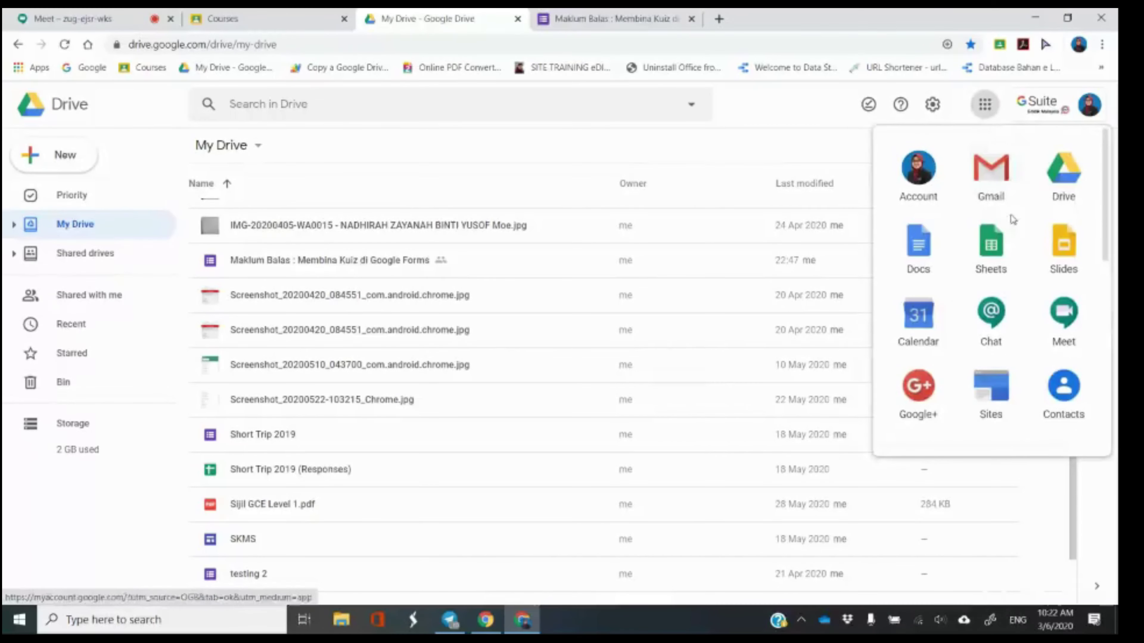
# Launch Google Forms from the Drive apps launcher and place its tab right after Meet.
pyautogui.scroll(-5, 1009, 244)
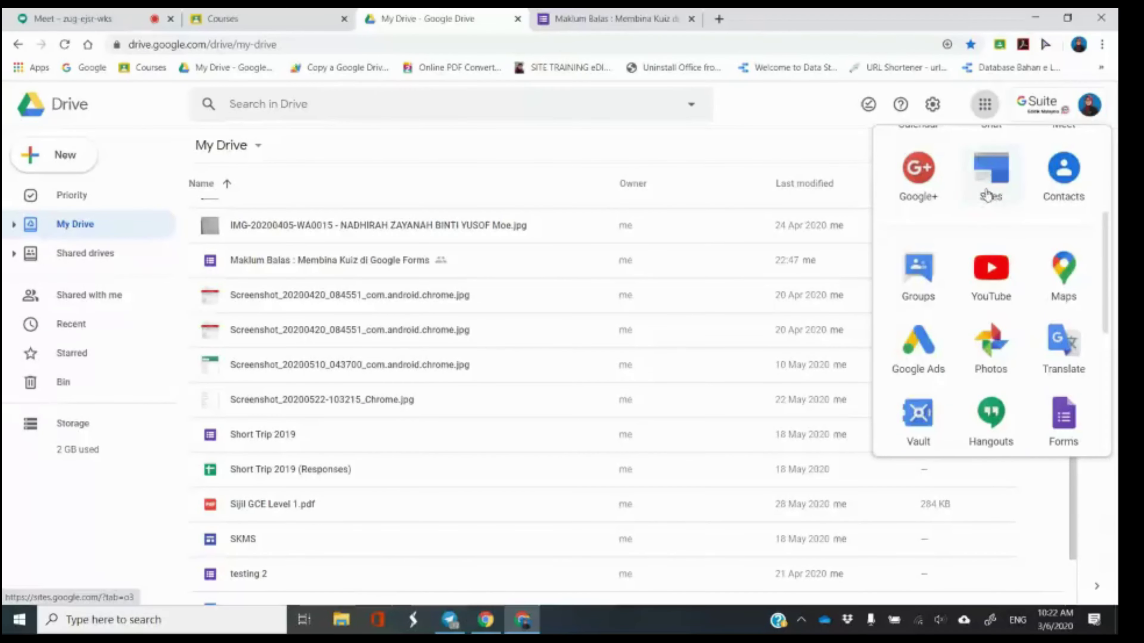
pyautogui.scroll(-3, 1004, 270)
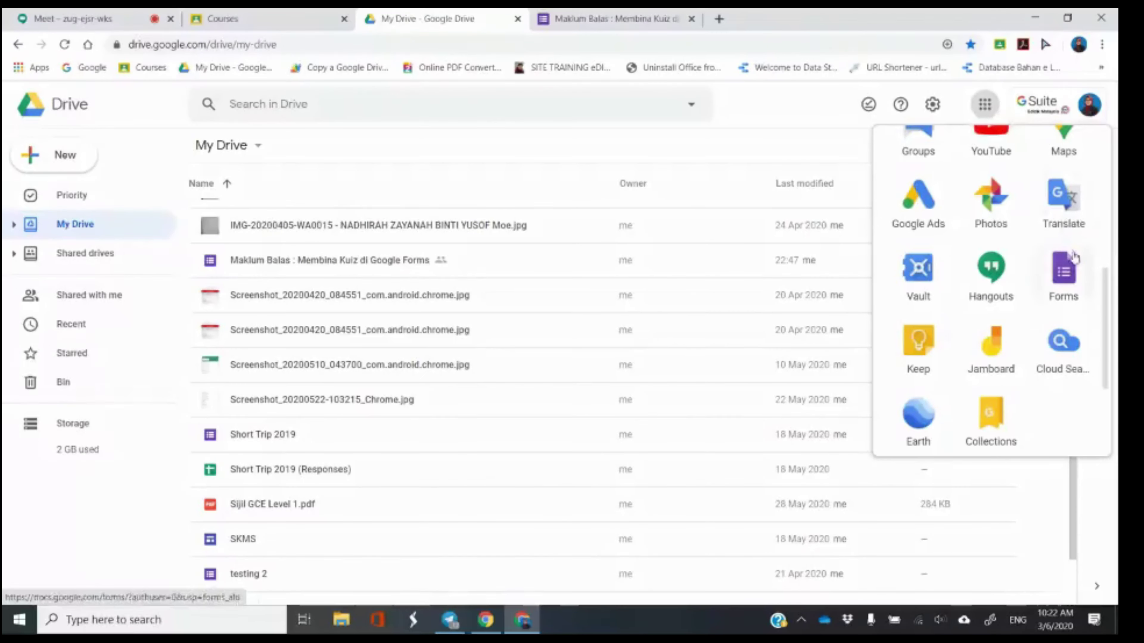
pyautogui.click(1069, 276)
pyautogui.moveTo(643, 11); pyautogui.dragTo(304, 12)
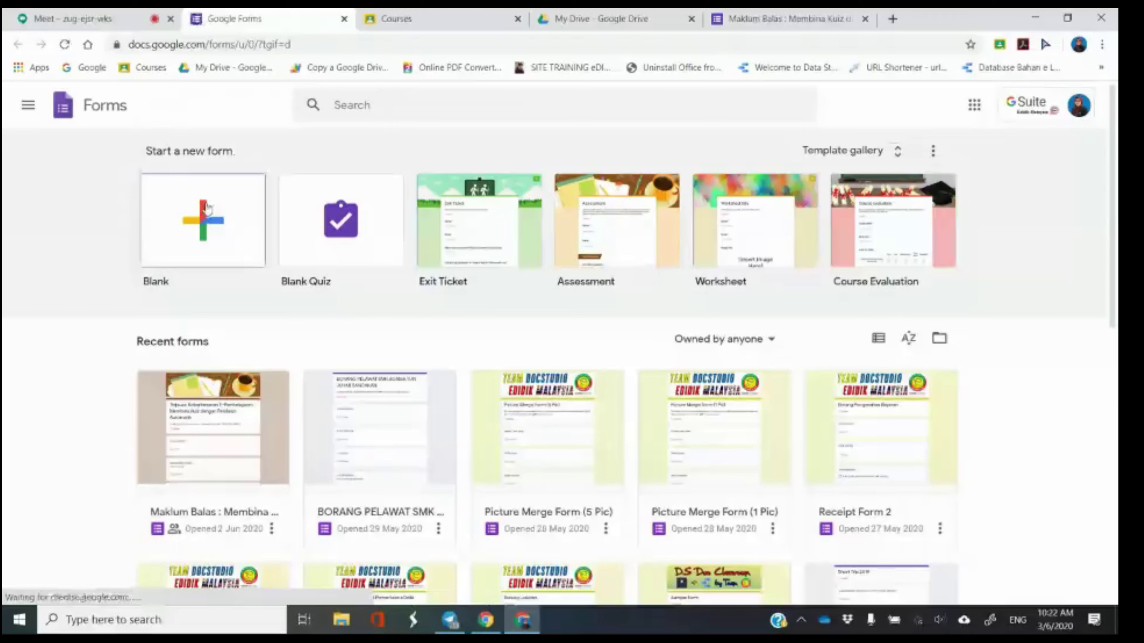
# Create a blank form and title it 'KUIZ KENEGARAAN'.
pyautogui.click(207, 208)
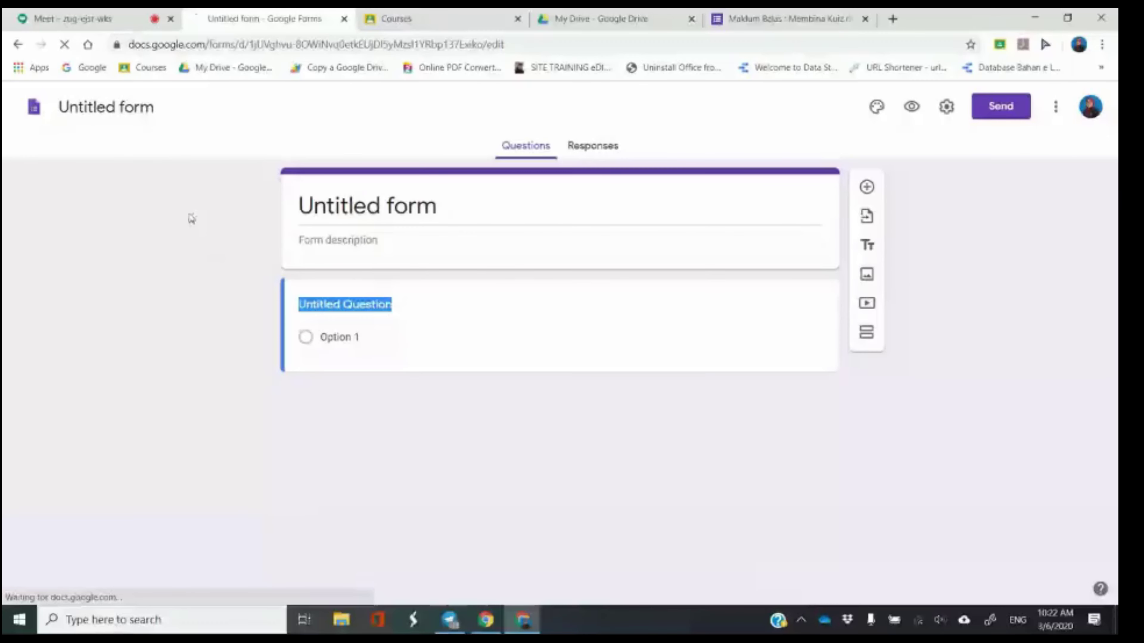
pyautogui.click(136, 108)
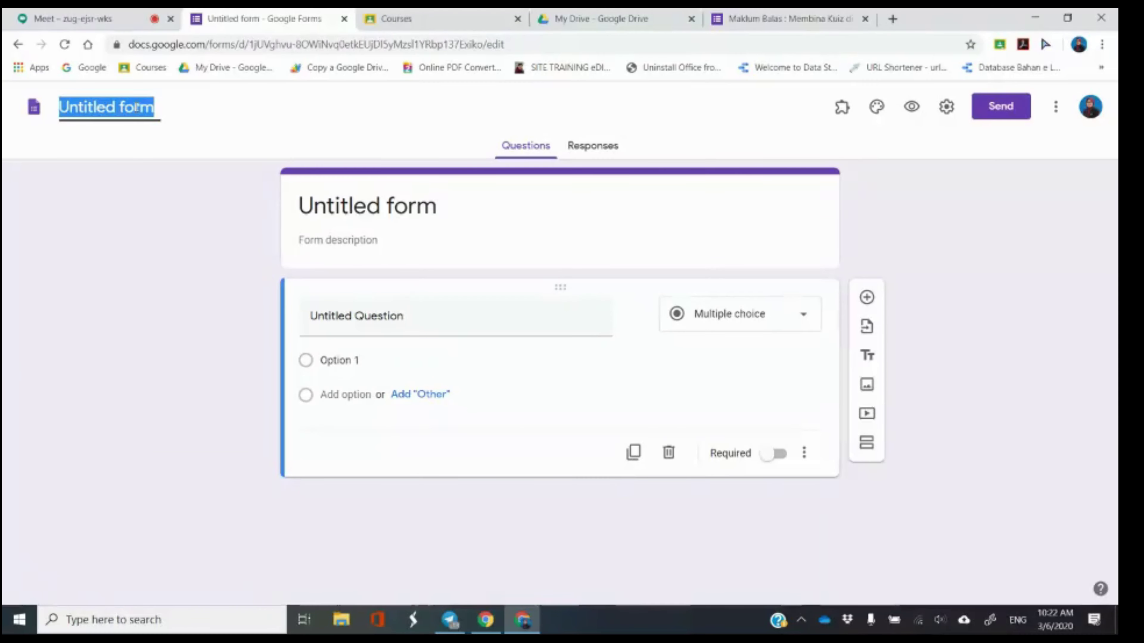
pyautogui.write('KUIZ')
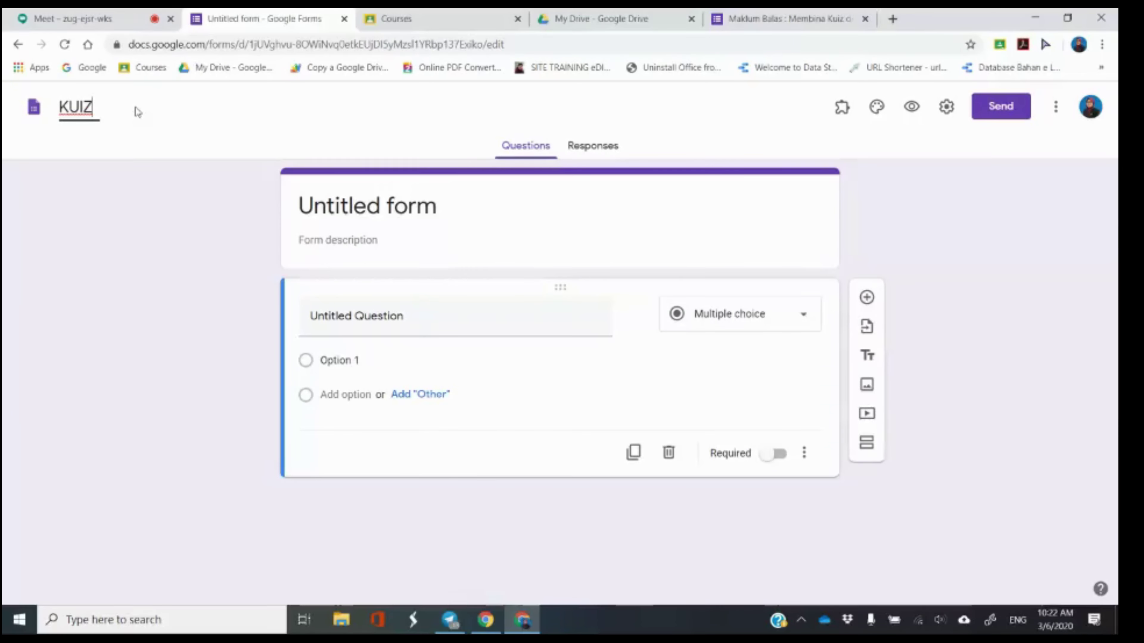
pyautogui.write(' KENEG')
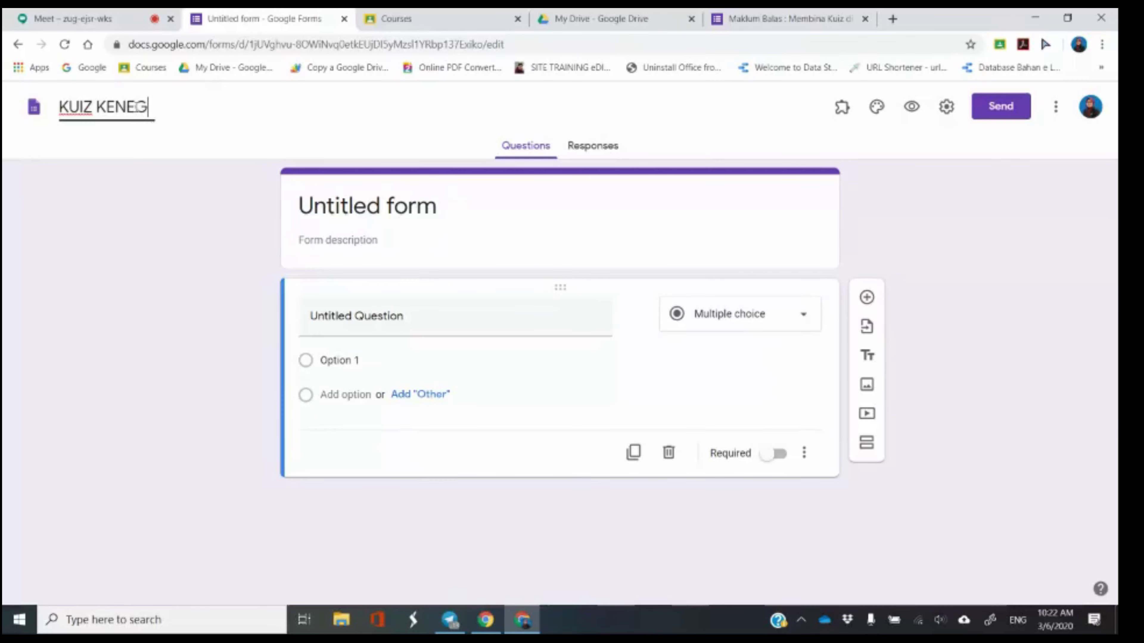
pyautogui.write('ARAAN')
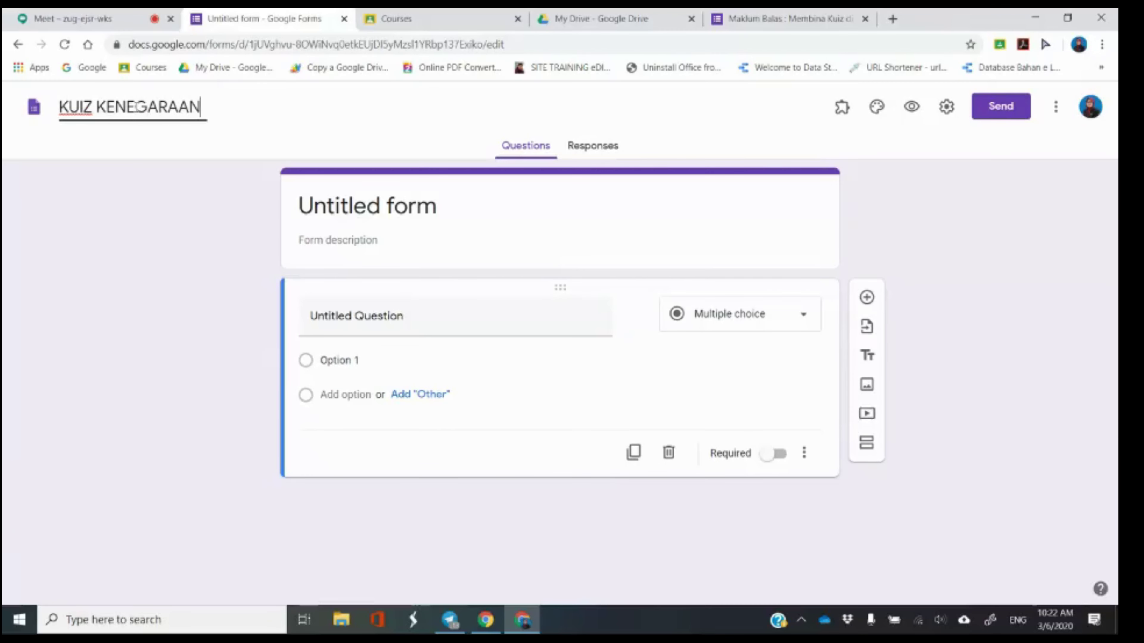
pyautogui.click(153, 200)
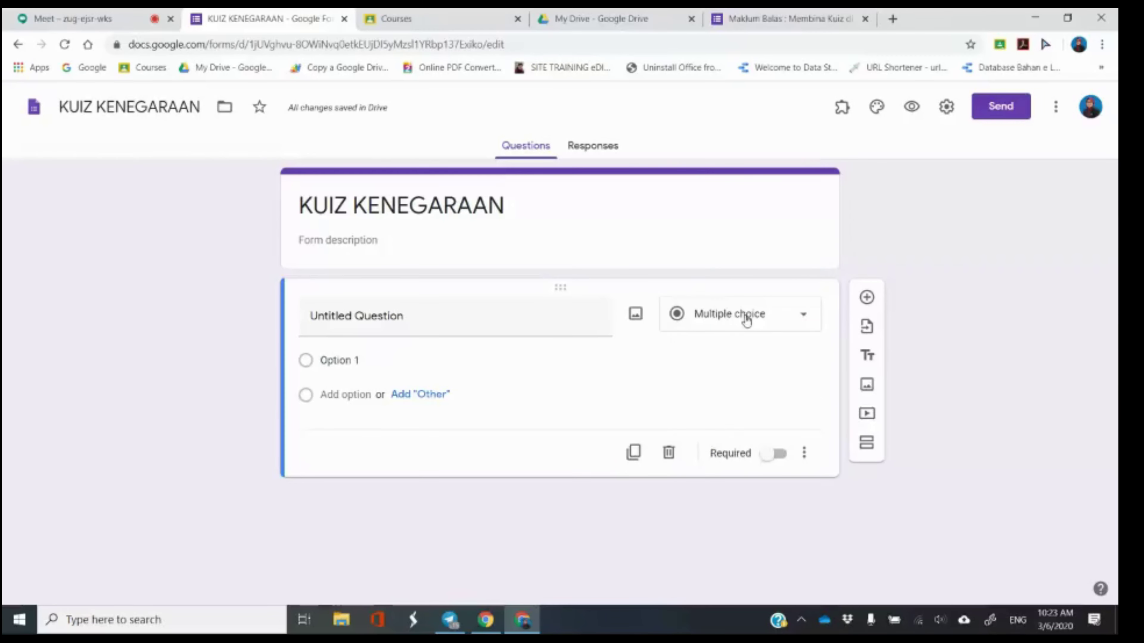
pyautogui.click(746, 321)
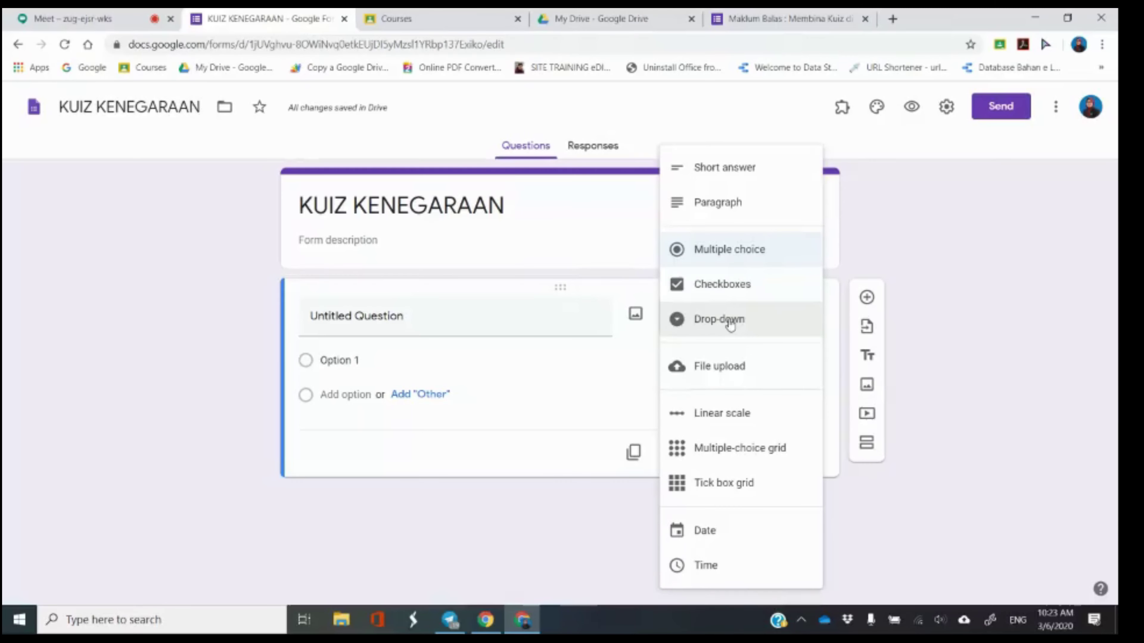
pyautogui.click(900, 231)
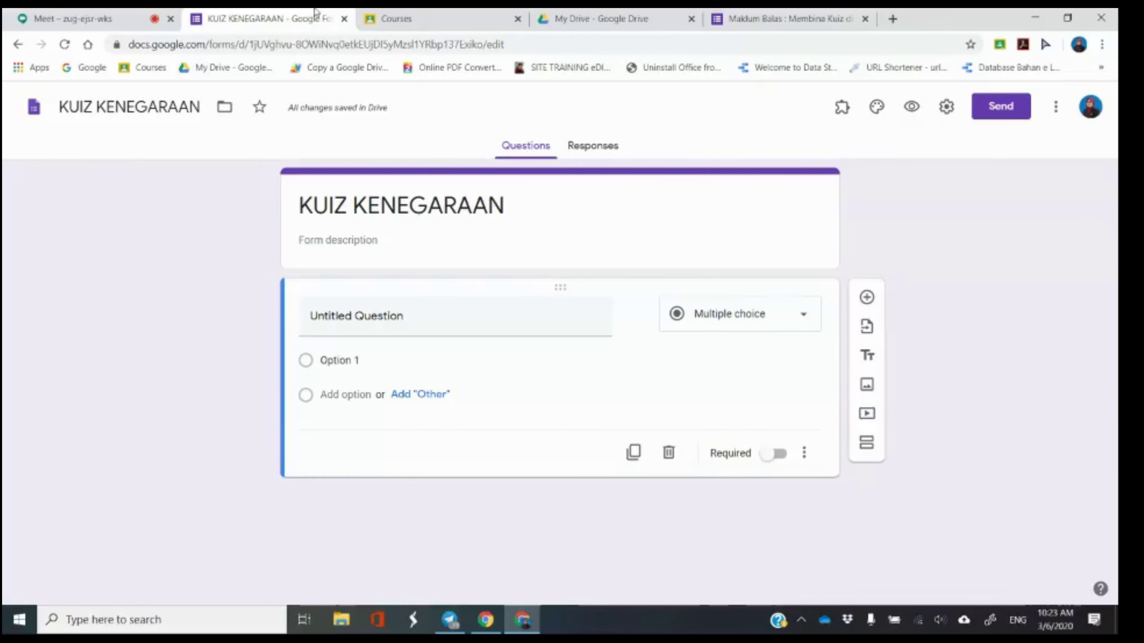
# Switch on 'Make this a quiz' in the Quizzes settings and save.
pyautogui.click(945, 108)
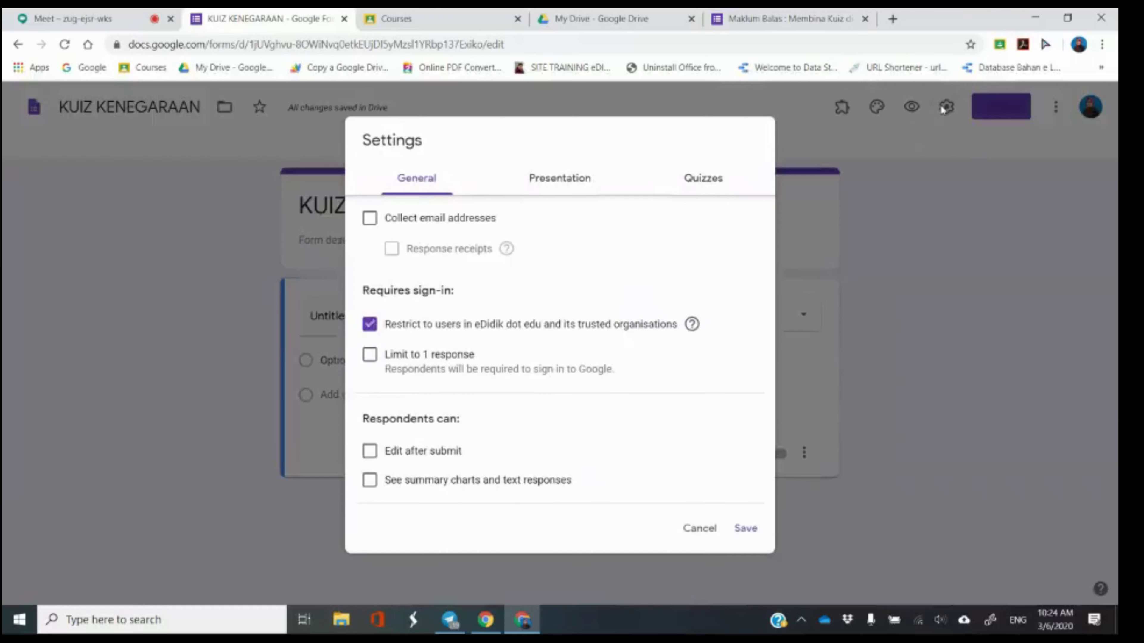
pyautogui.click(715, 188)
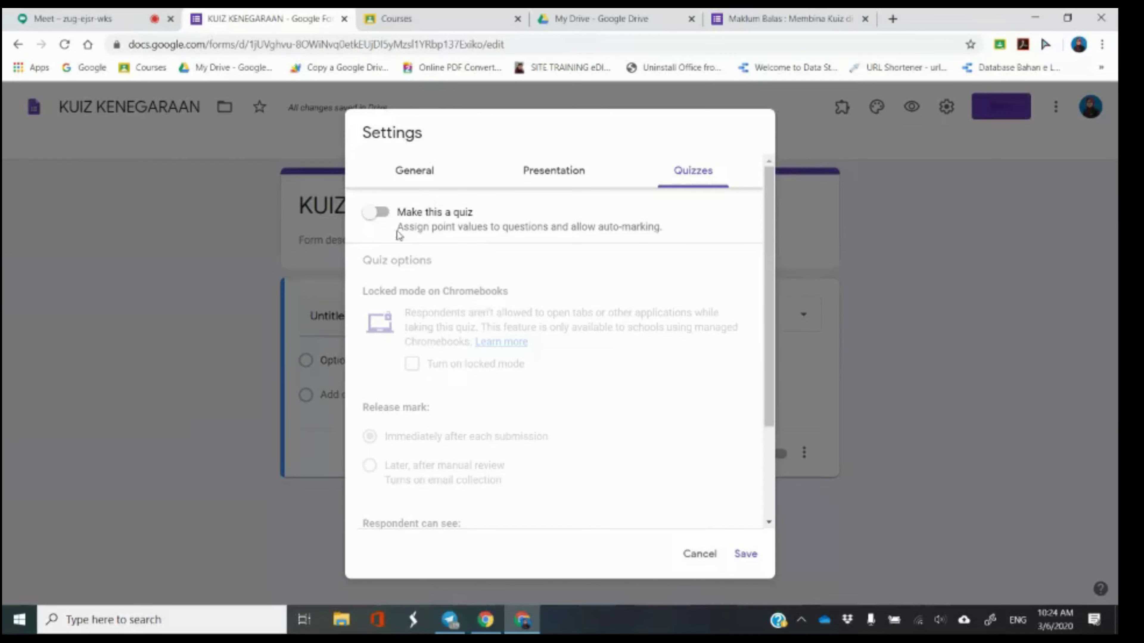
pyautogui.click(377, 214)
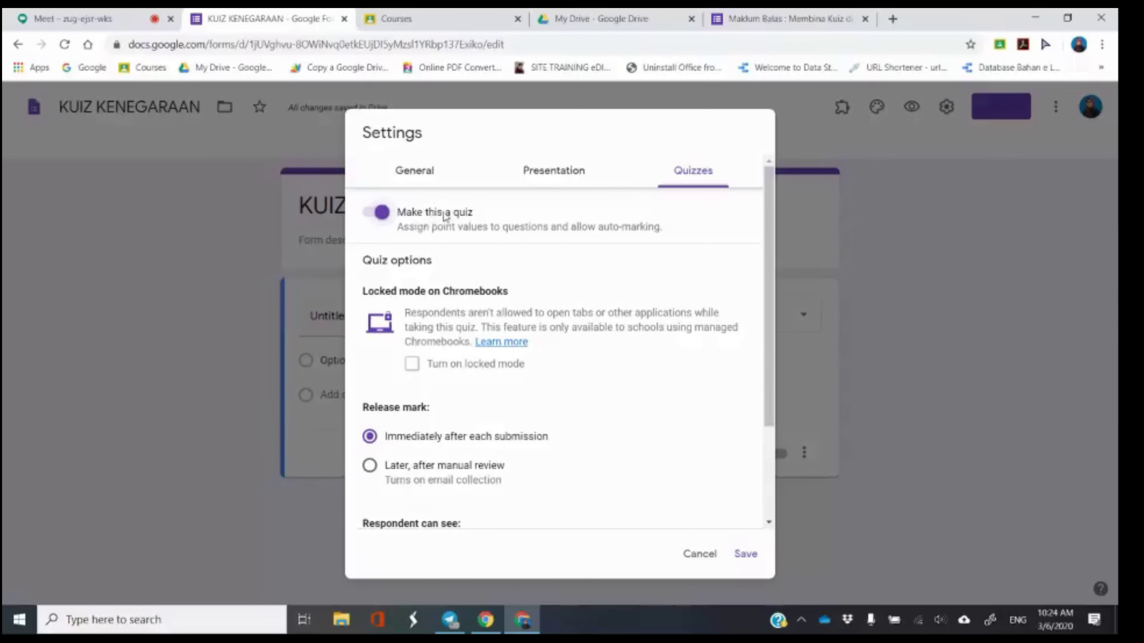
pyautogui.click(745, 554)
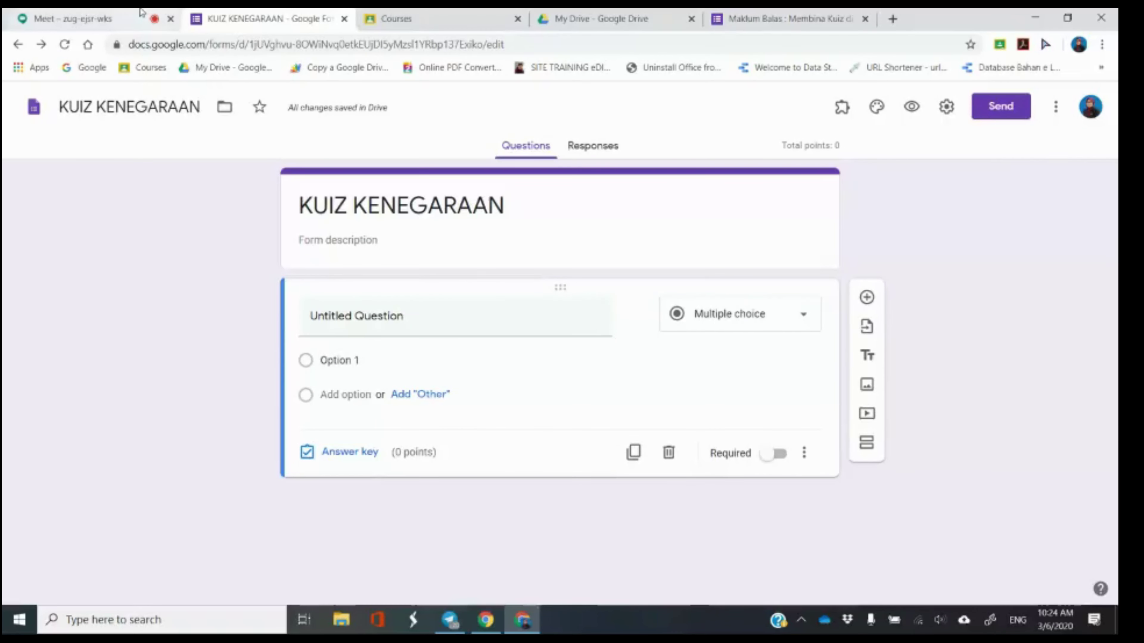
# Glance at the Meet call, then return to the KUIZ KENEGARAAN form's first question.
pyautogui.click(142, 16)
pyautogui.moveTo(1013, 133)
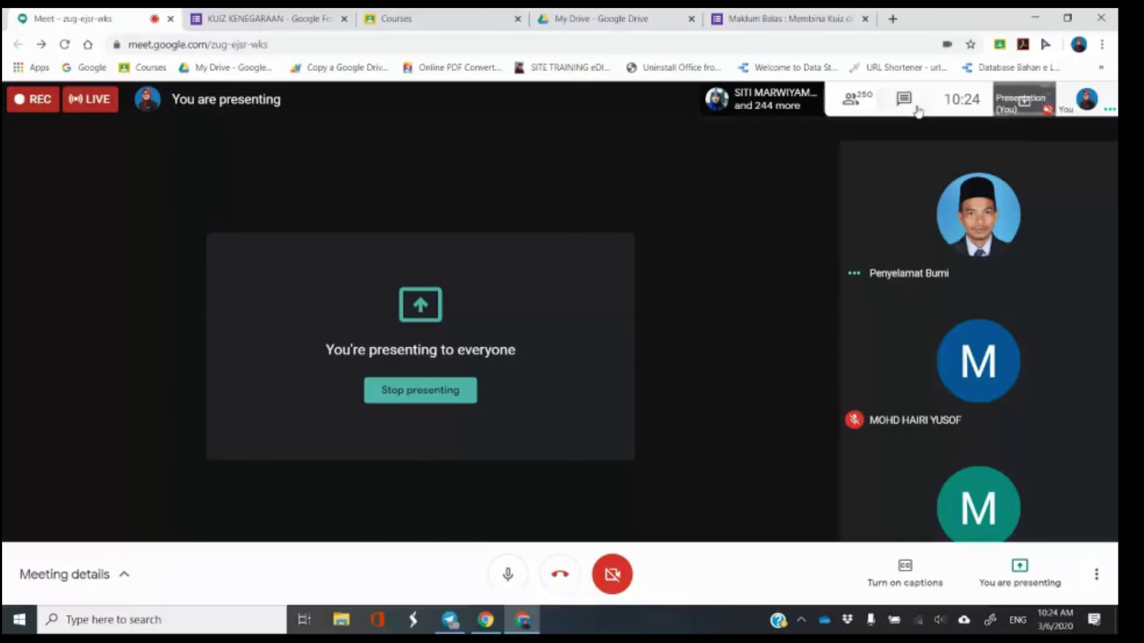
pyautogui.click(243, 13)
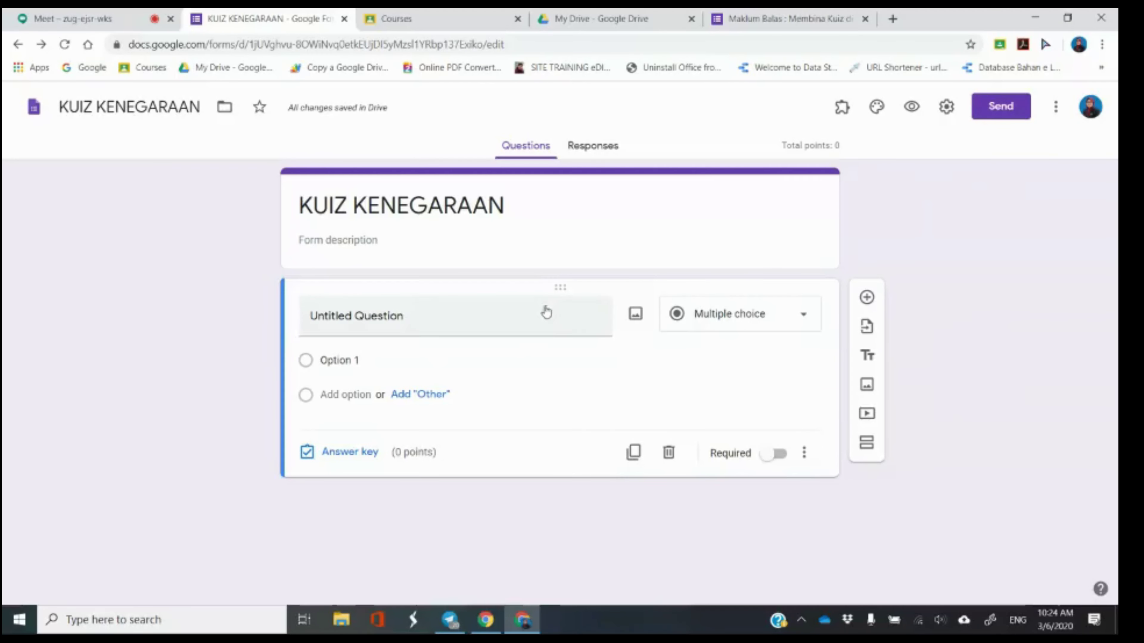
pyautogui.click(709, 317)
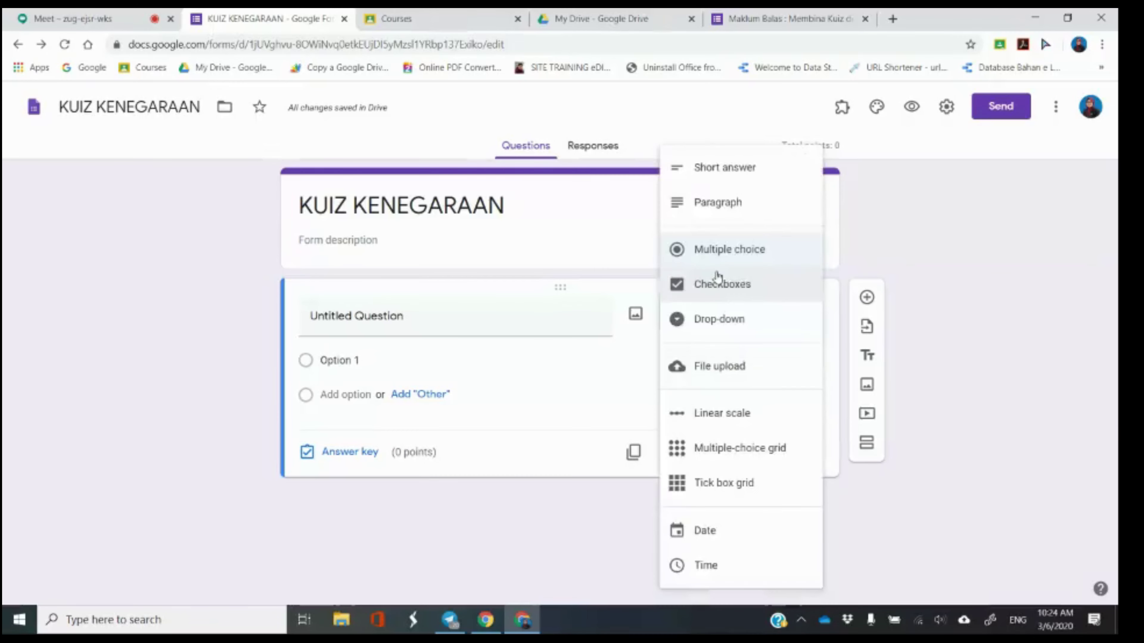
# Title question 1 '1. SIAPAKAH BAPA KEMERDEKAAN MALAYSIA?'.
pyautogui.click(553, 310)
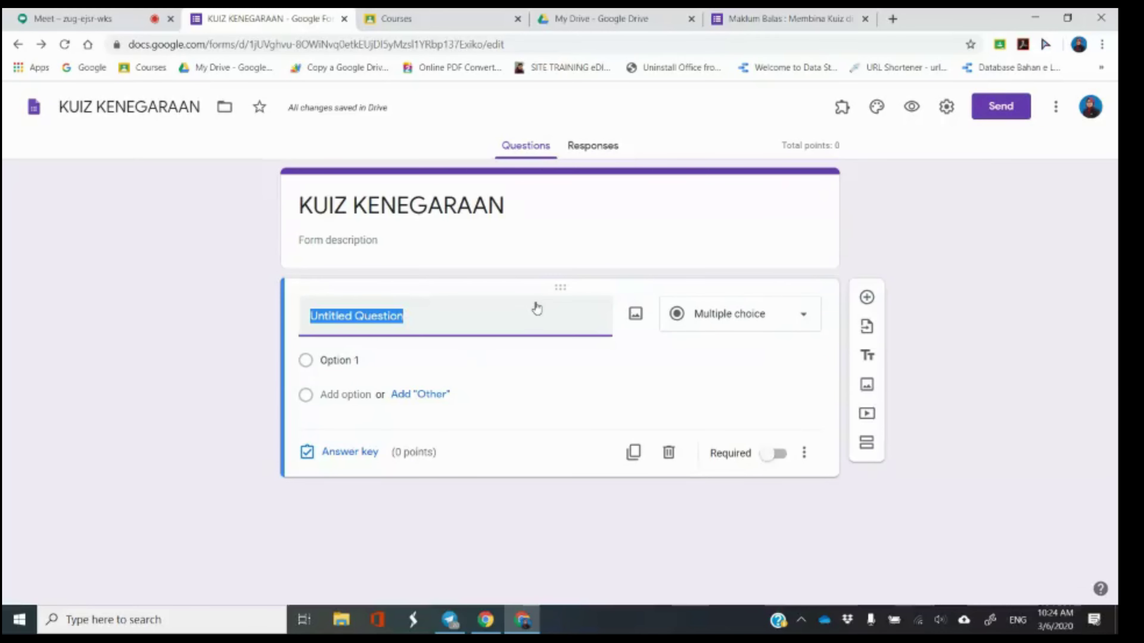
pyautogui.write('1.')
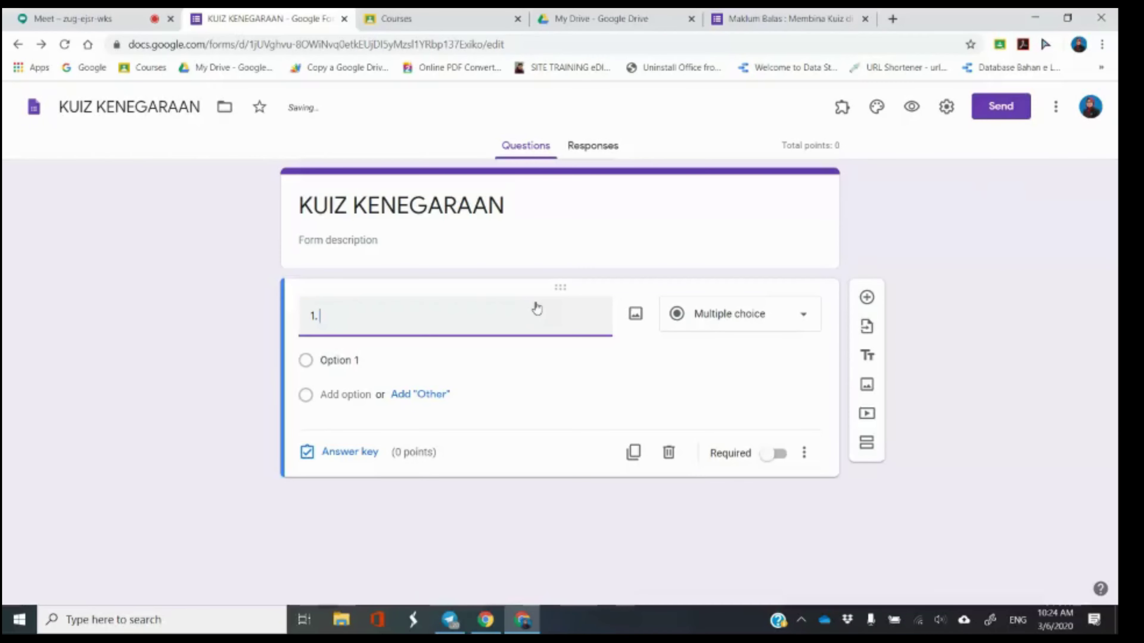
pyautogui.write('SIAPAKAH')
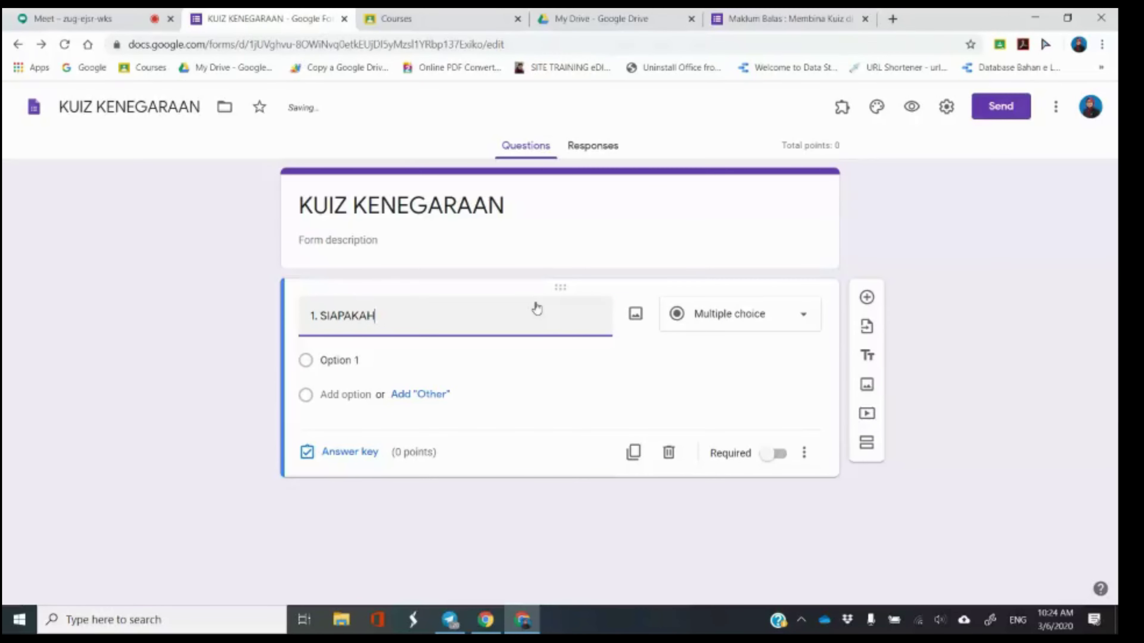
pyautogui.write(' BAPA KEMERDEKAAN MALAYSIA?')
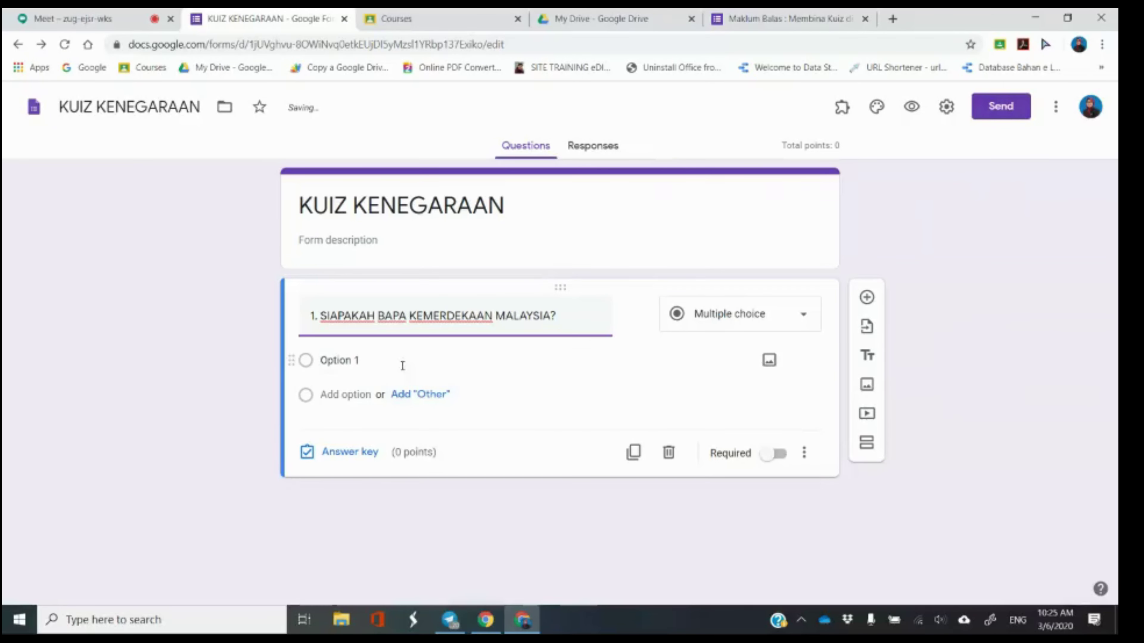
# Add options TUN HUSSEIN ONN, TUNKU ABDUL RAHMAN, TUN ABDULLAH BADAWI and TUN SRI LANANG.
pyautogui.click(358, 363)
pyautogui.write('T')
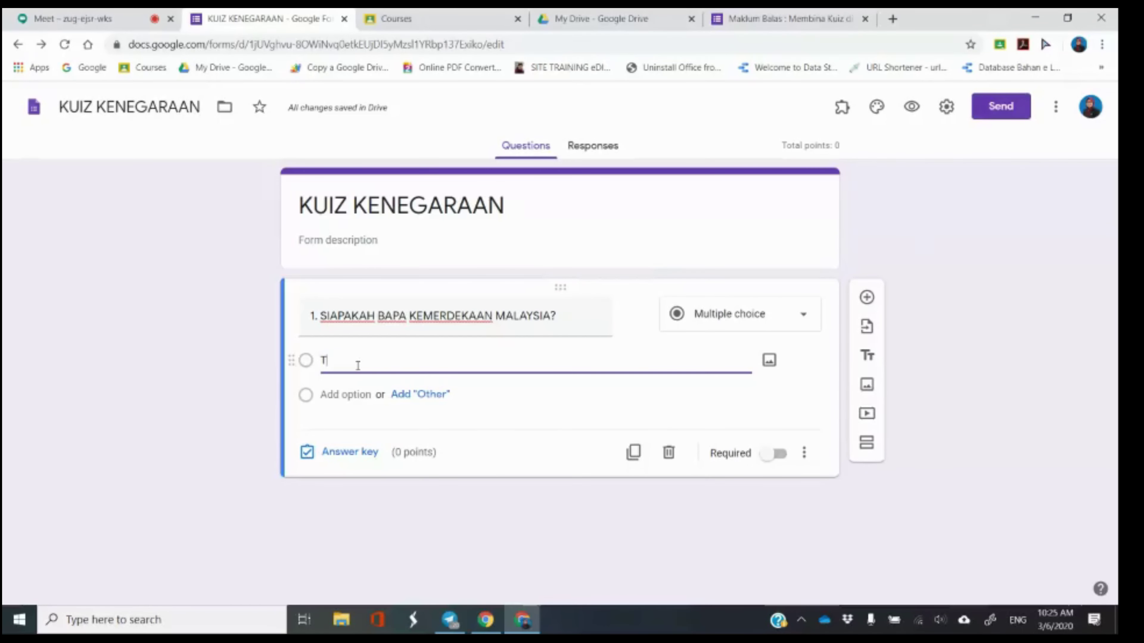
pyautogui.write('UN HUSSEIN ONN')
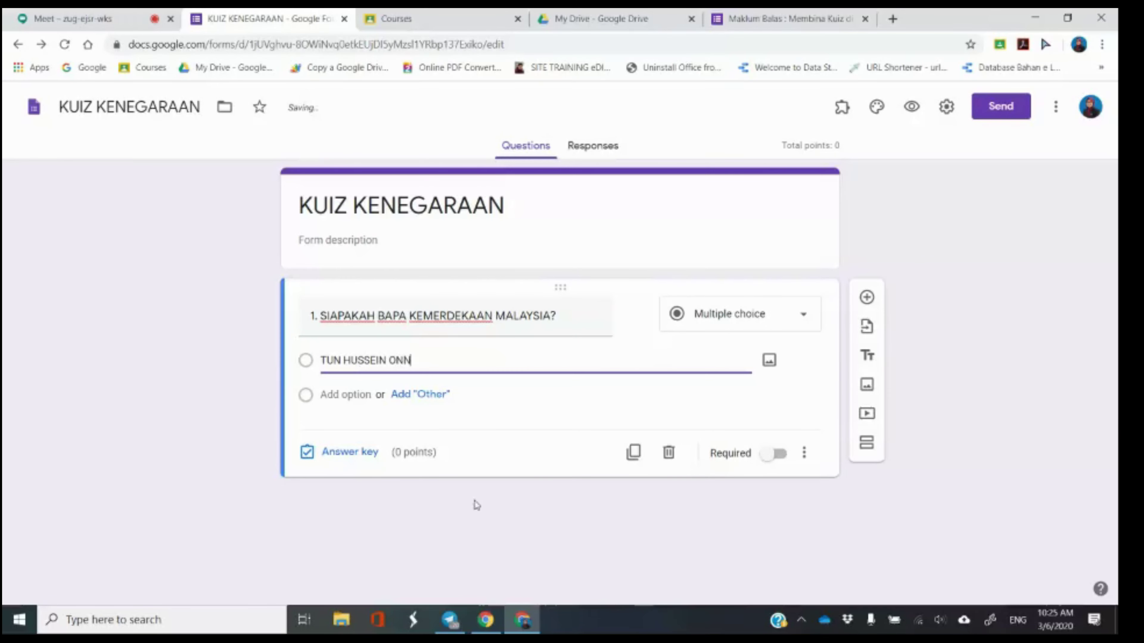
pyautogui.click(351, 396)
pyautogui.write('TUNKU ABDUL RAHMAN')
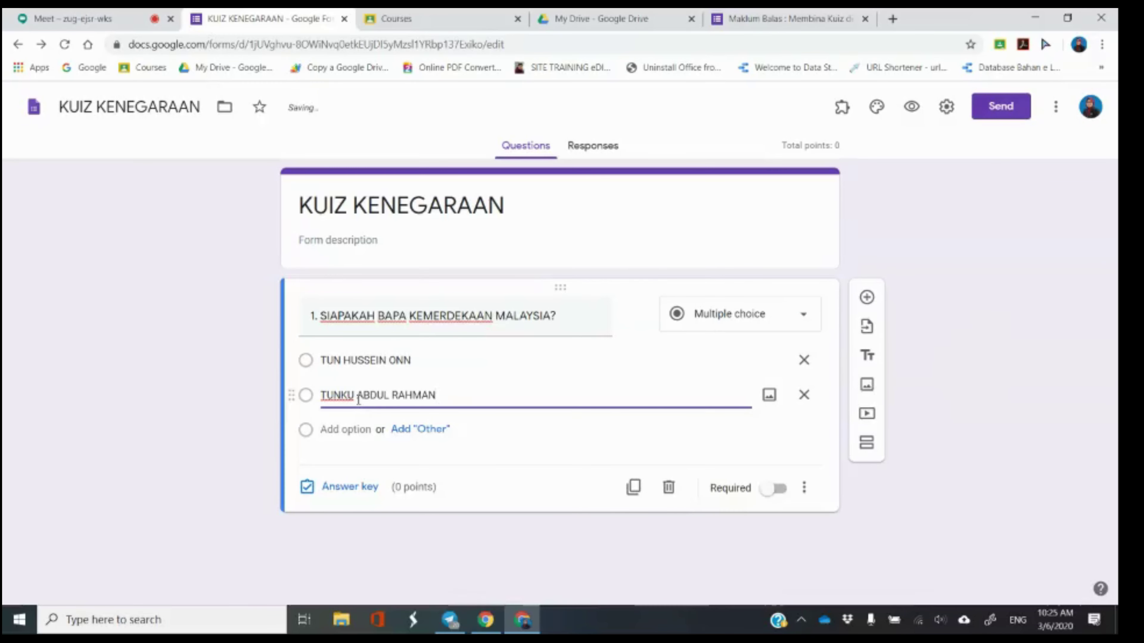
pyautogui.click(351, 429)
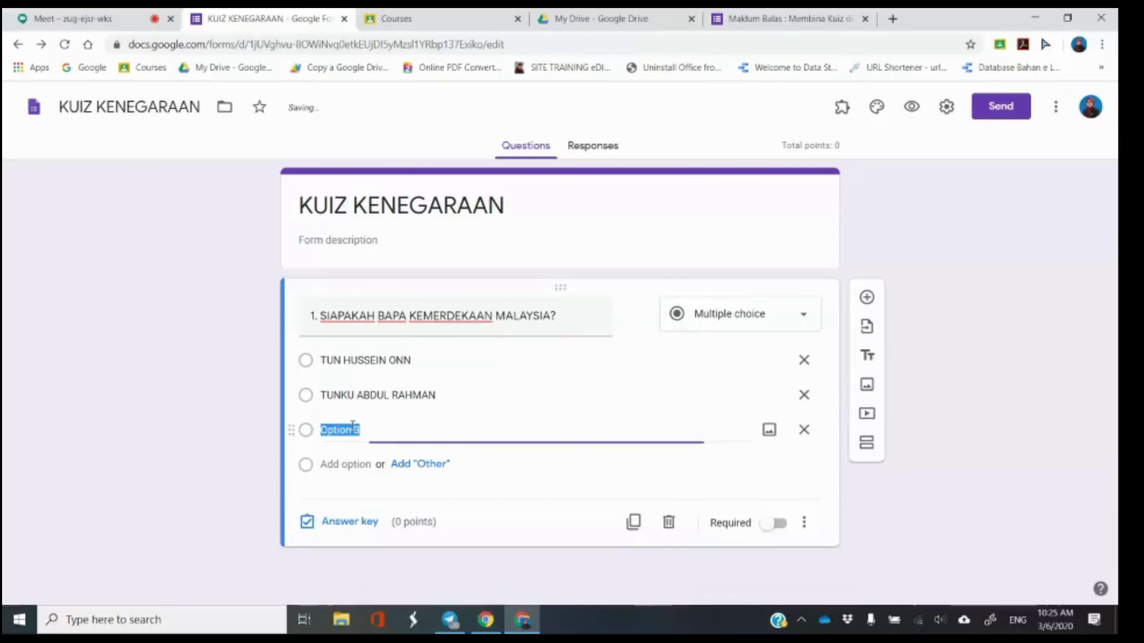
pyautogui.write('TUN ABDULLAH')
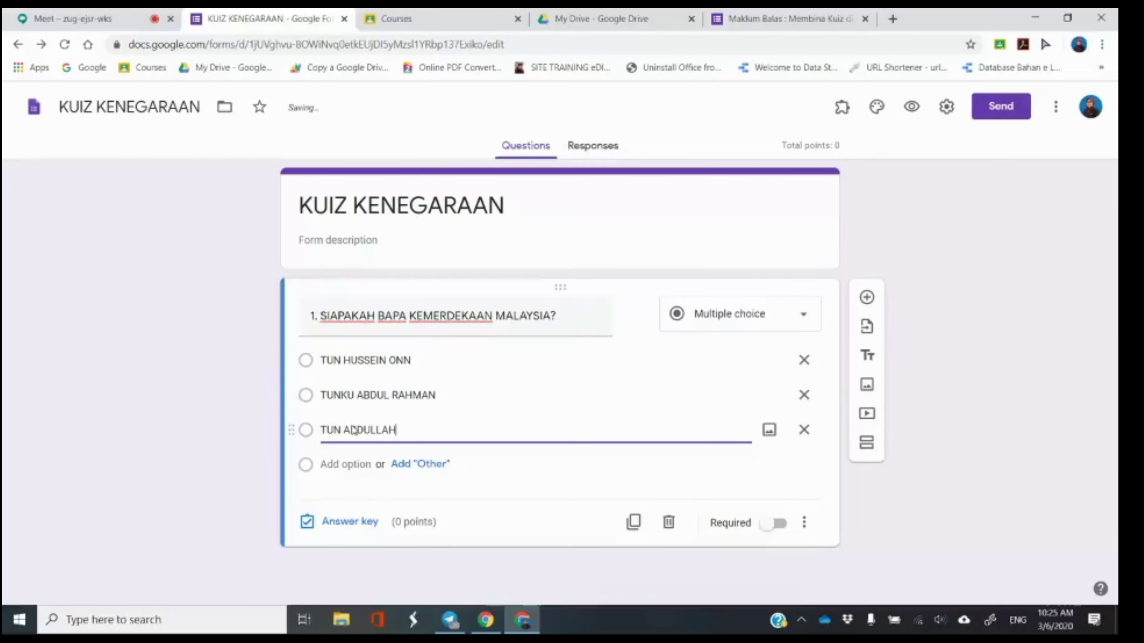
pyautogui.write(' BADAWI')
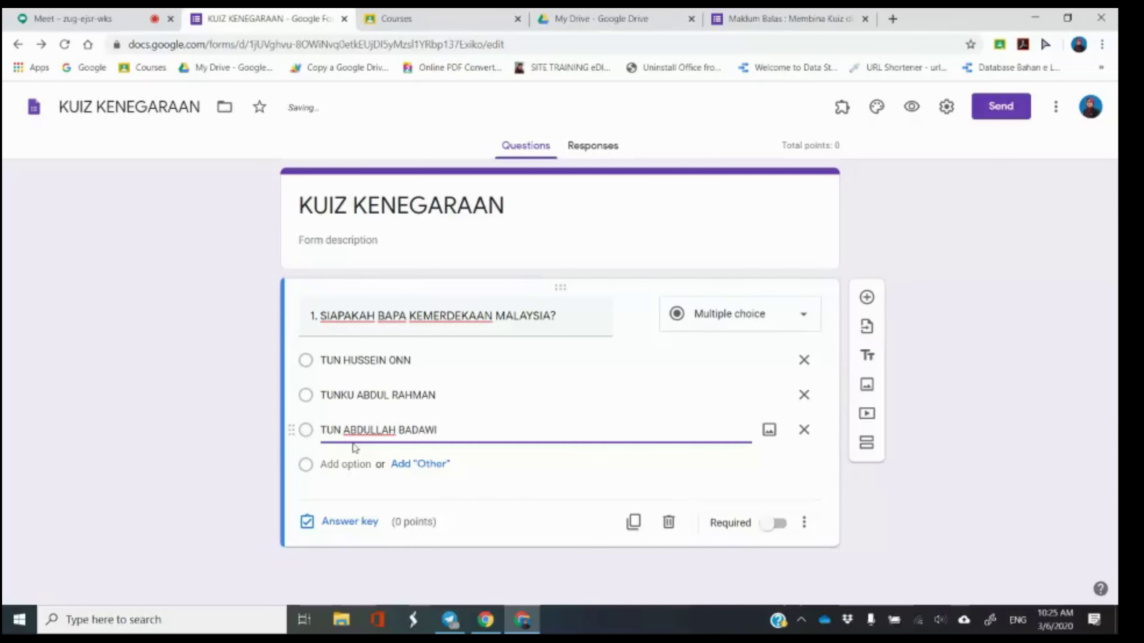
pyautogui.click(358, 461)
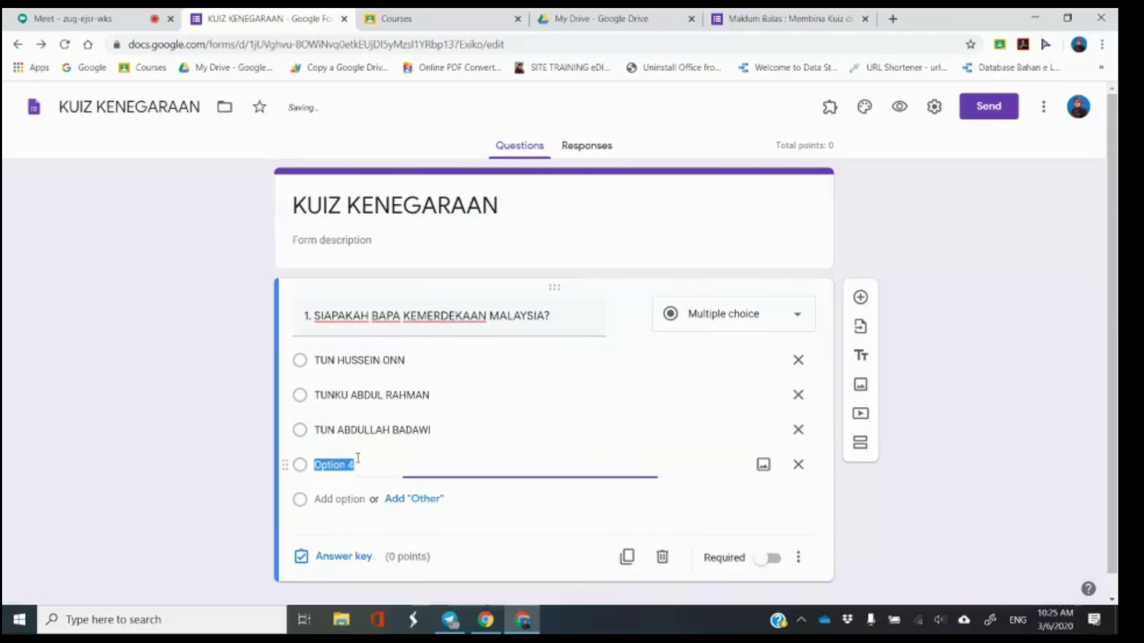
pyautogui.write('TUN SRI LANANG')
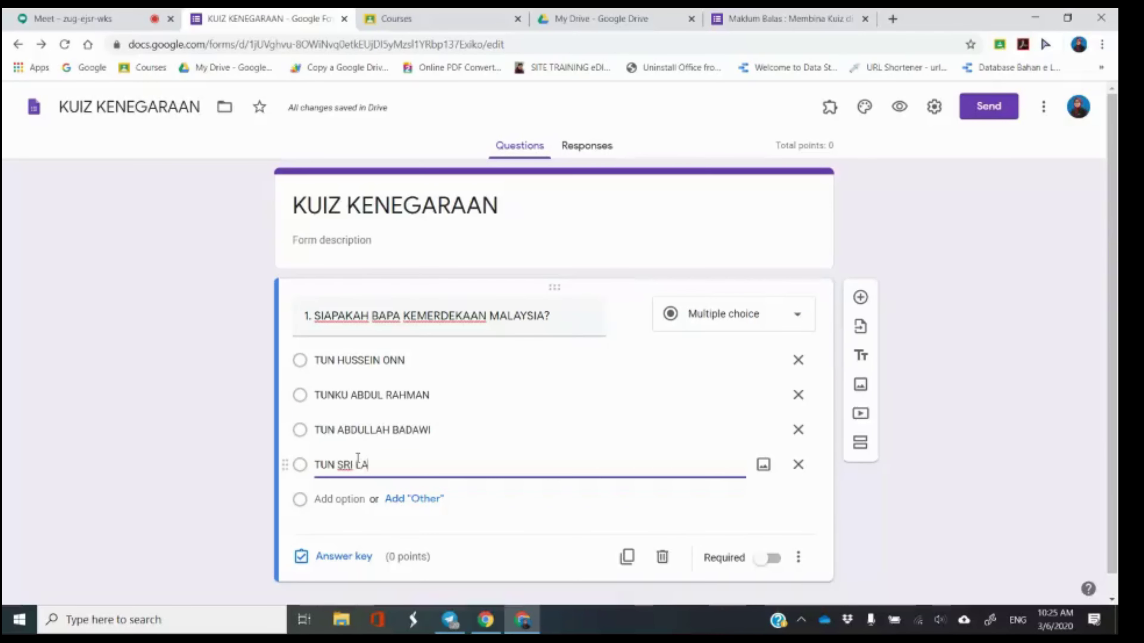
pyautogui.press('BackSpace')
pyautogui.press('BackSpace')
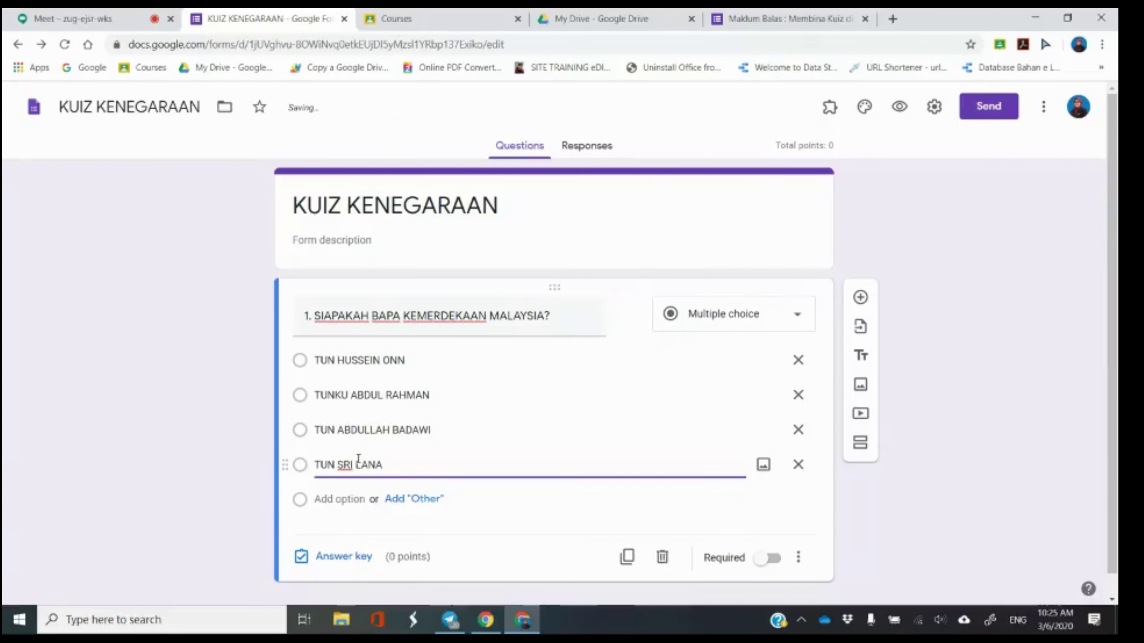
pyautogui.write('NG')
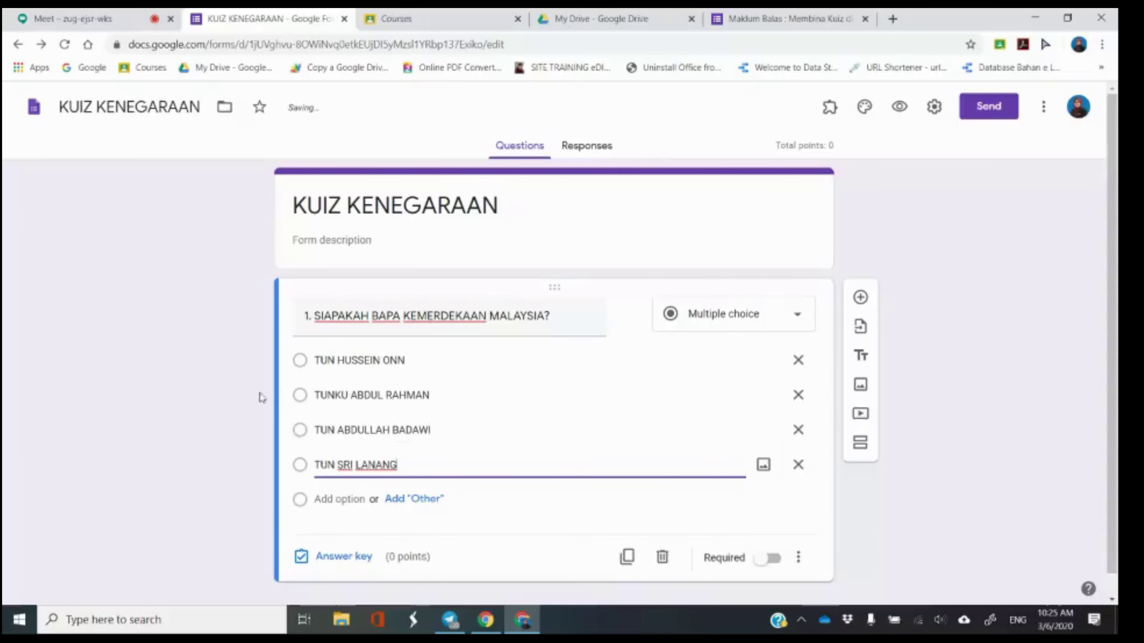
pyautogui.click(218, 382)
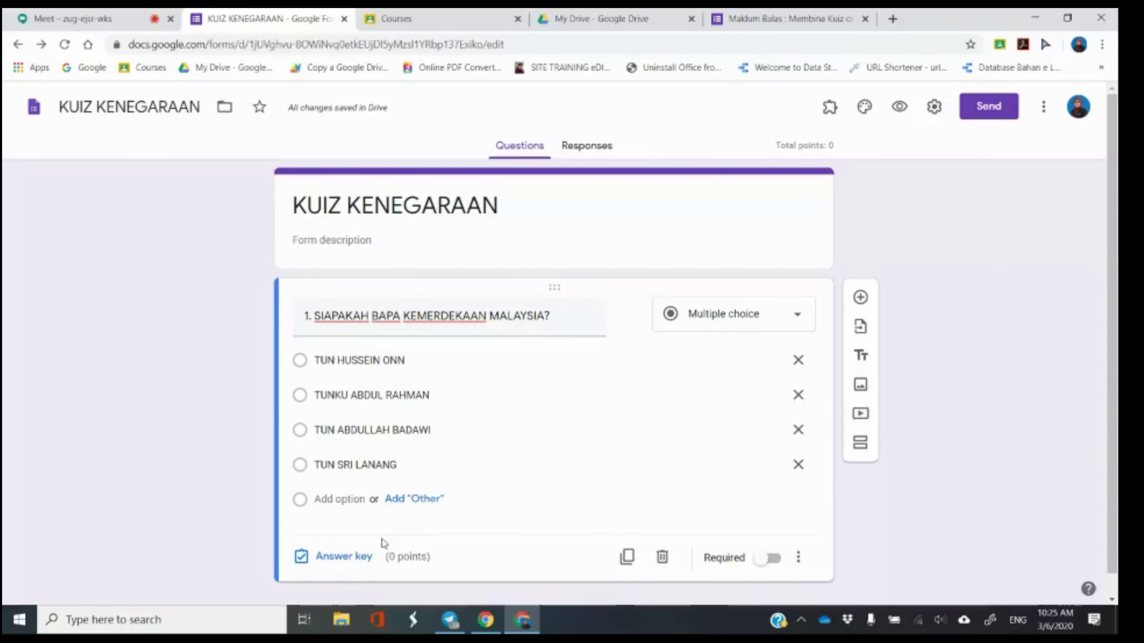
pyautogui.click(361, 560)
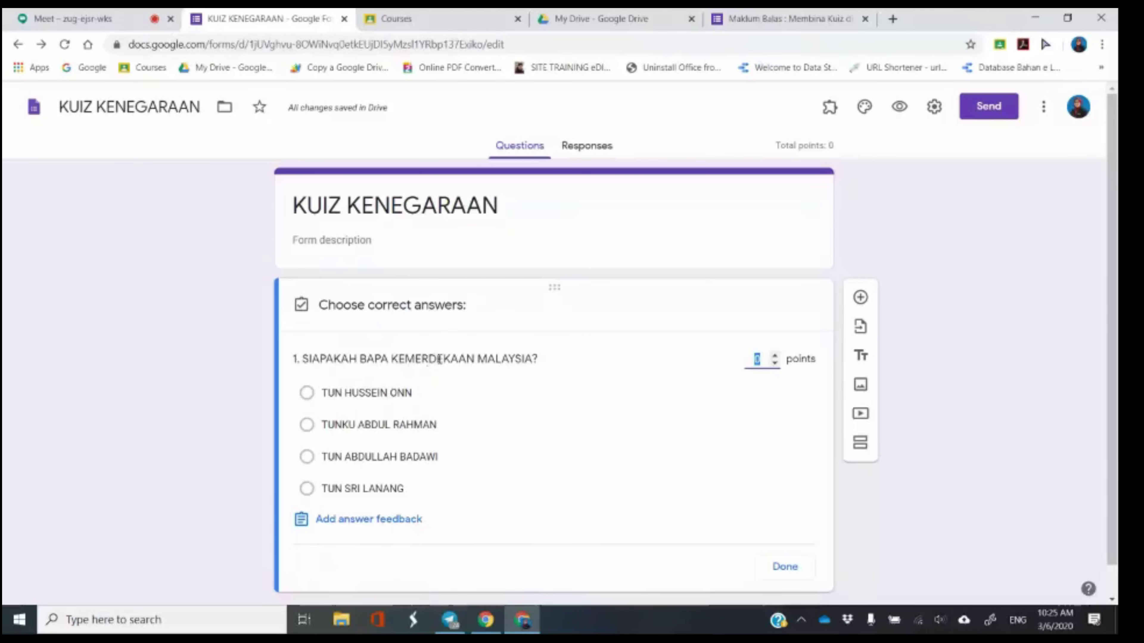
# Tick TUNKU ABDUL RAHMAN as correct and set question 1's points to 1.
pyautogui.click(391, 425)
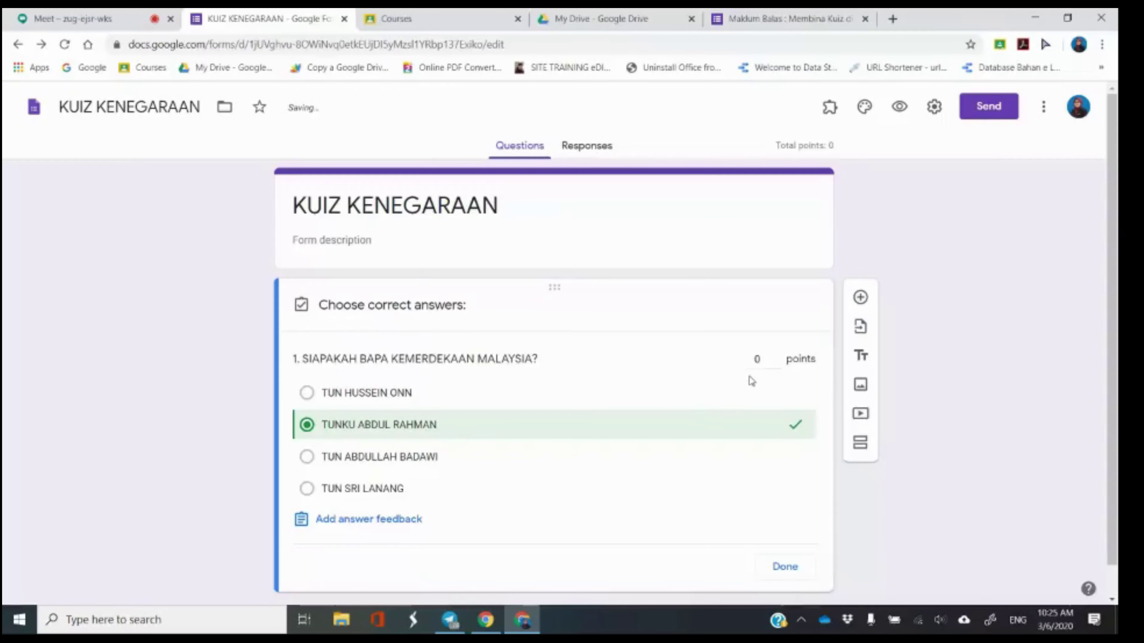
pyautogui.doubleClick(759, 359)
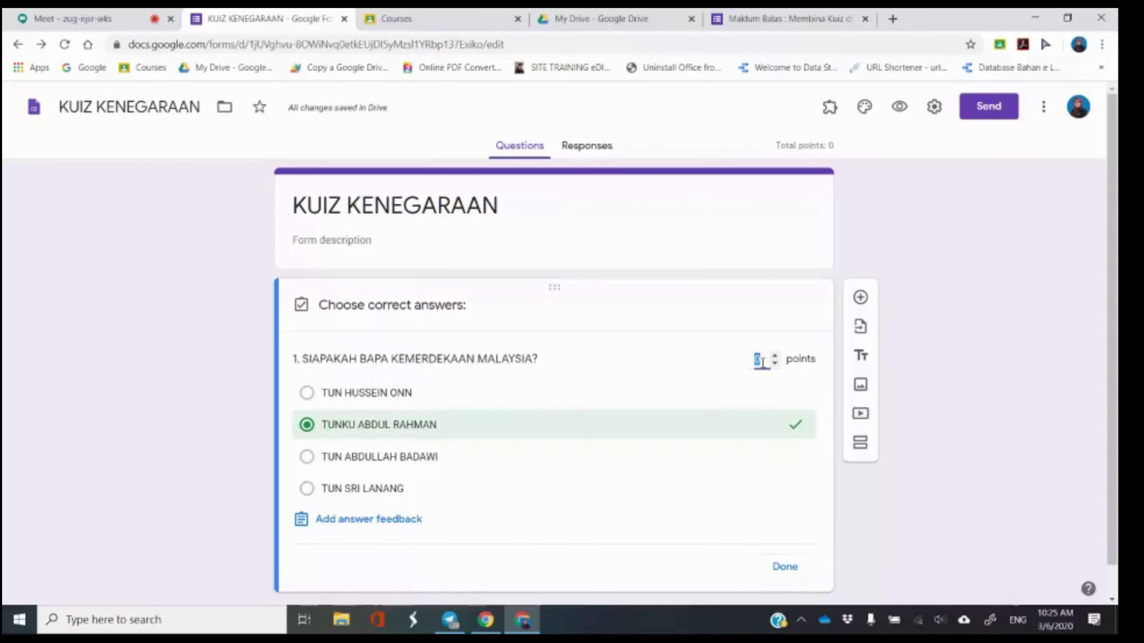
pyautogui.write('1')
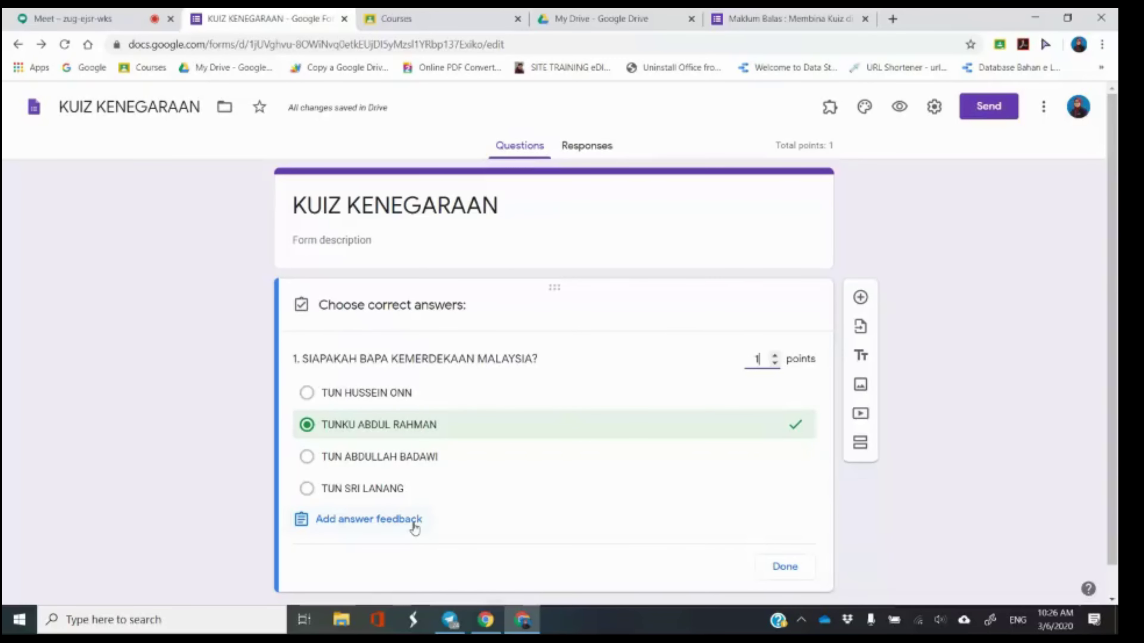
pyautogui.click(414, 522)
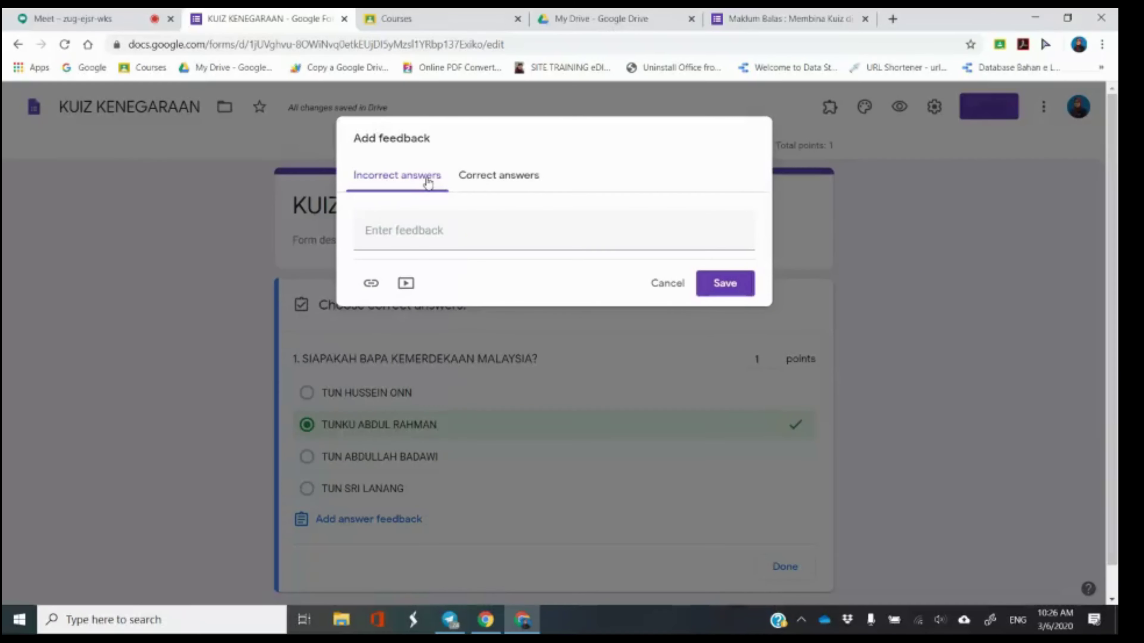
# Close the feedback box empty, finish the answer key, and keep question 1 as Multiple choice.
pyautogui.click(417, 234)
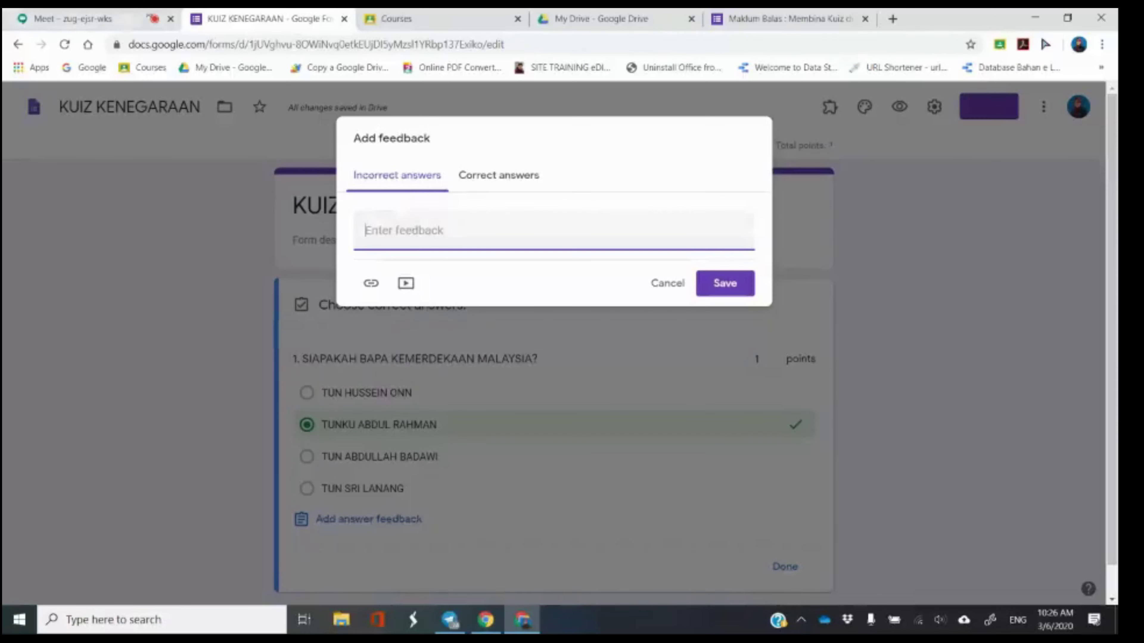
pyautogui.click(136, 20)
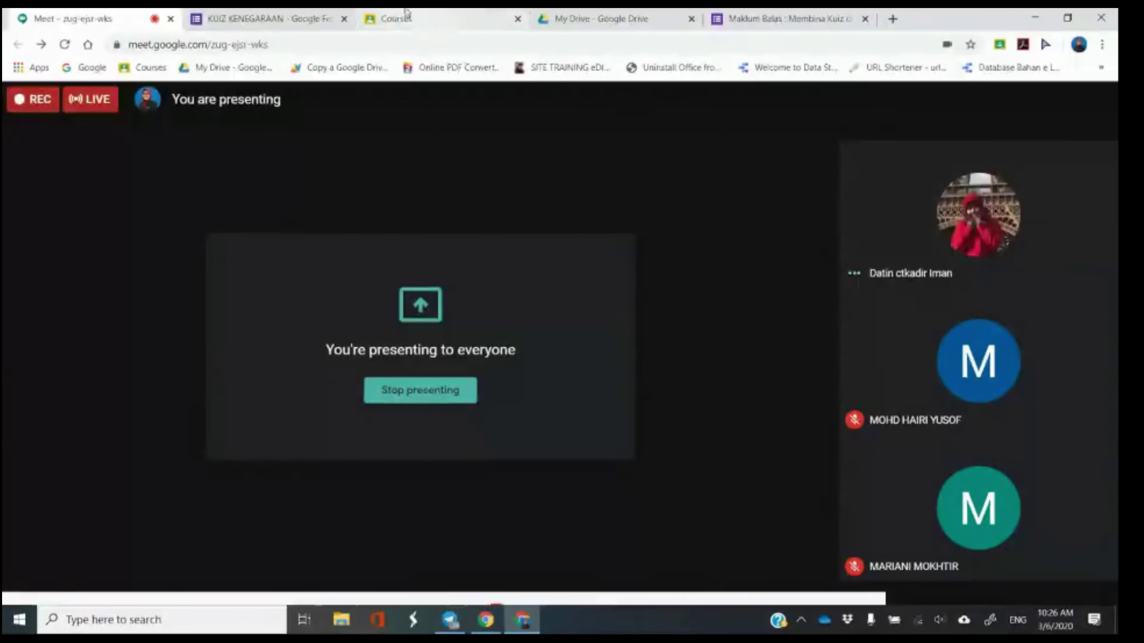
pyautogui.click(277, 17)
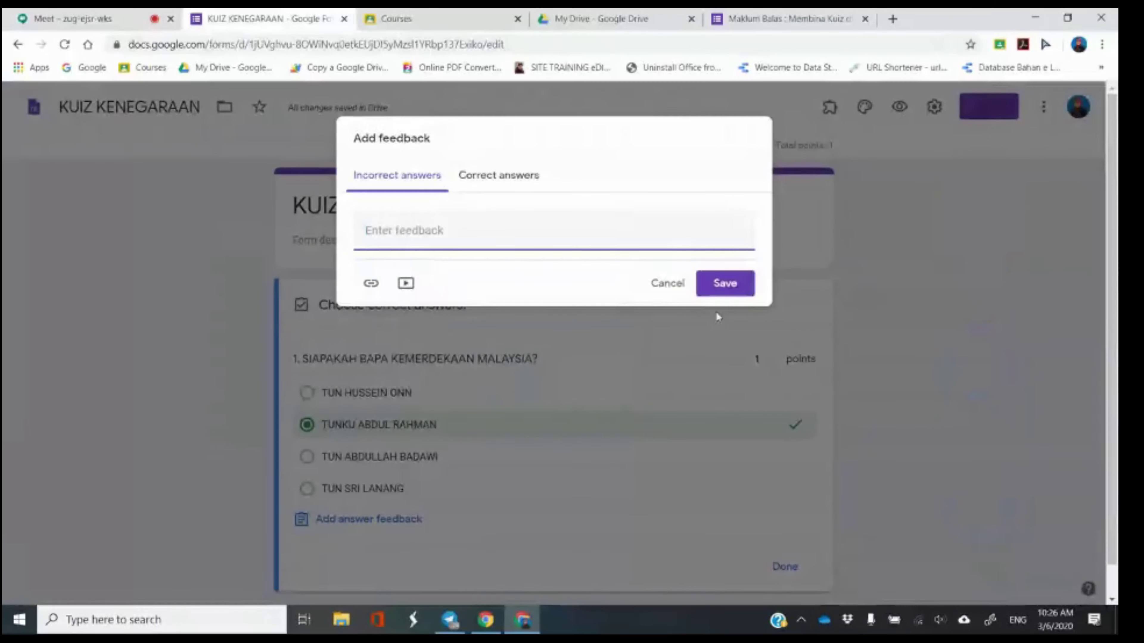
pyautogui.click(715, 309)
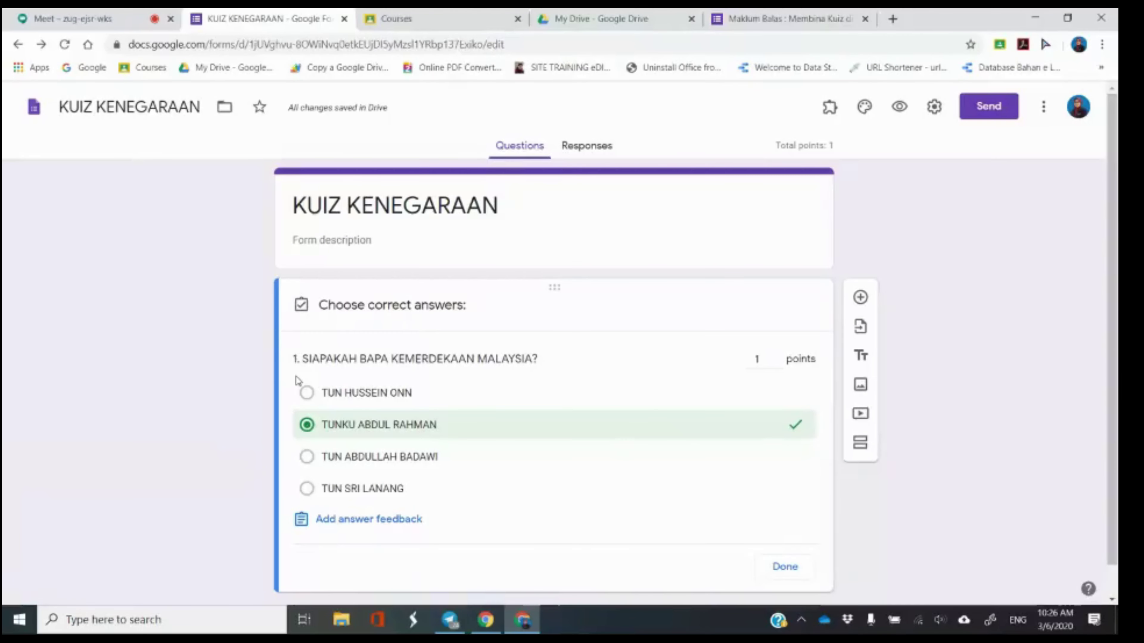
pyautogui.click(785, 567)
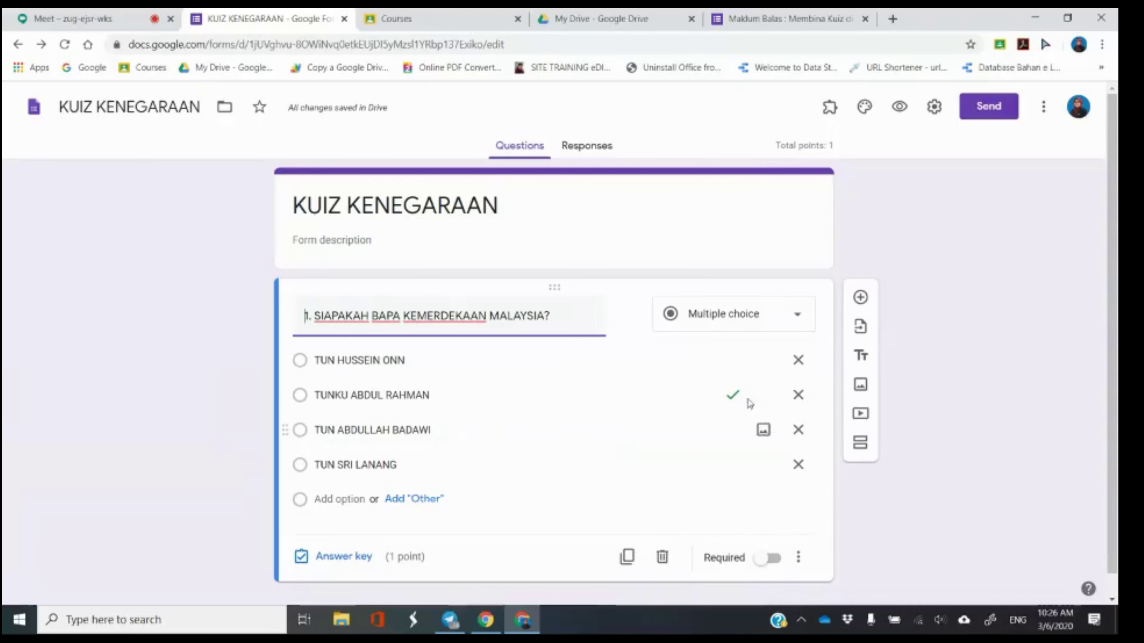
pyautogui.click(751, 329)
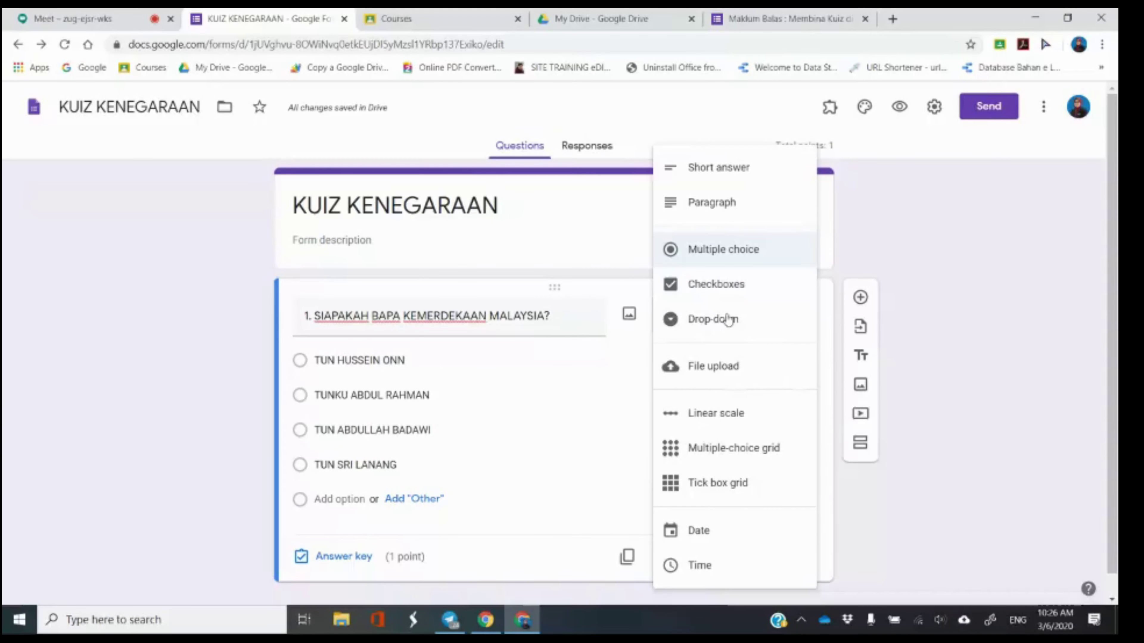
pyautogui.click(735, 250)
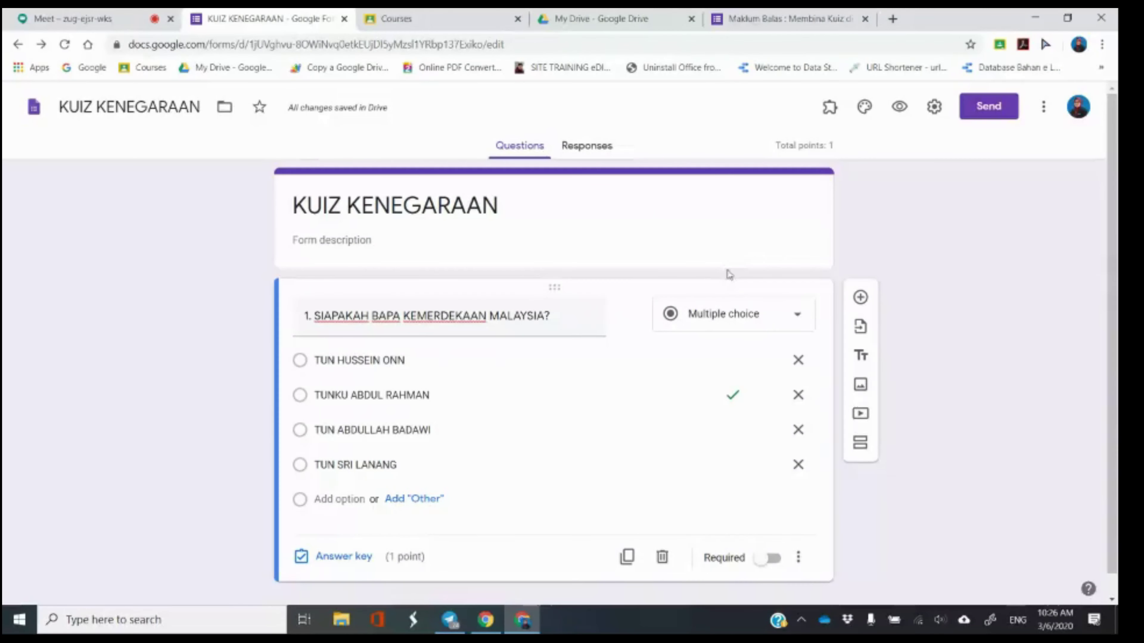
# Add then delete an empty fifth option so question 1 keeps four choices.
pyautogui.tripleClick(535, 317)
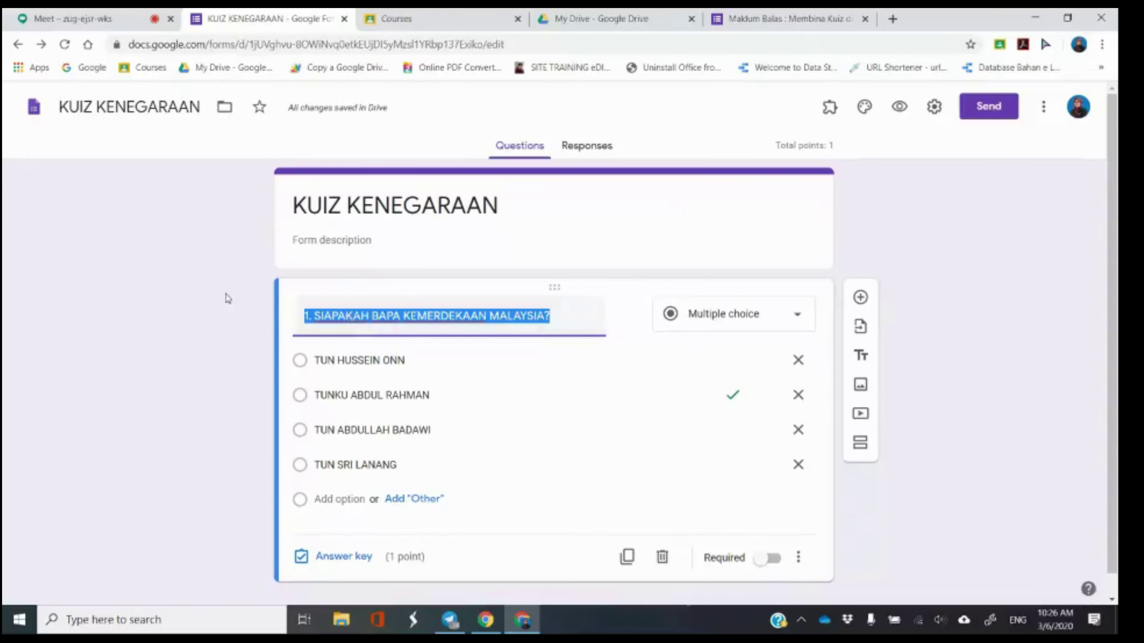
pyautogui.click(148, 290)
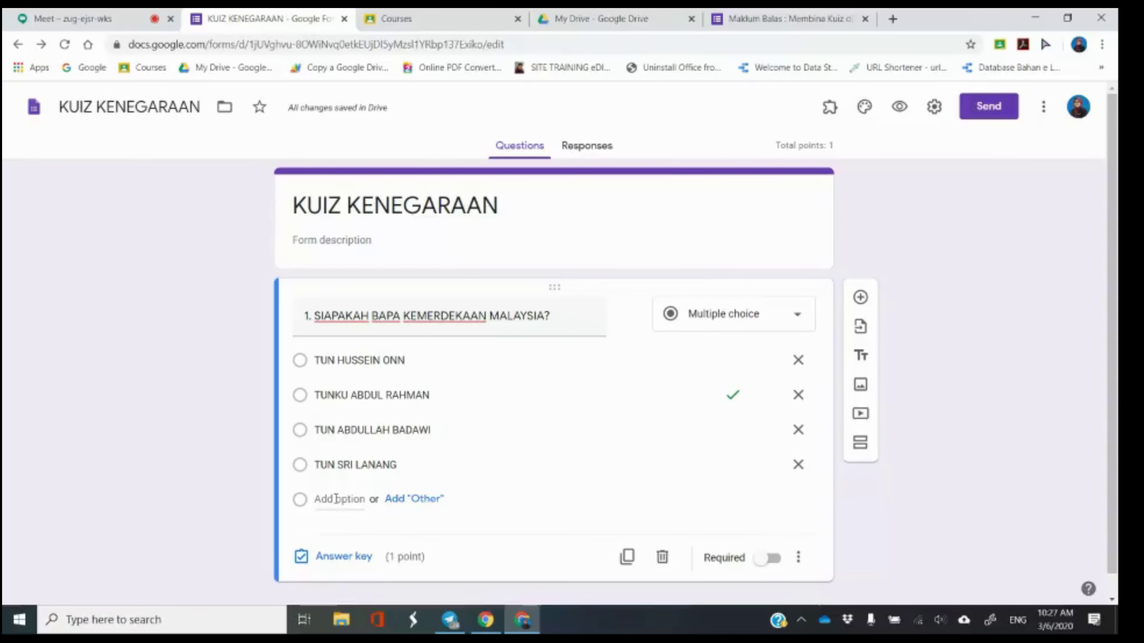
pyautogui.click(336, 498)
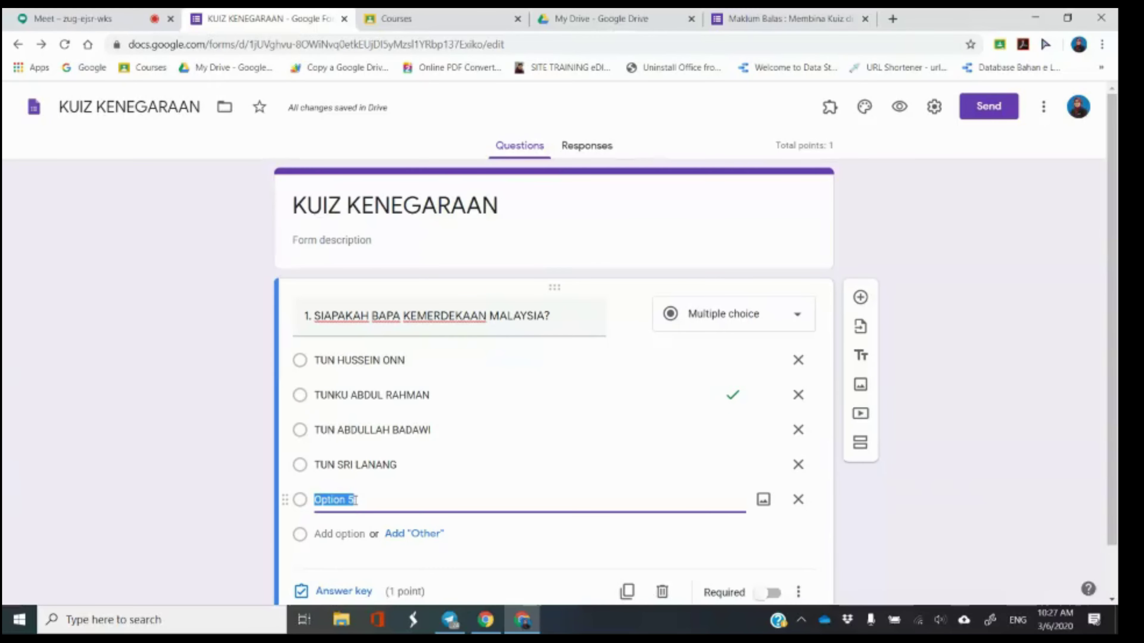
pyautogui.press('BackSpace')
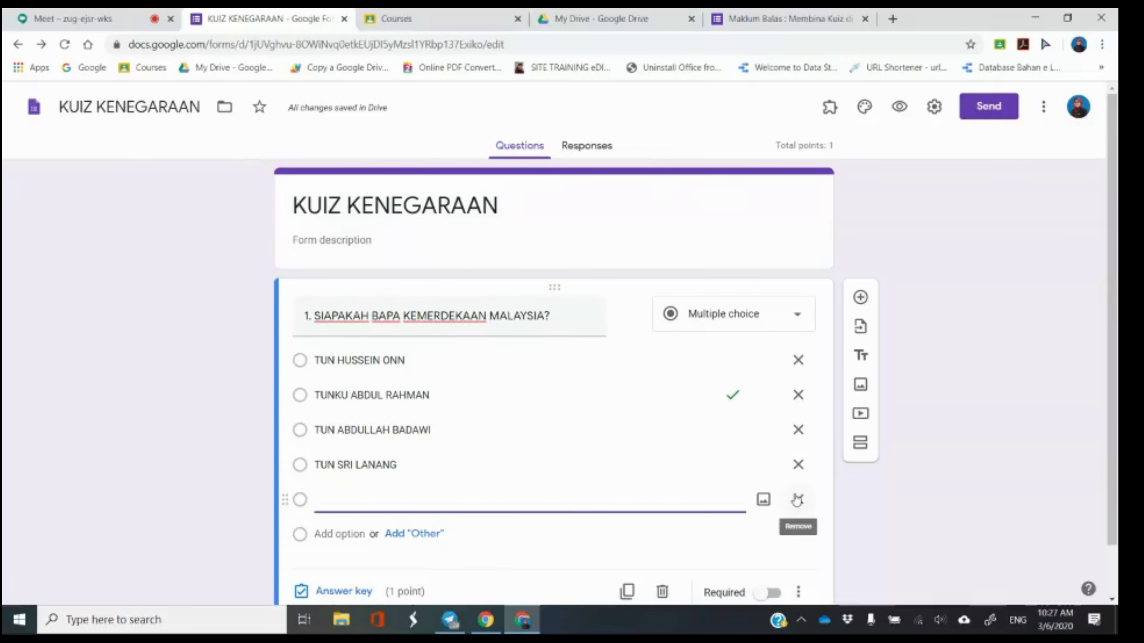
pyautogui.click(797, 499)
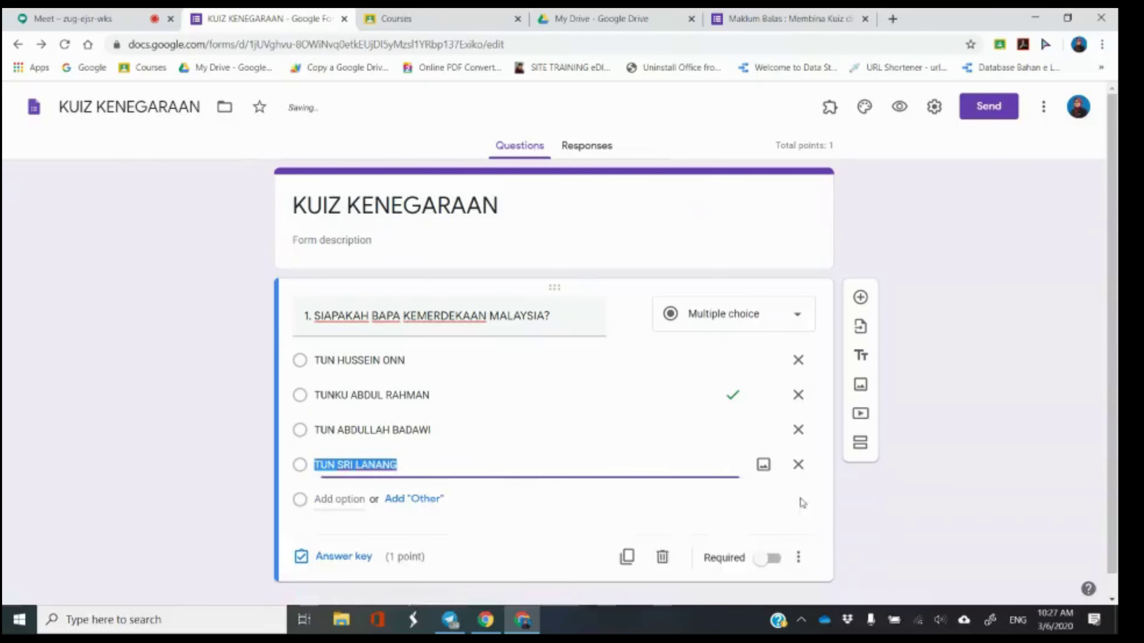
pyautogui.click(200, 458)
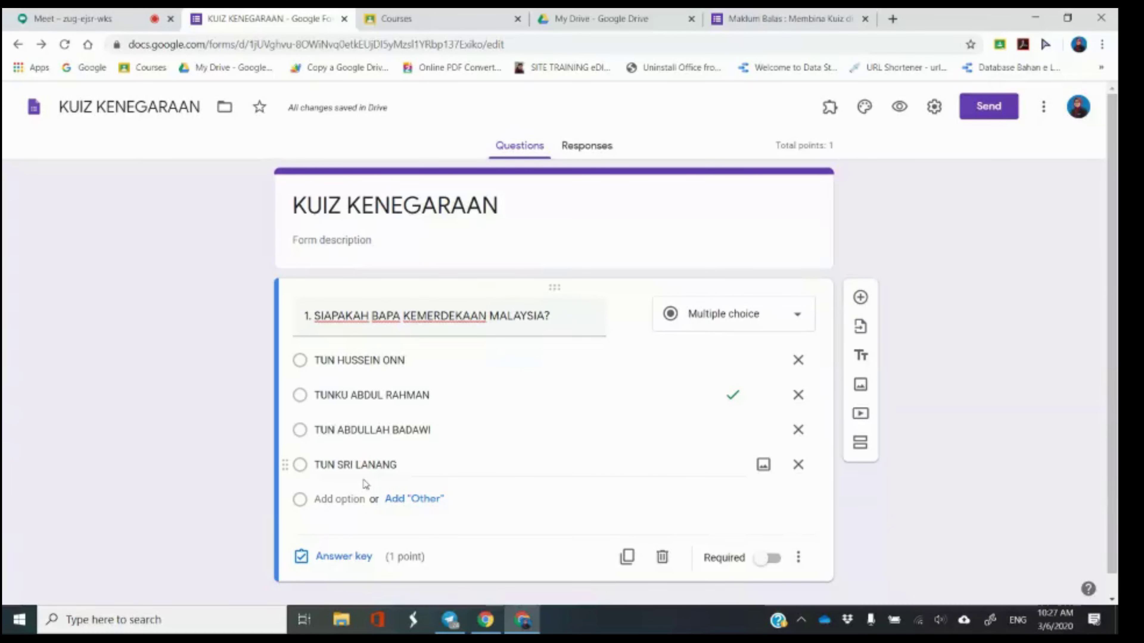
pyautogui.click(104, 18)
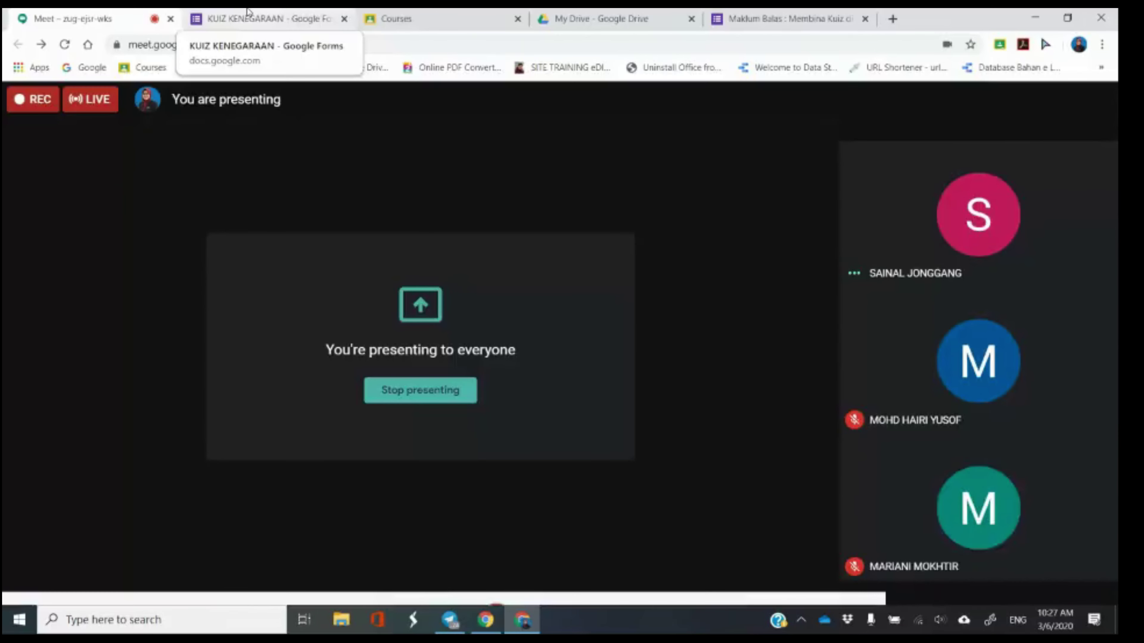
pyautogui.click(249, 13)
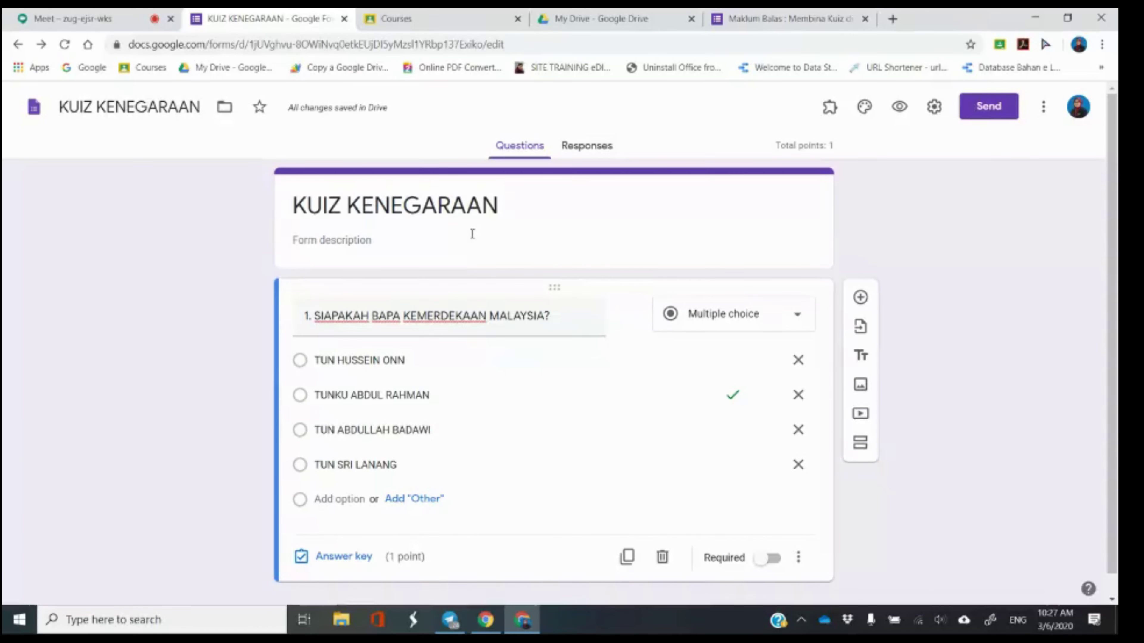
pyautogui.click(602, 230)
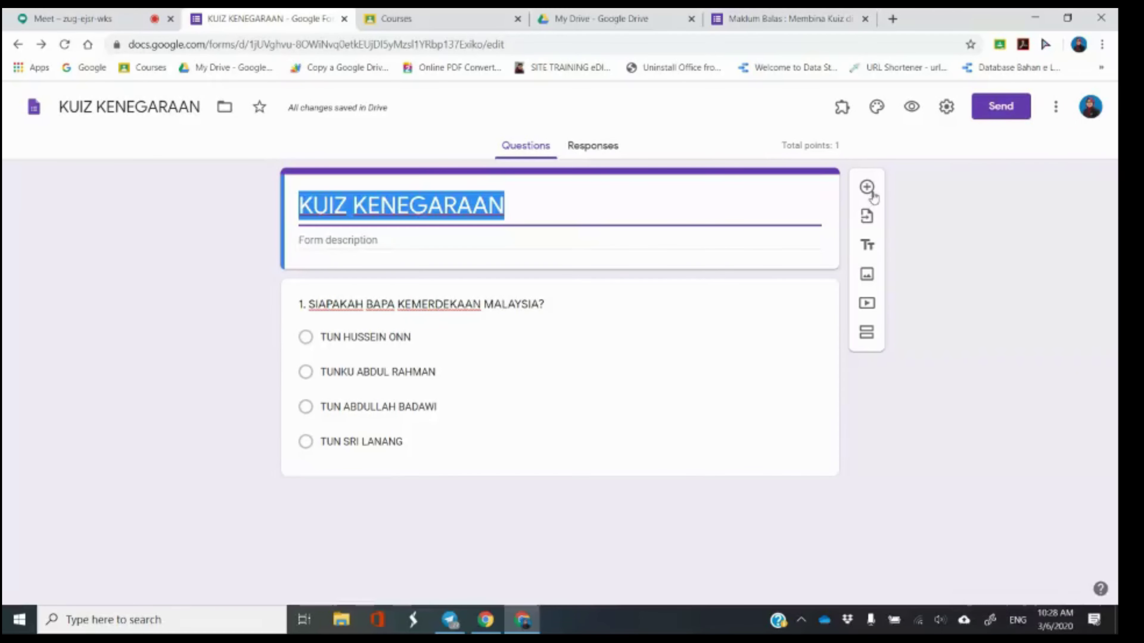
pyautogui.click(869, 193)
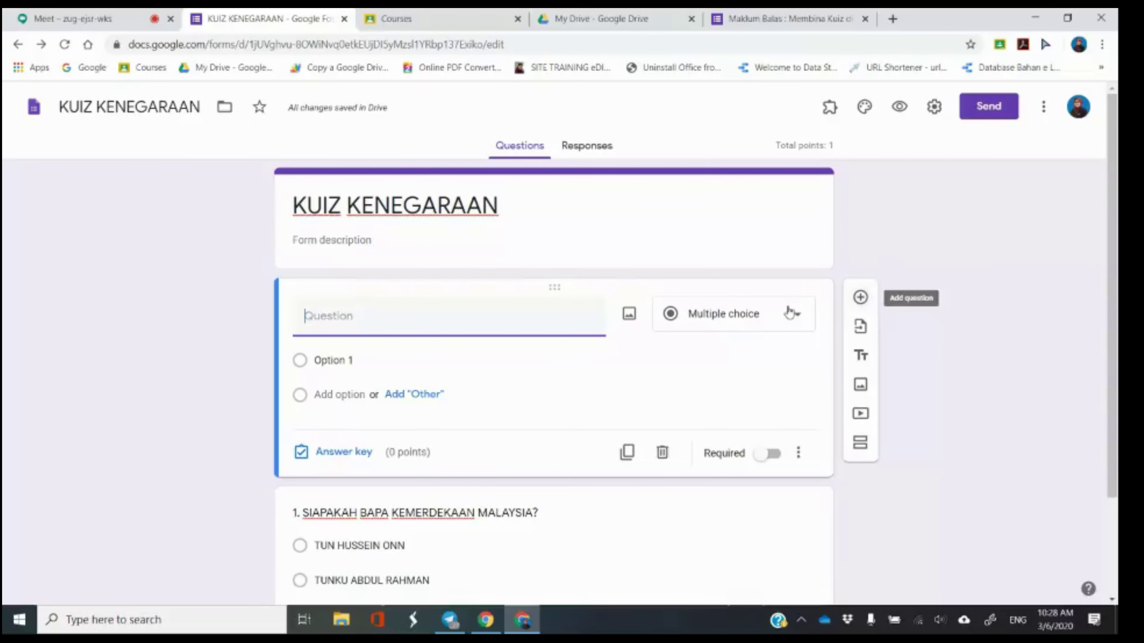
pyautogui.click(684, 326)
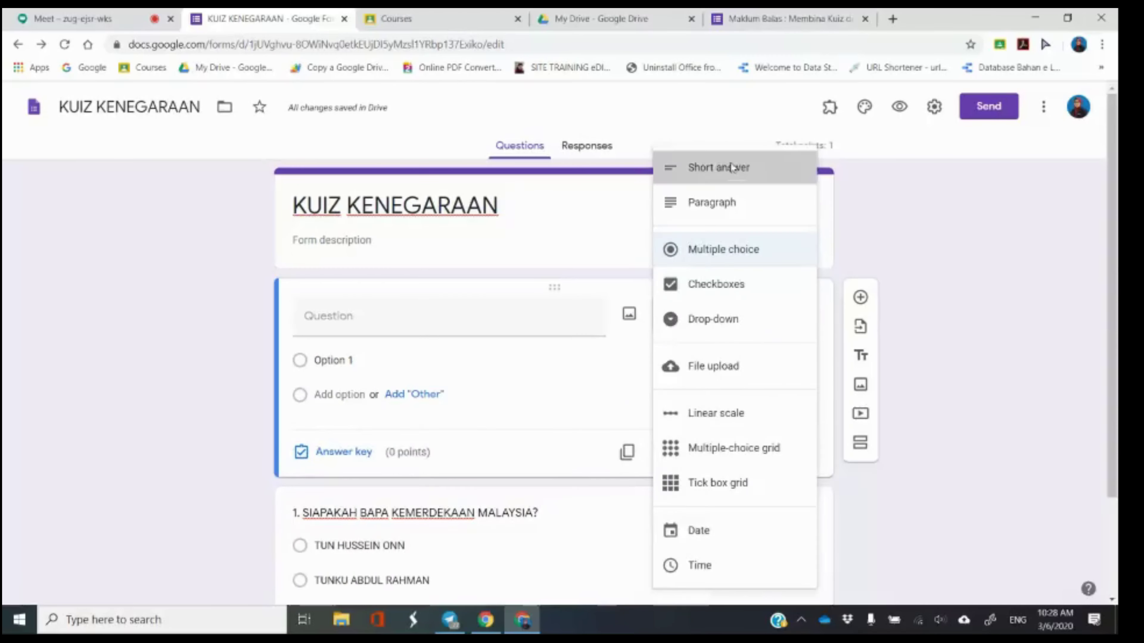
pyautogui.click(730, 166)
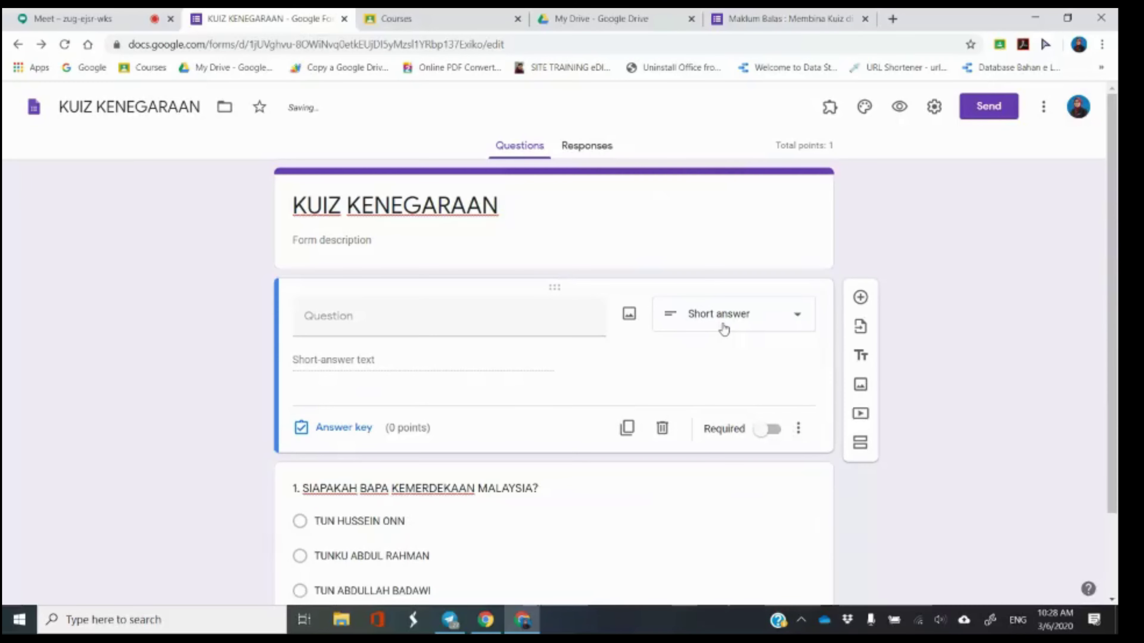
pyautogui.click(430, 316)
pyautogui.write('NAMA ANDA')
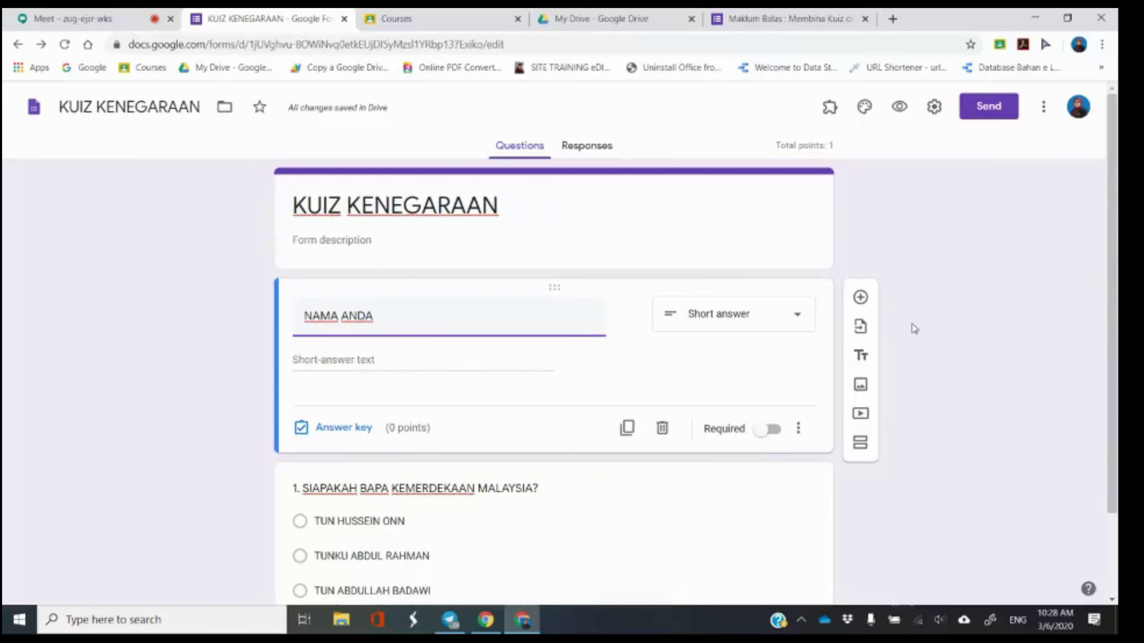
pyautogui.click(668, 352)
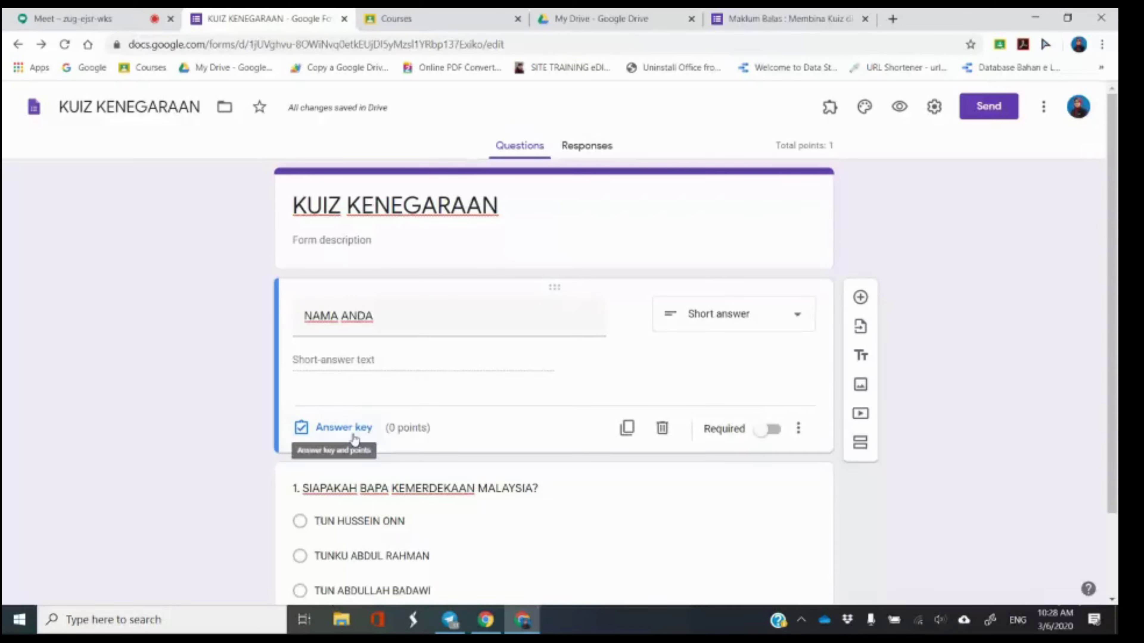
pyautogui.click(771, 435)
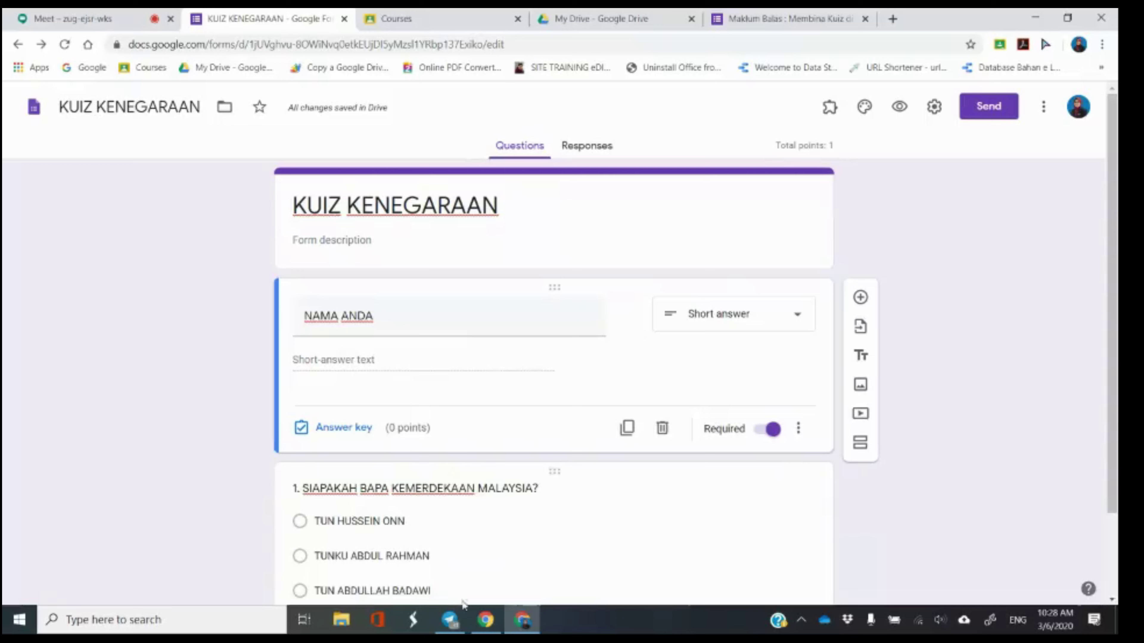
pyautogui.click(534, 520)
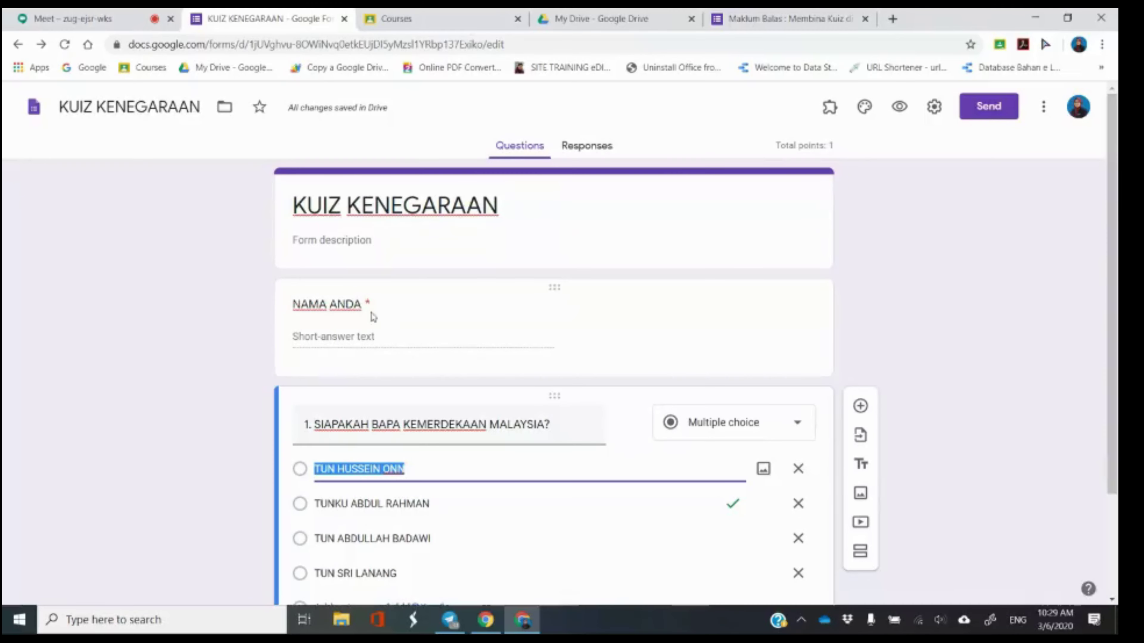
pyautogui.click(481, 314)
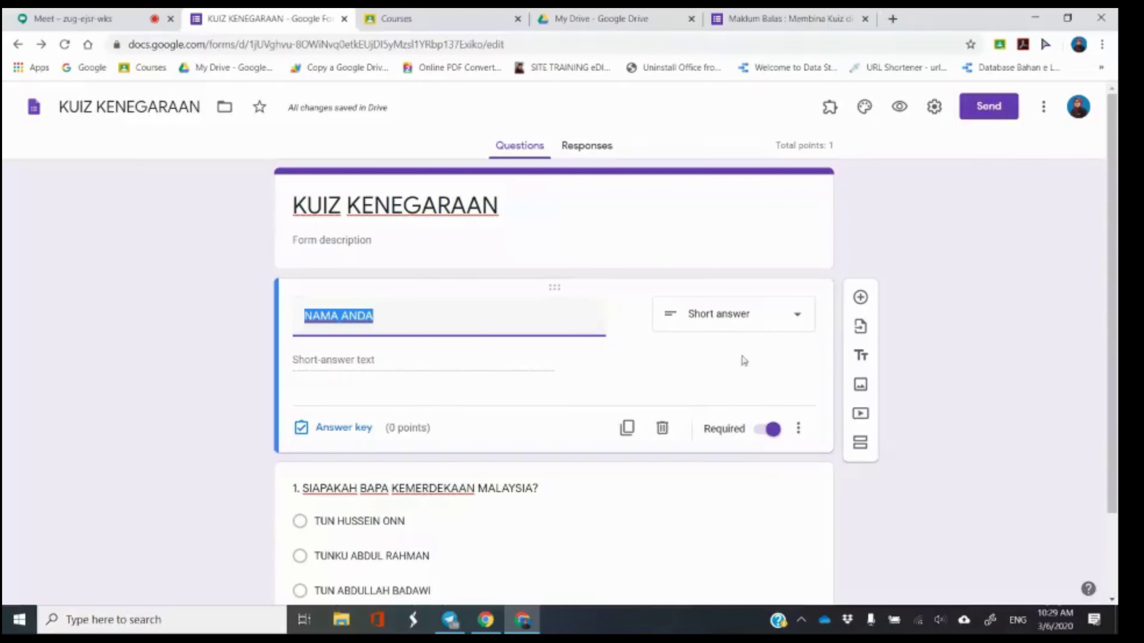
pyautogui.click(697, 513)
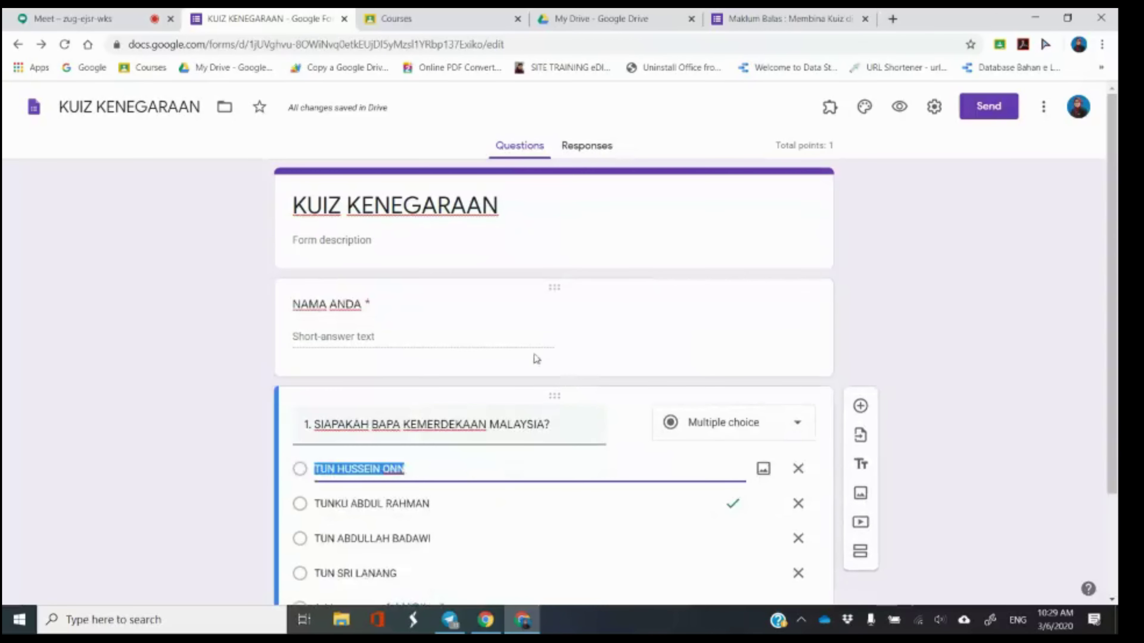
pyautogui.click(533, 324)
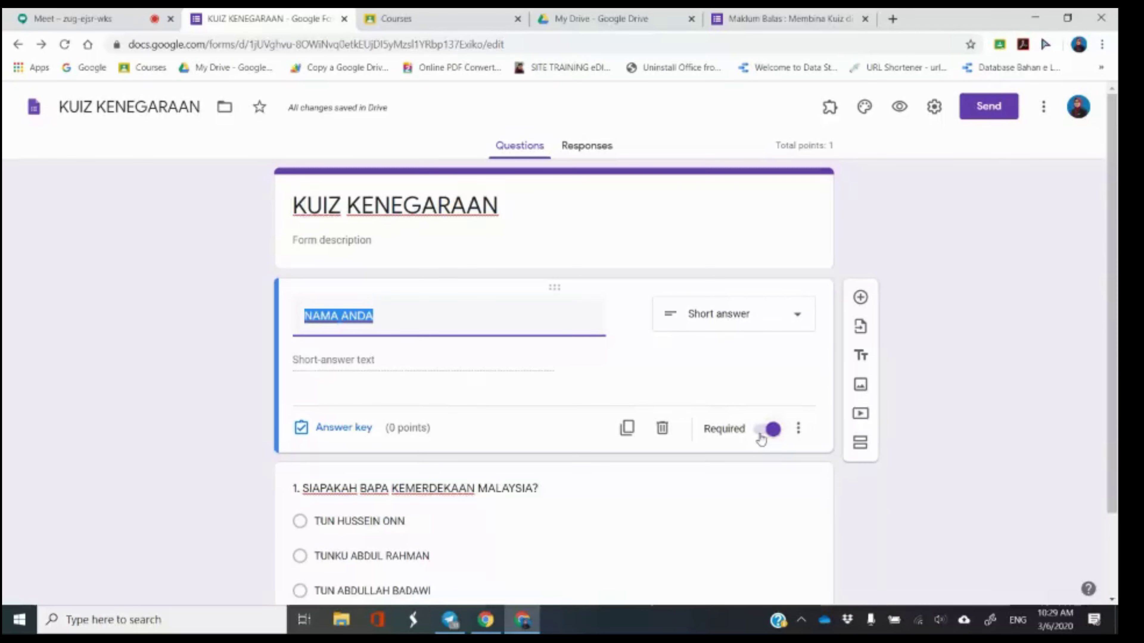
pyautogui.click(969, 395)
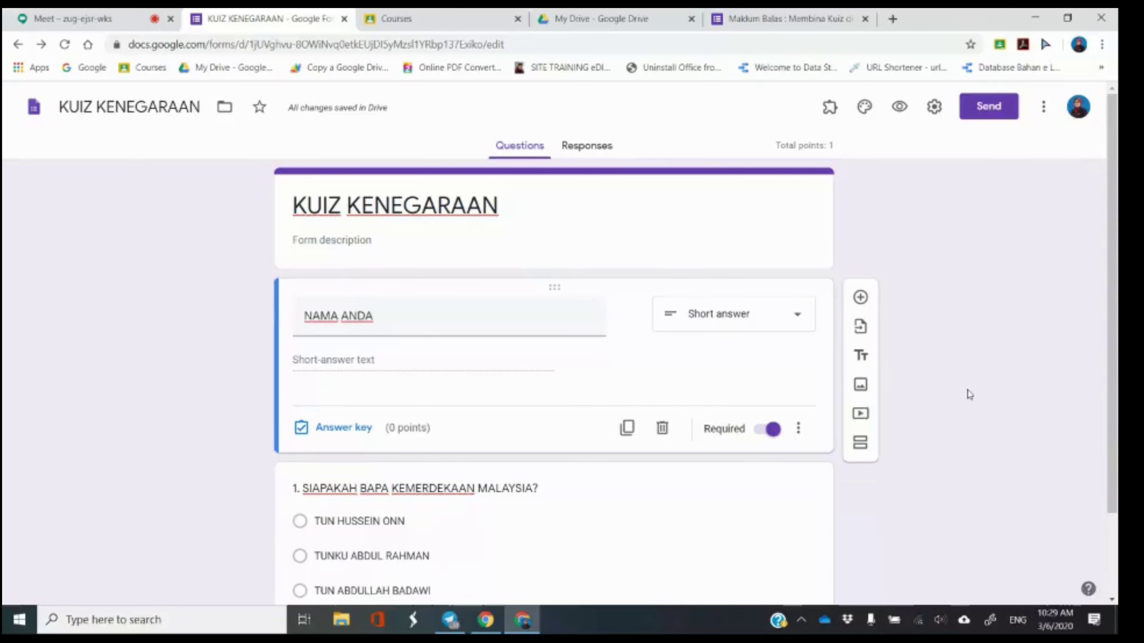
# Add a question titled KELAS ANDA below NAMA ANDA as Multiple choice.
pyautogui.click(861, 298)
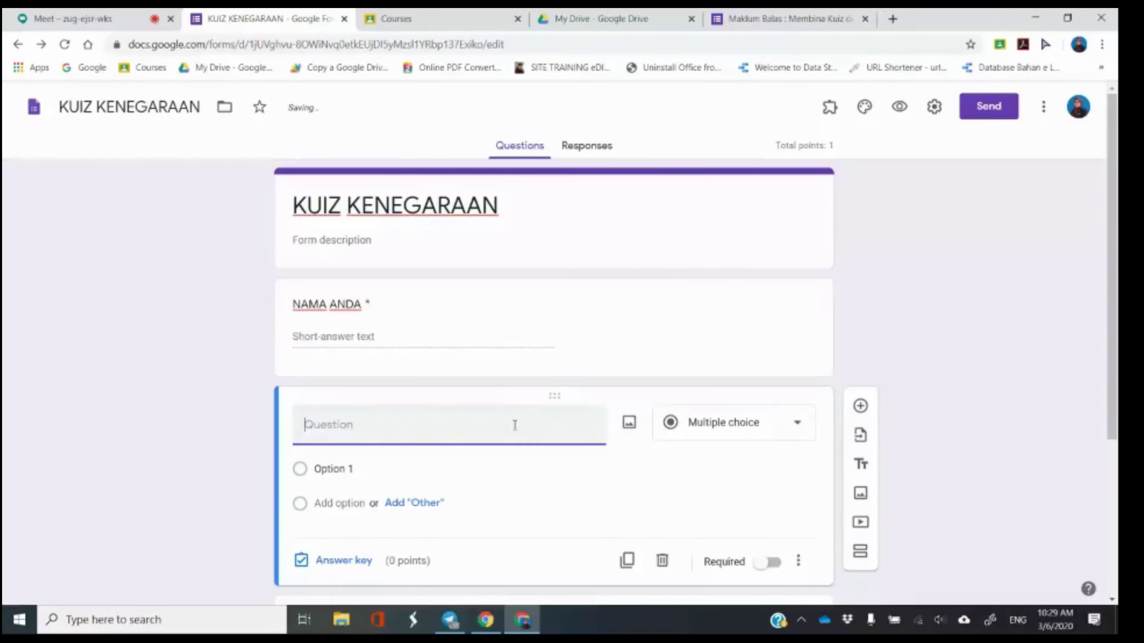
pyautogui.write('KELAS ANDA')
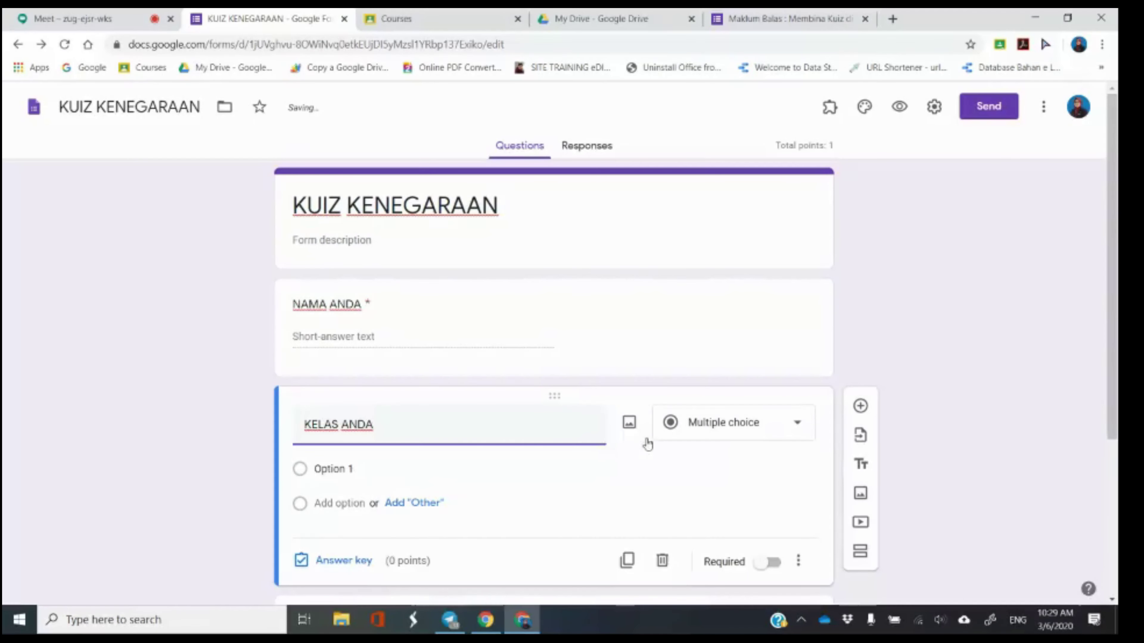
pyautogui.click(705, 425)
pyautogui.click(709, 176)
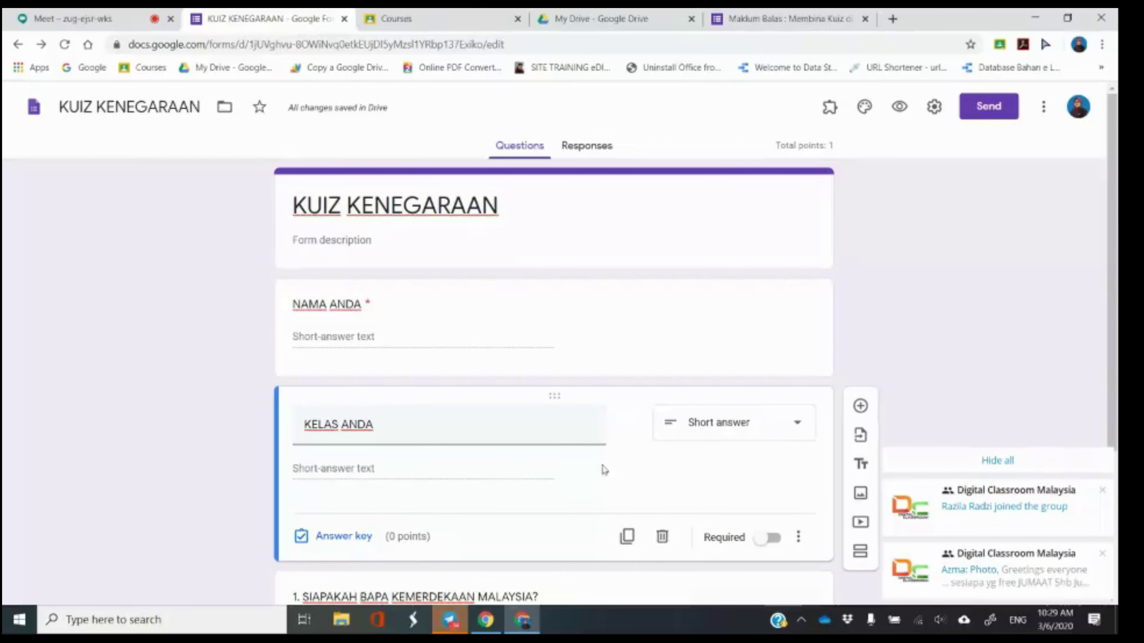
pyautogui.click(755, 432)
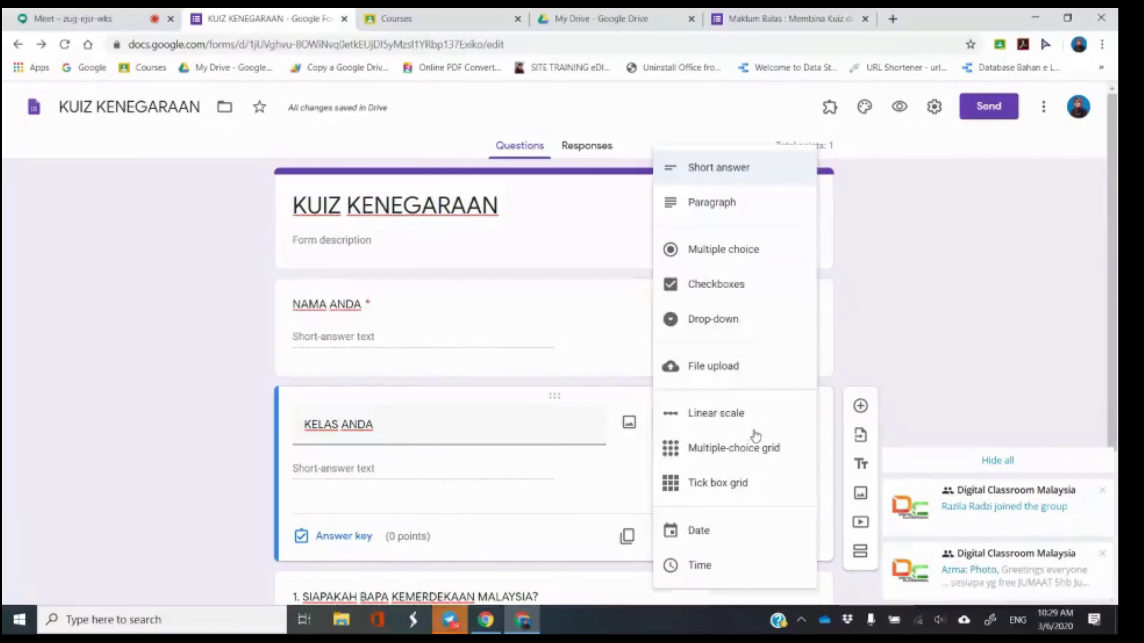
pyautogui.click(750, 257)
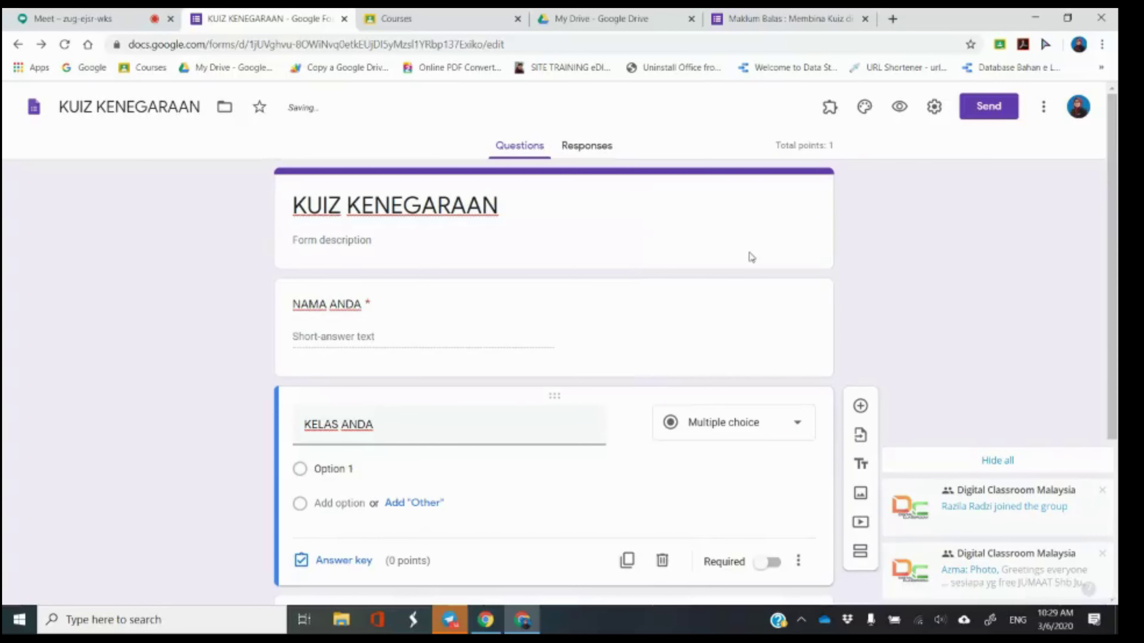
pyautogui.click(739, 422)
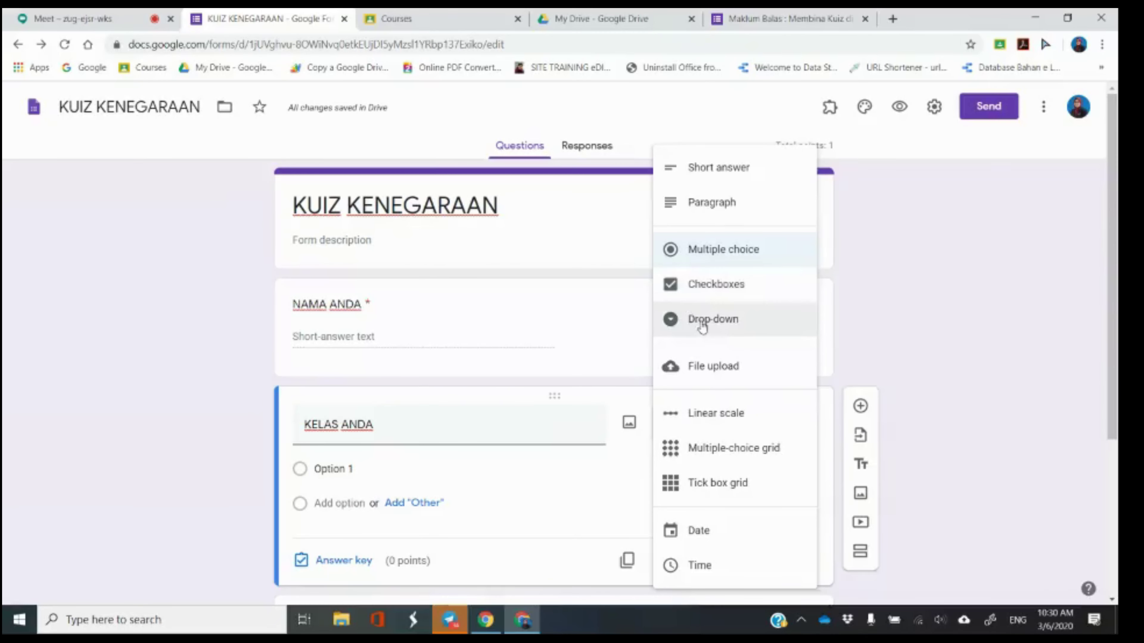
pyautogui.click(521, 433)
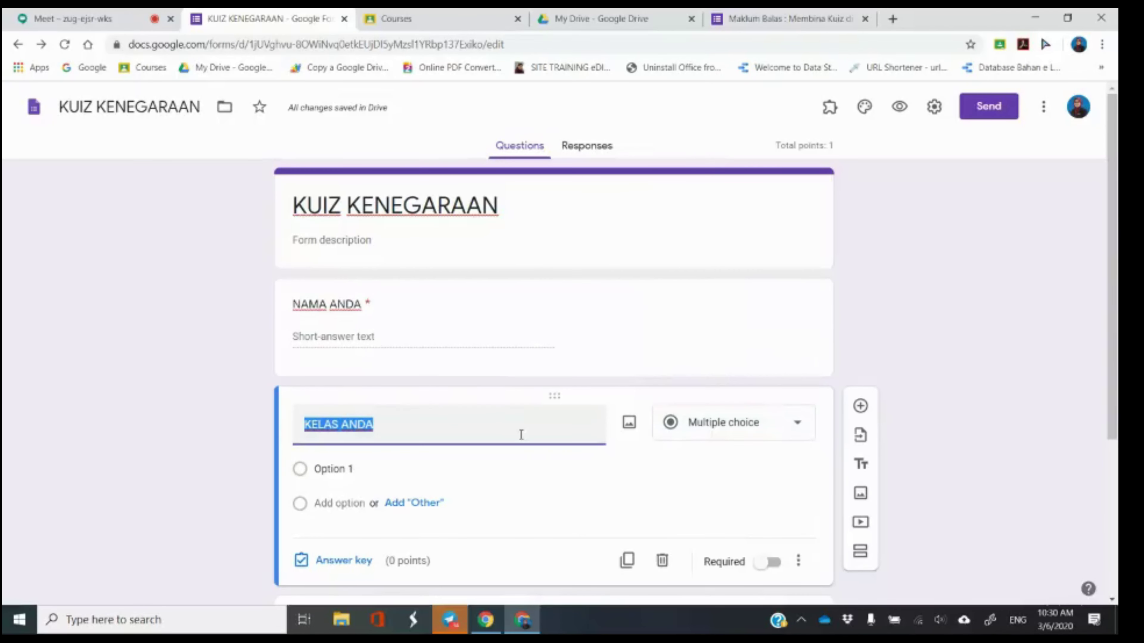
# Give KELAS ANDA options '1 ZAMRUD' and '1 DELIMA' and make it required.
pyautogui.click(350, 469)
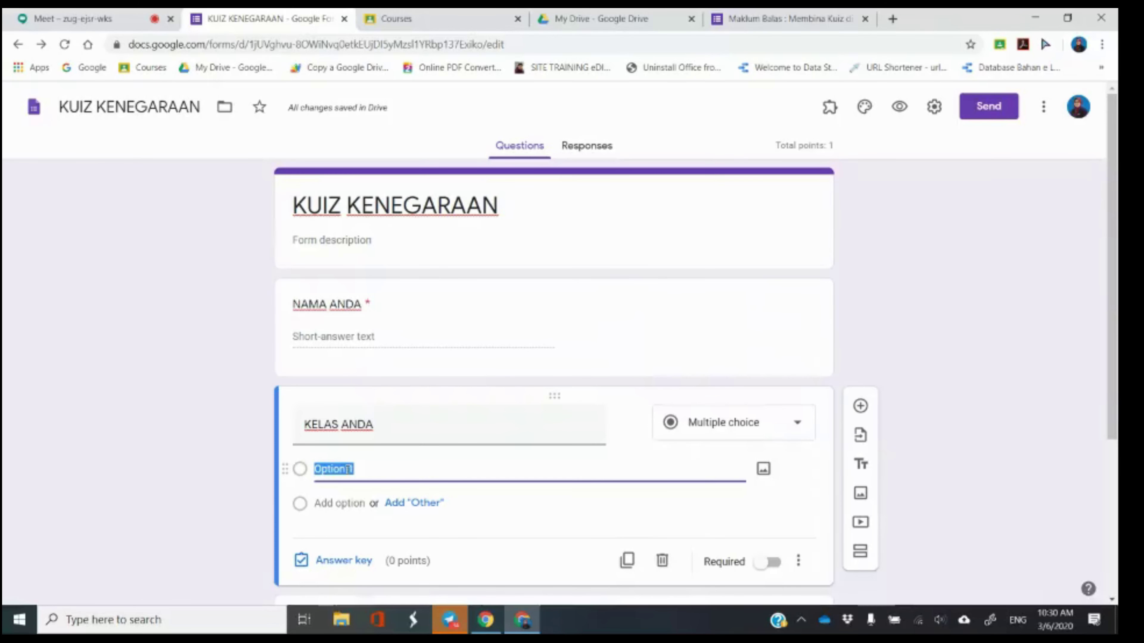
pyautogui.scroll(-3, 389, 473)
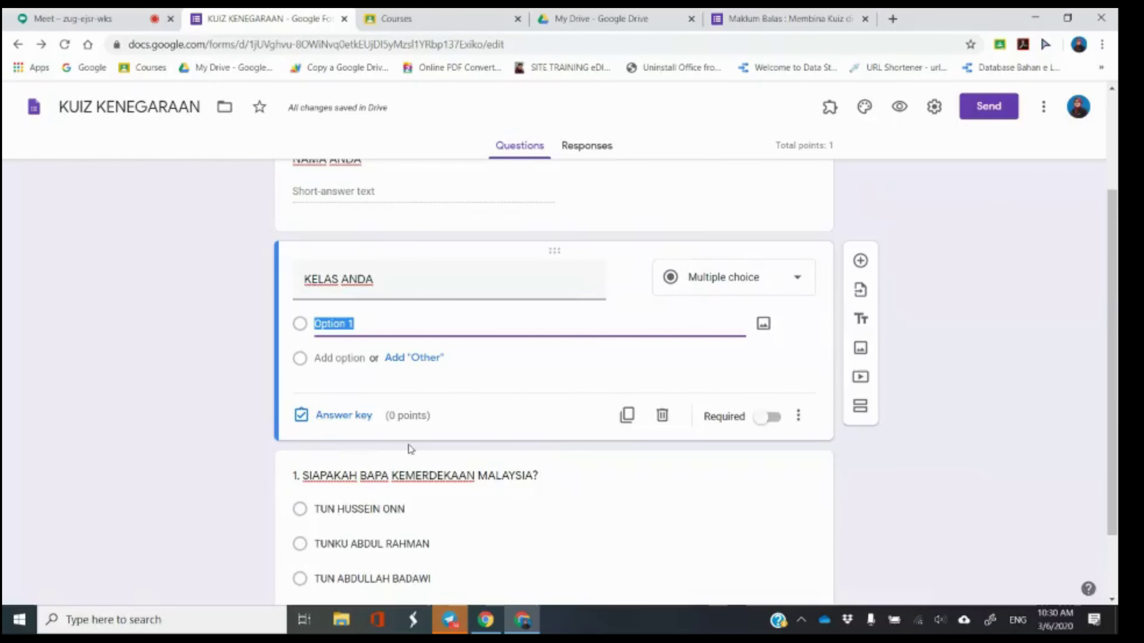
pyautogui.write('1ZAM')
pyautogui.press('BackSpace')
pyautogui.press('BackSpace')
pyautogui.press('BackSpace')
pyautogui.write('ZAMRUD')
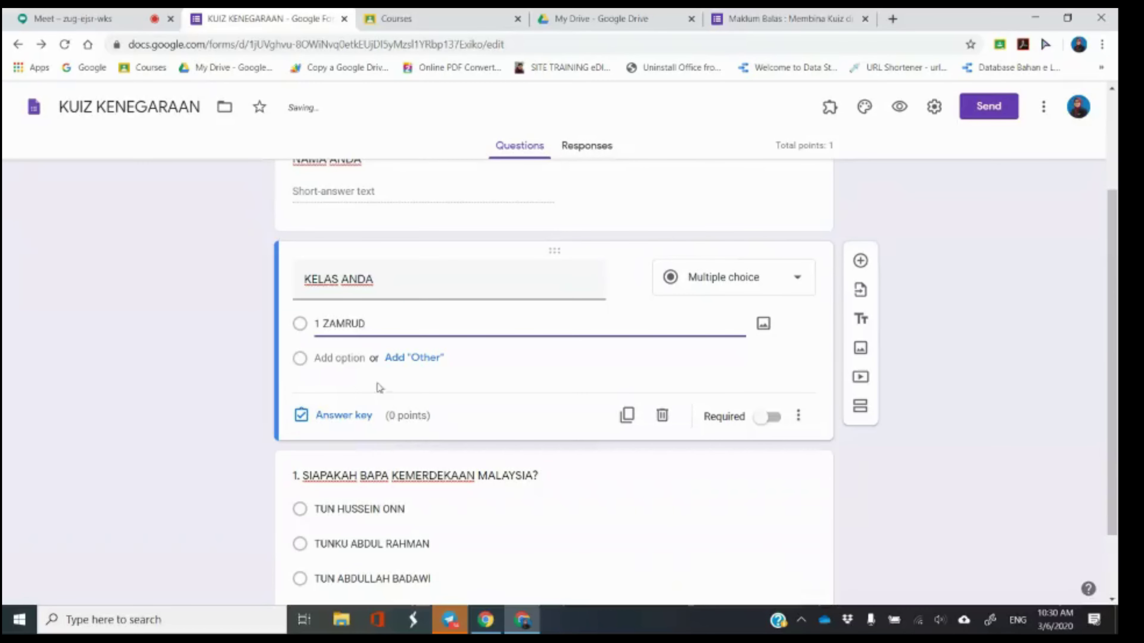
pyautogui.click(356, 359)
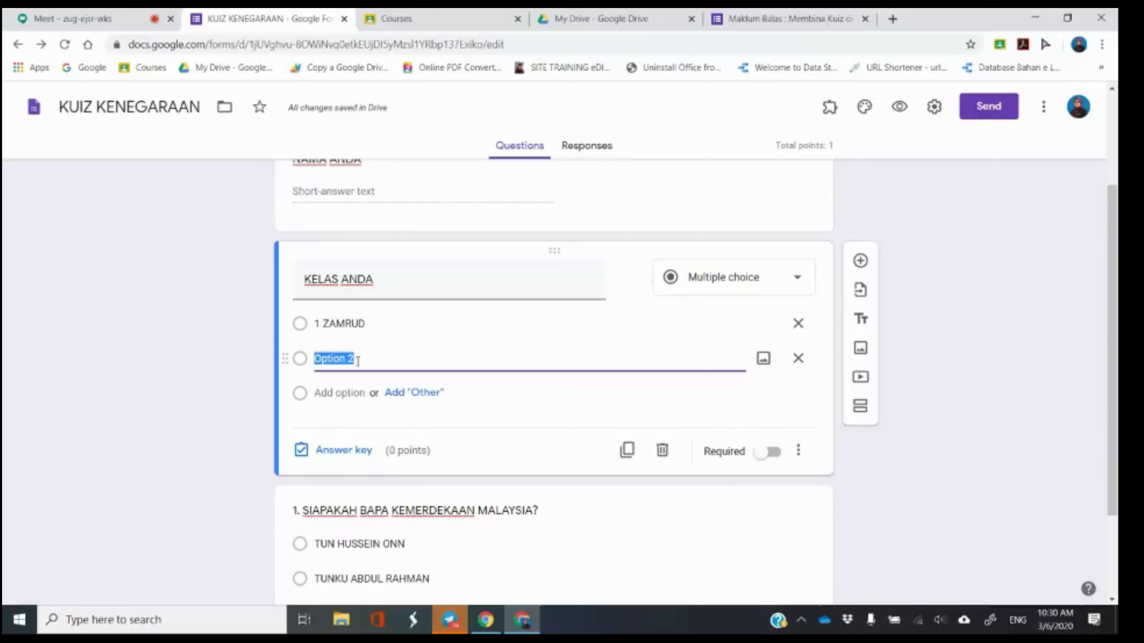
pyautogui.write('1')
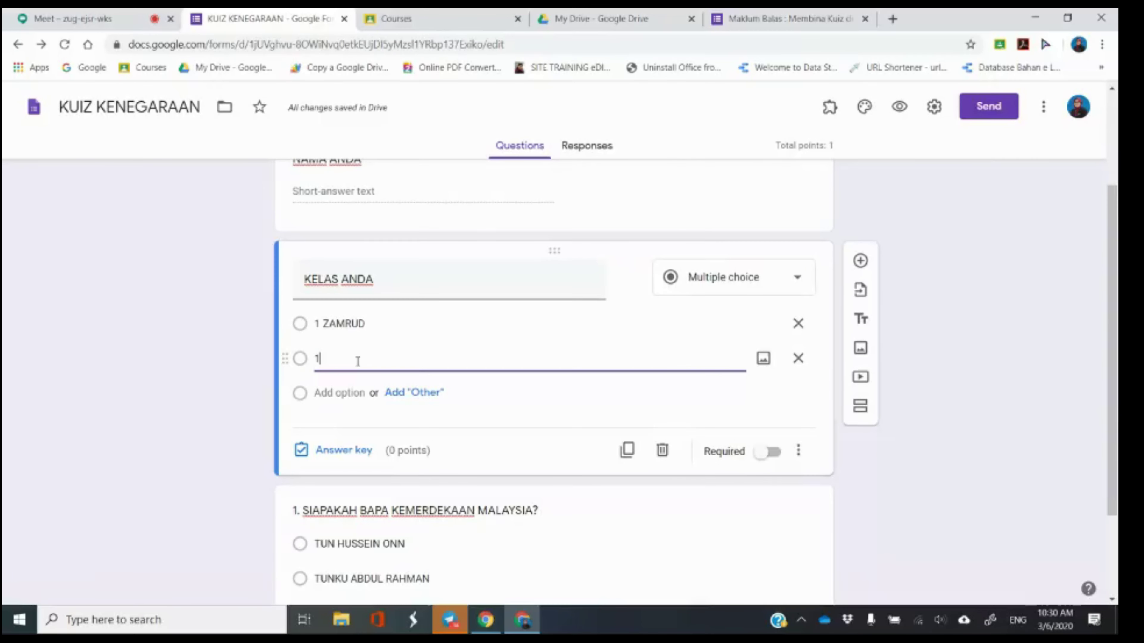
pyautogui.write(' DELIMA')
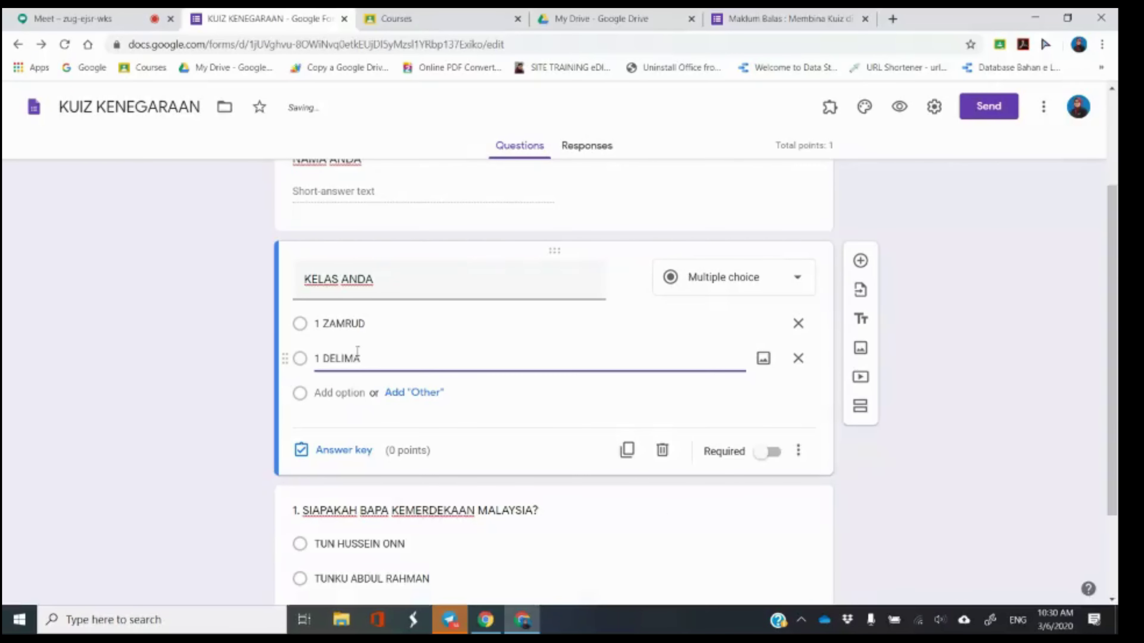
pyautogui.click(761, 462)
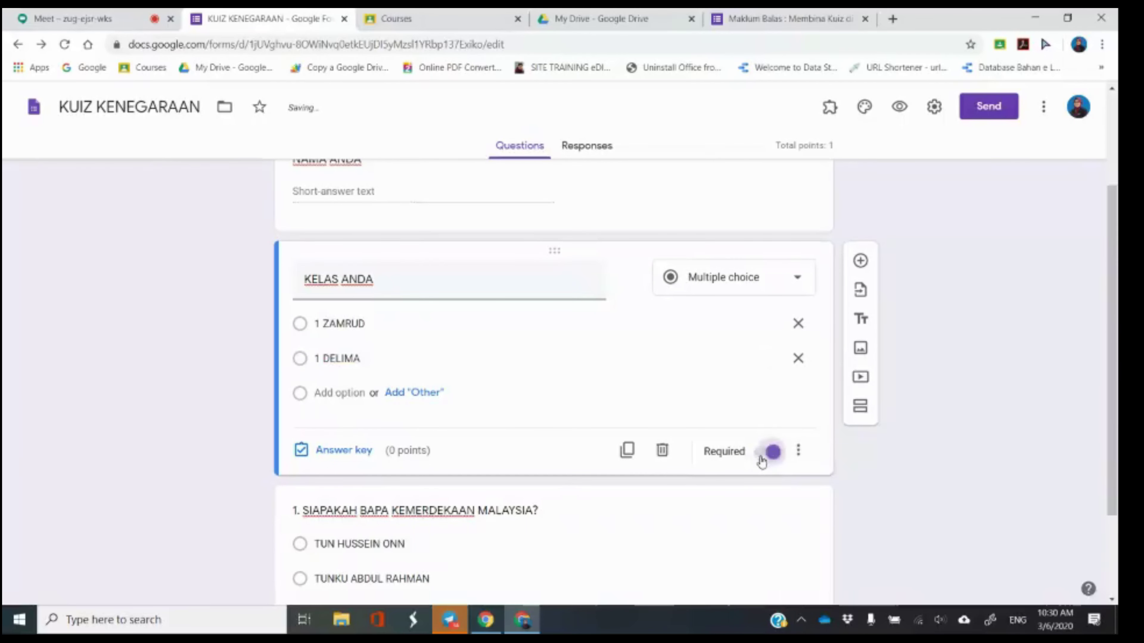
pyautogui.click(656, 518)
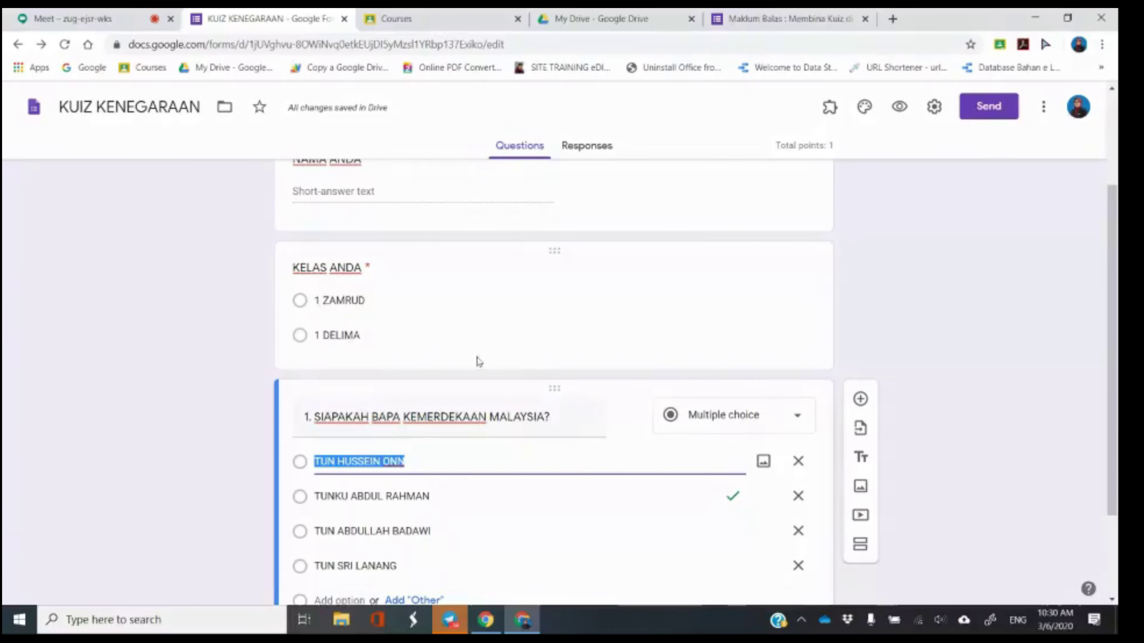
pyautogui.click(83, 14)
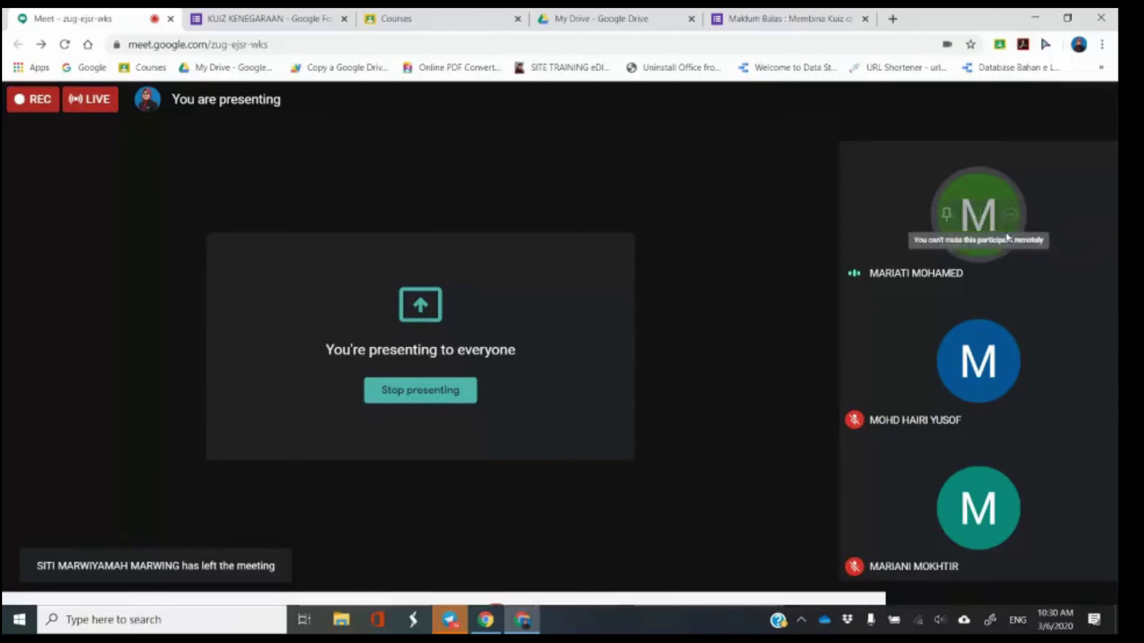
# Open the Meet chat panel, then return to the KUIZ KENEGARAAN form.
pyautogui.click(250, 19)
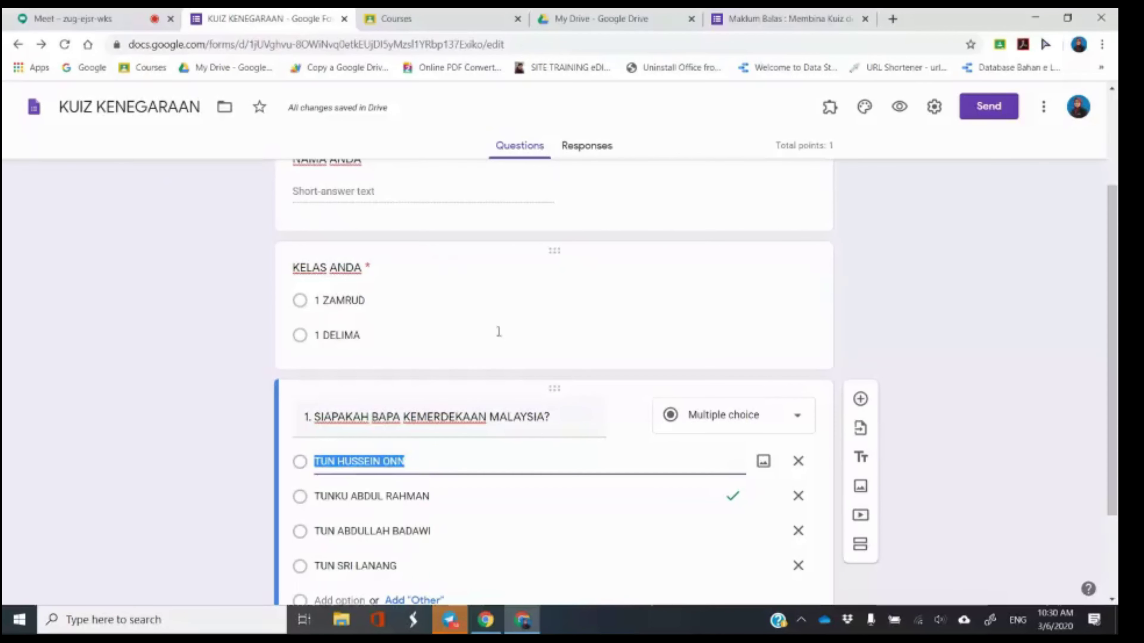
pyautogui.click(937, 356)
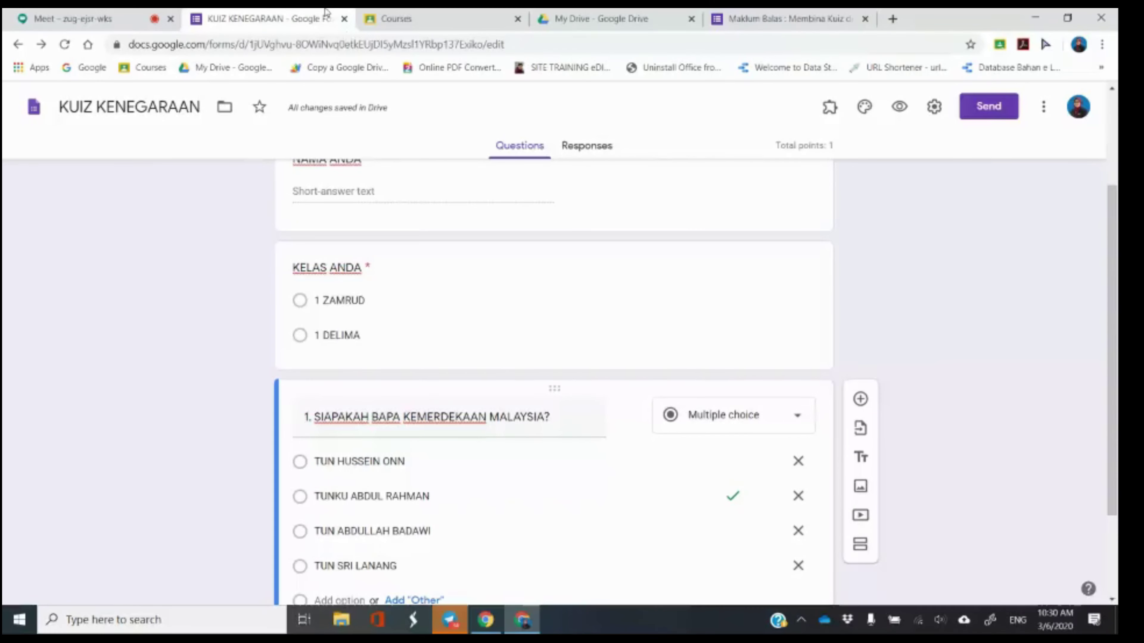
pyautogui.click(83, 18)
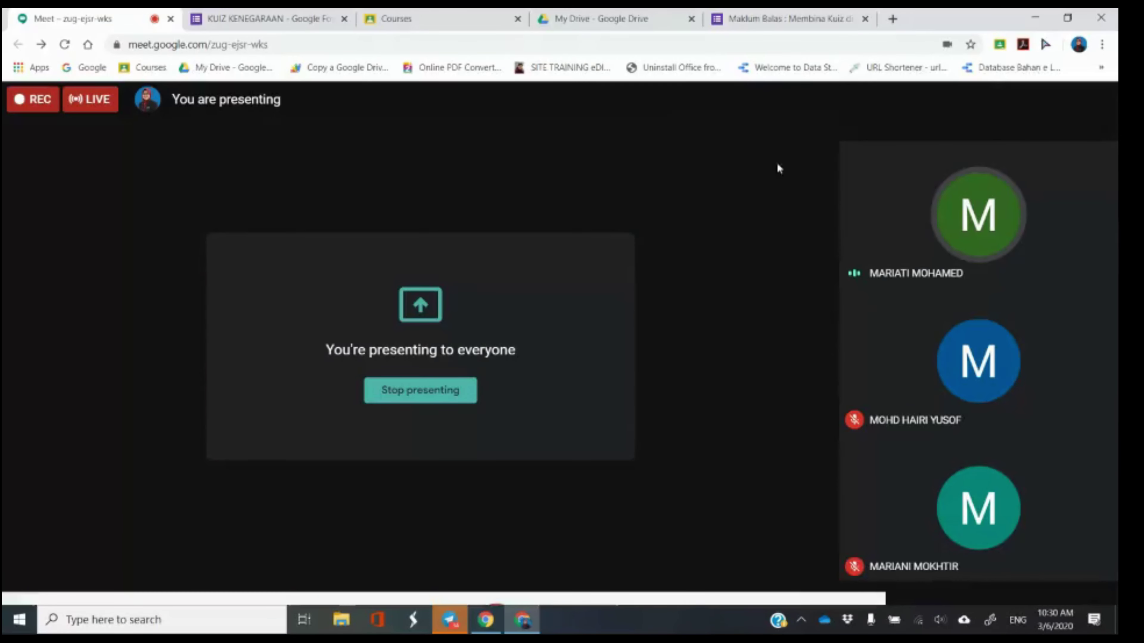
pyautogui.click(904, 100)
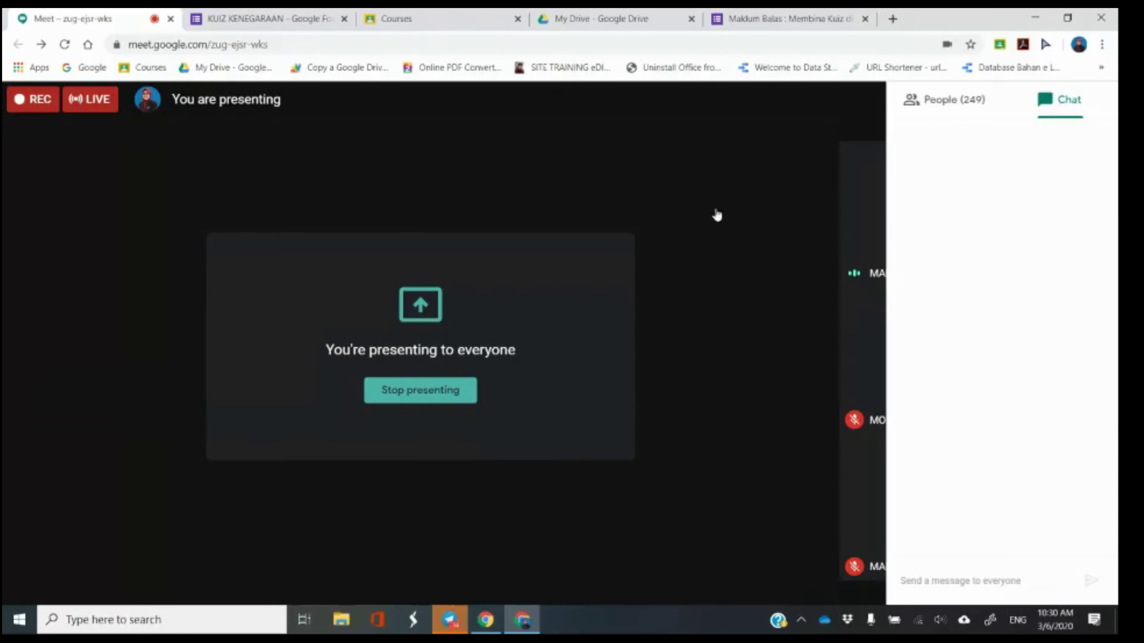
pyautogui.click(279, 12)
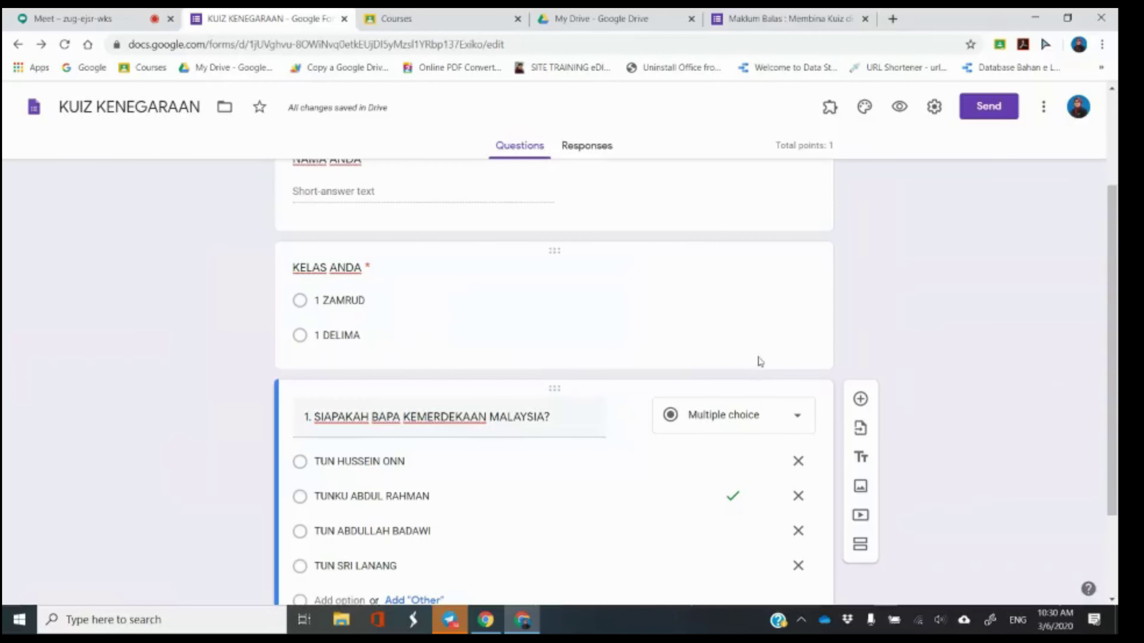
# Scroll down to question 1 and open its answer key.
pyautogui.scroll(-1, 973, 335)
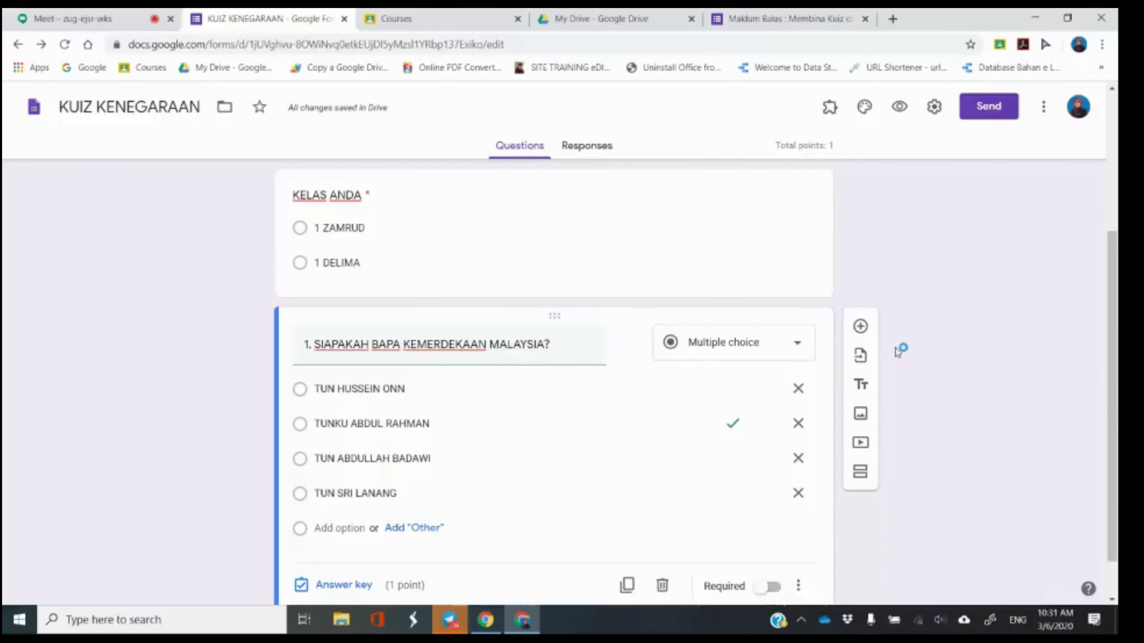
pyautogui.scroll(-1, 631, 451)
pyautogui.click(336, 537)
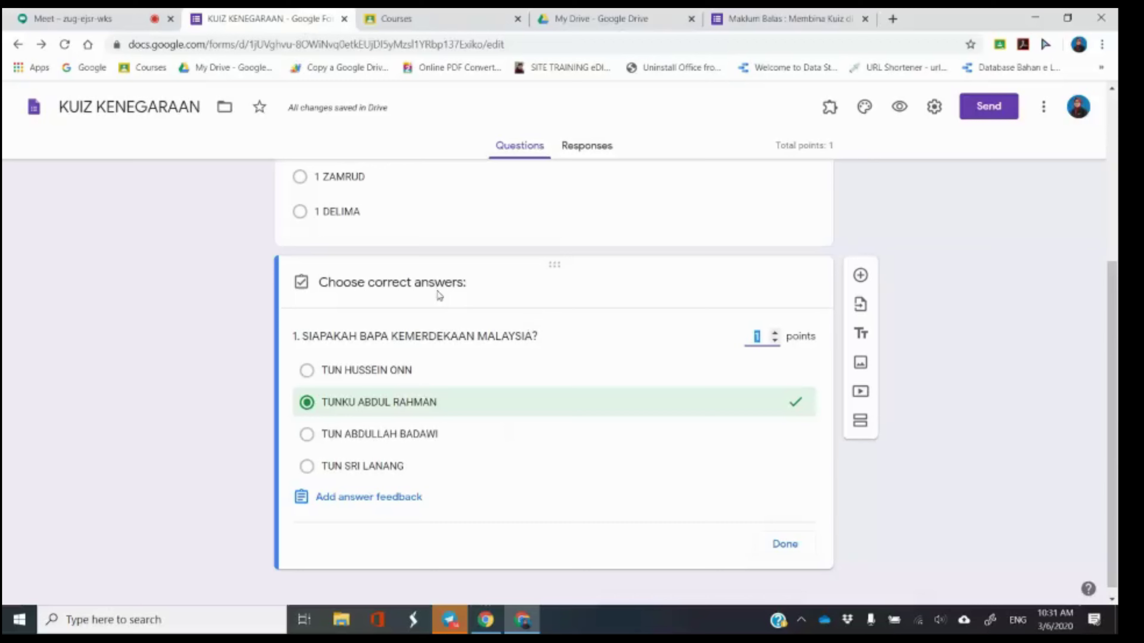
pyautogui.click(779, 545)
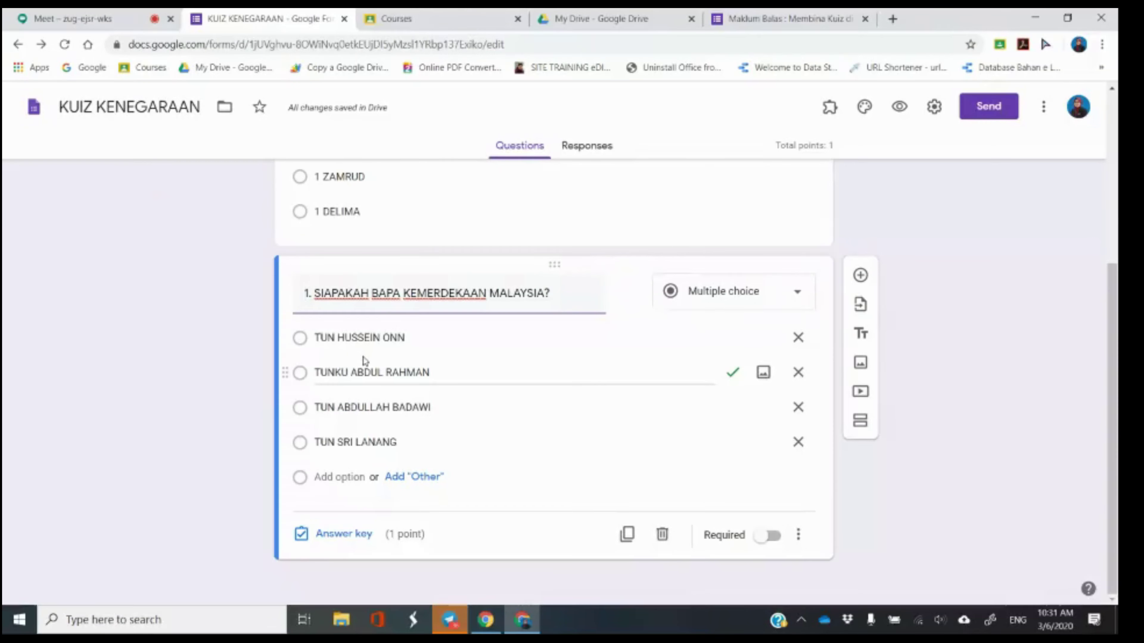
pyautogui.click(344, 534)
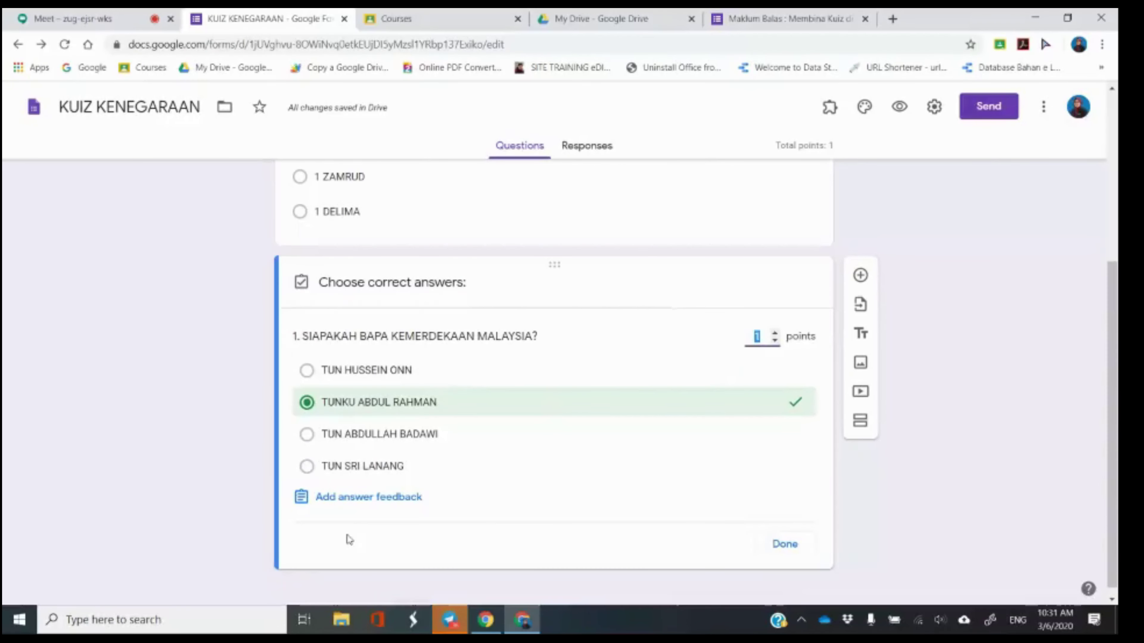
pyautogui.click(785, 544)
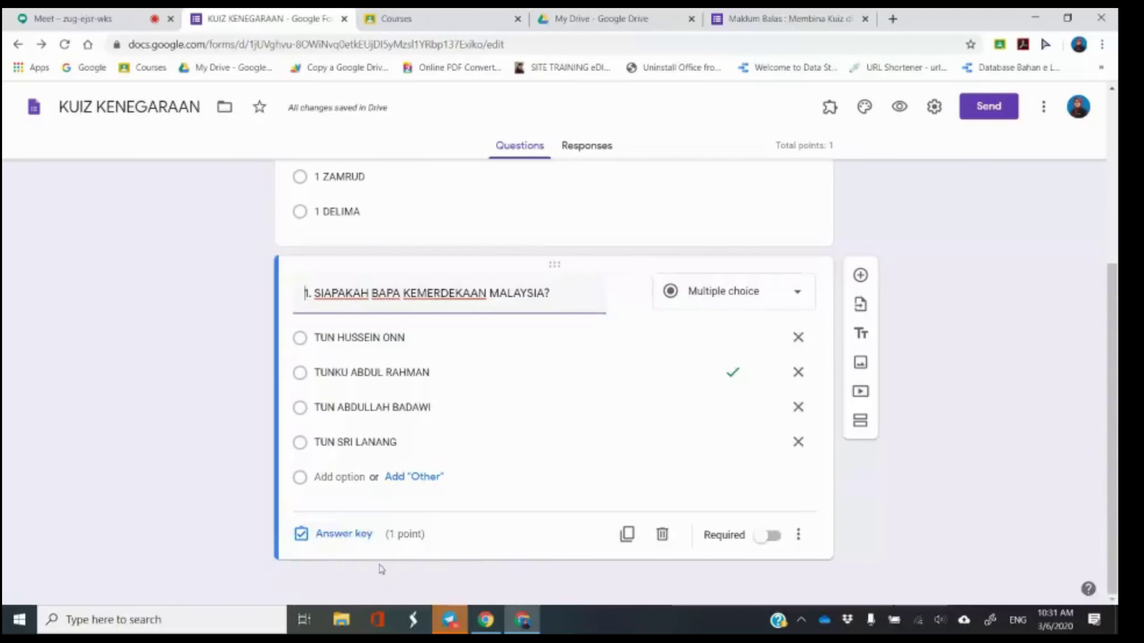
pyautogui.click(344, 534)
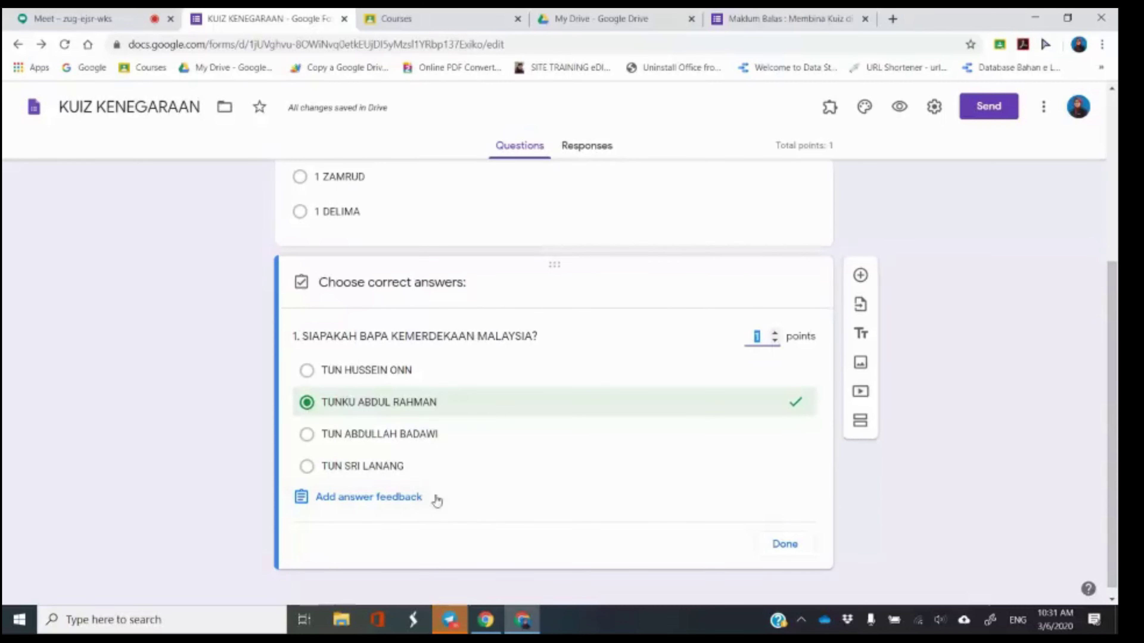
# Leave TUNKU ABDUL RAHMAN as question 1's correct answer and open answer feedback.
pyautogui.click(426, 407)
pyautogui.click(427, 407)
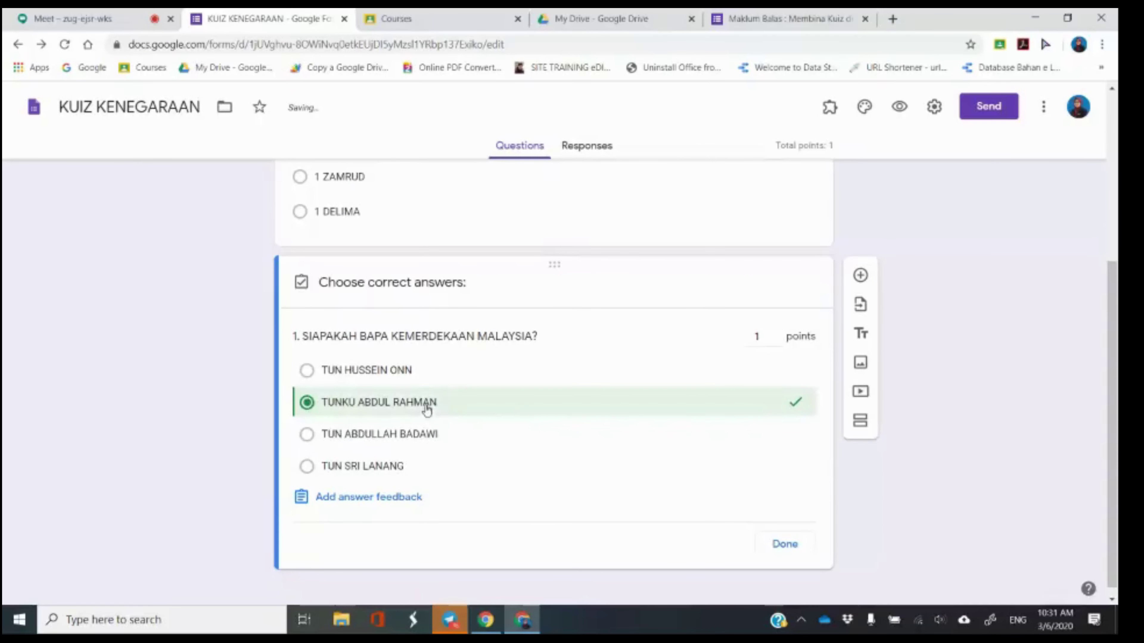
pyautogui.click(403, 408)
pyautogui.click(384, 375)
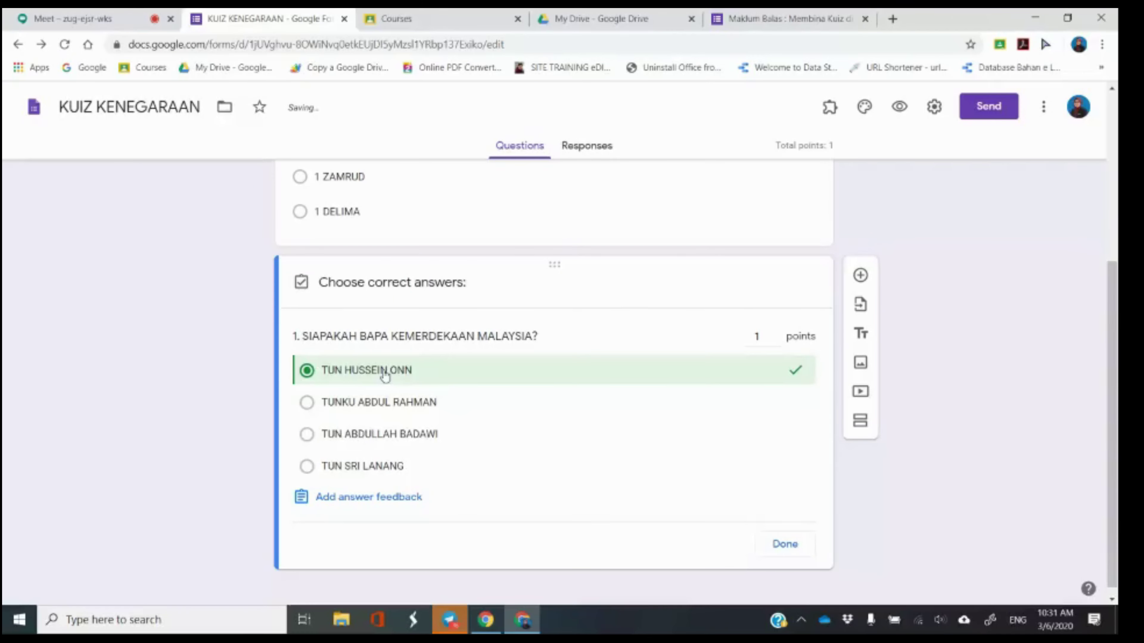
pyautogui.click(384, 375)
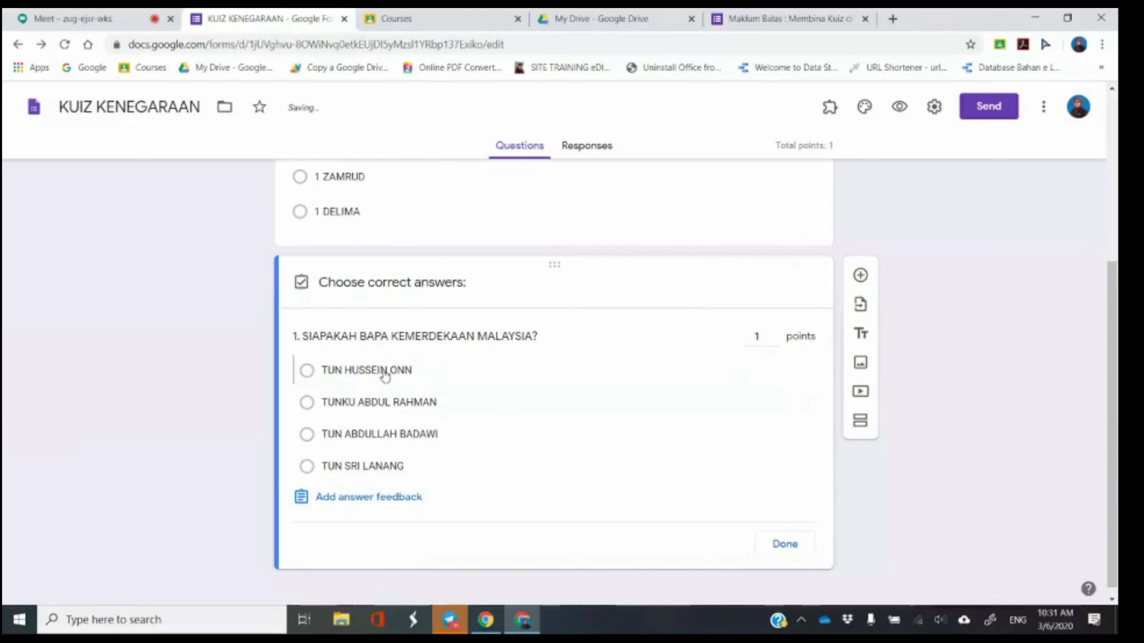
pyautogui.click(385, 405)
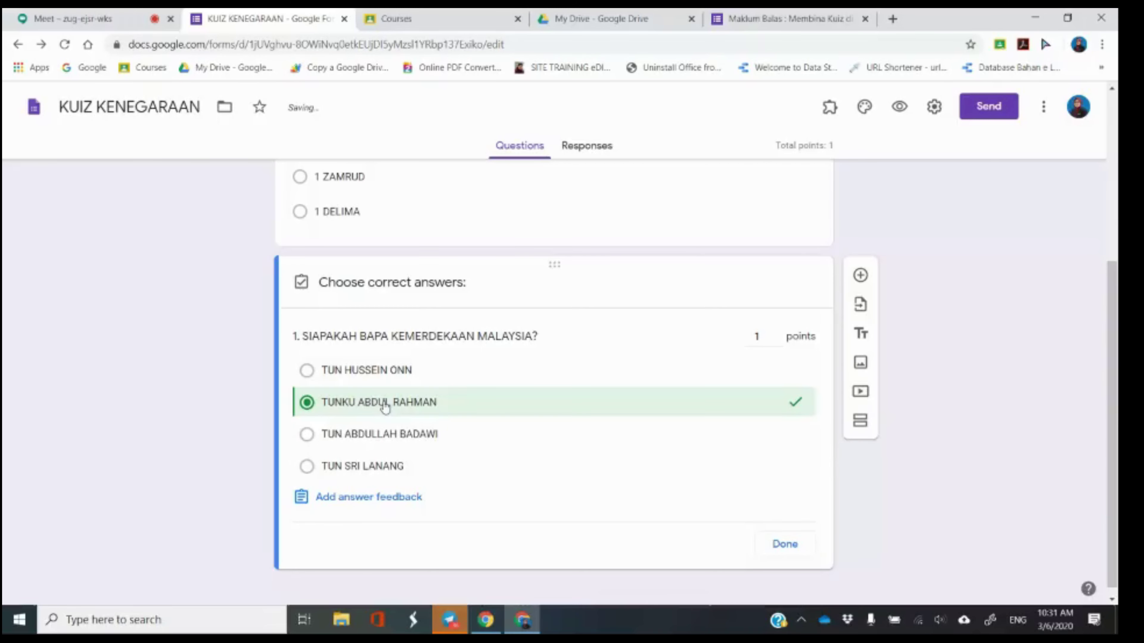
pyautogui.click(325, 500)
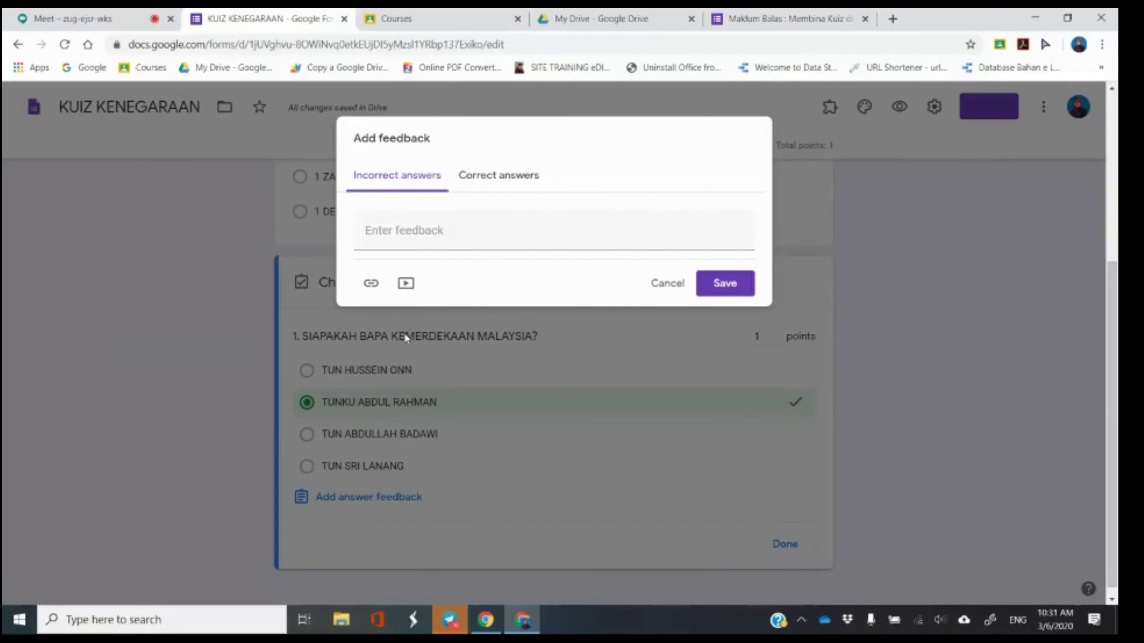
# Add feedback 'HARAP MAAF' for incorrect and 'TAHNIAH!' for correct answers to question 1, then close the answer key.
pyautogui.click(415, 233)
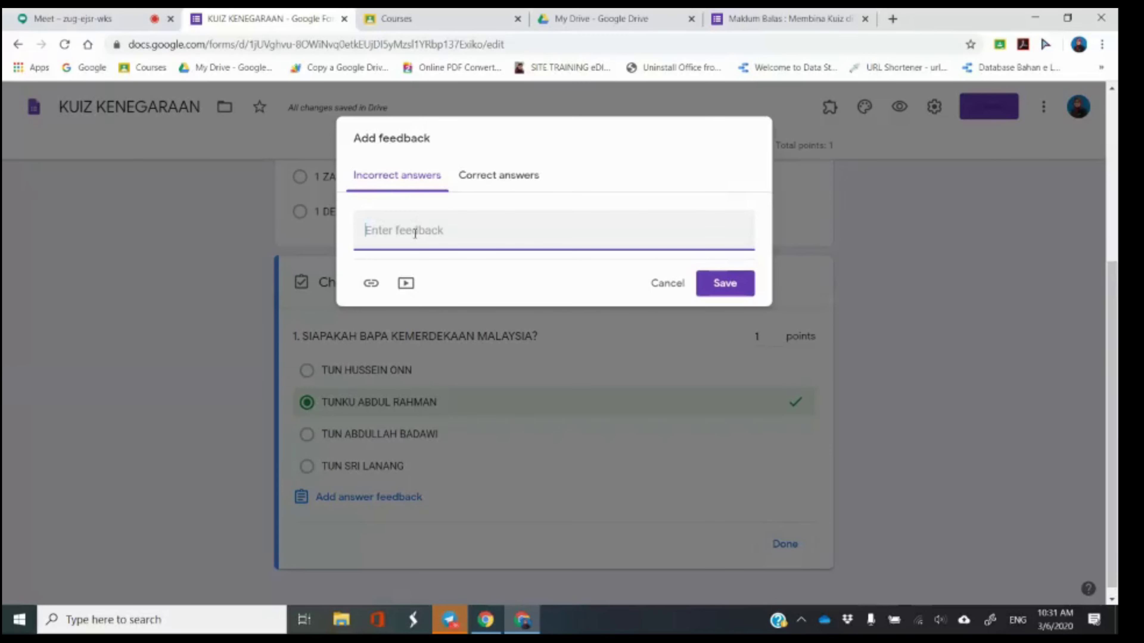
pyautogui.write('HARAP MAAF.')
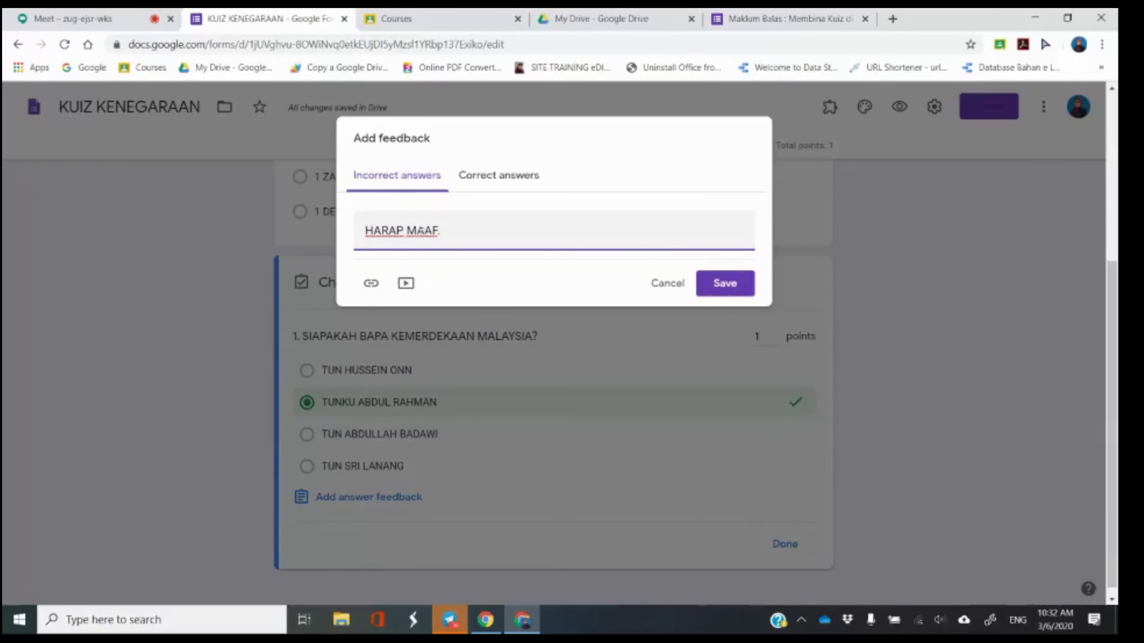
pyautogui.click(491, 182)
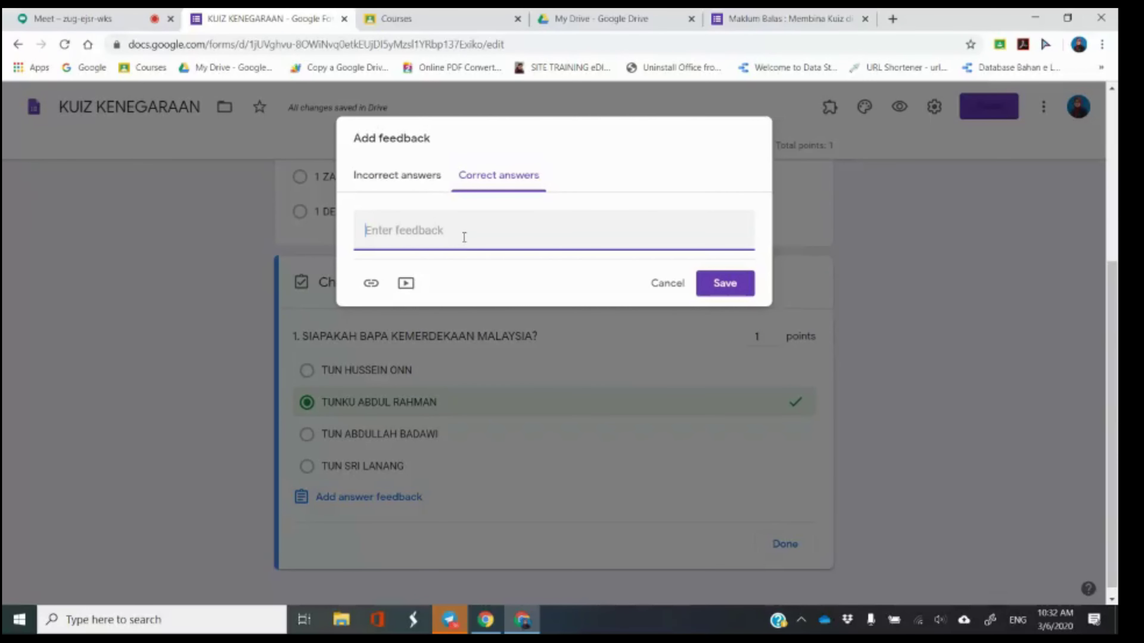
pyautogui.write('TAHNIAH!')
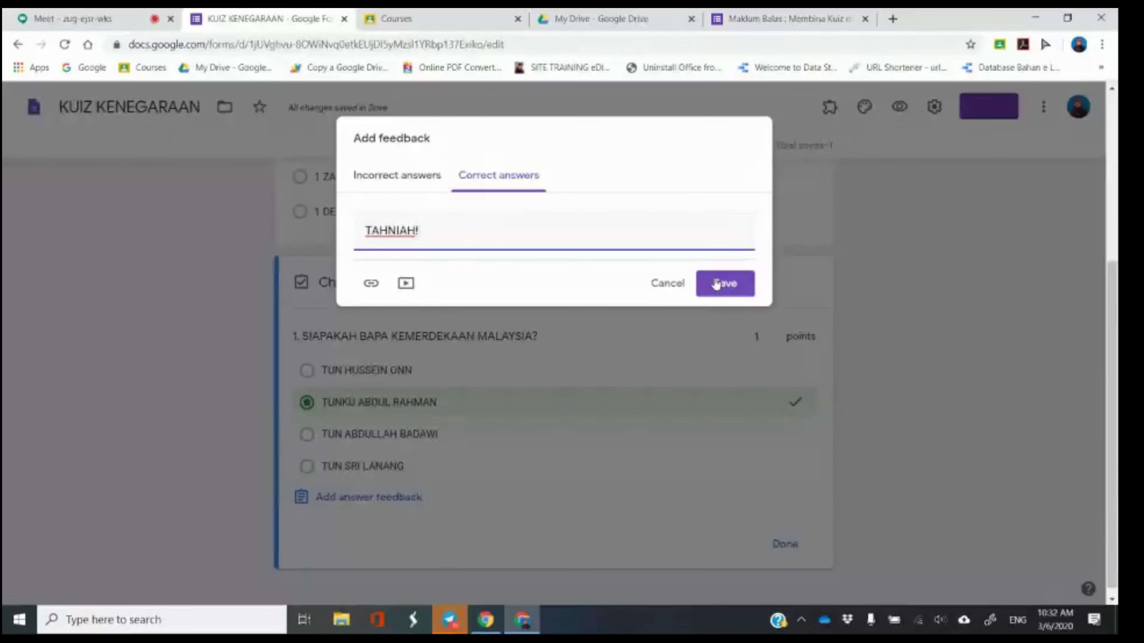
pyautogui.click(716, 283)
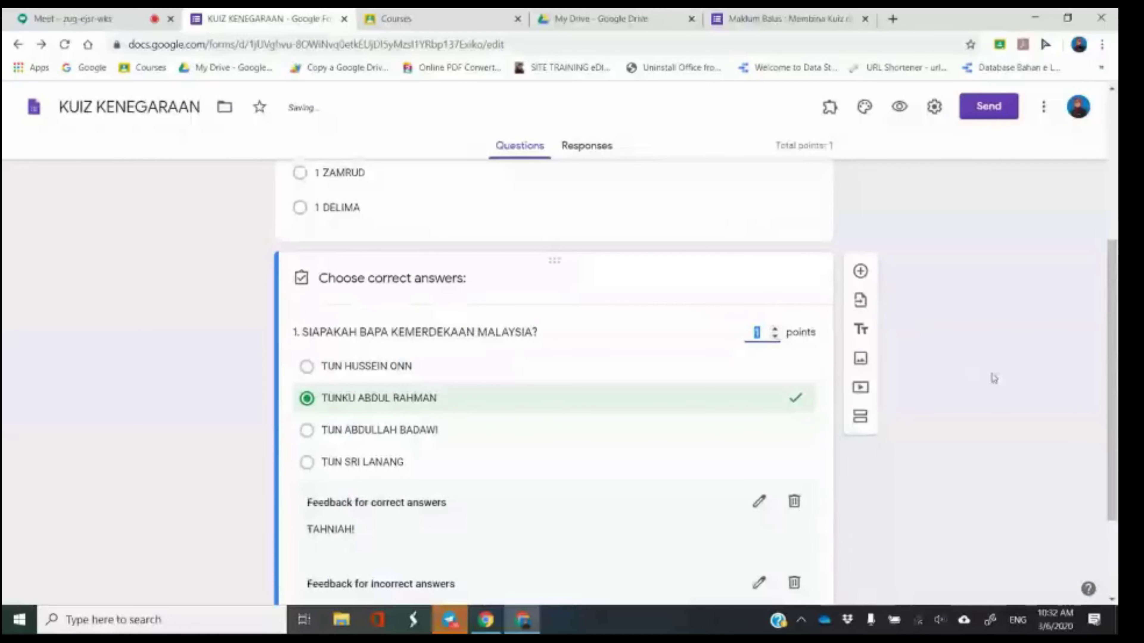
pyautogui.scroll(-3, 485, 266)
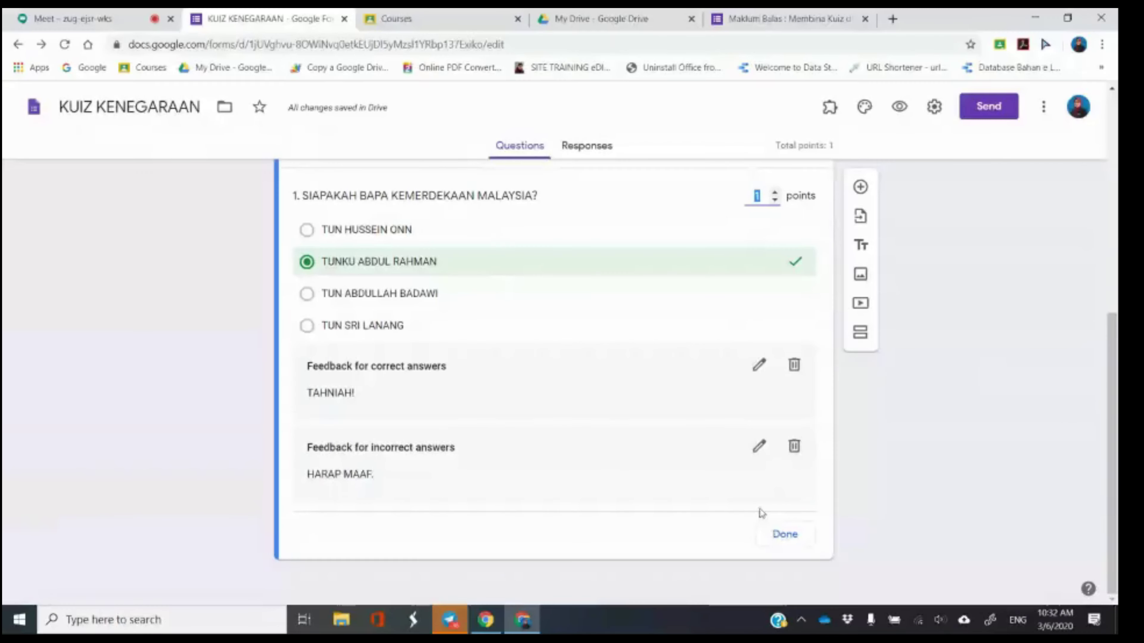
pyautogui.click(791, 544)
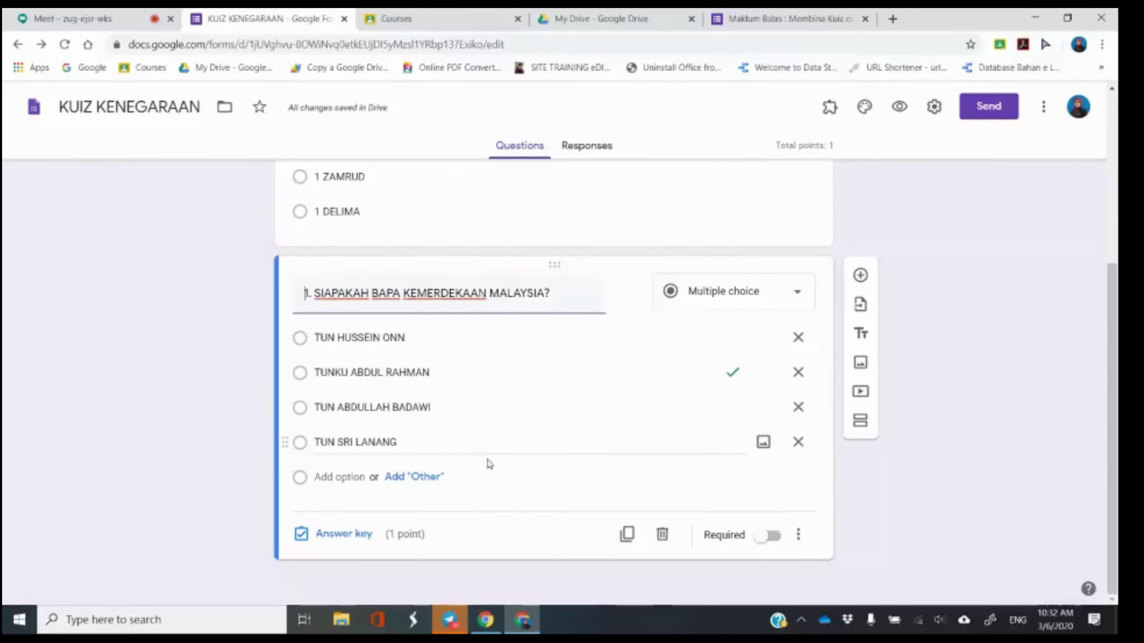
# Switch on Required for question 1 and add a new question below it.
pyautogui.click(771, 538)
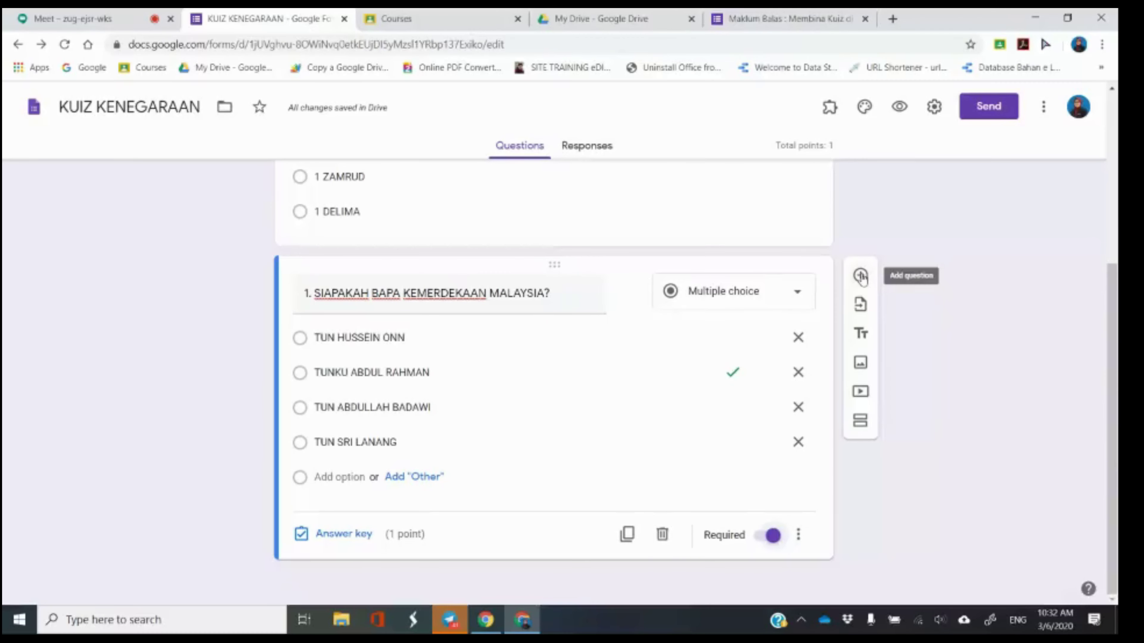
pyautogui.click(860, 276)
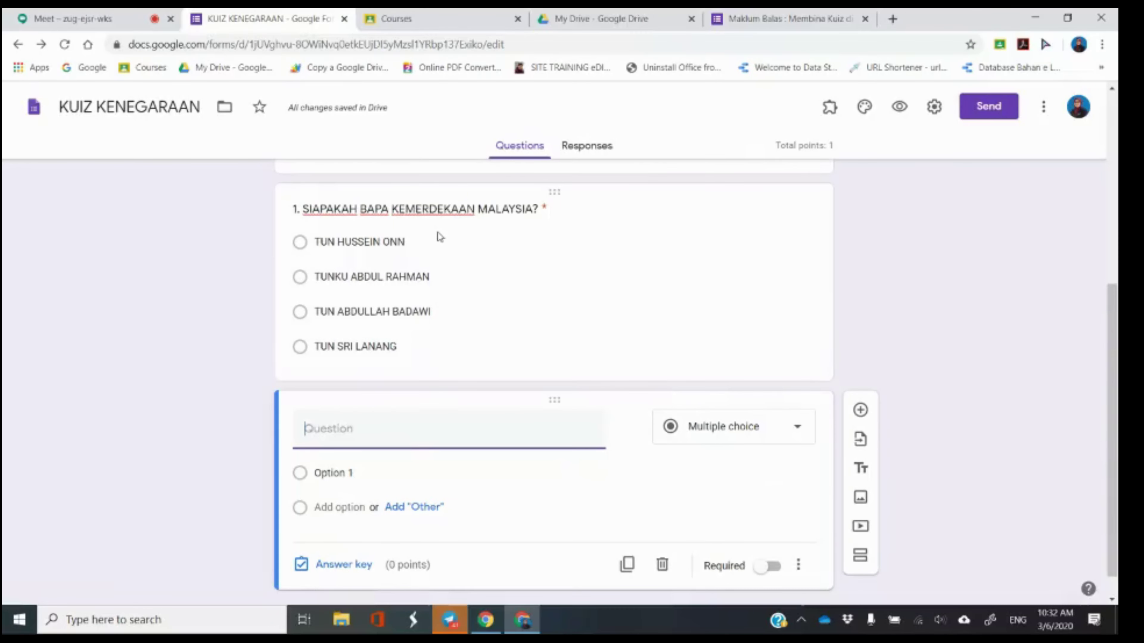
# Remove an accidental duplicate of question 1 and start the new question's title with '2.'.
pyautogui.click(657, 268)
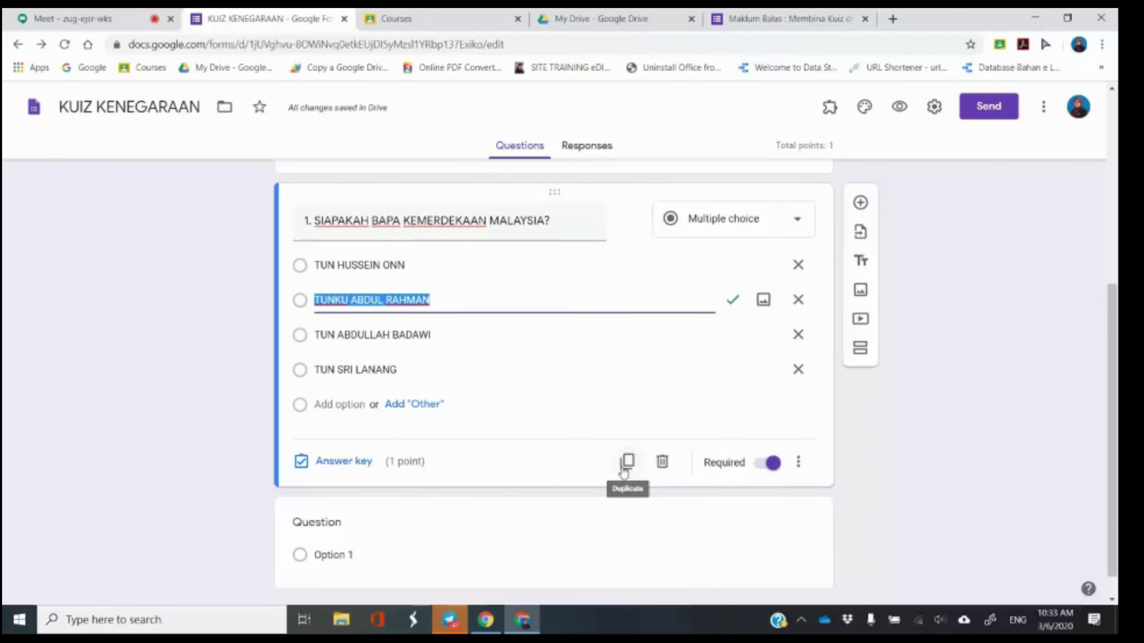
pyautogui.click(623, 468)
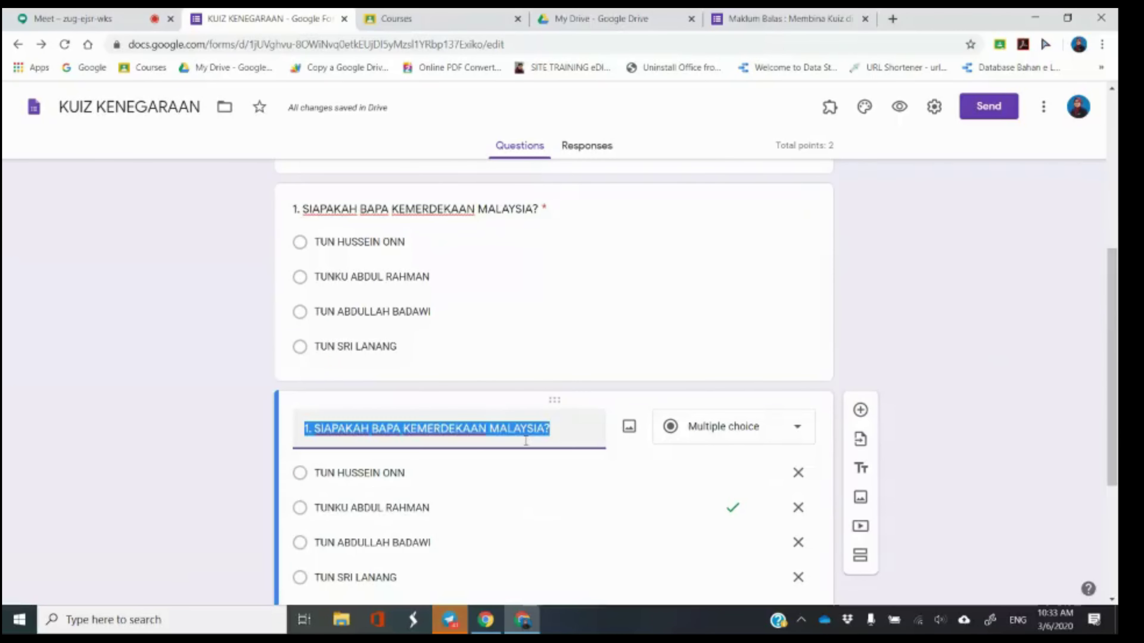
pyautogui.scroll(-4, 524, 440)
pyautogui.click(517, 489)
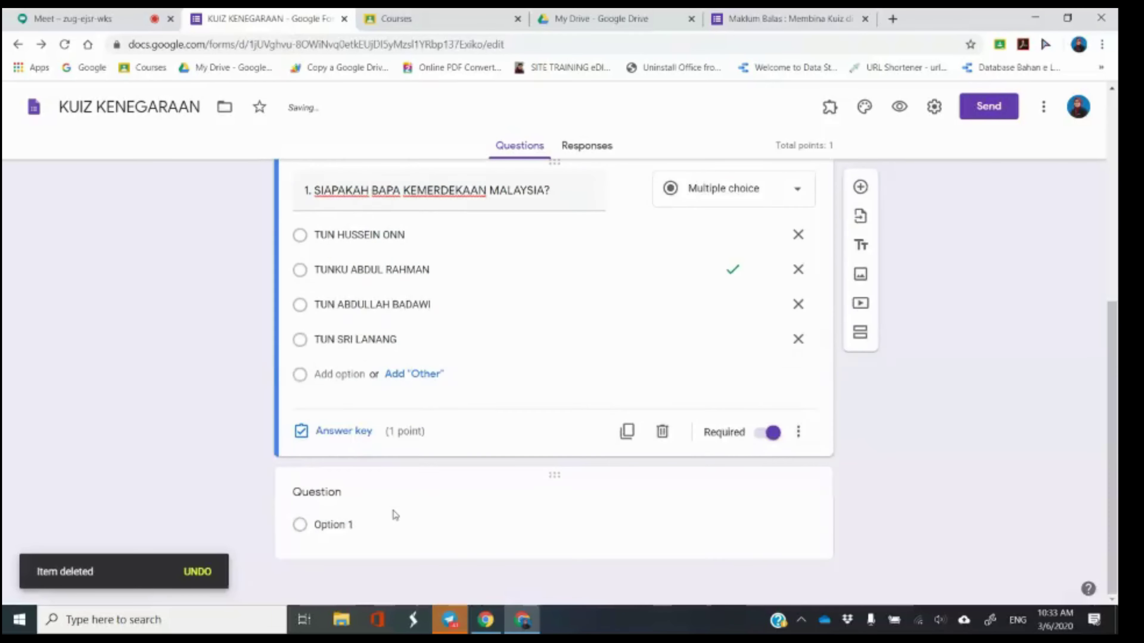
pyautogui.click(395, 516)
pyautogui.click(386, 407)
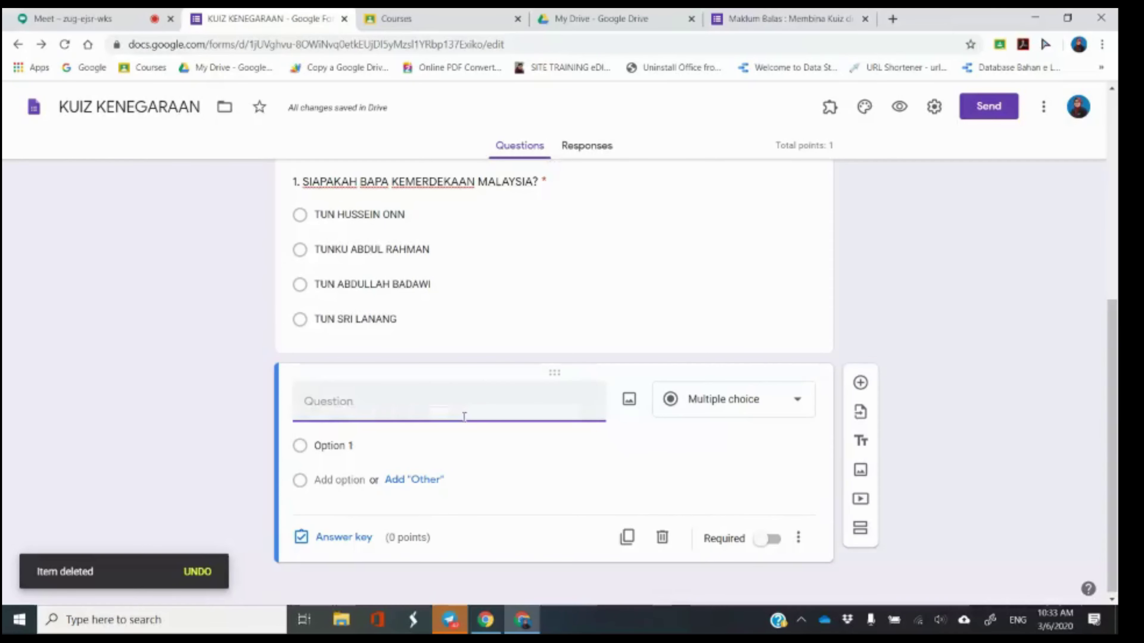
pyautogui.write('2.')
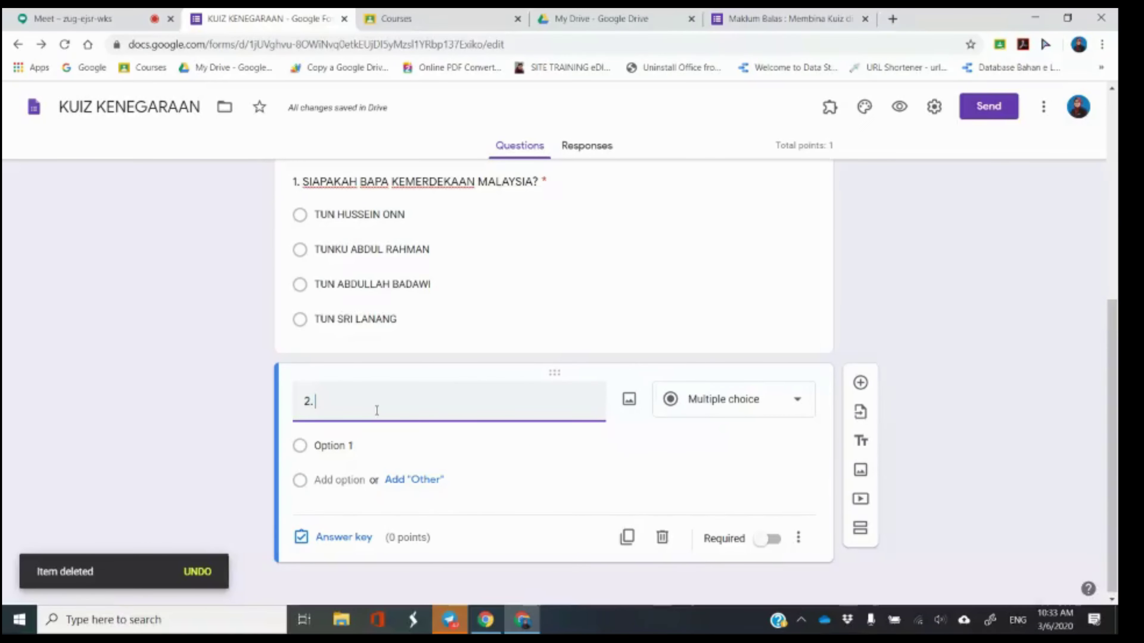
# Change question 2's type to Checkboxes.
pyautogui.click(673, 412)
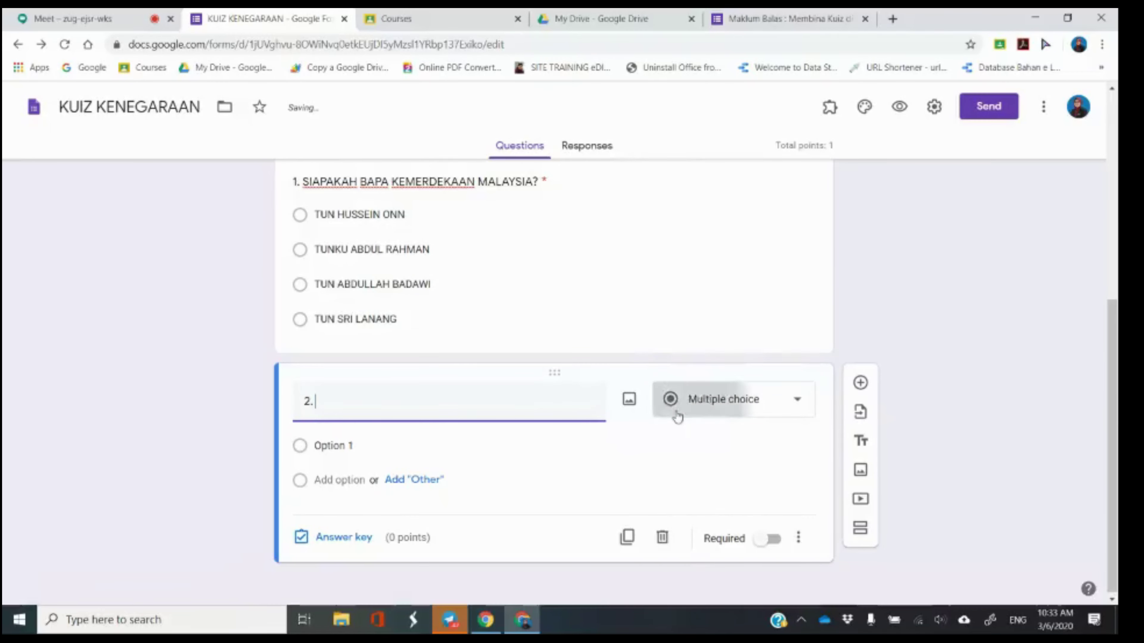
pyautogui.click(703, 289)
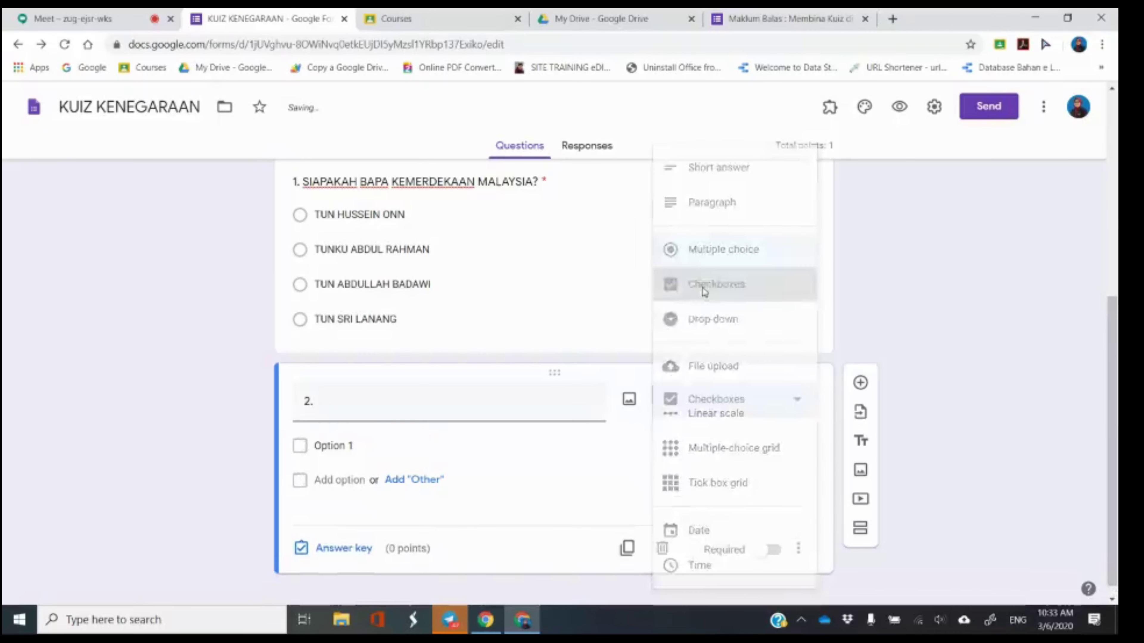
pyautogui.click(692, 398)
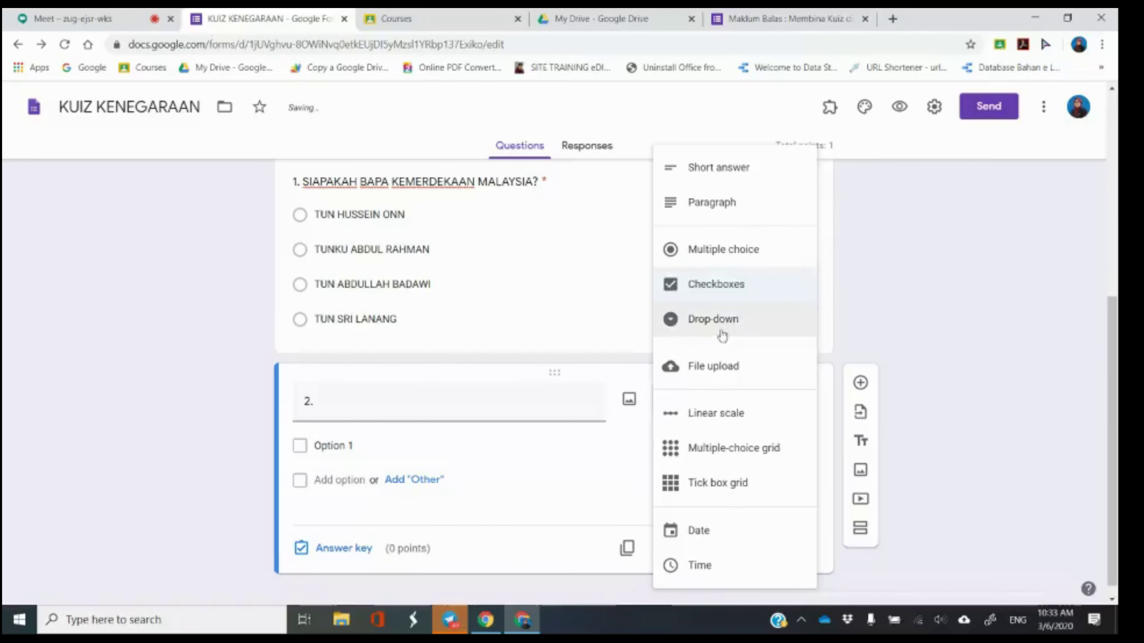
pyautogui.click(717, 287)
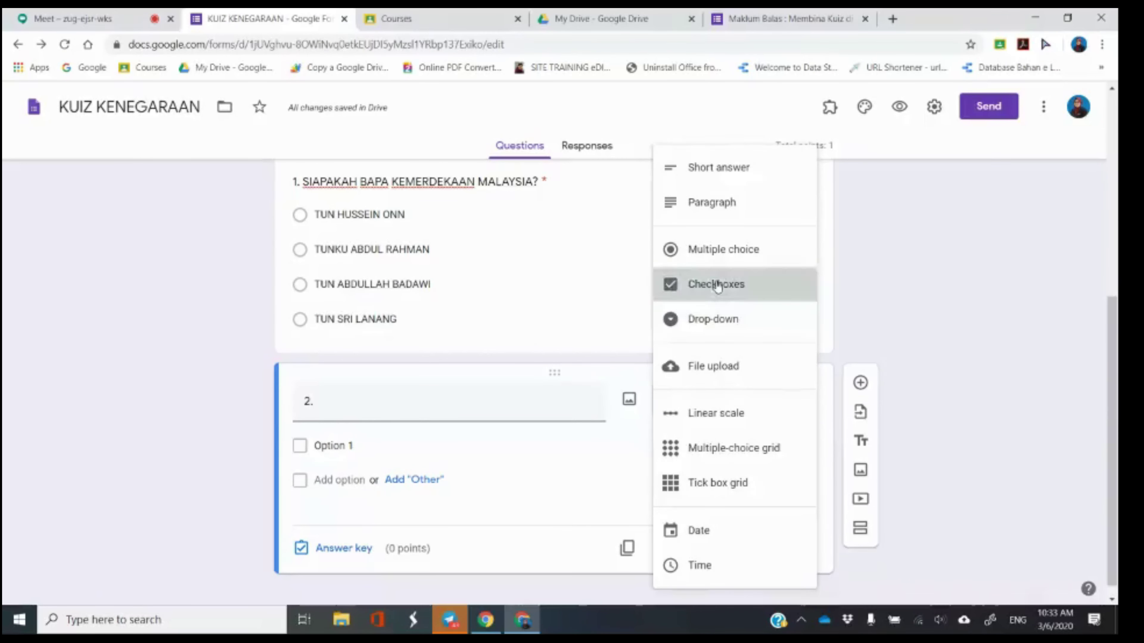
# Title question 2 'APAKAH 3 KAUM TERBESAR DI MALAYSIA?', correcting the mistyped wording.
pyautogui.click(454, 408)
pyautogui.click(455, 406)
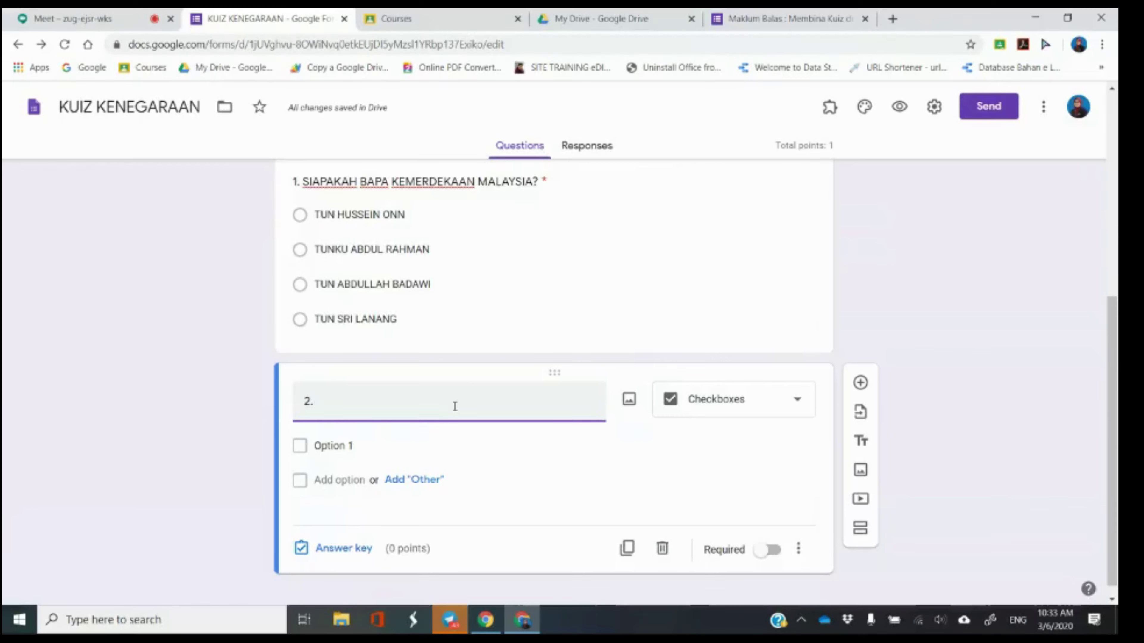
pyautogui.write('ANTARA BERIKUT')
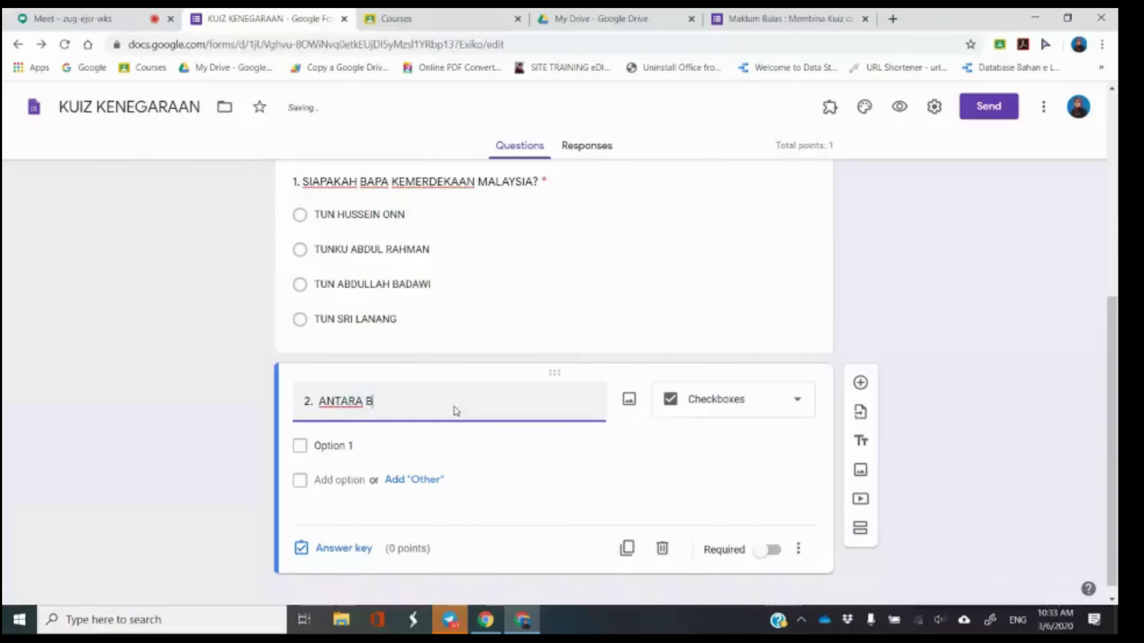
pyautogui.press('BackSpace')
pyautogui.write(', YANG MANAKAH')
pyautogui.press('BackSpace')
pyautogui.press('BackSpace')
pyautogui.press('BackSpace')
pyautogui.press('BackSpace')
pyautogui.press('BackSpace')
pyautogui.press('BackSpace')
pyautogui.press('BackSpace')
pyautogui.press('BackSpace')
pyautogui.press('BackSpace')
pyautogui.press('BackSpace')
pyautogui.press('BackSpace')
pyautogui.press('BackSpace')
pyautogui.press('BackSpace')
pyautogui.press('BackSpace')
pyautogui.press('BackSpace')
pyautogui.press('BackSpace')
pyautogui.press('BackSpace')
pyautogui.press('BackSpace')
pyautogui.press('BackSpace')
pyautogui.press('BackSpace')
pyautogui.press('BackSpace')
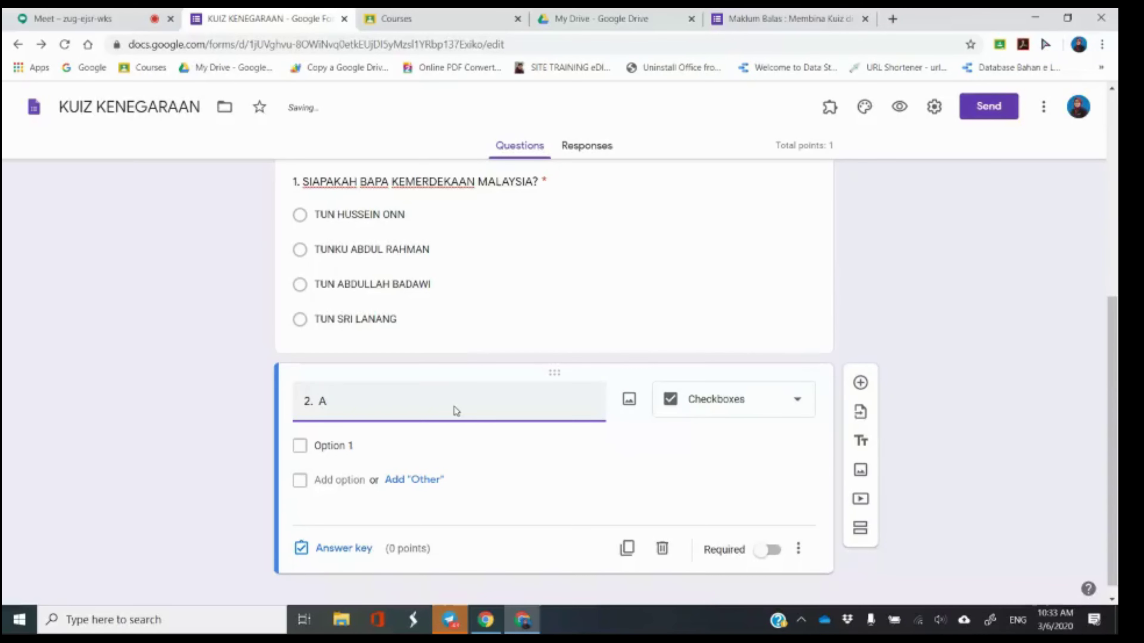
pyautogui.write('PAKAH 3 KAUM TERBESAR DI MALAYDI')
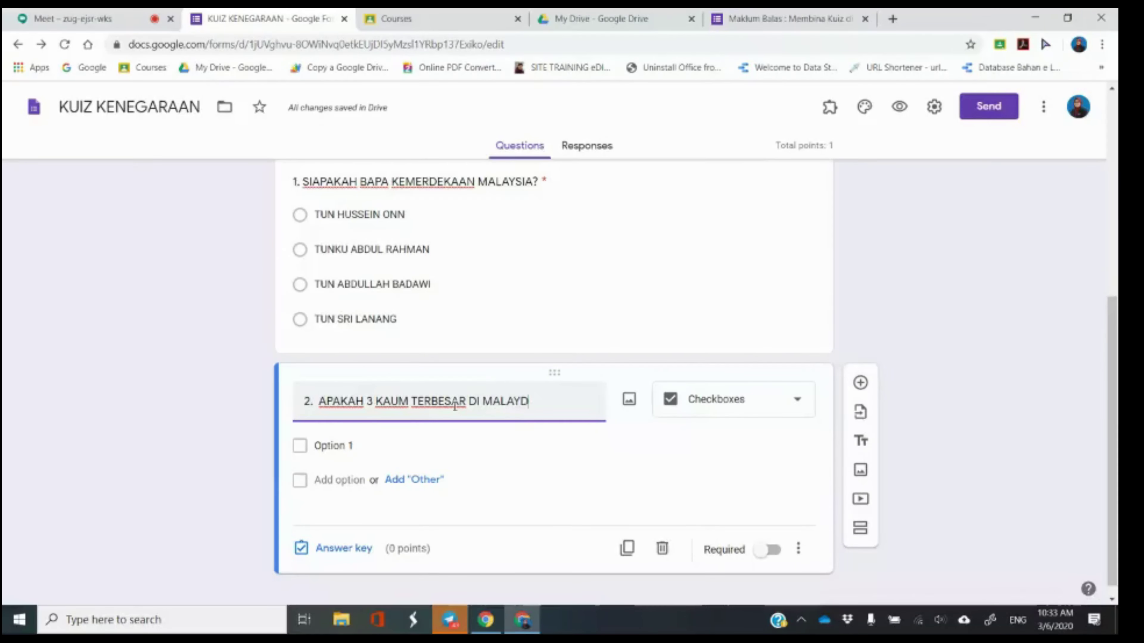
pyautogui.press('BackSpace')
pyautogui.press('BackSpace')
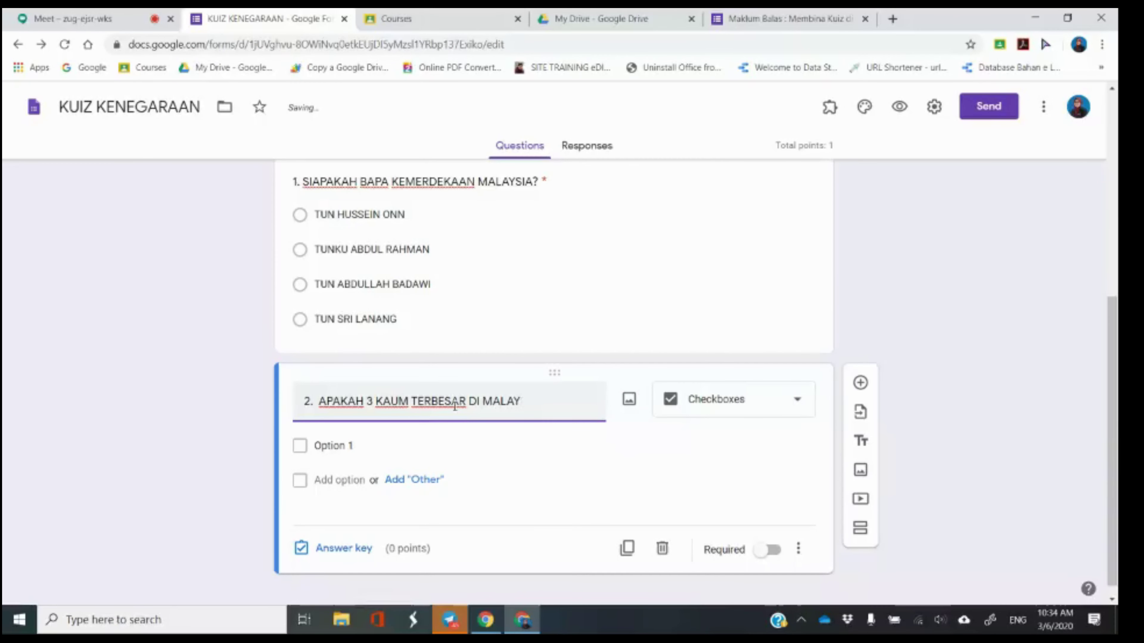
pyautogui.write('SIA?')
pyautogui.click(349, 446)
pyautogui.click(350, 446)
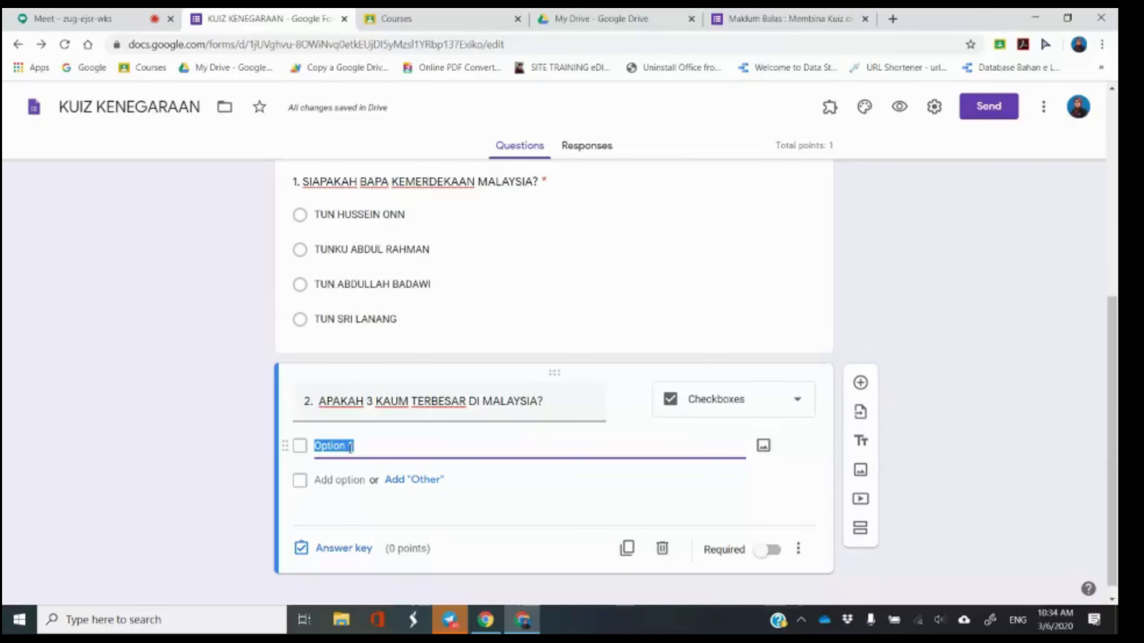
# Fill question 2's options with BUGIS, MELAYU, CINA, INDIA and JAWA.
pyautogui.write('BUGIS')
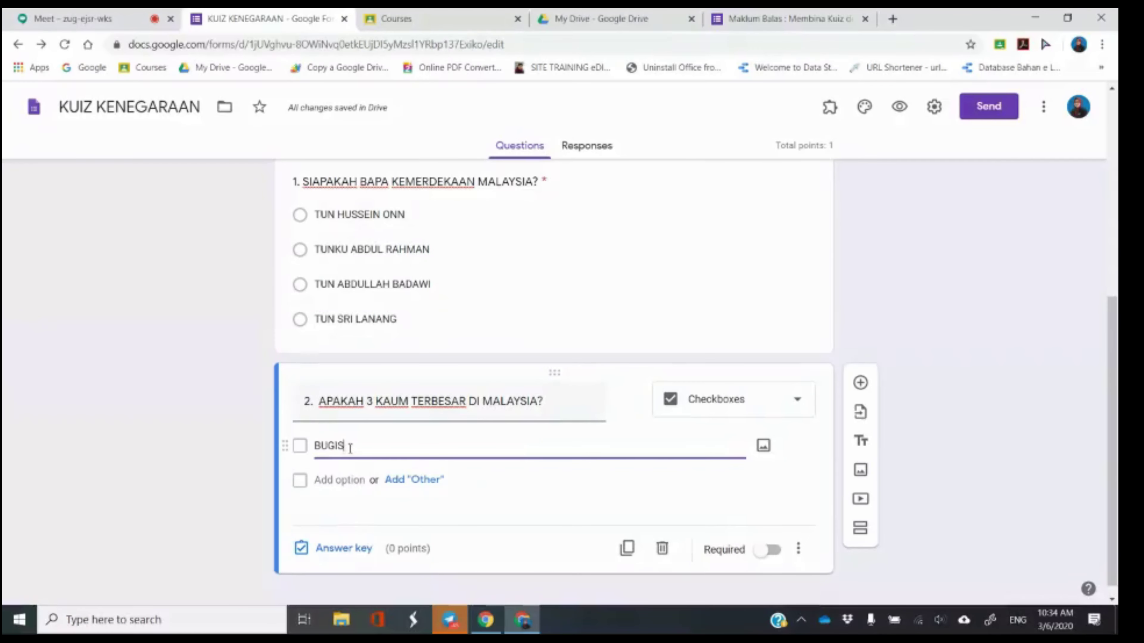
pyautogui.click(332, 477)
pyautogui.write('MEL')
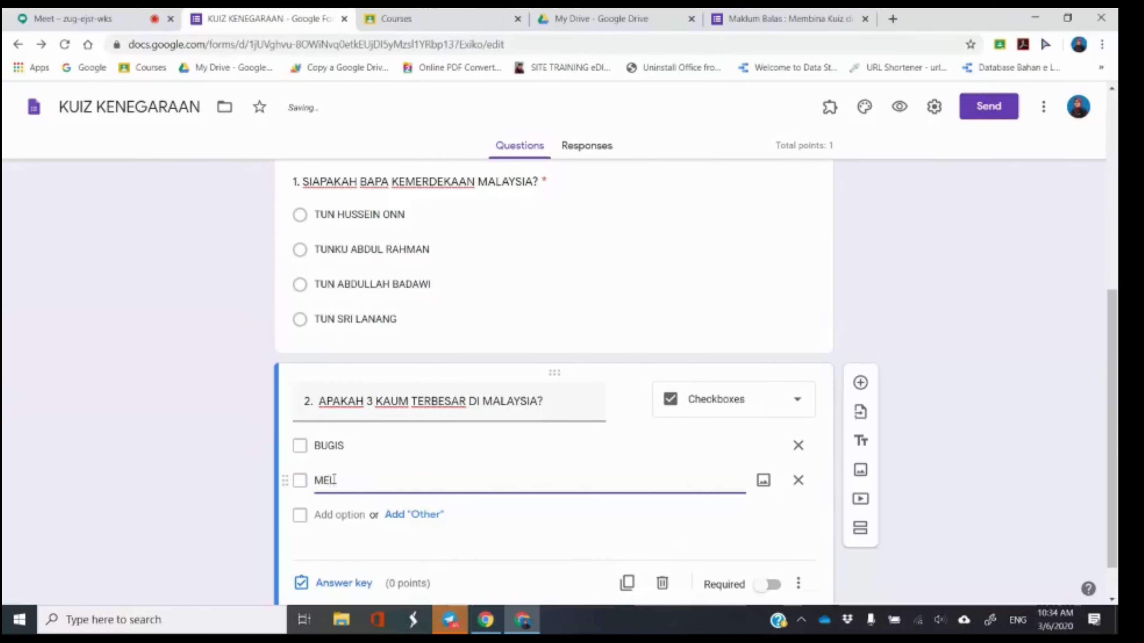
pyautogui.write('AYU')
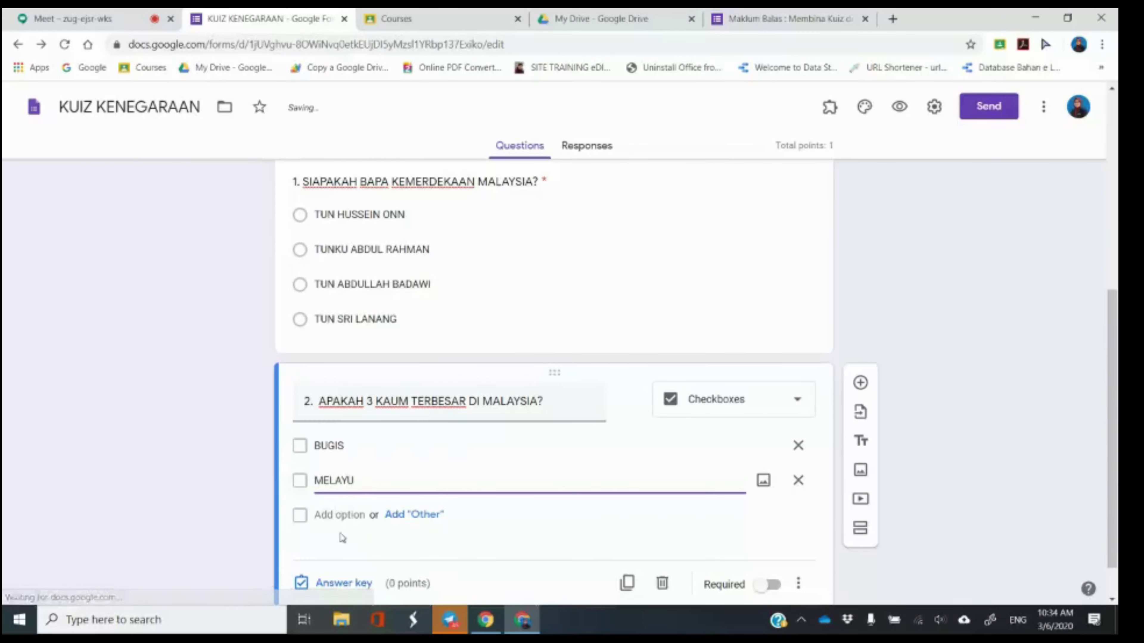
pyautogui.click(343, 514)
pyautogui.write('CINA')
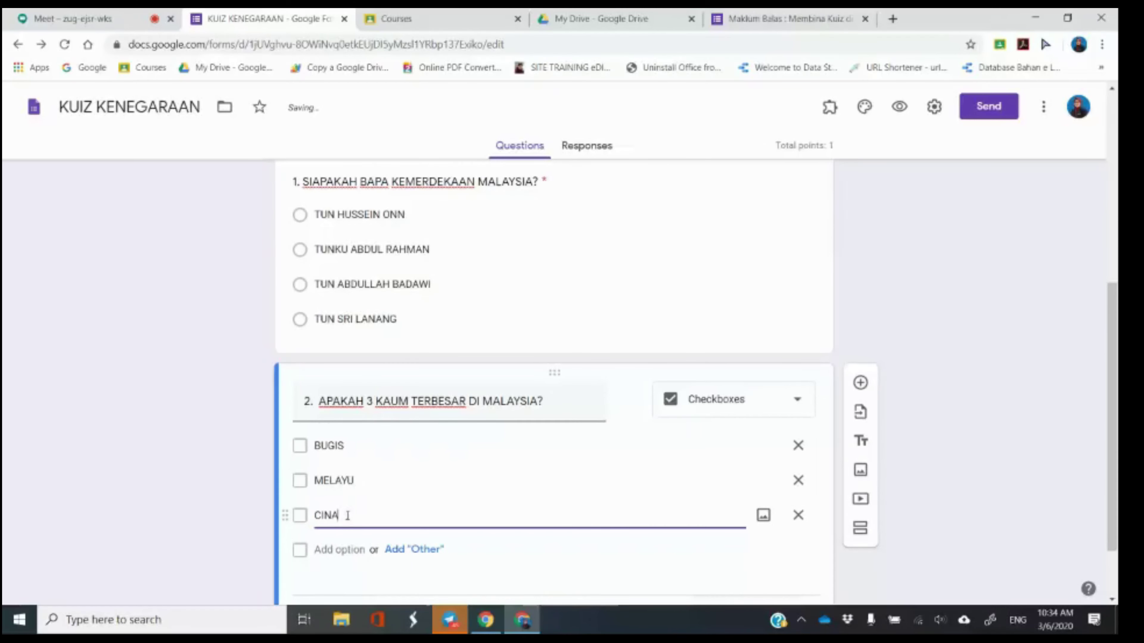
pyautogui.click(343, 548)
pyautogui.write('IN')
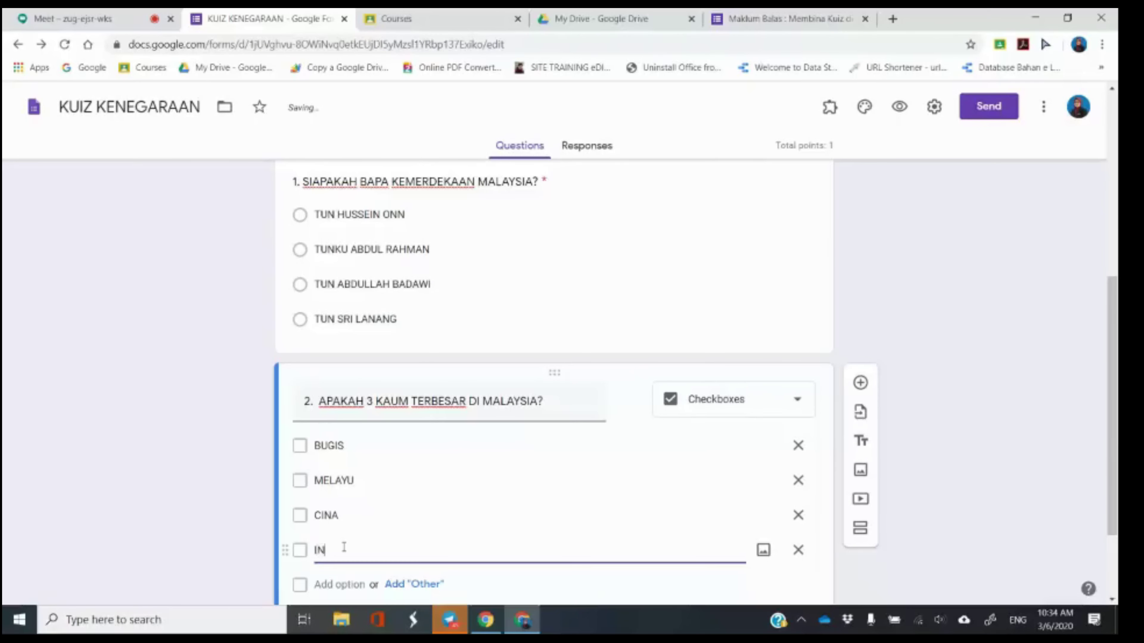
pyautogui.scroll(-2, 338, 541)
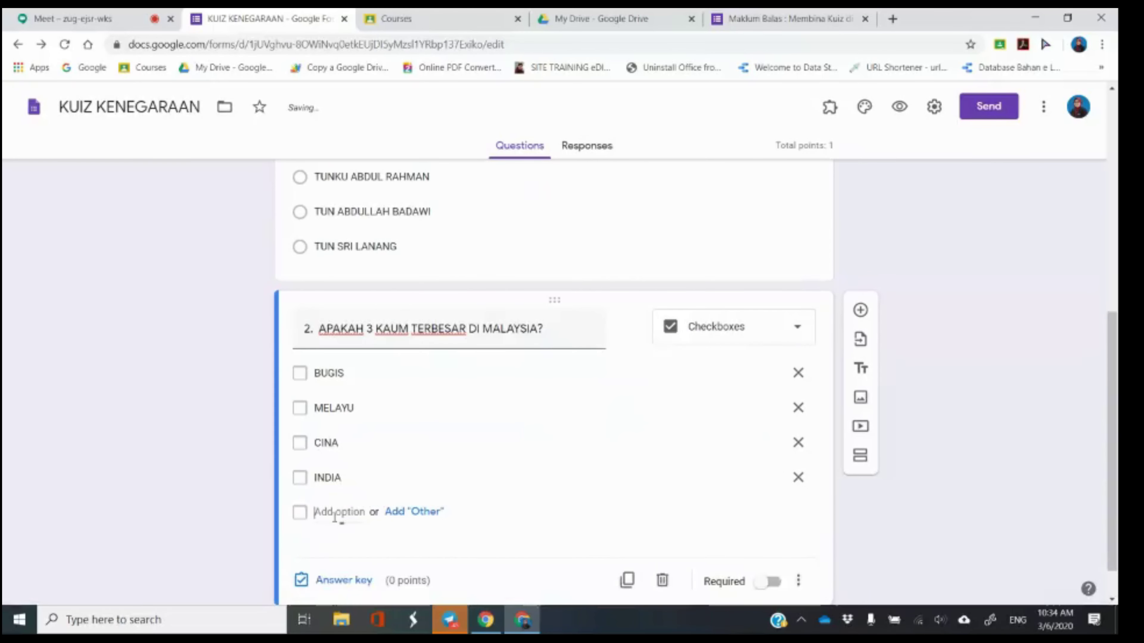
pyautogui.click(337, 512)
pyautogui.write('JAWA')
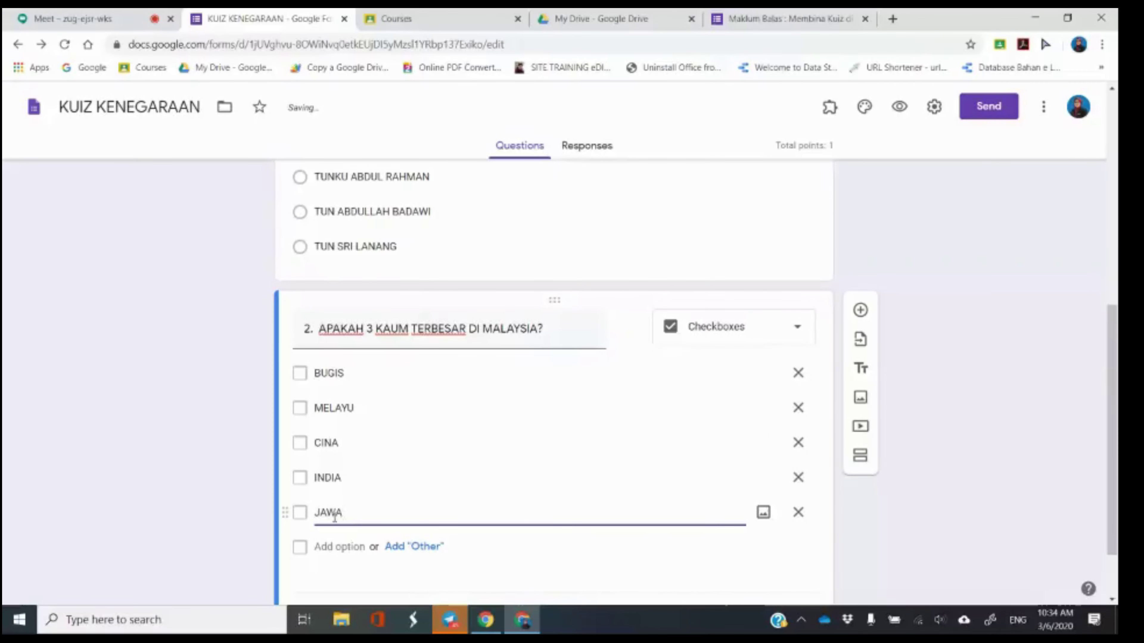
pyautogui.click(233, 489)
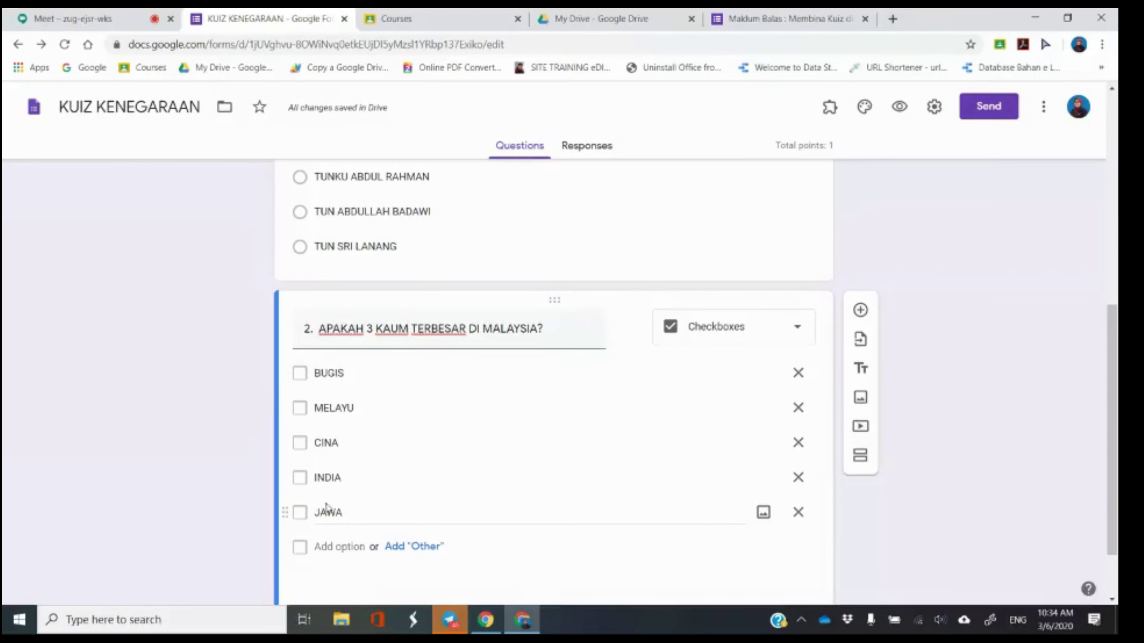
# Make question 2 required.
pyautogui.scroll(-2, 496, 469)
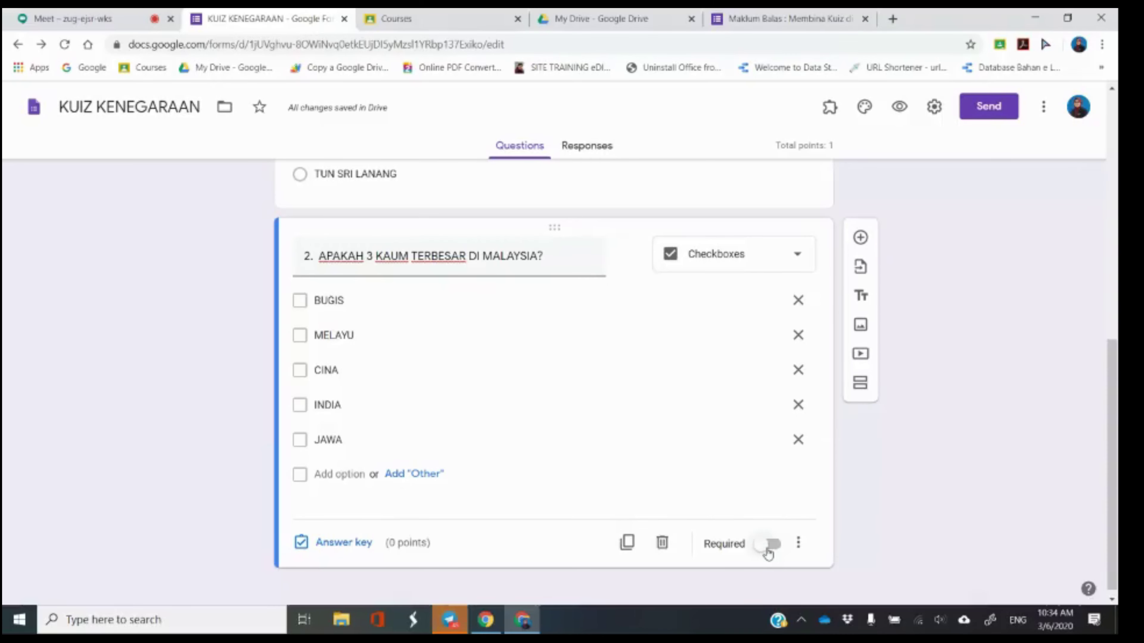
pyautogui.click(767, 550)
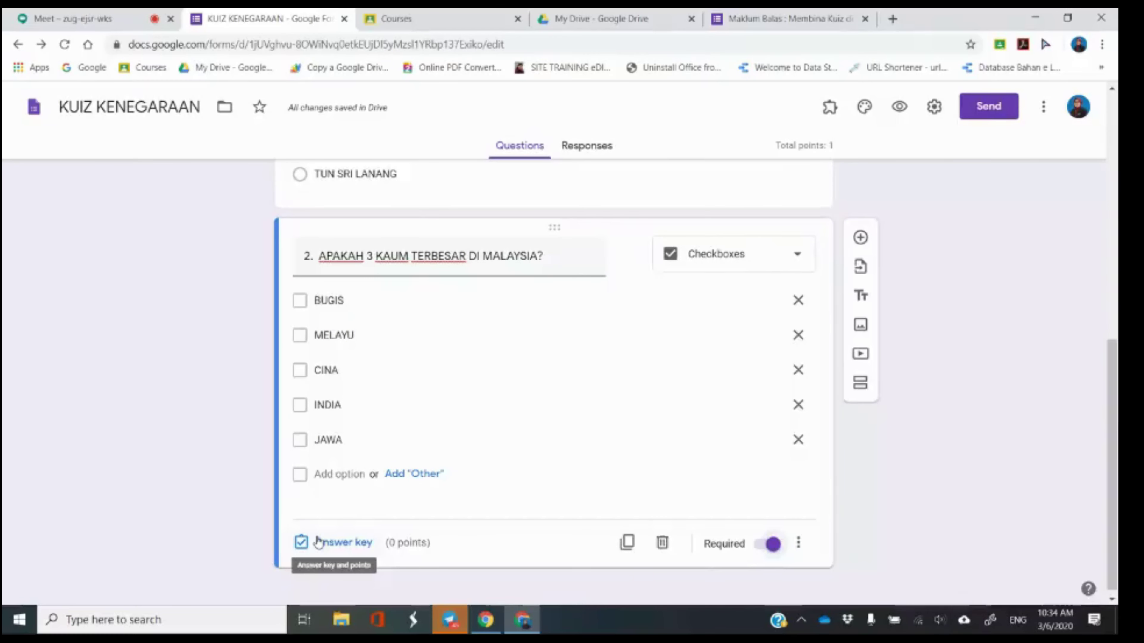
pyautogui.click(319, 543)
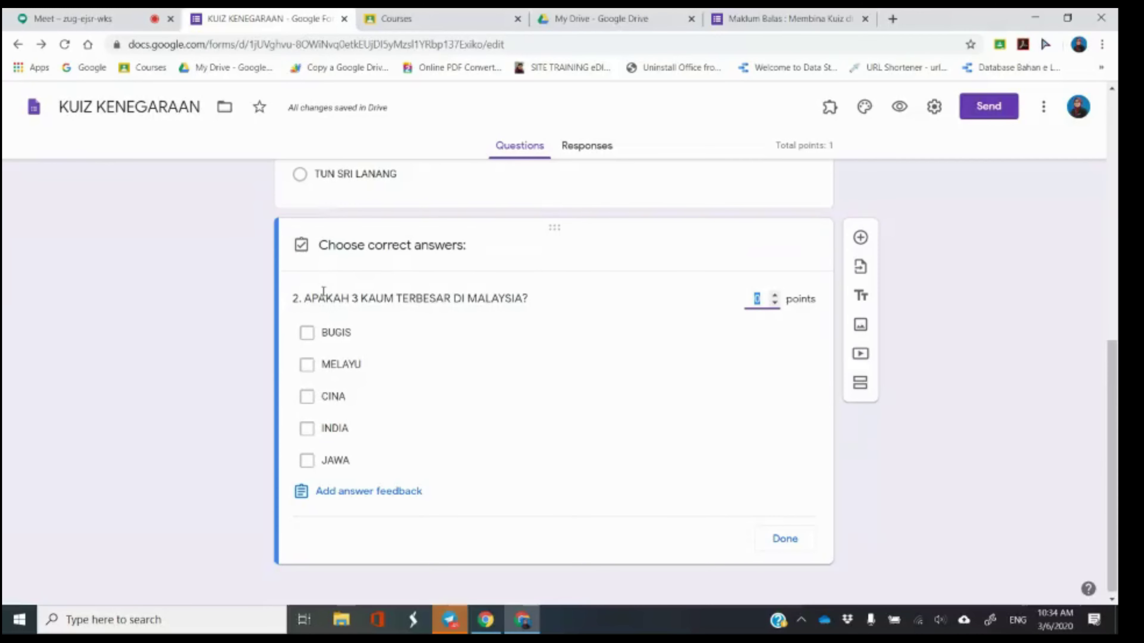
# Key MELAYU, CINA and INDIA as question 2's correct answers, worth 3 points.
pyautogui.click(339, 372)
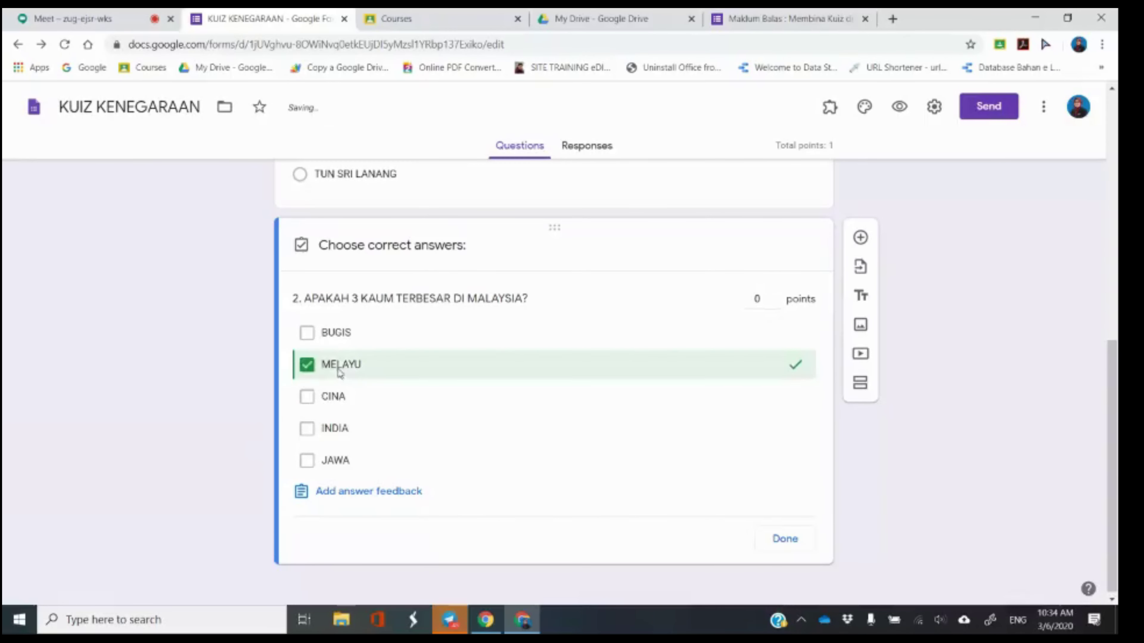
pyautogui.click(333, 407)
pyautogui.click(332, 429)
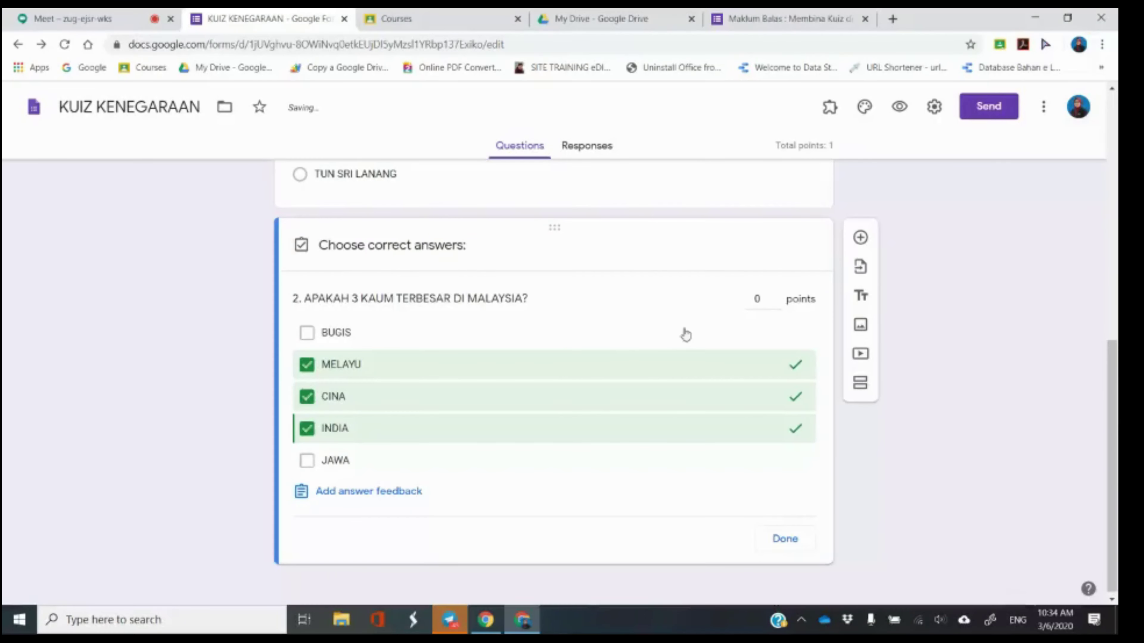
pyautogui.click(759, 302)
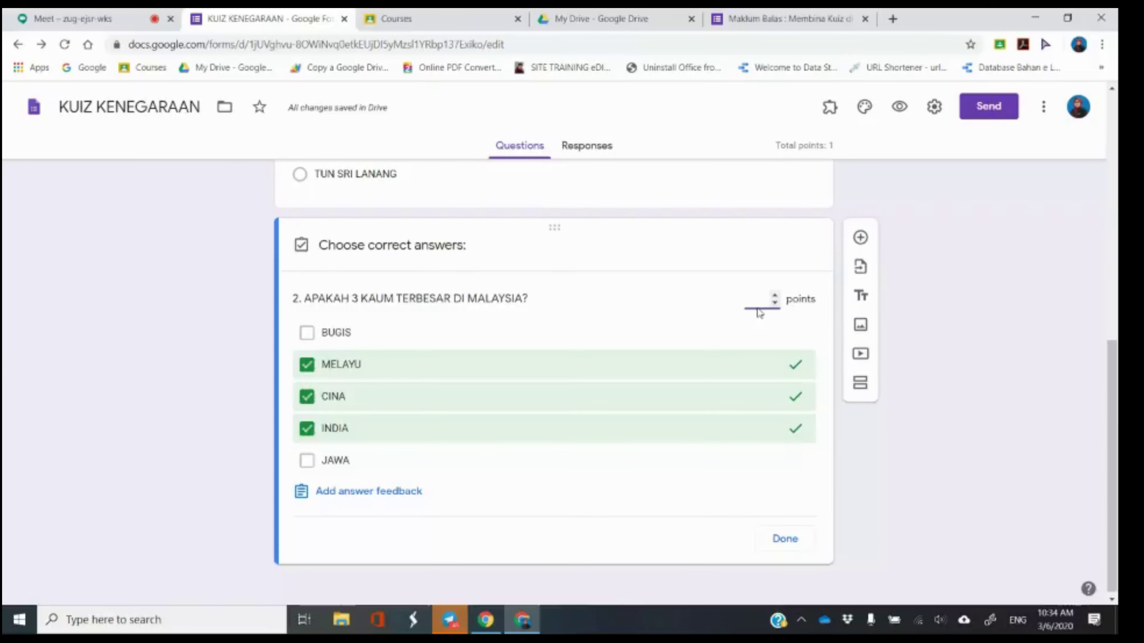
pyautogui.write('3')
pyautogui.click(794, 545)
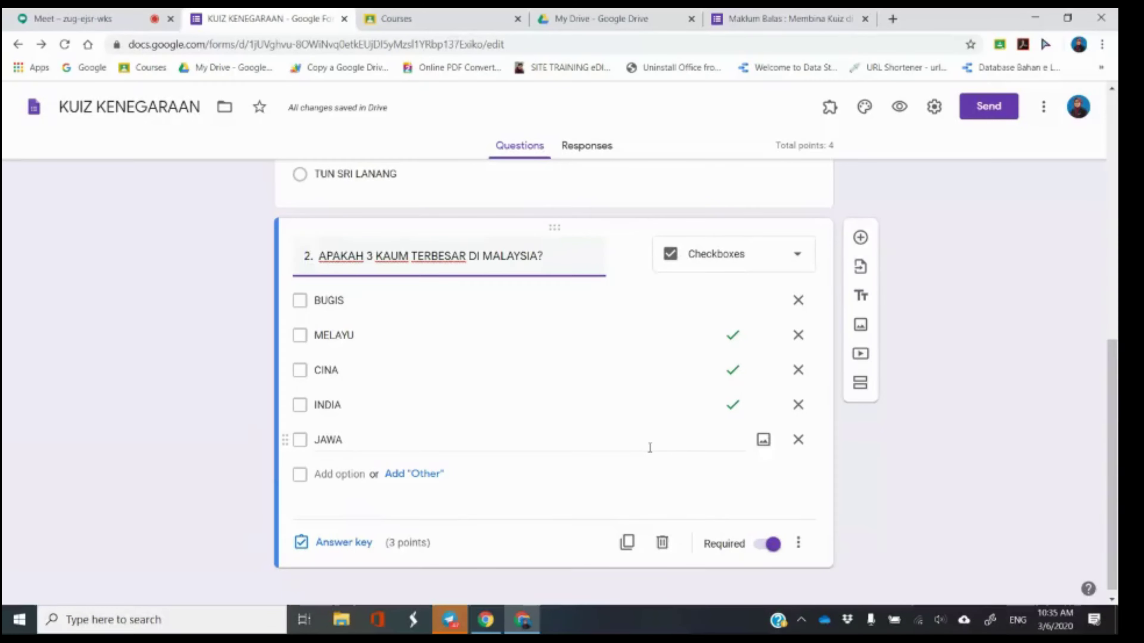
pyautogui.click(113, 14)
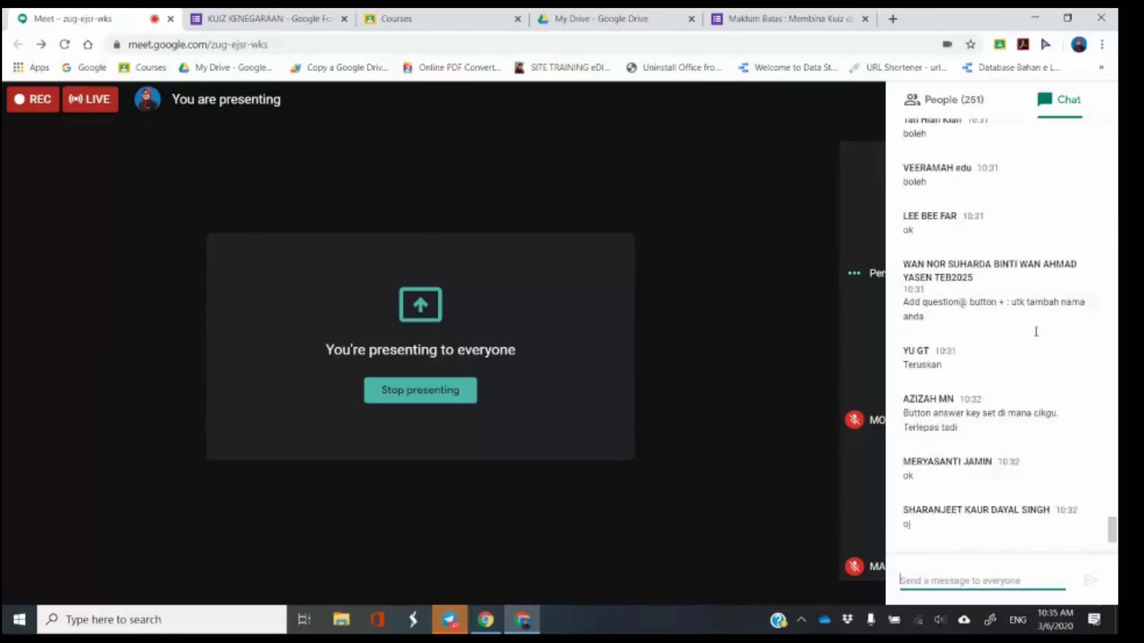
pyautogui.scroll(3, 1036, 332)
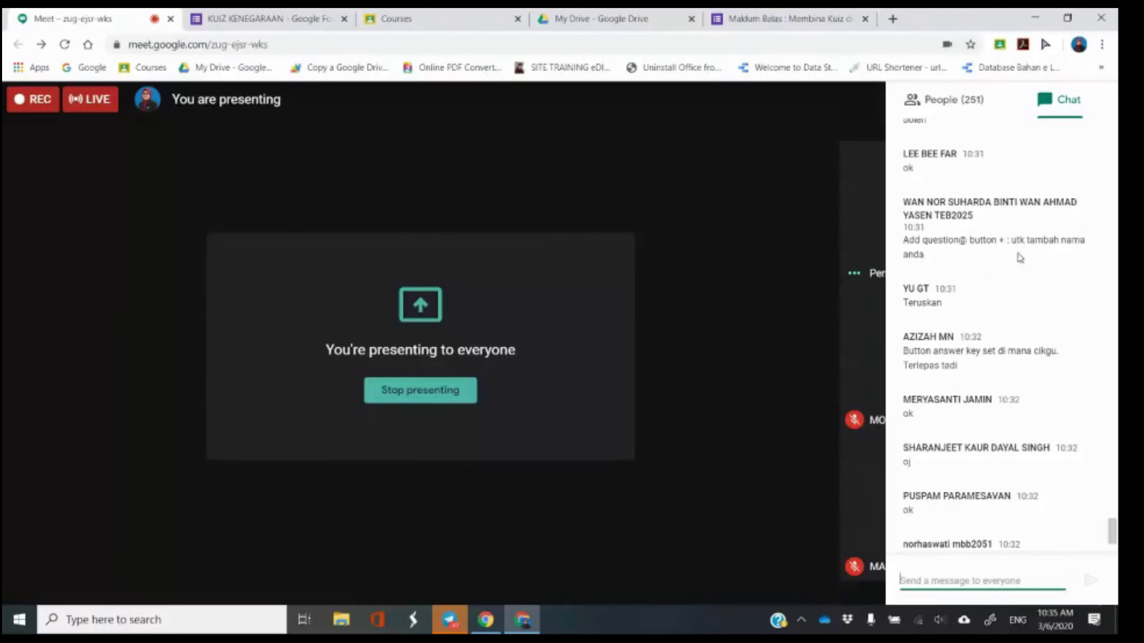
pyautogui.scroll(-2, 971, 375)
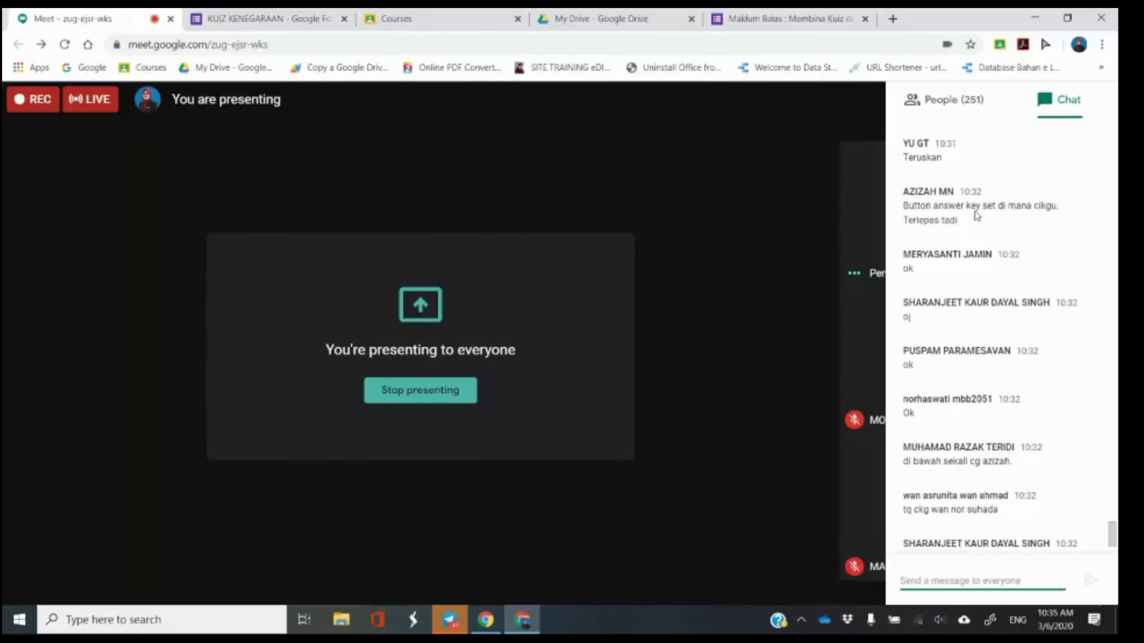
pyautogui.click(279, 12)
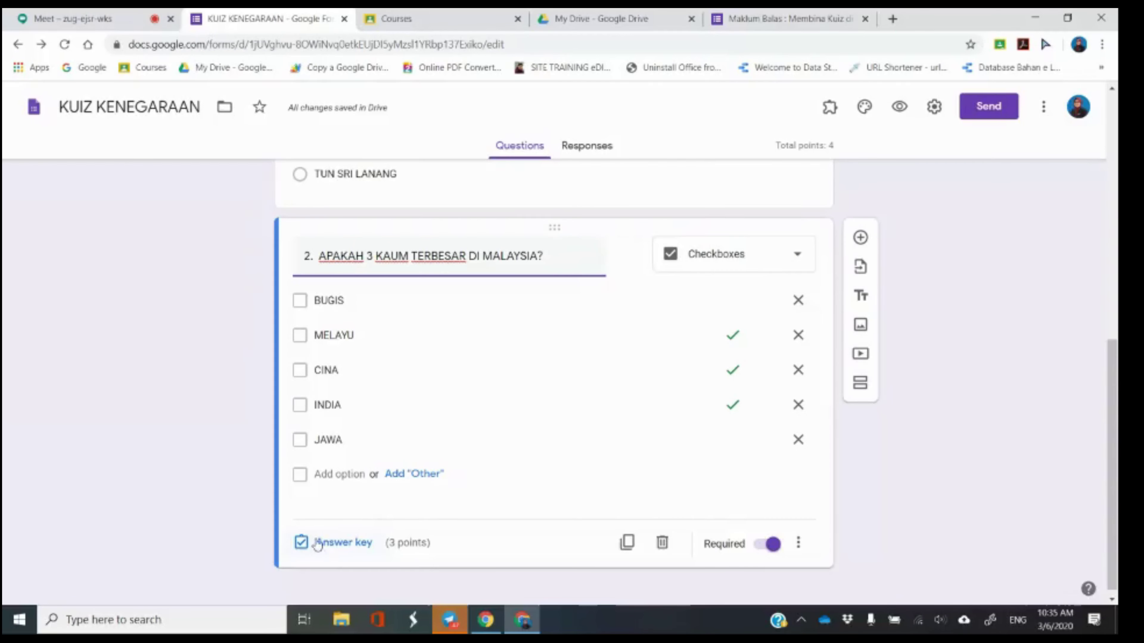
pyautogui.scroll(-4, 983, 432)
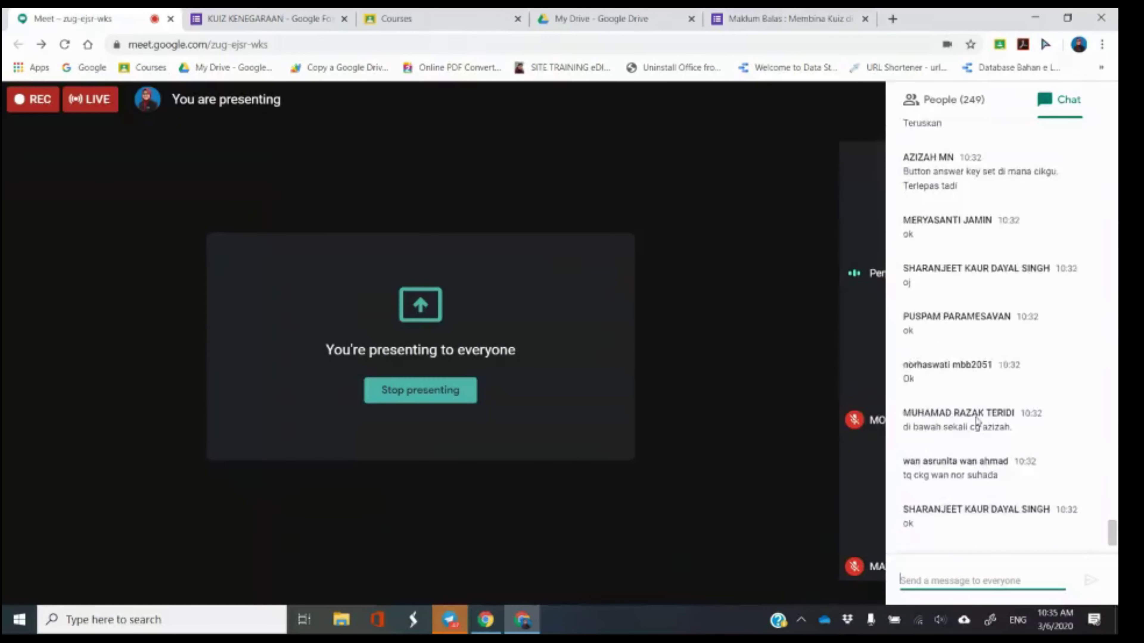
pyautogui.scroll(-1, 990, 476)
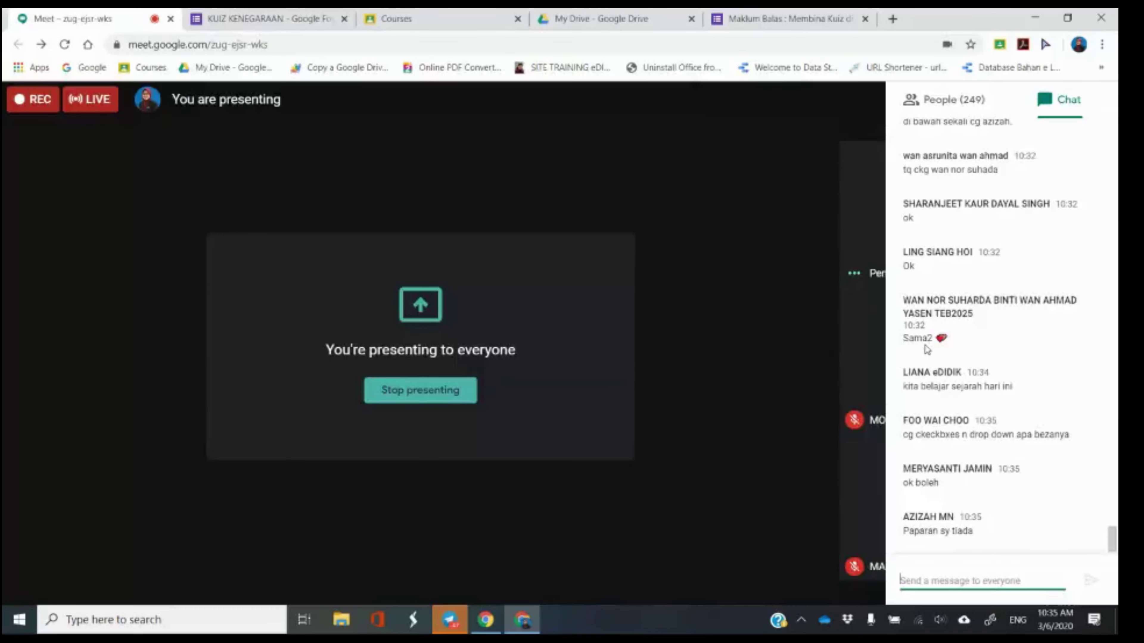
pyautogui.hotkey('ctrl', 'Tab')
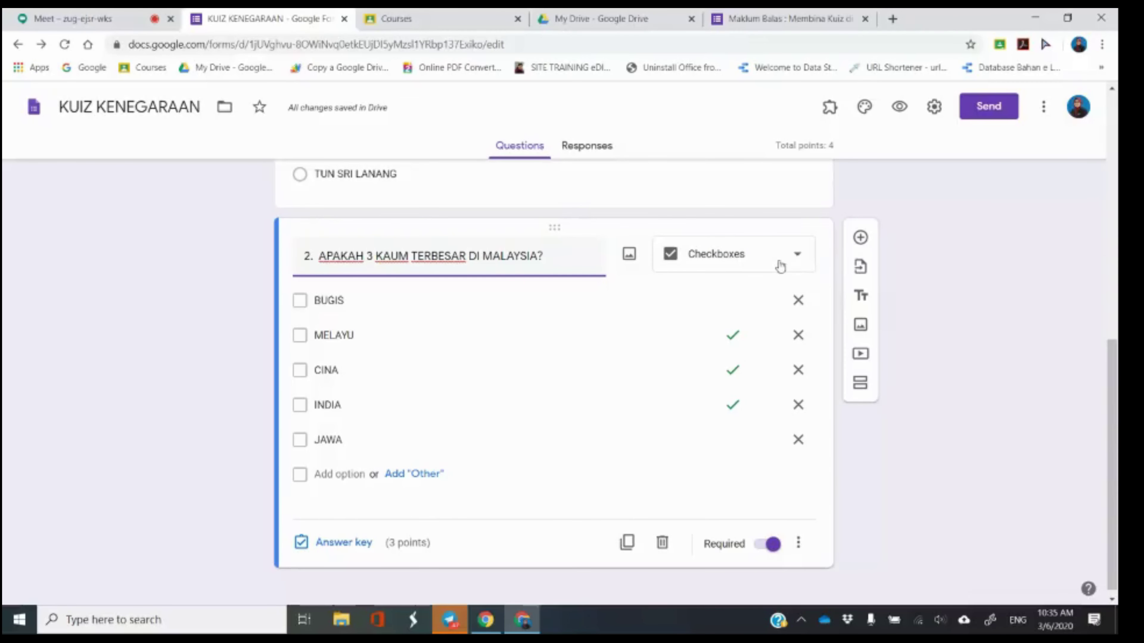
pyautogui.click(766, 259)
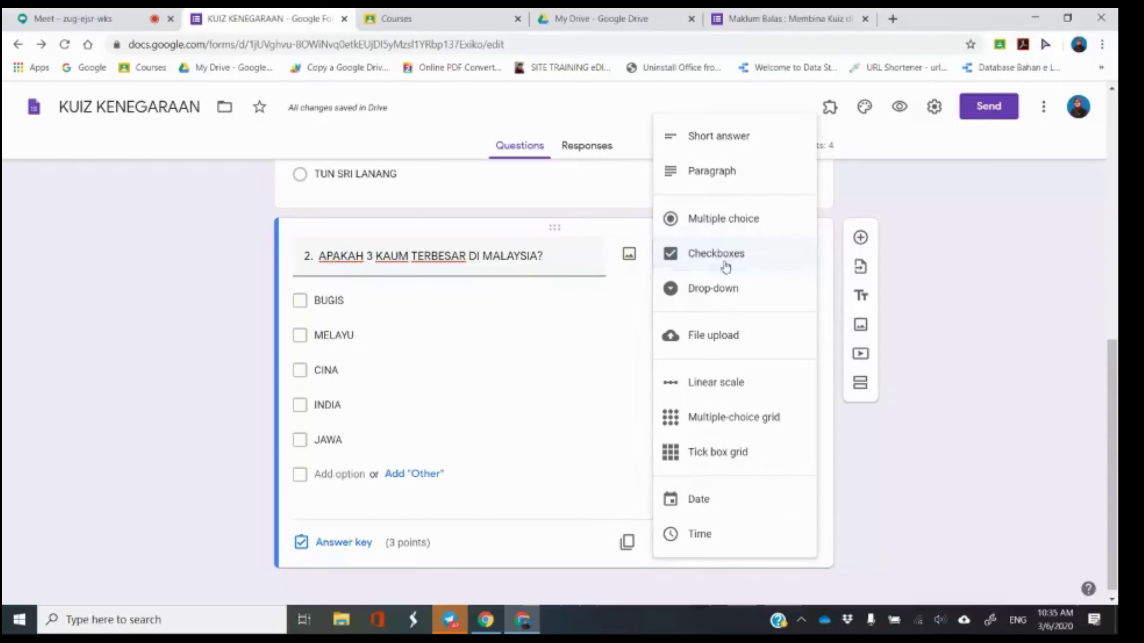
pyautogui.click(946, 263)
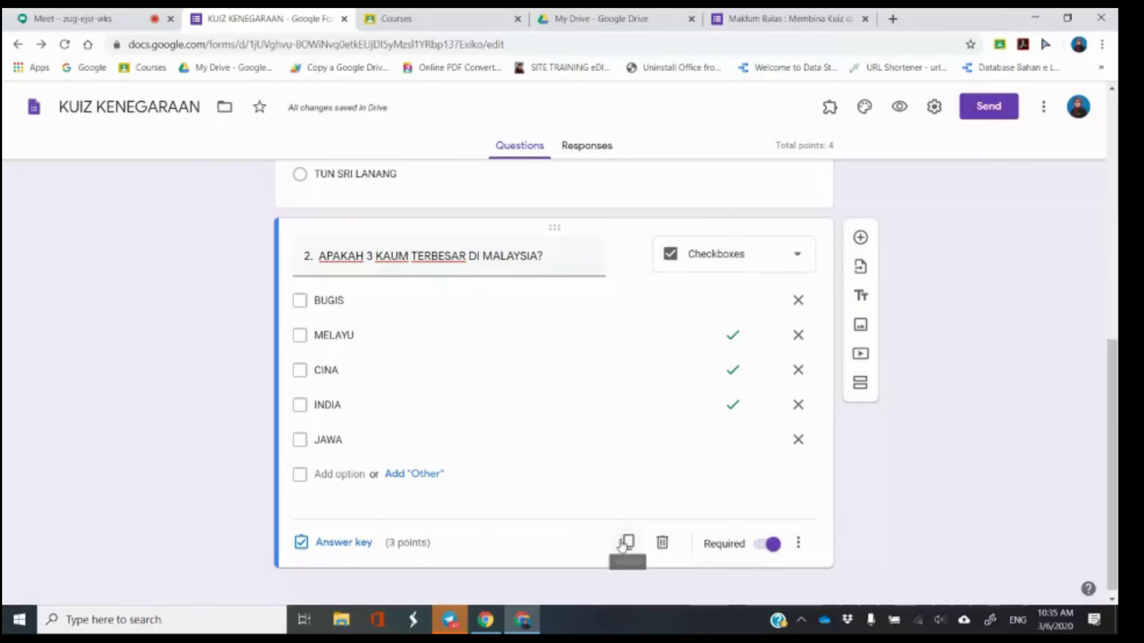
pyautogui.click(718, 264)
pyautogui.click(719, 265)
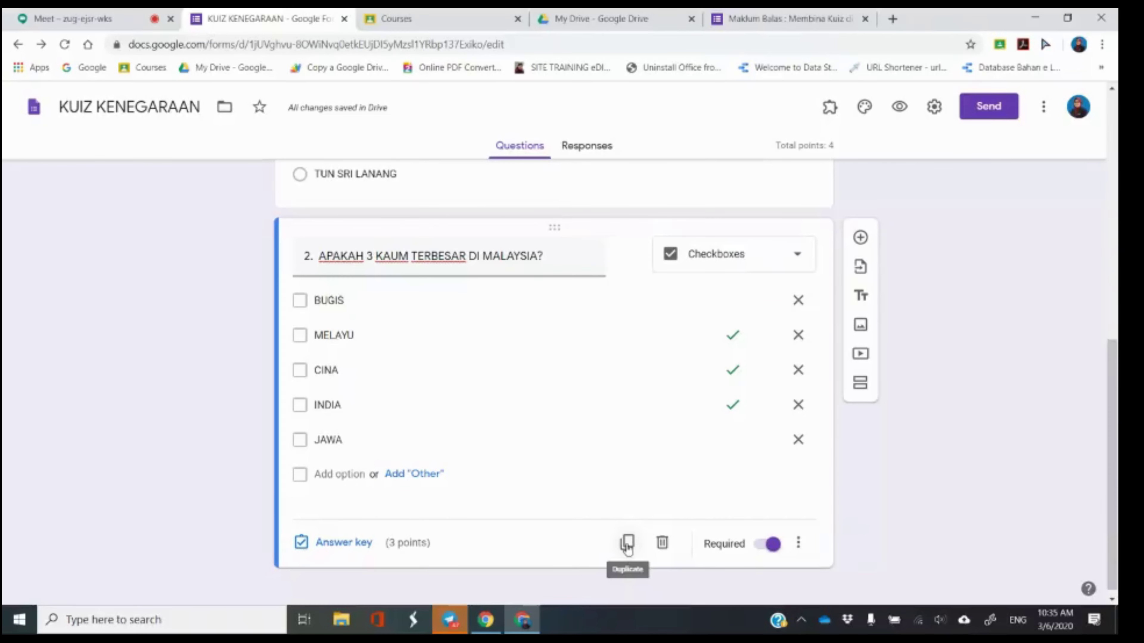
pyautogui.click(859, 239)
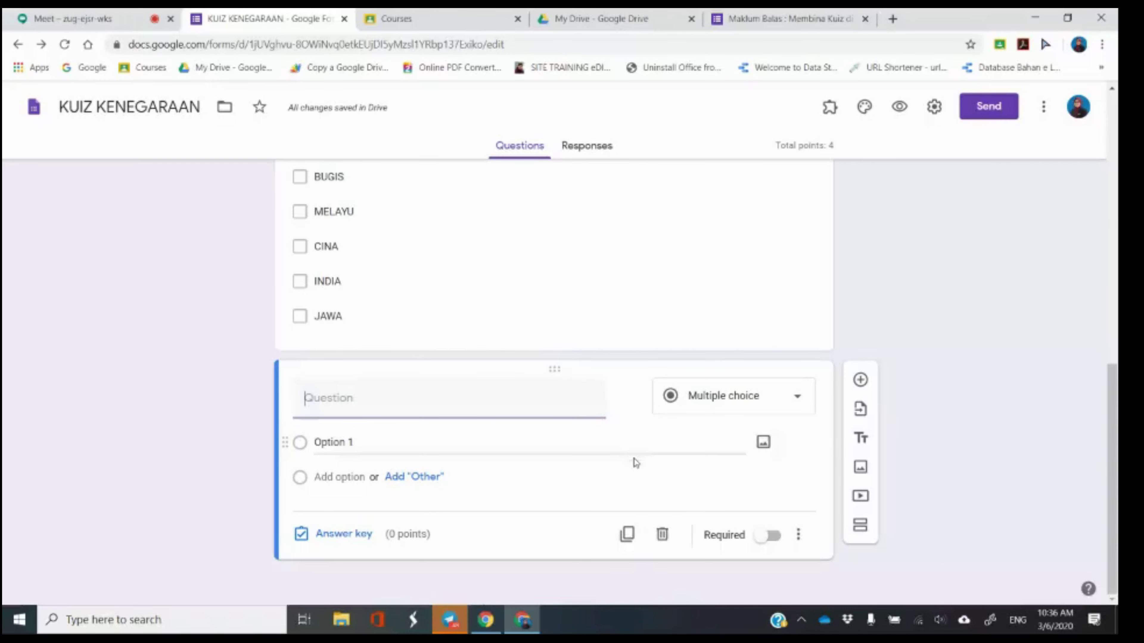
# Write multiple-choice question 3 'ANTARA BERIKUT, YANG MANAKAH MERUPAKAH BENDERA MALAYSIA?' and make it required.
pyautogui.click(747, 407)
pyautogui.click(728, 251)
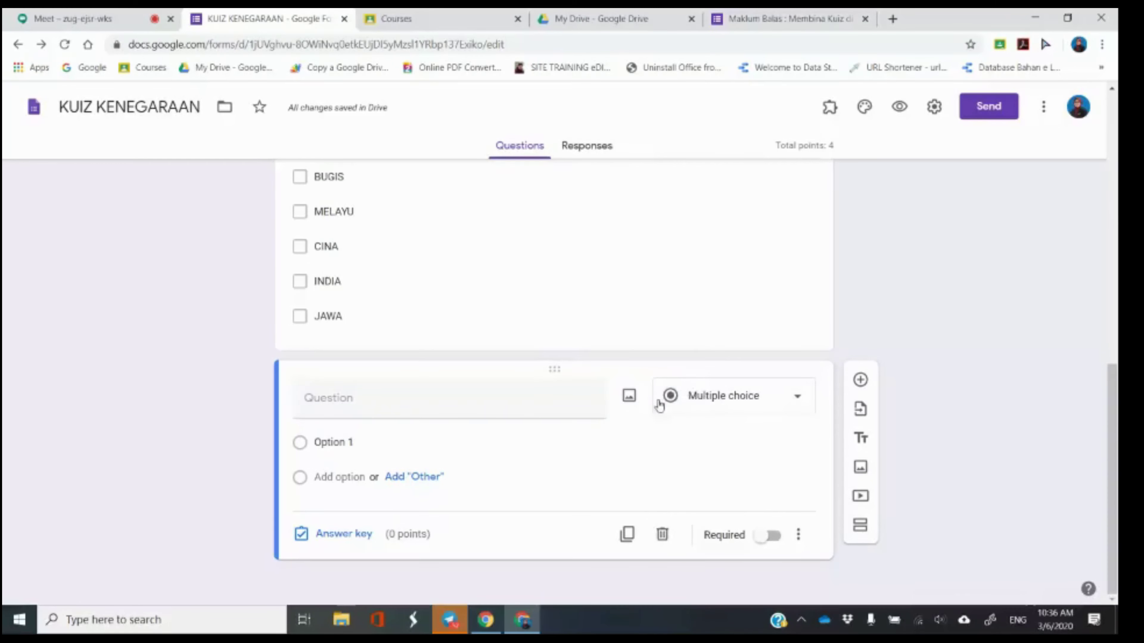
pyautogui.click(484, 402)
pyautogui.write('3.')
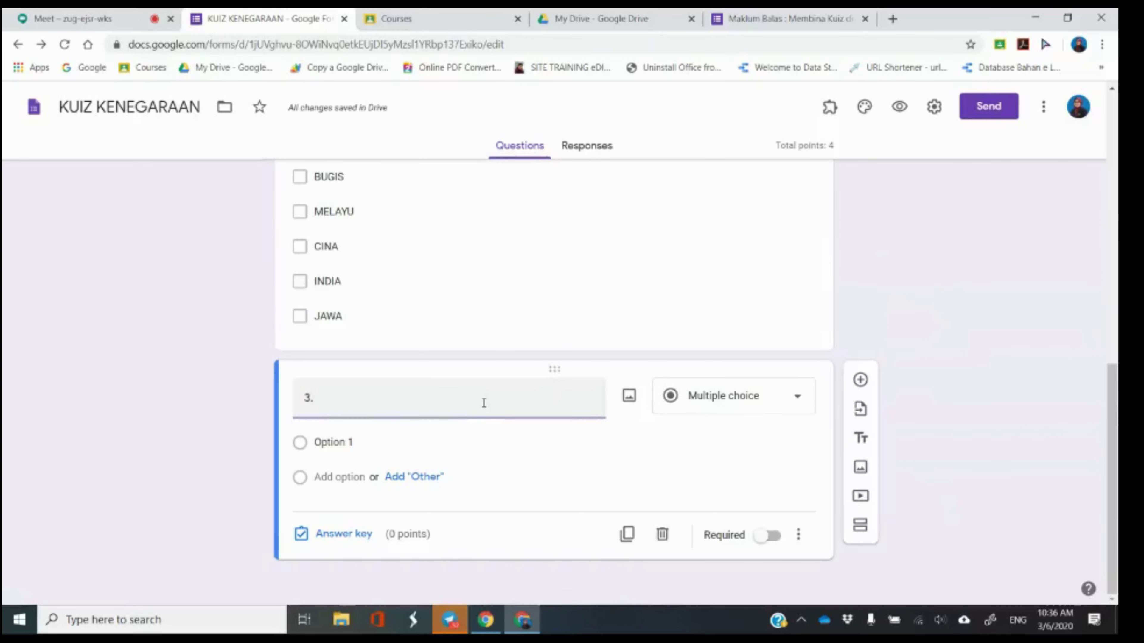
pyautogui.write(' ANTAR')
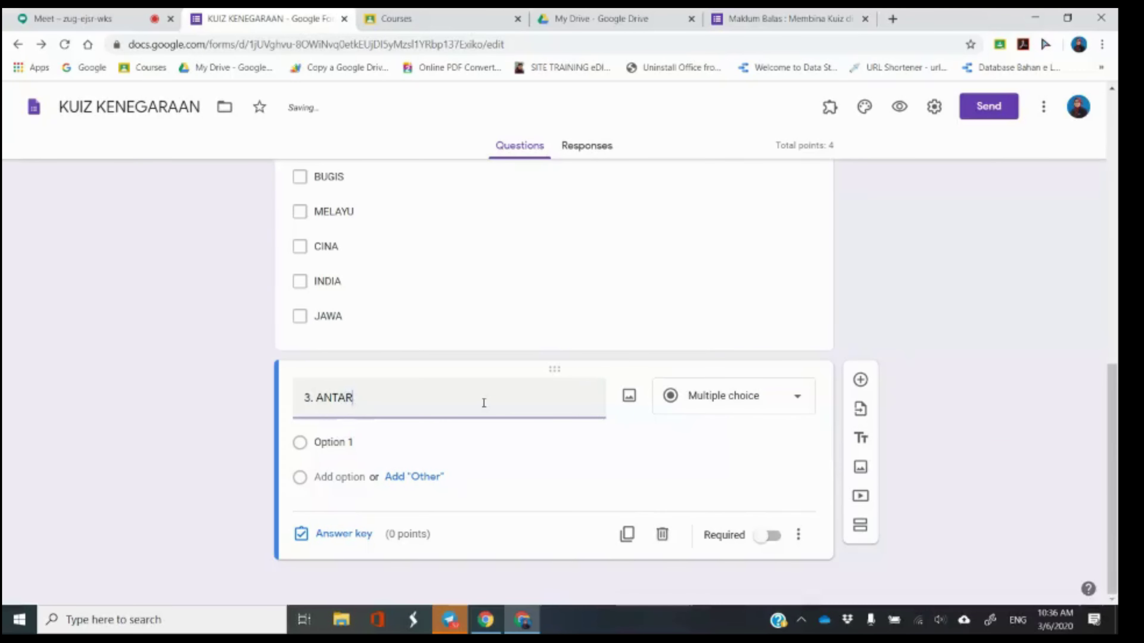
pyautogui.write('A BERIK')
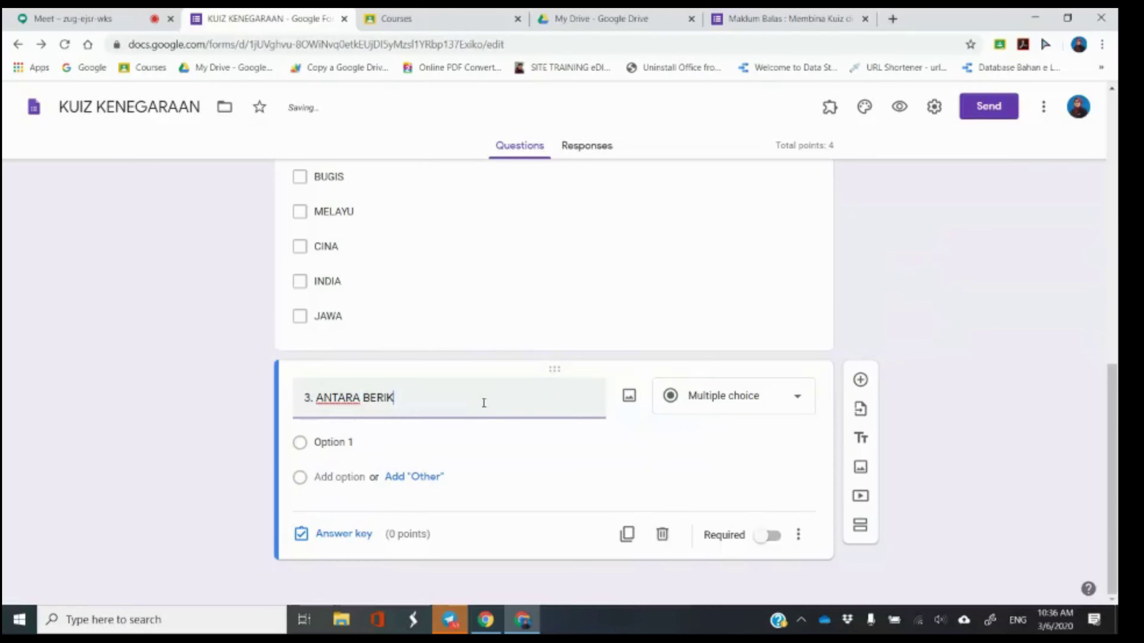
pyautogui.write('UT, YANG MANAKAH MERUPAKAH BENDER')
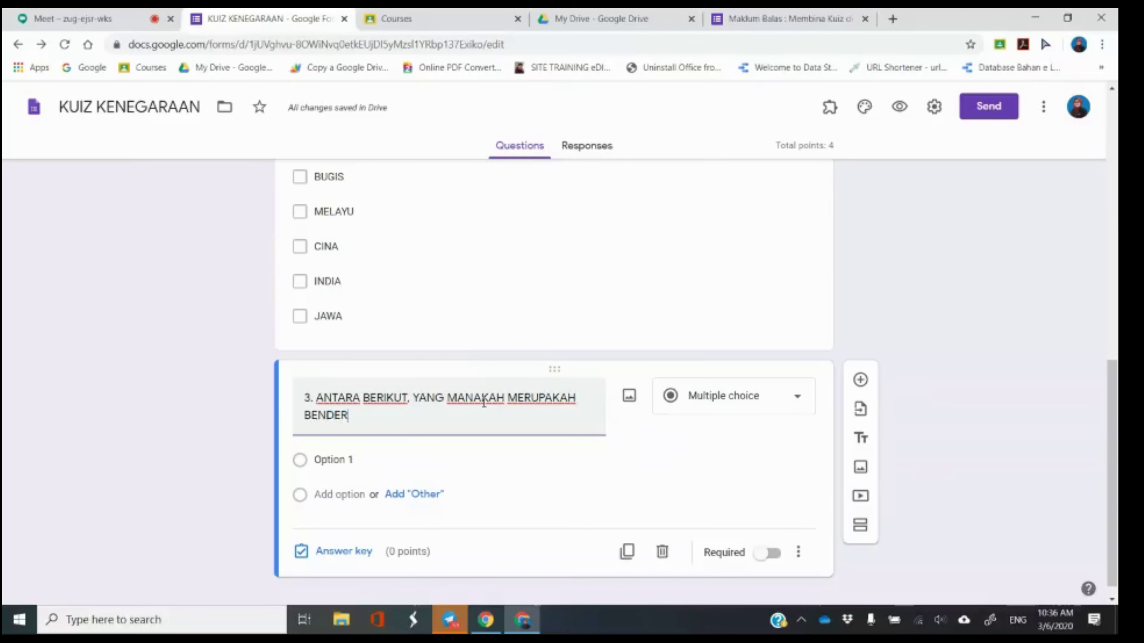
pyautogui.write('A MALAYSIA?')
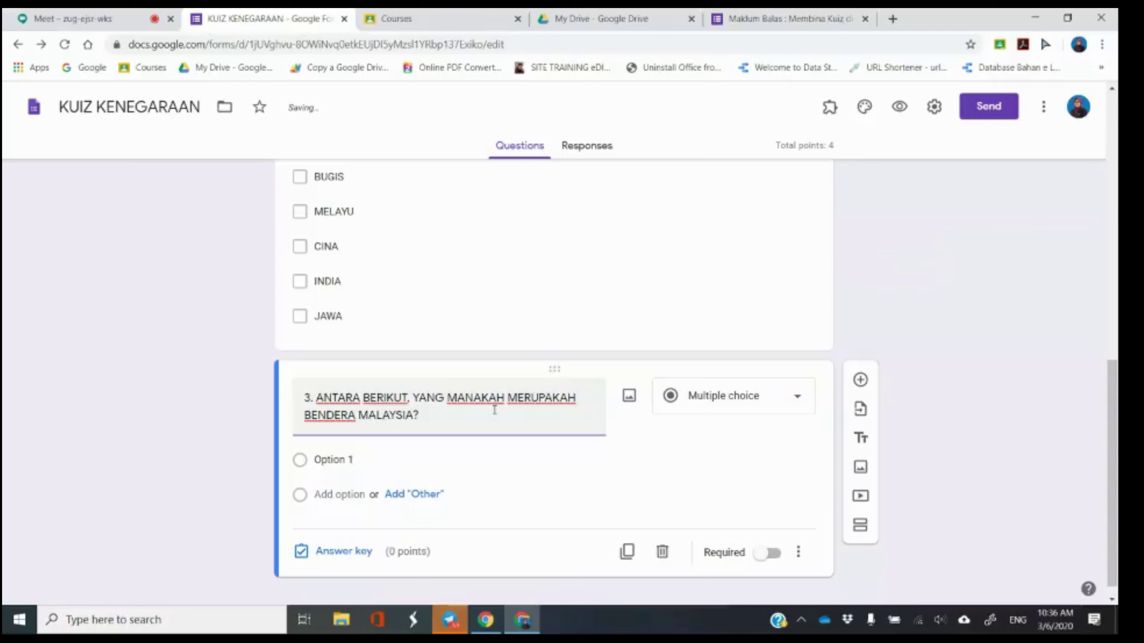
pyautogui.click(761, 561)
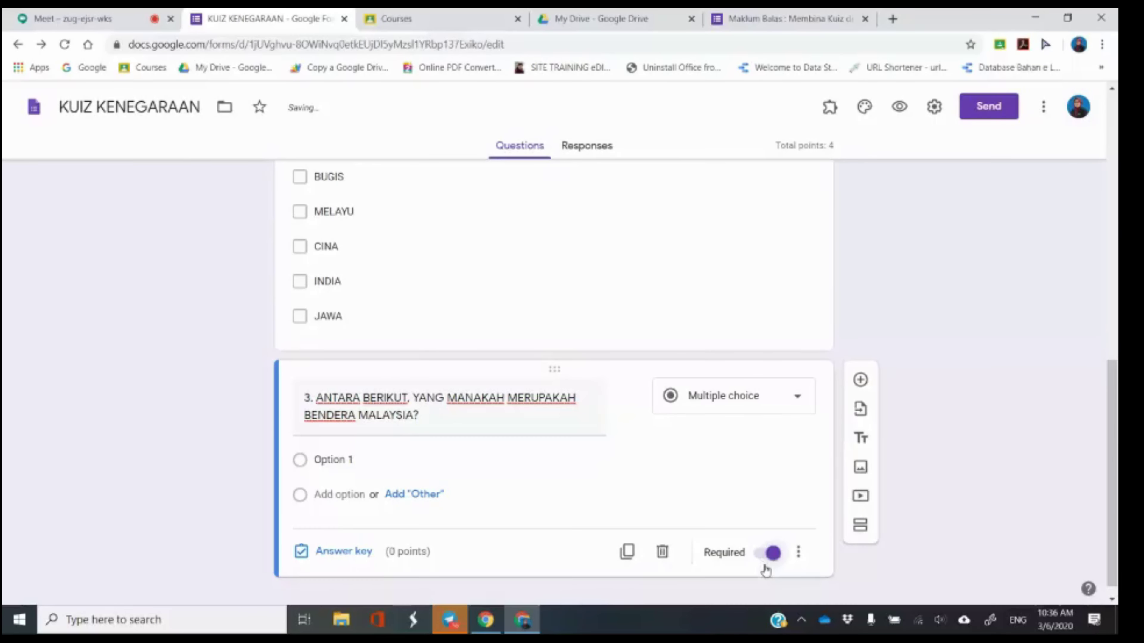
# Select question 3's first option, check the Meet call, then return to the form.
pyautogui.click(357, 464)
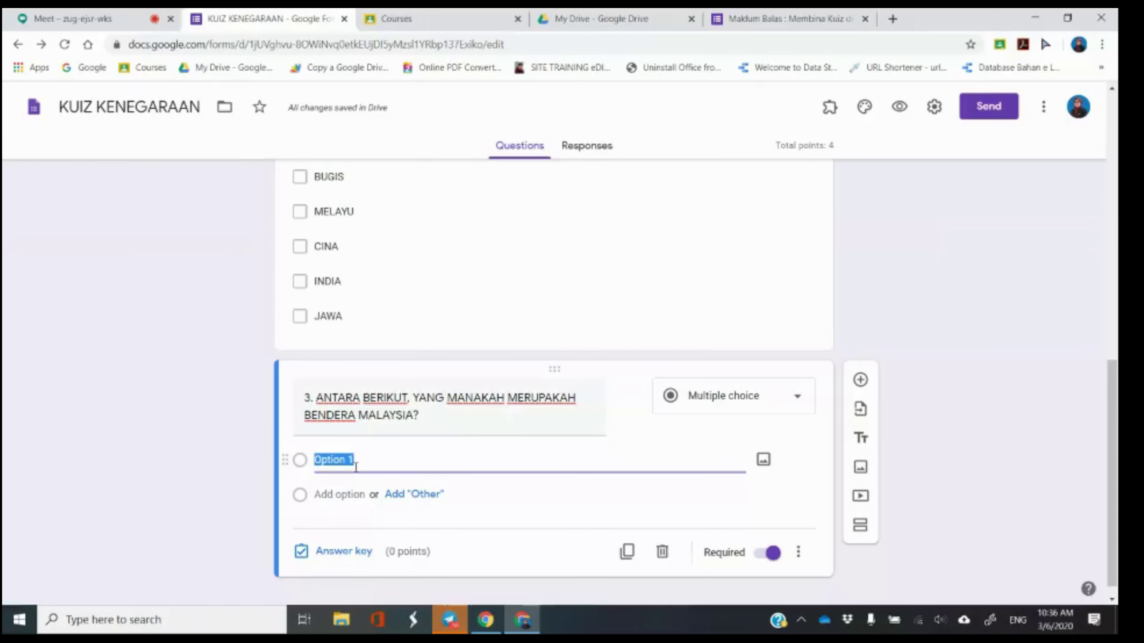
pyautogui.click(72, 18)
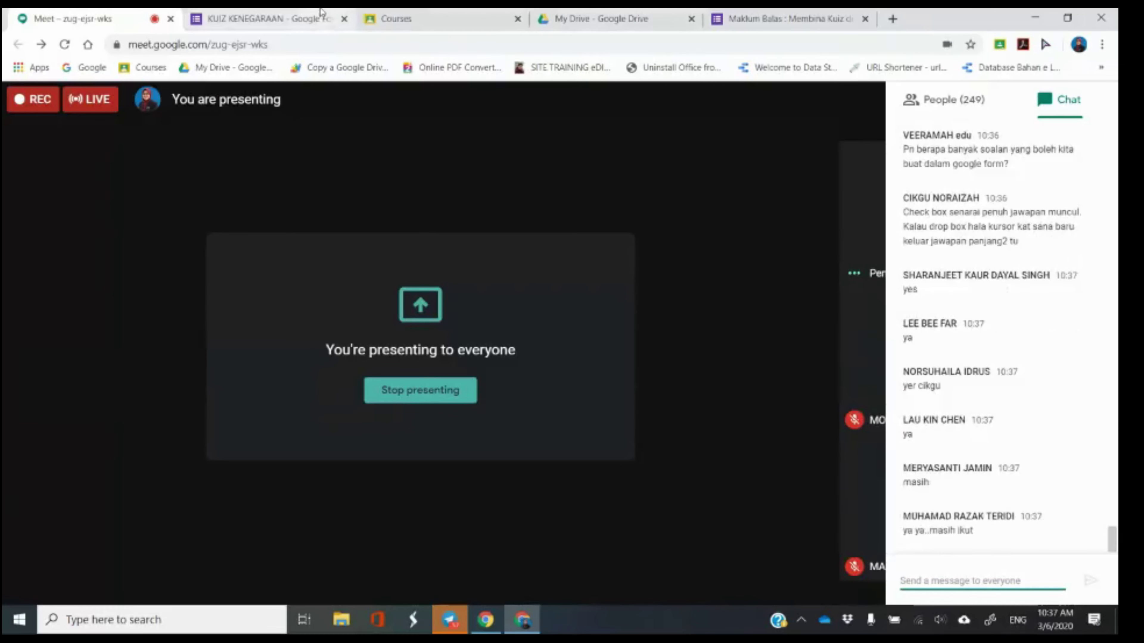
pyautogui.click(266, 18)
# Come back from the Meet call and start adding an image to question 3's first option.
pyautogui.scroll(3, 634, 350)
pyautogui.click(634, 350)
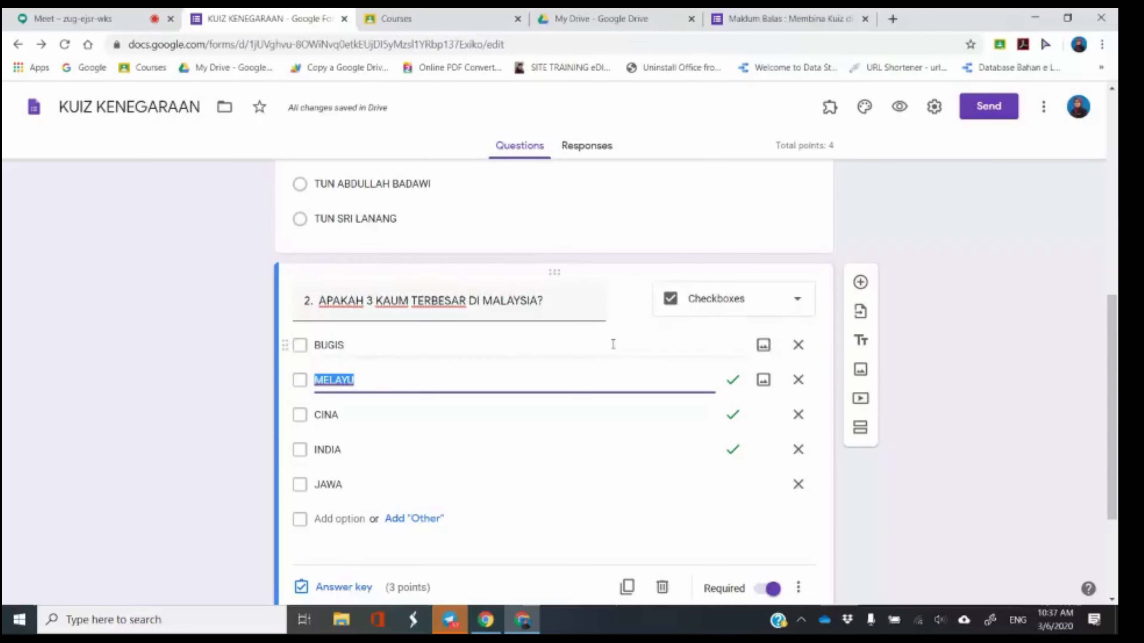
pyautogui.click(90, 19)
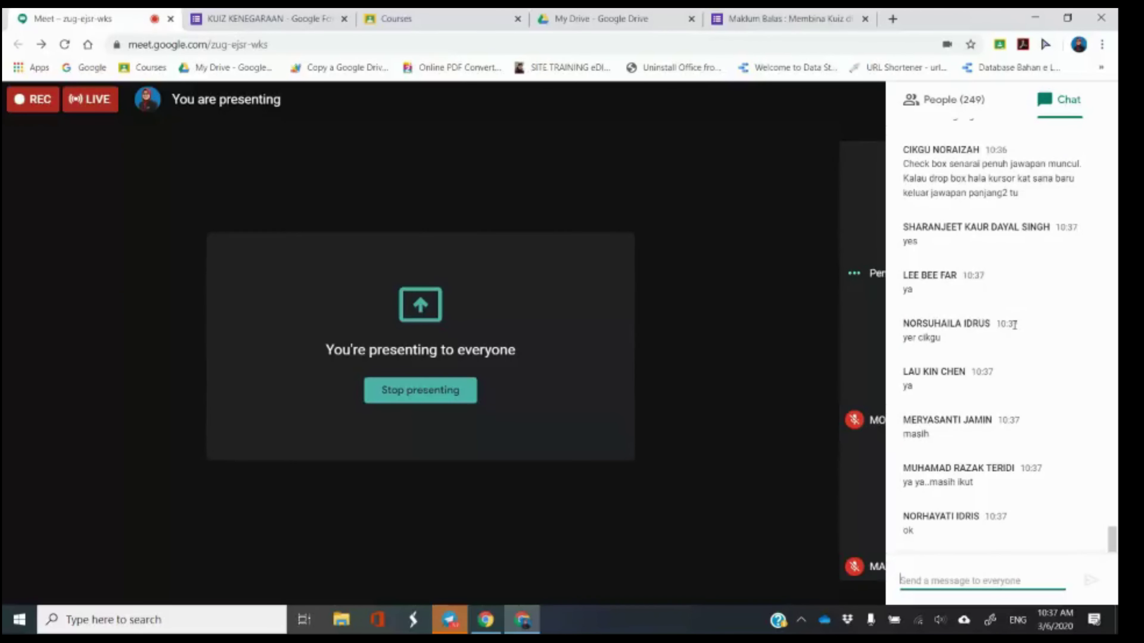
pyautogui.click(270, 18)
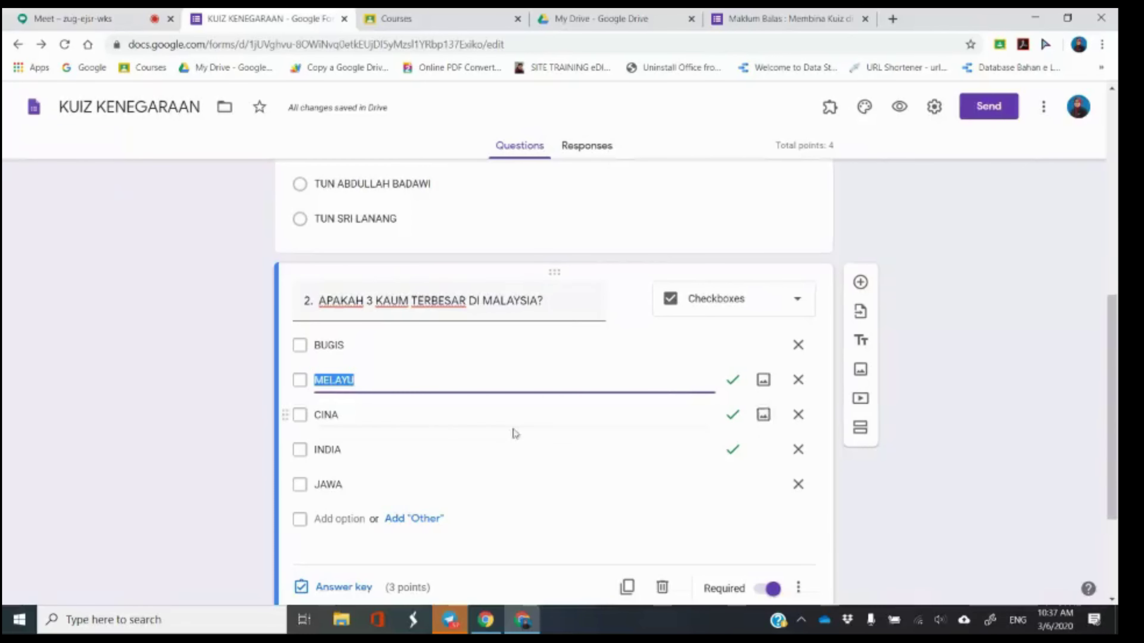
pyautogui.scroll(-4, 243, 453)
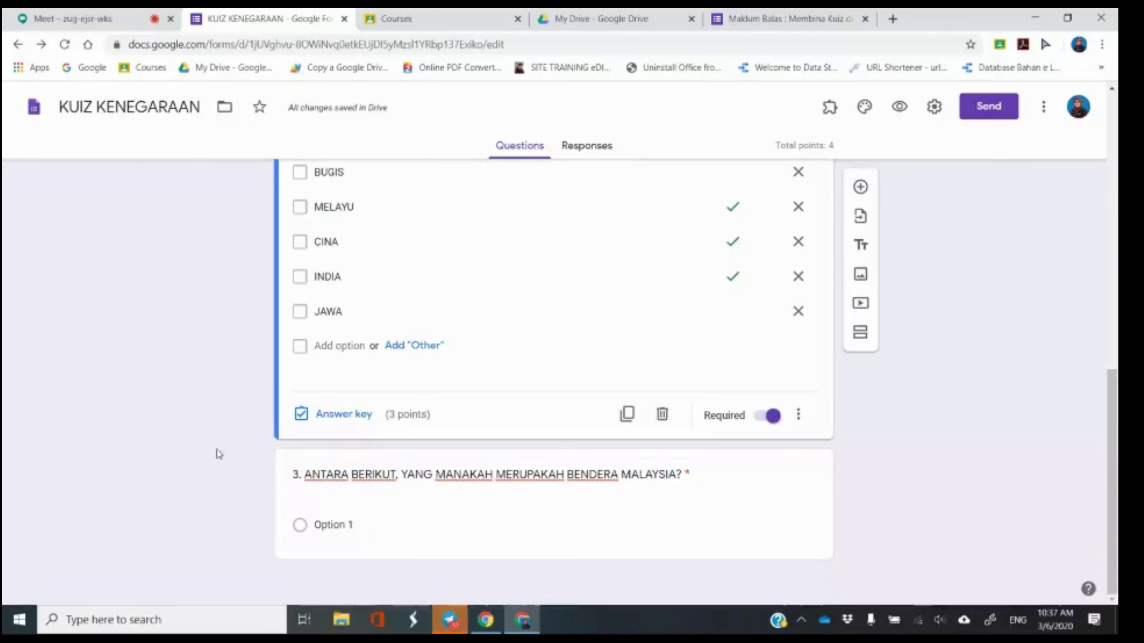
pyautogui.click(525, 511)
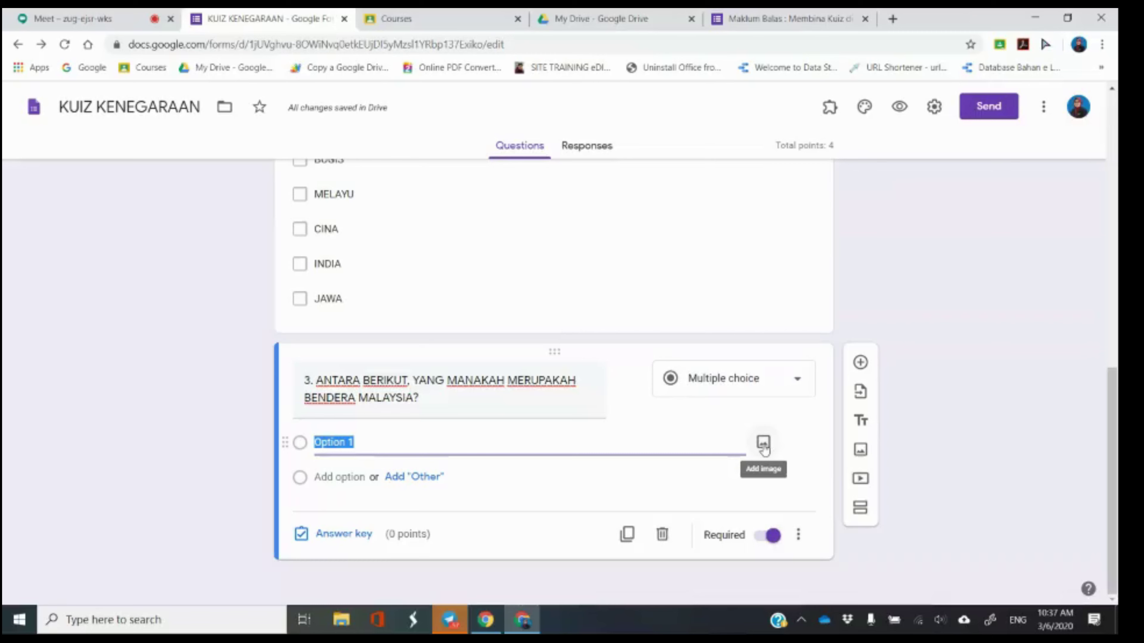
pyautogui.click(763, 444)
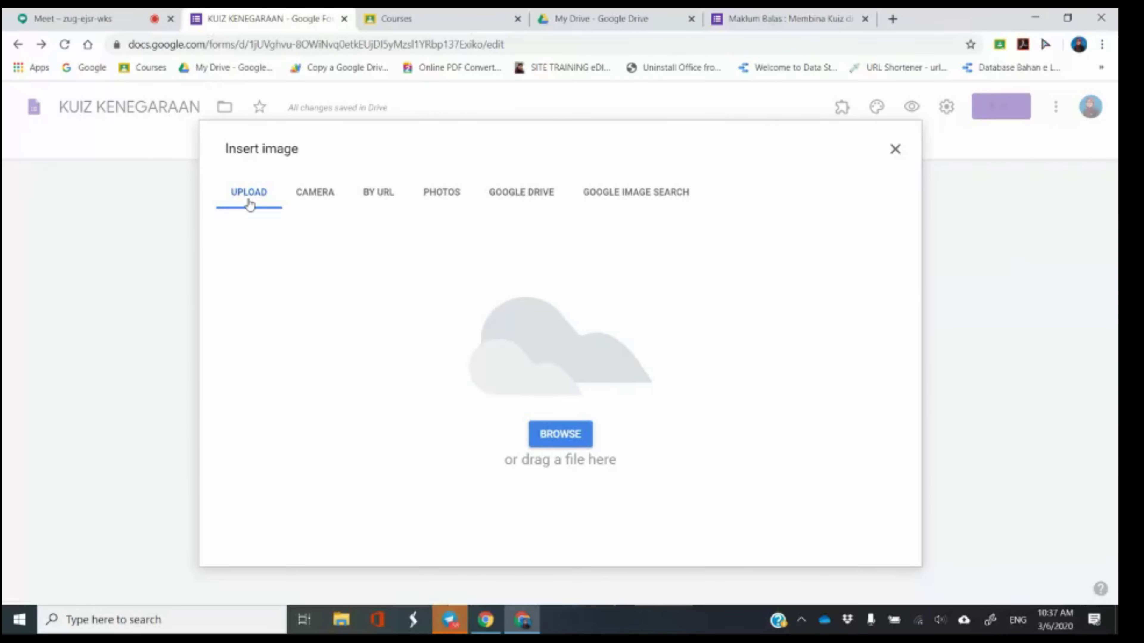
# Look through the Camera, By URL, Photos and Drive image sources, denying camera access.
pyautogui.click(315, 194)
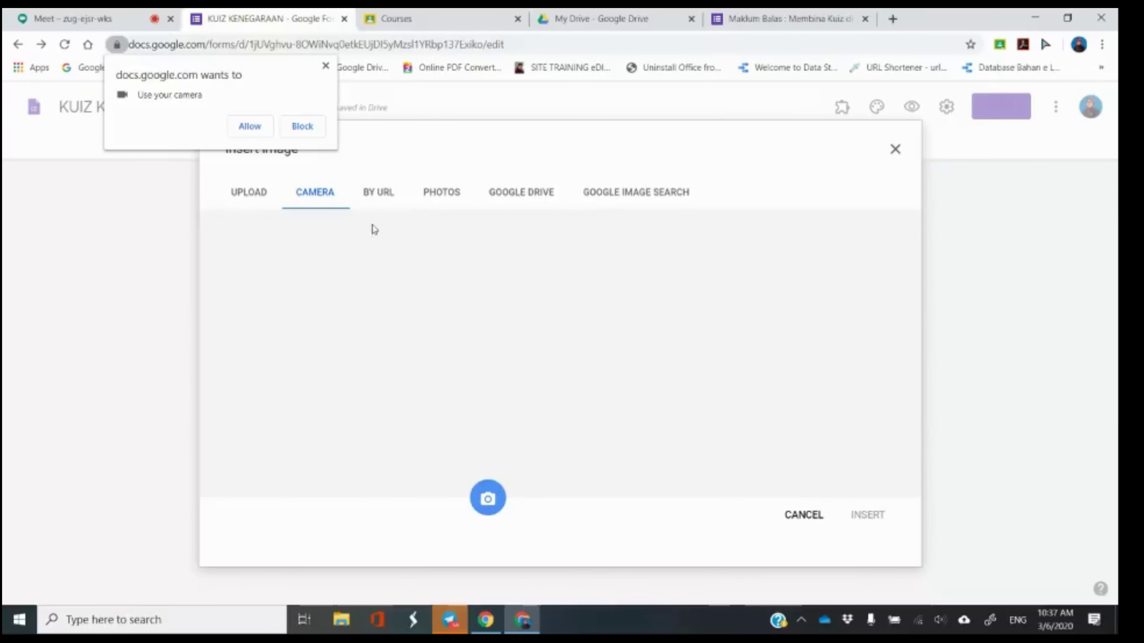
pyautogui.click(325, 66)
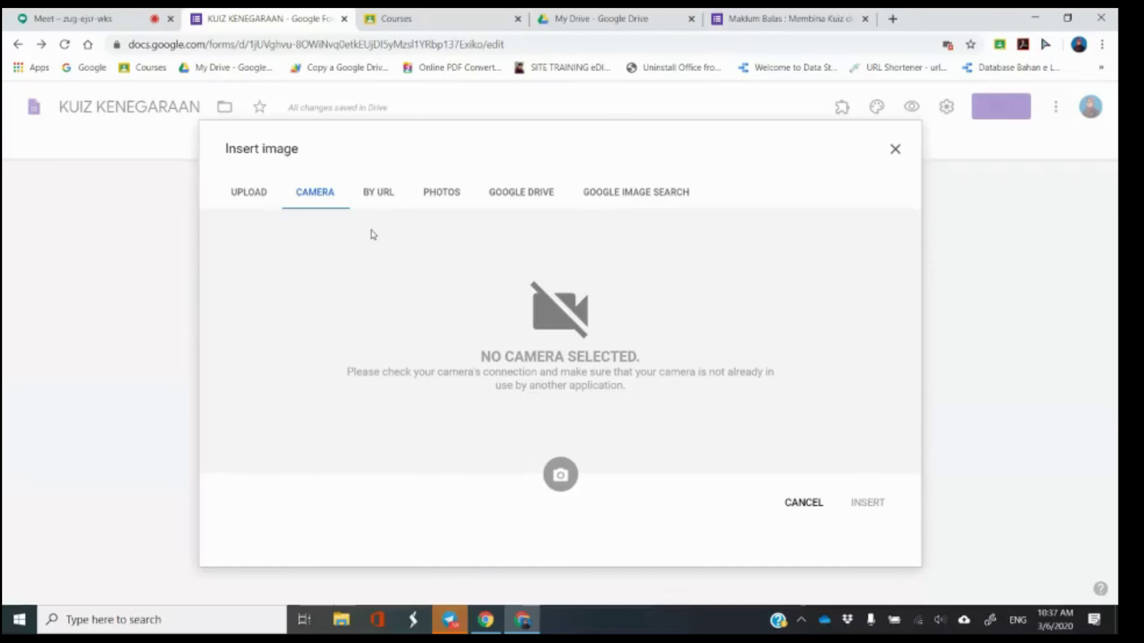
pyautogui.click(375, 198)
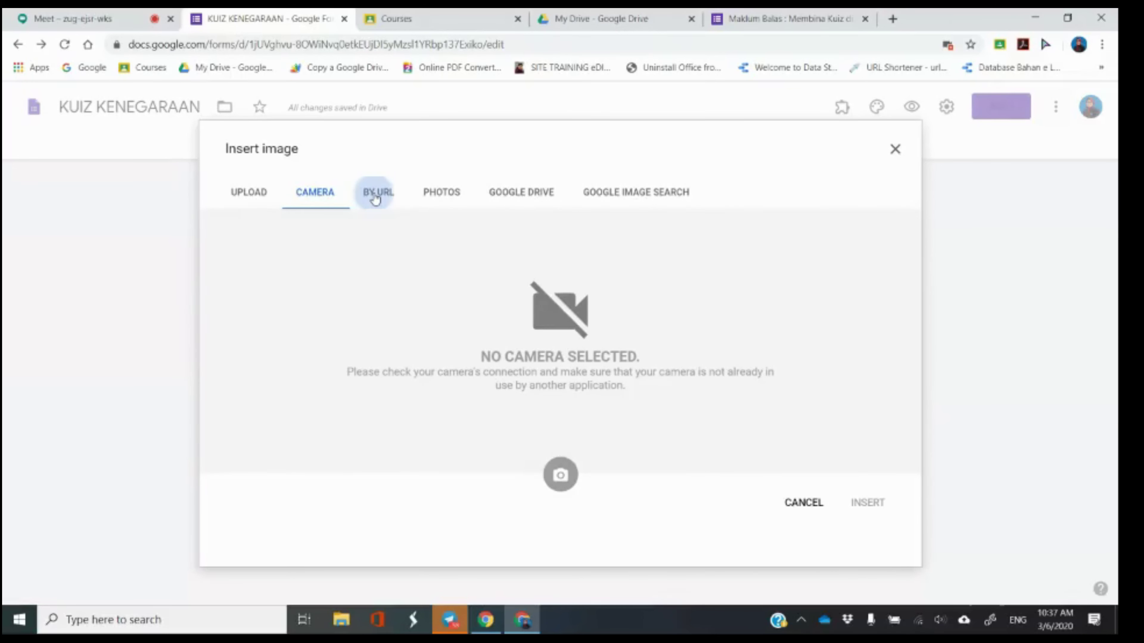
pyautogui.click(375, 199)
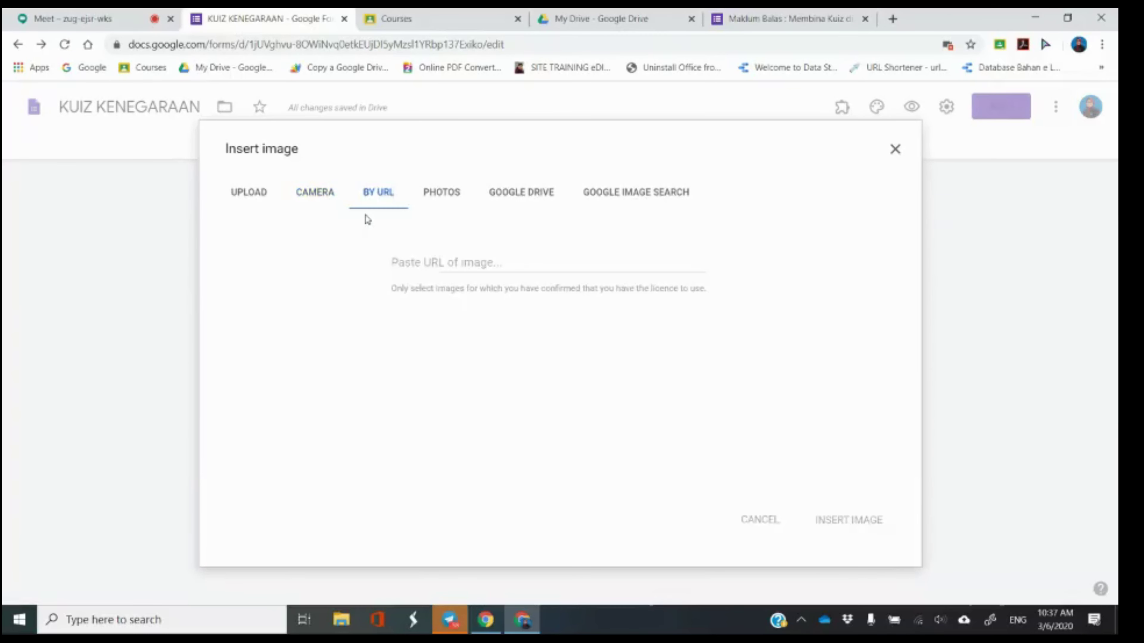
pyautogui.click(433, 261)
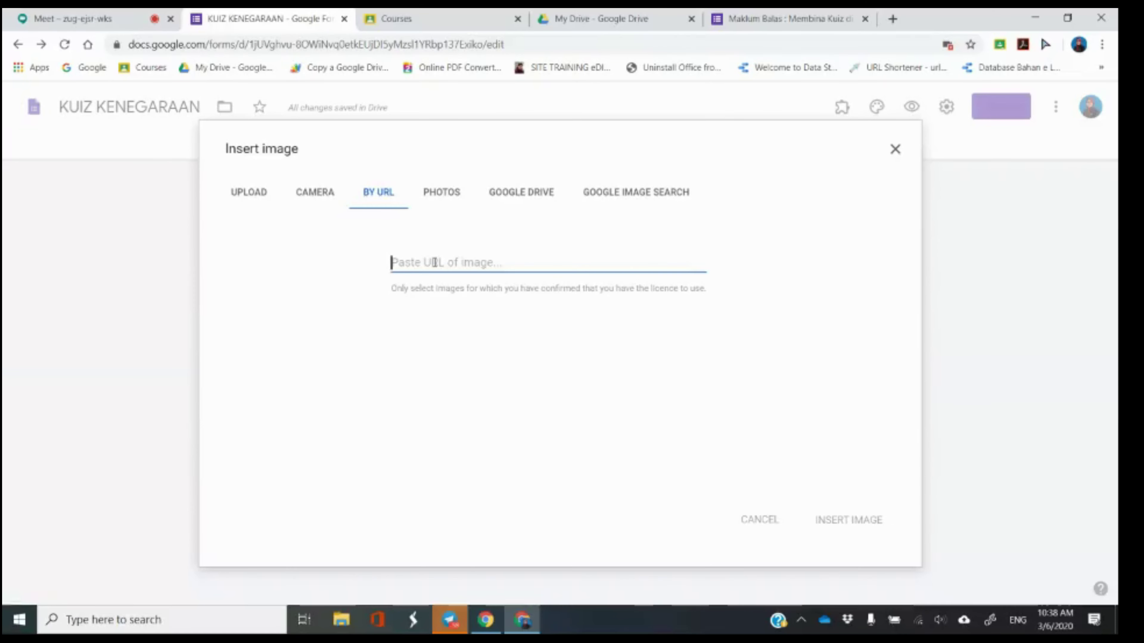
pyautogui.click(433, 194)
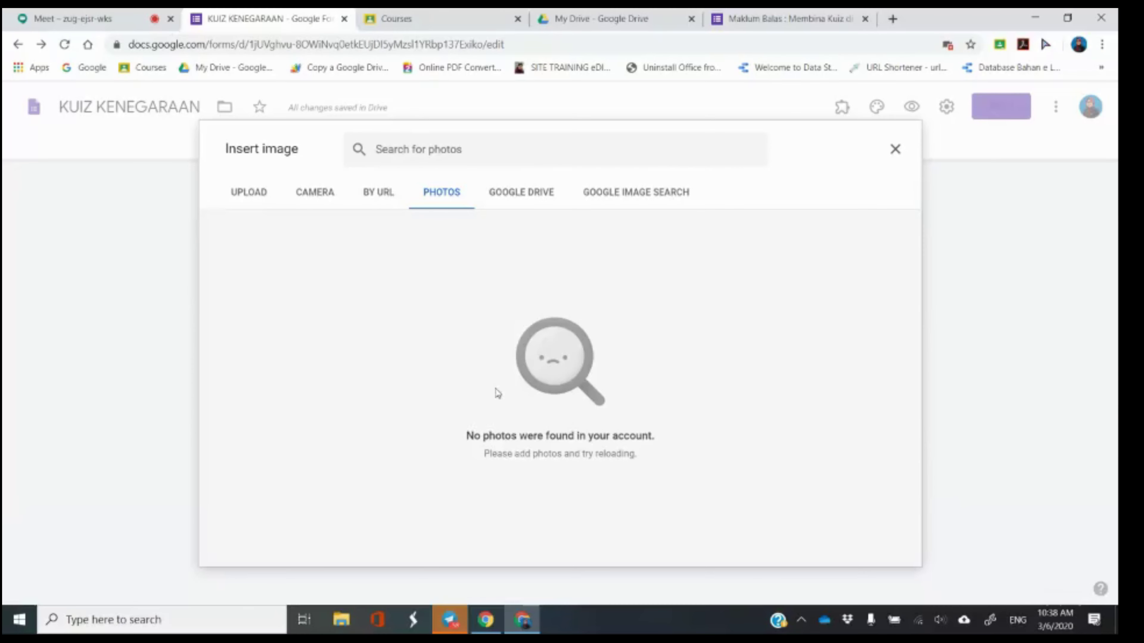
pyautogui.click(533, 201)
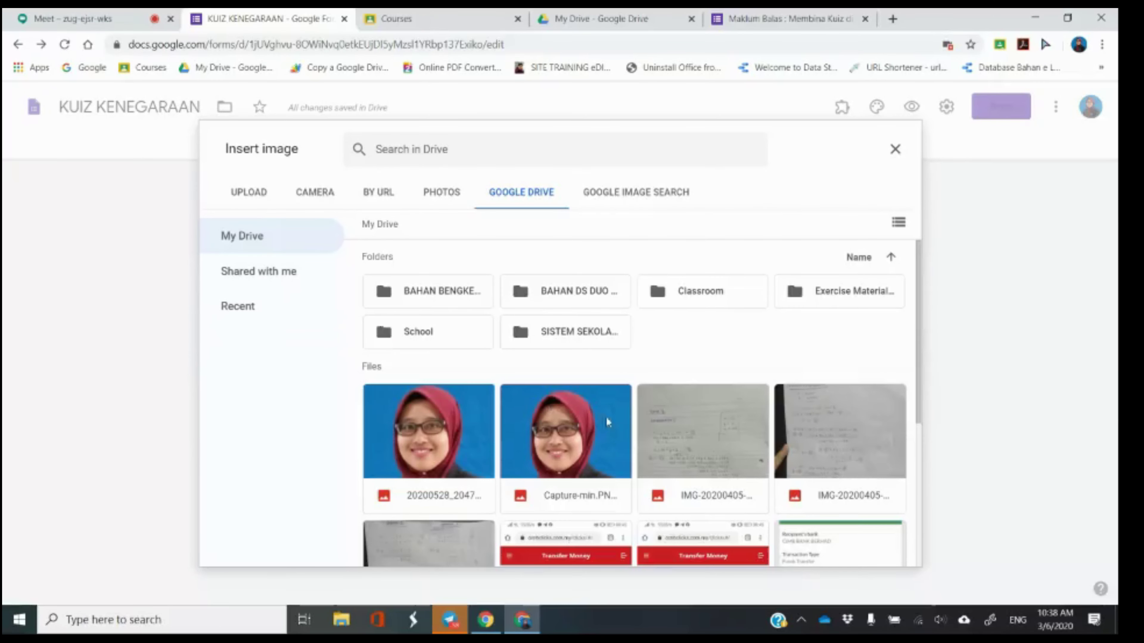
# Search images for 'BENDERA MALAYSIA' and insert the first flag into the option.
pyautogui.click(614, 198)
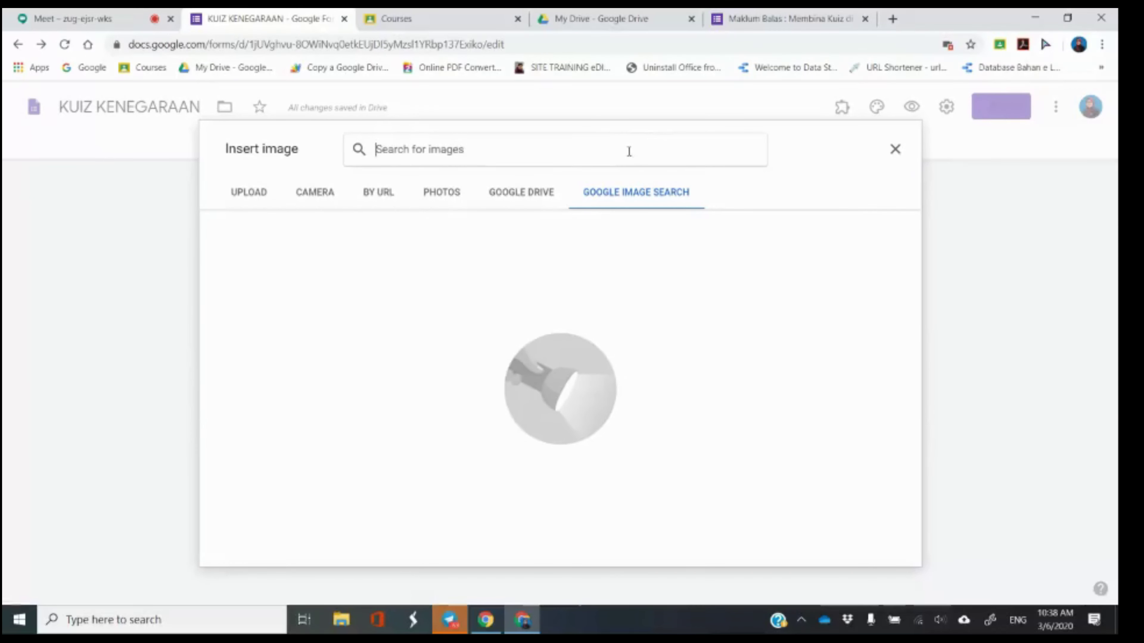
pyautogui.write('BENDERA MALAYSIA')
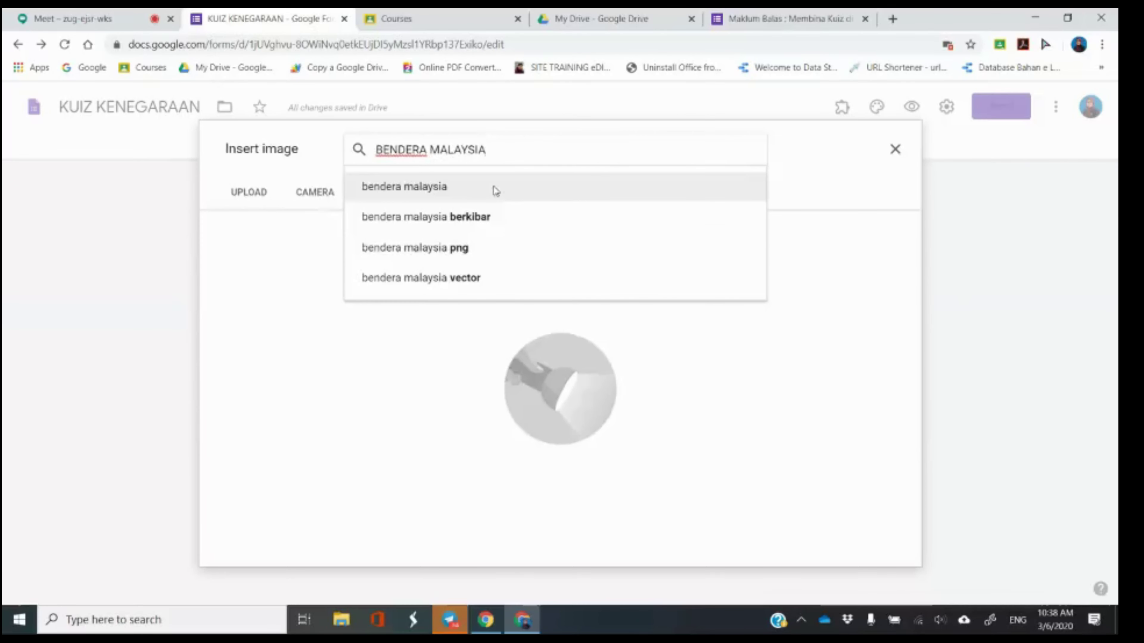
pyautogui.click(493, 188)
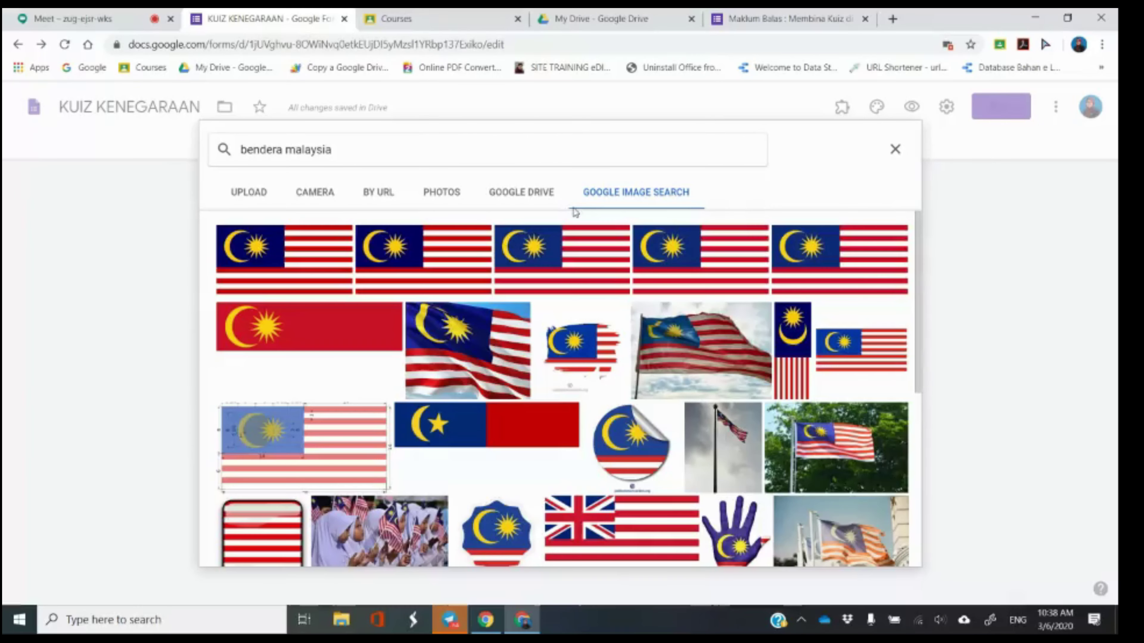
pyautogui.click(292, 257)
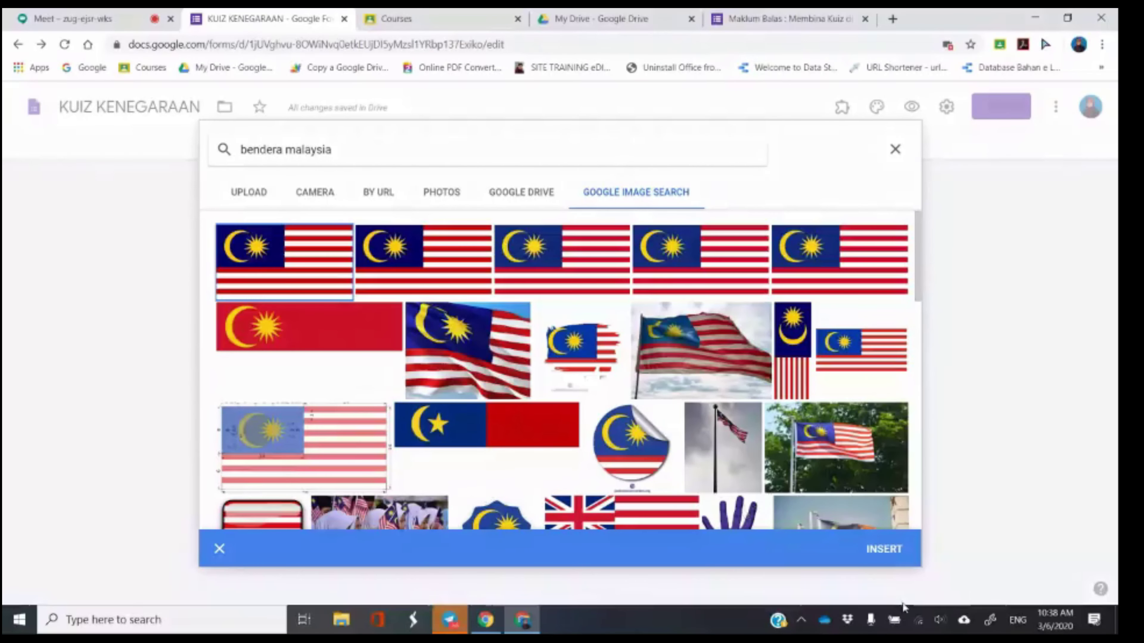
pyautogui.click(885, 553)
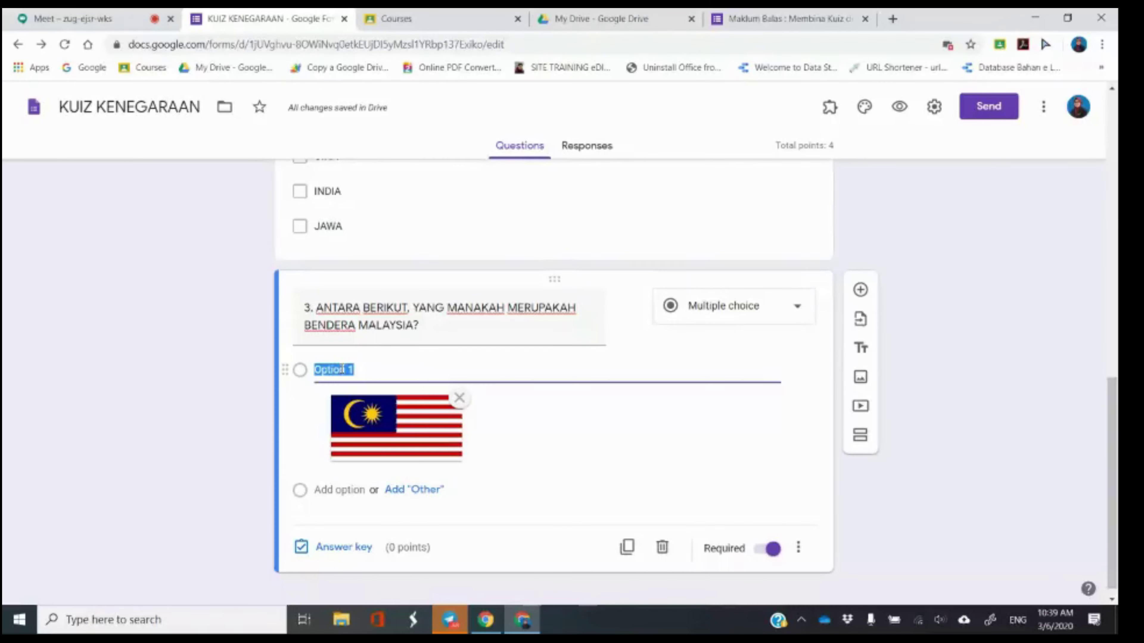
# Label question 3's first option 'A.' above the flag picture.
pyautogui.write('A')
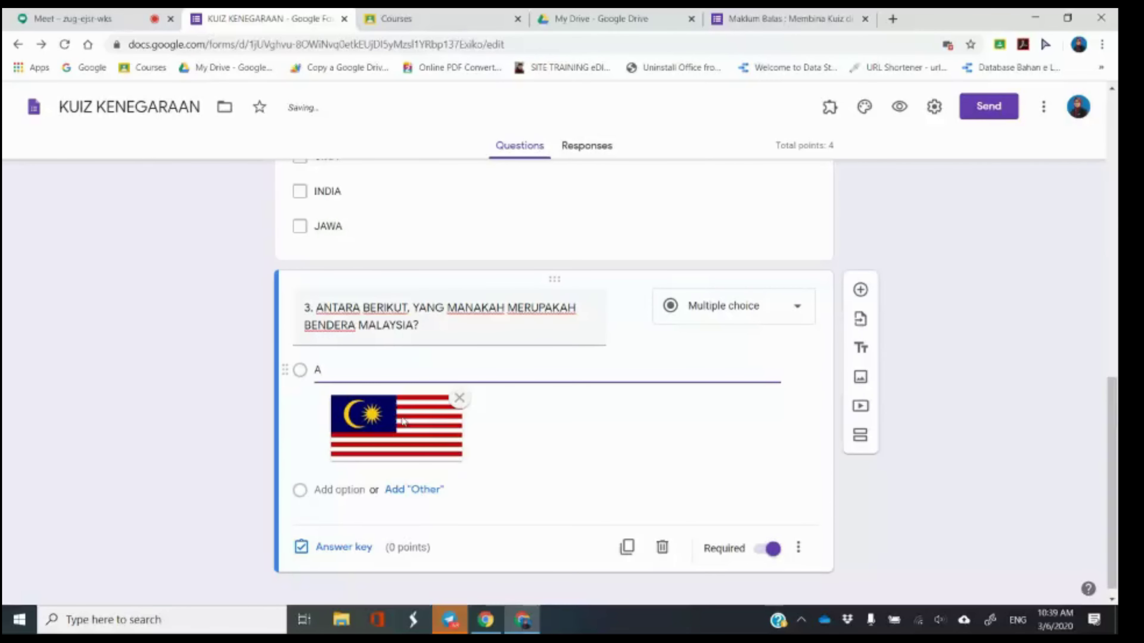
pyautogui.write('.')
pyautogui.click(191, 393)
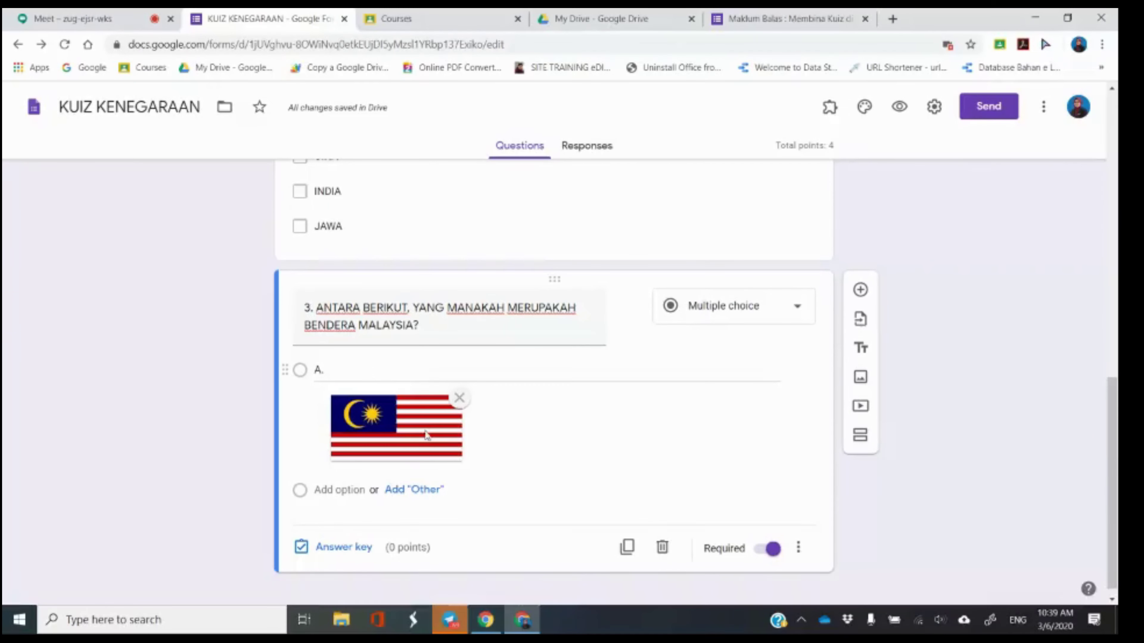
# Add question 3's second choice with a US flag image from a 'BENDERA AMERIKA' search, labelled 'B.'.
pyautogui.click(351, 493)
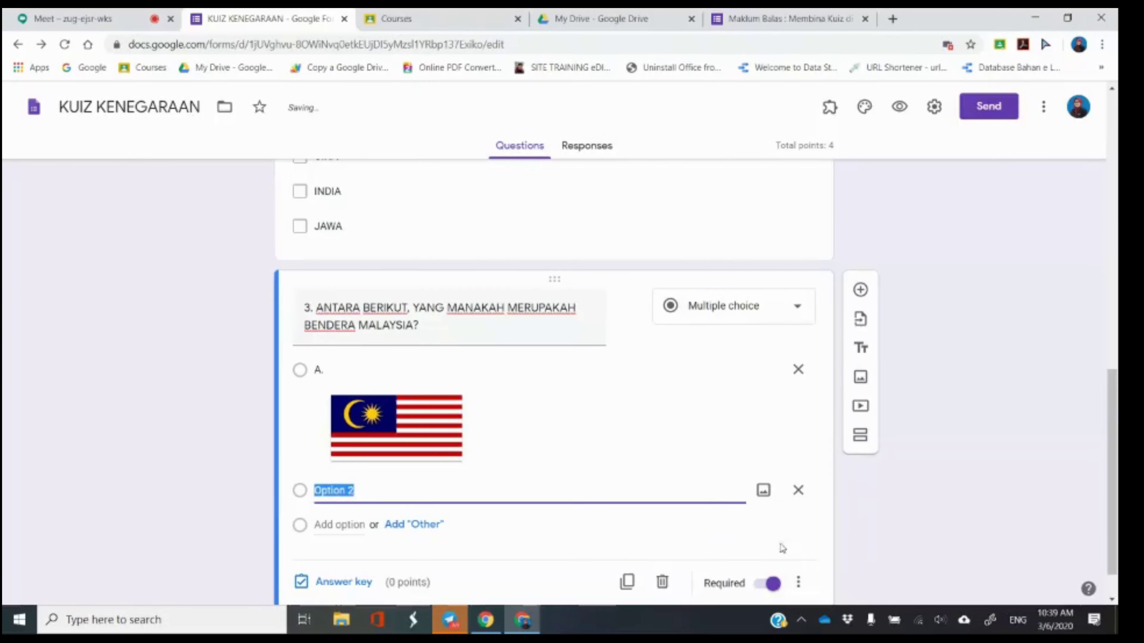
pyautogui.click(763, 490)
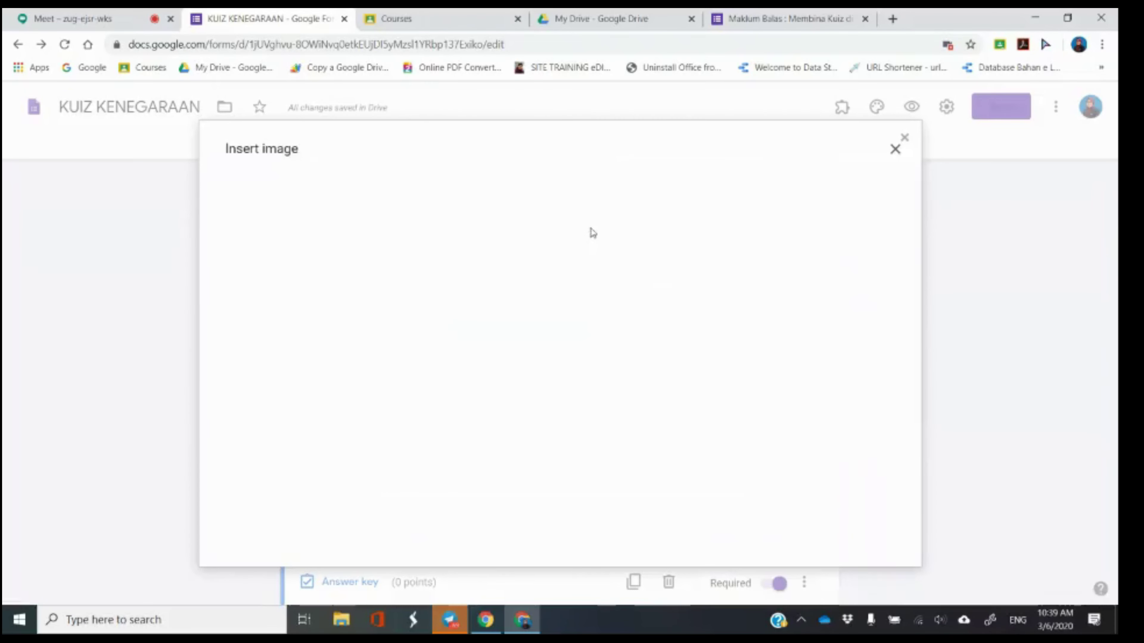
pyautogui.click(637, 205)
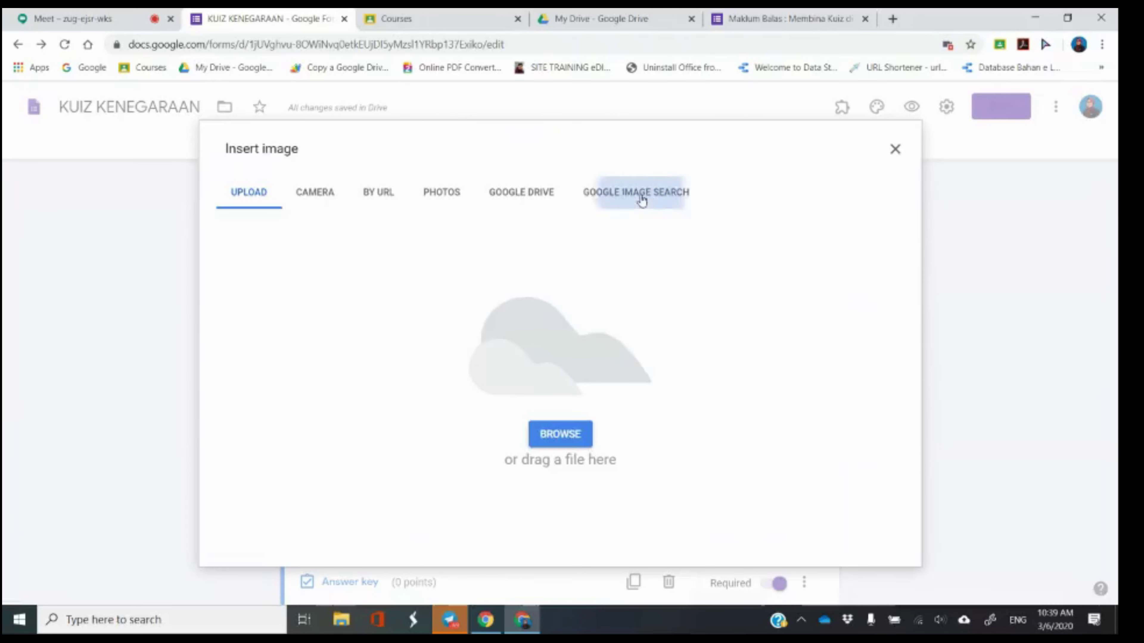
pyautogui.write('B')
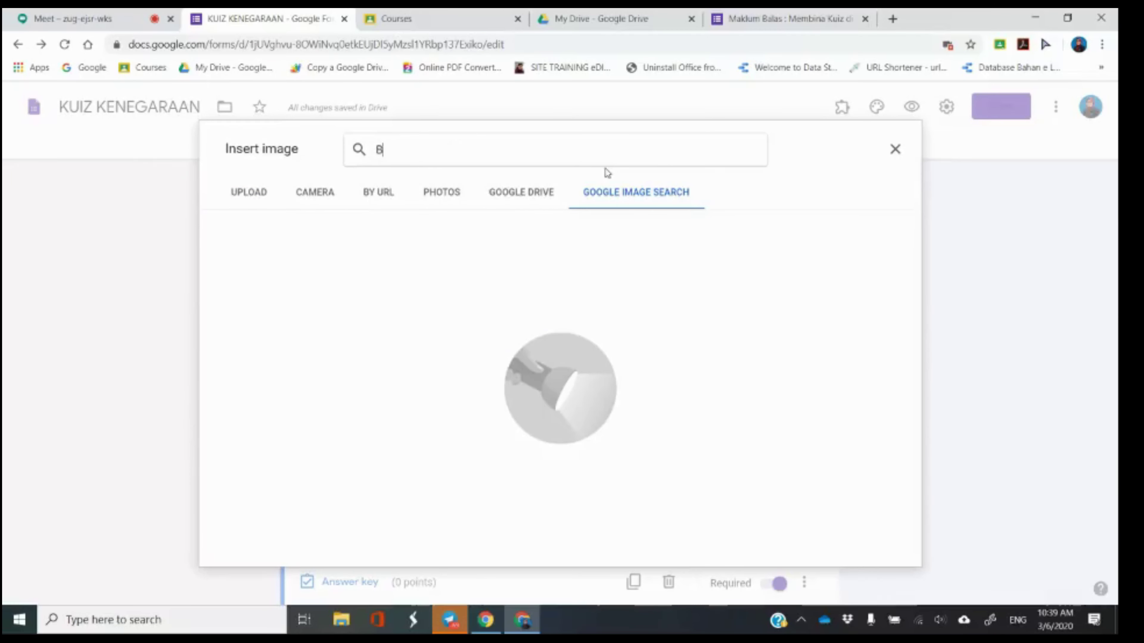
pyautogui.write('ENDERA AMERIKA')
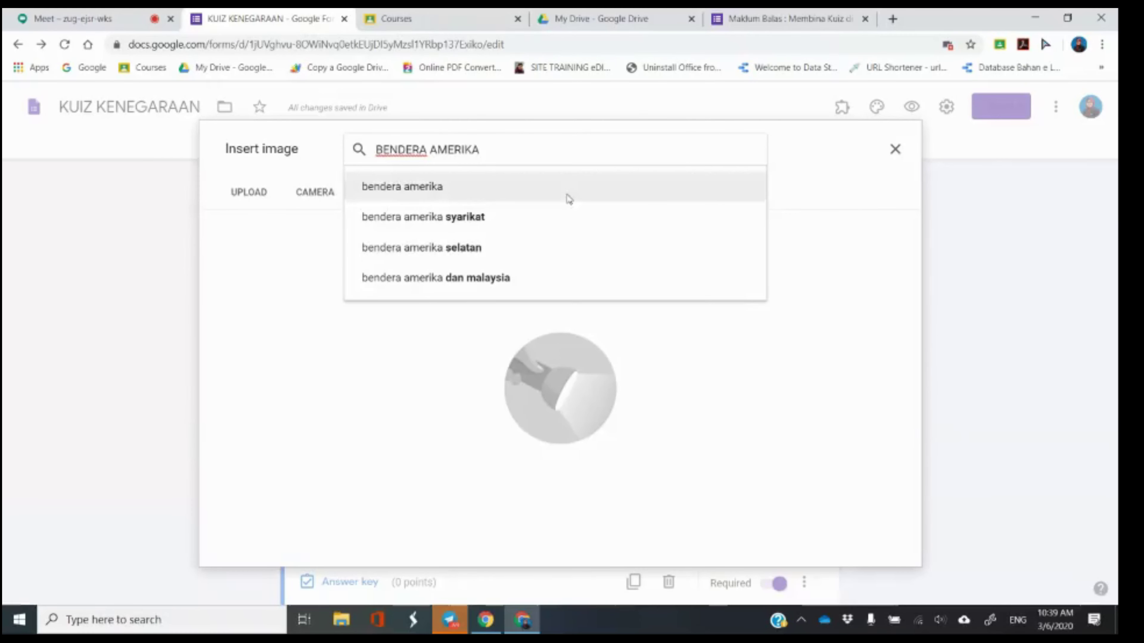
pyautogui.click(526, 224)
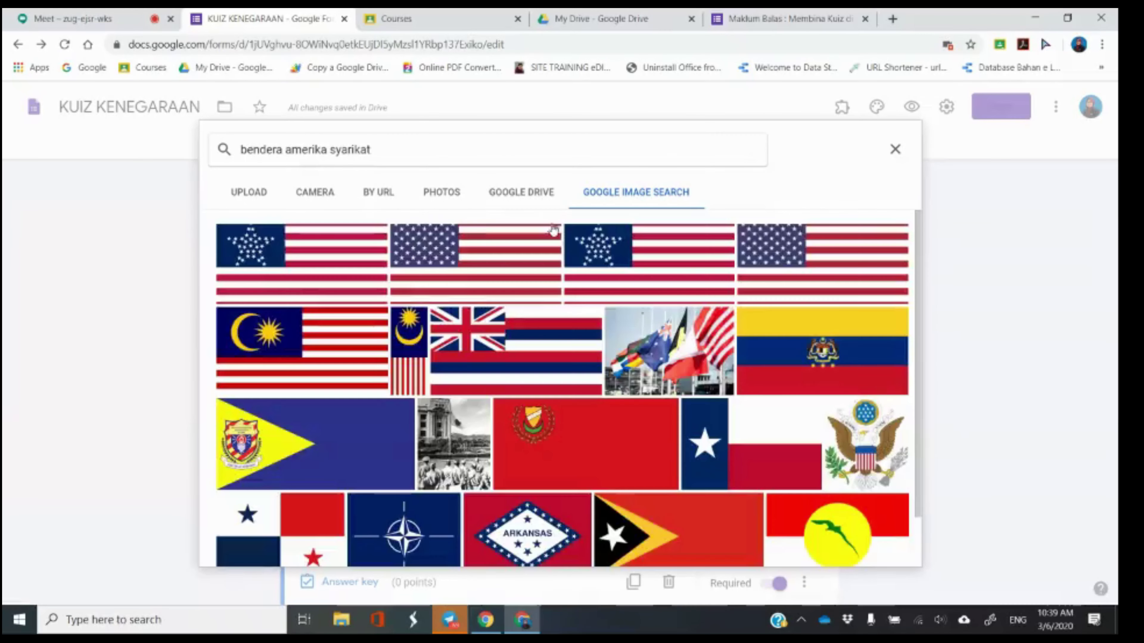
pyautogui.click(490, 286)
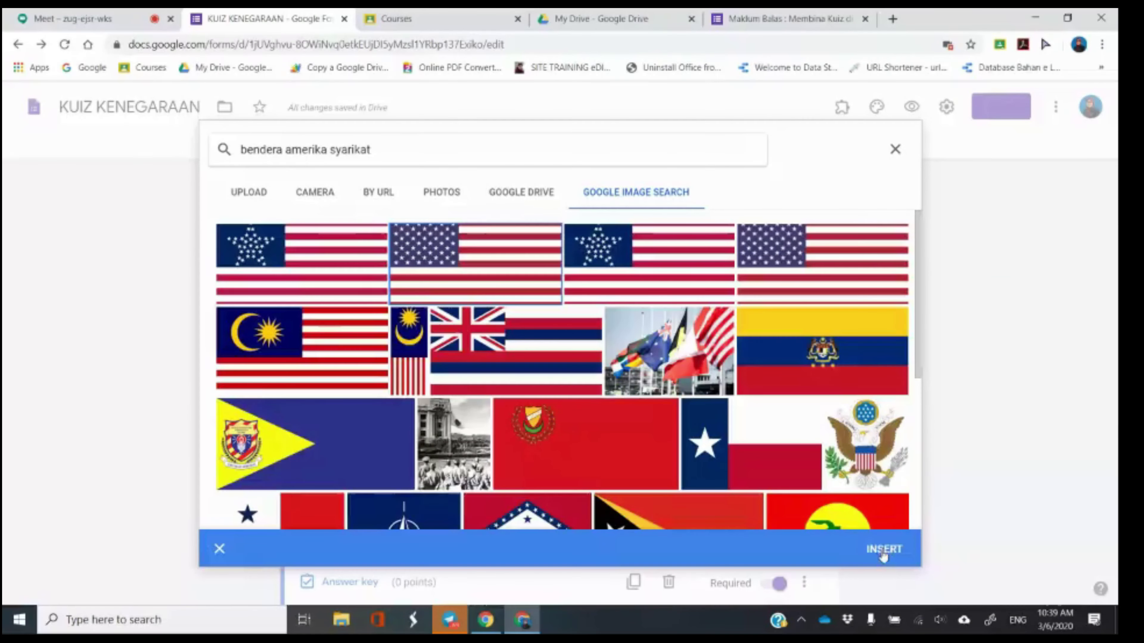
pyautogui.click(882, 550)
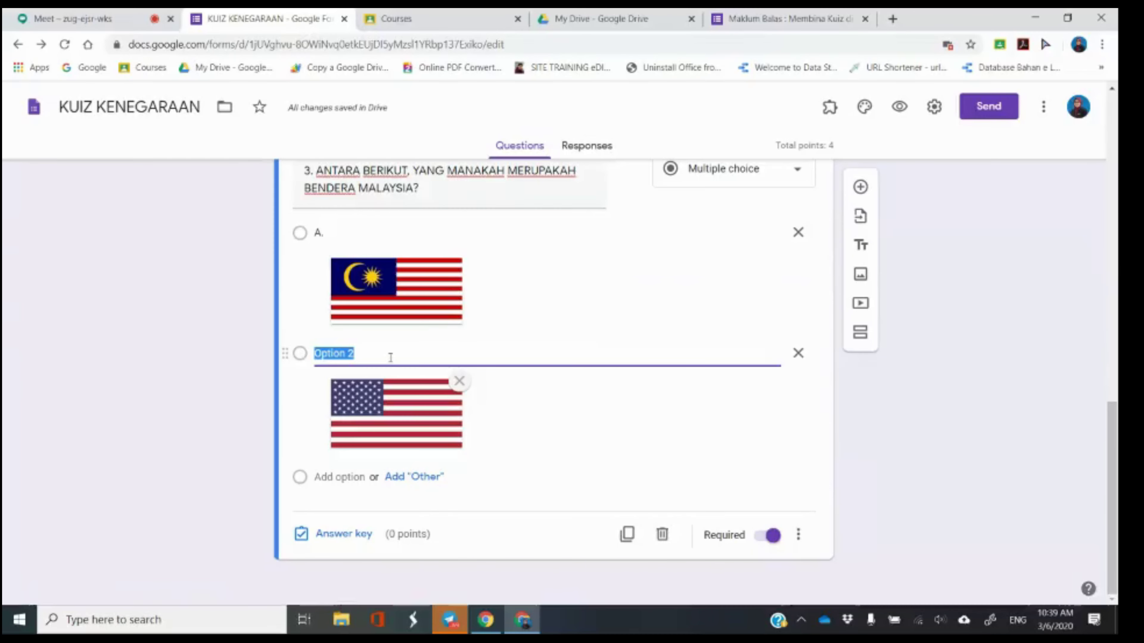
pyautogui.write('B')
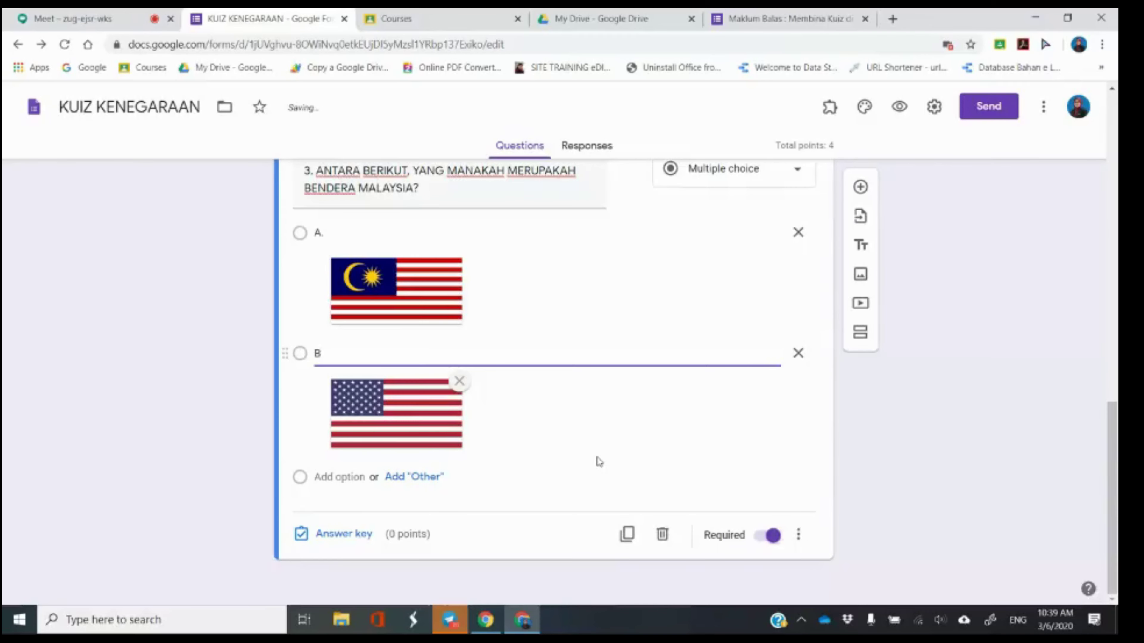
pyautogui.write('.')
pyautogui.press('Return')
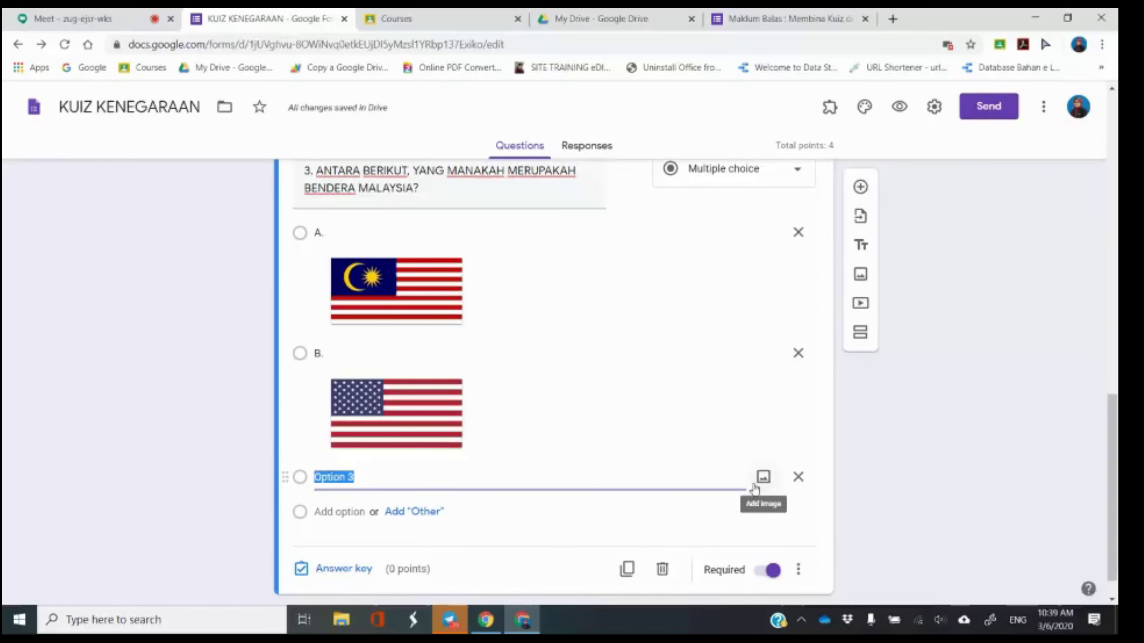
# Give question 3's third choice a Sabah flag image from a 'BENDERA SABA' search, labelled 'C.'.
pyautogui.click(761, 479)
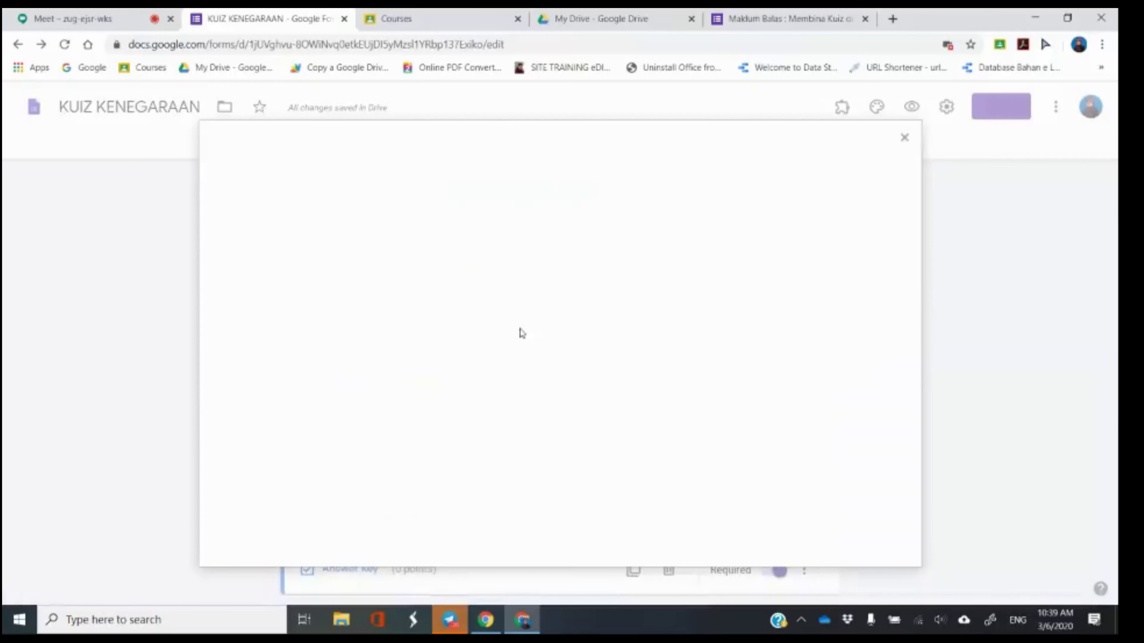
pyautogui.click(586, 192)
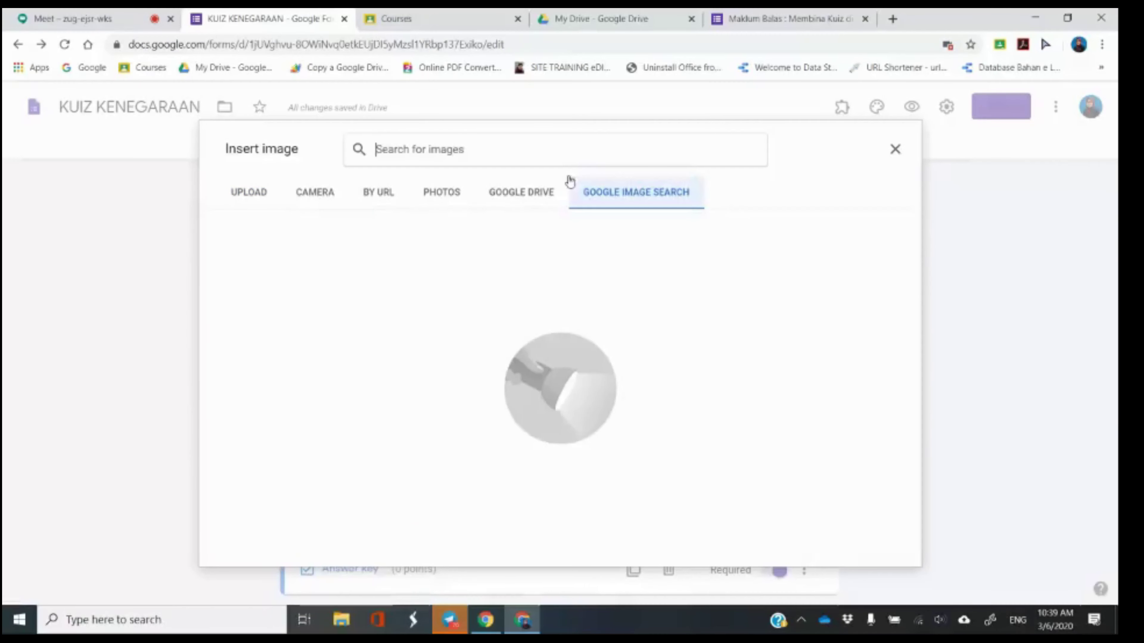
pyautogui.write('BENDERA')
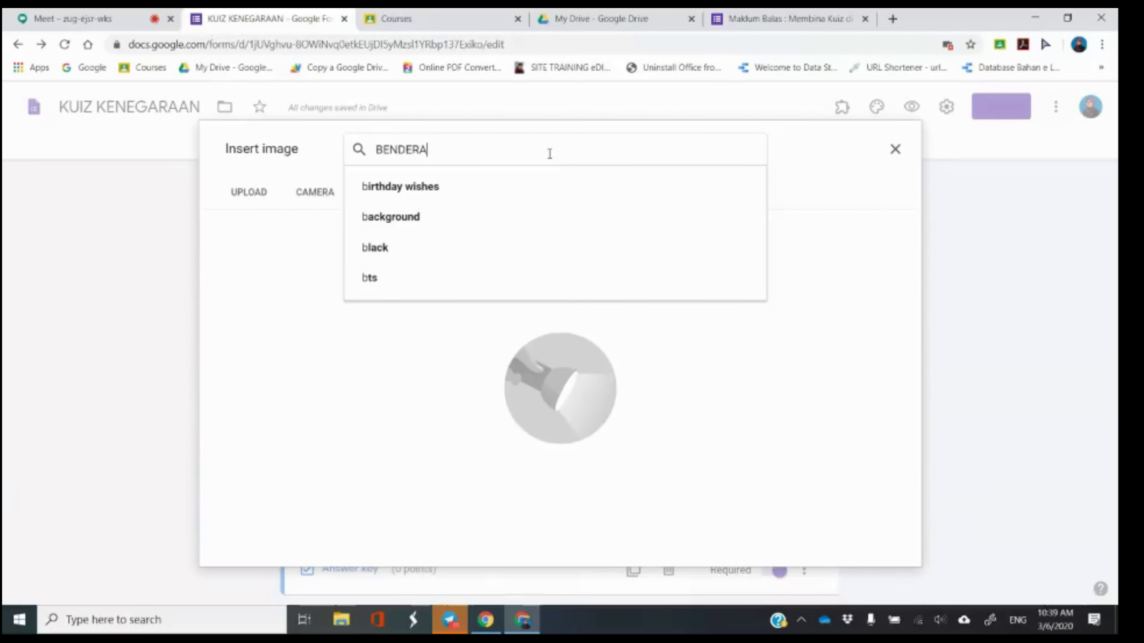
pyautogui.write(' SABA')
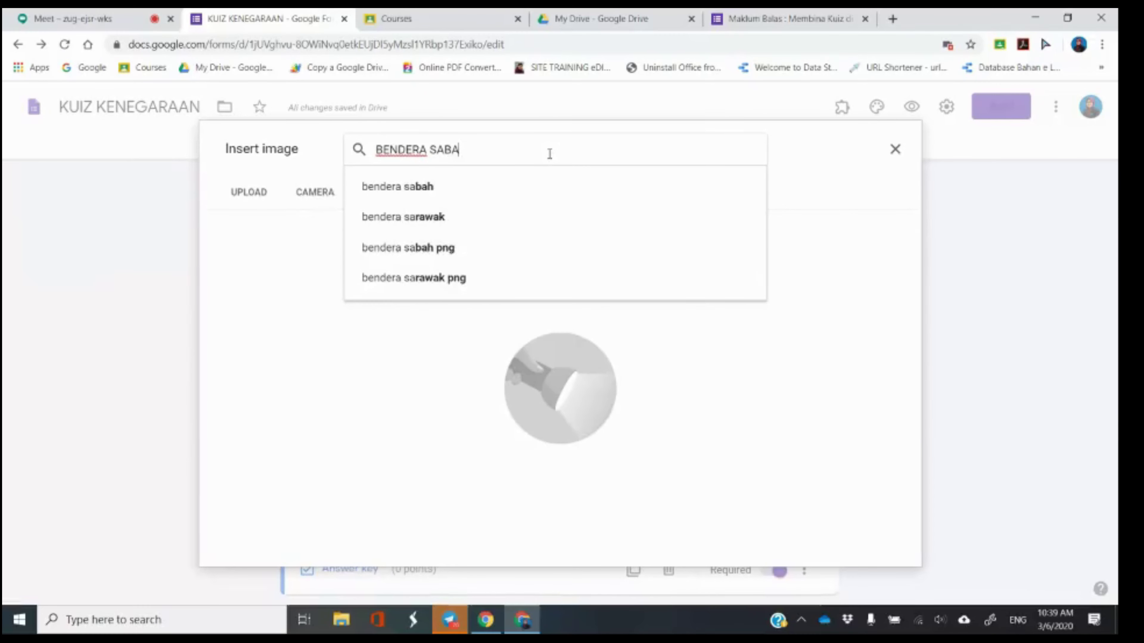
pyautogui.click(423, 189)
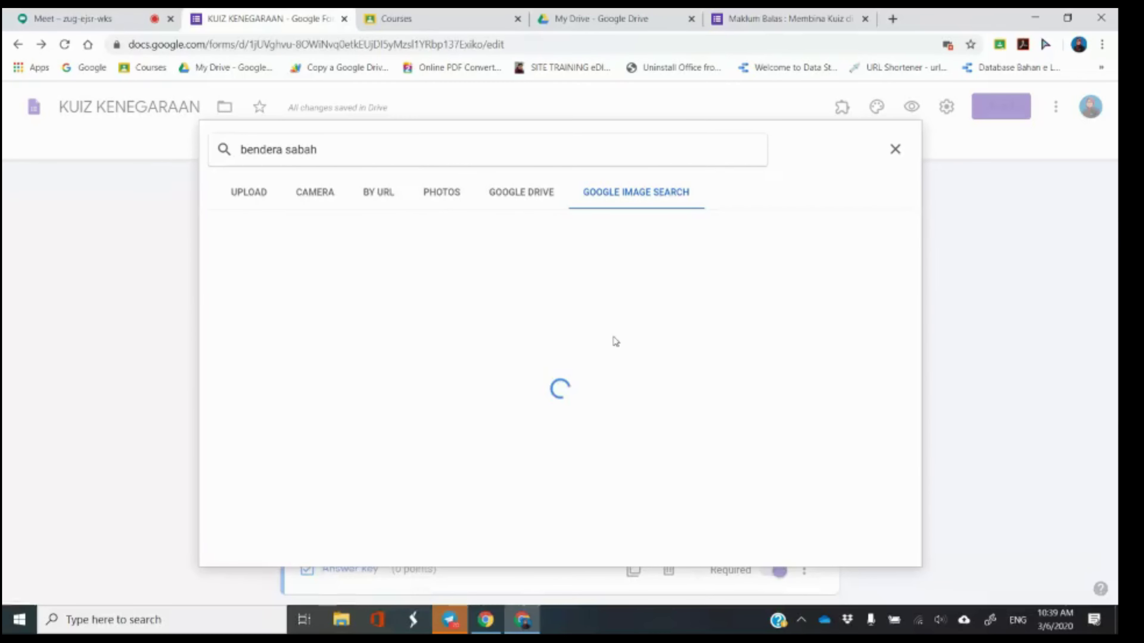
pyautogui.click(306, 266)
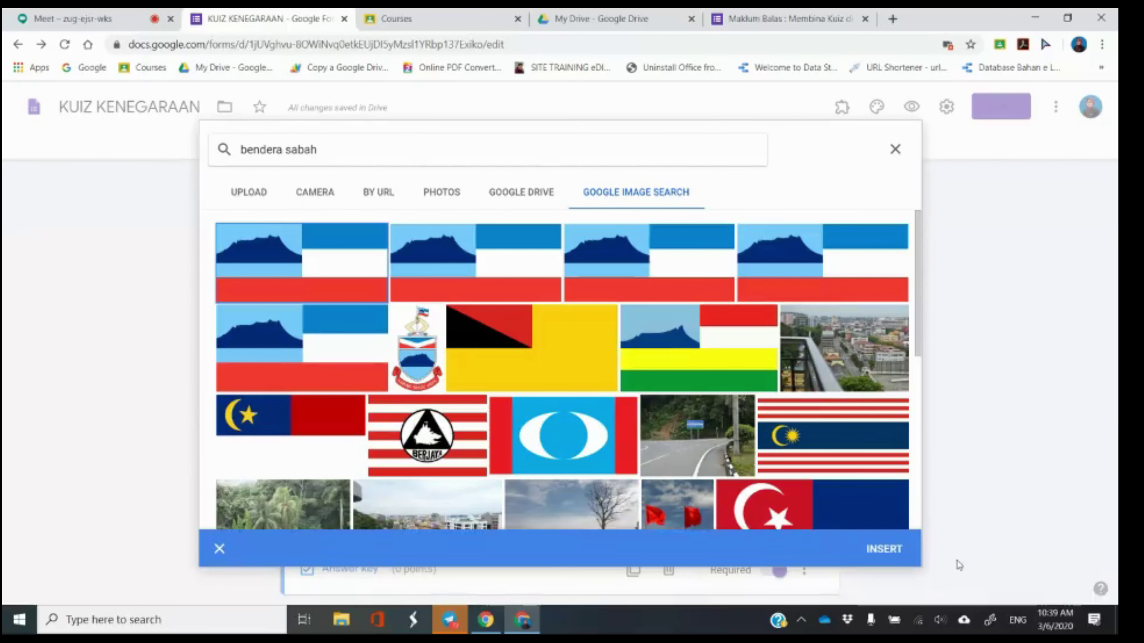
pyautogui.click(884, 550)
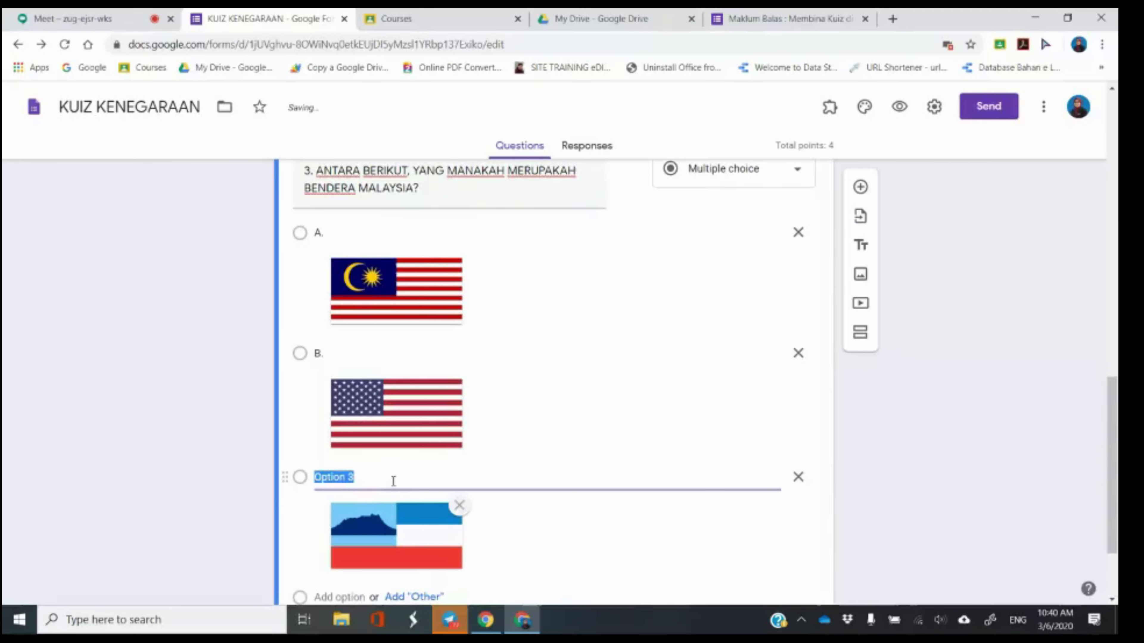
pyautogui.write('C.')
pyautogui.click(164, 400)
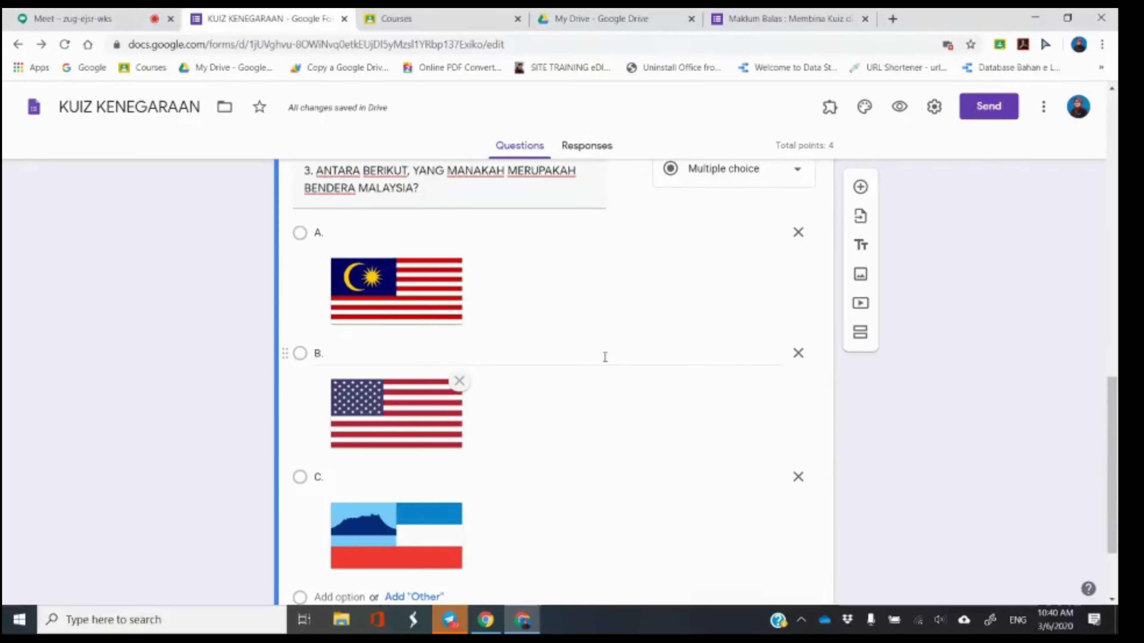
pyautogui.scroll(-3, 396, 428)
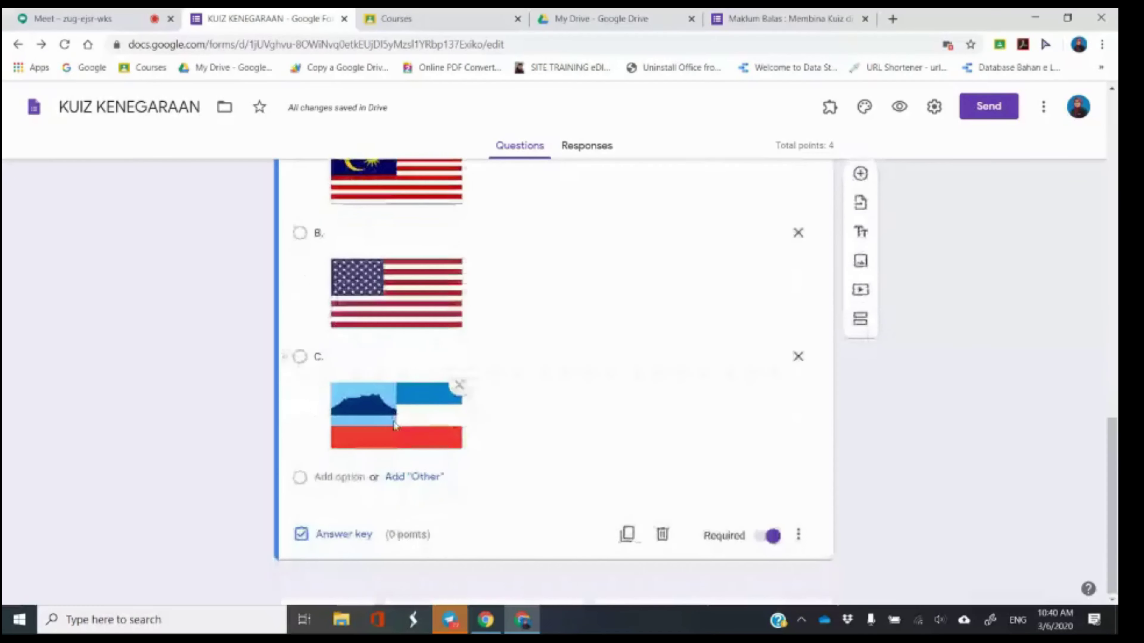
# In question 3's answer key, mark choice A (Malaysian flag) correct and set it to 1 point.
pyautogui.click(345, 535)
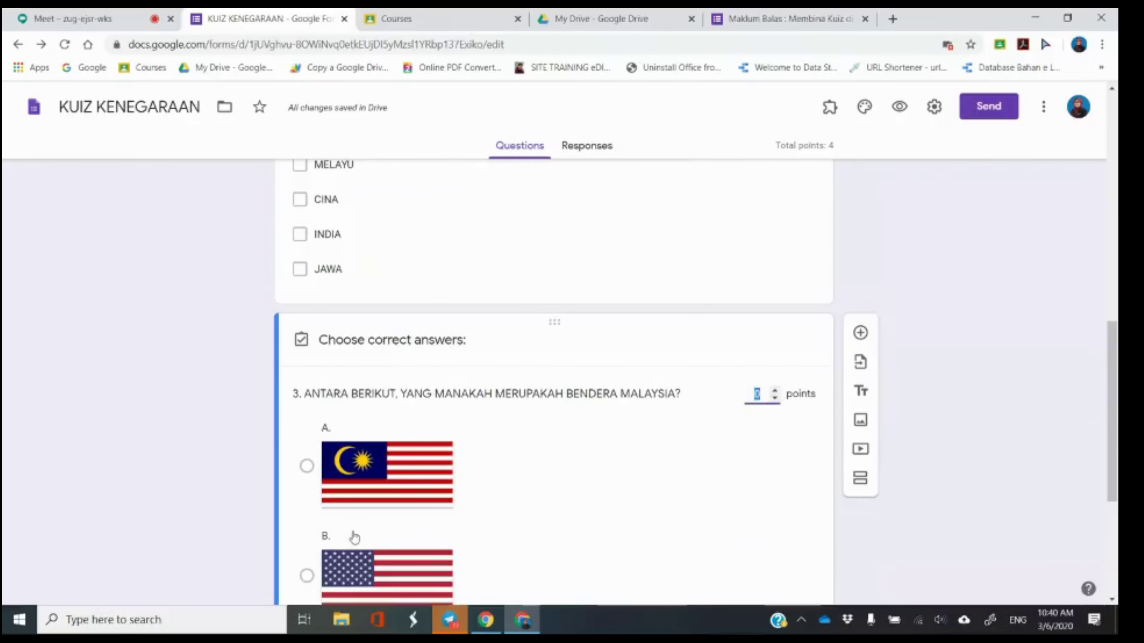
pyautogui.scroll(-3, 496, 477)
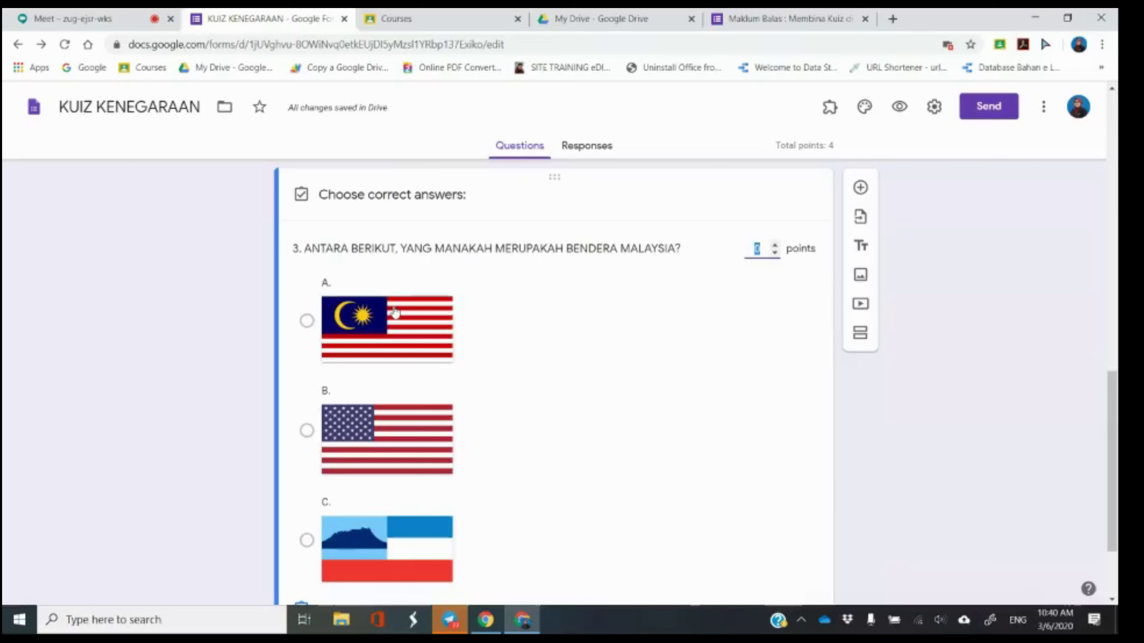
pyautogui.click(395, 311)
pyautogui.click(760, 248)
pyautogui.write('1')
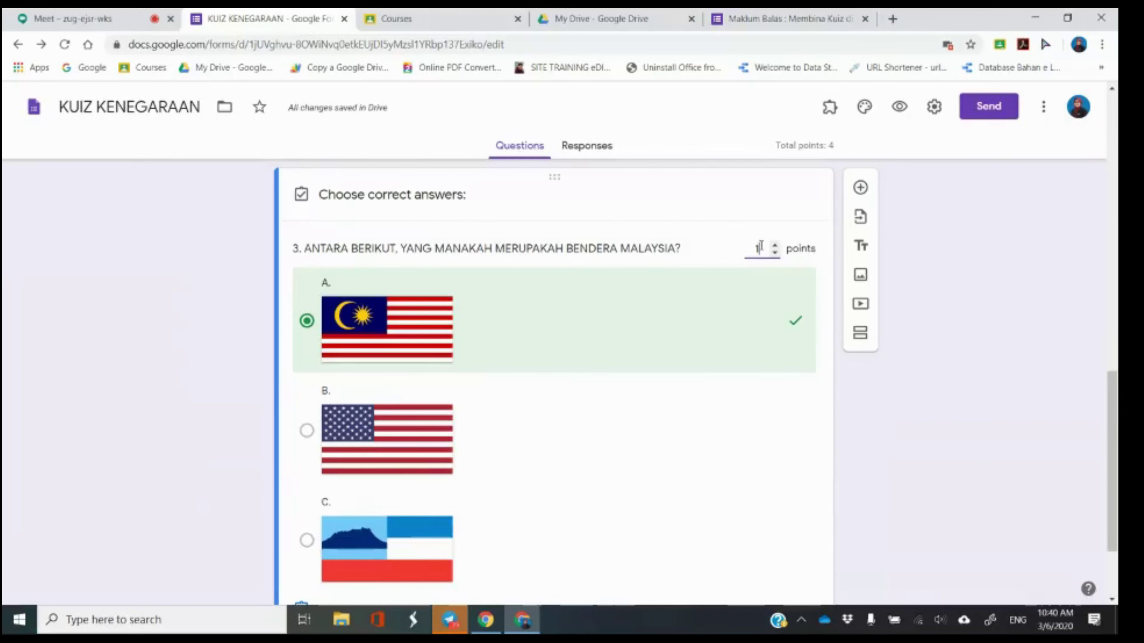
pyautogui.scroll(-2, 760, 336)
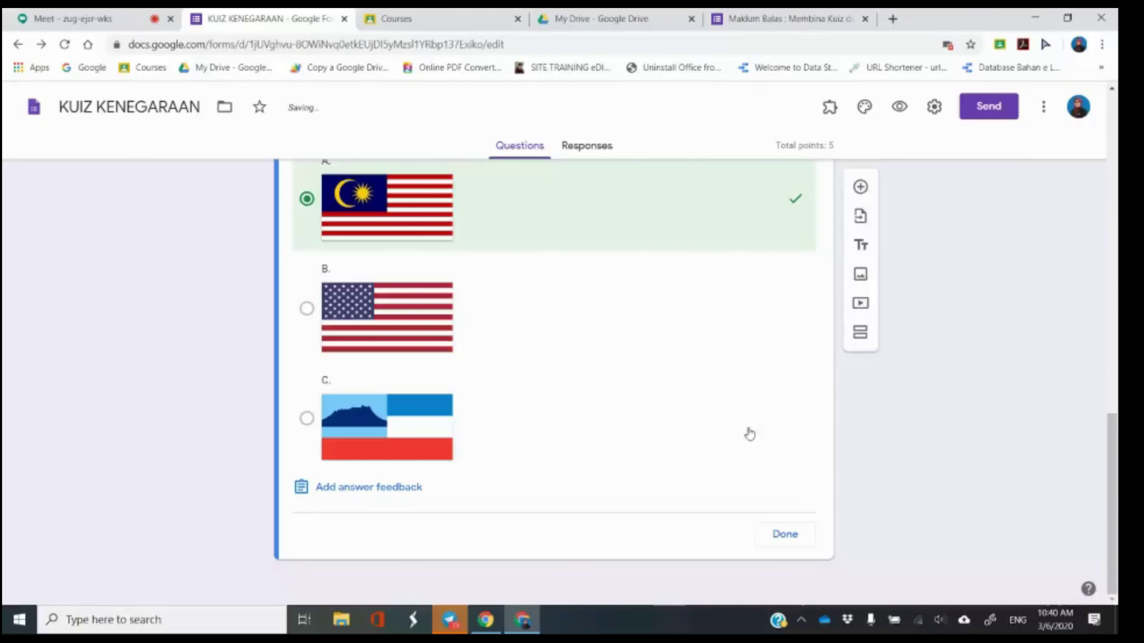
pyautogui.click(786, 540)
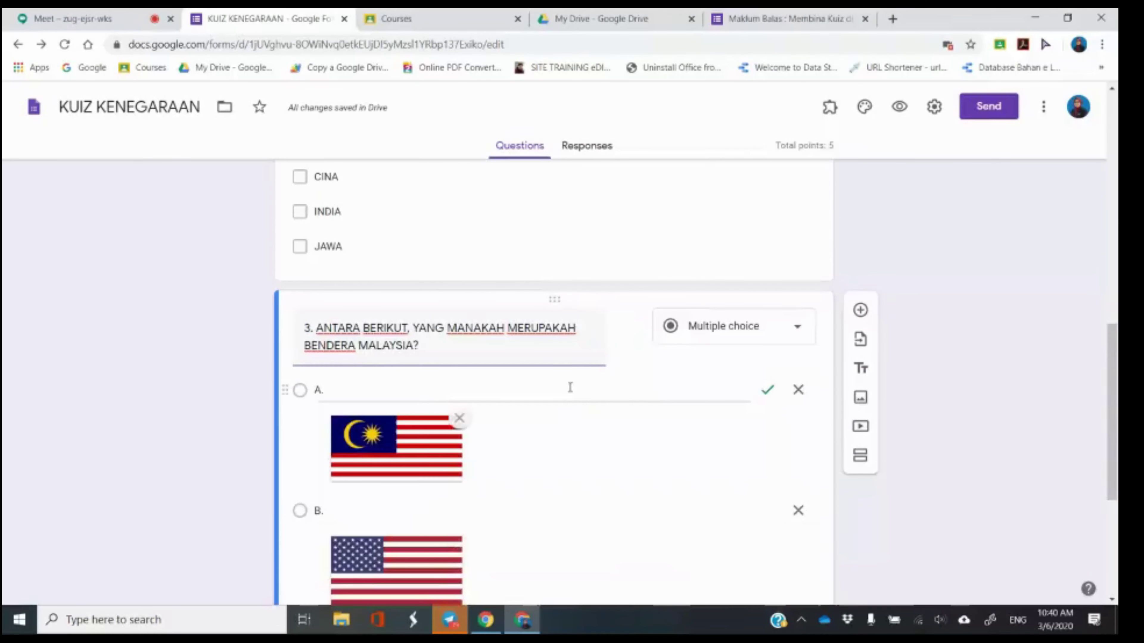
pyautogui.scroll(-3, 628, 471)
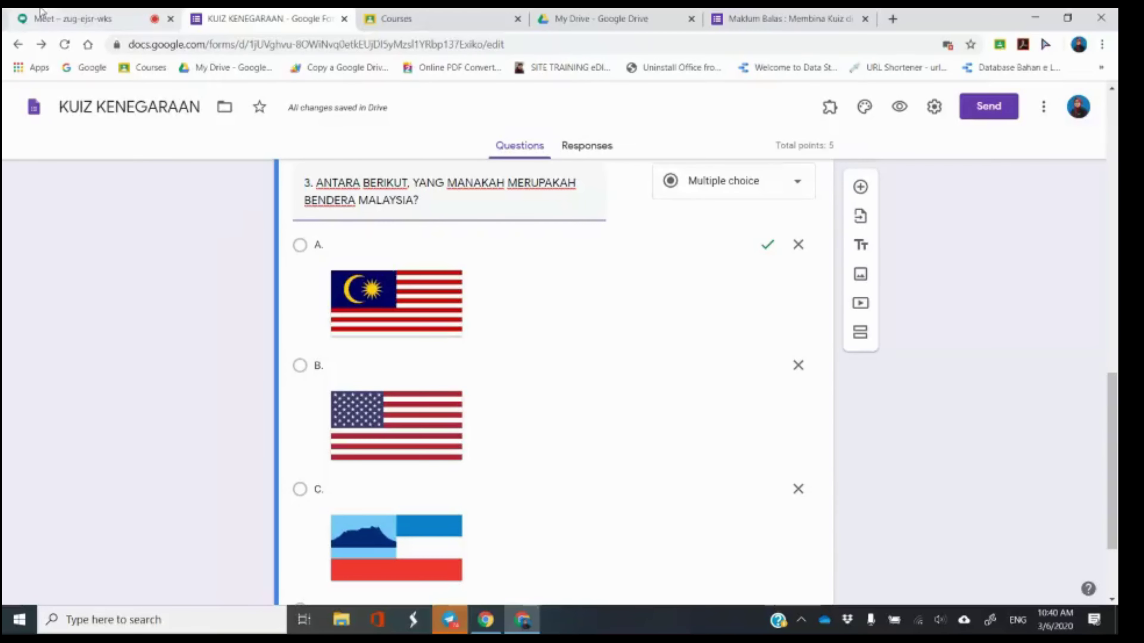
pyautogui.click(42, 18)
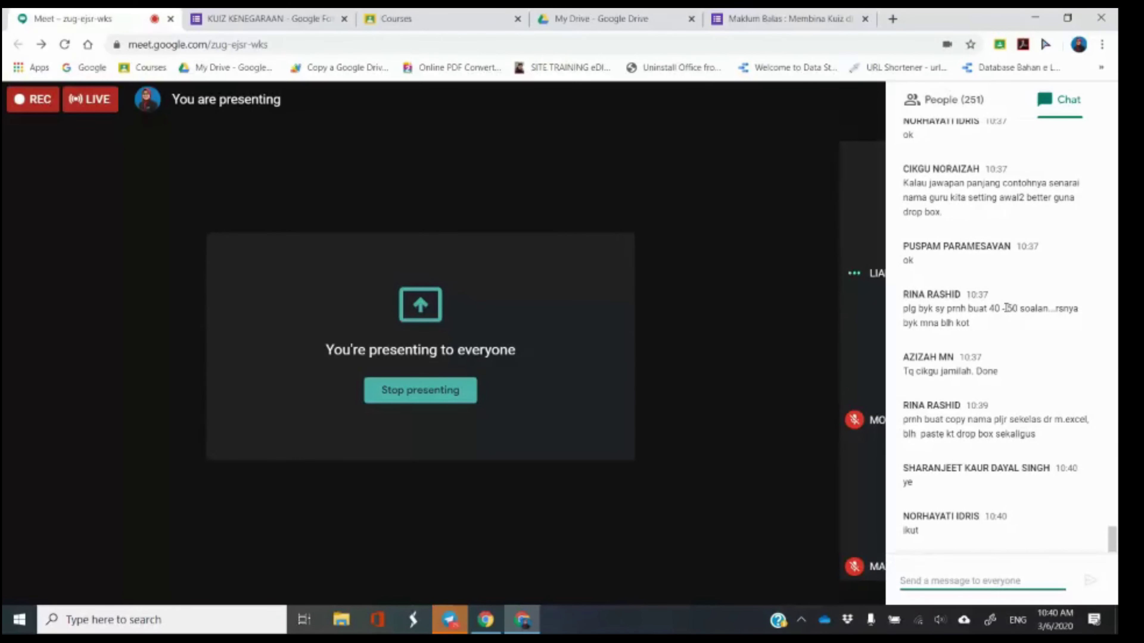
pyautogui.scroll(2, 1005, 308)
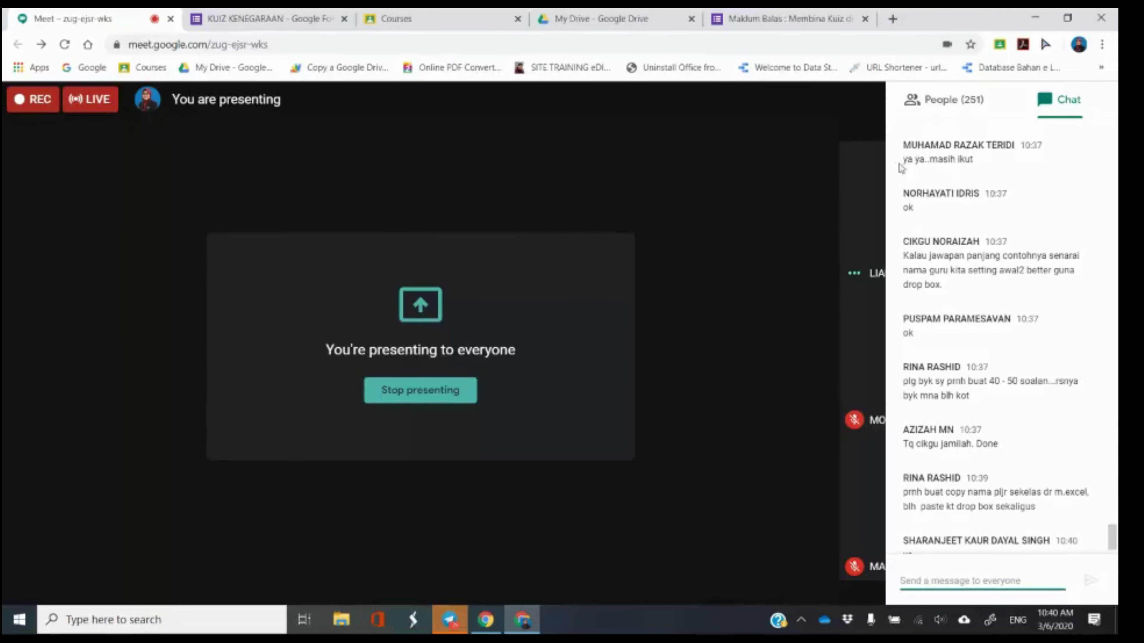
pyautogui.click(261, 19)
pyautogui.scroll(-3, 638, 472)
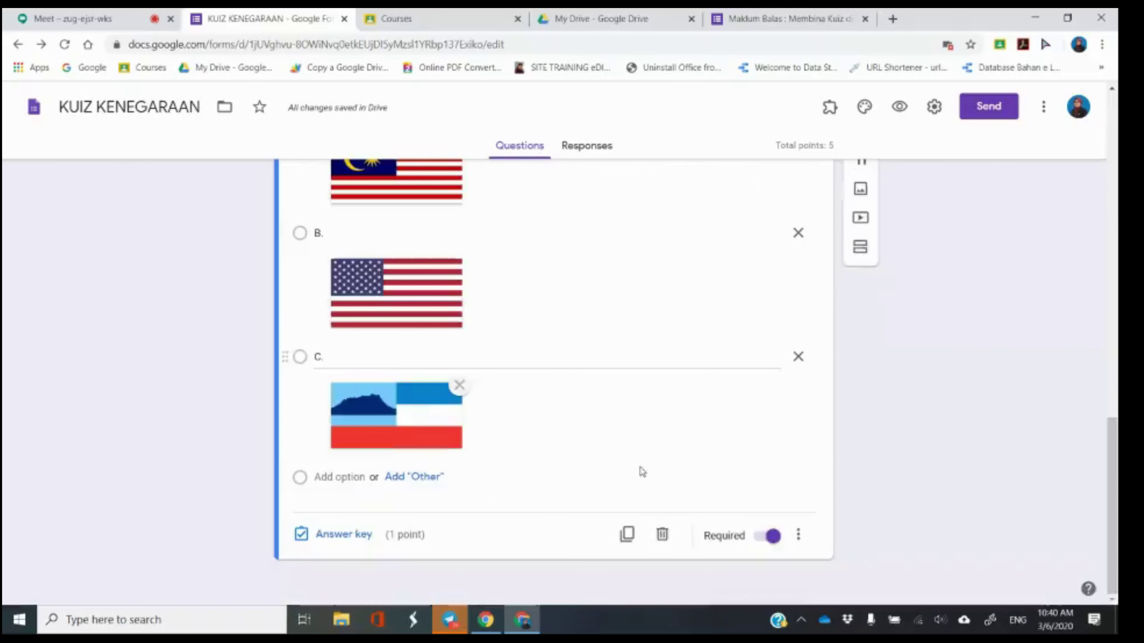
# Reopen question 3's answer key twice to check choice A is keyed, closing it each time.
pyautogui.click(350, 535)
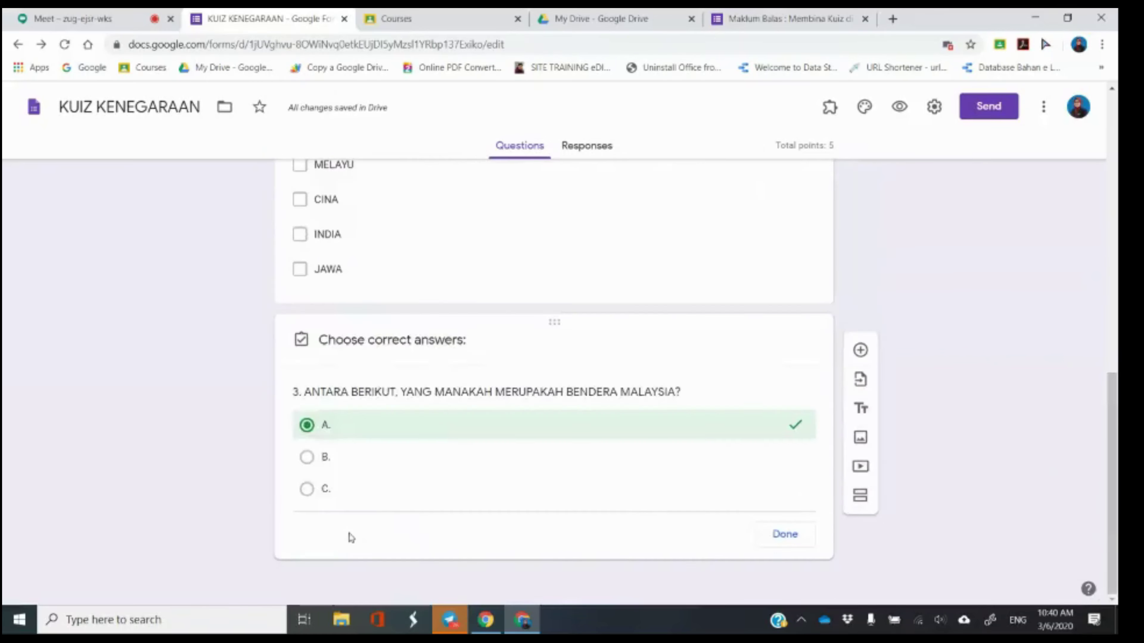
pyautogui.scroll(-5, 792, 541)
pyautogui.scroll(-1, 786, 543)
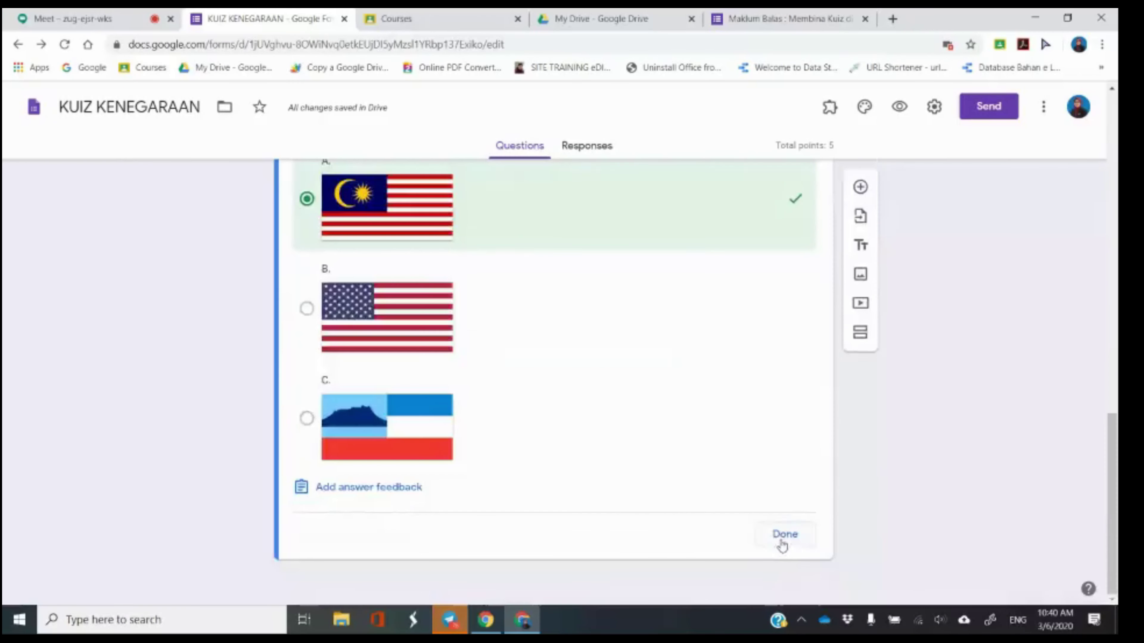
pyautogui.click(783, 544)
pyautogui.scroll(-6, 568, 419)
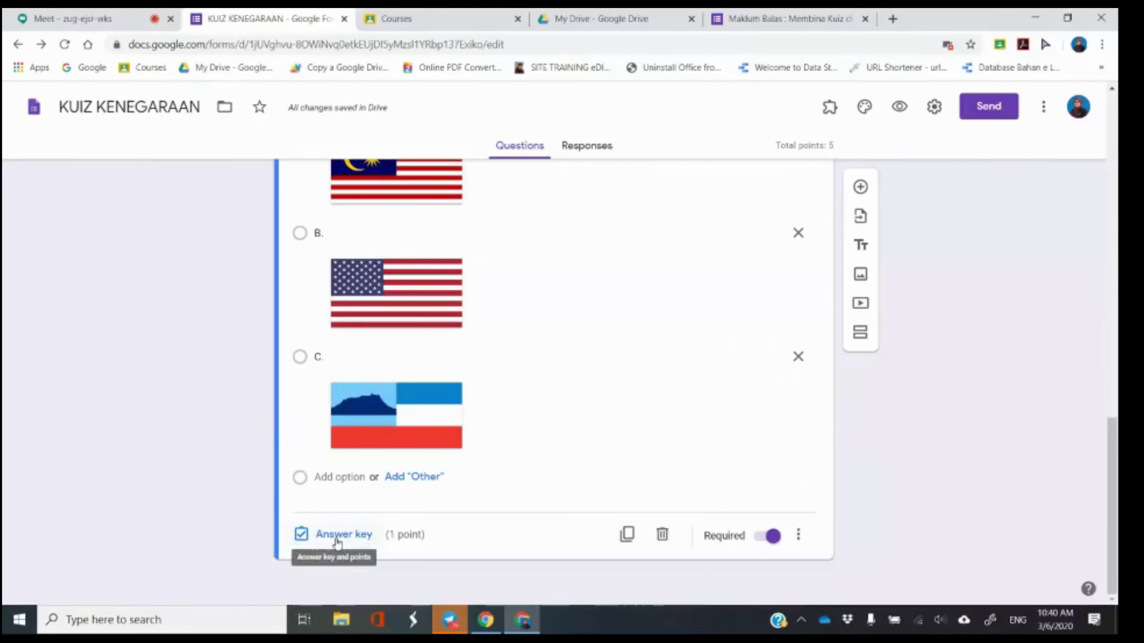
pyautogui.click(338, 540)
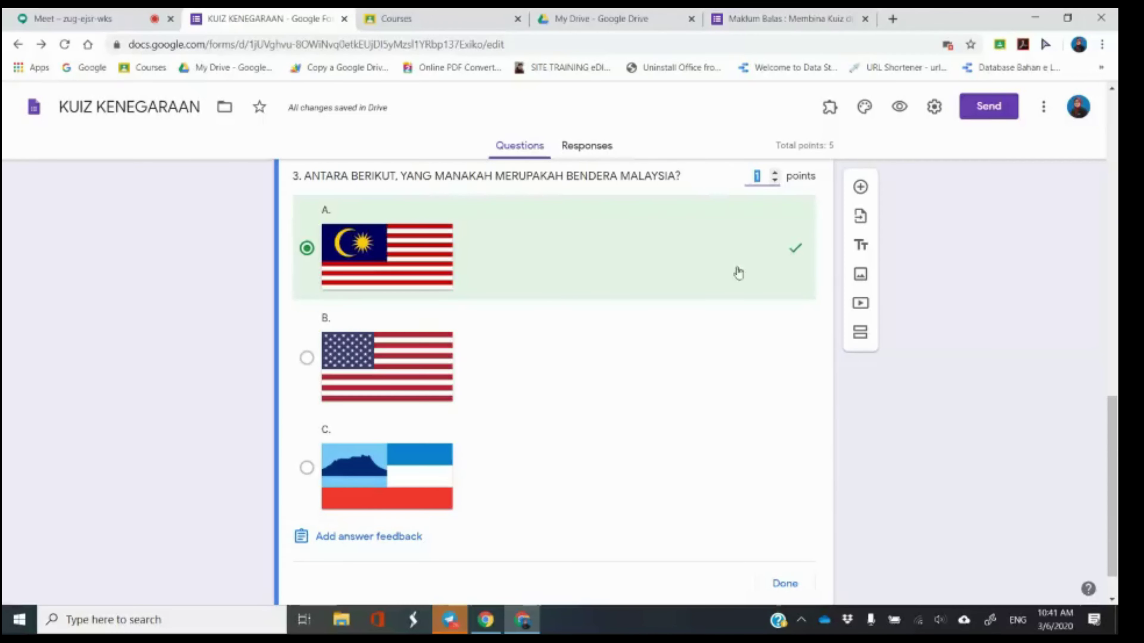
pyautogui.scroll(-1, 797, 585)
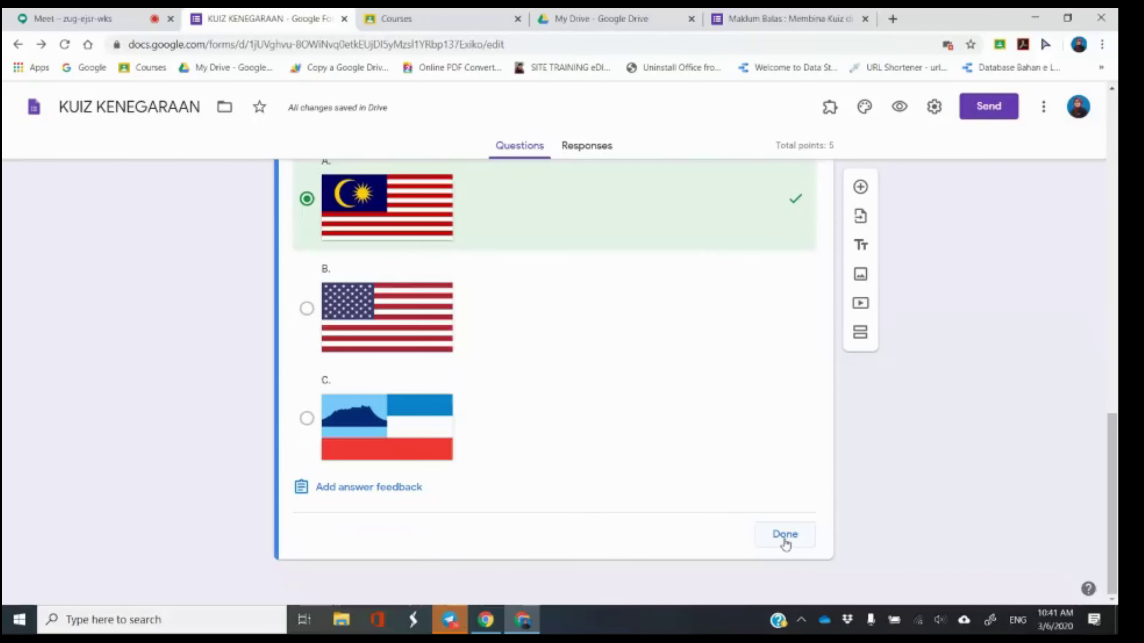
pyautogui.click(785, 543)
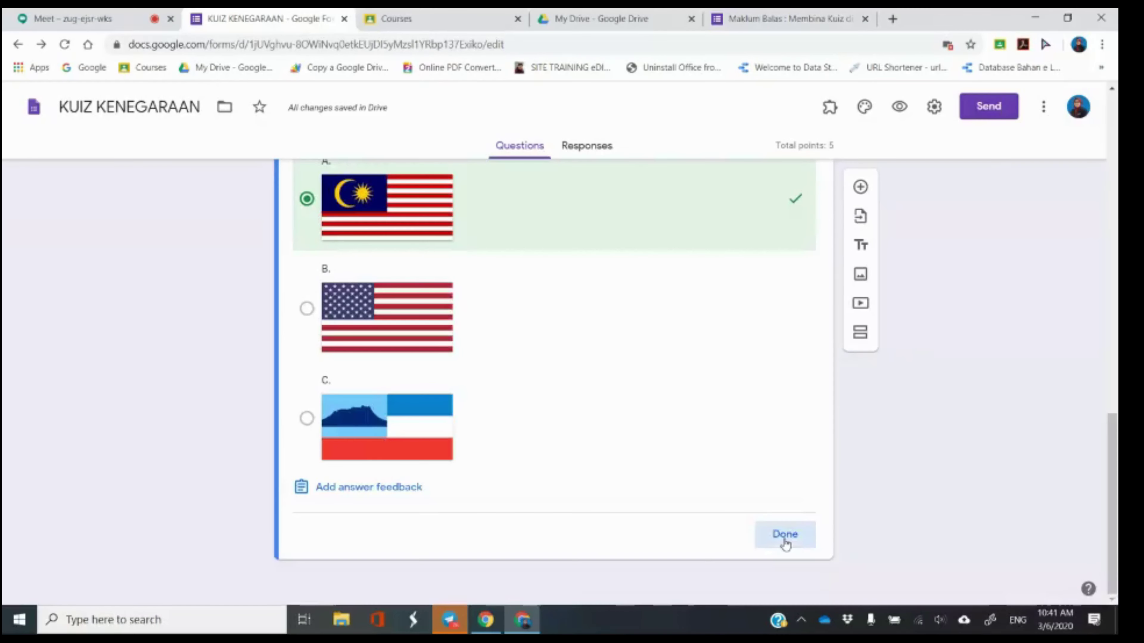
pyautogui.scroll(-1, 719, 490)
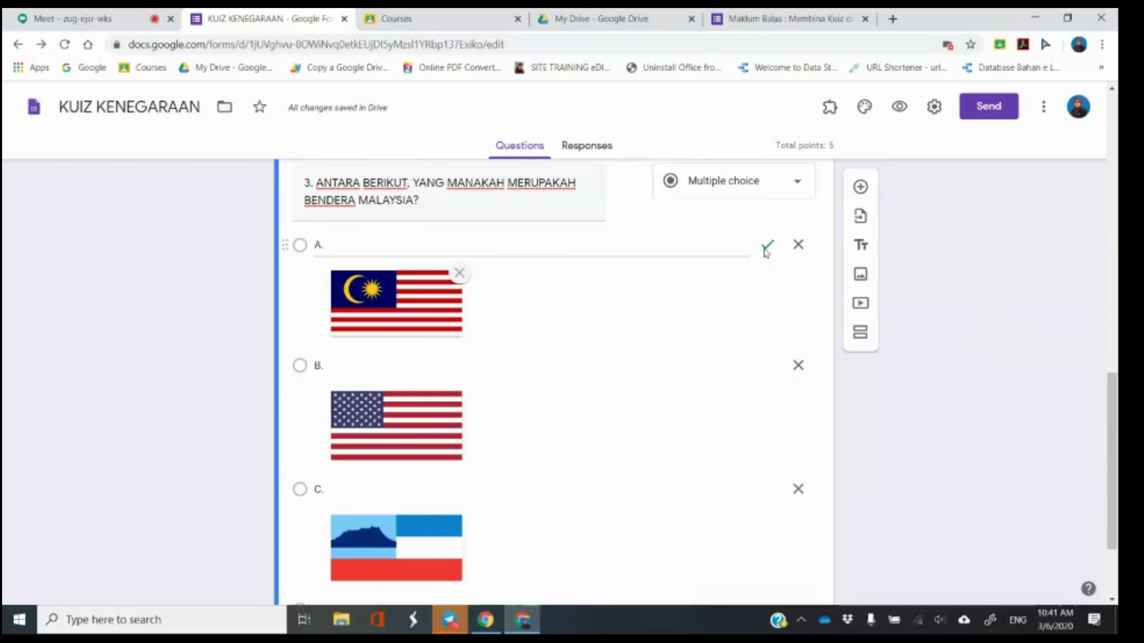
pyautogui.scroll(-3, 652, 401)
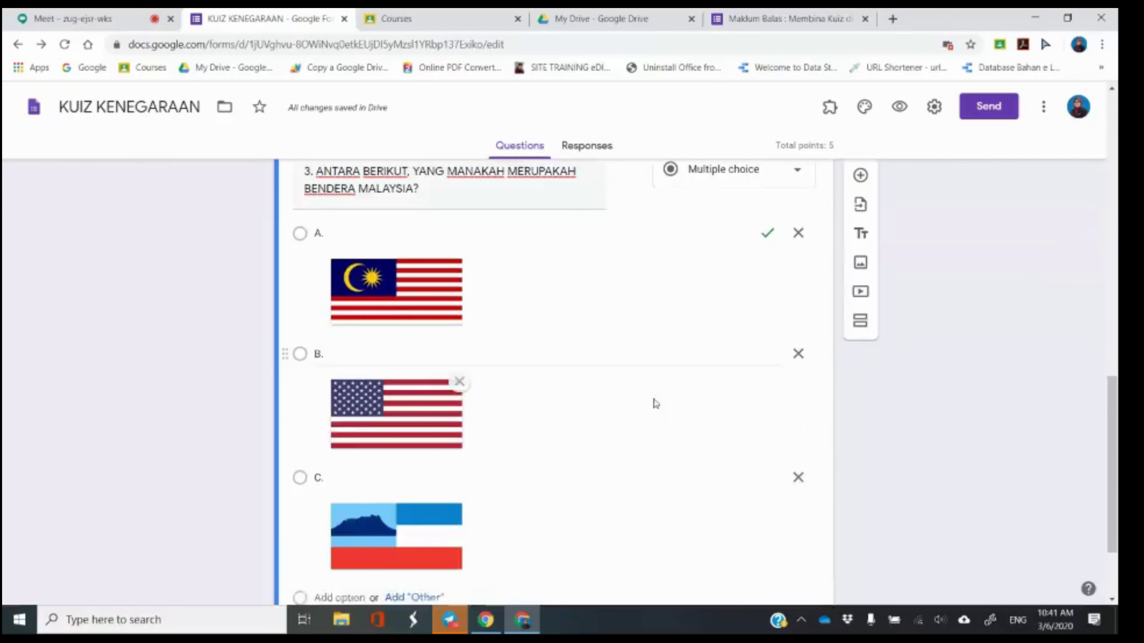
# Glance at the Meet presentation, return to the quiz editor, then go back to the meeting.
pyautogui.click(86, 14)
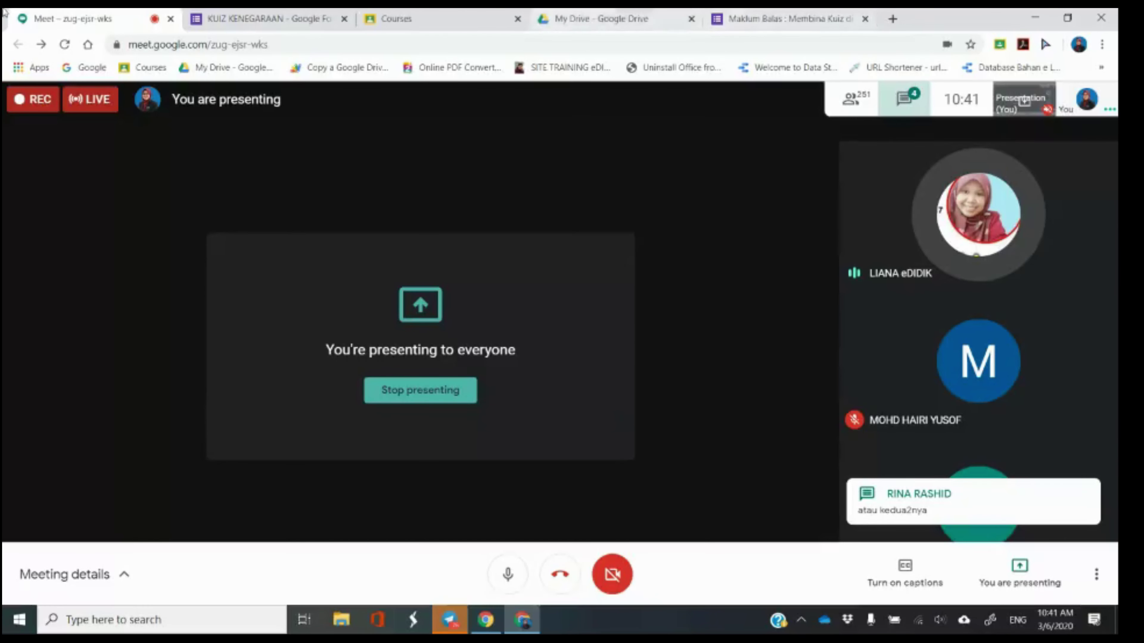
pyautogui.click(240, 17)
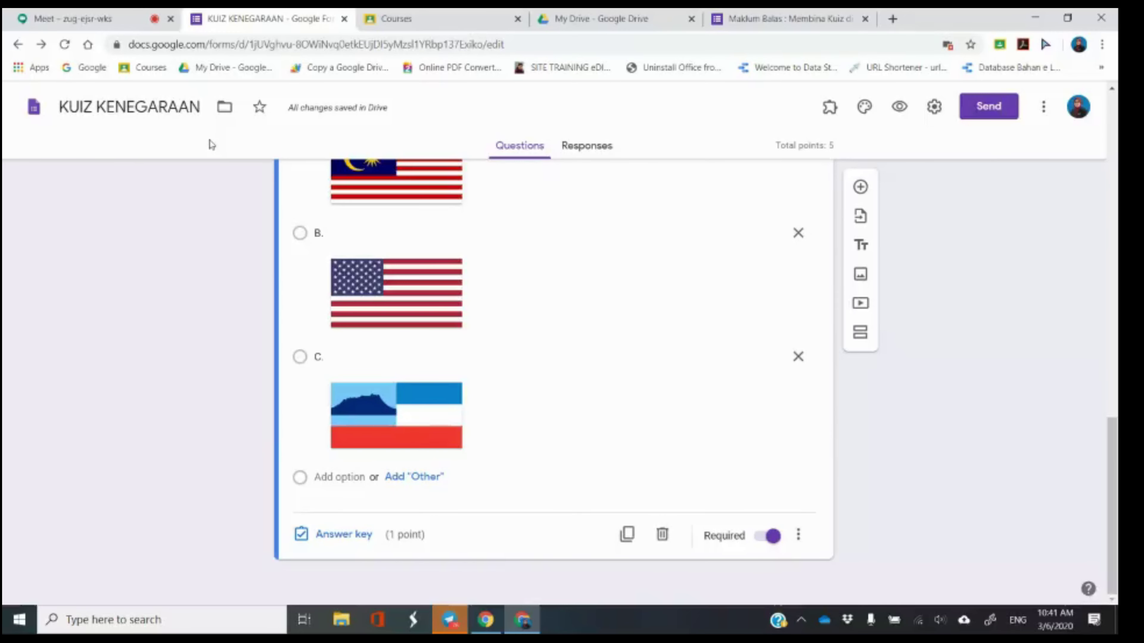
pyautogui.click(121, 21)
# Open the Meet chat panel beside the presentation and scroll through participants' messages.
pyautogui.click(906, 99)
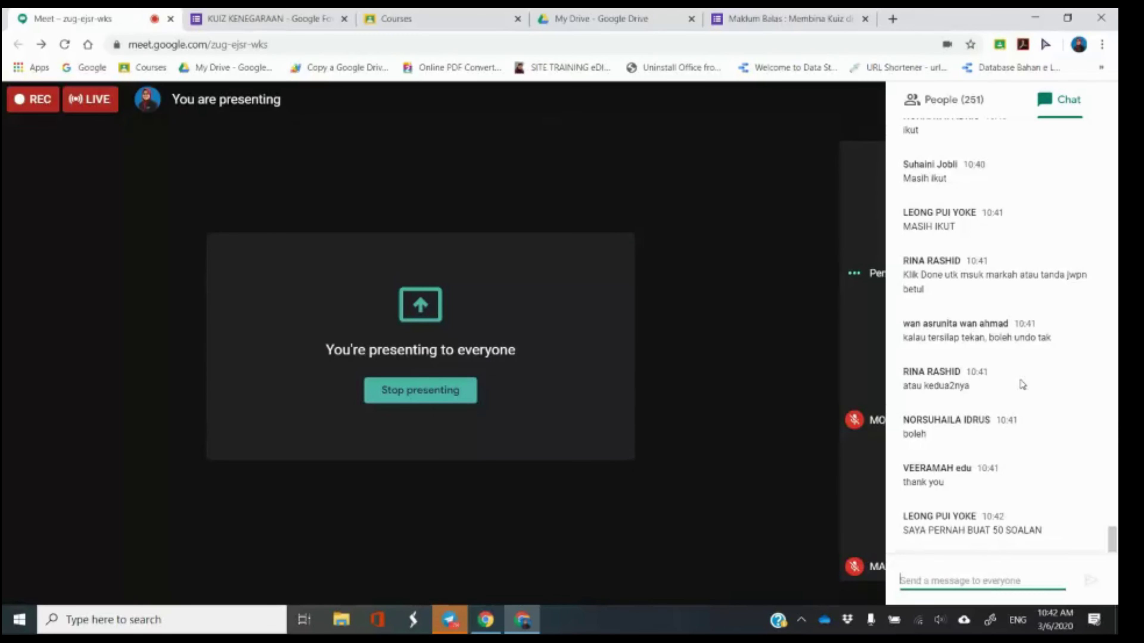
pyautogui.scroll(1, 1022, 385)
# Switch between the KUIZ KENEGARAAN editor and the Meet chat, ending back in the quiz editor.
pyautogui.scroll(-1, 1022, 383)
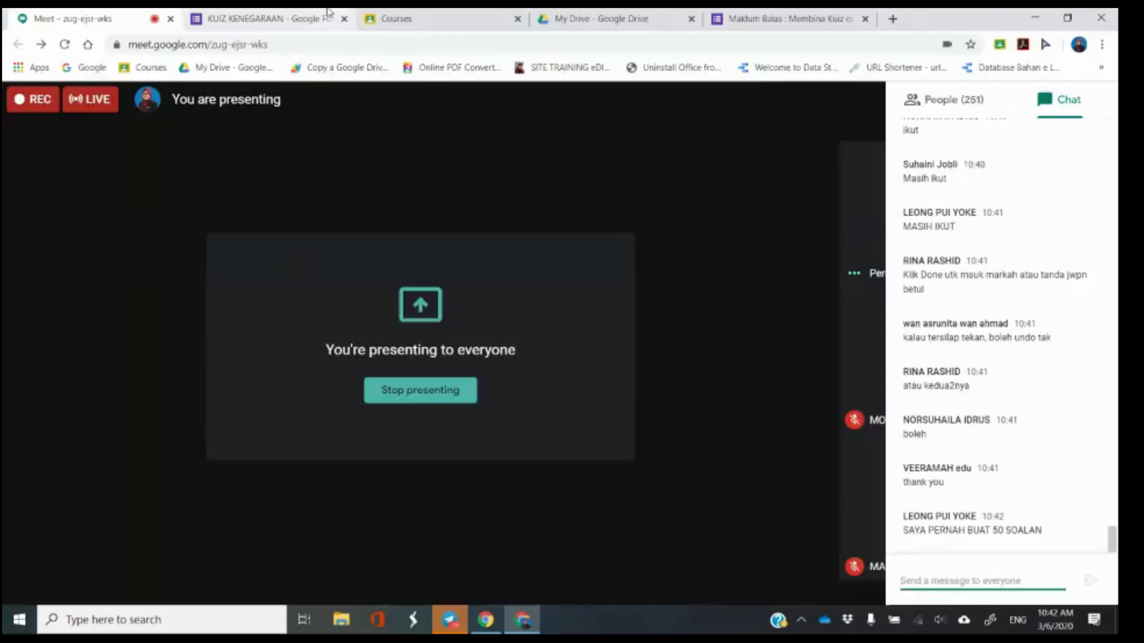
pyautogui.click(328, 11)
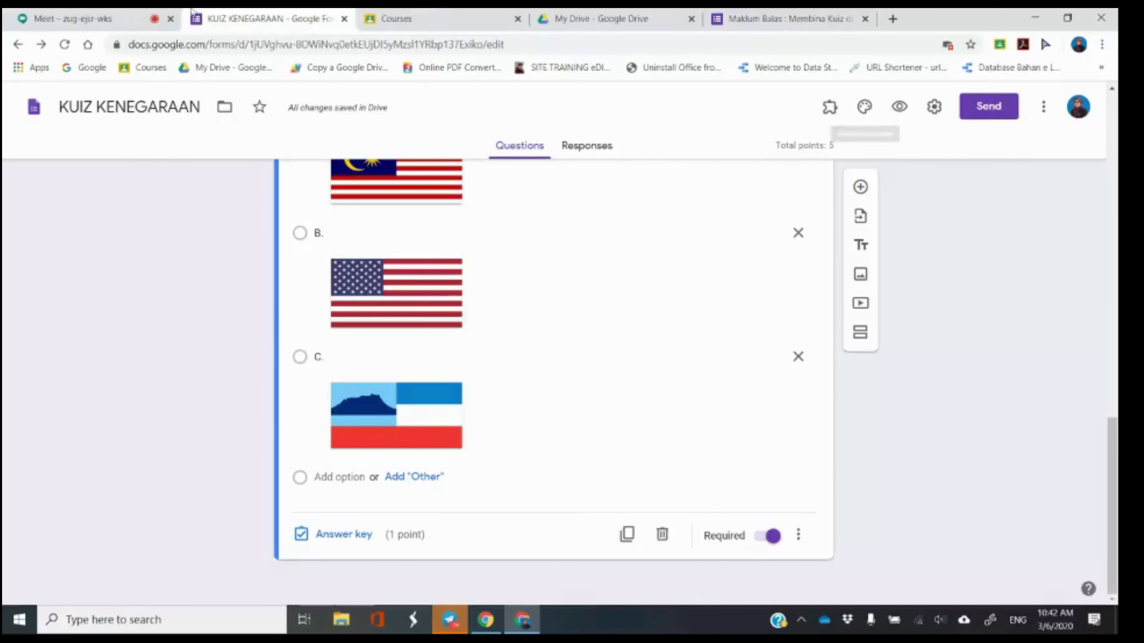
pyautogui.click(72, 18)
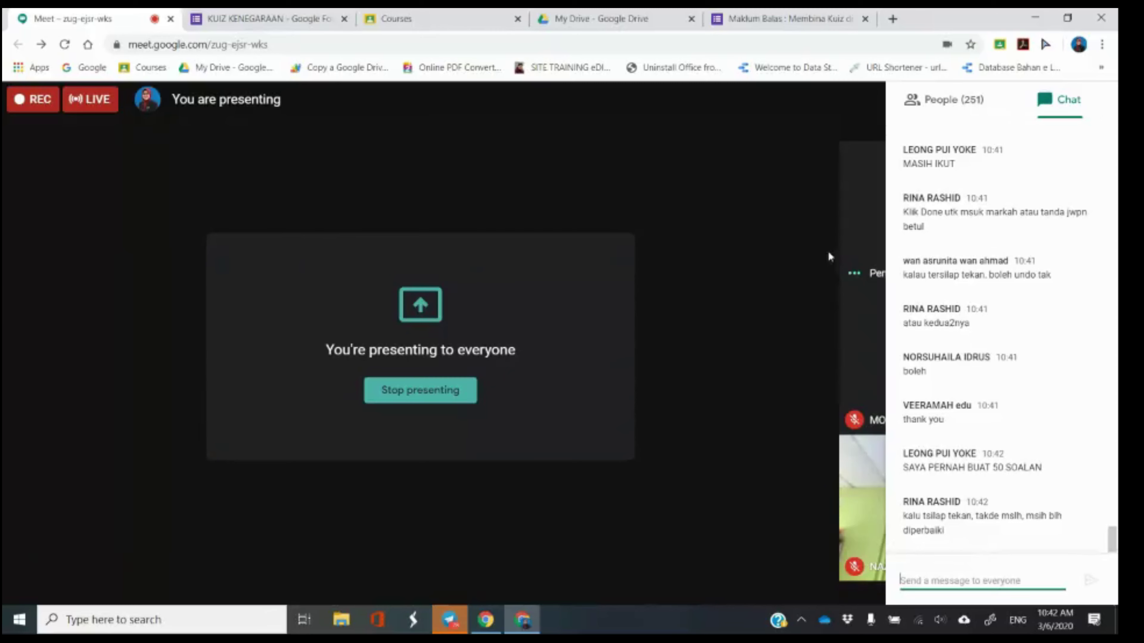
pyautogui.click(281, 19)
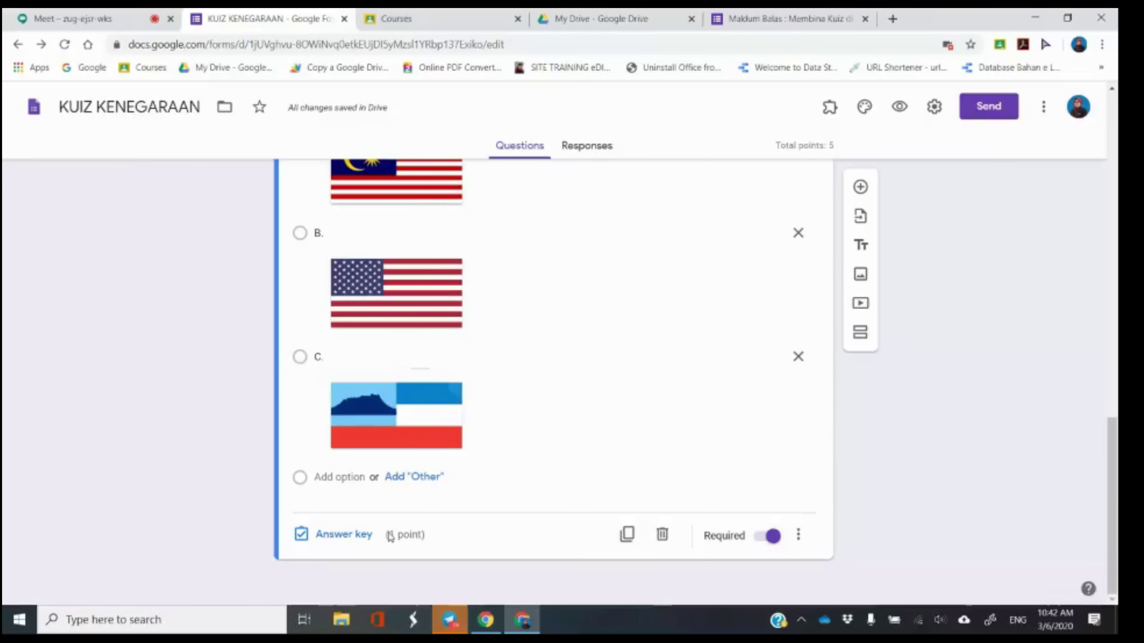
# Toggle question 3's answer key choices until only A, the Malaysian flag, is marked correct, and save.
pyautogui.click(348, 536)
pyautogui.scroll(-5, 572, 432)
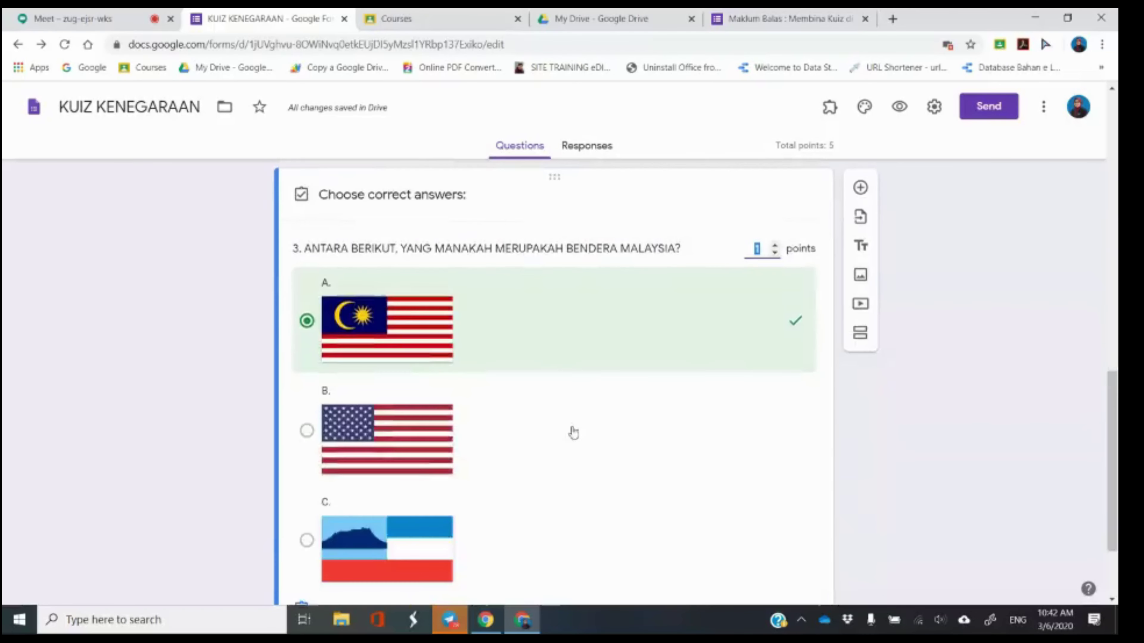
pyautogui.click(579, 245)
pyautogui.scroll(1, 558, 320)
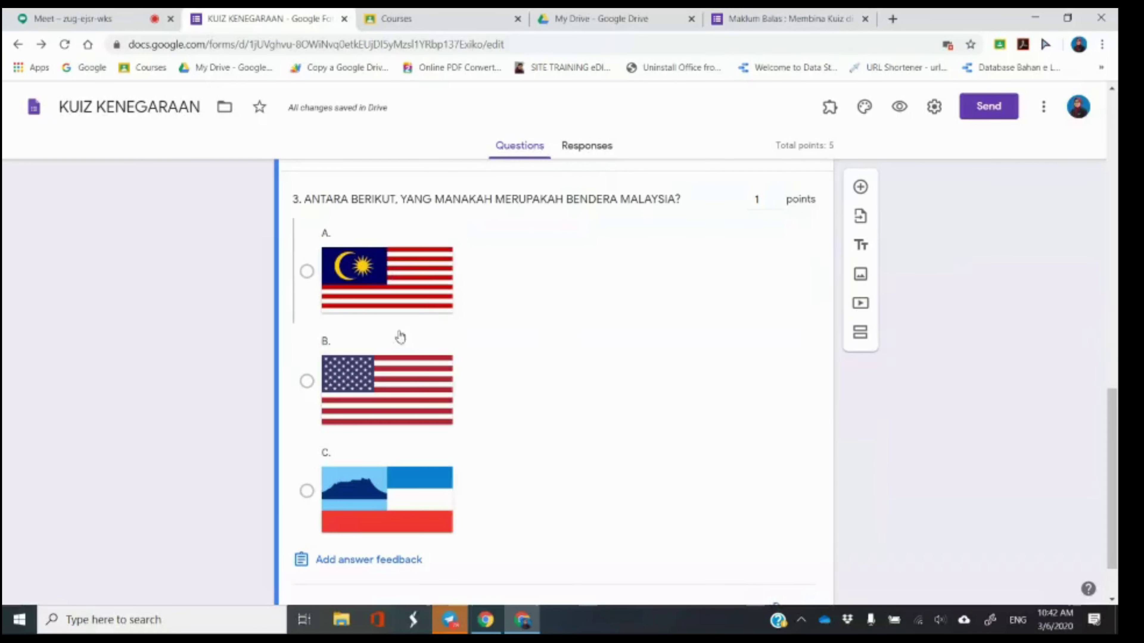
pyautogui.click(403, 395)
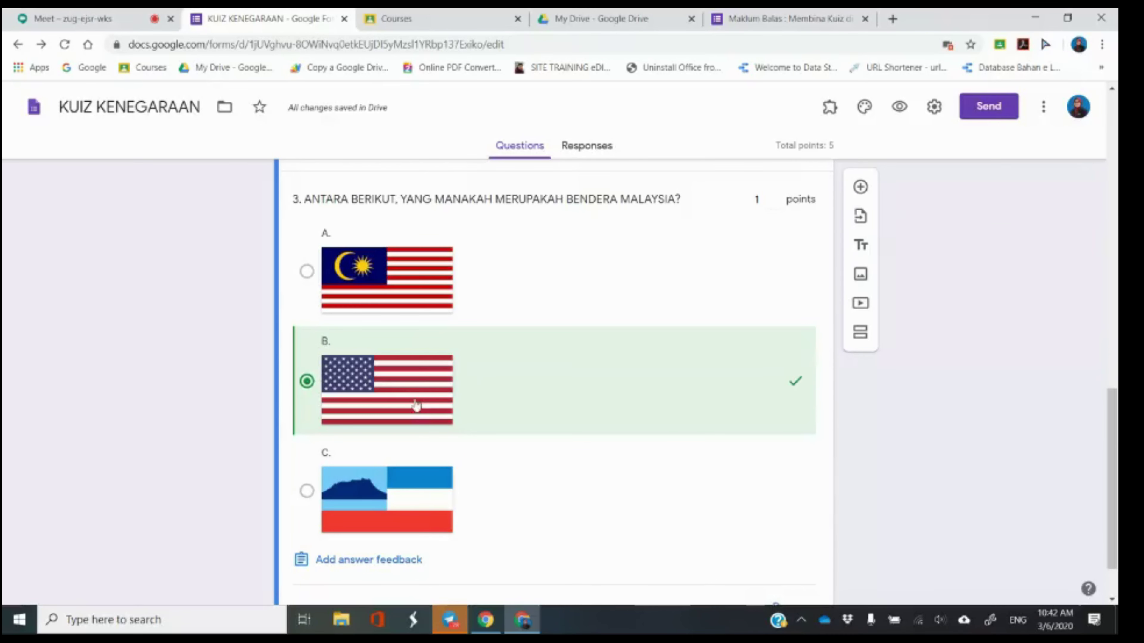
pyautogui.click(412, 399)
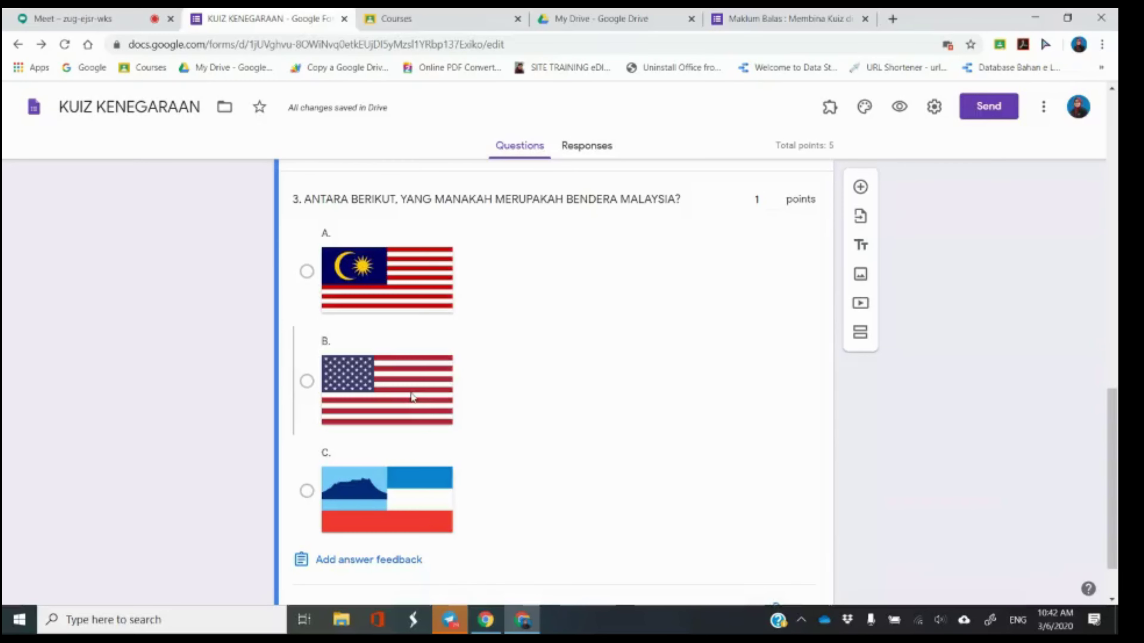
pyautogui.click(412, 398)
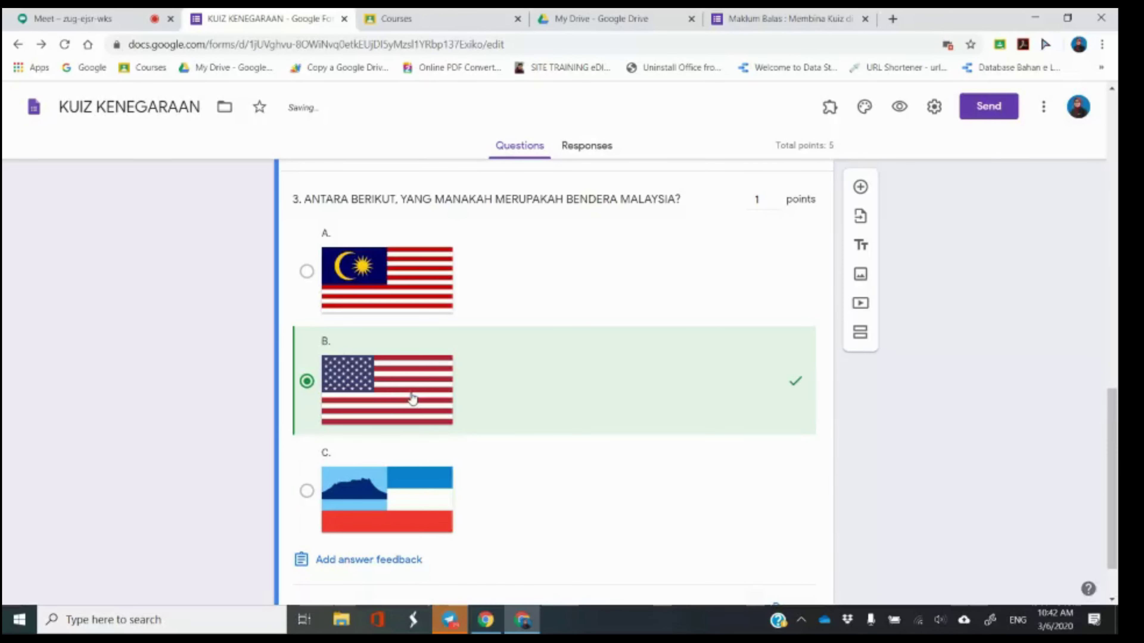
pyautogui.click(414, 368)
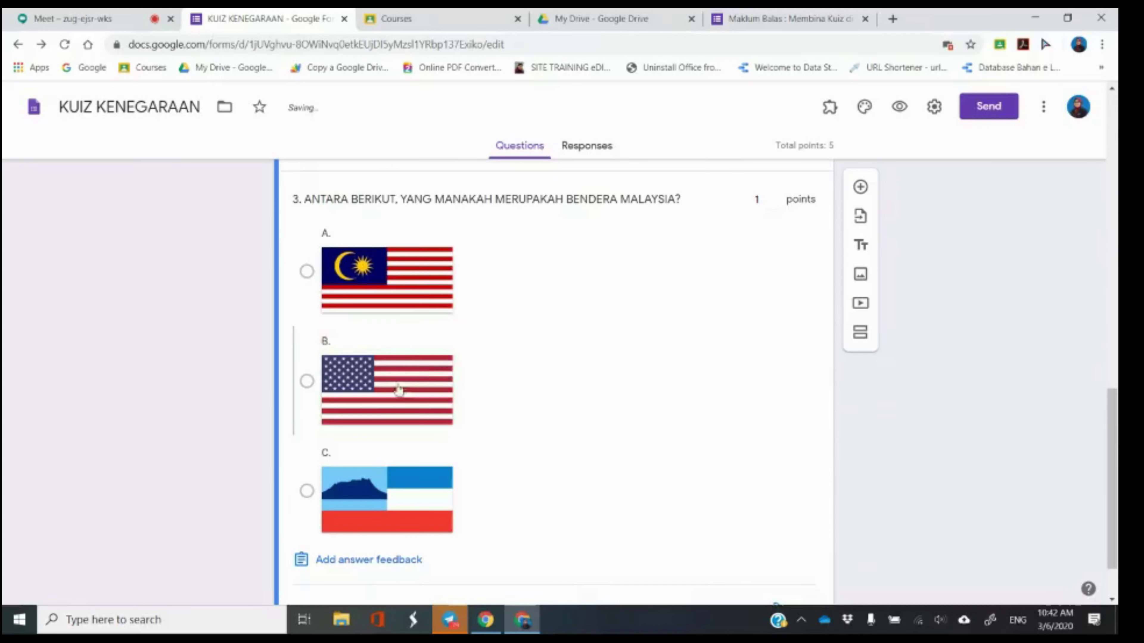
pyautogui.click(388, 287)
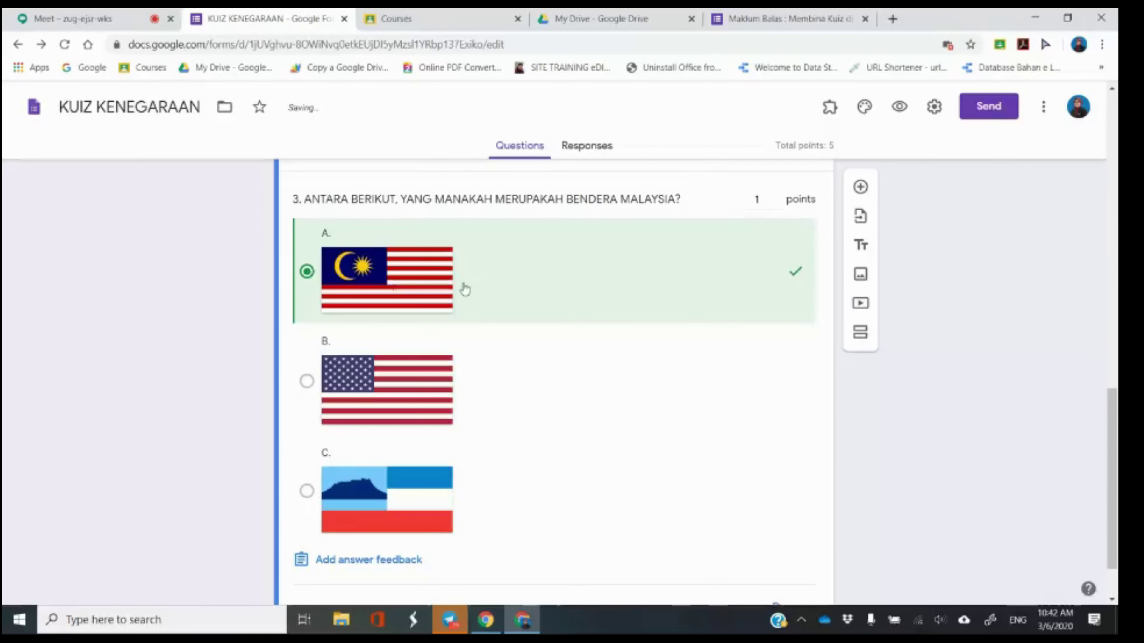
pyautogui.scroll(-1, 559, 310)
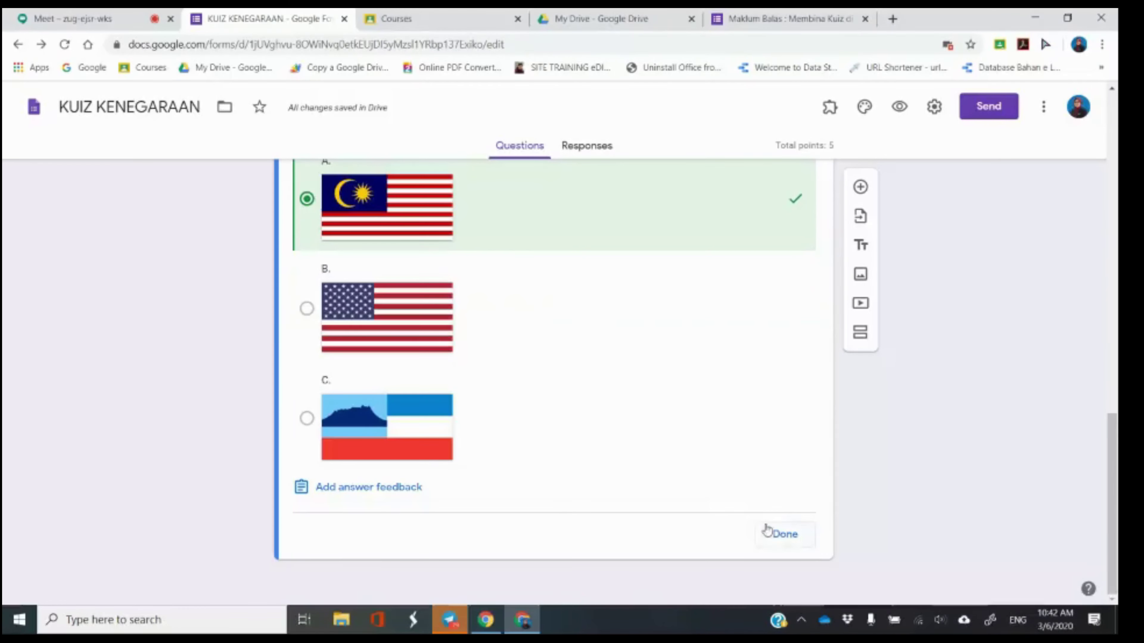
pyautogui.click(784, 536)
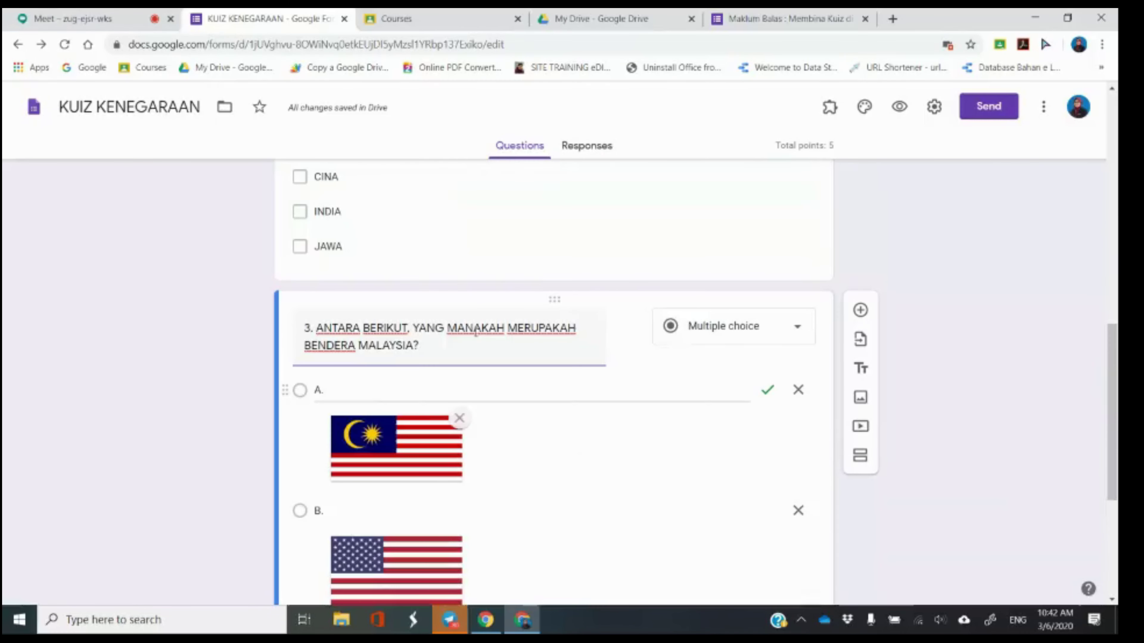
pyautogui.click(45, 13)
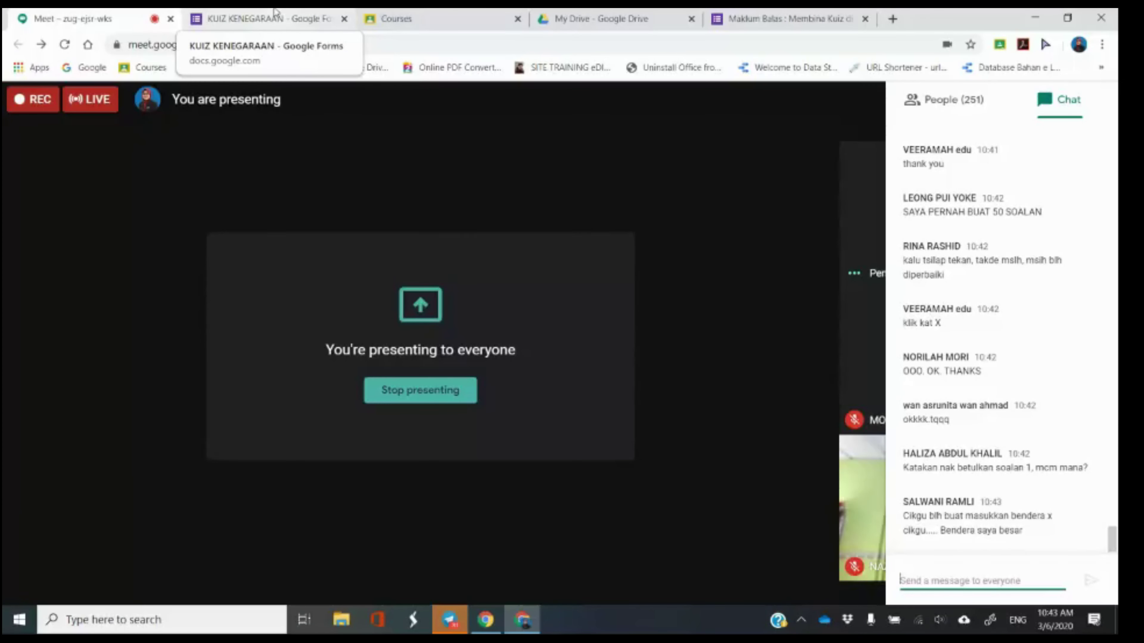
# Alternate between the Meet chat and the quiz editor several times, ending in the form editor.
pyautogui.click(276, 12)
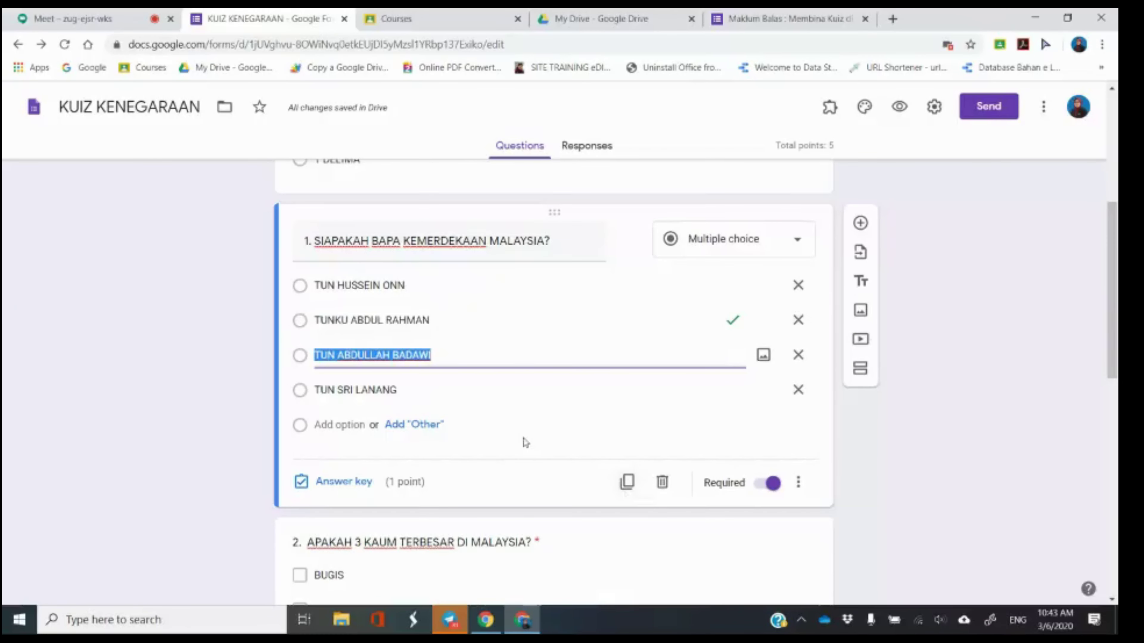
pyautogui.click(77, 12)
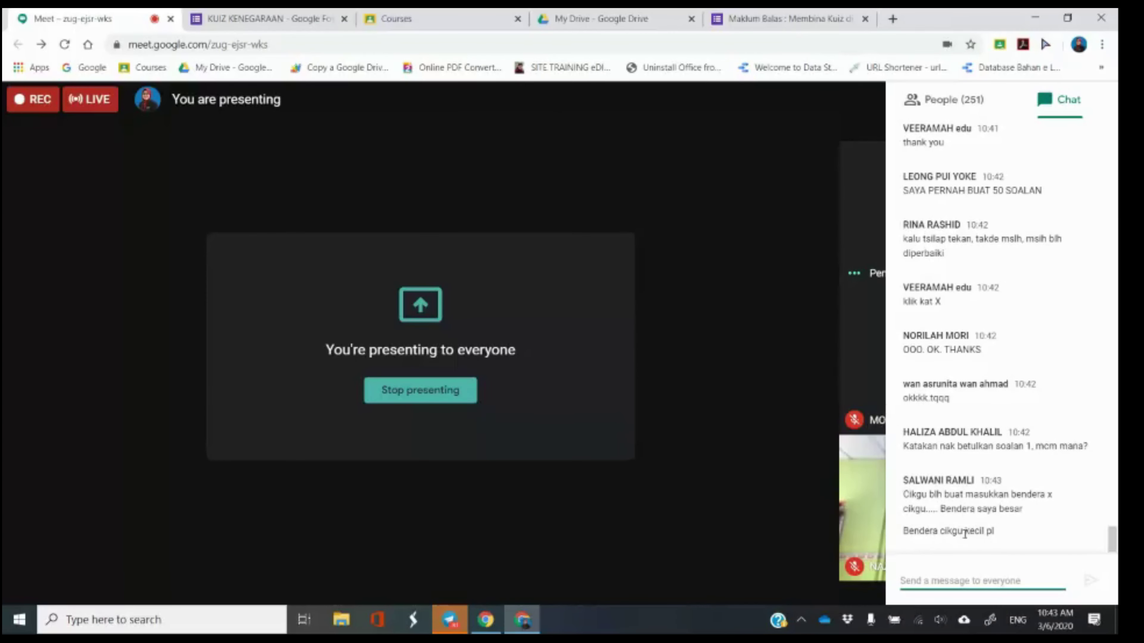
pyautogui.click(270, 16)
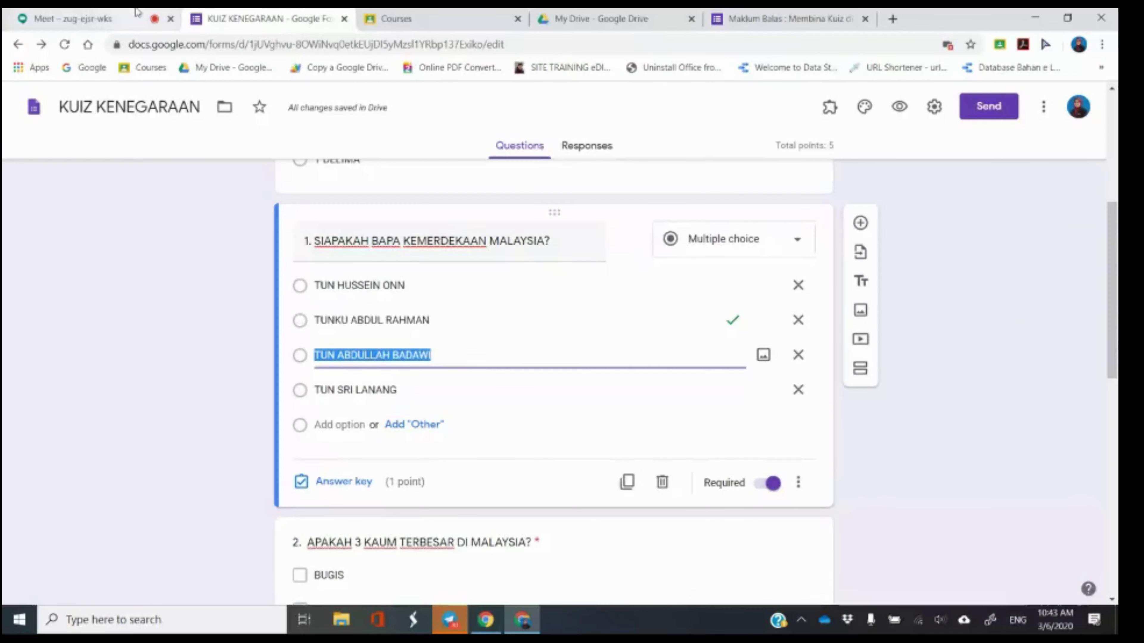
pyautogui.click(137, 13)
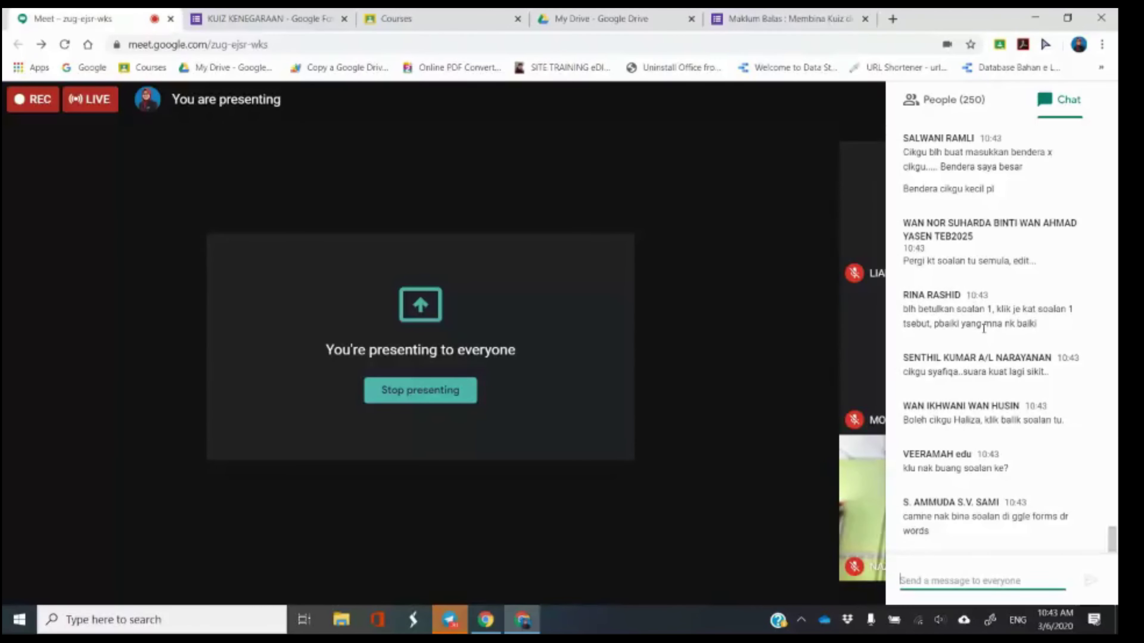
pyautogui.click(262, 19)
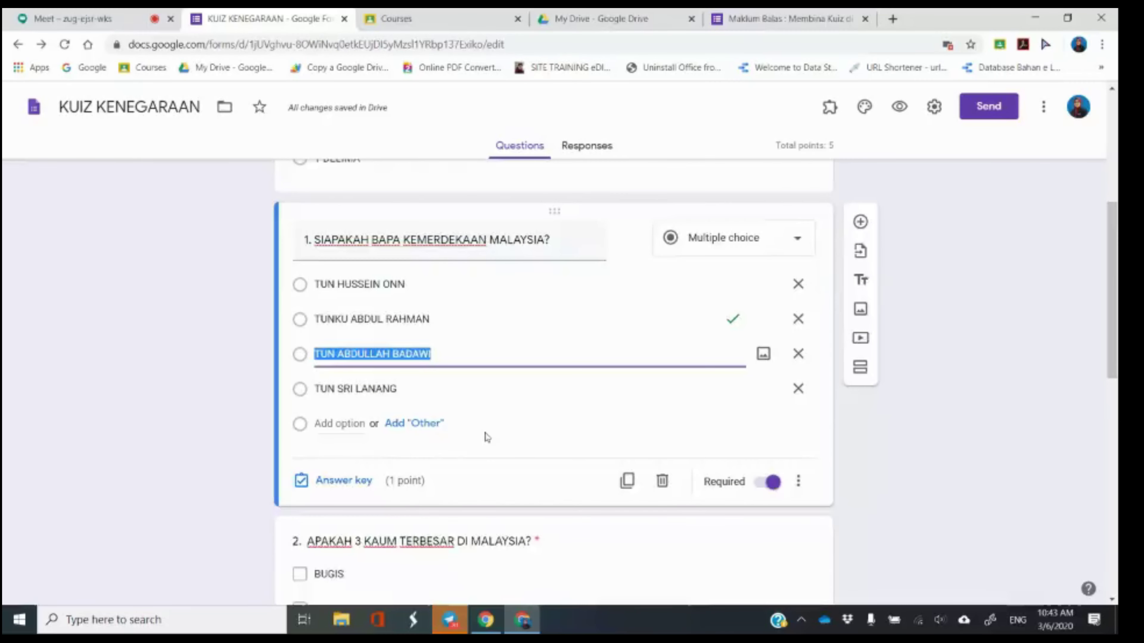
pyautogui.scroll(-5, 478, 468)
# Select question 2, then question 1, leaving its TUN HUSSEIN ONN option unchanged.
pyautogui.scroll(1, 508, 360)
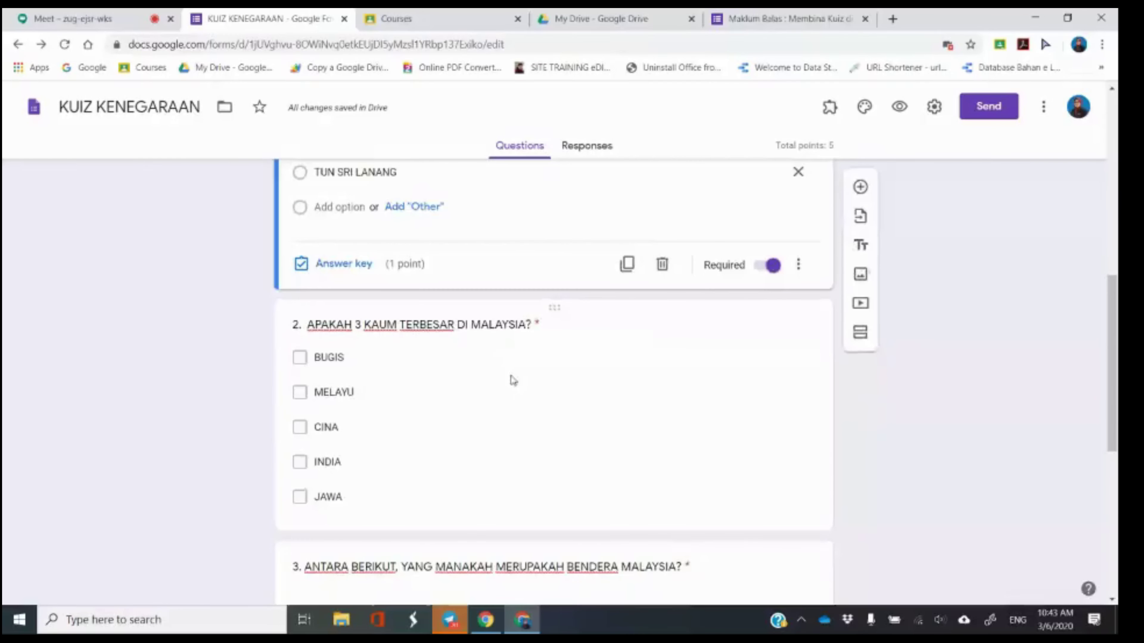
pyautogui.click(512, 381)
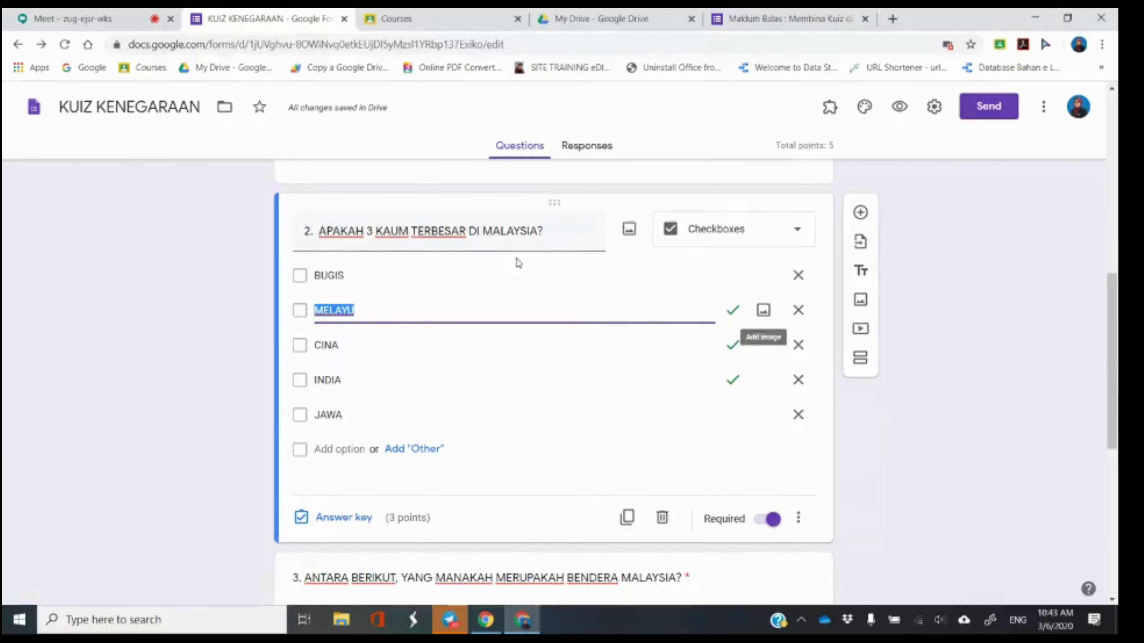
pyautogui.scroll(4, 464, 441)
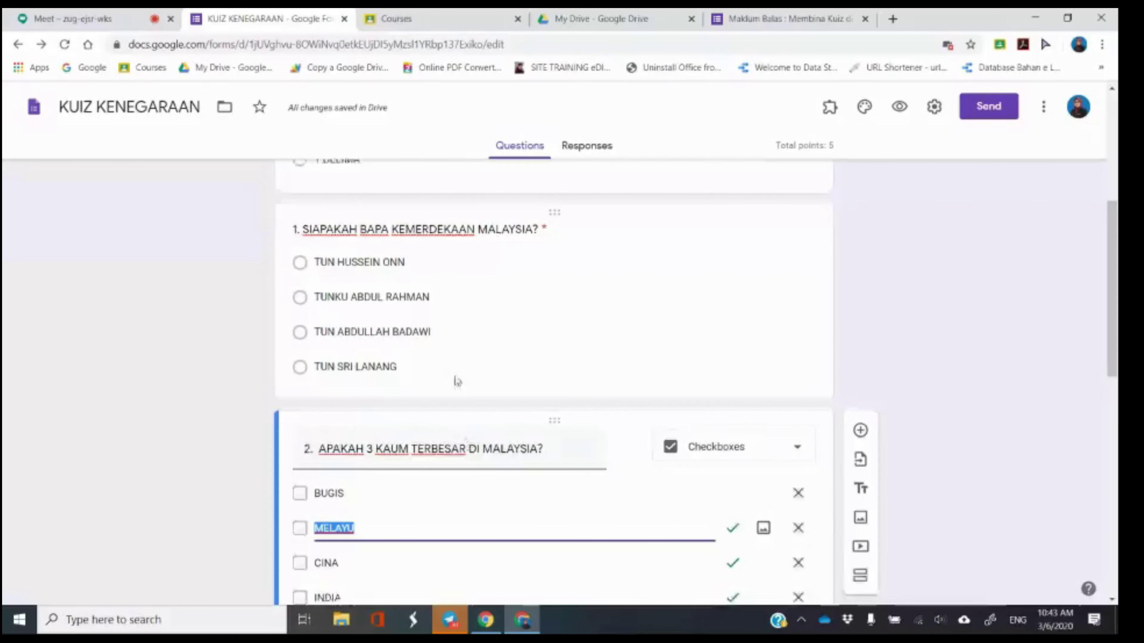
pyautogui.click(456, 381)
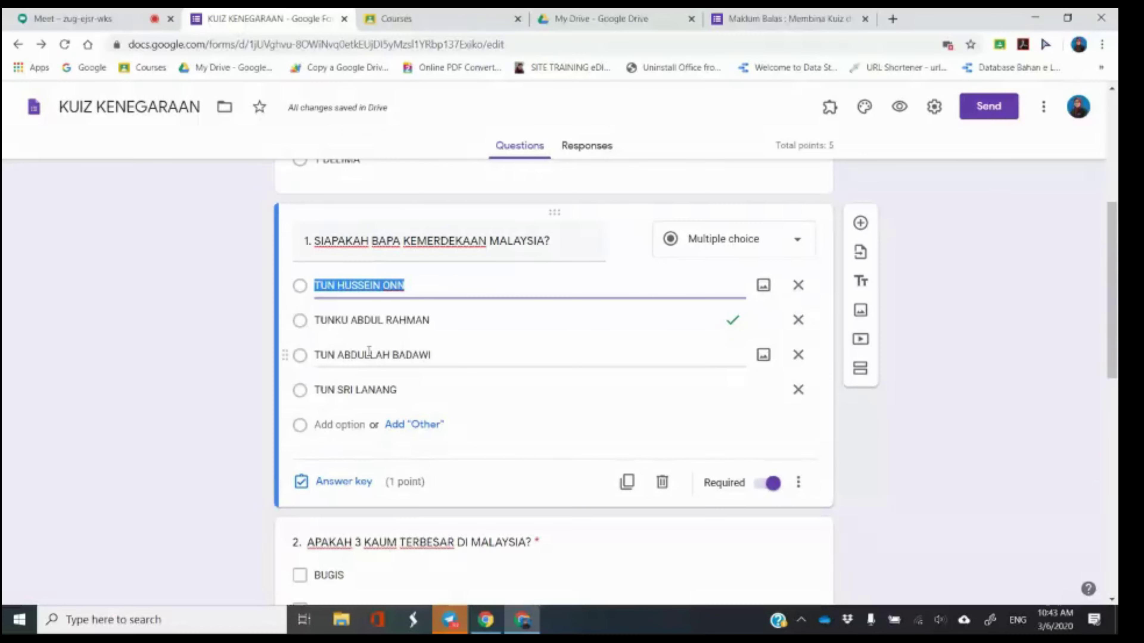
pyautogui.click(142, 330)
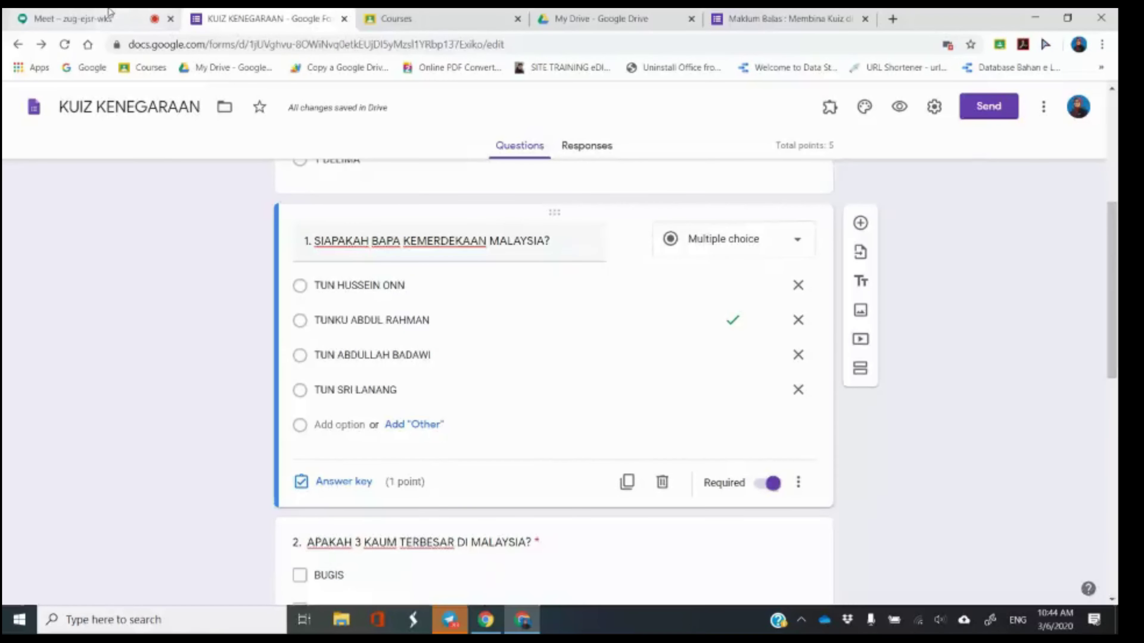
# Check the Meet chat, then return to the KUIZ KENEGARAAN quiz form.
pyautogui.click(110, 13)
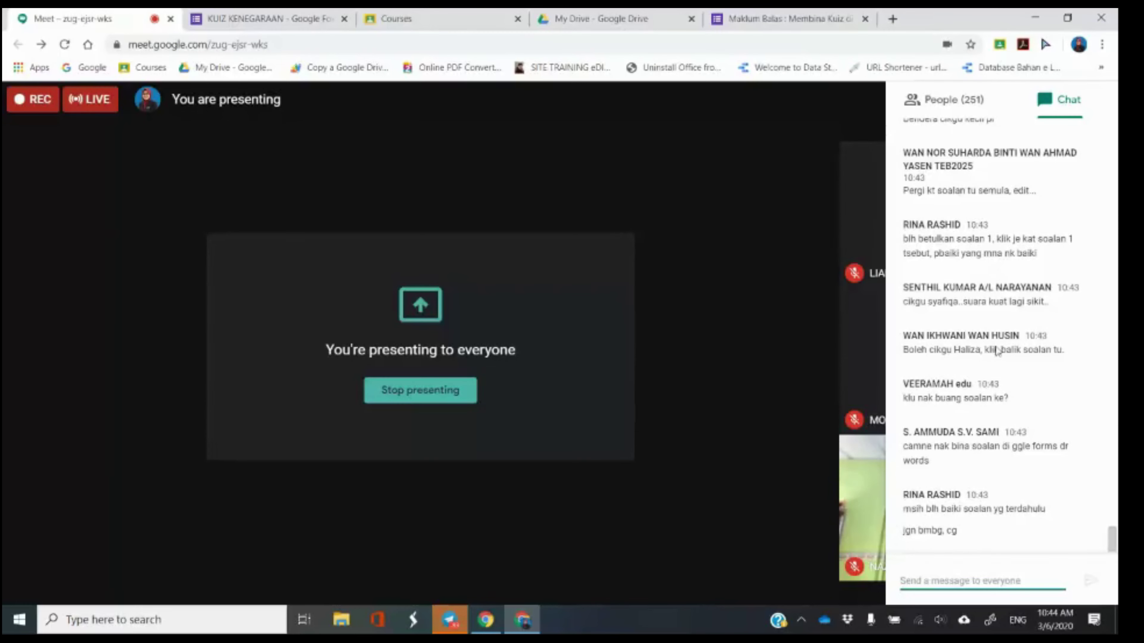
pyautogui.scroll(5, 952, 215)
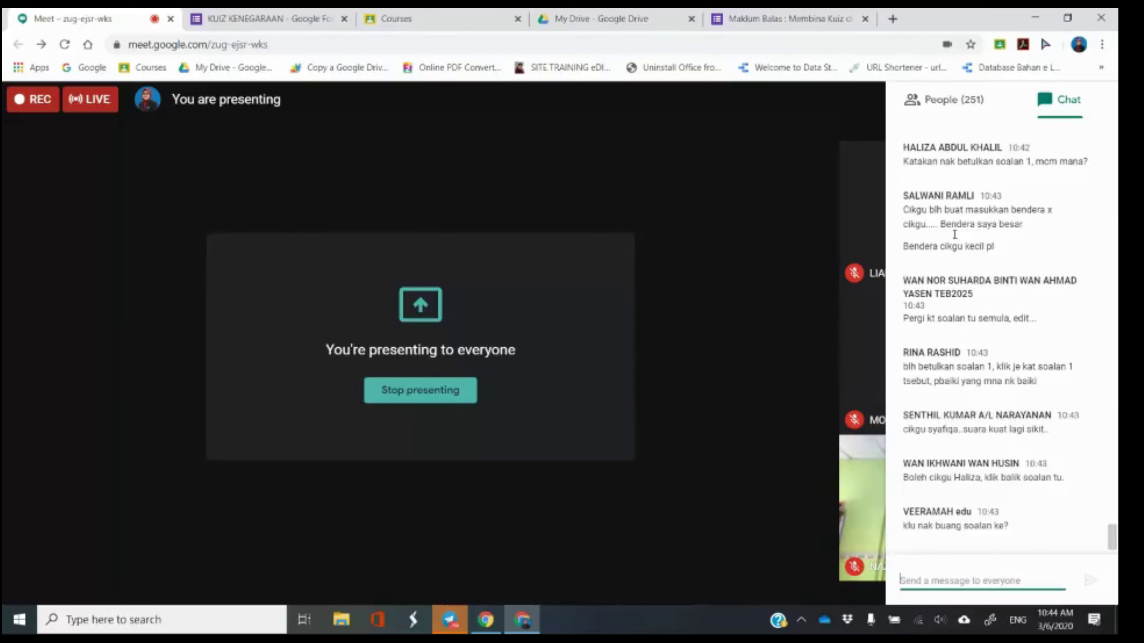
pyautogui.scroll(-5, 959, 309)
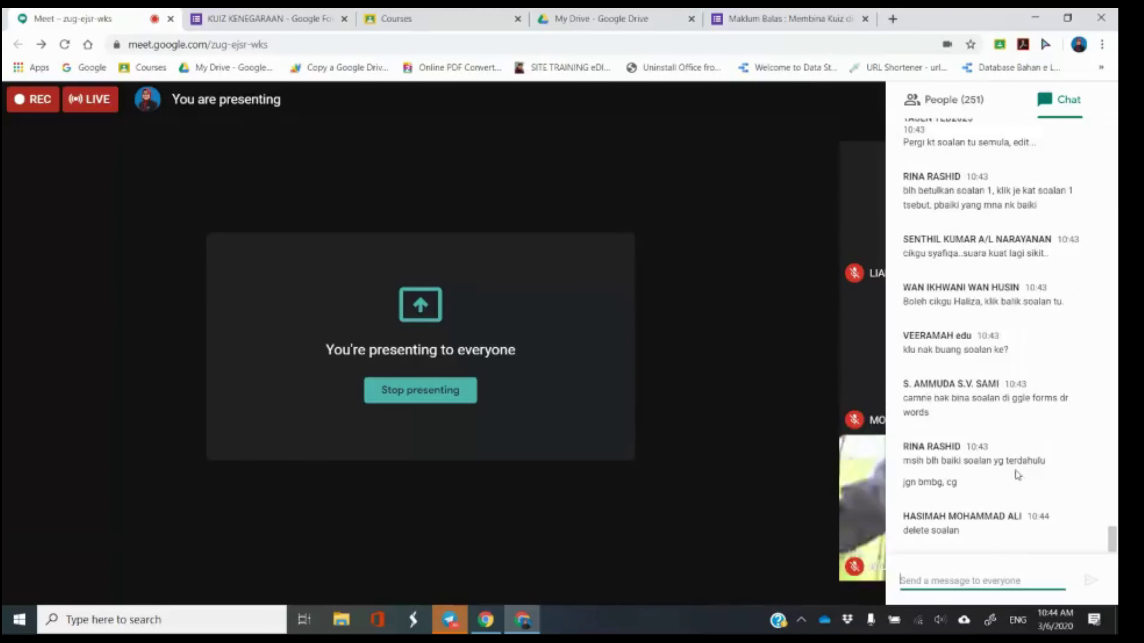
pyautogui.click(266, 18)
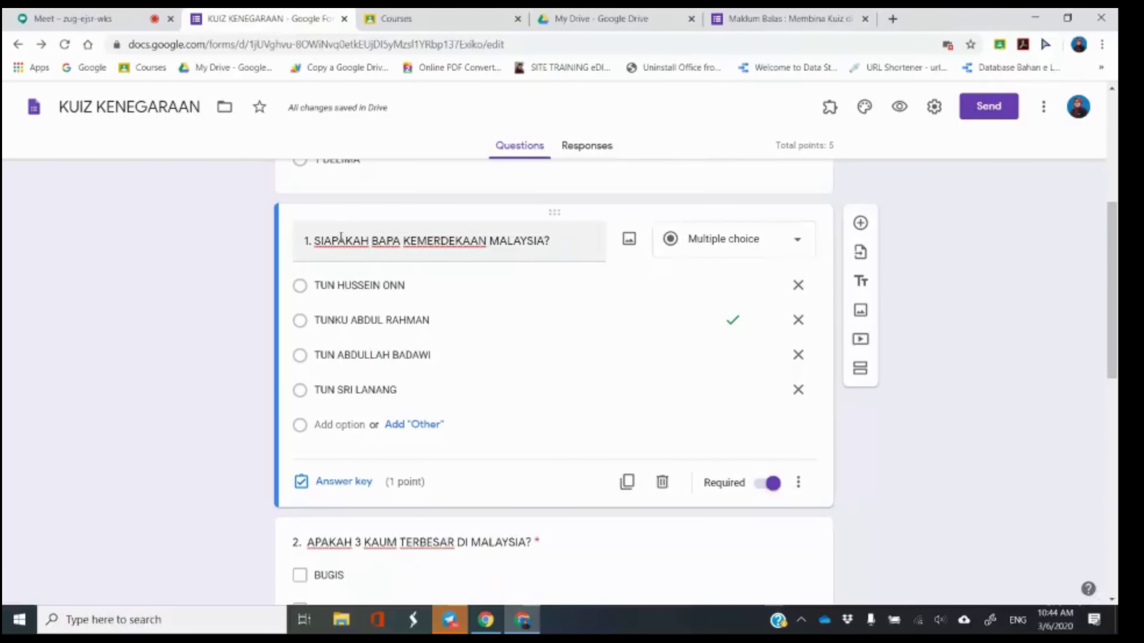
pyautogui.click(684, 249)
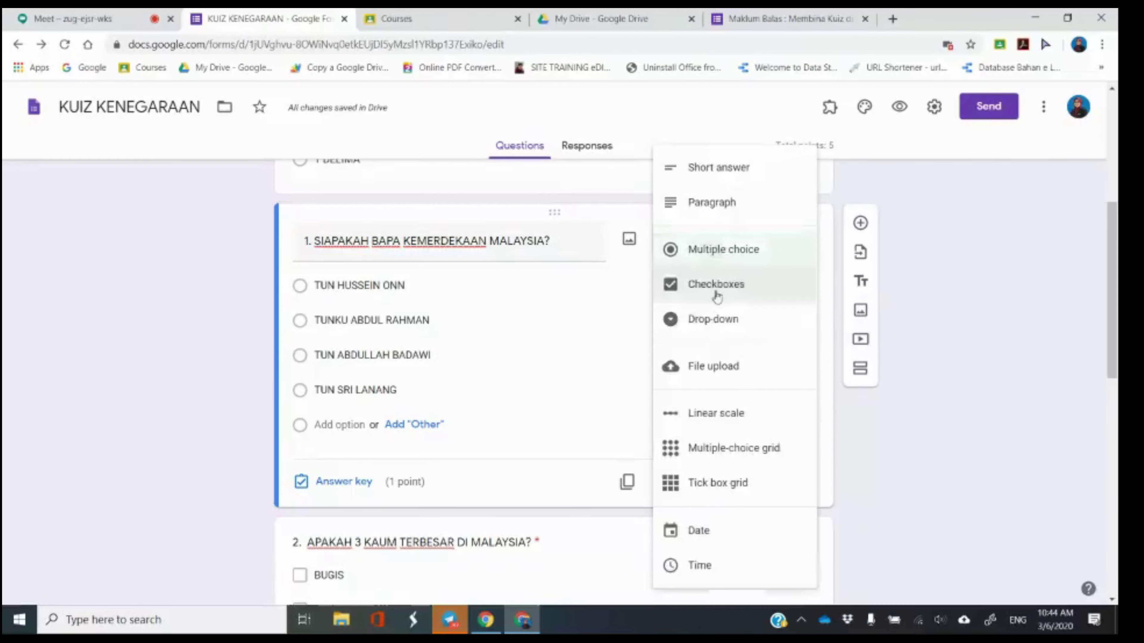
pyautogui.click(716, 253)
pyautogui.click(180, 15)
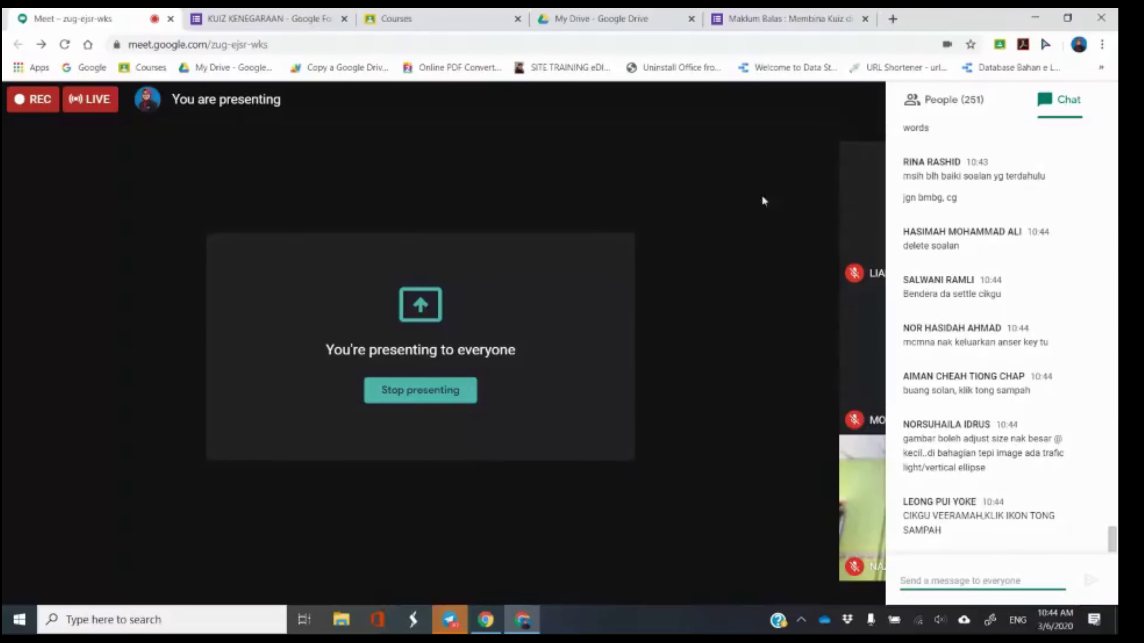
pyautogui.click(266, 18)
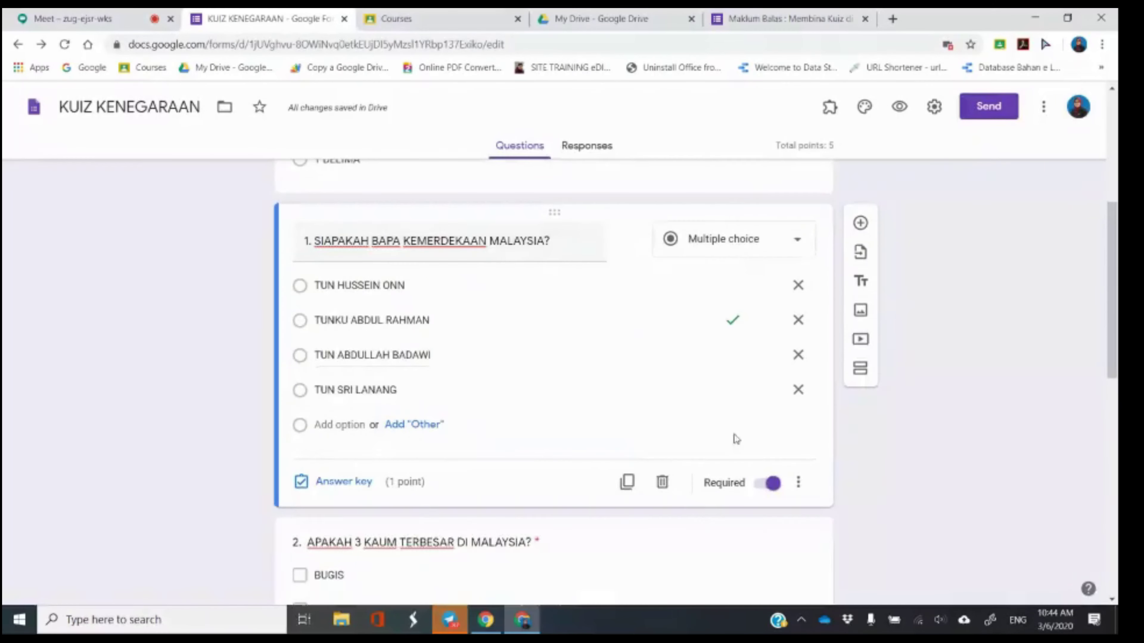
pyautogui.scroll(-6, 739, 428)
pyautogui.click(753, 356)
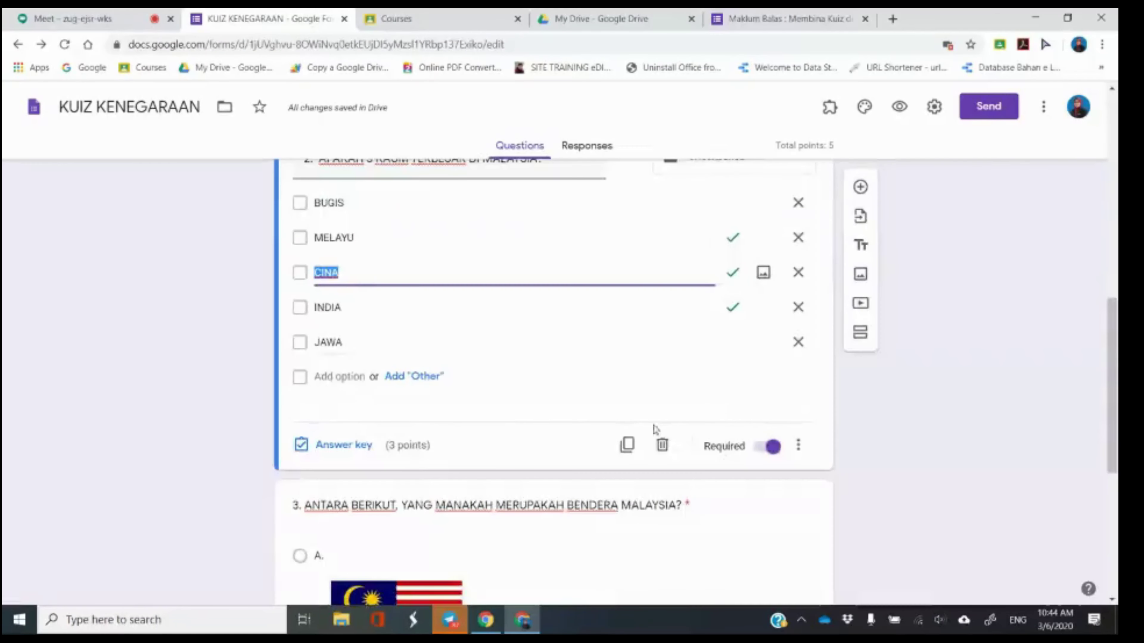
pyautogui.scroll(-5, 655, 430)
pyautogui.click(549, 383)
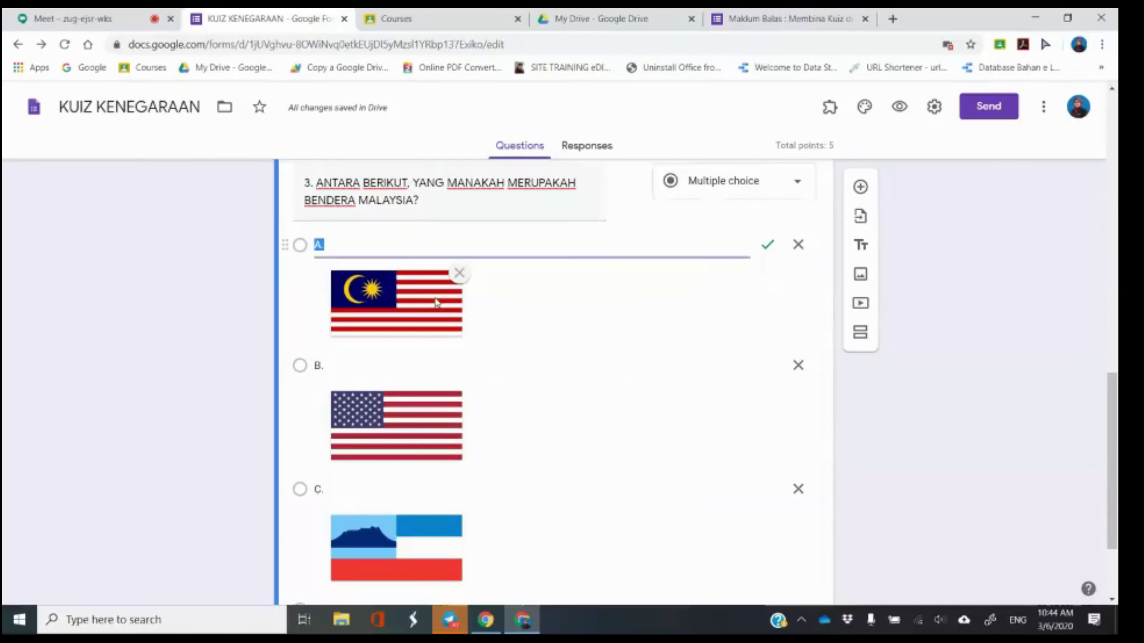
pyautogui.click(701, 317)
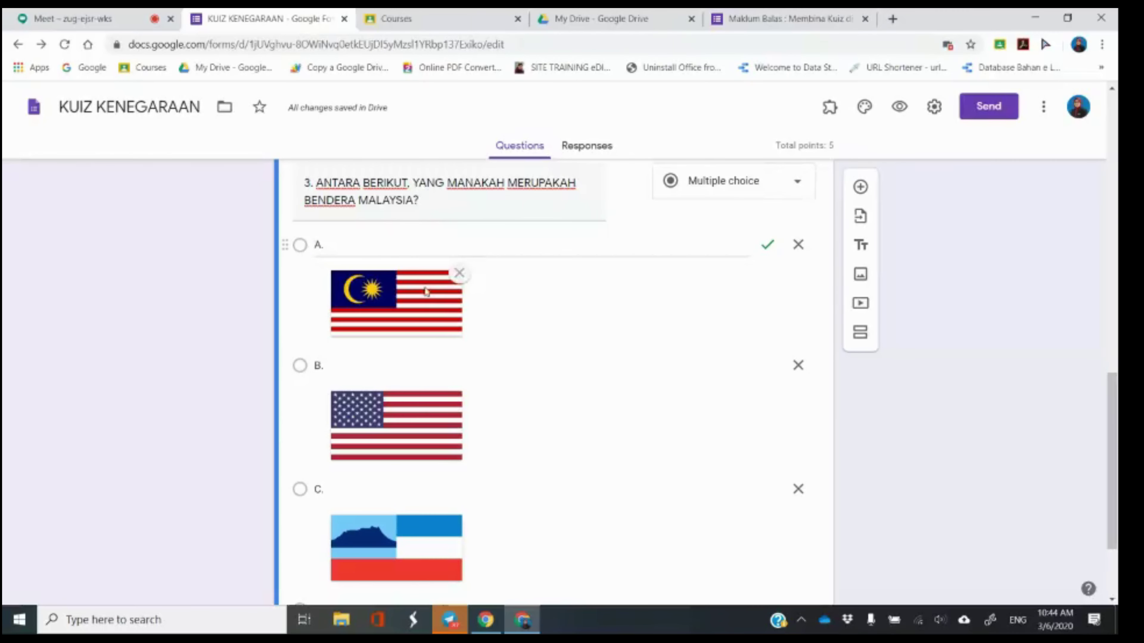
pyautogui.click(420, 310)
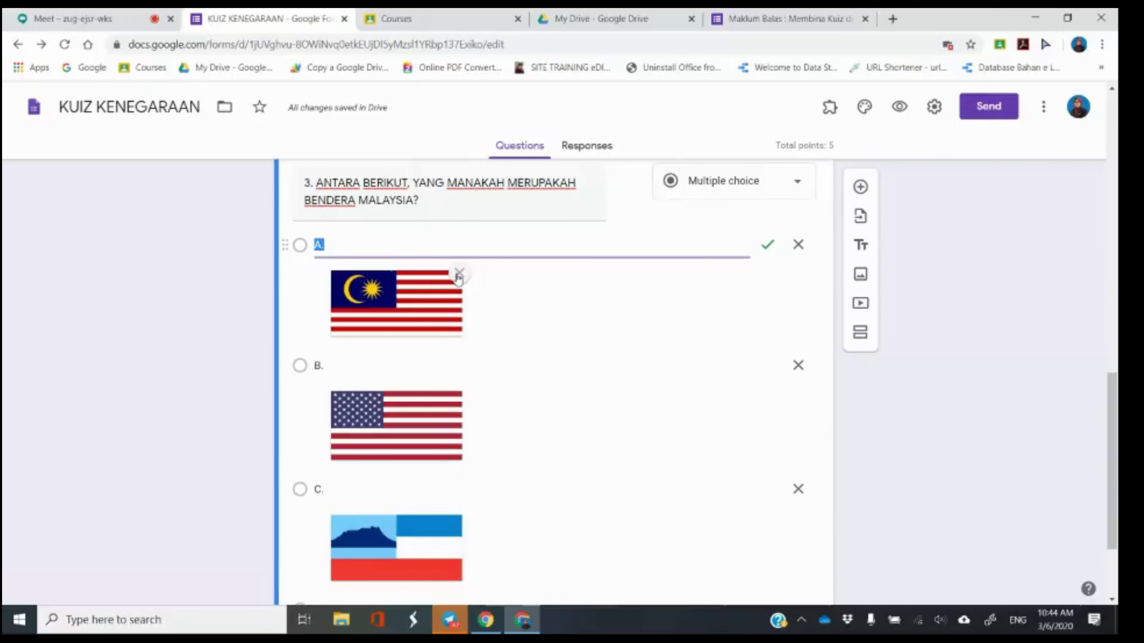
pyautogui.click(100, 13)
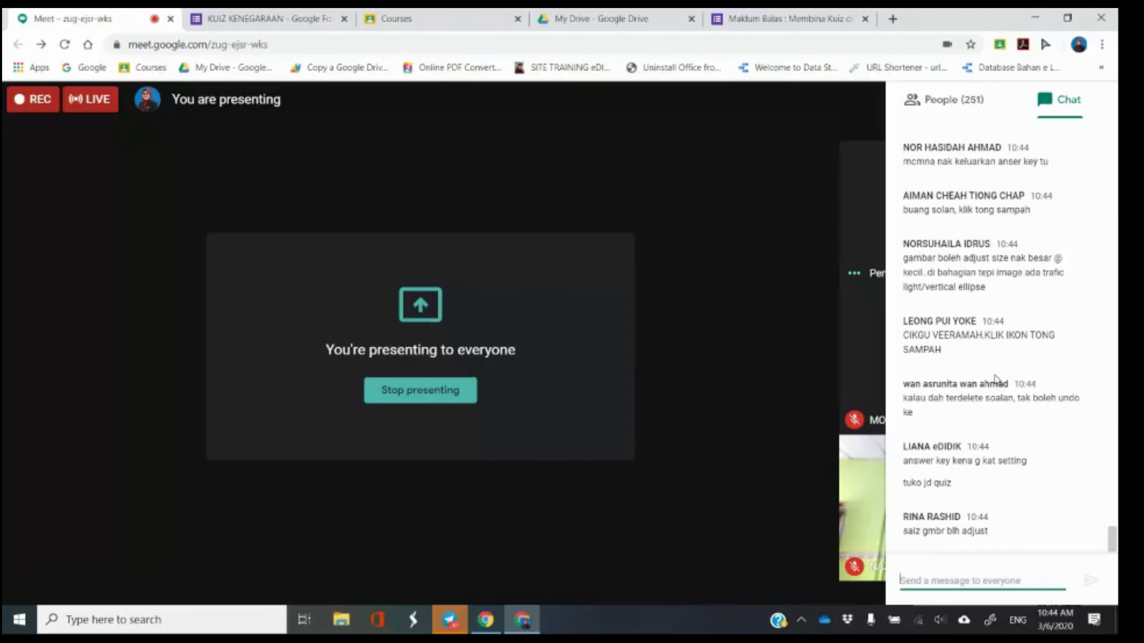
pyautogui.click(265, 12)
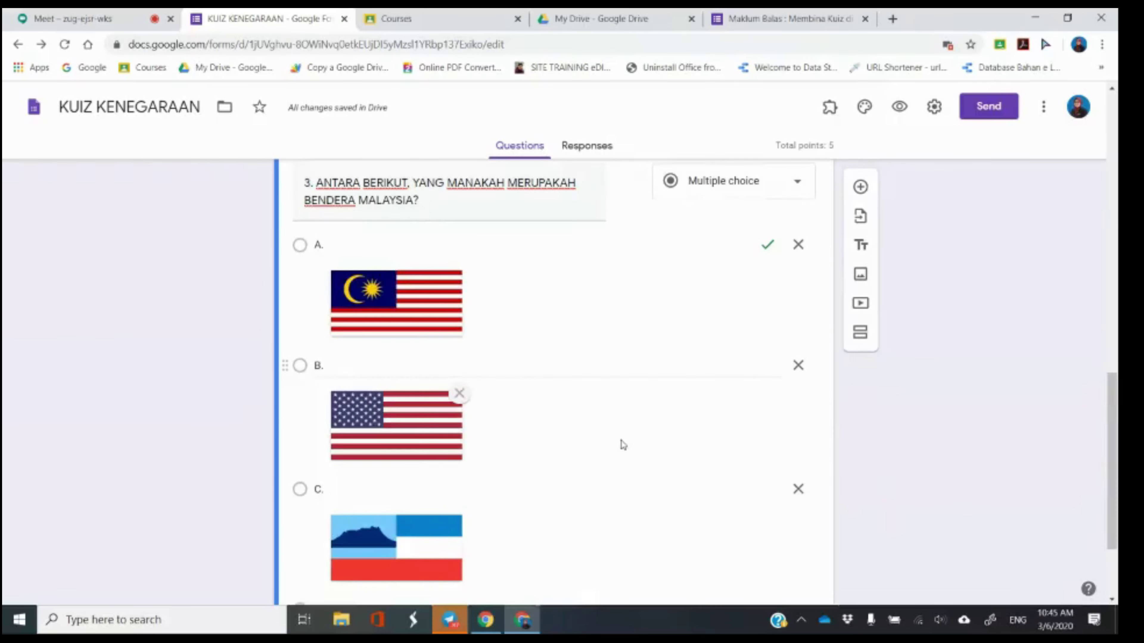
pyautogui.scroll(-3, 622, 444)
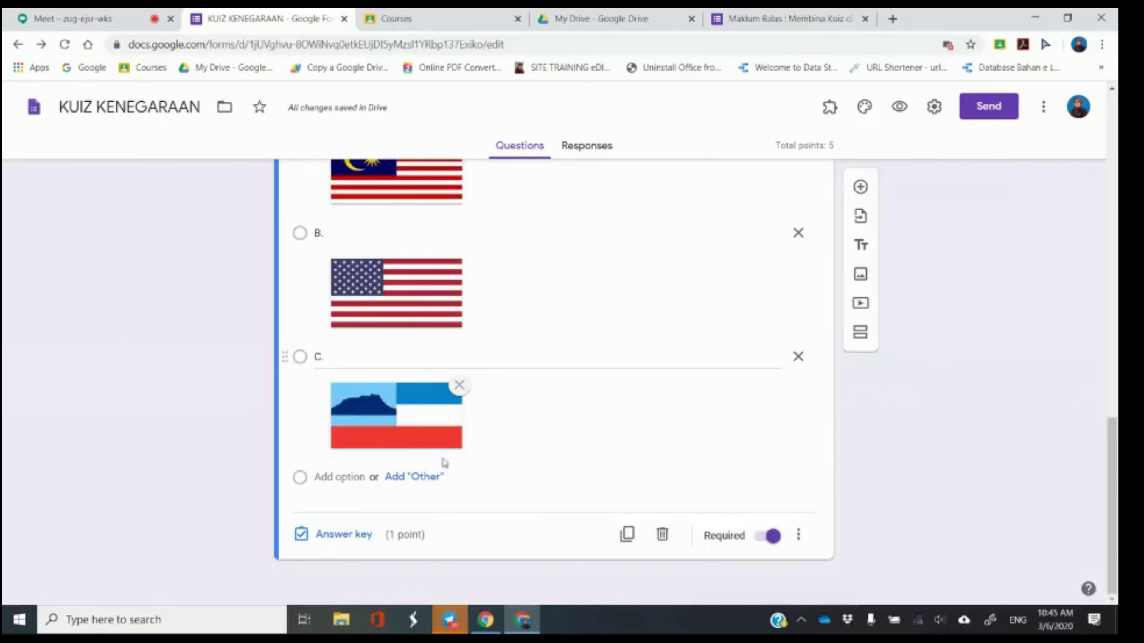
pyautogui.scroll(5, 577, 441)
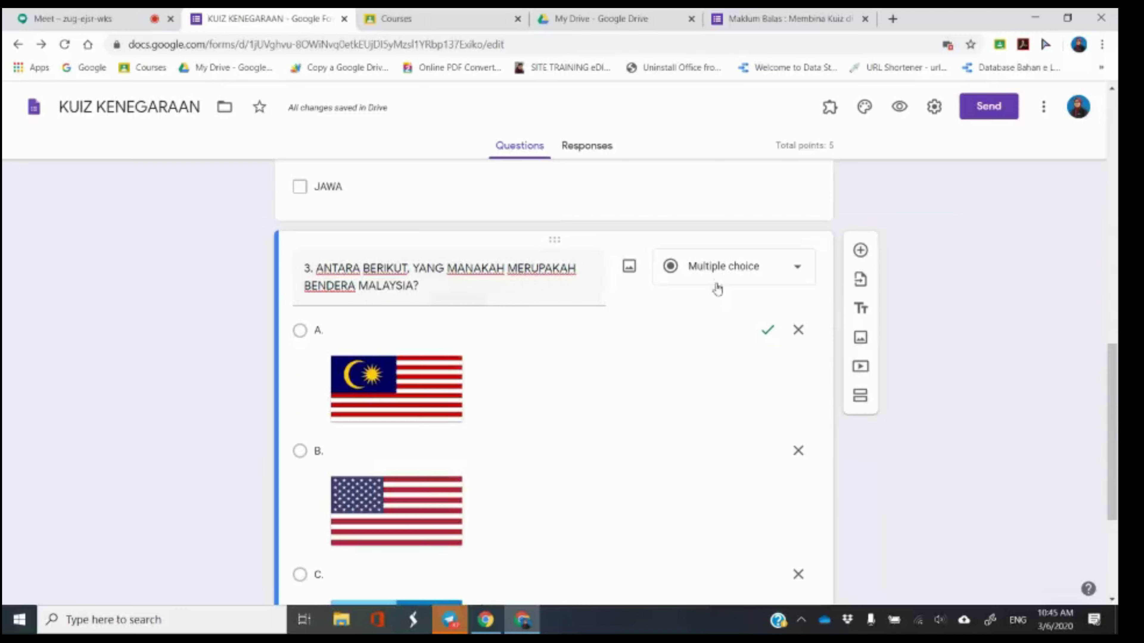
pyautogui.scroll(10, 743, 343)
pyautogui.click(740, 337)
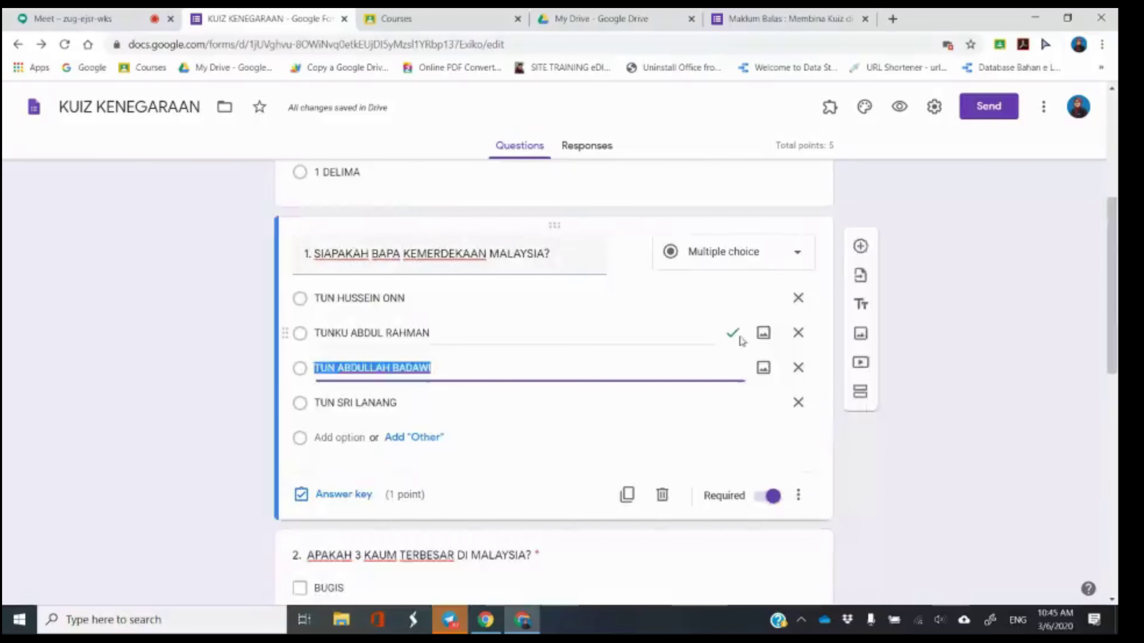
pyautogui.scroll(-3, 726, 374)
pyautogui.click(692, 444)
pyautogui.scroll(-4, 692, 446)
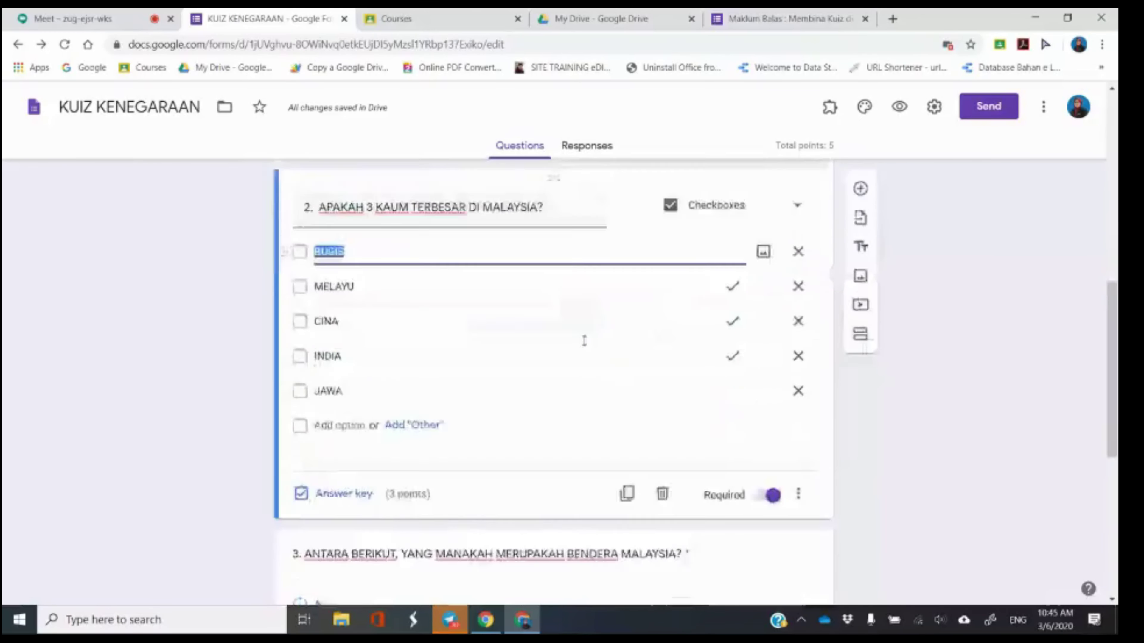
pyautogui.click(89, 18)
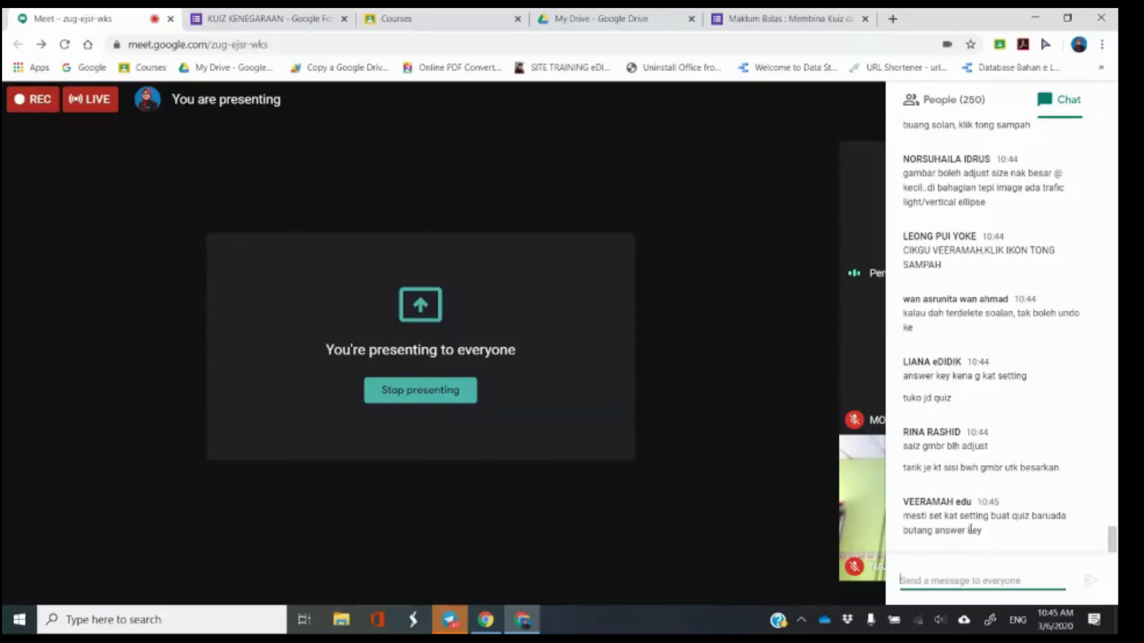
pyautogui.click(259, 18)
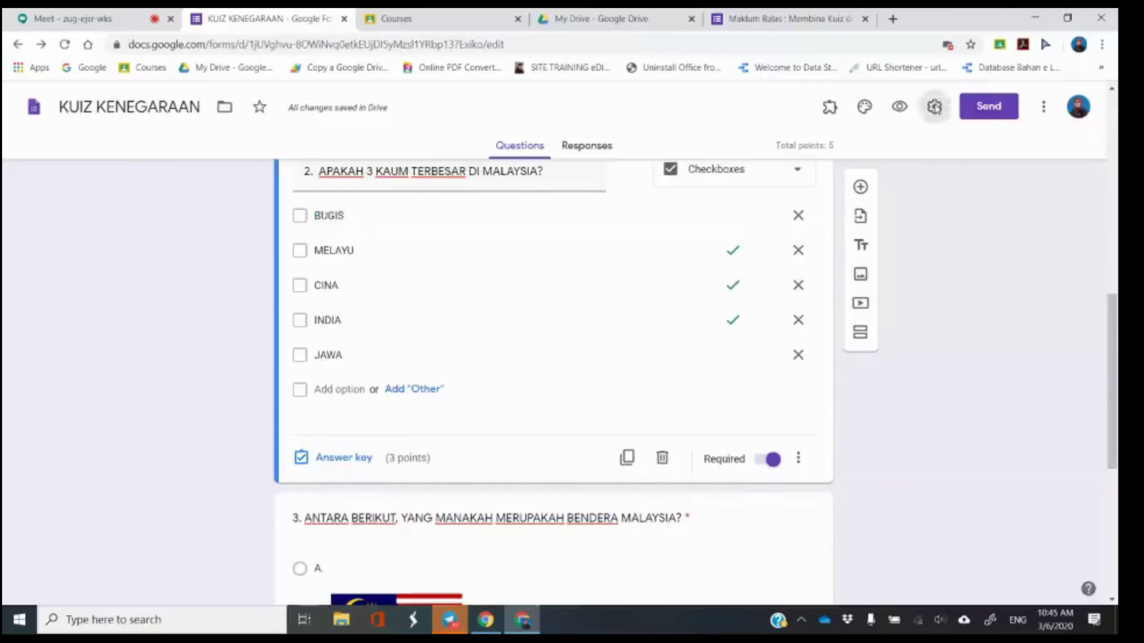
# Confirm in Settings' Quizzes options that the form is a quiz releasing marks immediately, and save.
pyautogui.click(934, 106)
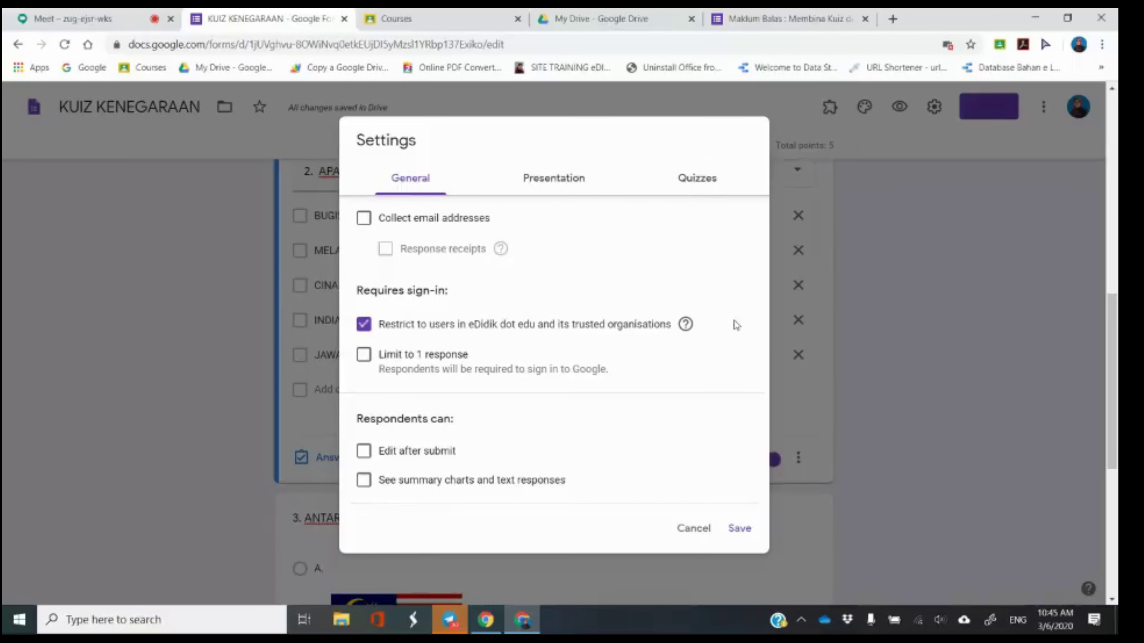
pyautogui.click(739, 531)
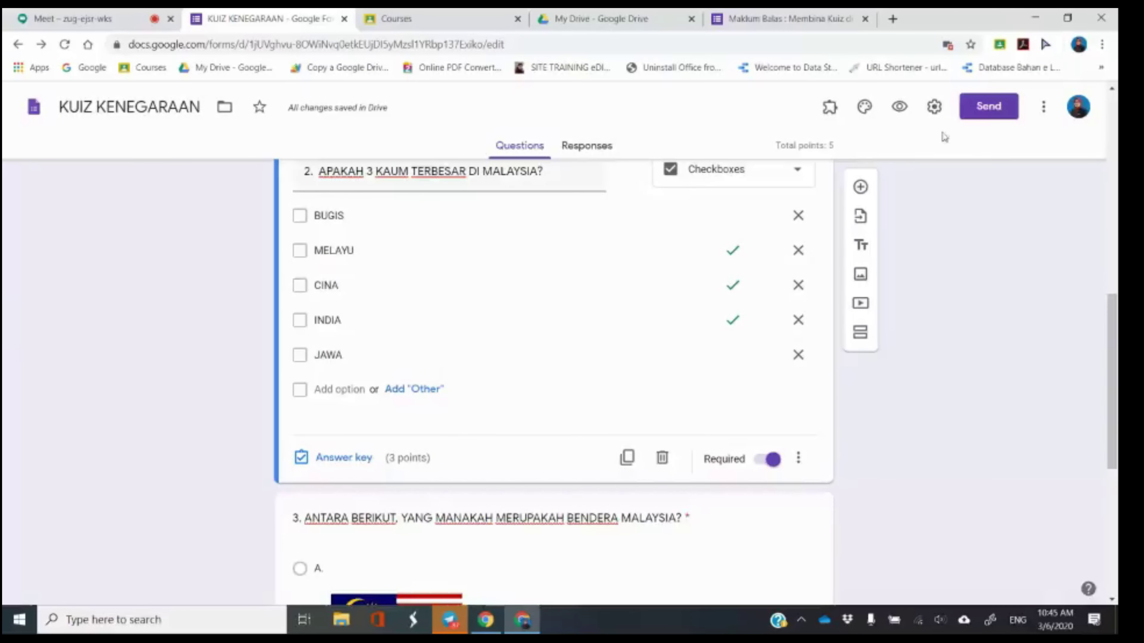
pyautogui.click(934, 106)
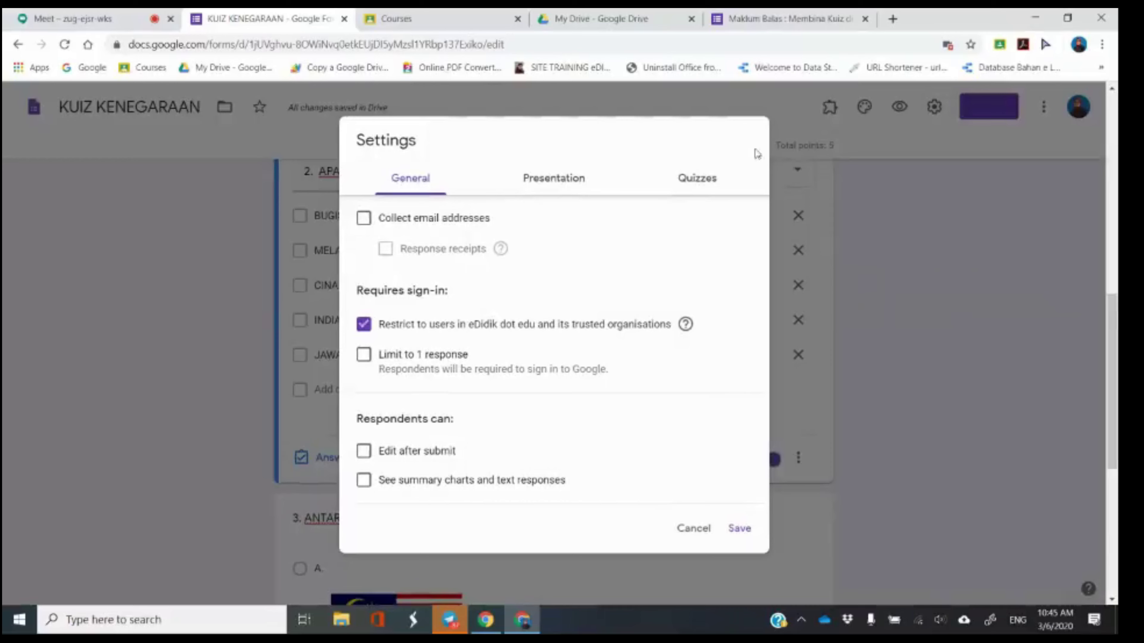
pyautogui.click(709, 183)
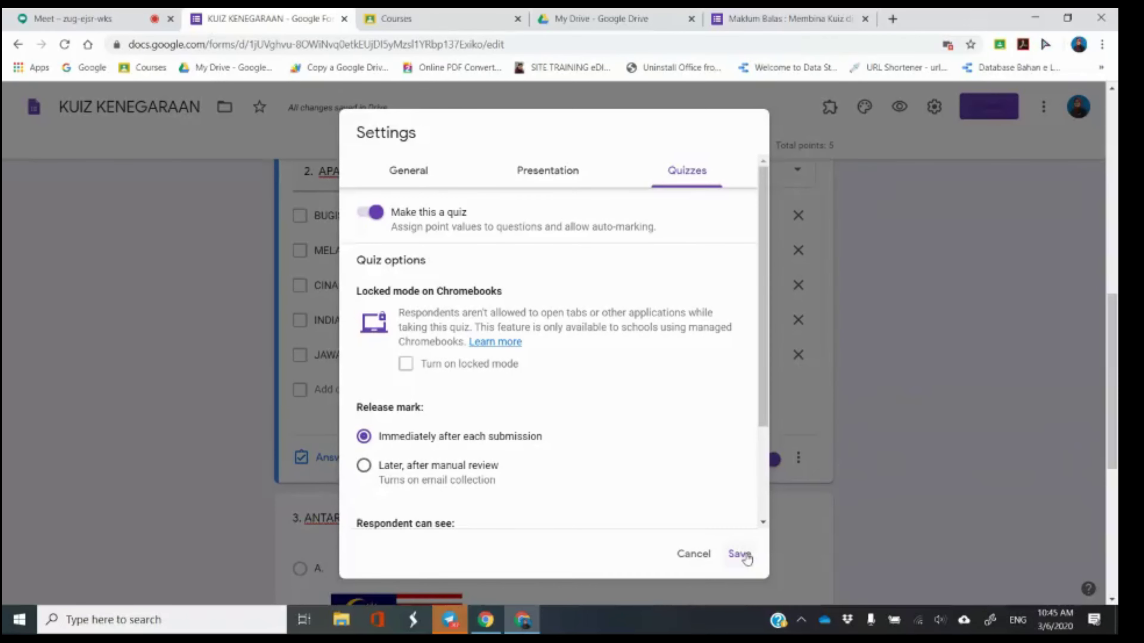
pyautogui.click(740, 553)
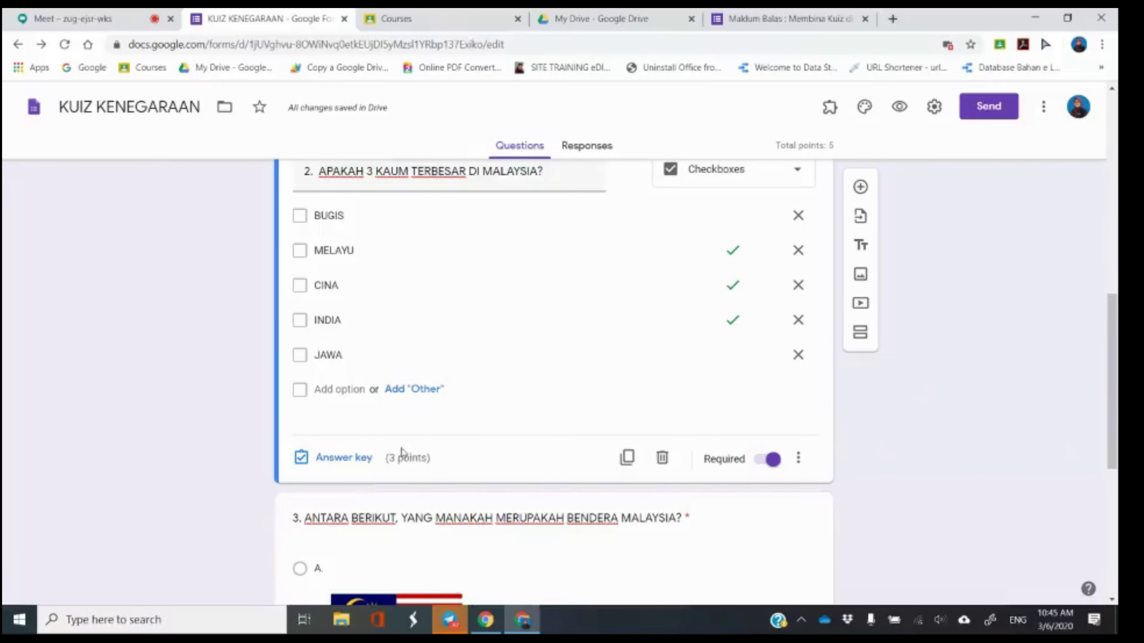
pyautogui.click(42, 19)
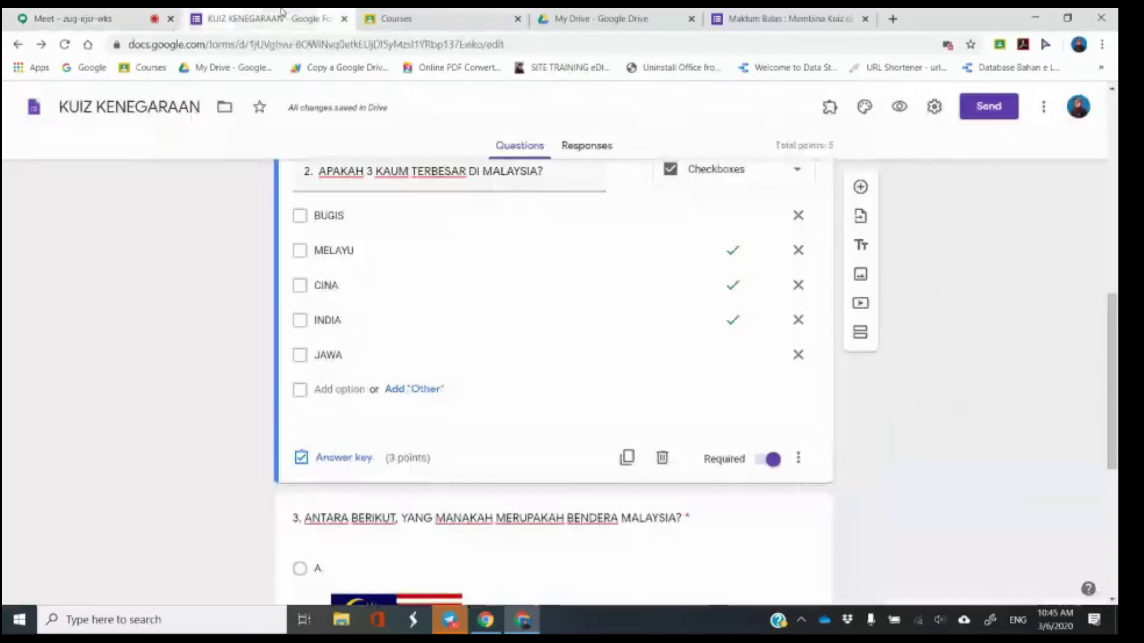
pyautogui.click(277, 20)
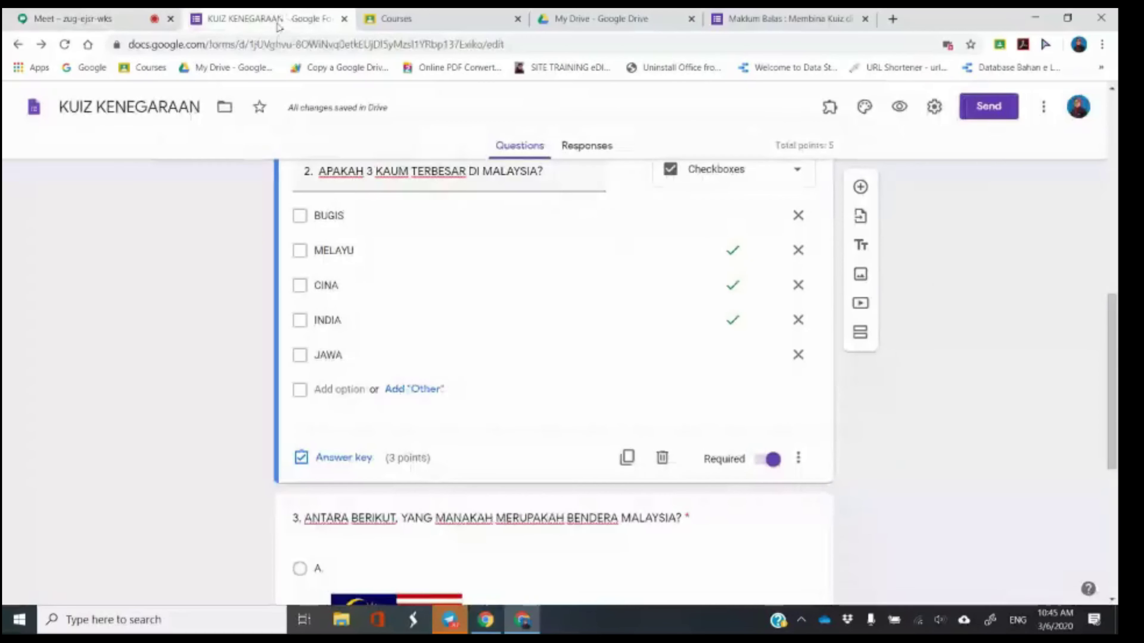
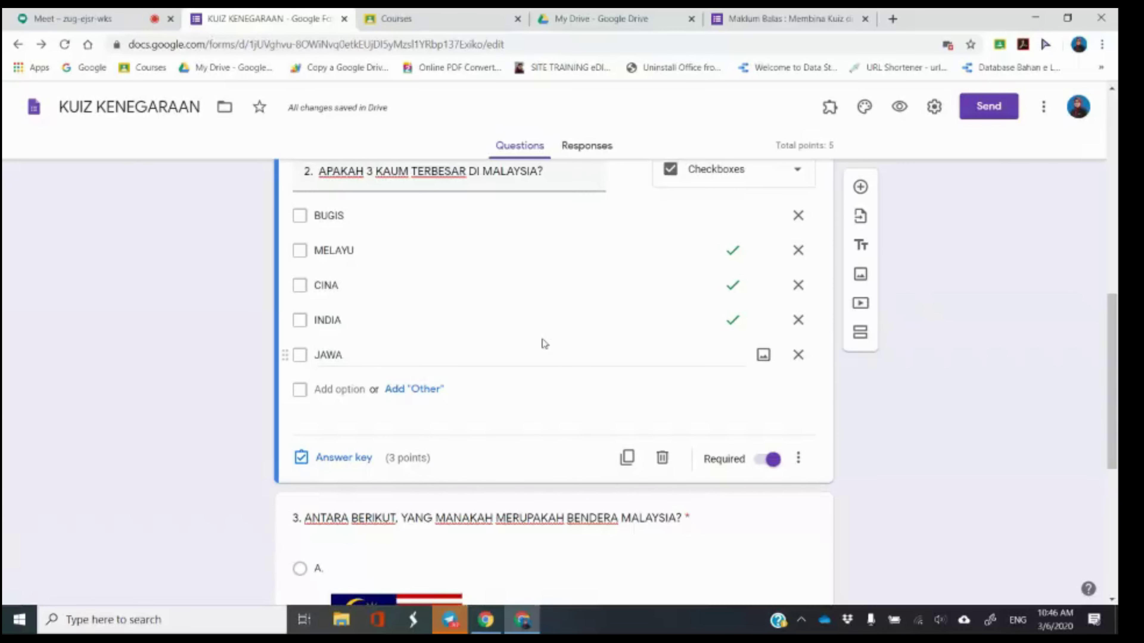
# Scroll through the quiz, reviewing questions 1 and 2.
pyautogui.scroll(-7, 545, 344)
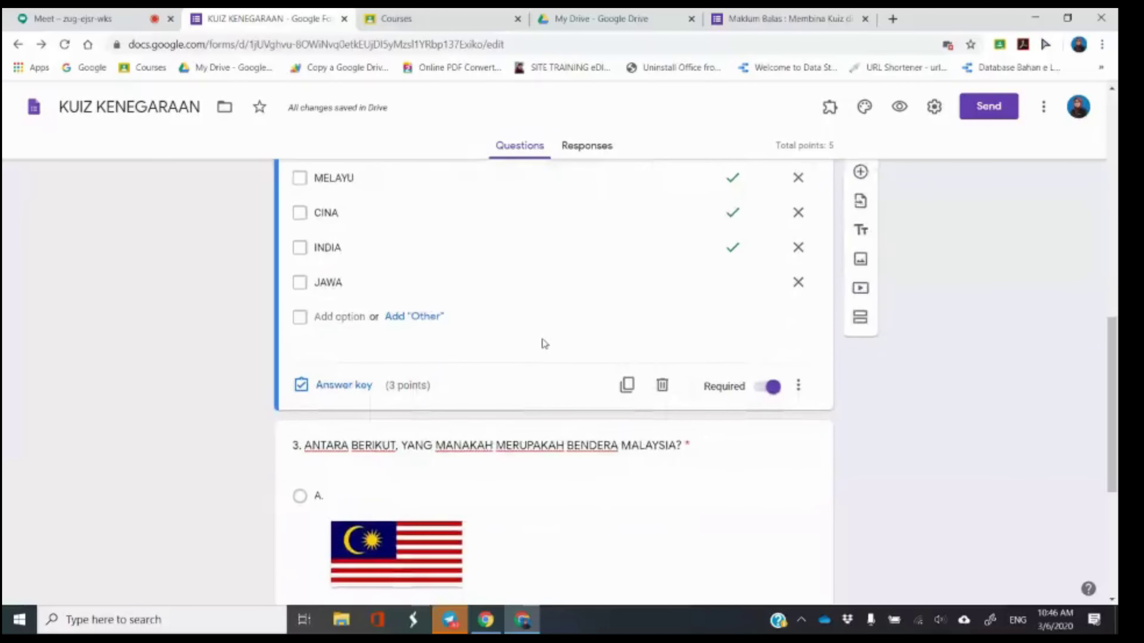
pyautogui.scroll(-1, 586, 424)
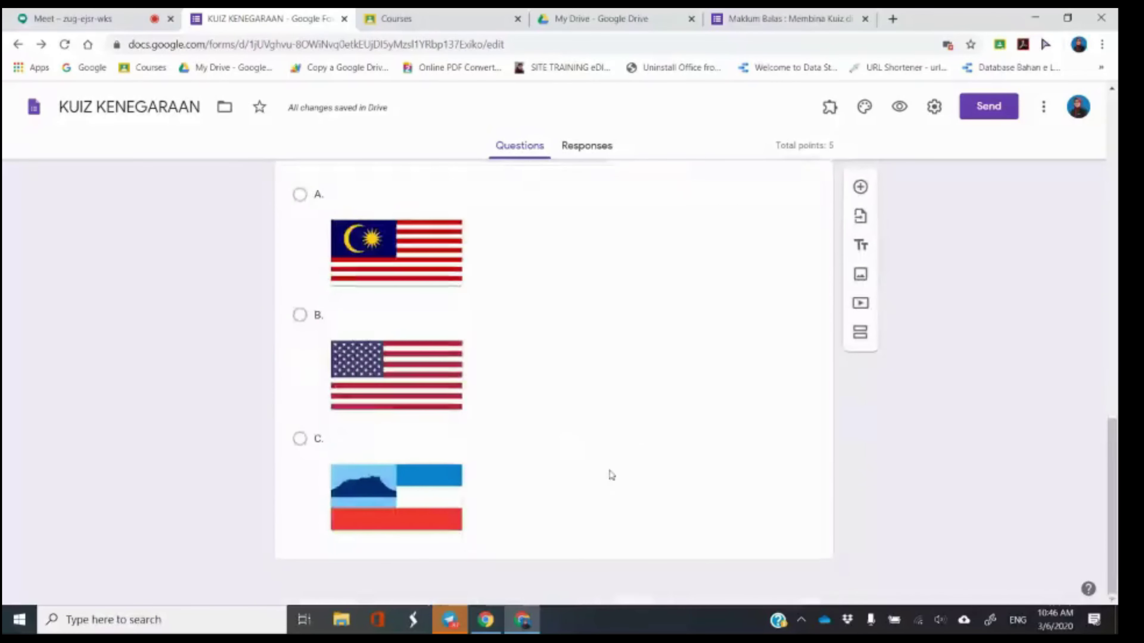
pyautogui.scroll(6, 647, 441)
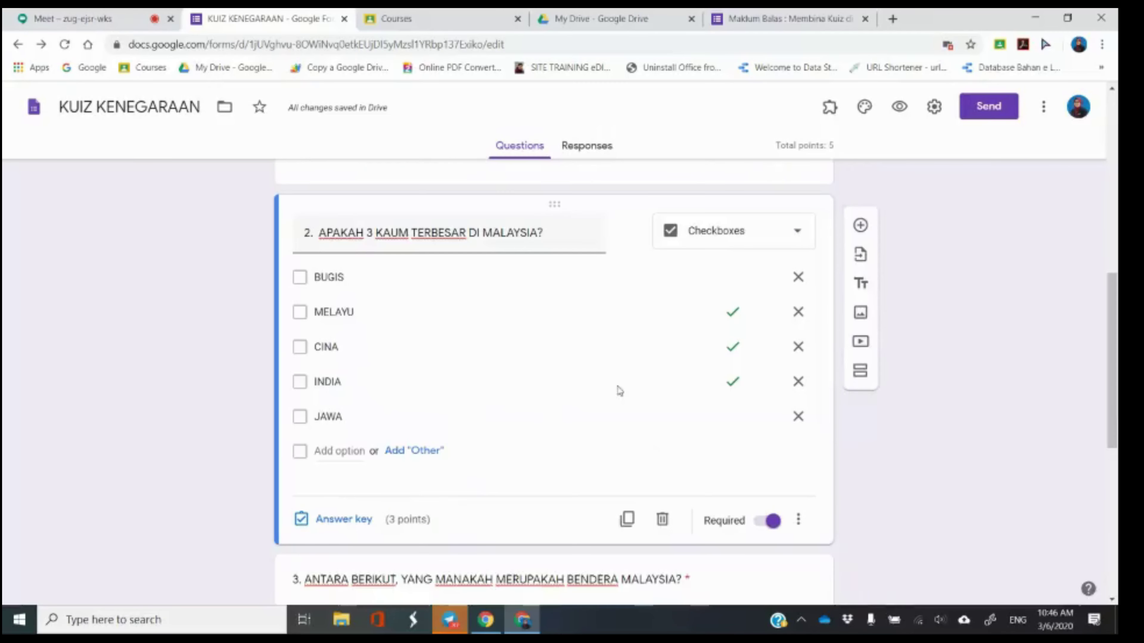
pyautogui.scroll(6, 632, 335)
pyautogui.click(648, 336)
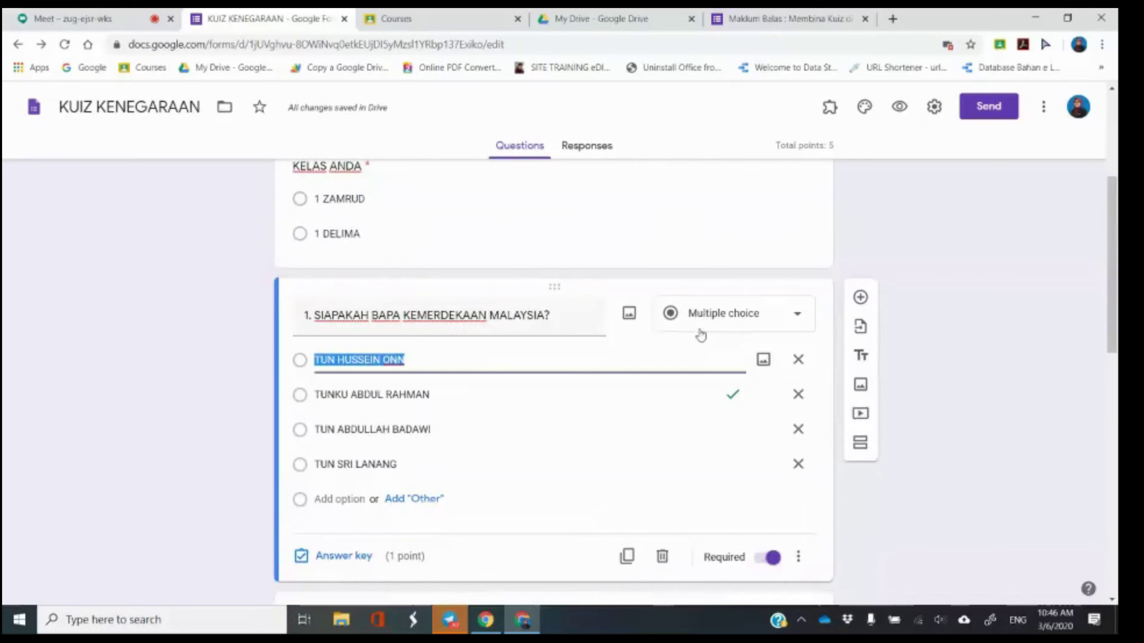
pyautogui.scroll(-3, 702, 332)
pyautogui.scroll(-3, 700, 381)
pyautogui.click(689, 401)
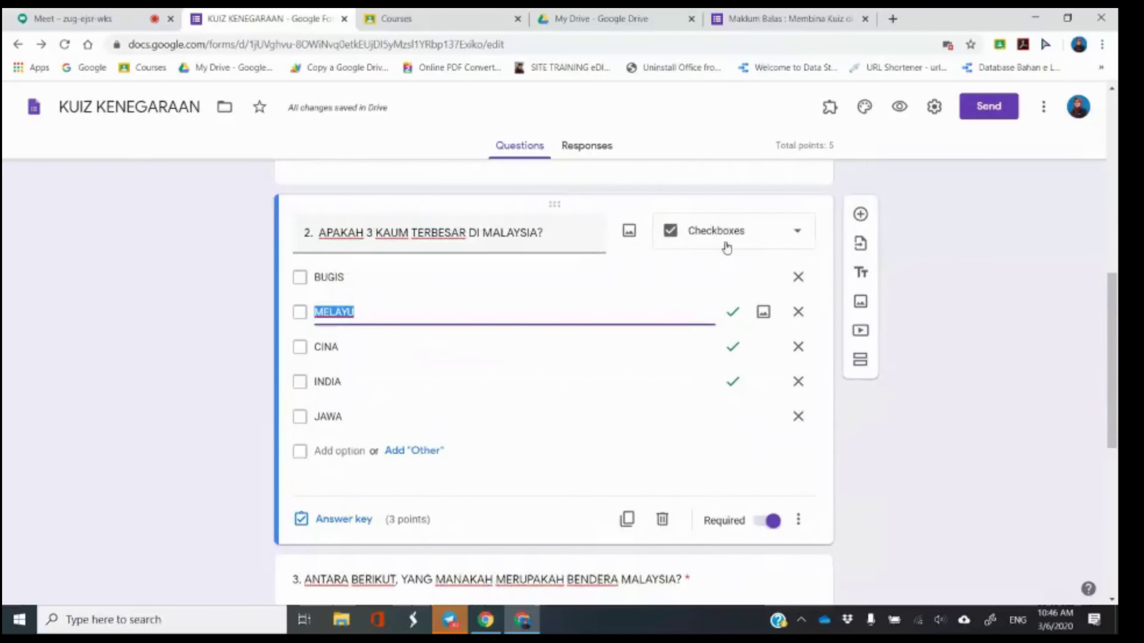
# Insert a new question directly after the Malaysian flag question 3.
pyautogui.scroll(-9, 743, 288)
pyautogui.click(763, 324)
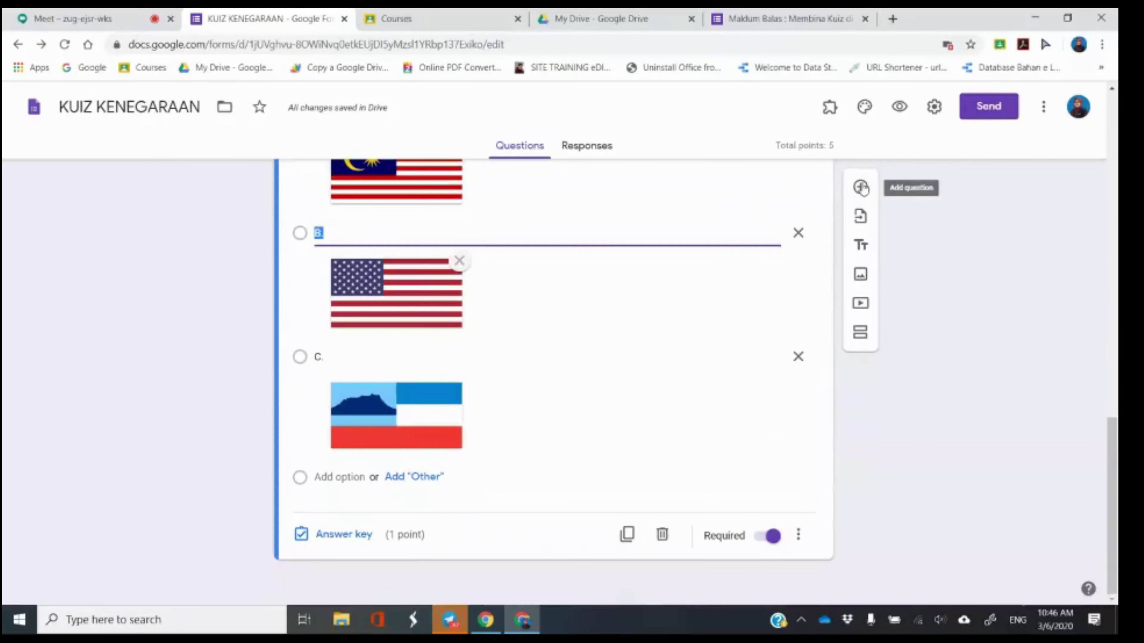
pyautogui.click(861, 188)
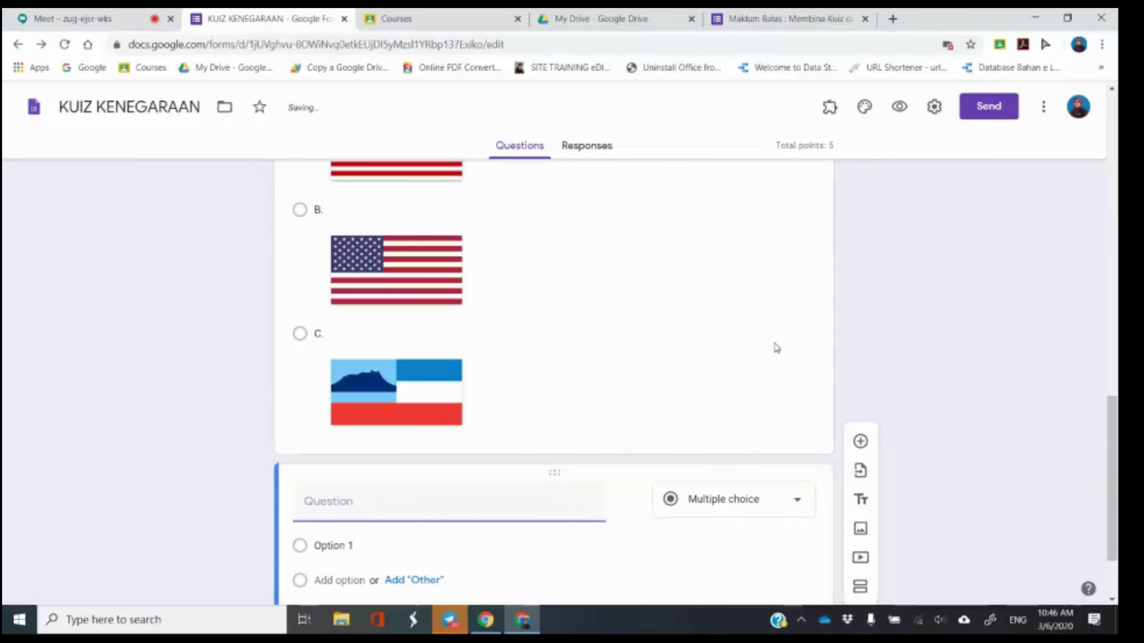
pyautogui.click(749, 504)
# Turn the new question into a drop-down titled '4. TUN ABDUL RAZAK MERUPAKAN BAPA PEMBANGUNAN MALAYSIA'.
pyautogui.click(722, 321)
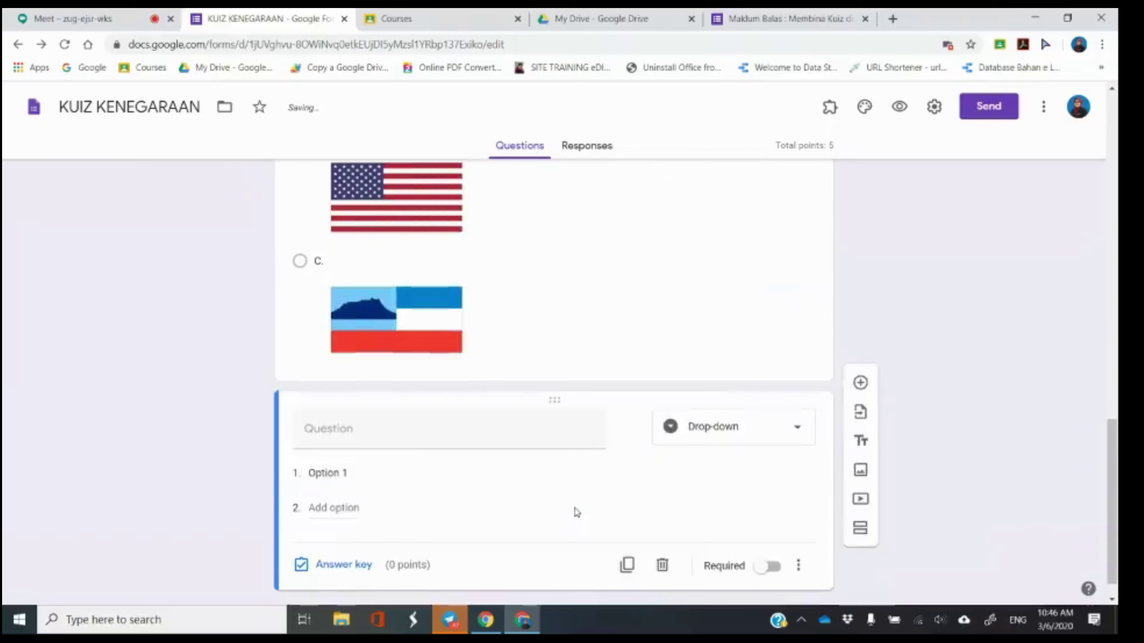
pyautogui.click(547, 439)
pyautogui.write('4.')
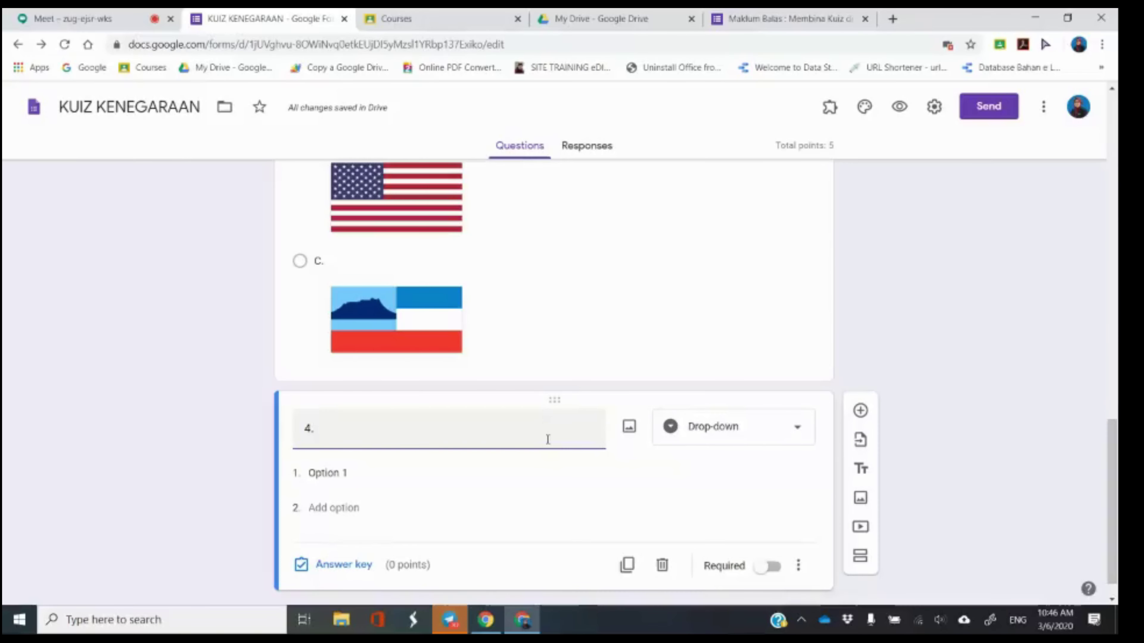
pyautogui.write('TUN')
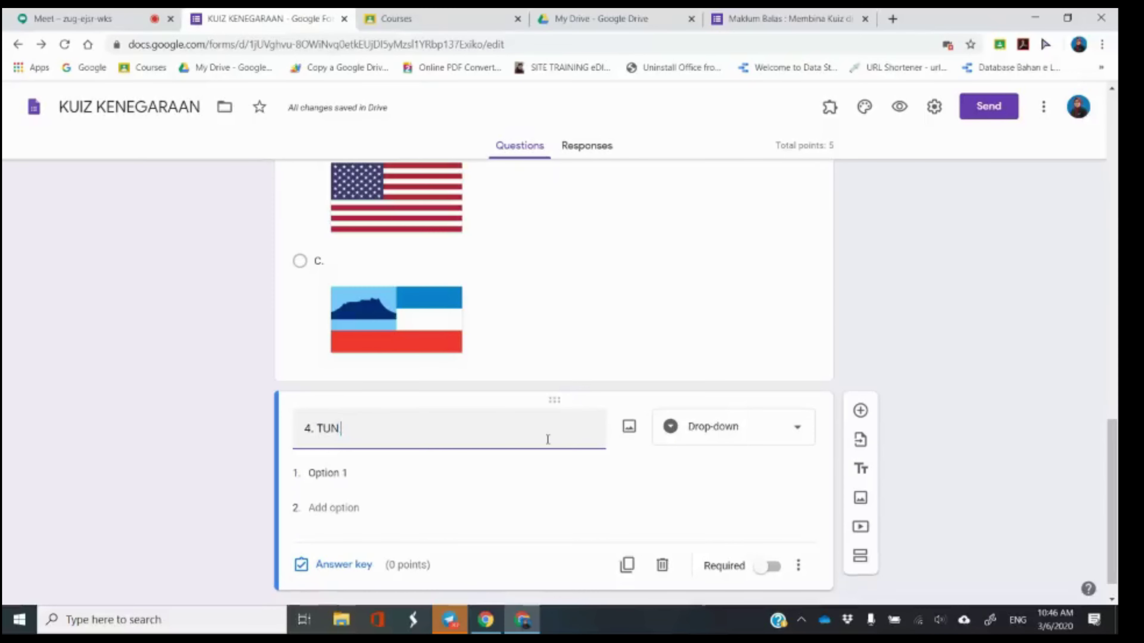
pyautogui.write(' ABDUL RA')
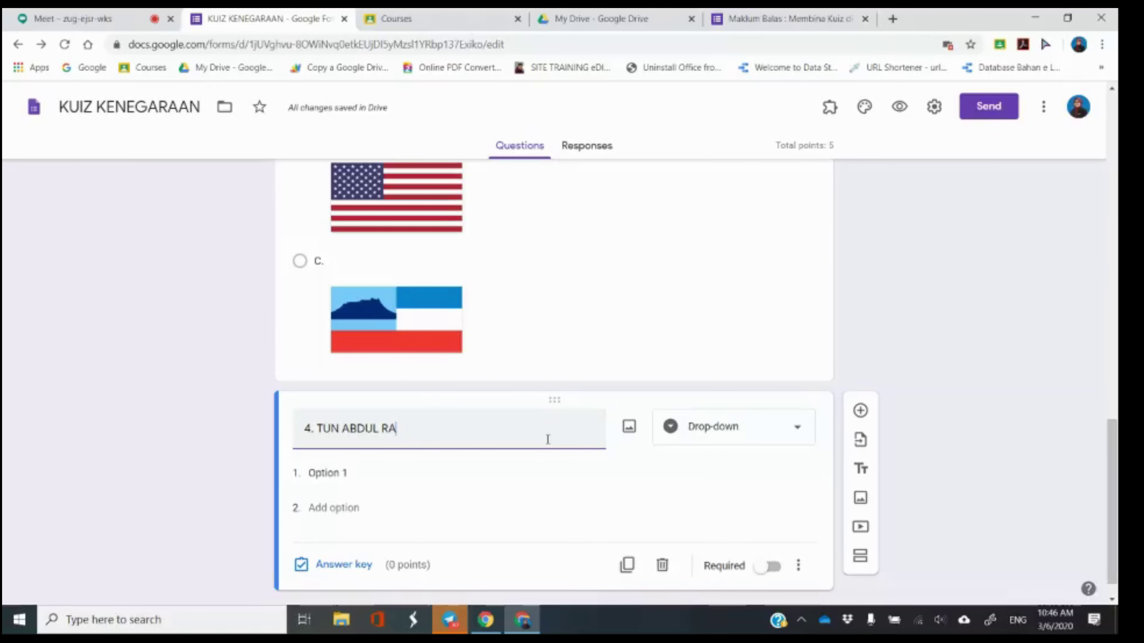
pyautogui.write('ZAK MER')
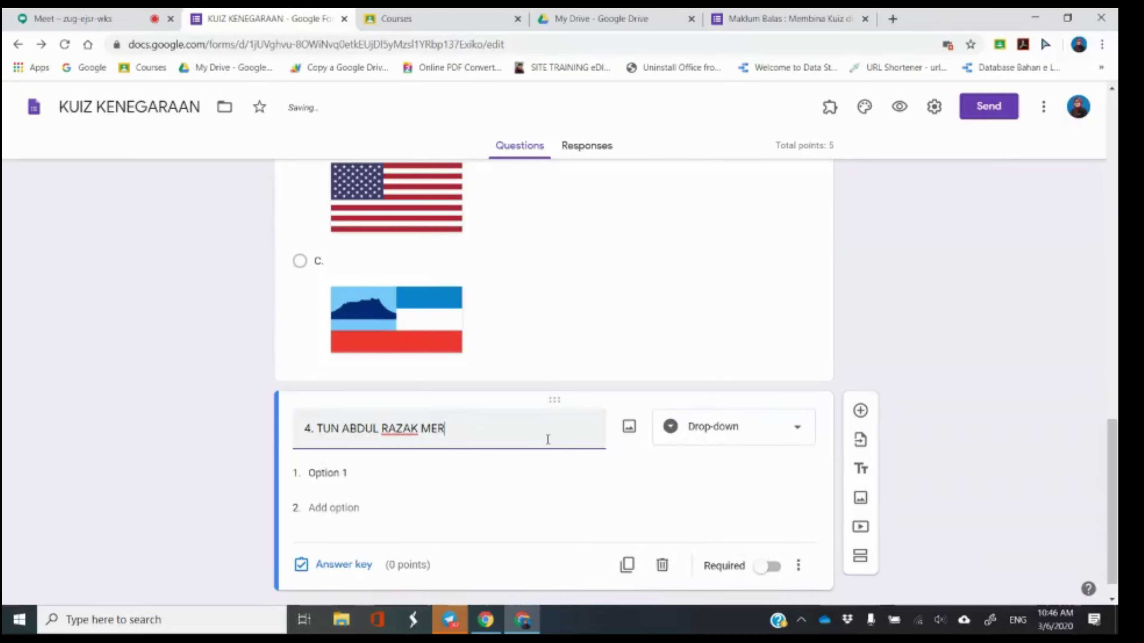
pyautogui.write('UPAKAN')
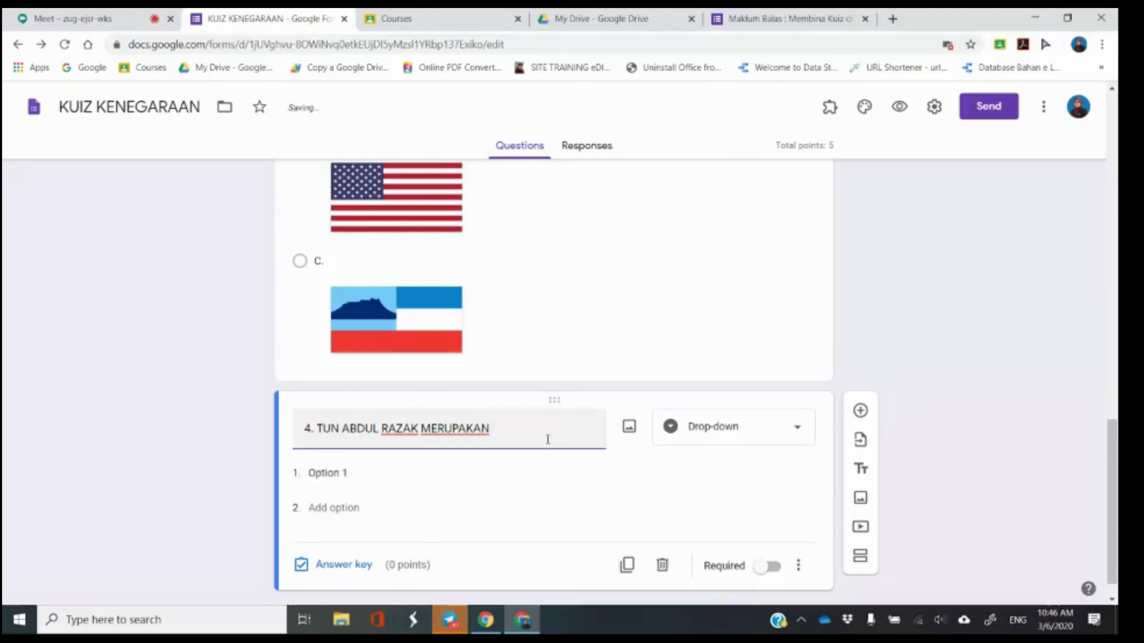
pyautogui.write(' BAPA PEMBNA')
pyautogui.press('BackSpace')
pyautogui.press('BackSpace')
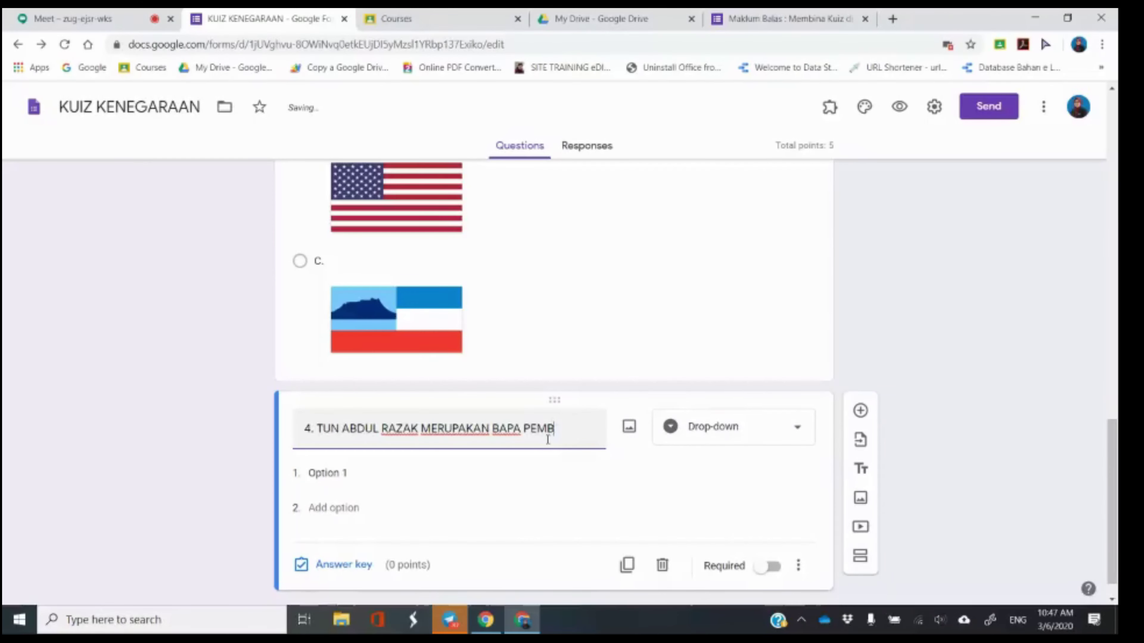
pyautogui.write('ANGUNAN')
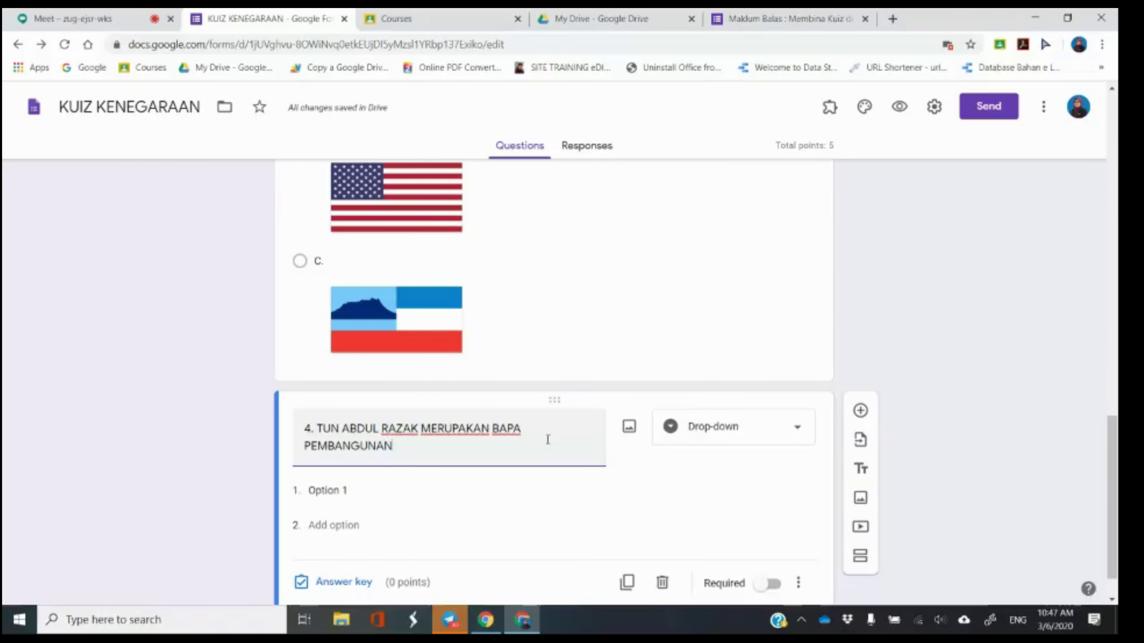
pyautogui.write(' MALAYSIA.')
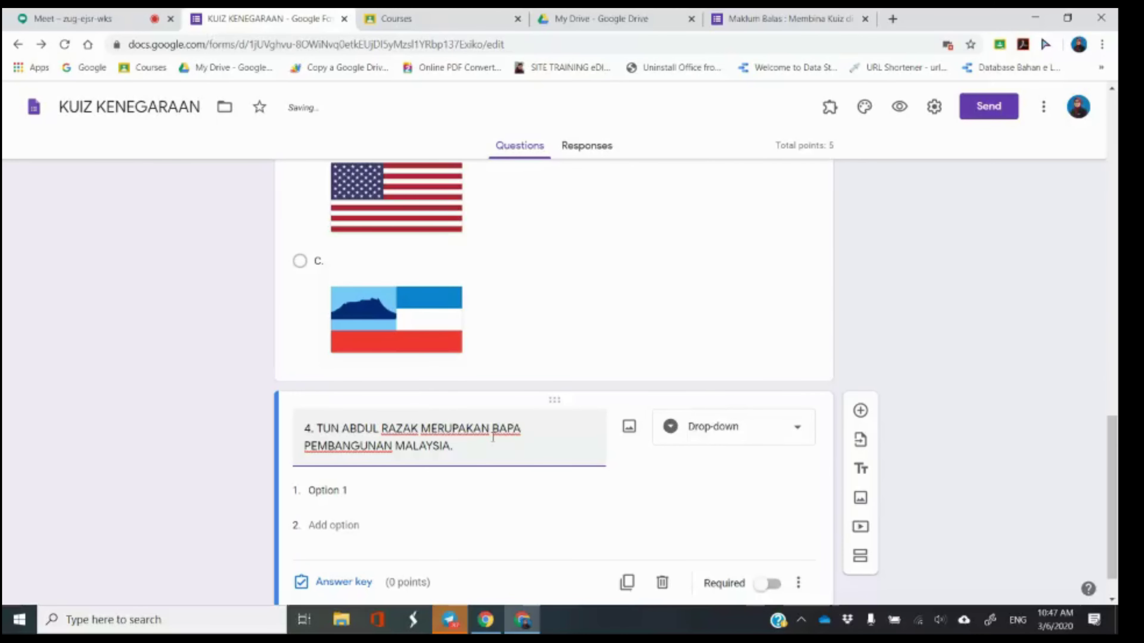
pyautogui.click(388, 490)
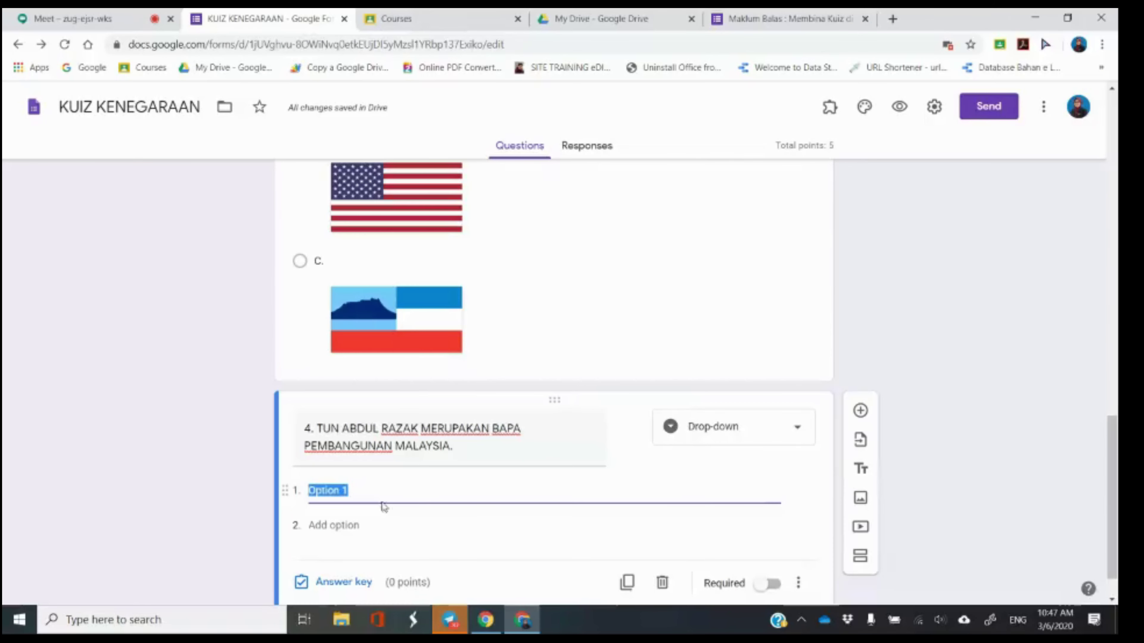
# Give question 4 the drop-down options BENAR and PALSU.
pyautogui.scroll(-1, 390, 500)
pyautogui.write('BENAR')
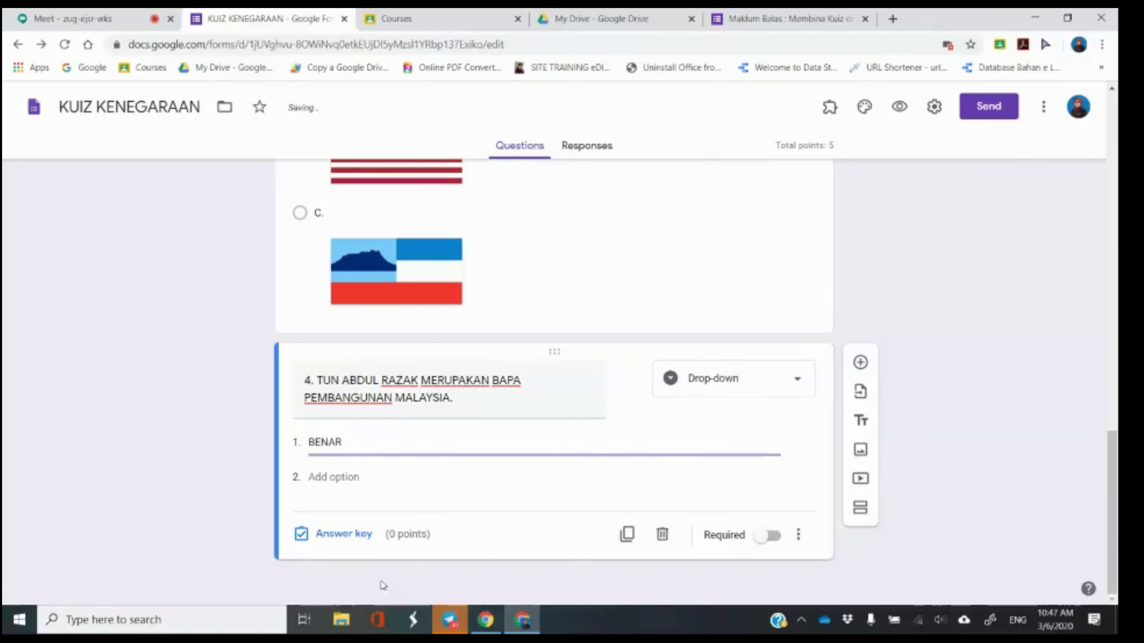
pyautogui.click(345, 478)
pyautogui.write('PAS')
pyautogui.press('BackSpace')
pyautogui.write('LI')
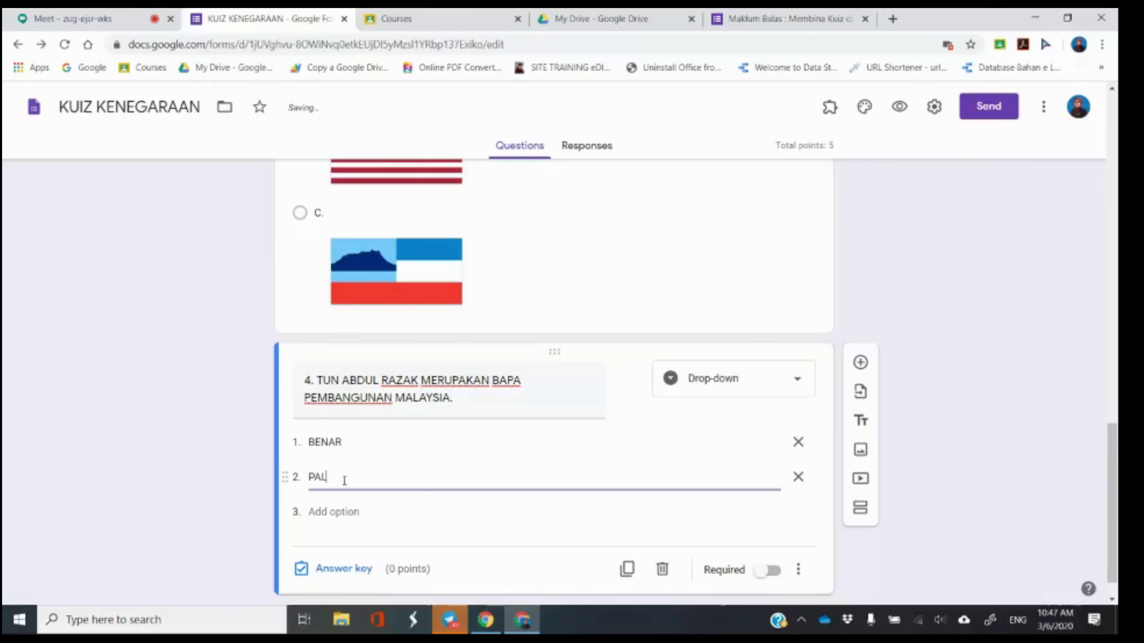
pyautogui.write('SU')
# End question 4's title with 'BENAR ATAU PALSU?' and make it required.
pyautogui.click(485, 399)
pyautogui.click(462, 395)
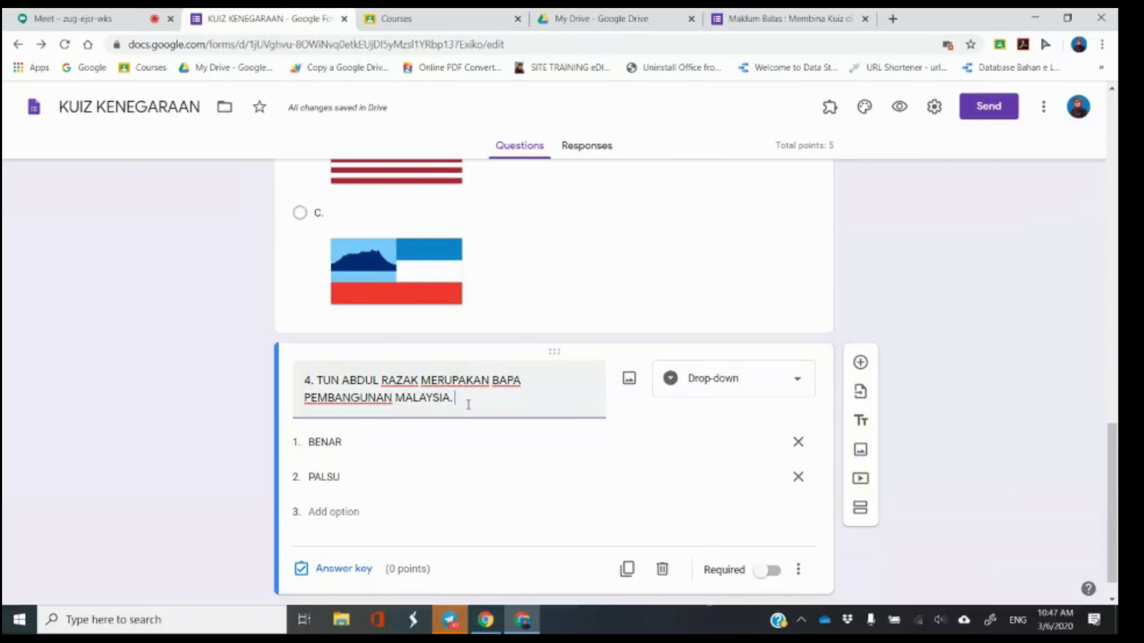
pyautogui.write('R ATAU')
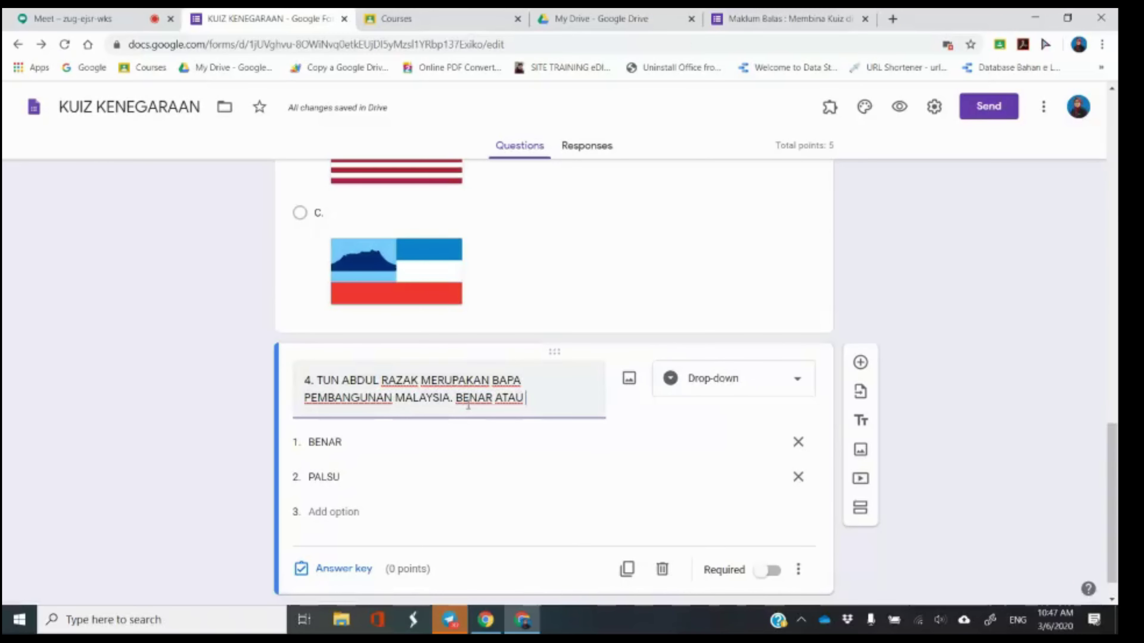
pyautogui.write(' PALSU?')
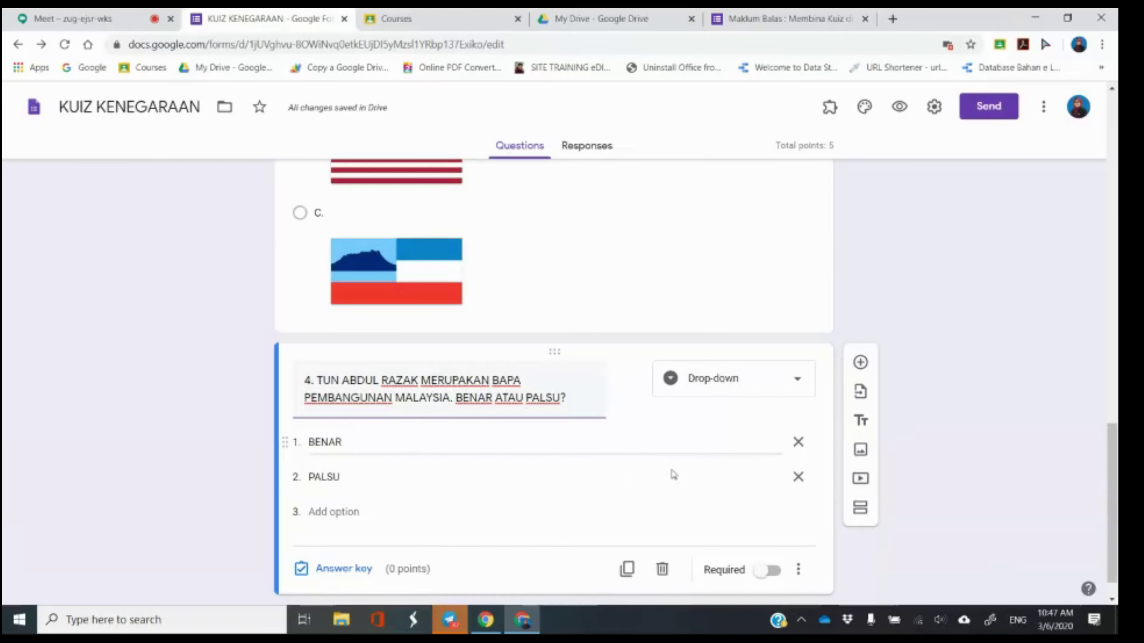
pyautogui.click(768, 575)
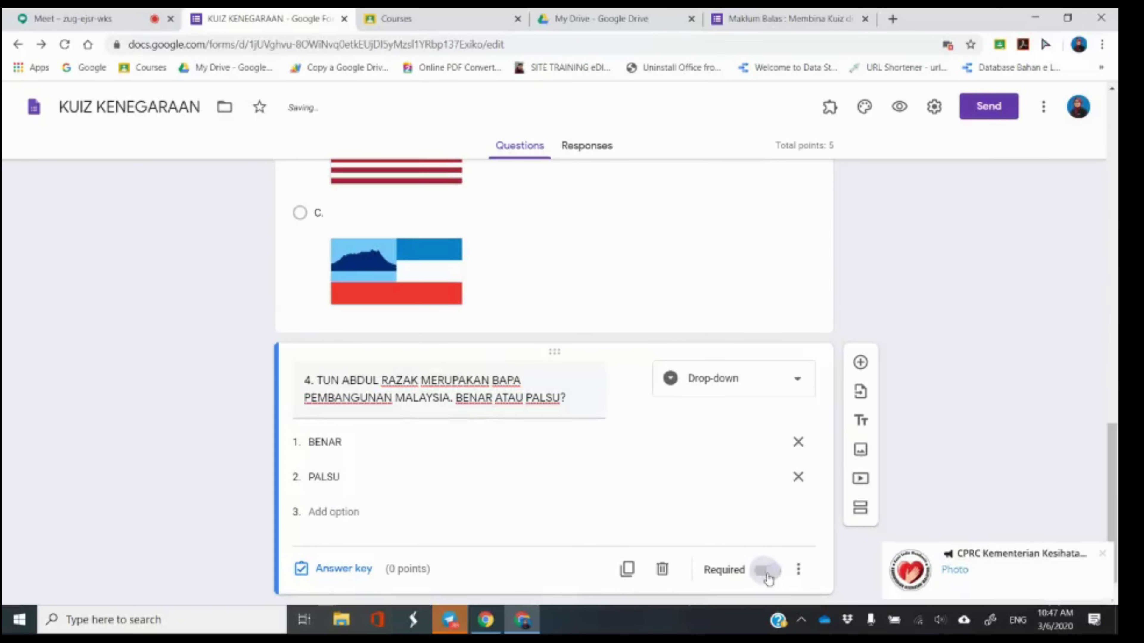
# In question 4's answer key, mark BENAR correct and set its value to 1 point.
pyautogui.click(1104, 555)
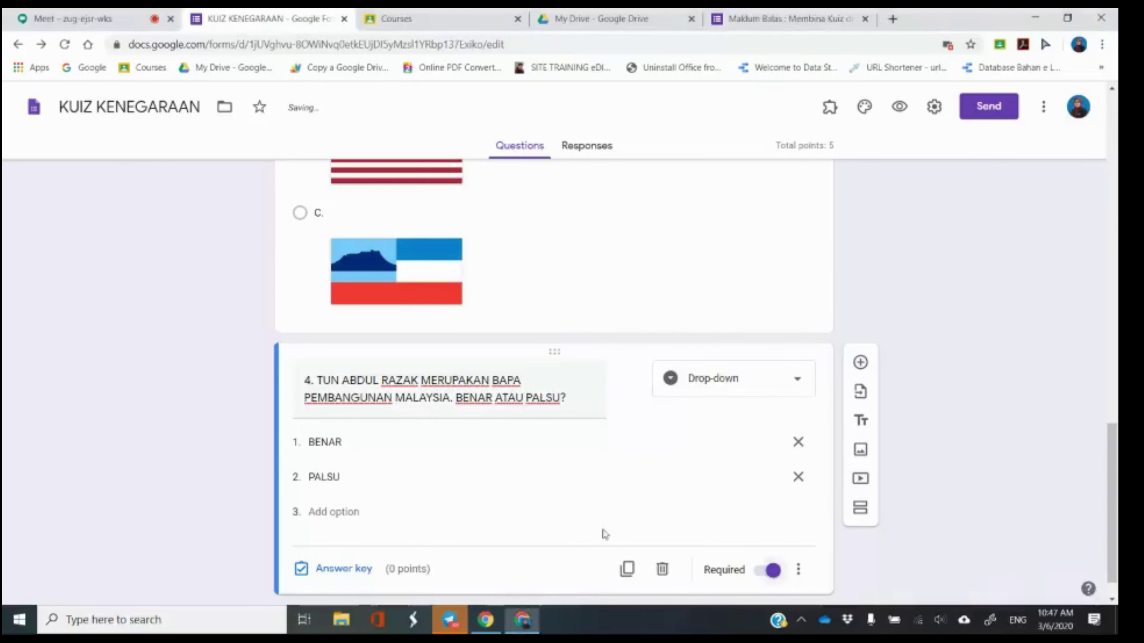
pyautogui.click(321, 570)
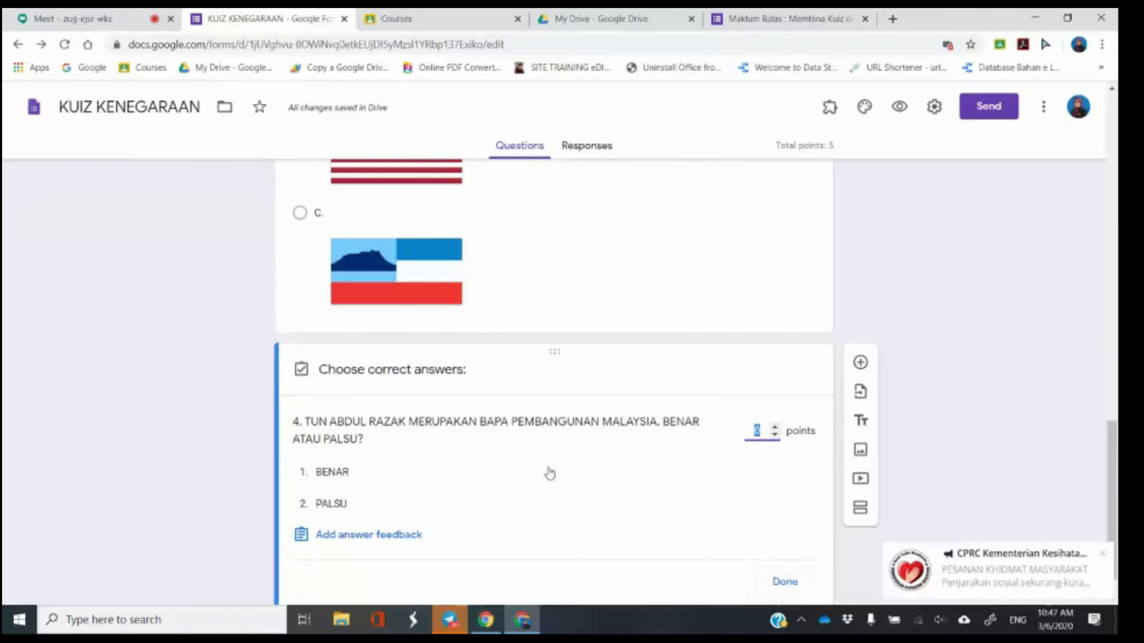
pyautogui.click(348, 472)
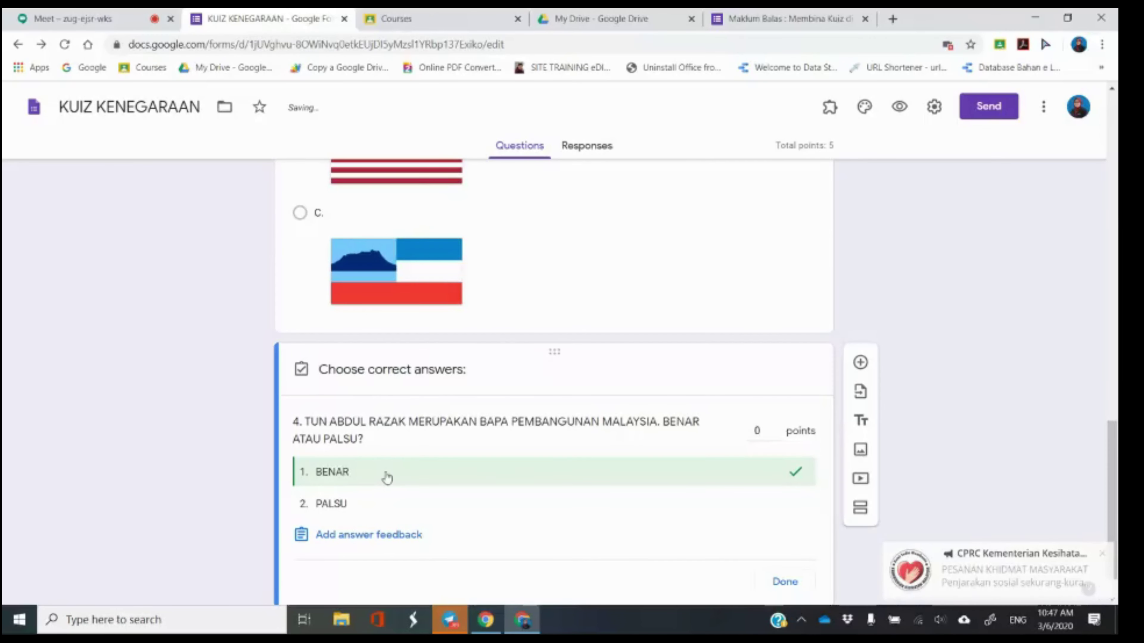
pyautogui.click(757, 430)
pyautogui.press('BackSpace')
pyautogui.write('1')
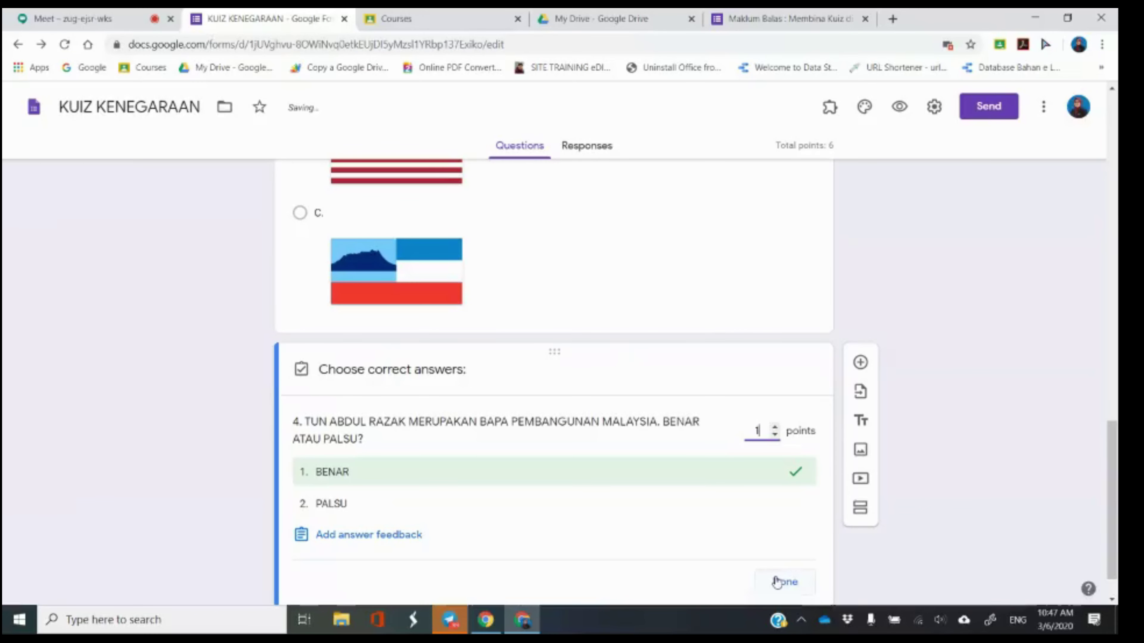
pyautogui.click(796, 583)
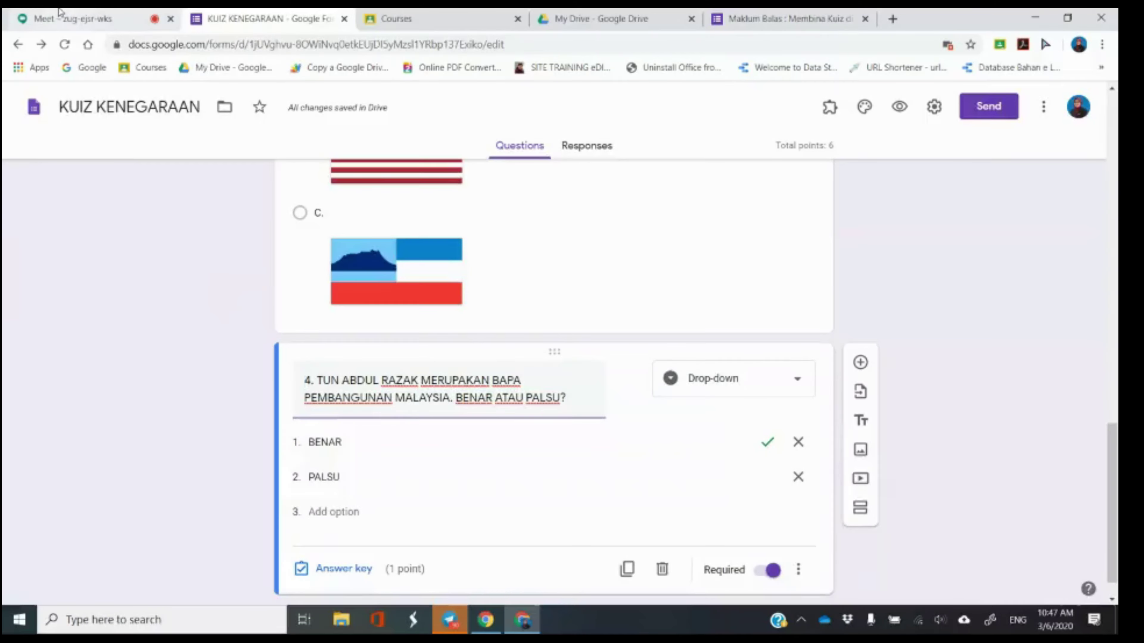
pyautogui.click(65, 20)
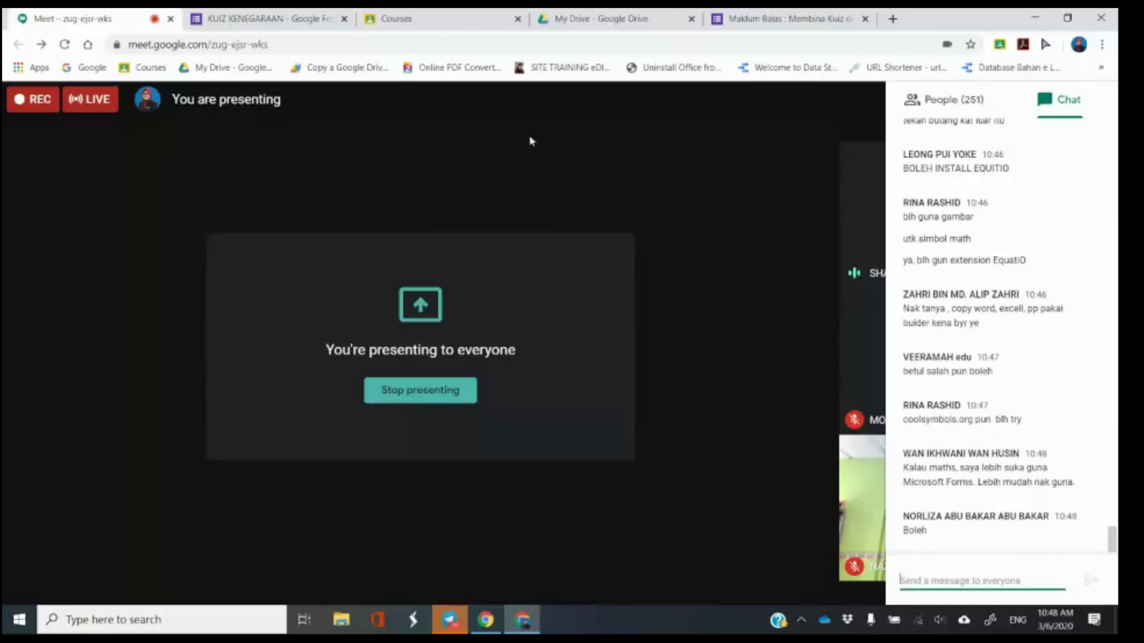
# Back in the KUIZ KENEGARAAN form, add a blank multiple-choice question below question 4.
pyautogui.click(266, 18)
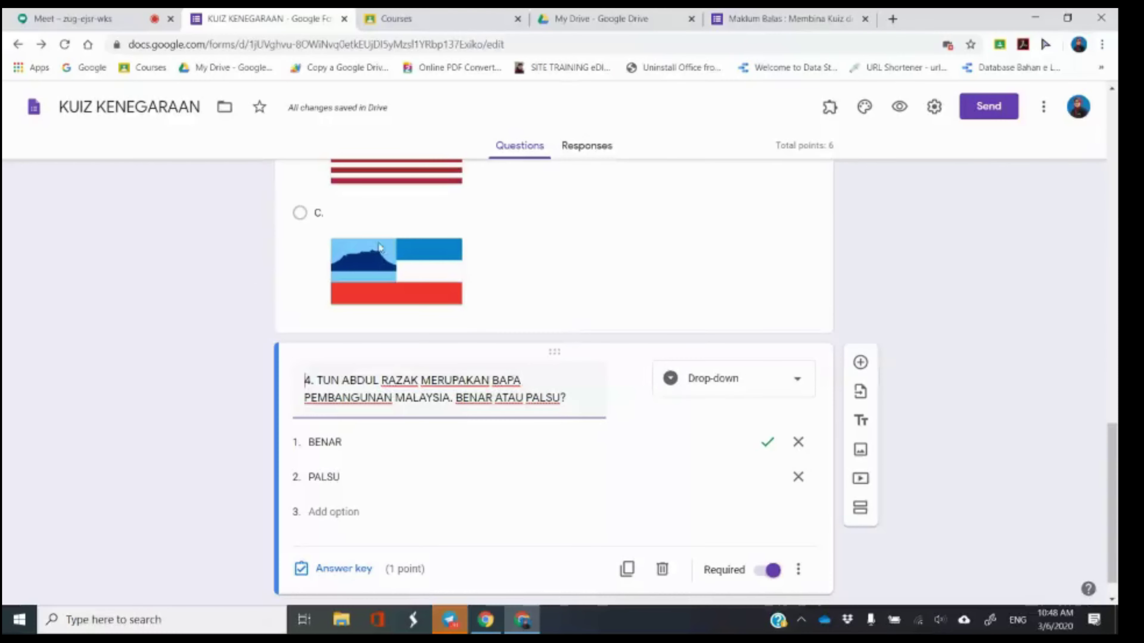
pyautogui.click(514, 269)
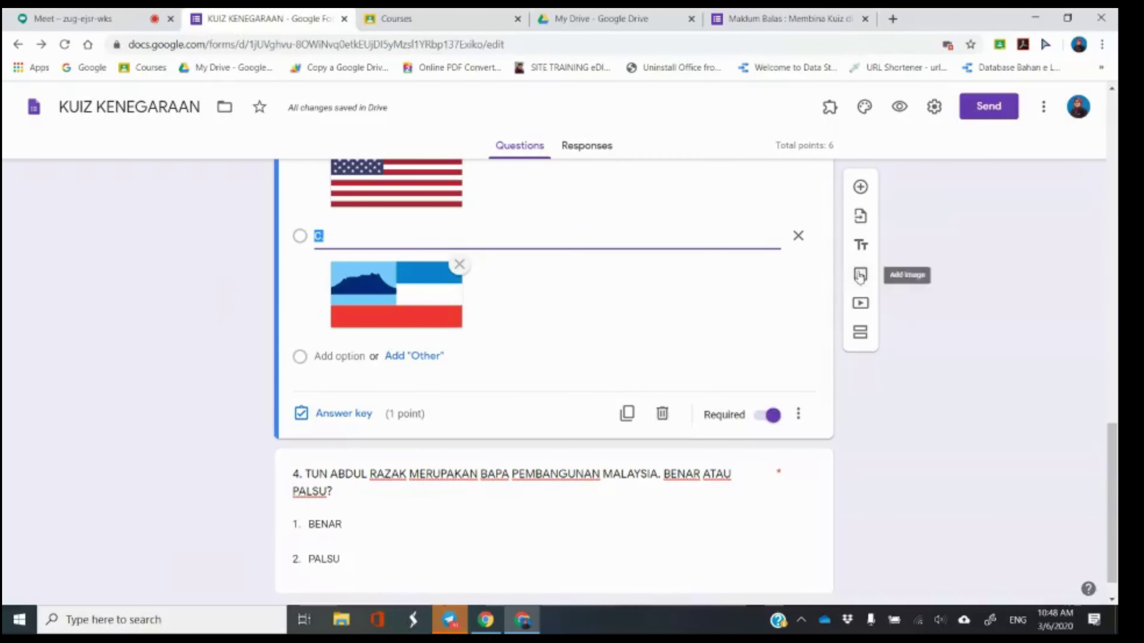
pyautogui.scroll(3, 622, 317)
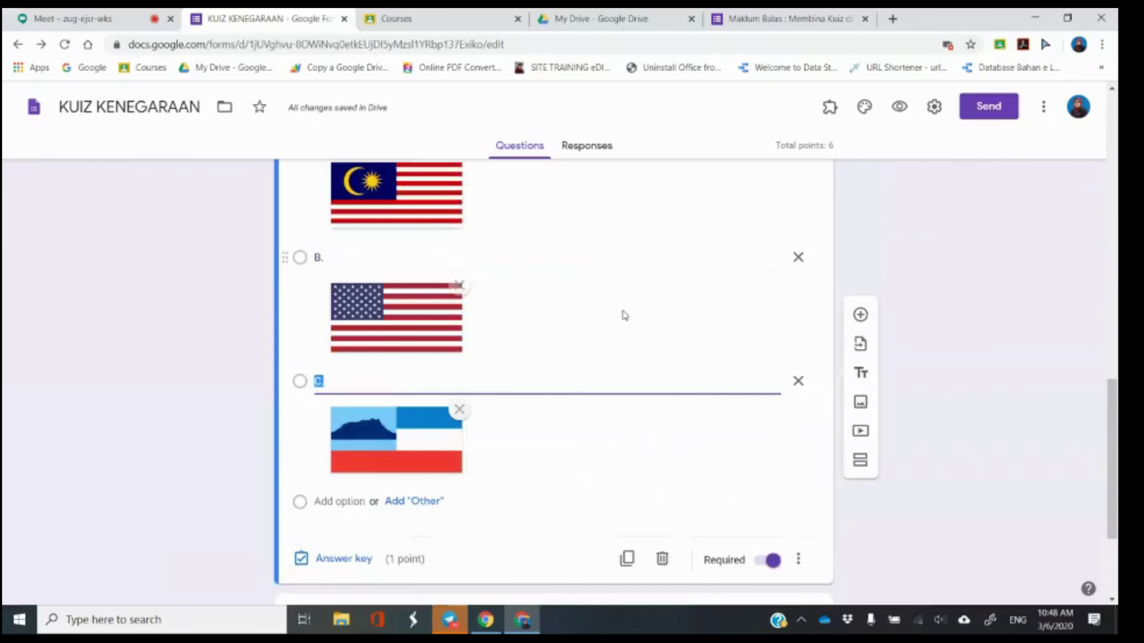
pyautogui.click(548, 310)
pyautogui.scroll(3, 544, 307)
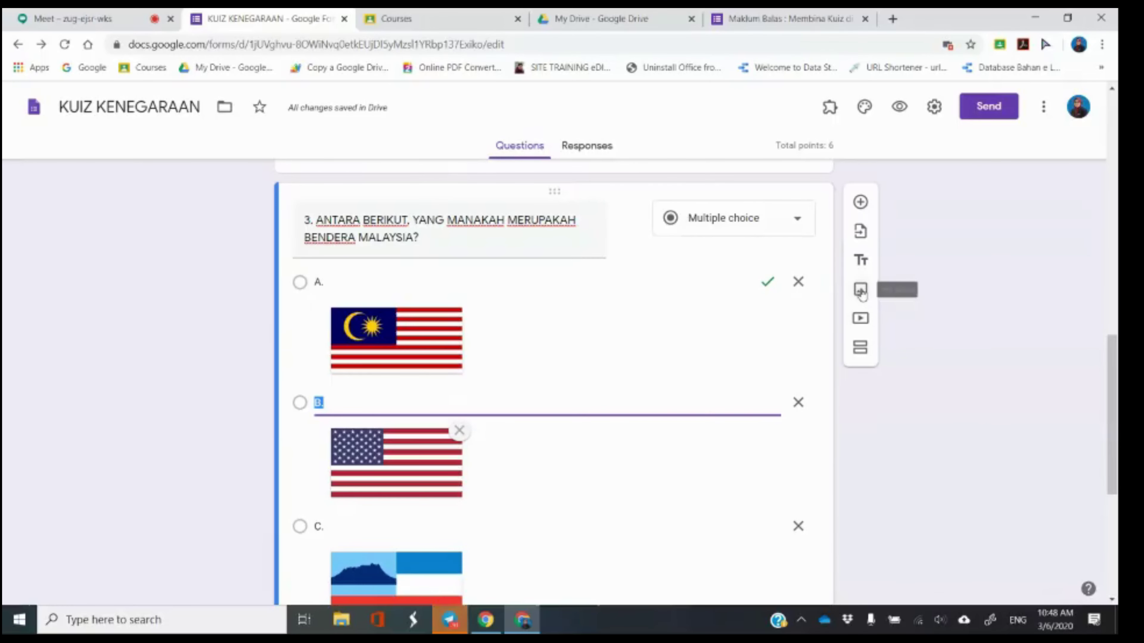
pyautogui.scroll(-5, 862, 294)
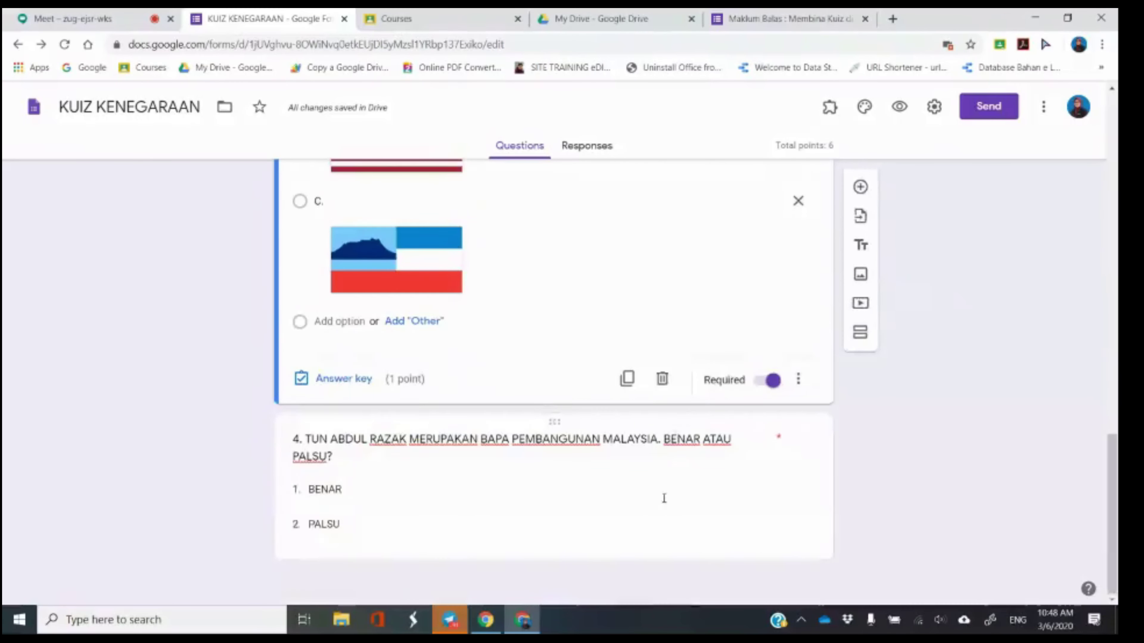
pyautogui.click(666, 490)
pyautogui.click(860, 304)
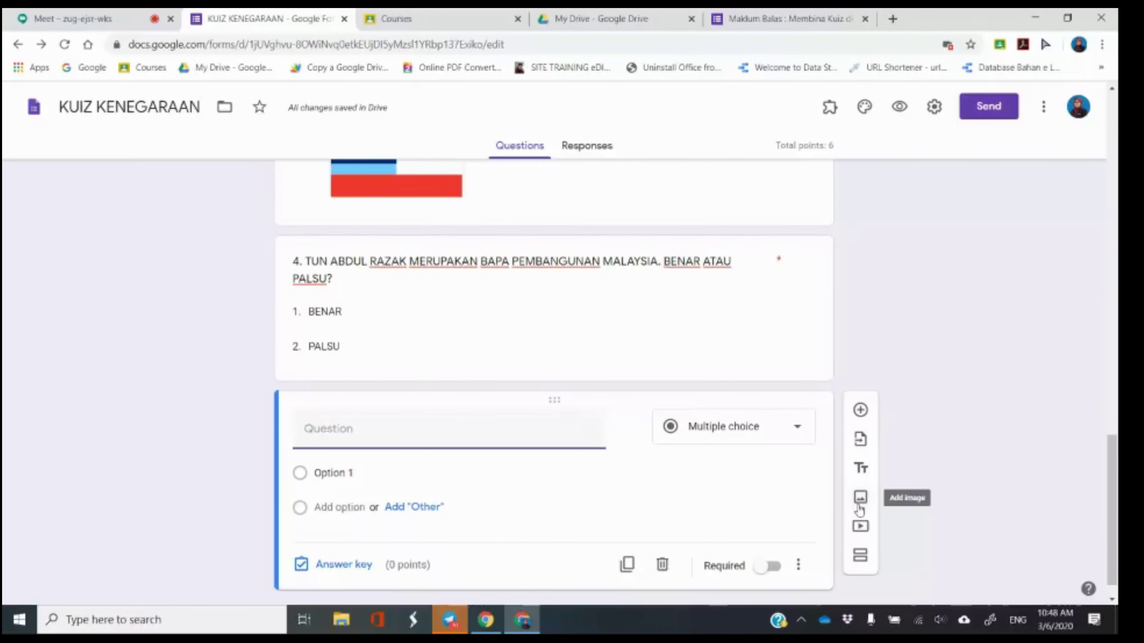
# Check the Meet call and its participant list, then return to the quiz.
pyautogui.click(44, 19)
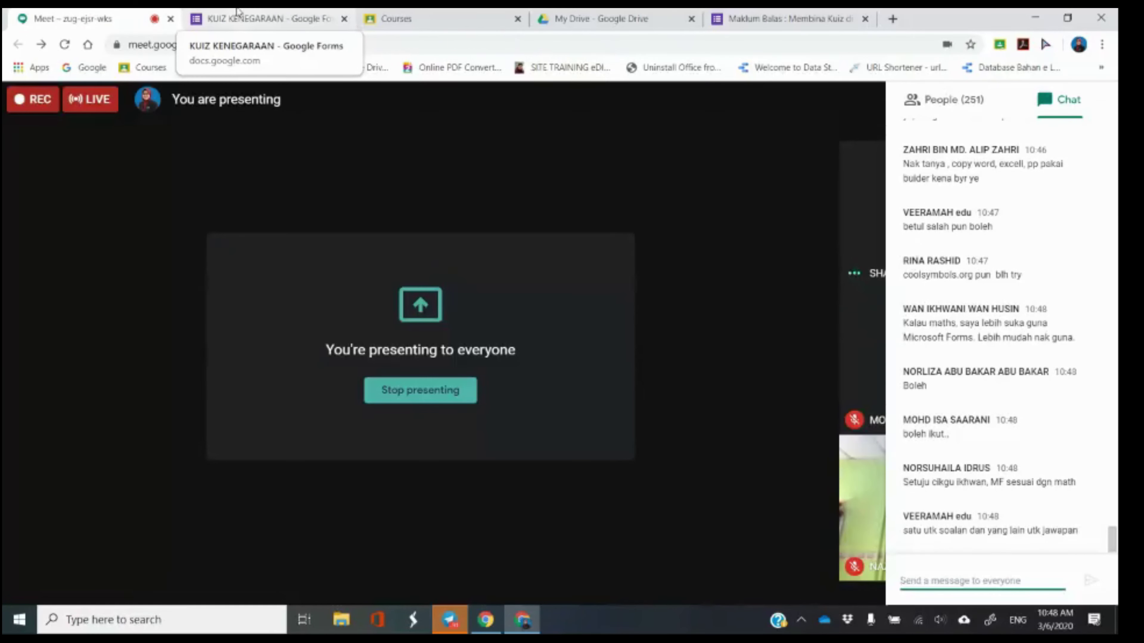
pyautogui.click(238, 11)
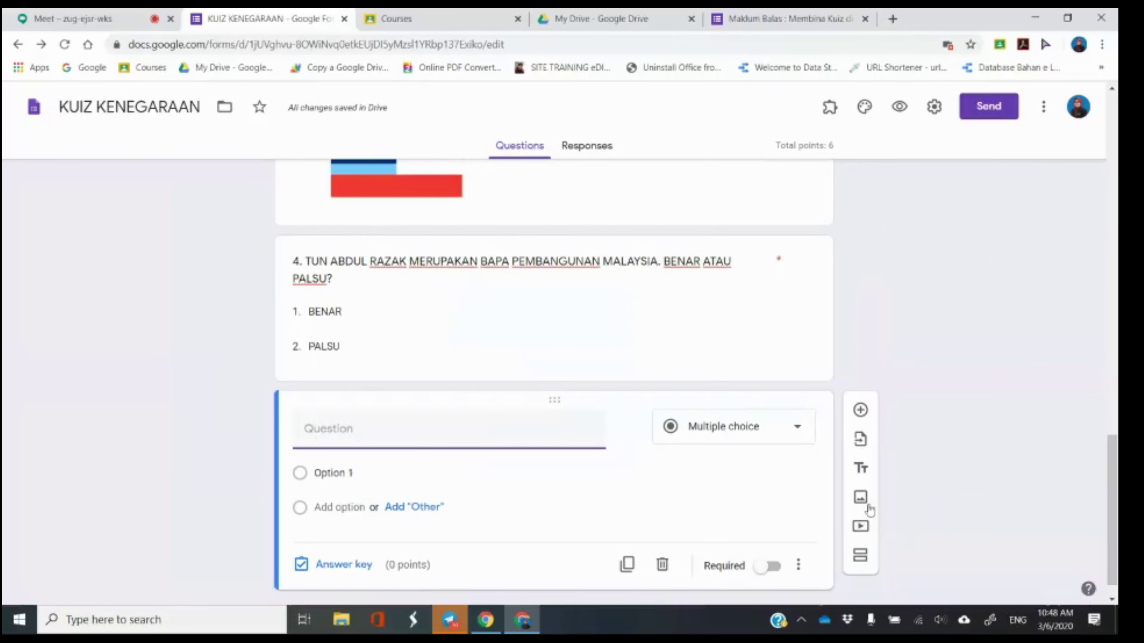
pyautogui.scroll(3, 400, 321)
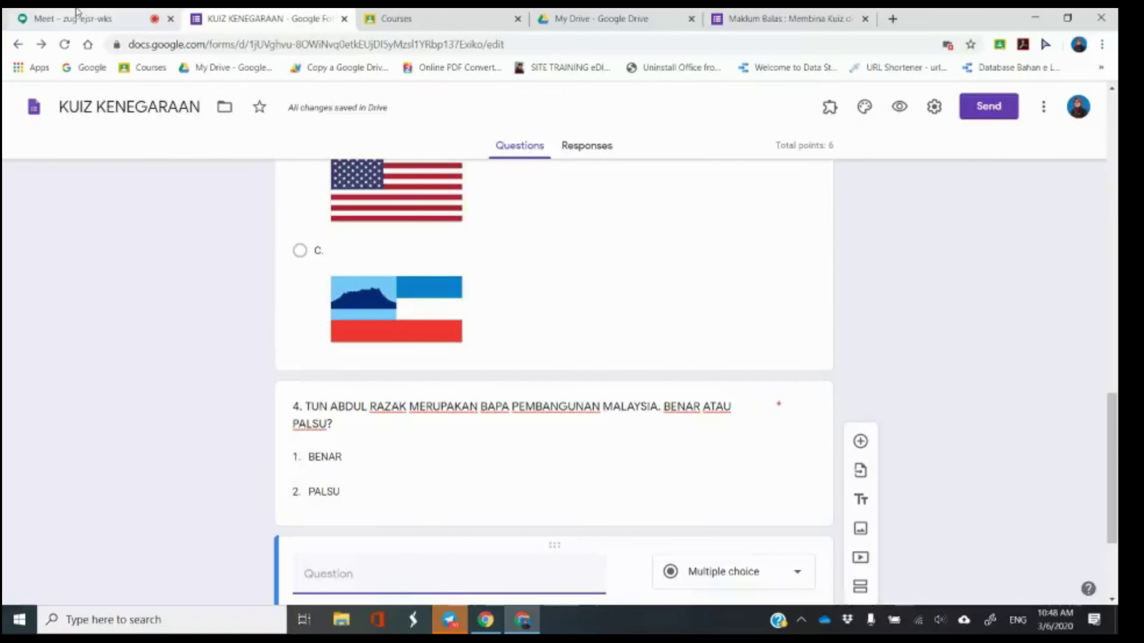
pyautogui.click(156, 19)
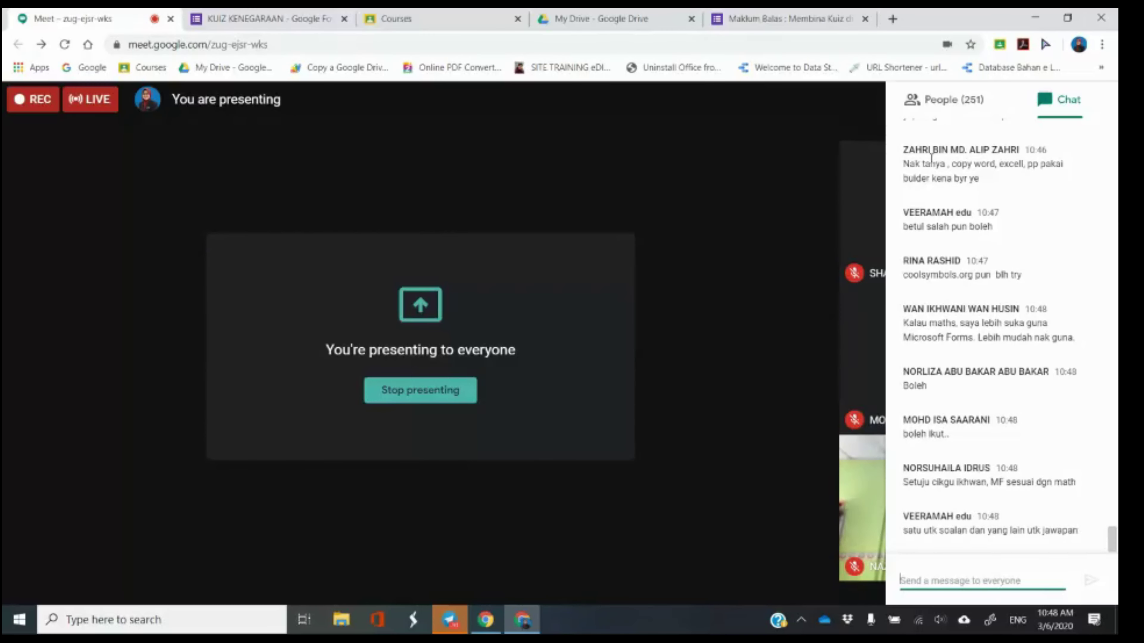
pyautogui.click(949, 109)
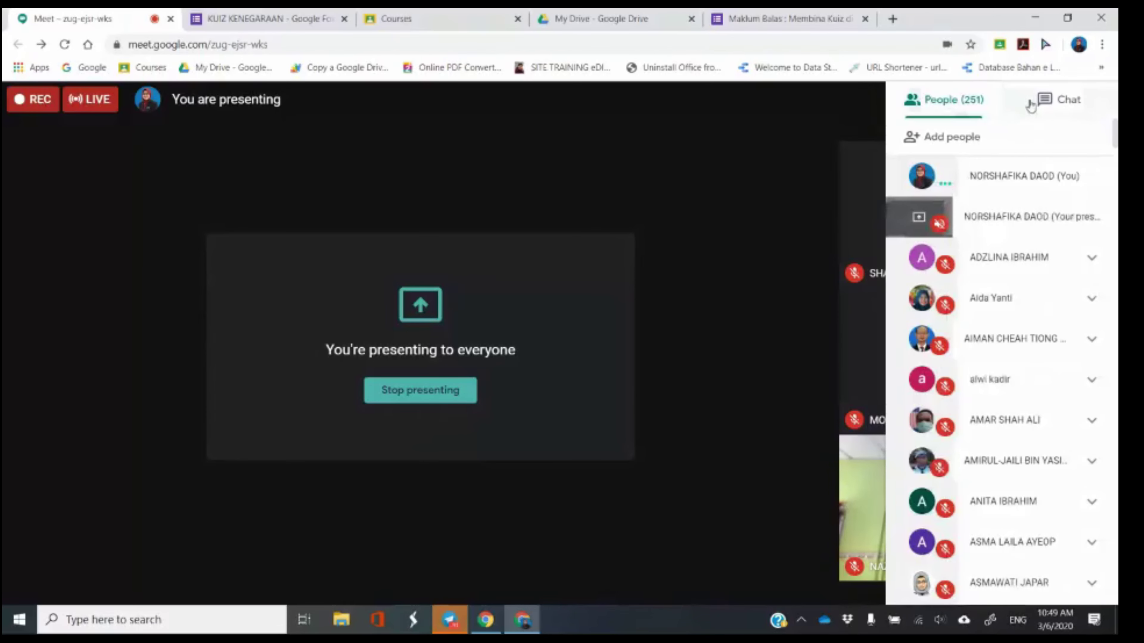
pyautogui.click(266, 18)
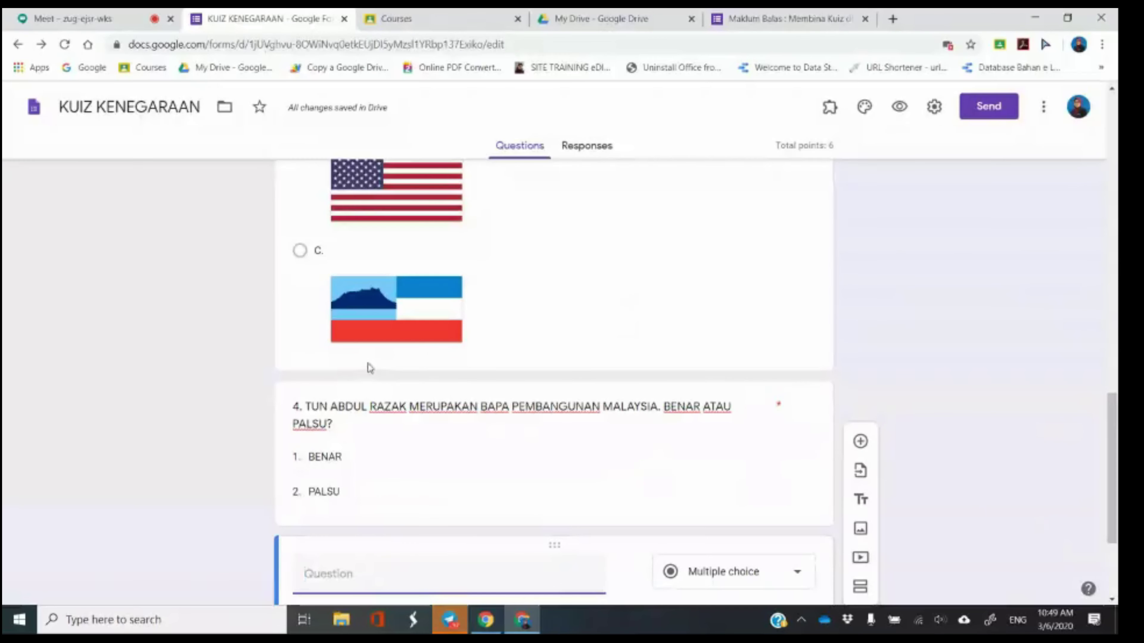
# Select the new blank question and bring up the Insert image window.
pyautogui.click(399, 321)
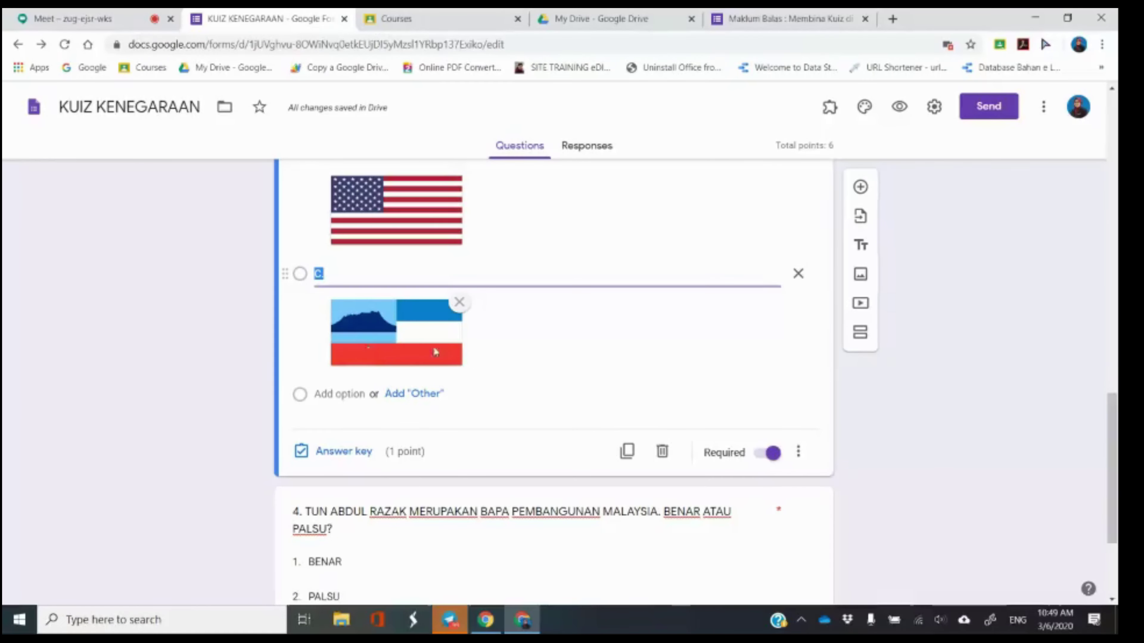
pyautogui.scroll(-4, 705, 350)
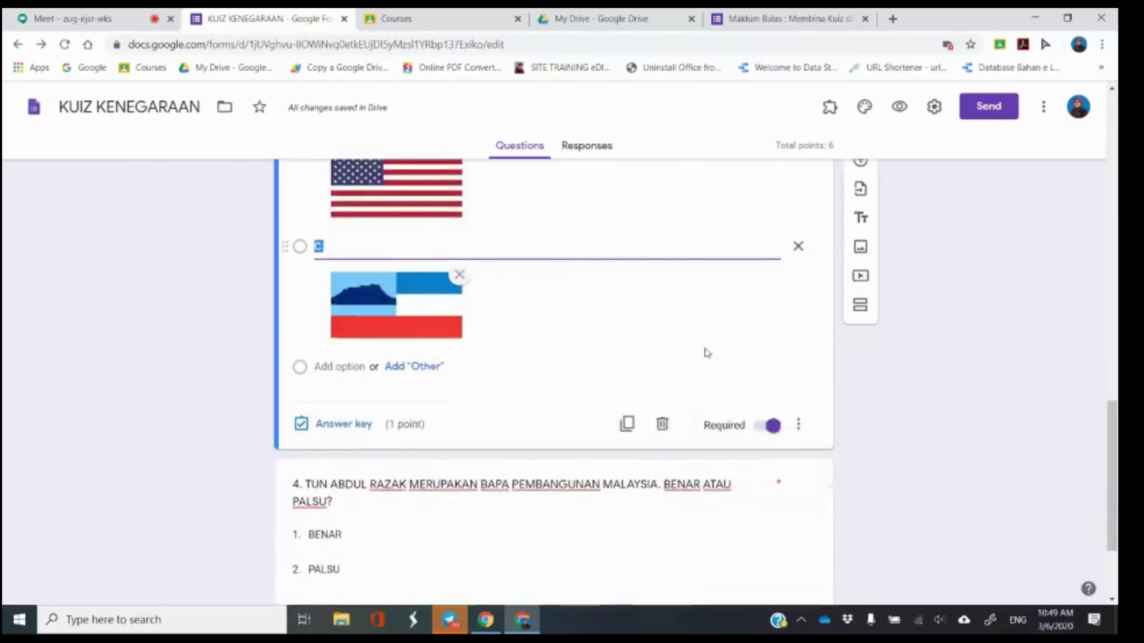
pyautogui.click(718, 514)
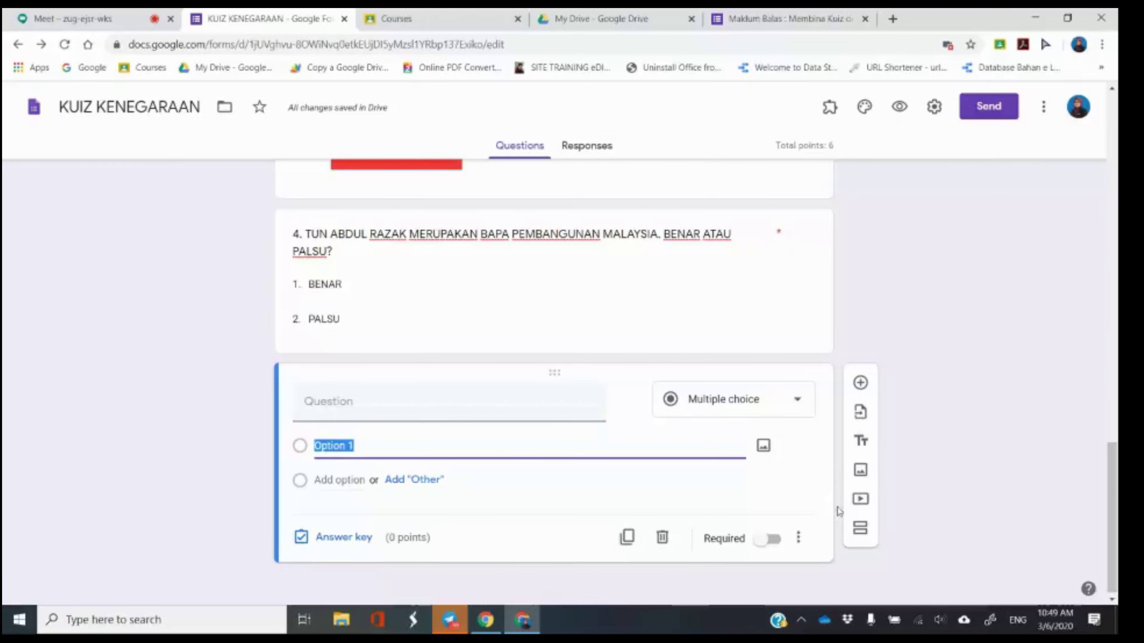
pyautogui.click(862, 473)
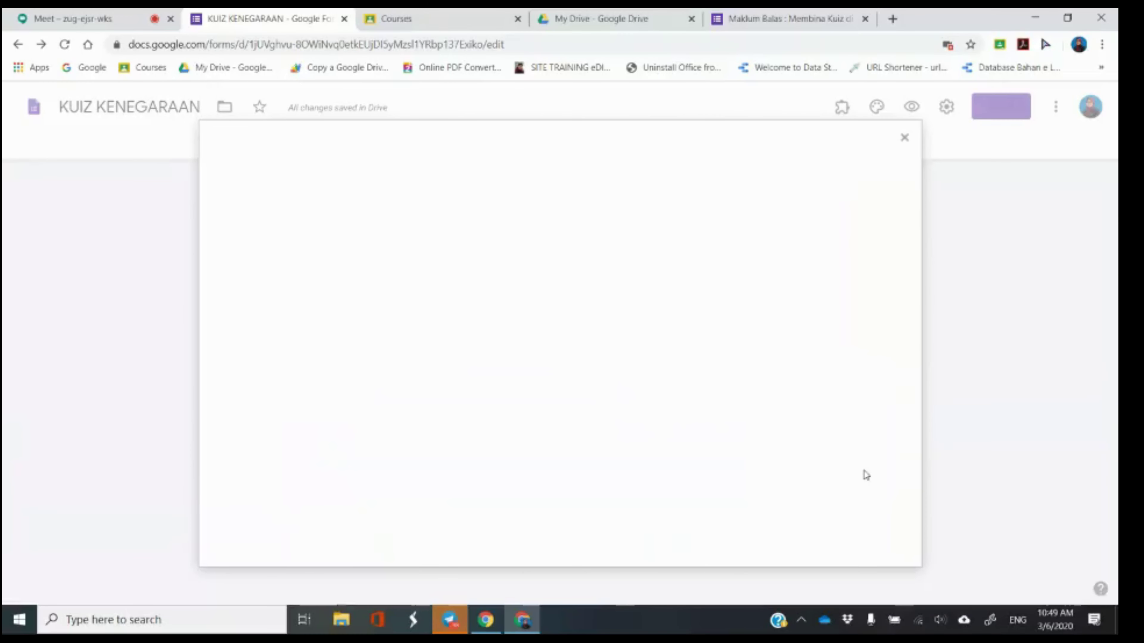
# Search Google Images for 'BENDERA MALAYSIA' and insert the first flag image.
pyautogui.click(667, 193)
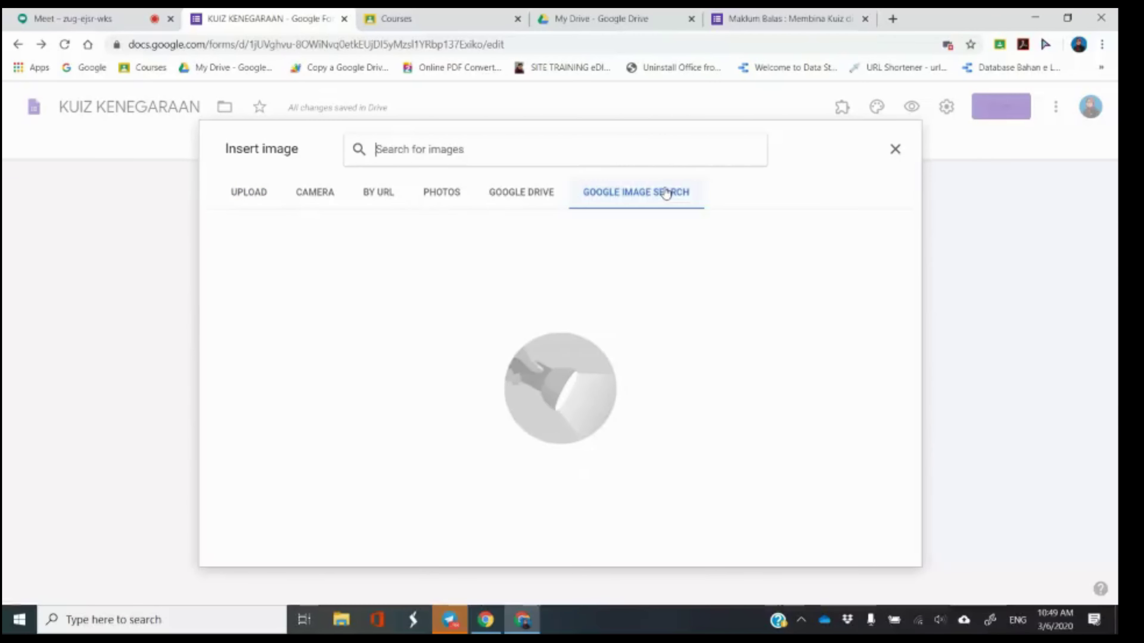
pyautogui.write('BENDERA')
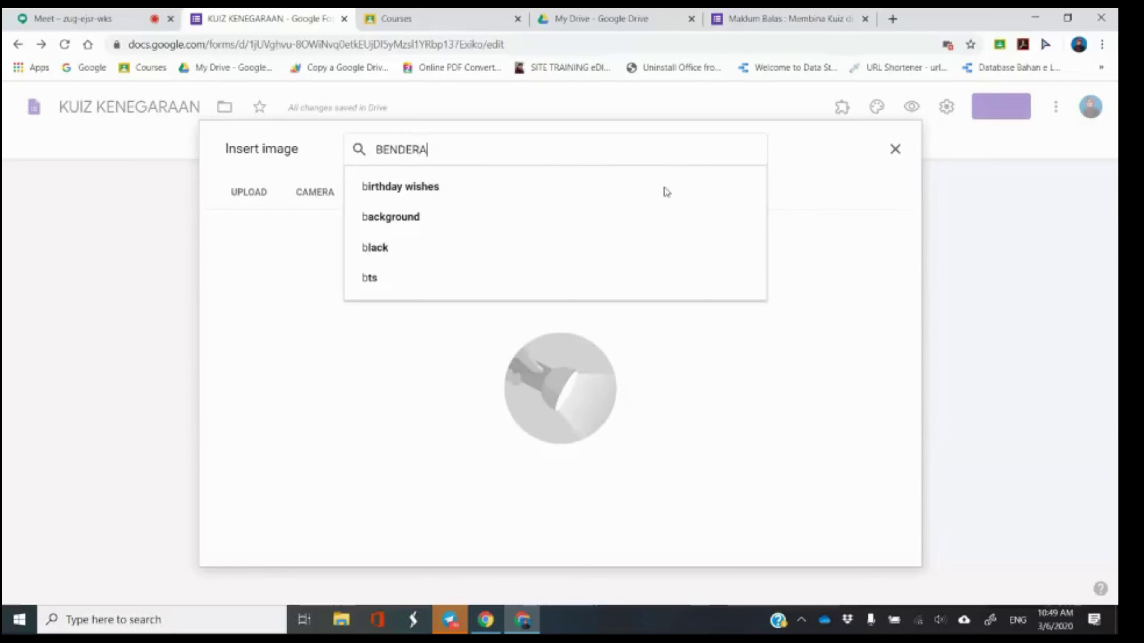
pyautogui.write(' MALAYSIA')
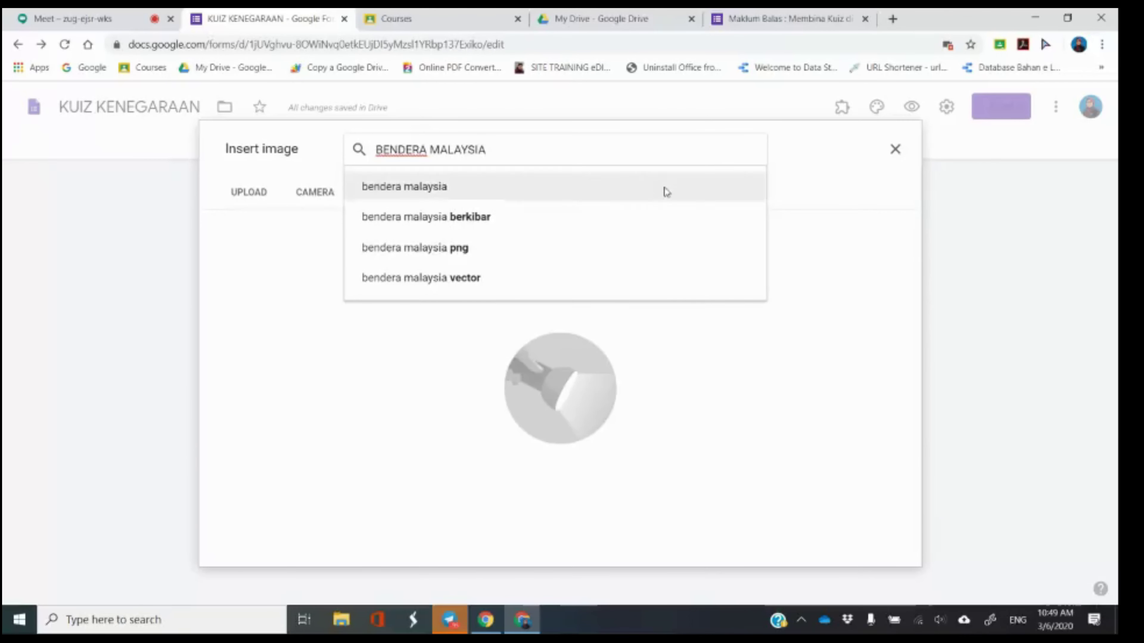
pyautogui.click(665, 191)
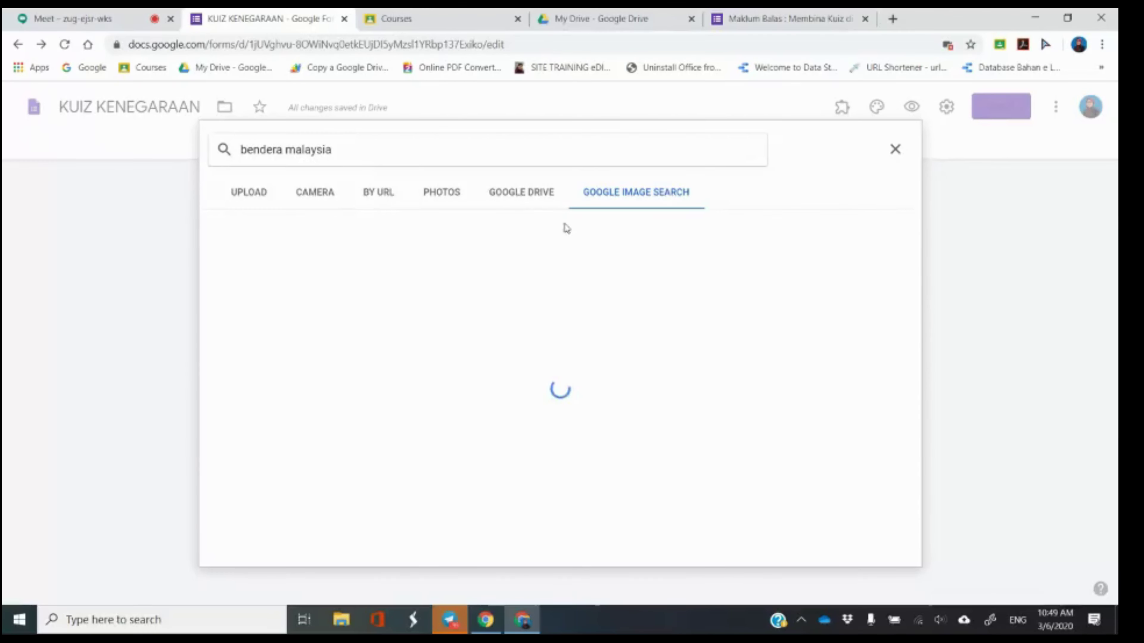
pyautogui.click(311, 270)
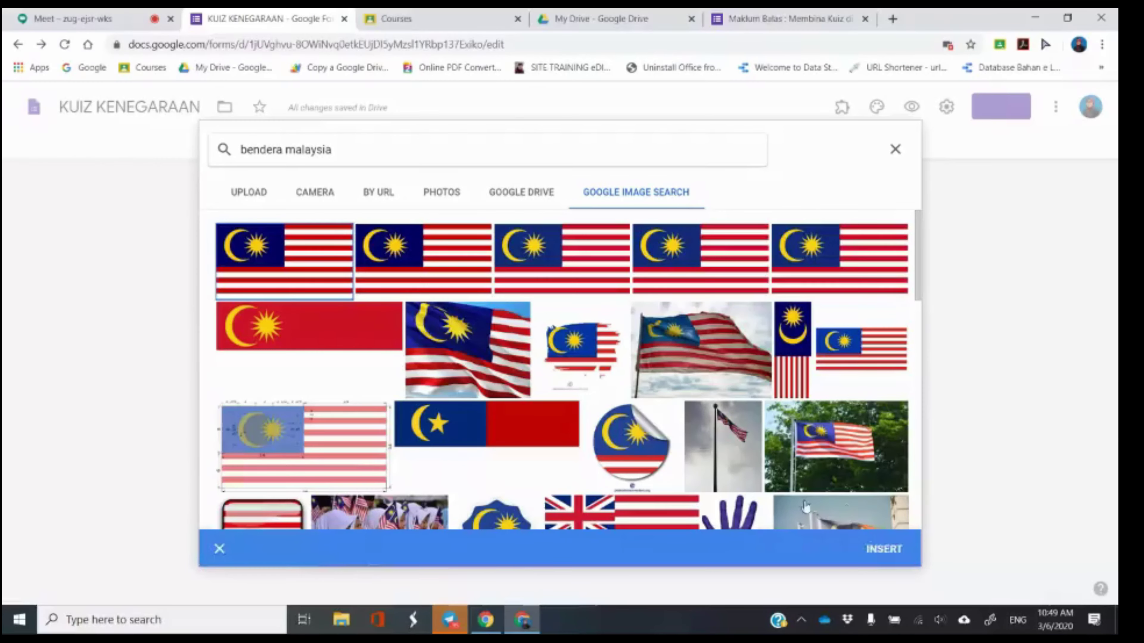
pyautogui.click(880, 550)
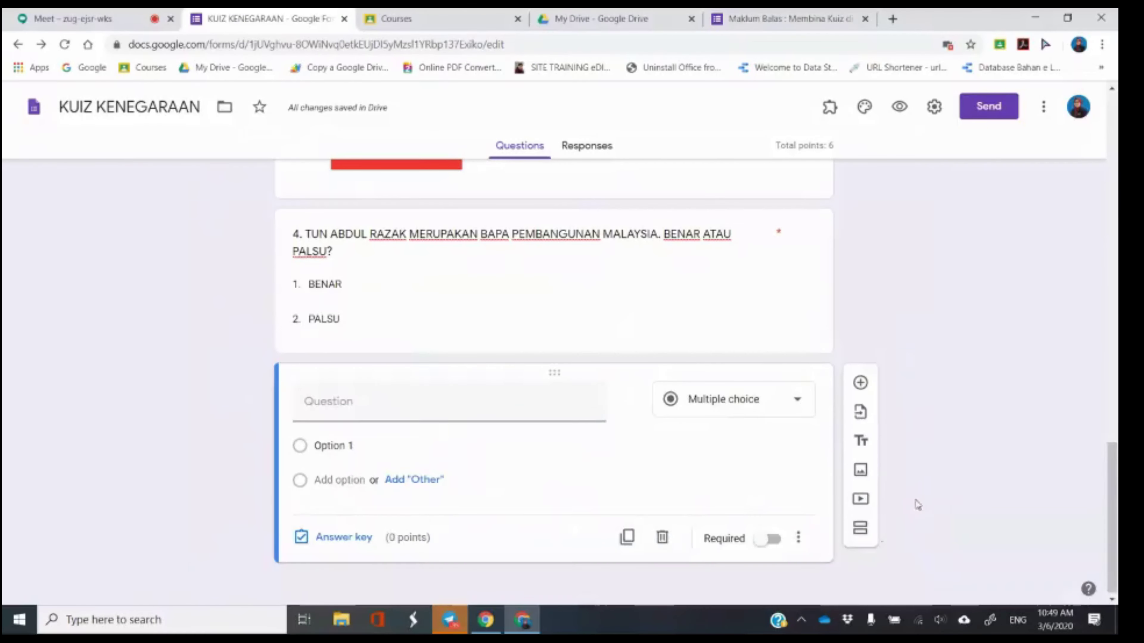
# Select the inserted Malaysian flag image and its title field.
pyautogui.click(778, 379)
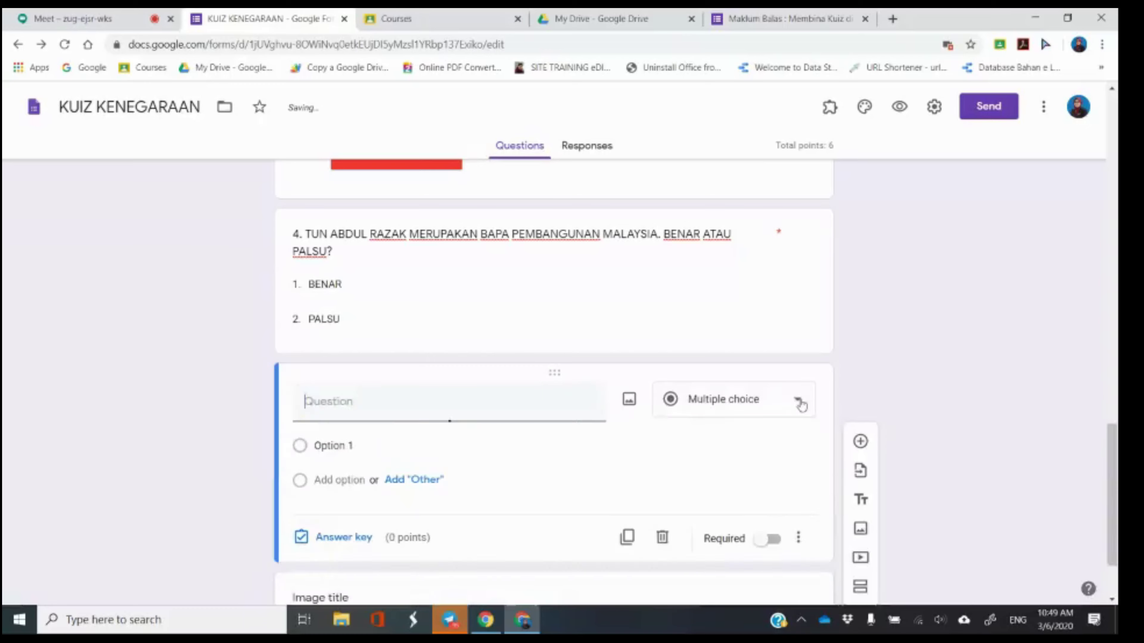
pyautogui.scroll(-6, 901, 401)
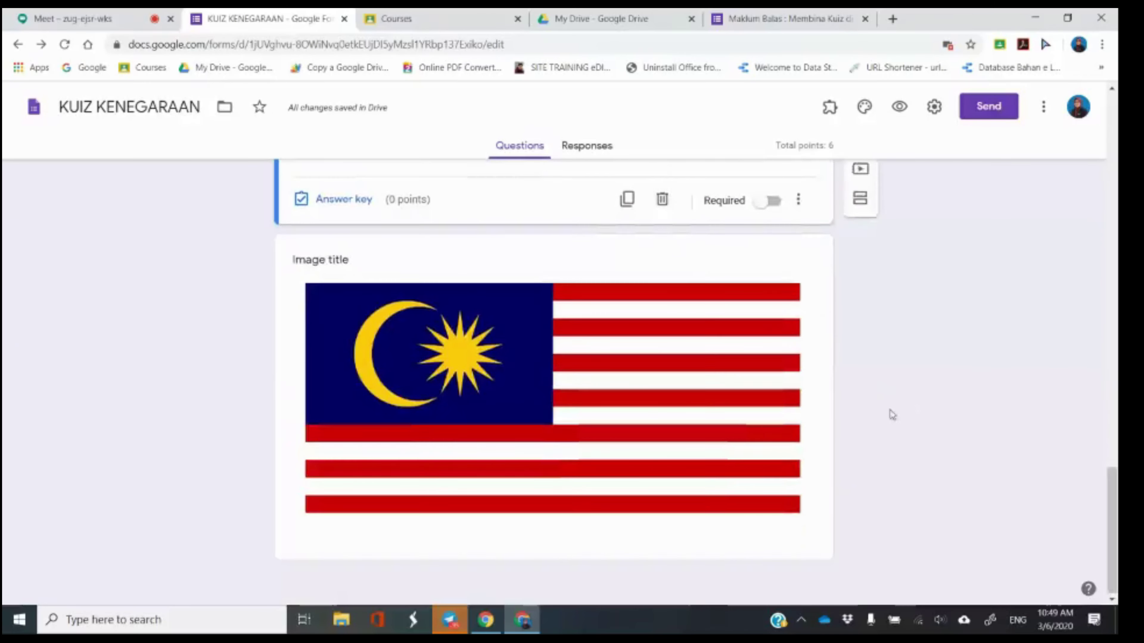
pyautogui.click(674, 466)
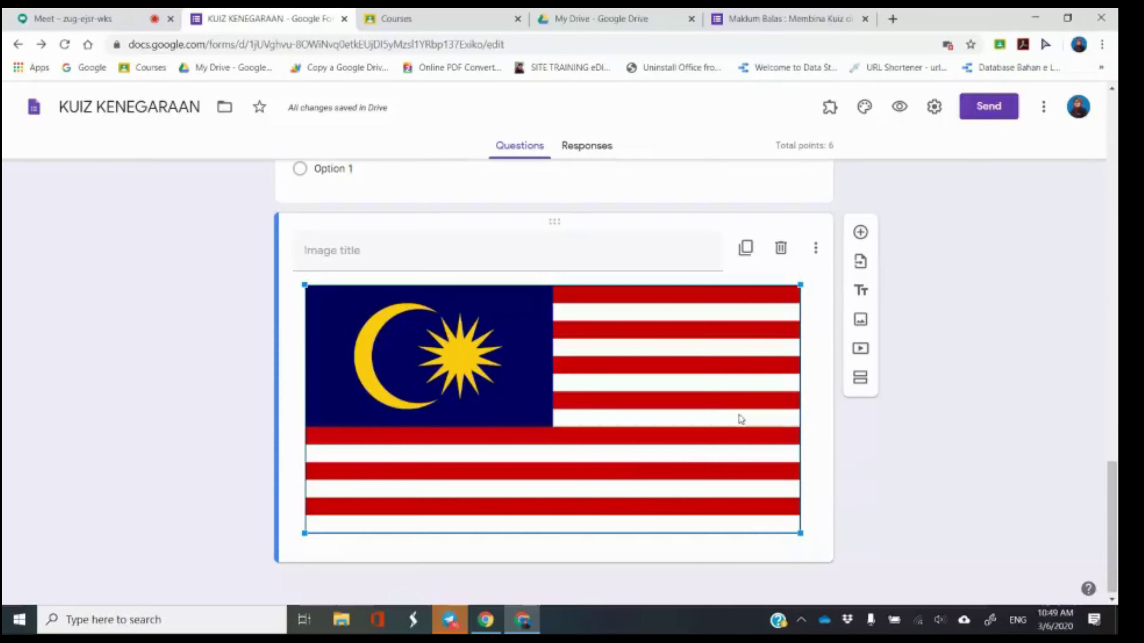
pyautogui.click(436, 249)
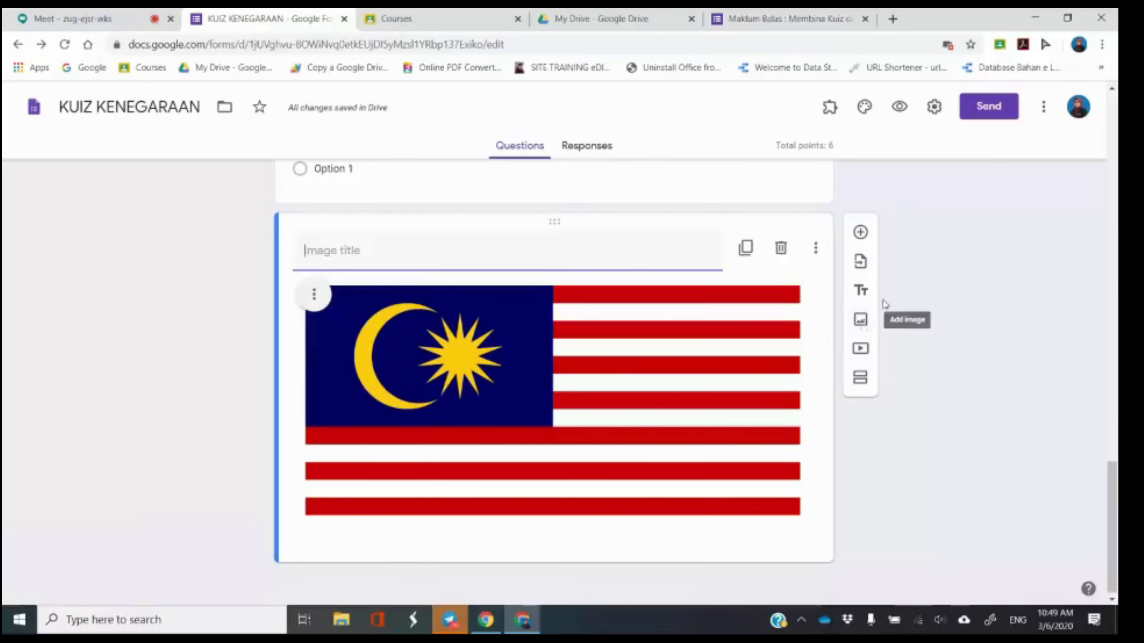
# Delete the empty blank question so the flag image directly follows question 4.
pyautogui.scroll(3, 727, 263)
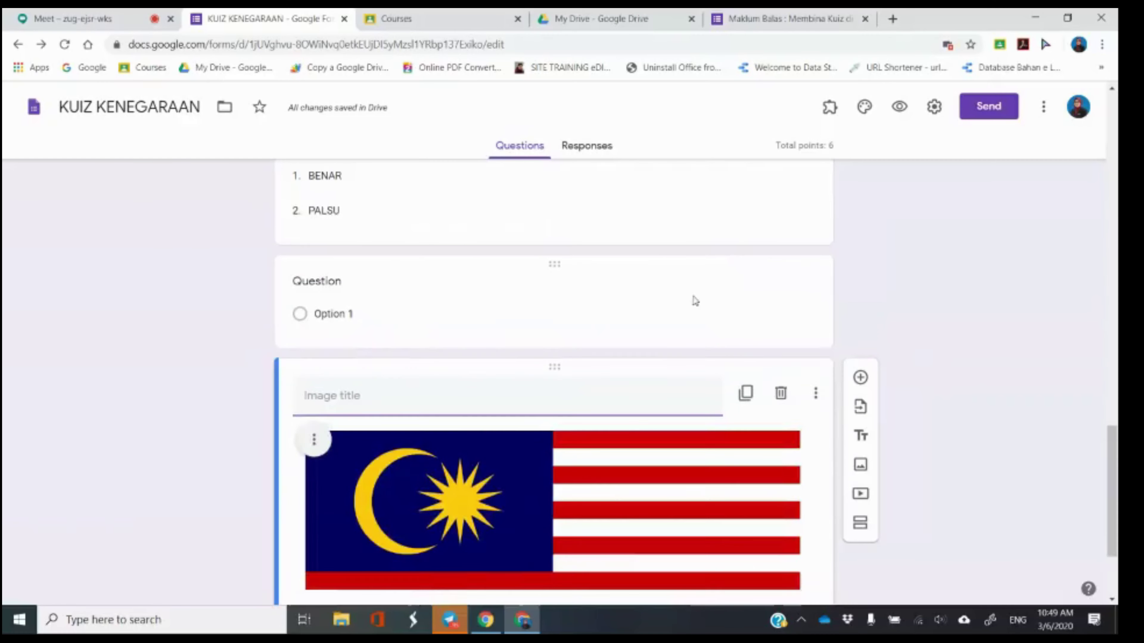
pyautogui.click(692, 298)
pyautogui.click(662, 429)
pyautogui.scroll(5, 676, 441)
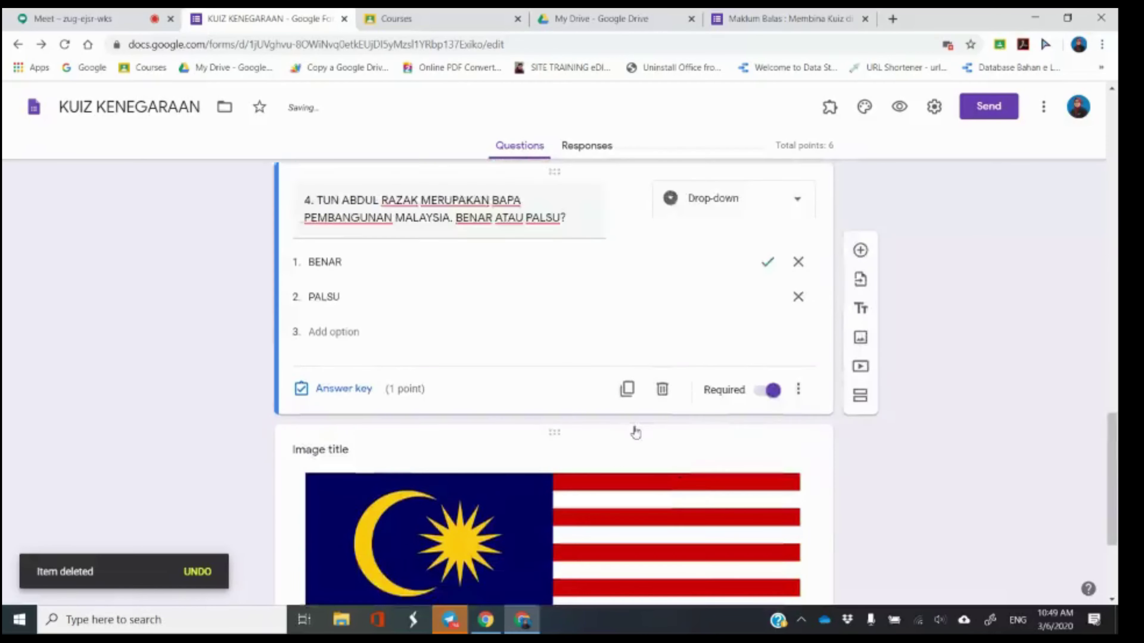
pyautogui.scroll(-3, 458, 253)
pyautogui.scroll(-4, 458, 252)
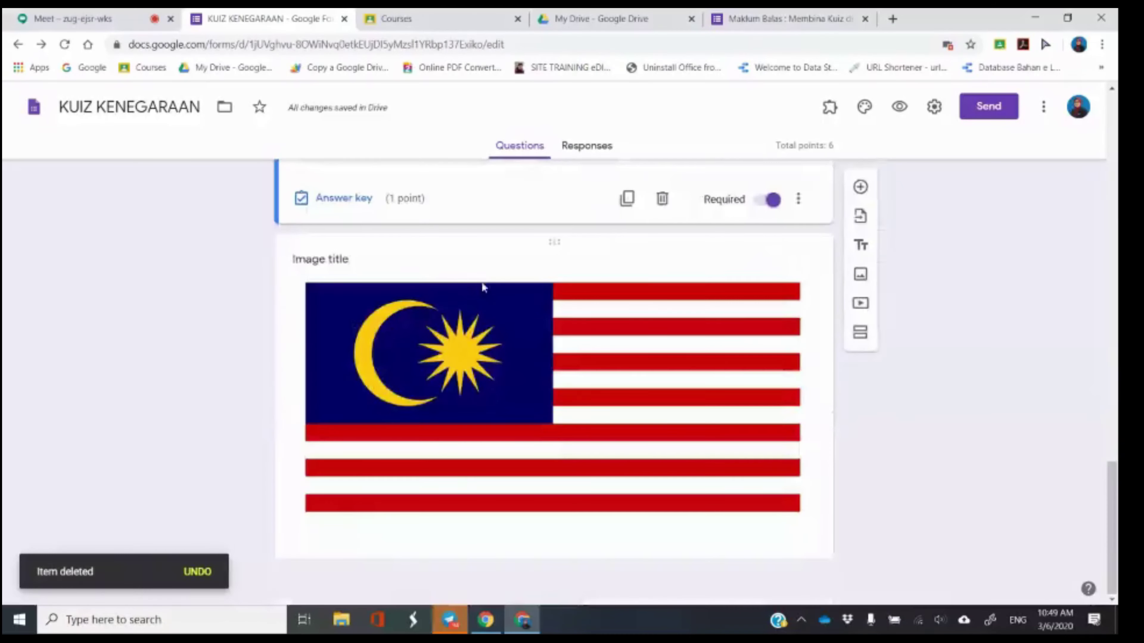
pyautogui.click(500, 256)
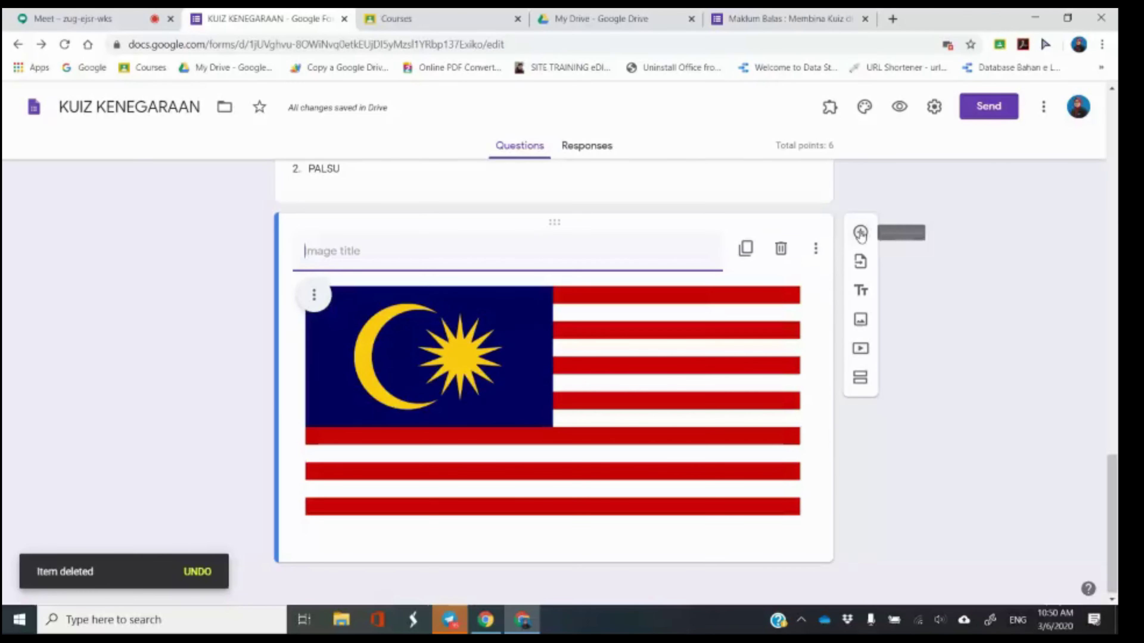
pyautogui.scroll(-1, 682, 579)
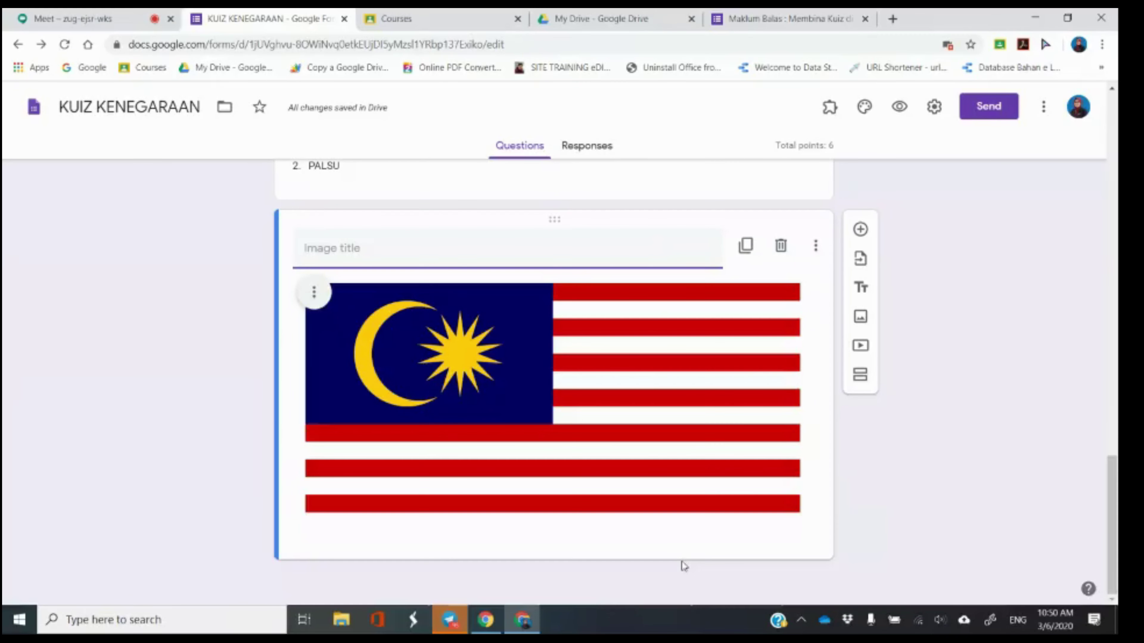
pyautogui.click(861, 229)
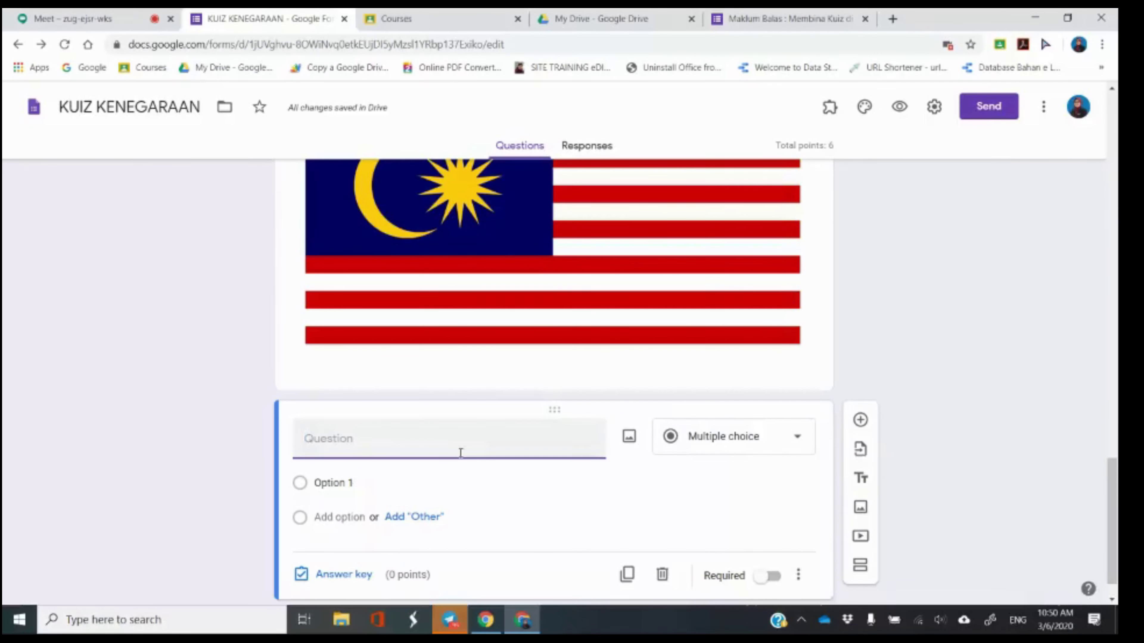
# Title the new question 'BERDASARKAN GAMBAR DI ATAS', dropping the trailing comma.
pyautogui.write('BERDASARKAN ')
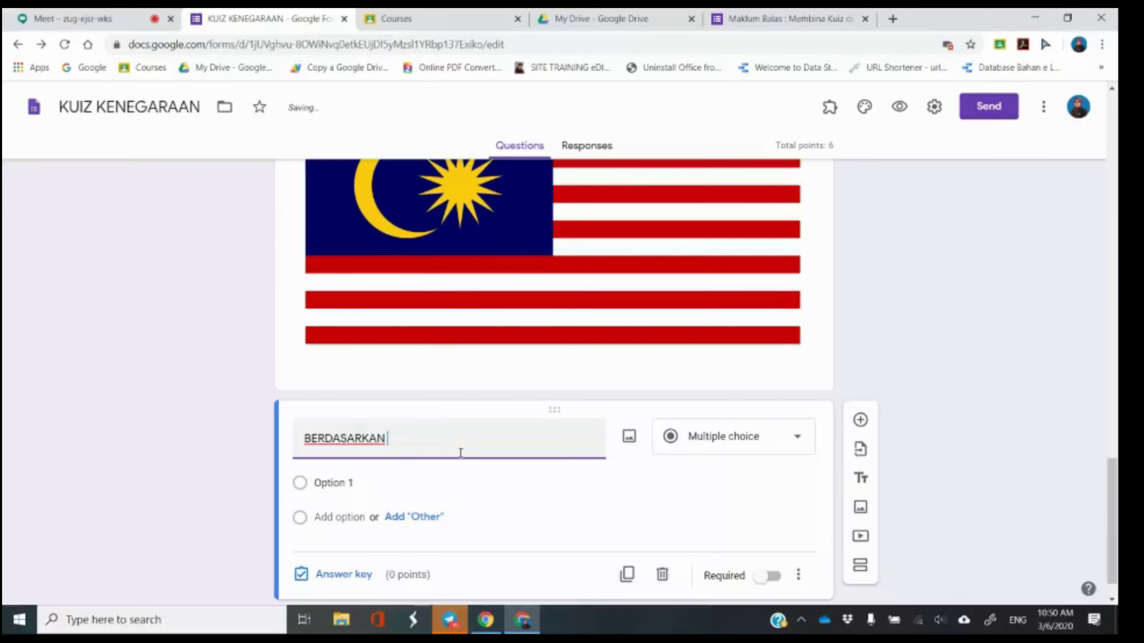
pyautogui.write('GAMBAR DI ATAS,')
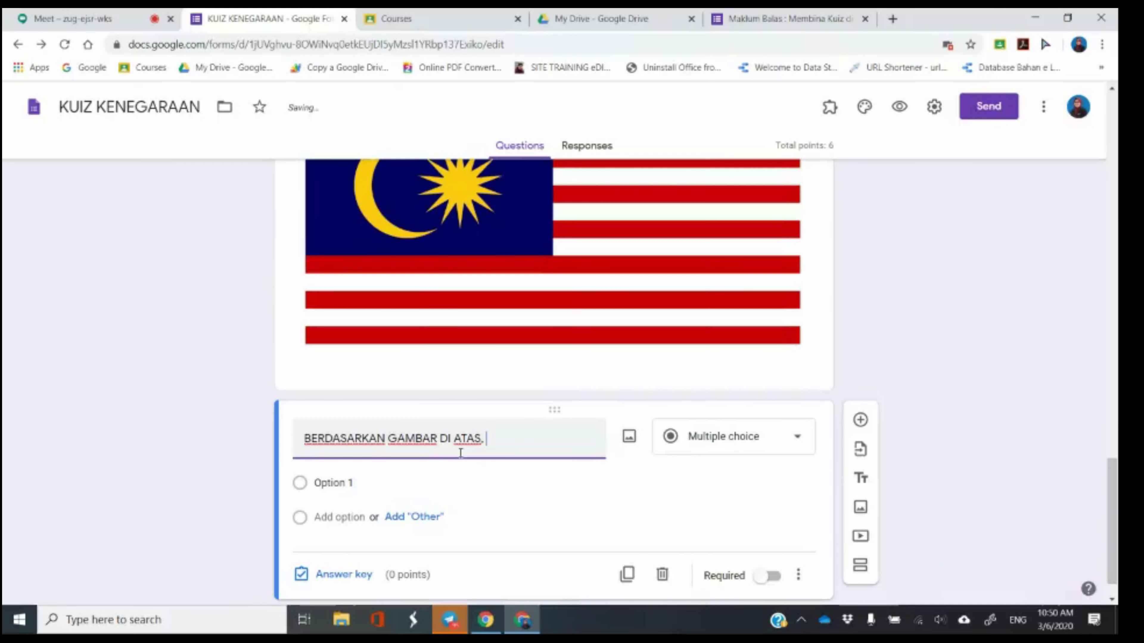
pyautogui.scroll(3, 452, 464)
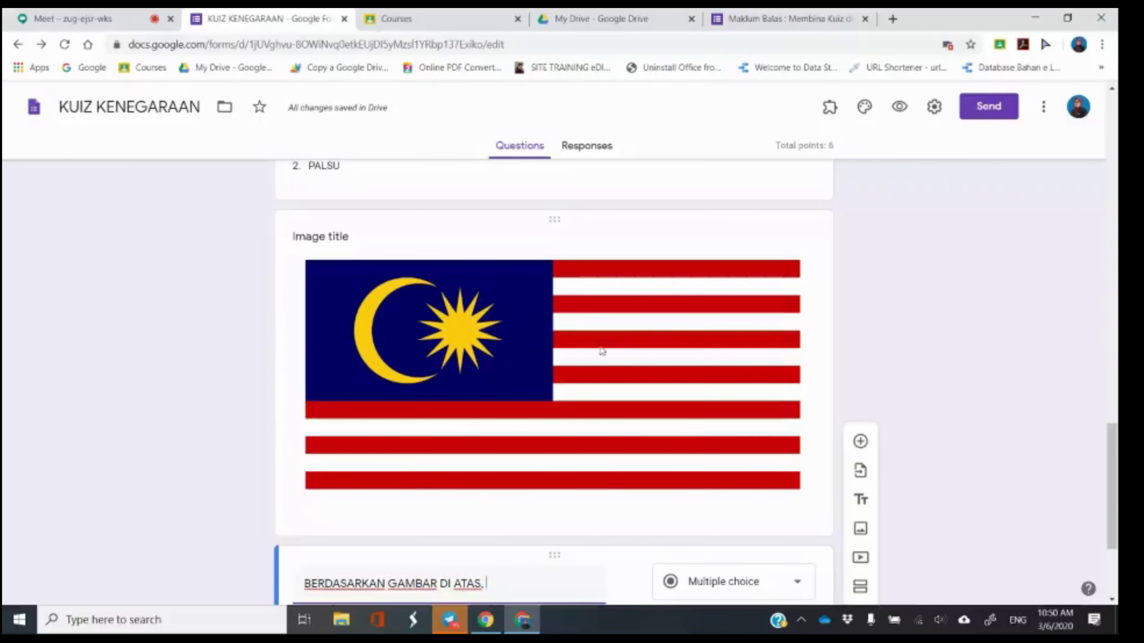
pyautogui.scroll(-2, 817, 383)
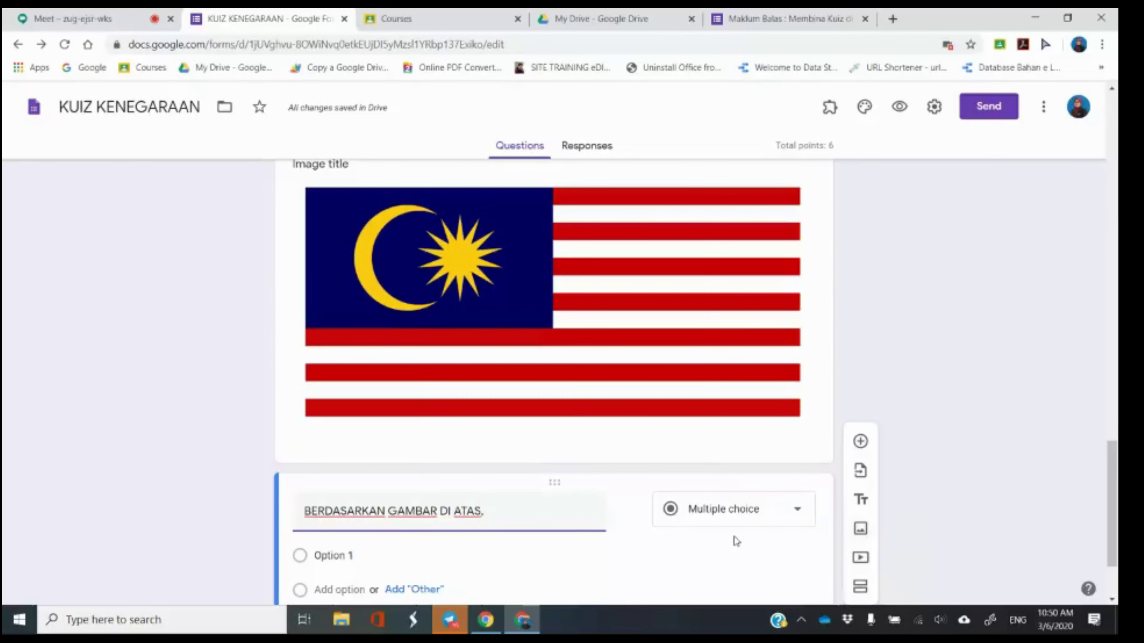
pyautogui.press('BackSpace')
pyautogui.scroll(3, 613, 521)
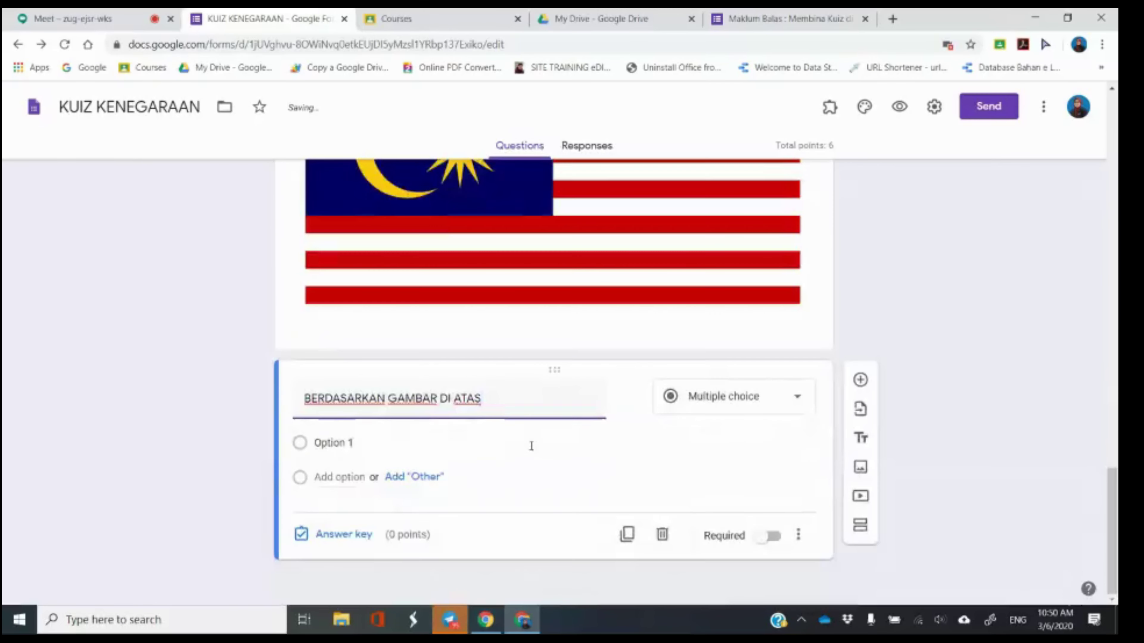
pyautogui.scroll(8, 535, 450)
pyautogui.click(506, 334)
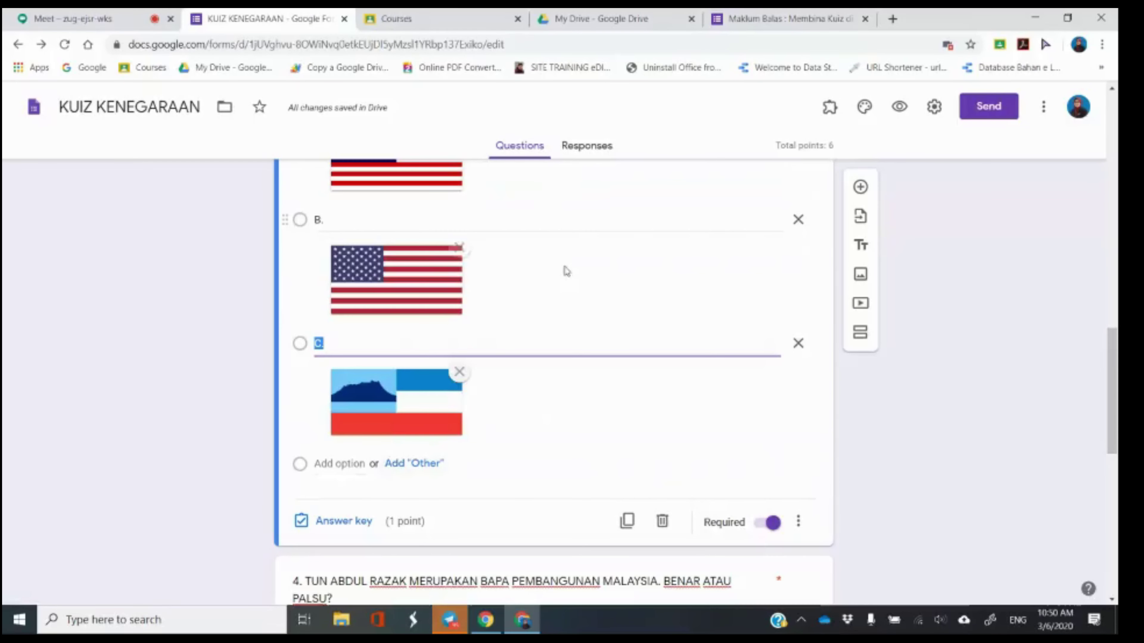
pyautogui.click(331, 465)
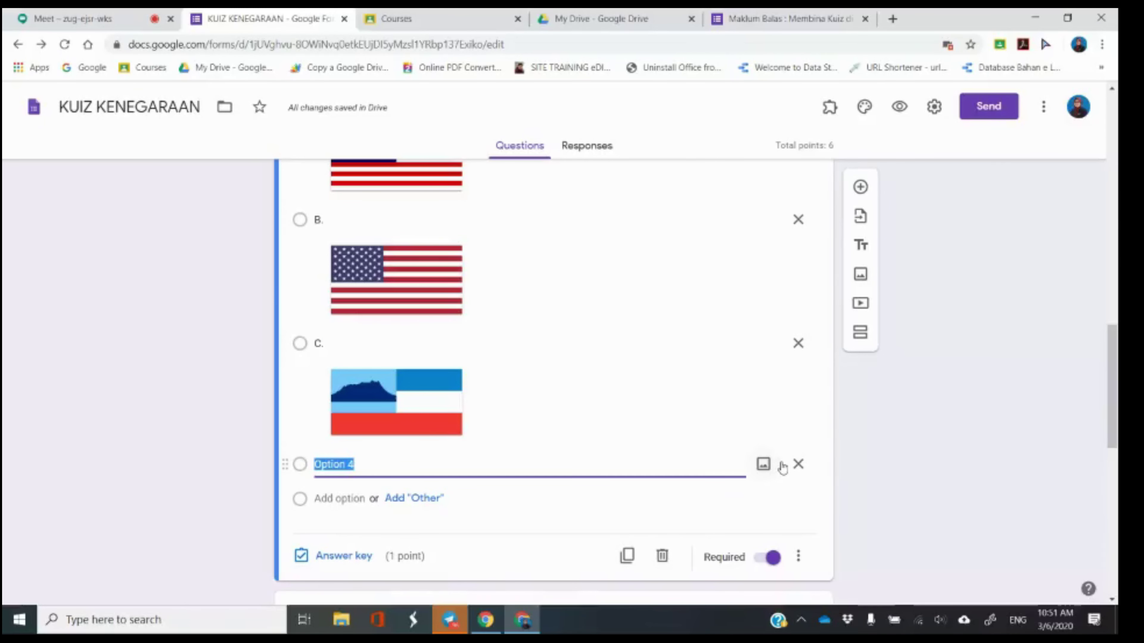
pyautogui.click(798, 464)
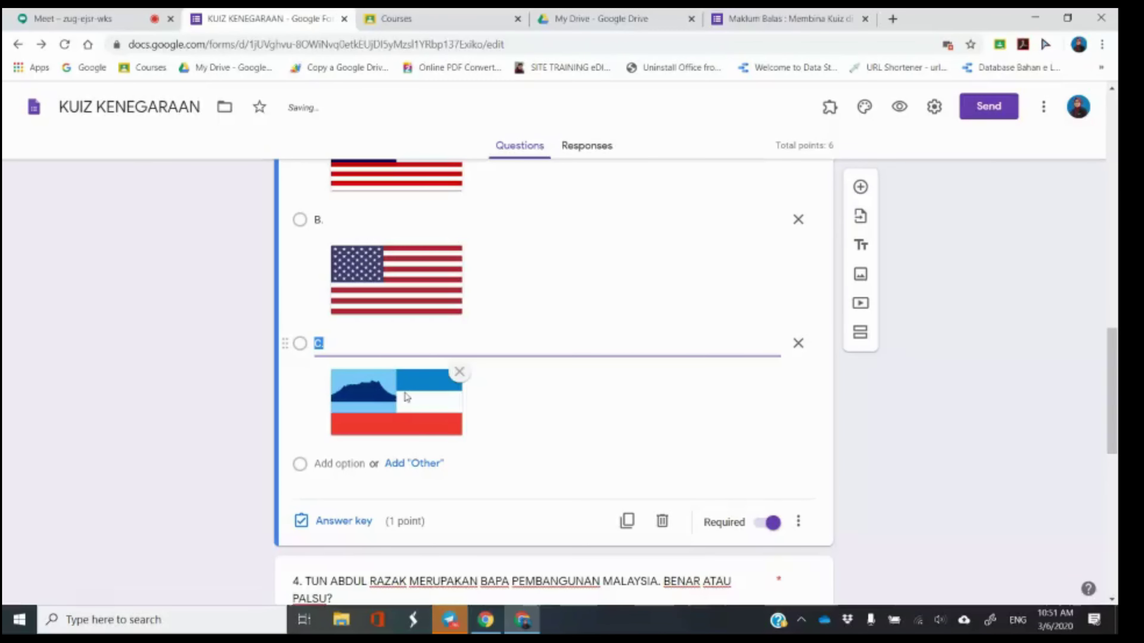
pyautogui.scroll(-5, 399, 446)
pyautogui.scroll(-7, 399, 439)
pyautogui.click(519, 345)
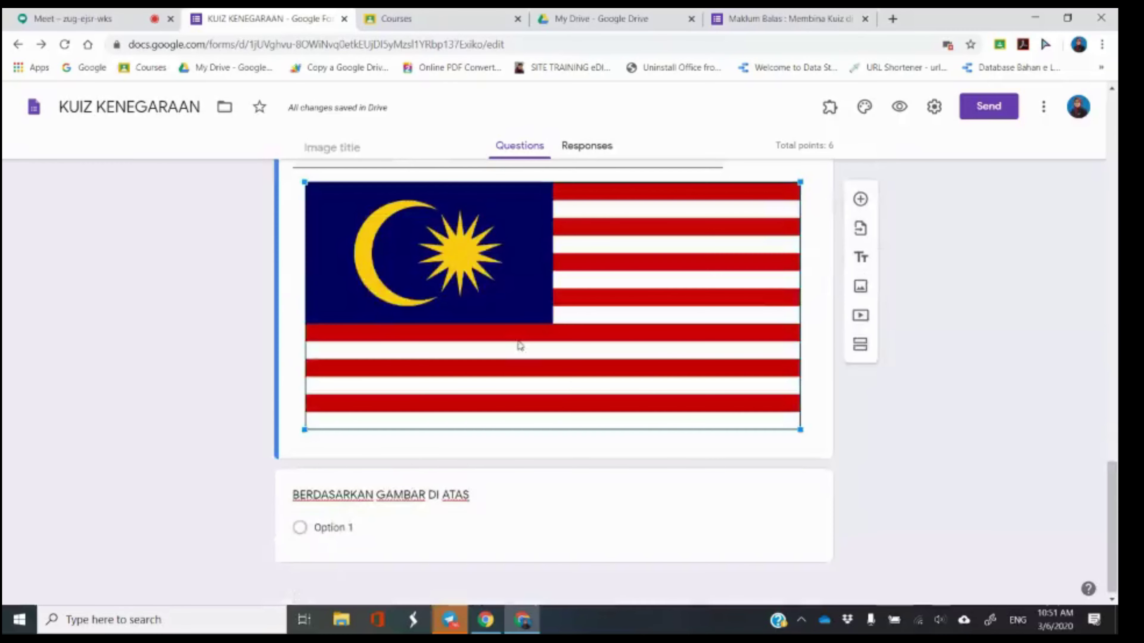
# Resize the Malaysian flag image to about half its width, briefly checking the Meet call.
pyautogui.moveTo(801, 433); pyautogui.dragTo(579, 351)
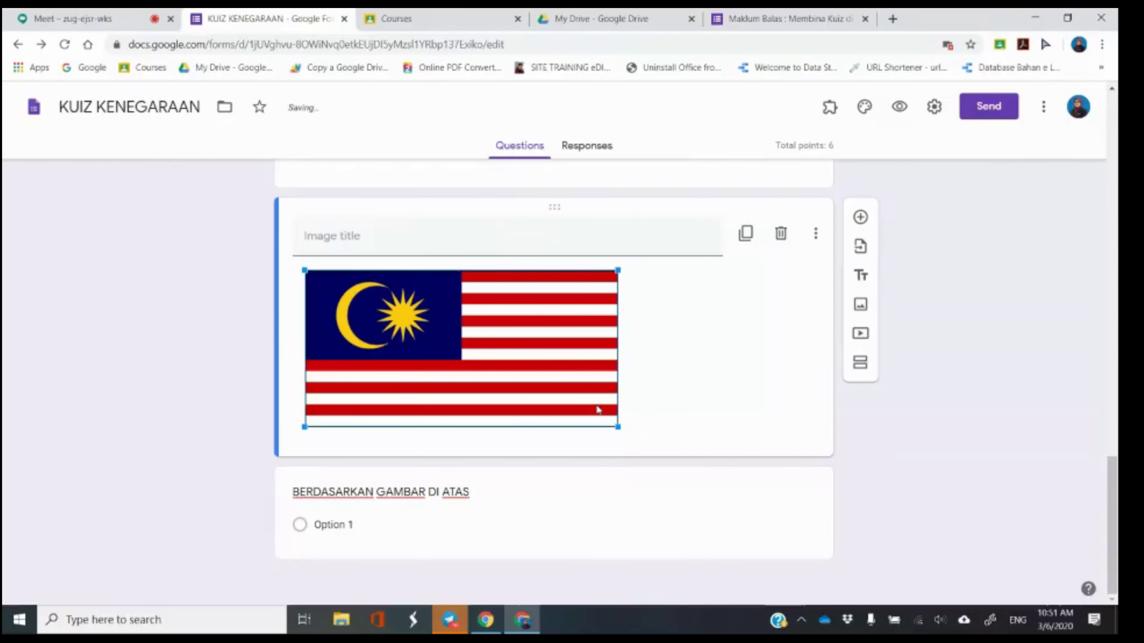
pyautogui.moveTo(615, 426); pyautogui.dragTo(552, 391)
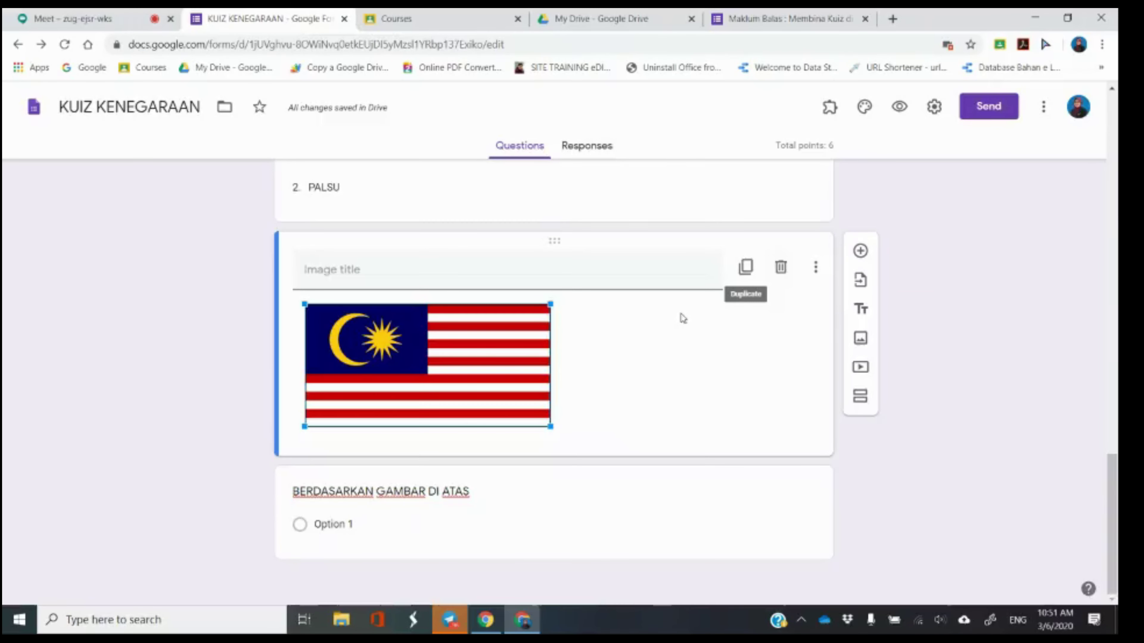
pyautogui.hotkey('ctrl', '1')
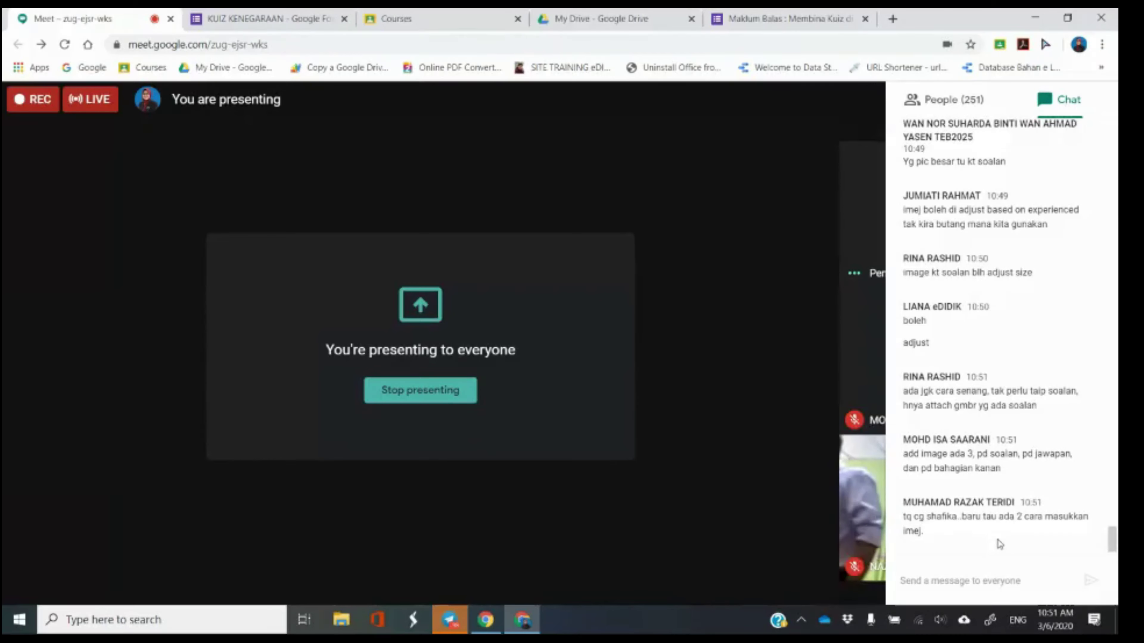
pyautogui.click(293, 19)
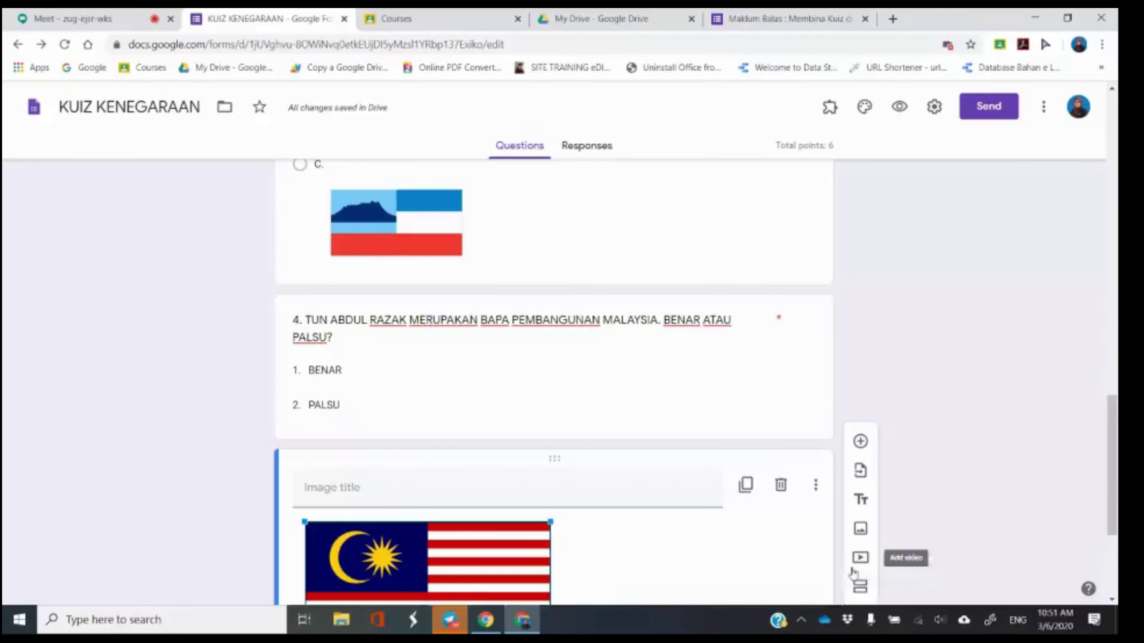
pyautogui.scroll(-2, 852, 569)
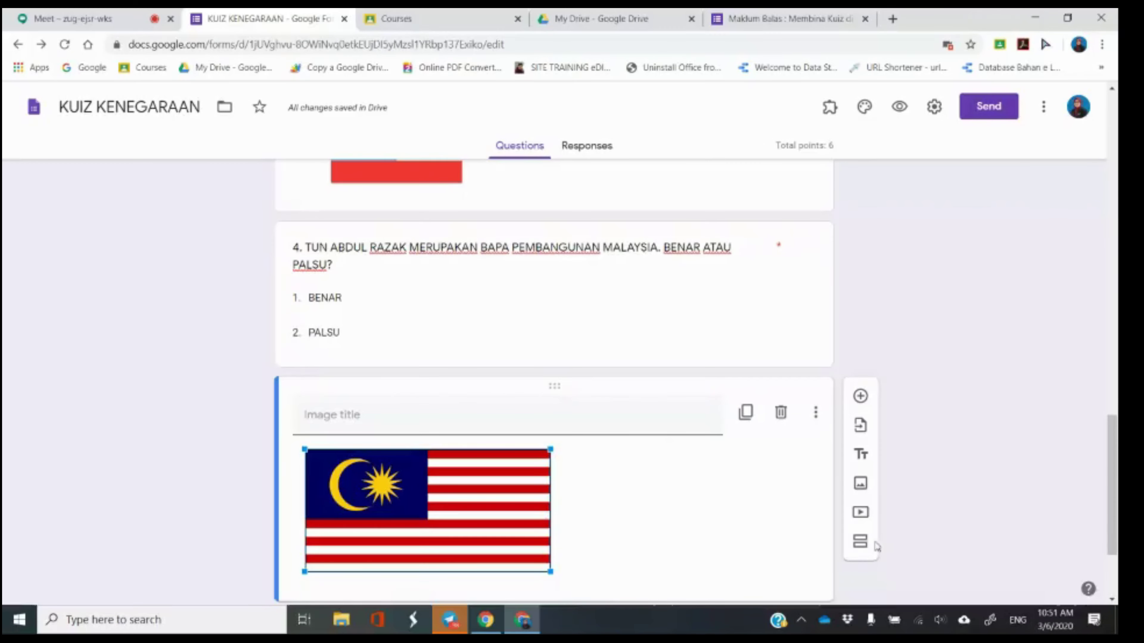
# Select the BERDASARKAN GAMBAR DI ATAS question, then switch to the Google Meet call.
pyautogui.scroll(-4, 611, 486)
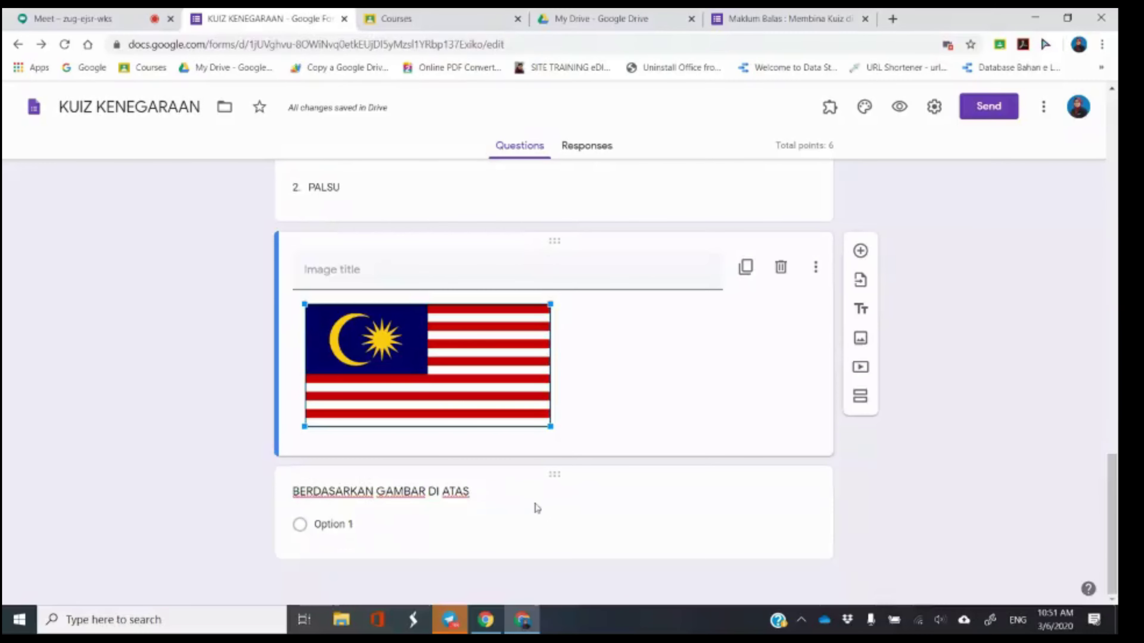
pyautogui.click(536, 507)
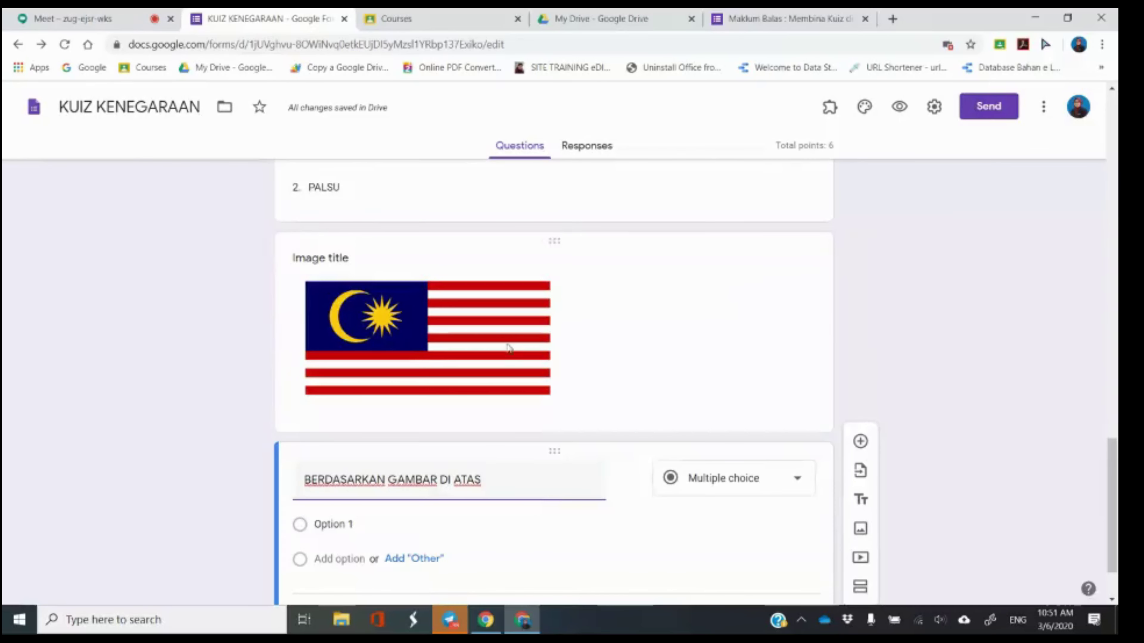
pyautogui.click(90, 19)
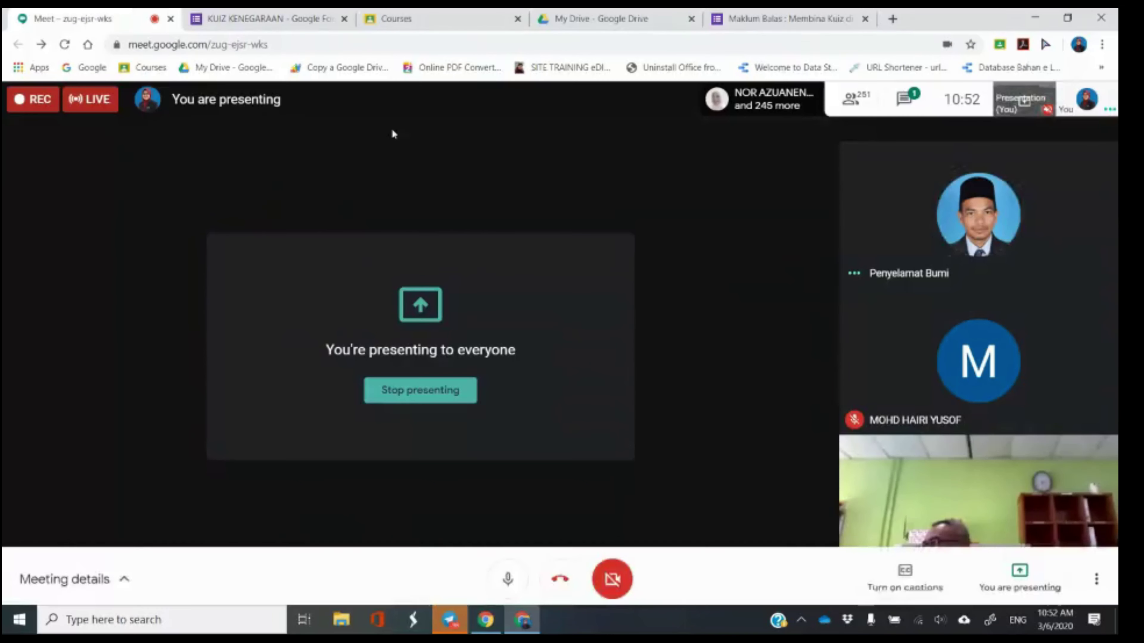
# Read the Meet chat messages, then return to the KUIZ KENEGARAAN form.
pyautogui.click(902, 102)
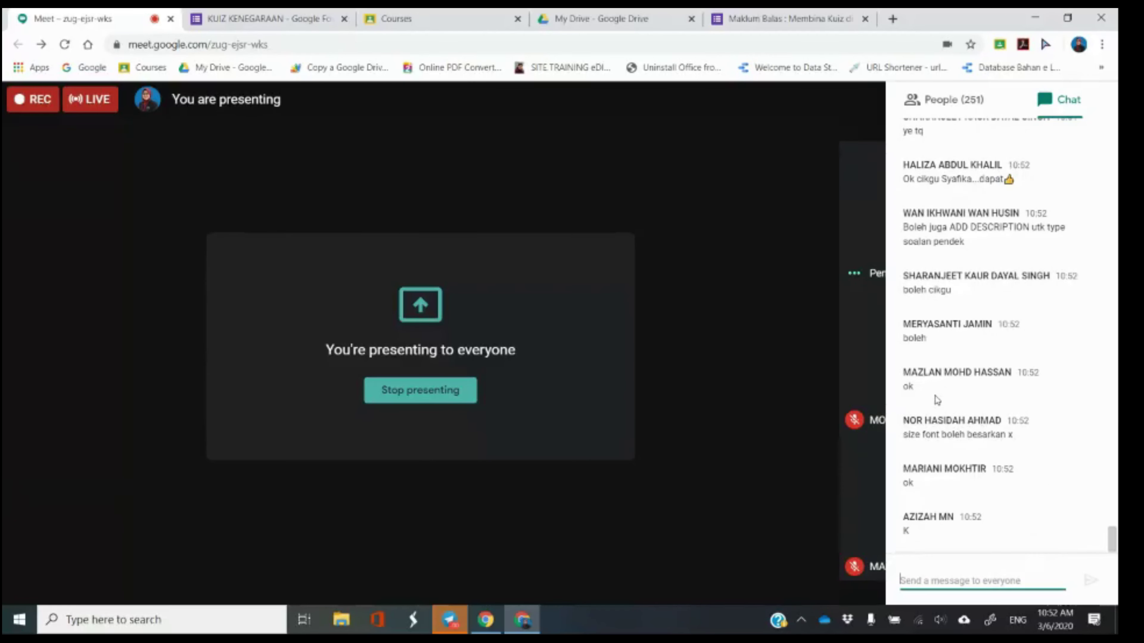
pyautogui.click(255, 18)
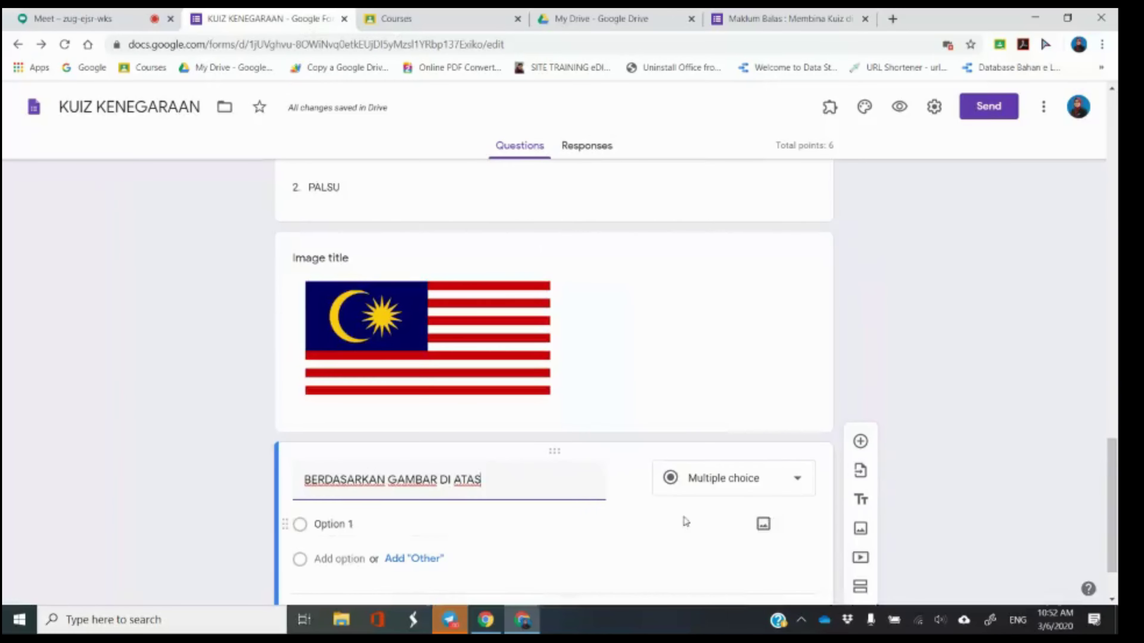
pyautogui.scroll(-2, 685, 521)
# Delete the BERDASARKAN GAMBAR DI ATAS question and the Malaysian flag image, then review the form.
pyautogui.click(661, 535)
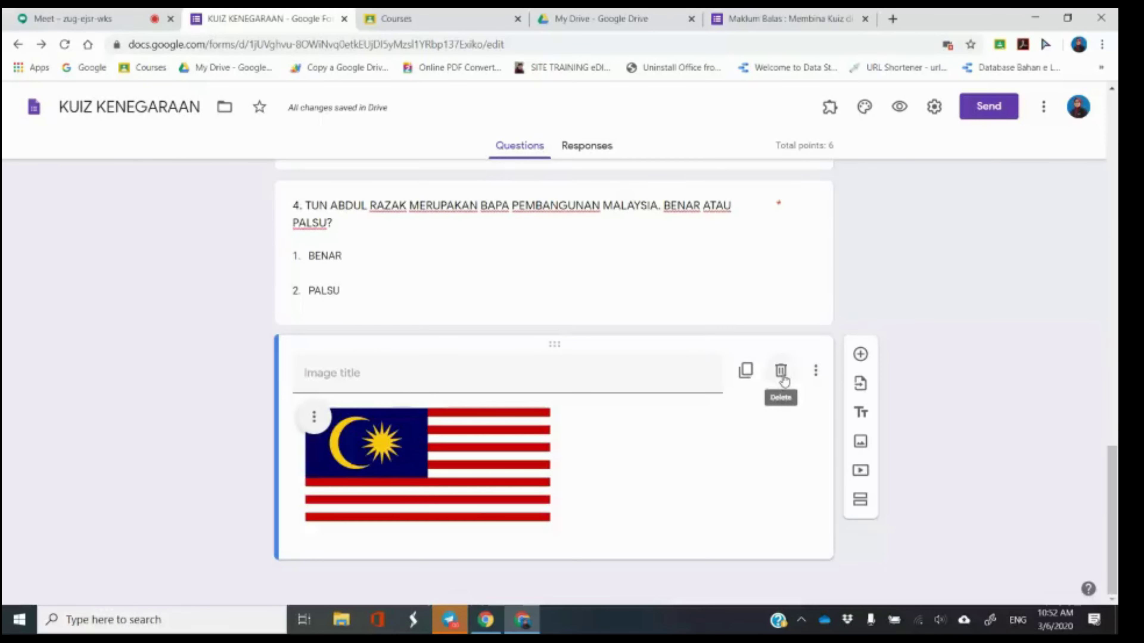
pyautogui.click(783, 379)
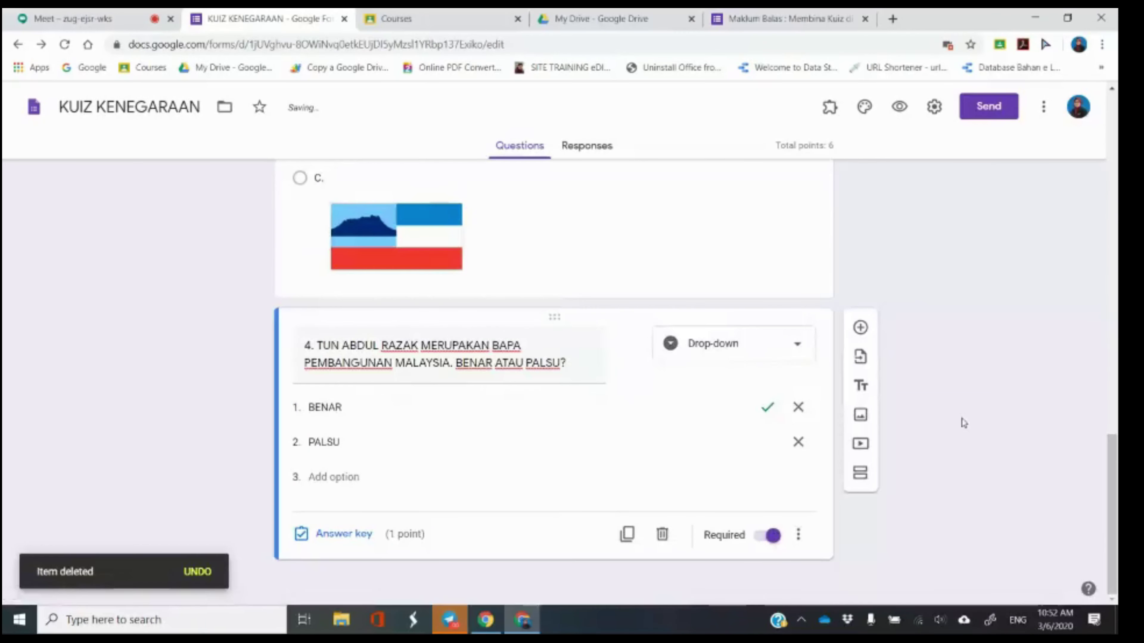
pyautogui.scroll(15, 963, 424)
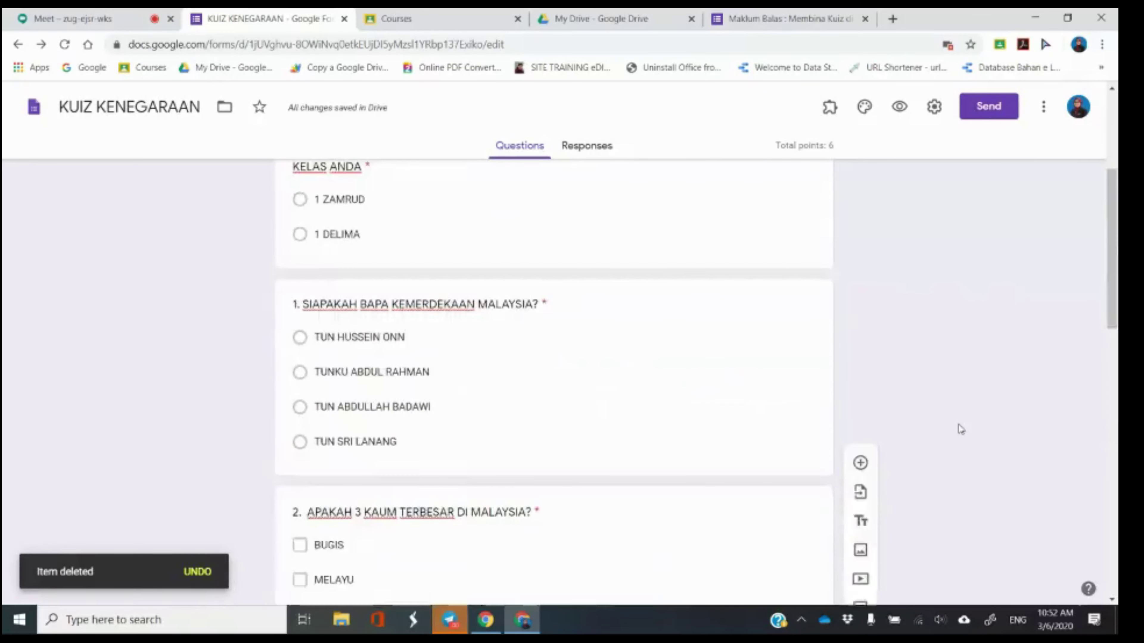
pyautogui.scroll(5, 961, 428)
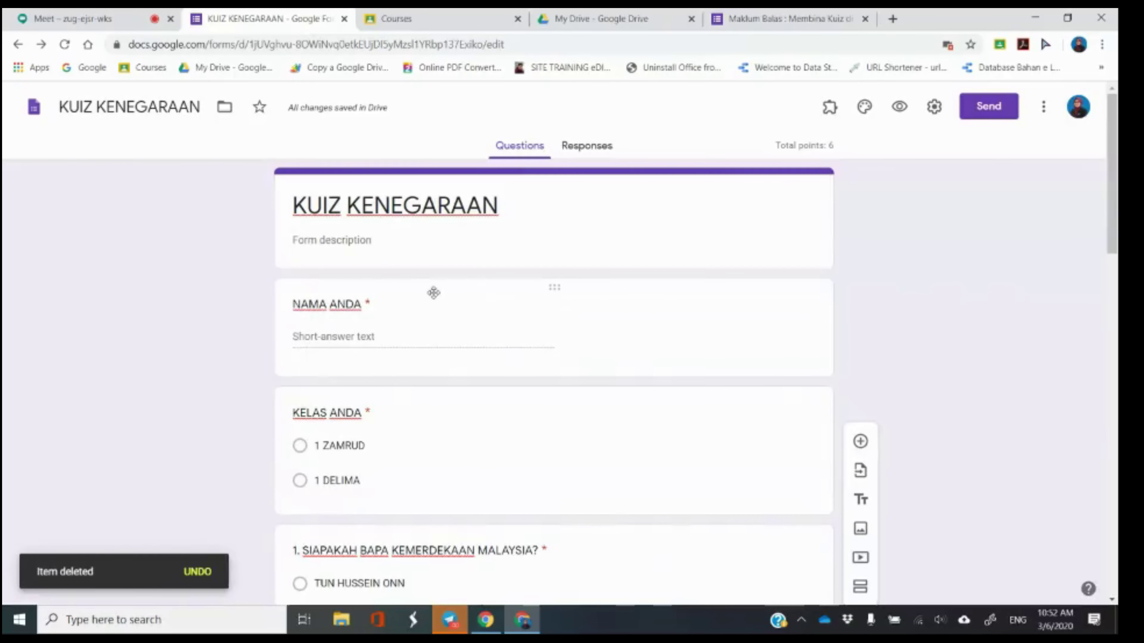
pyautogui.scroll(-10, 433, 292)
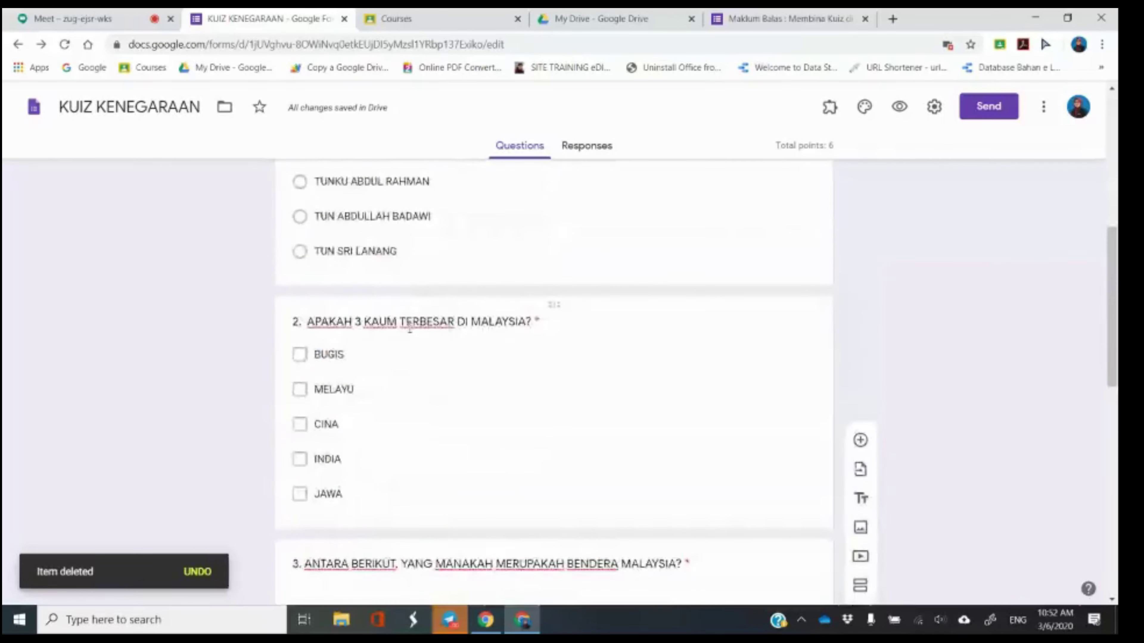
pyautogui.scroll(-5, 402, 353)
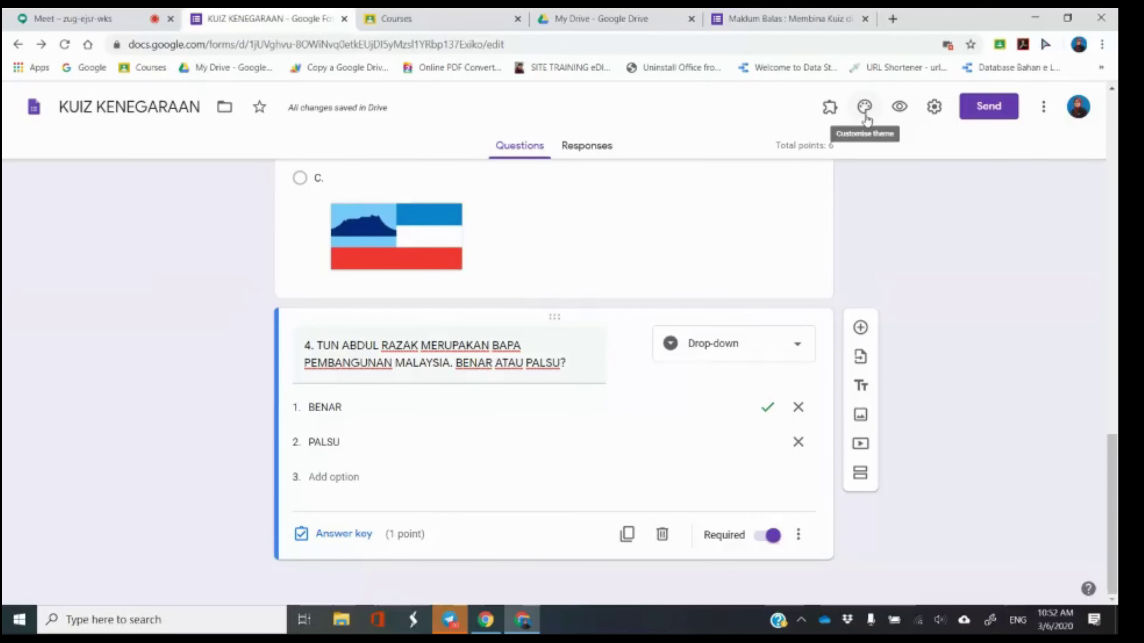
# Open the theme customisation panel and choose an image for the Header.
pyautogui.click(866, 117)
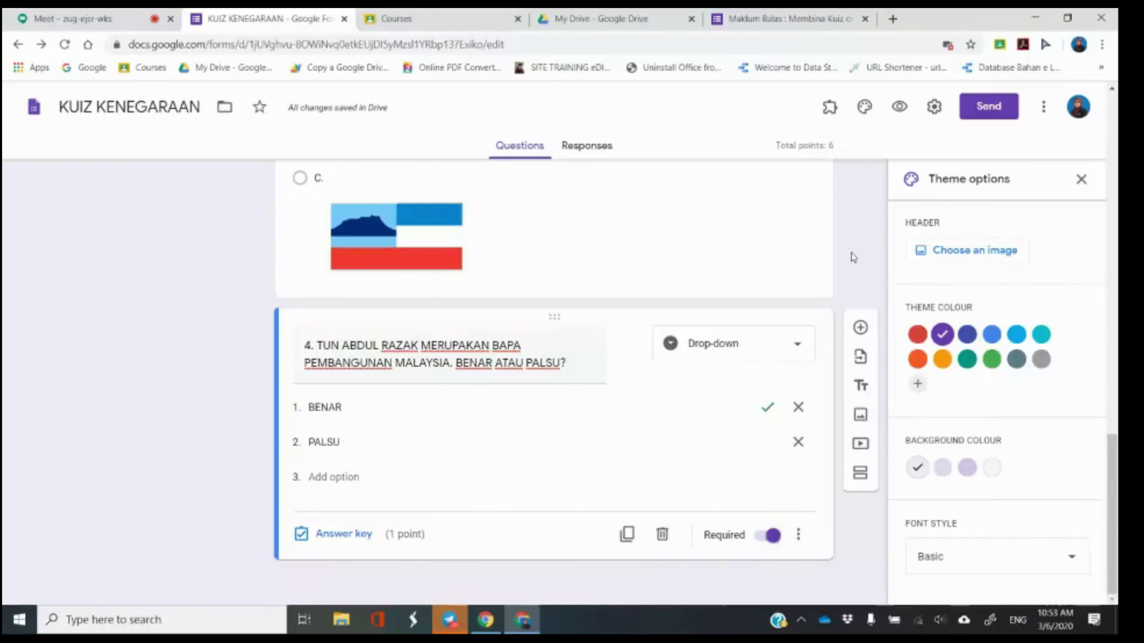
pyautogui.scroll(15, 710, 266)
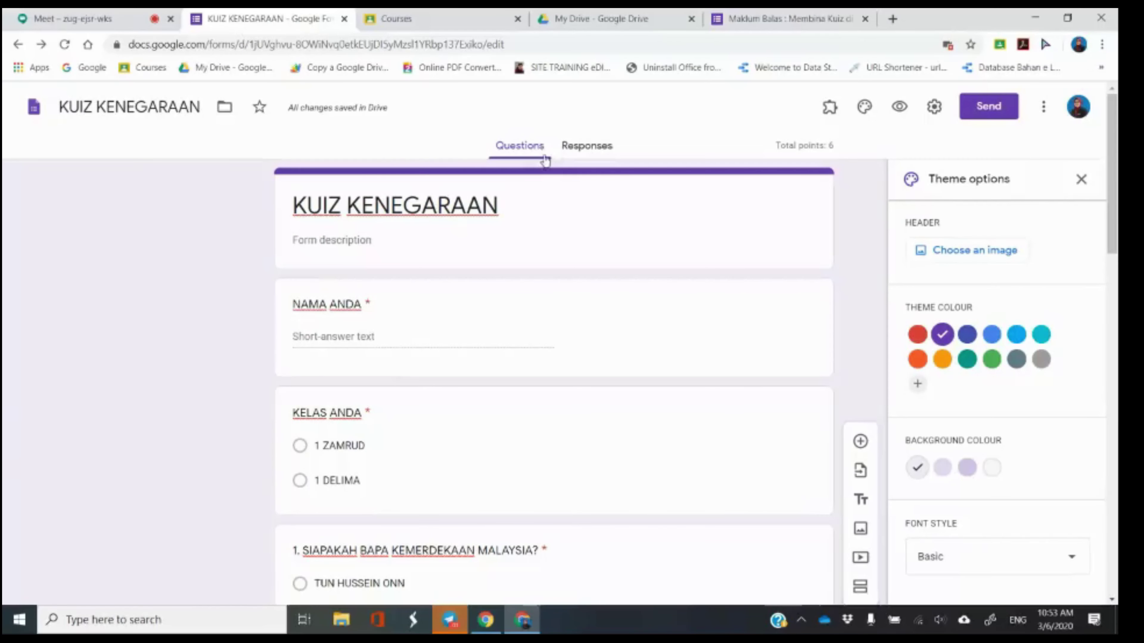
pyautogui.click(954, 253)
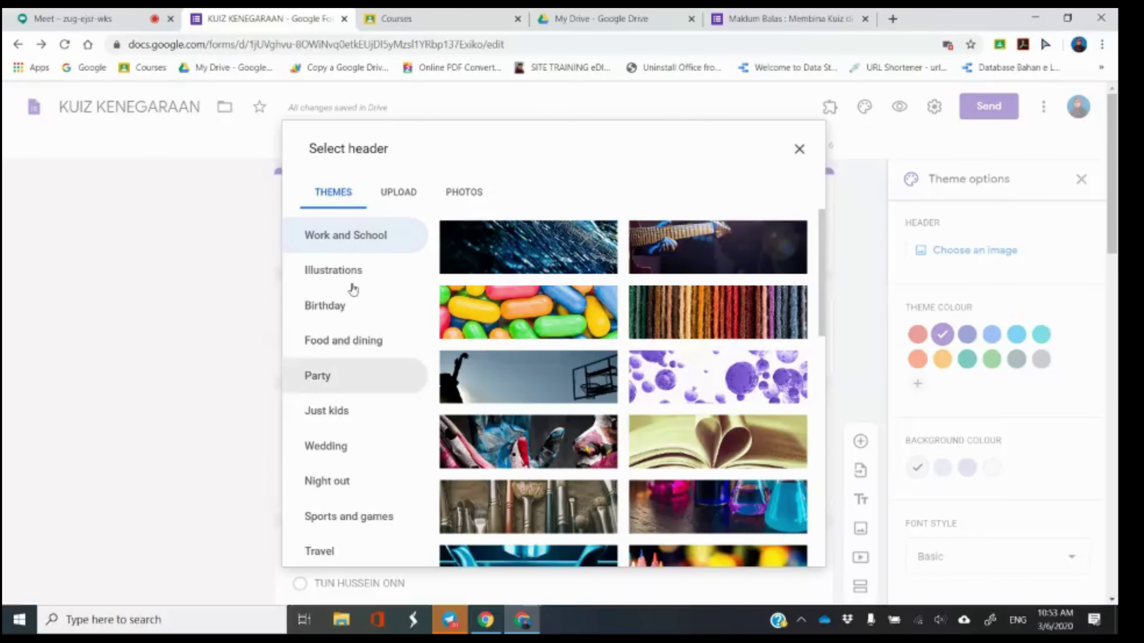
# Insert the purple bubbles image from the Themes gallery as the quiz header.
pyautogui.click(403, 202)
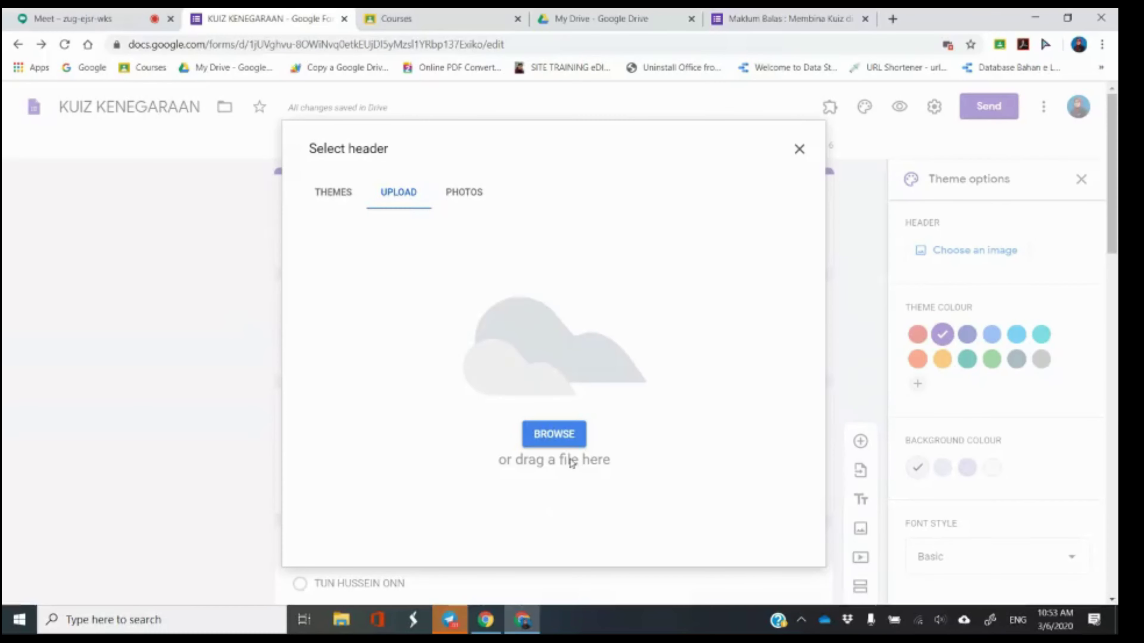
pyautogui.click(475, 197)
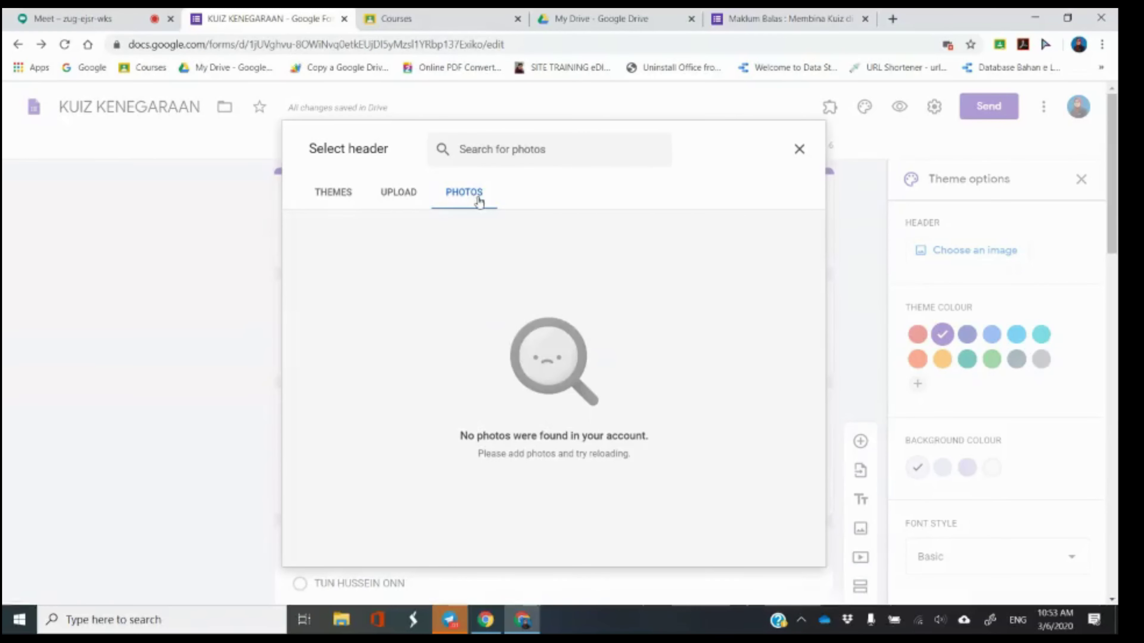
pyautogui.click(326, 203)
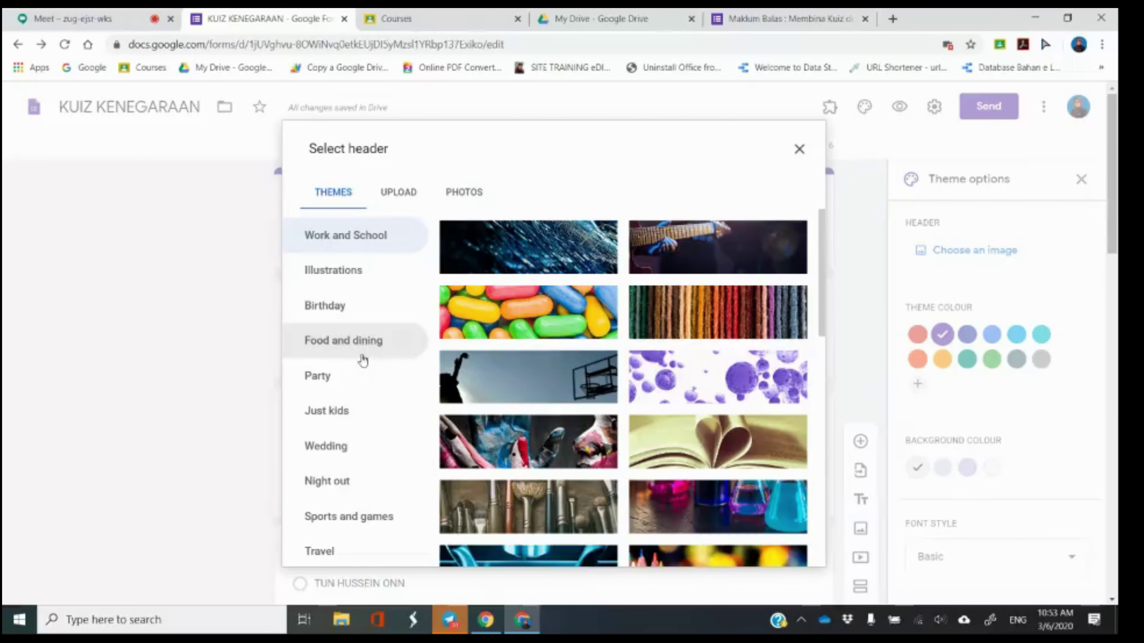
pyautogui.scroll(-1, 646, 384)
pyautogui.scroll(-3, 645, 384)
pyautogui.scroll(-2, 409, 429)
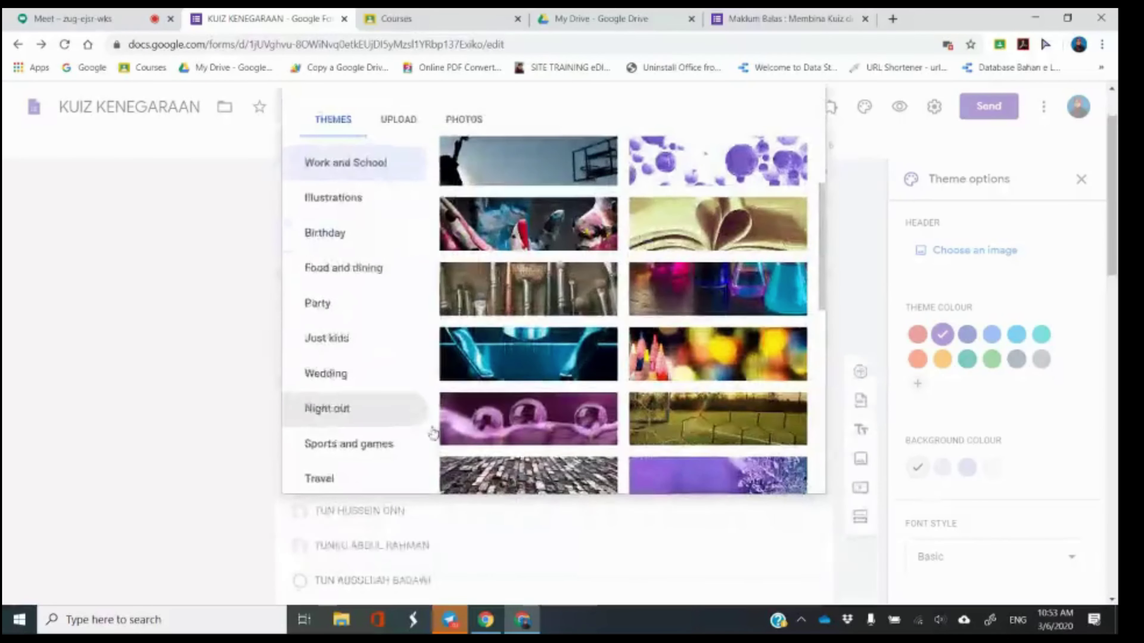
pyautogui.click(546, 420)
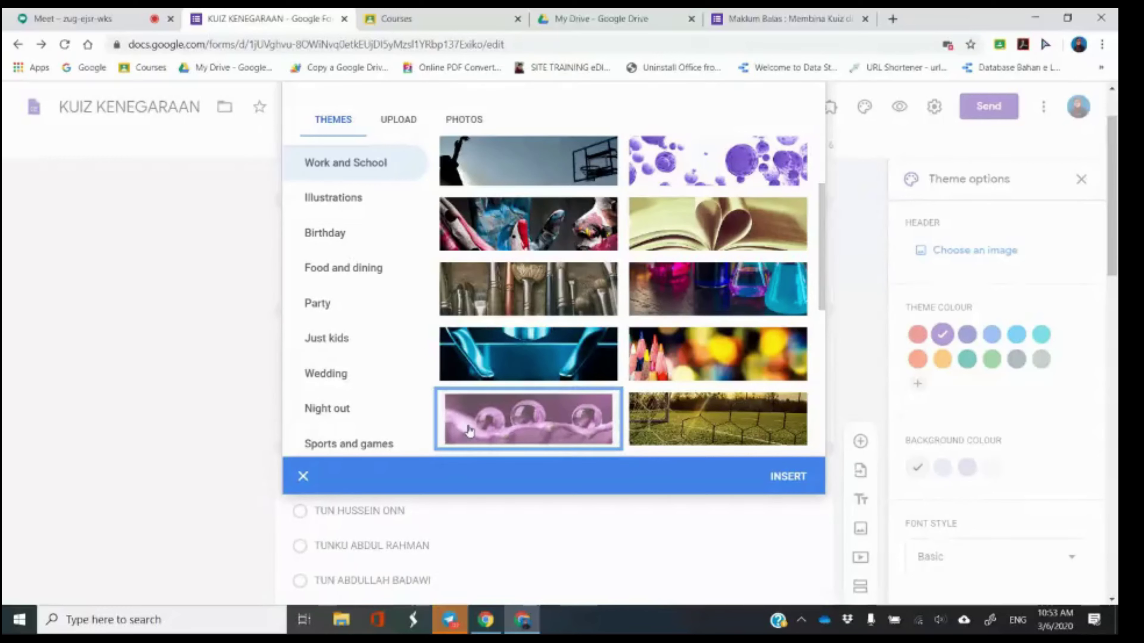
pyautogui.click(788, 477)
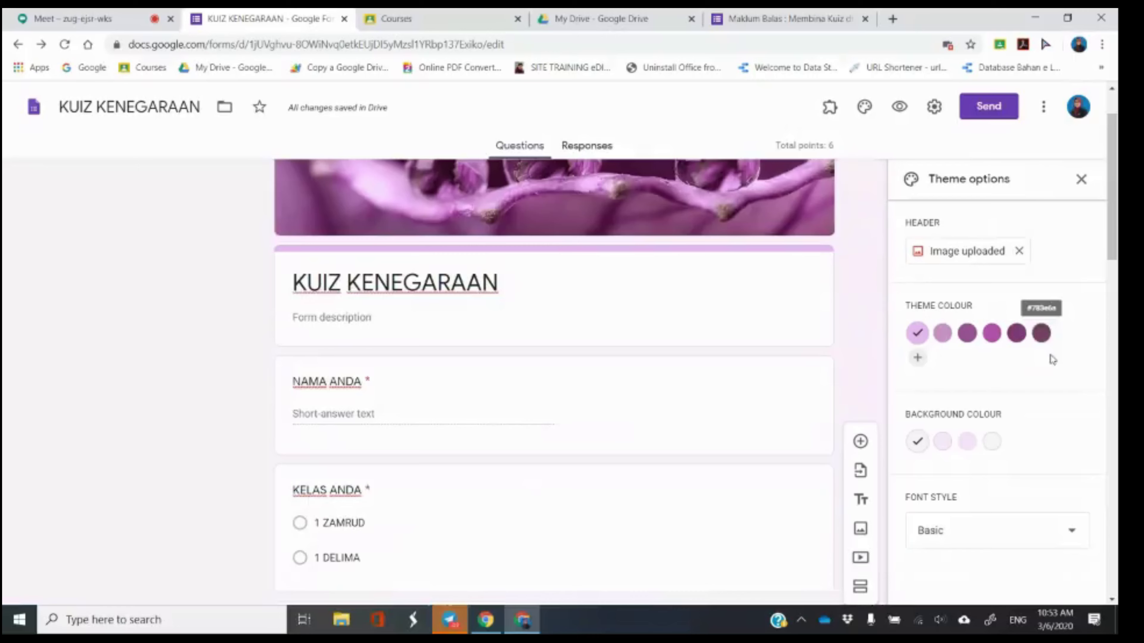
pyautogui.scroll(1, 1052, 360)
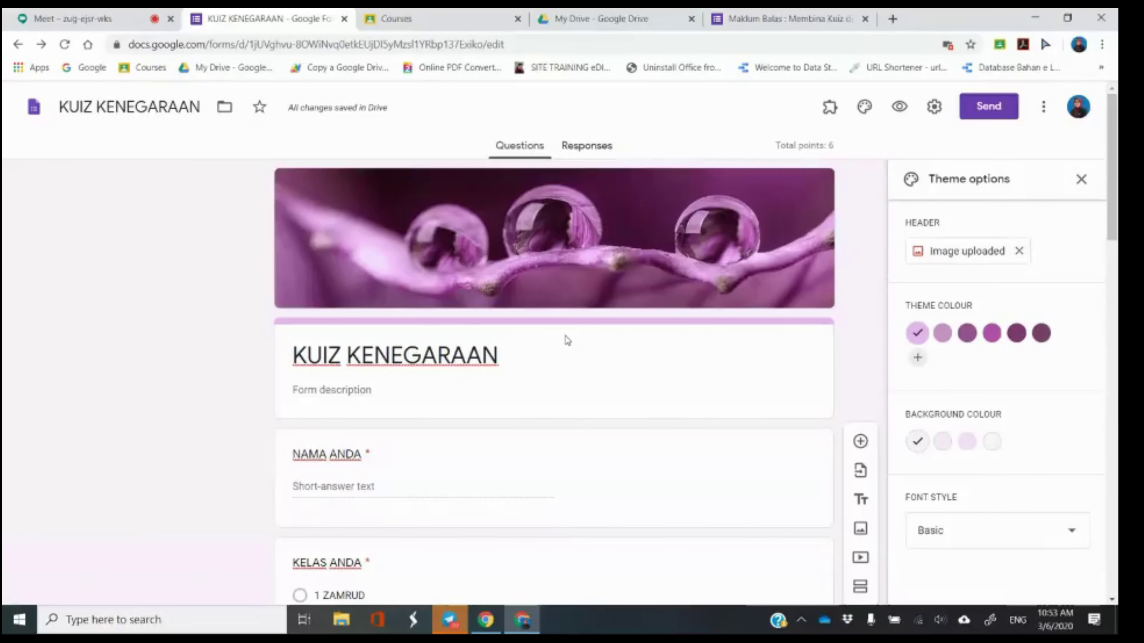
# After comparing purple shades, set the theme colour to the fourth swatch.
pyautogui.click(1042, 334)
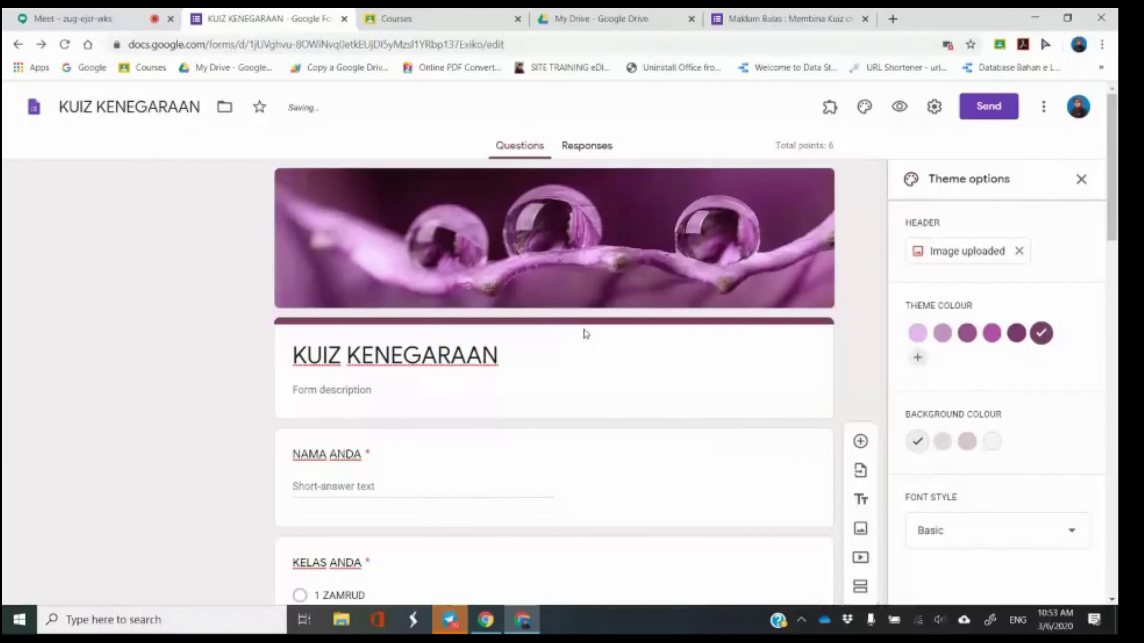
pyautogui.click(964, 334)
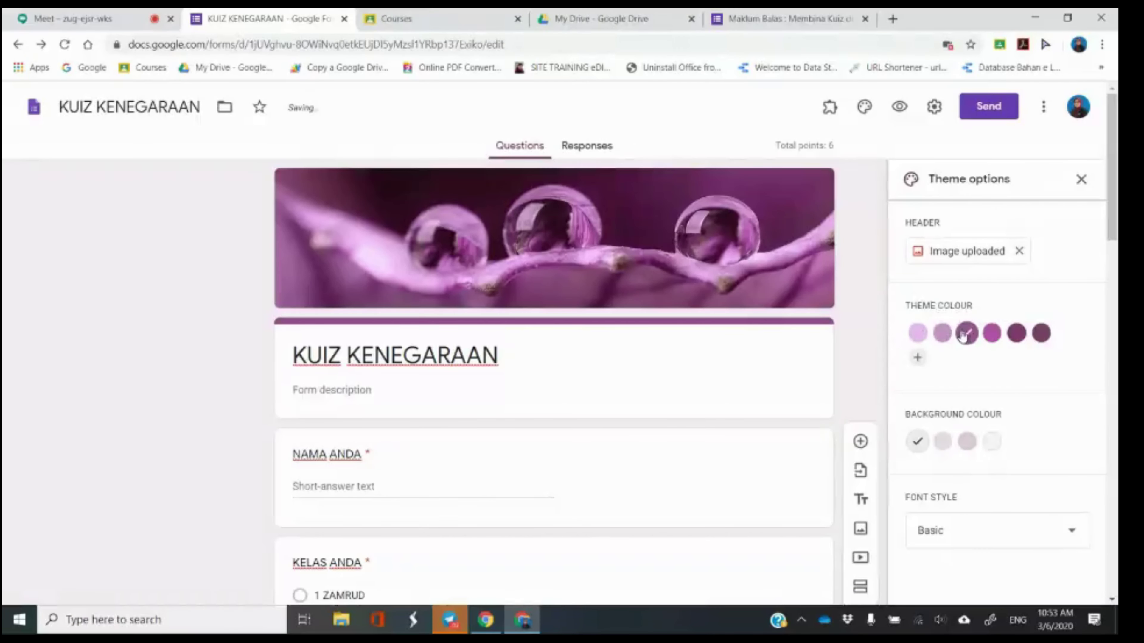
pyautogui.click(942, 333)
pyautogui.click(991, 334)
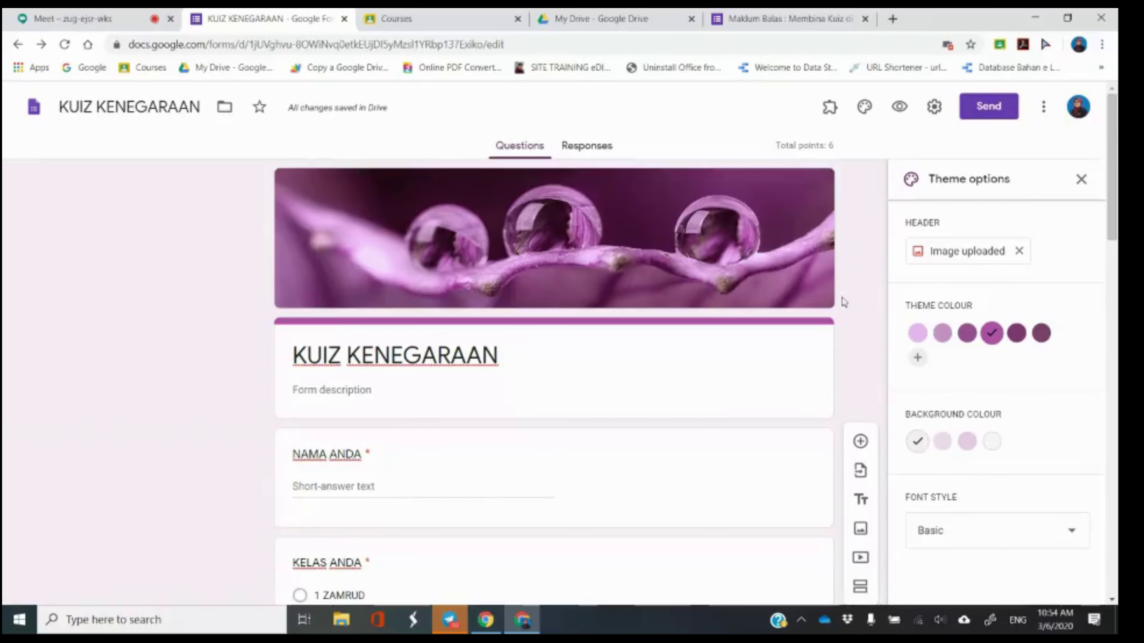
# Set the page background colour to the light pink third swatch.
pyautogui.click(992, 442)
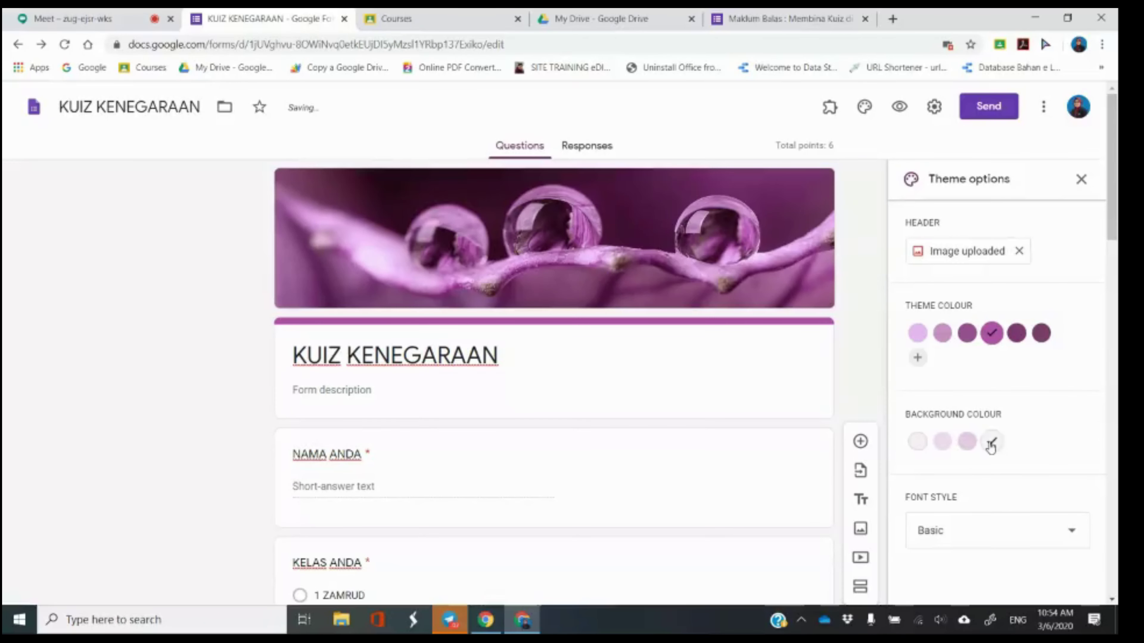
pyautogui.click(966, 441)
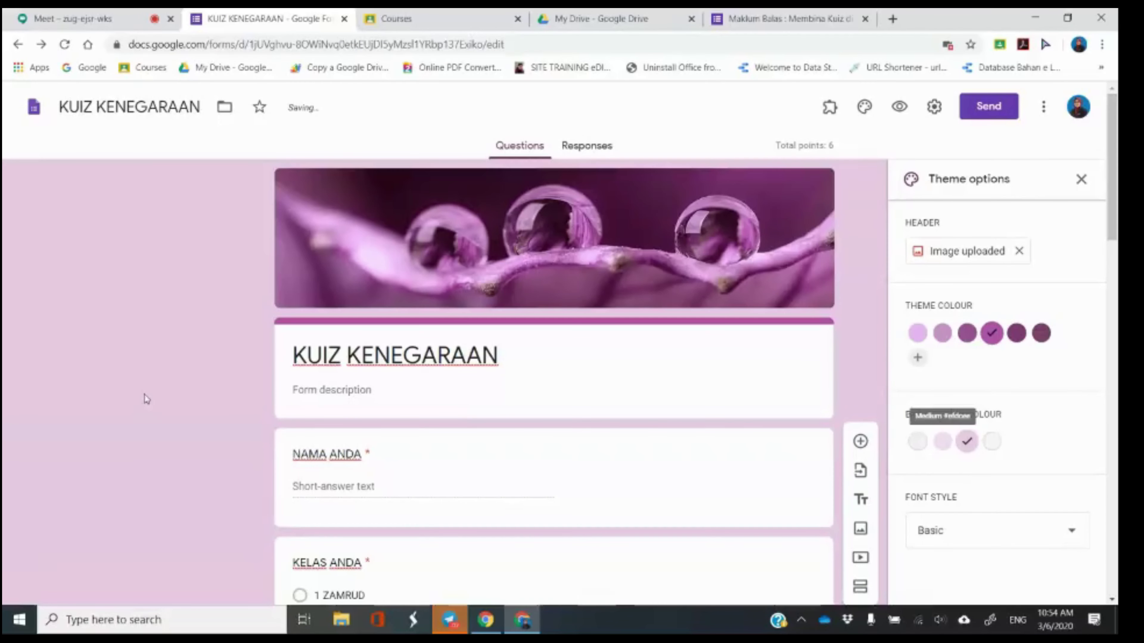
pyautogui.scroll(-1, 279, 388)
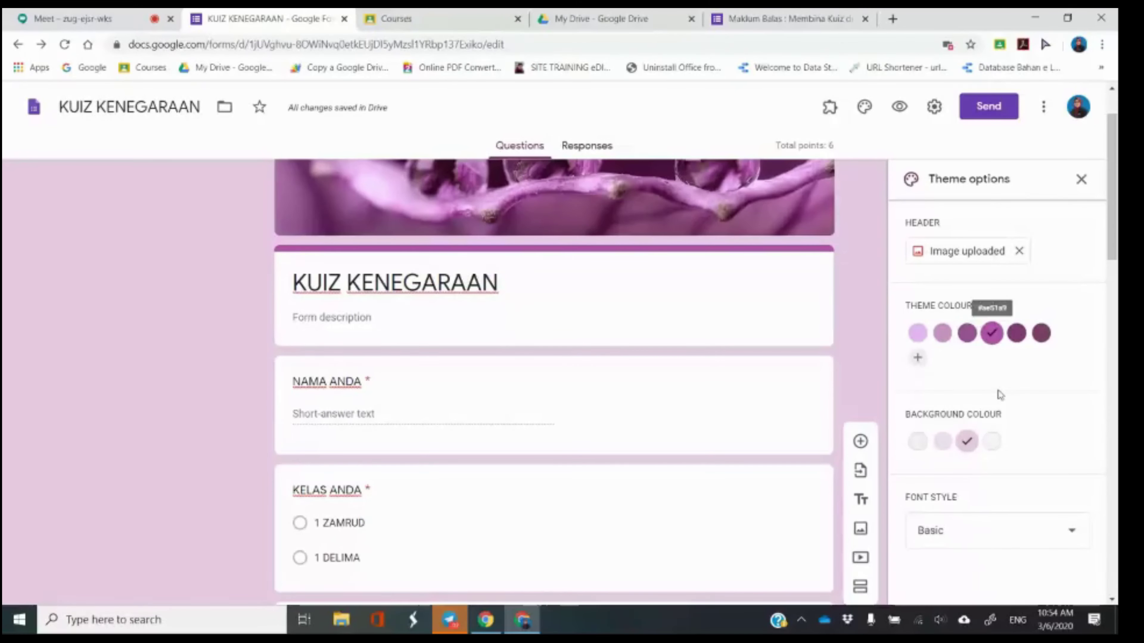
pyautogui.click(1007, 542)
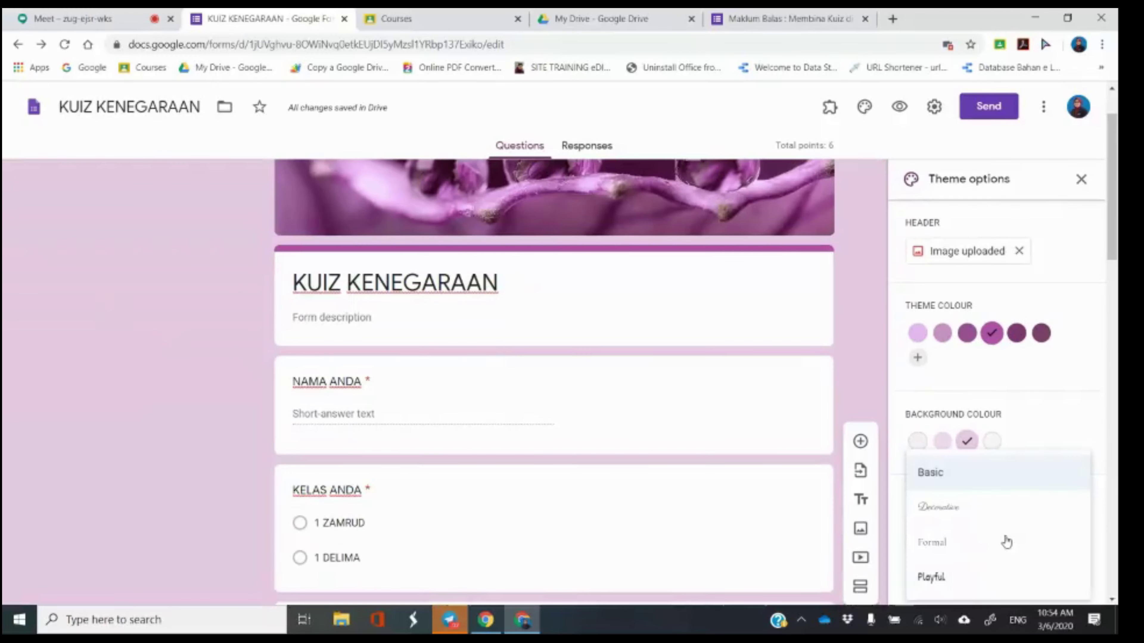
# Try the Decorative, Formal and Playful font styles, then revert to Basic.
pyautogui.click(942, 517)
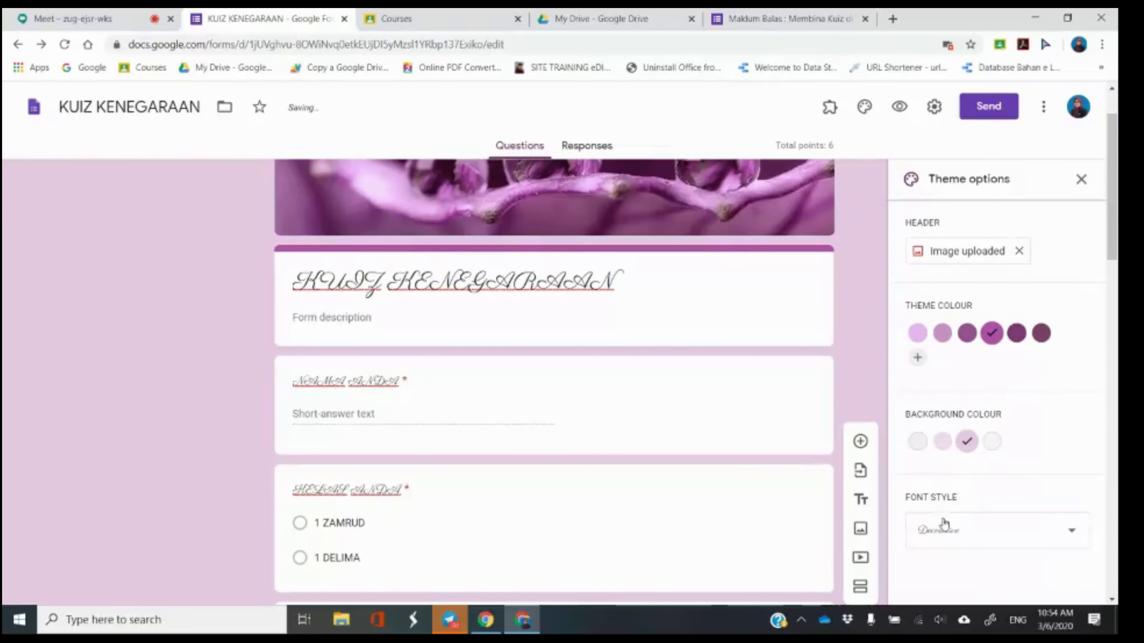
pyautogui.click(966, 536)
pyautogui.click(966, 543)
pyautogui.click(948, 544)
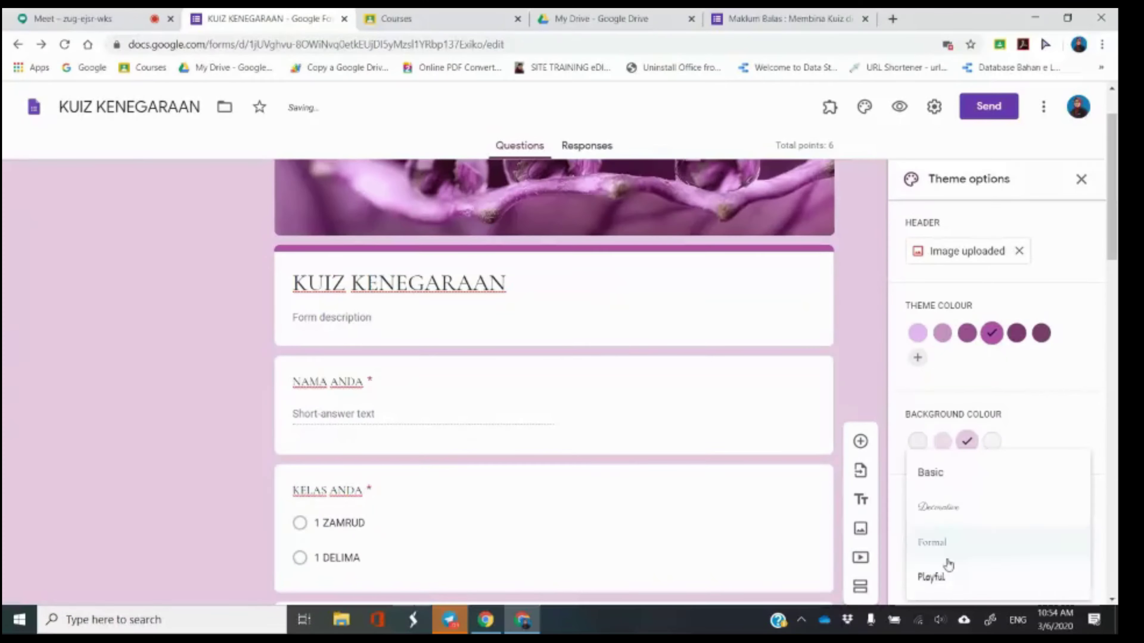
pyautogui.click(946, 578)
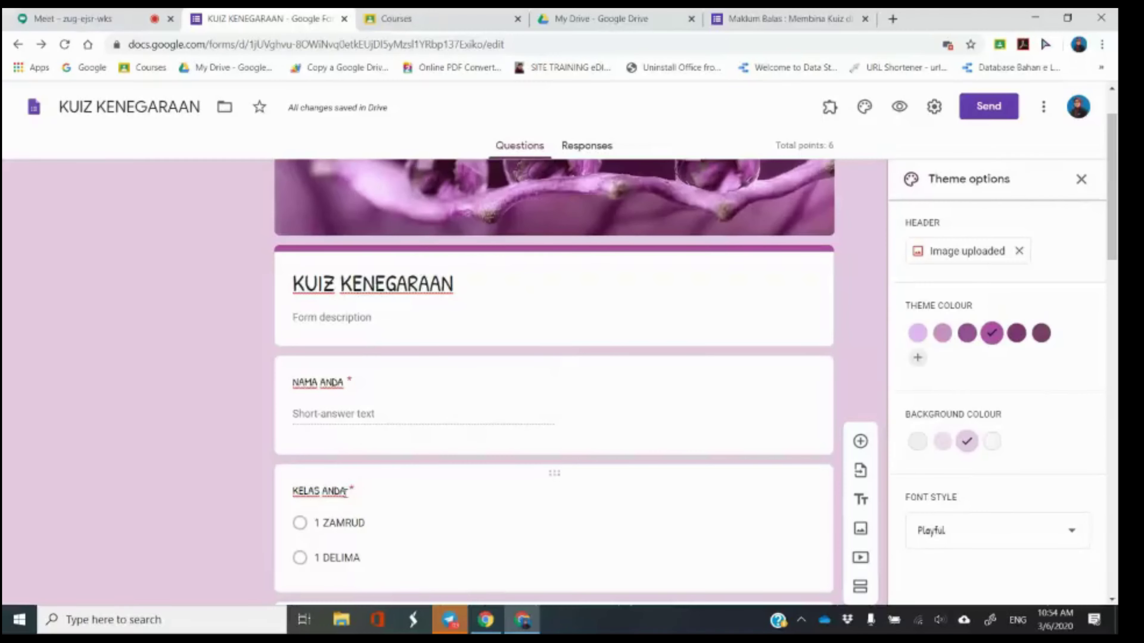
pyautogui.click(966, 523)
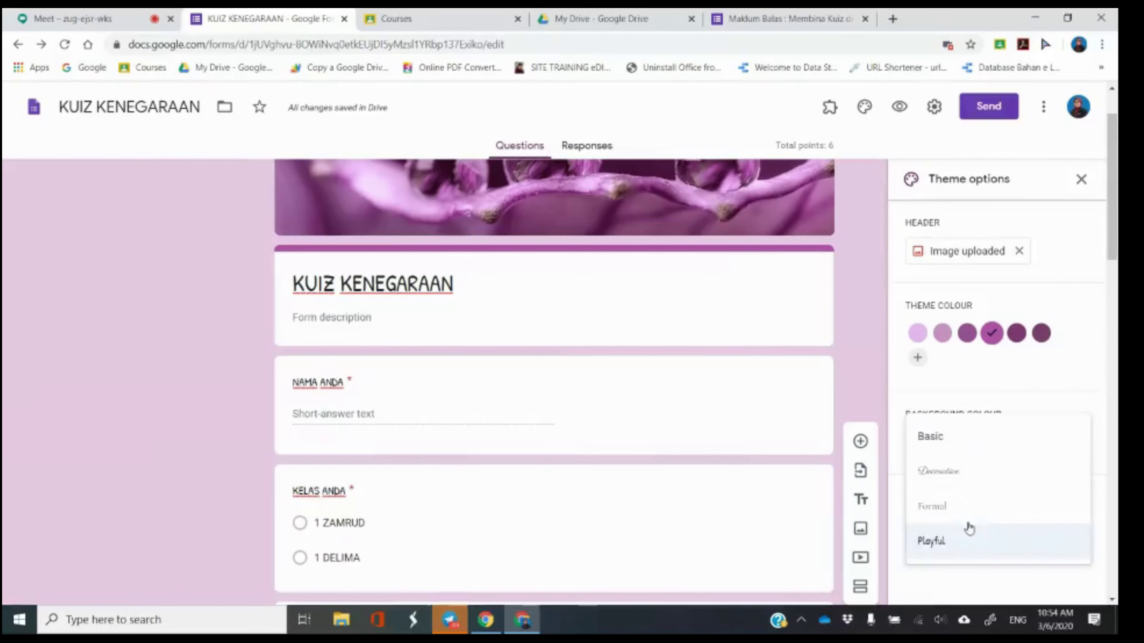
pyautogui.click(968, 439)
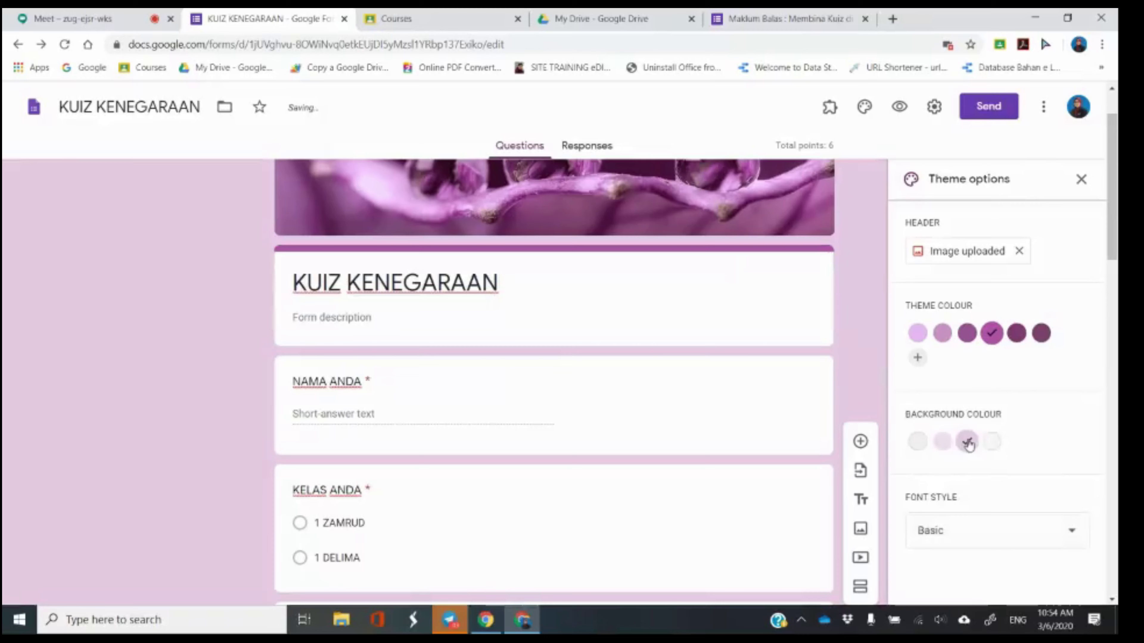
# Confirm the Basic font style and close the theme options.
pyautogui.scroll(-5, 1017, 343)
pyautogui.scroll(-5, 1019, 345)
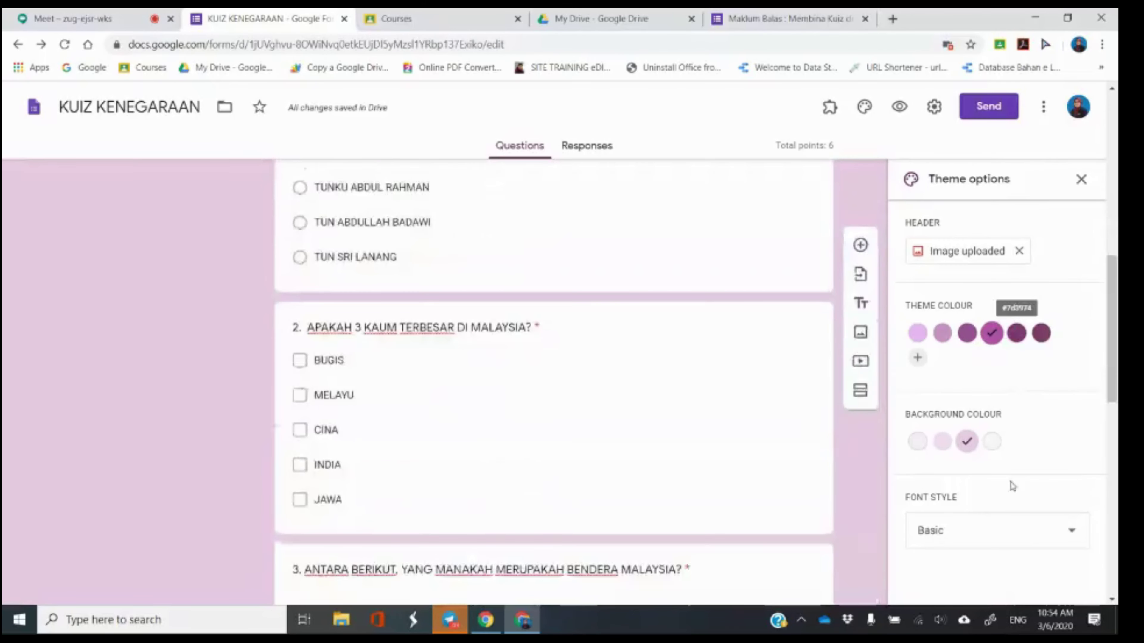
pyautogui.scroll(-1, 585, 453)
pyautogui.scroll(-5, 566, 451)
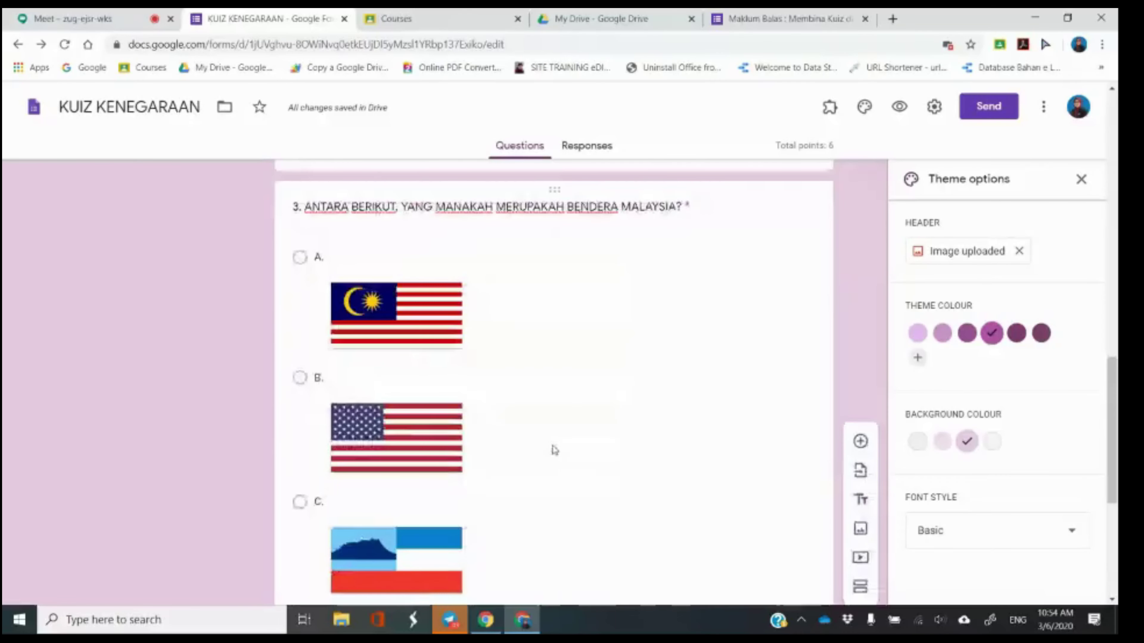
pyautogui.click(1022, 540)
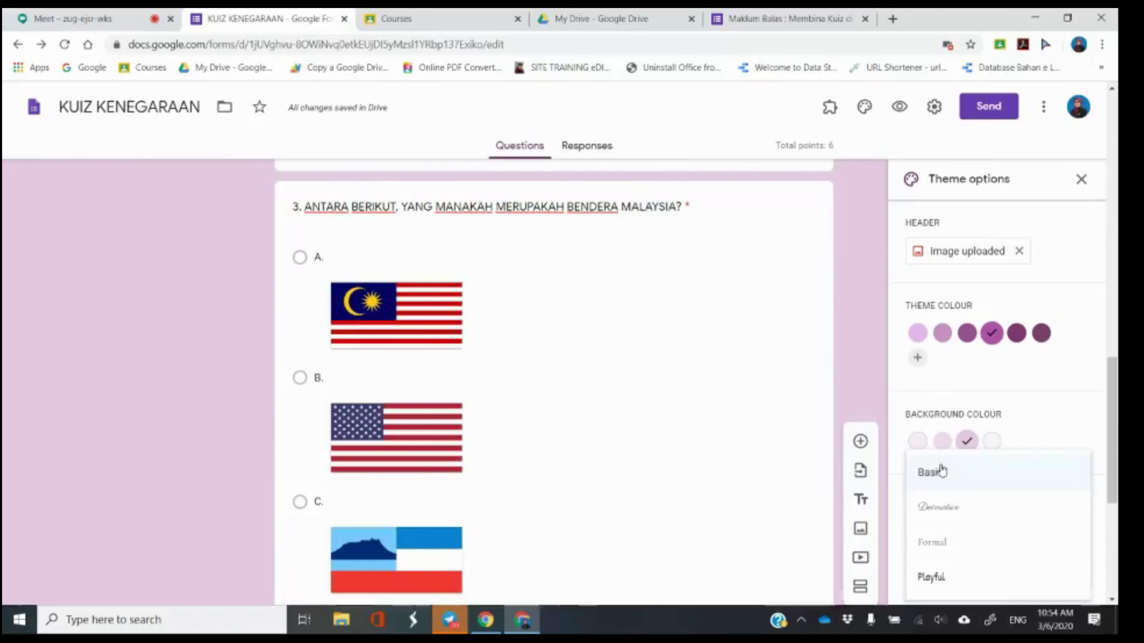
pyautogui.click(941, 470)
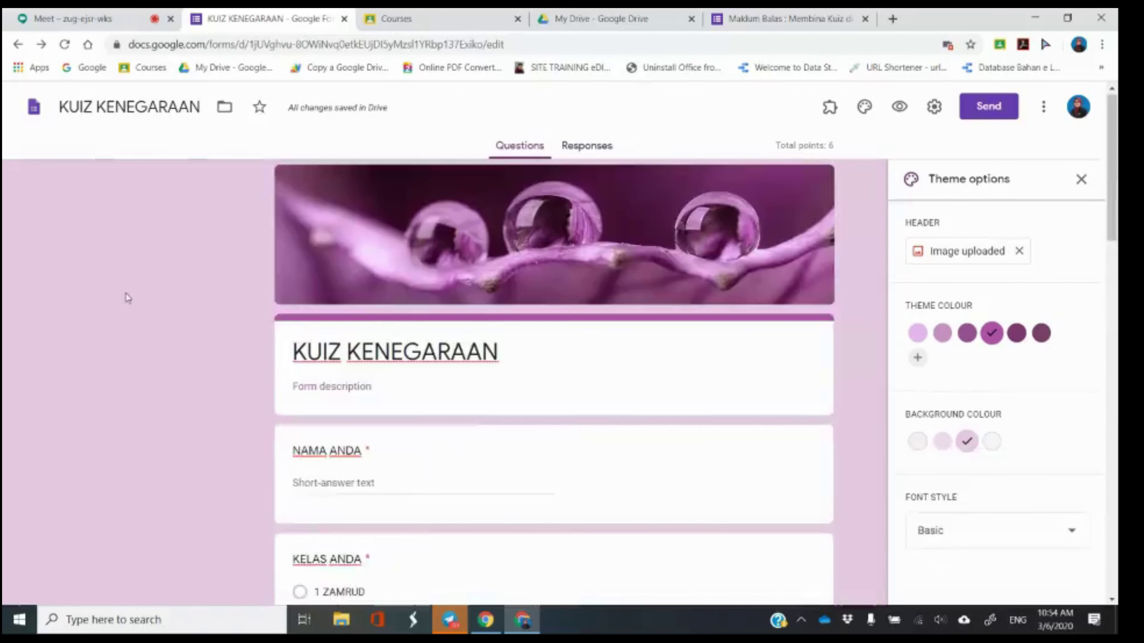
pyautogui.click(1081, 180)
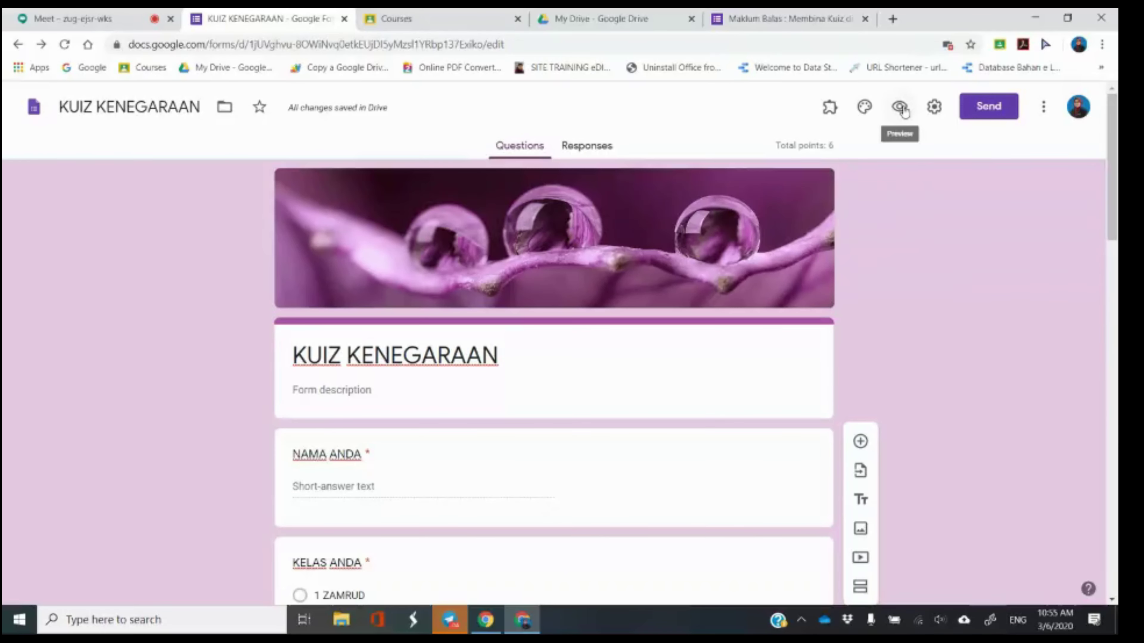
# Preview the KUIZ KENEGARAAN quiz in a new tab and start on the NAMA ANDA question.
pyautogui.click(902, 108)
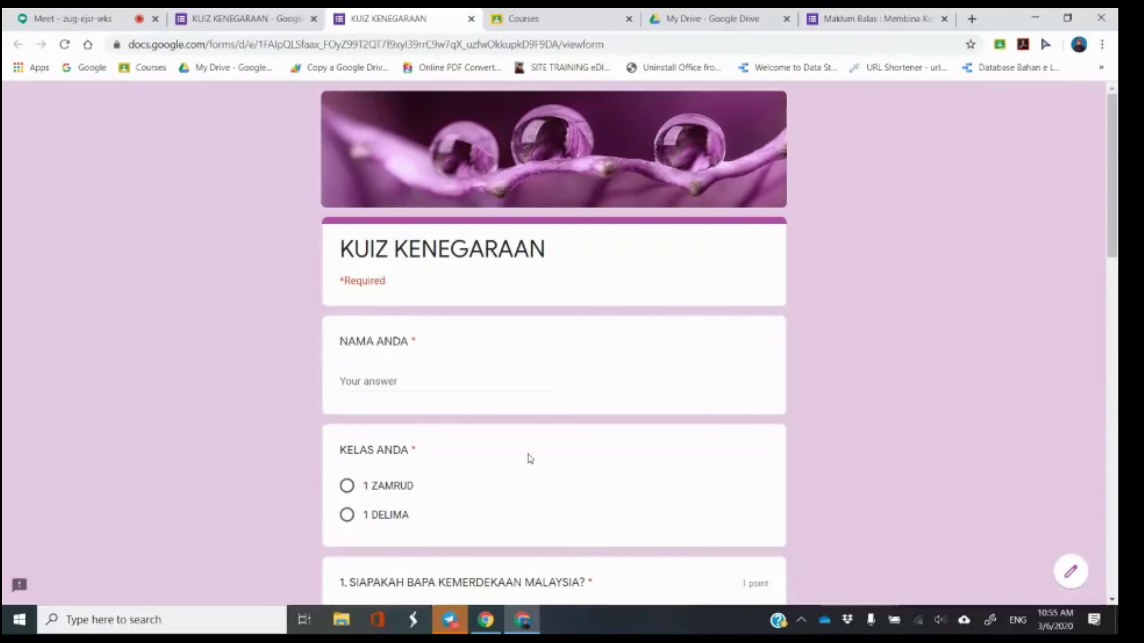
pyautogui.click(455, 381)
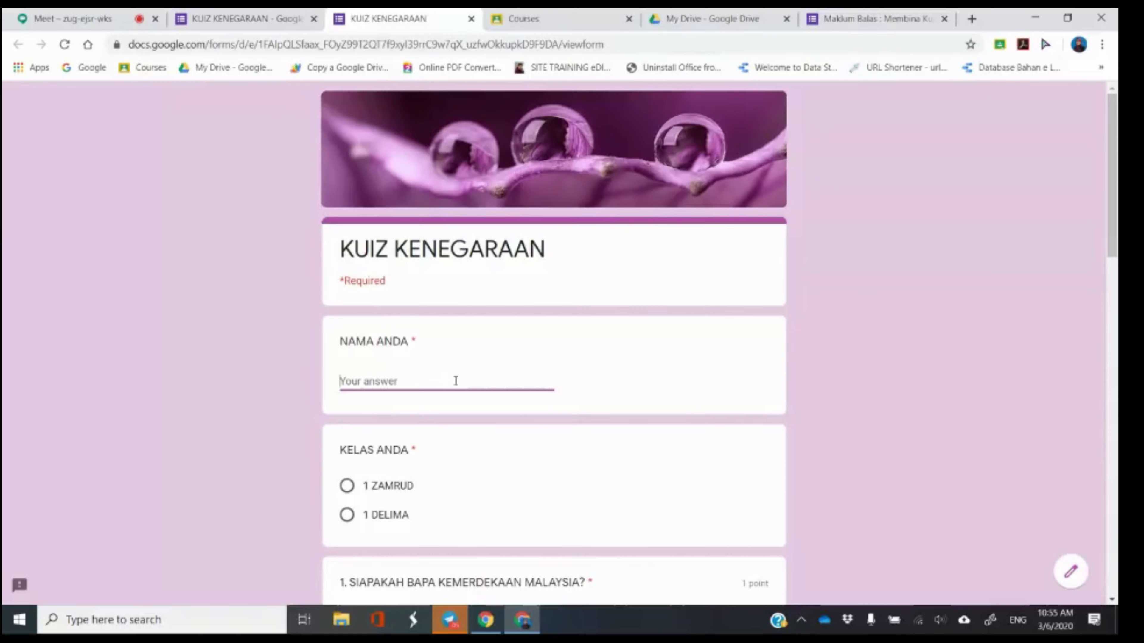
# Enter the respondent's name and choose class 1 ZAMRUD in the preview.
pyautogui.click(251, 14)
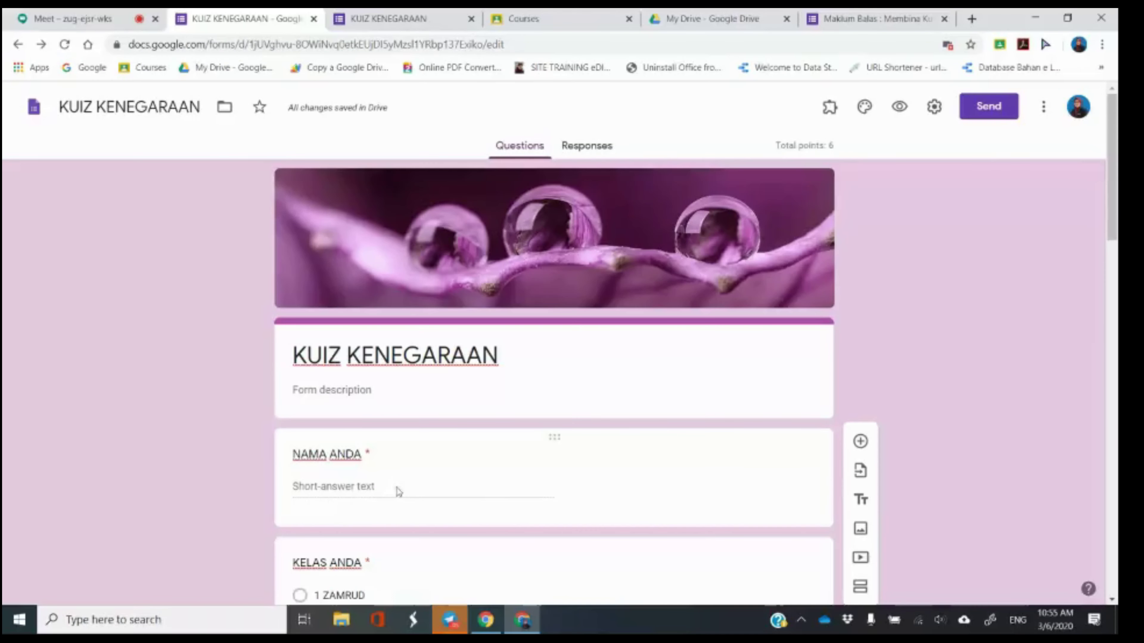
pyautogui.click(405, 17)
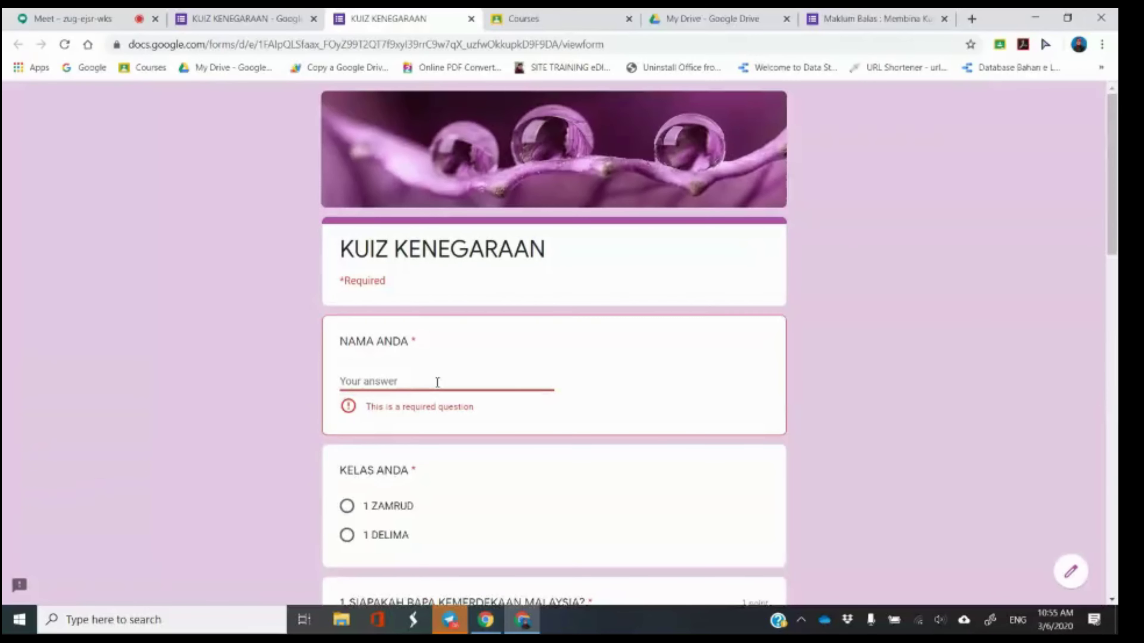
pyautogui.write('NORSHAFIKA')
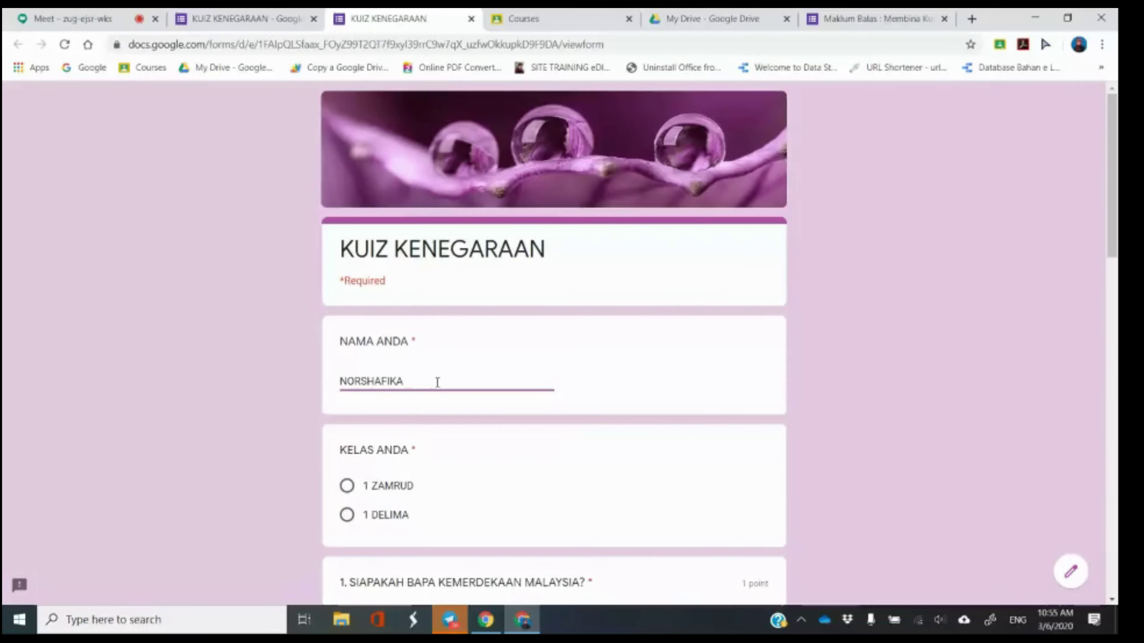
pyautogui.click(386, 493)
pyautogui.scroll(-5, 509, 496)
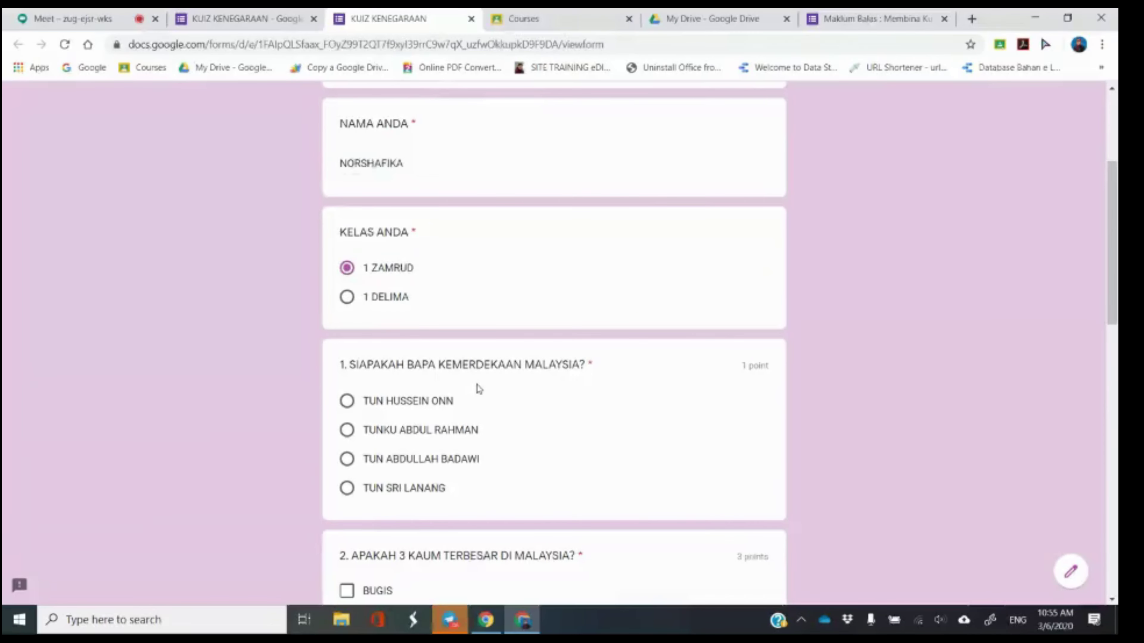
# Answer question 1 with TUN ABDULLAH BADAWI and tick MELAYU, CINA and INDIA for question 2.
pyautogui.click(434, 464)
pyautogui.scroll(-5, 435, 464)
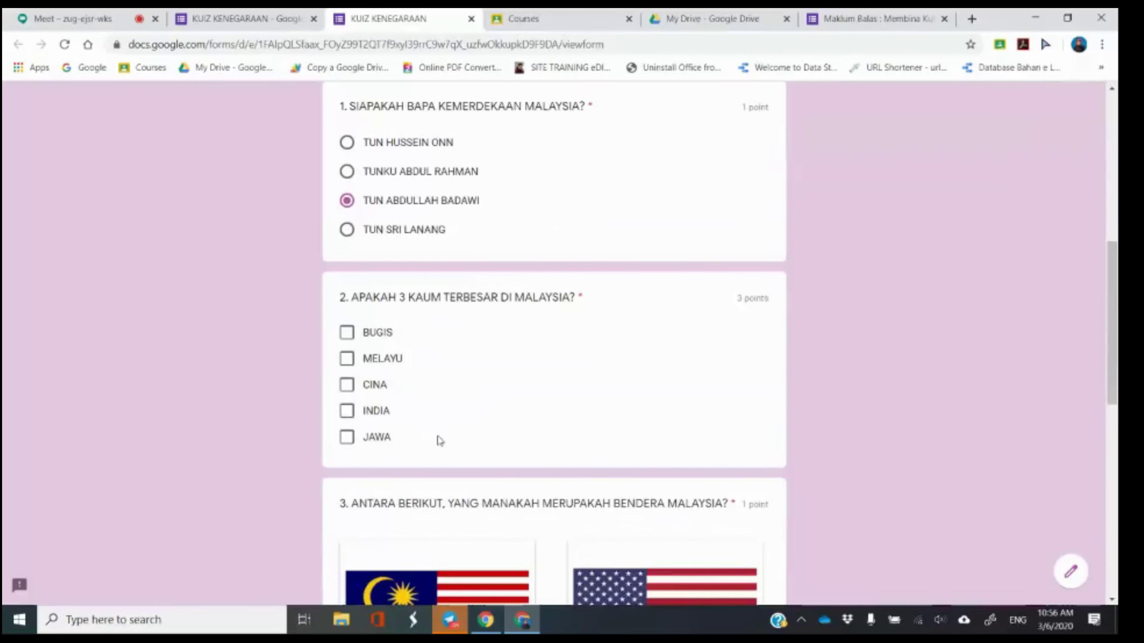
pyautogui.scroll(-1, 440, 441)
pyautogui.click(347, 326)
pyautogui.click(347, 352)
pyautogui.click(347, 379)
pyautogui.scroll(-2, 597, 399)
pyautogui.scroll(-3, 598, 398)
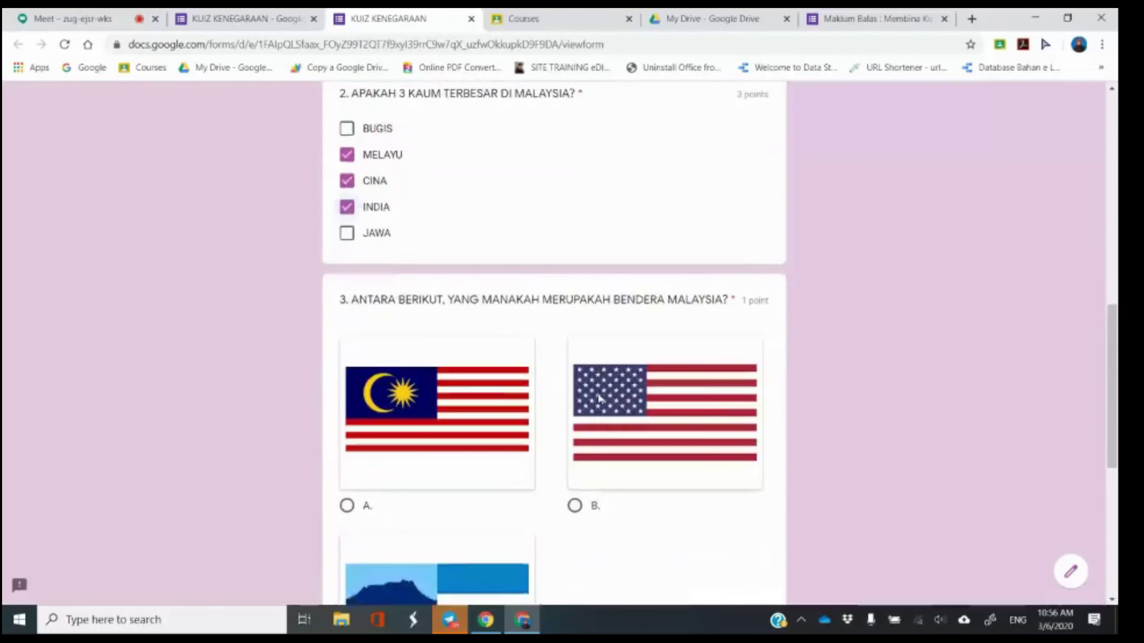
pyautogui.scroll(-2, 600, 398)
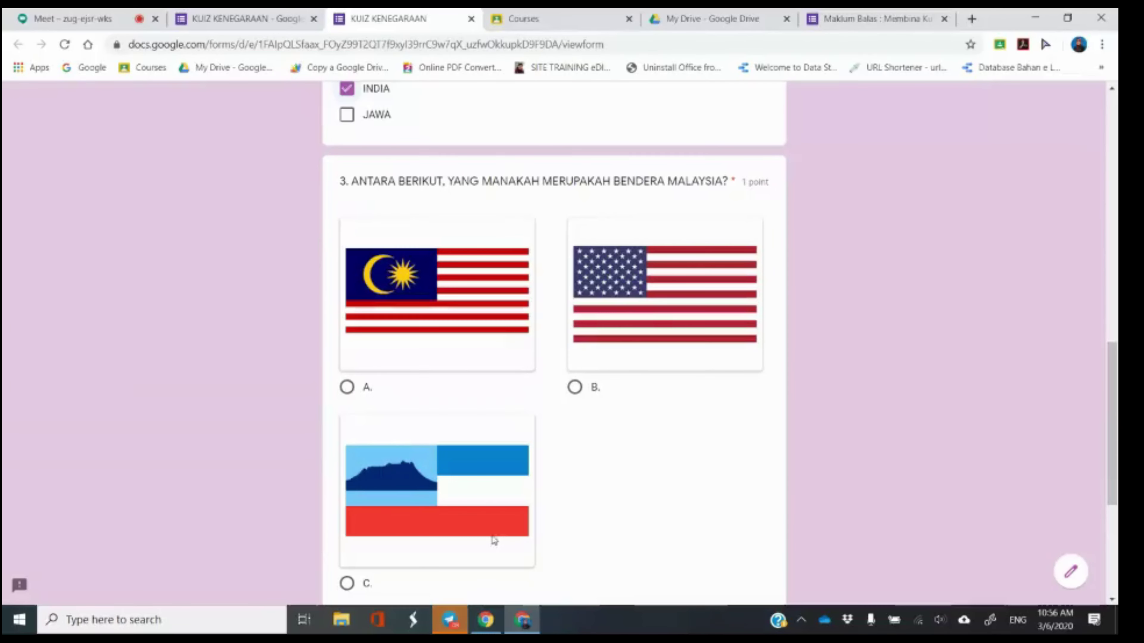
# Pick the Malaysian flag (option A) for question 3, BENAR for question 4, and submit.
pyautogui.click(455, 324)
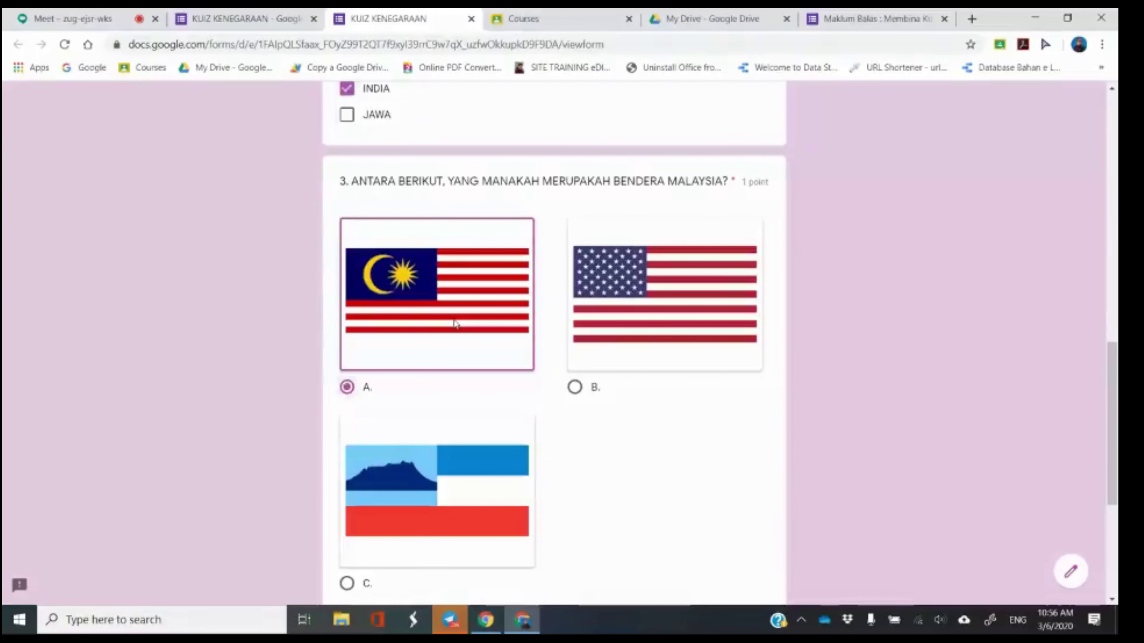
pyautogui.scroll(-6, 456, 323)
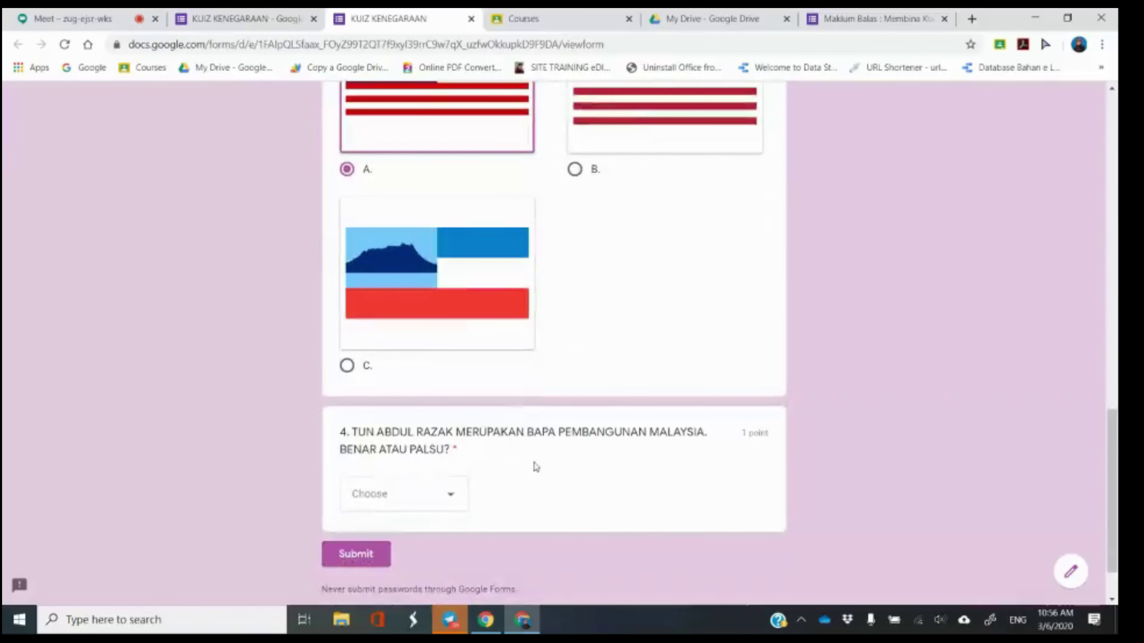
pyautogui.click(449, 498)
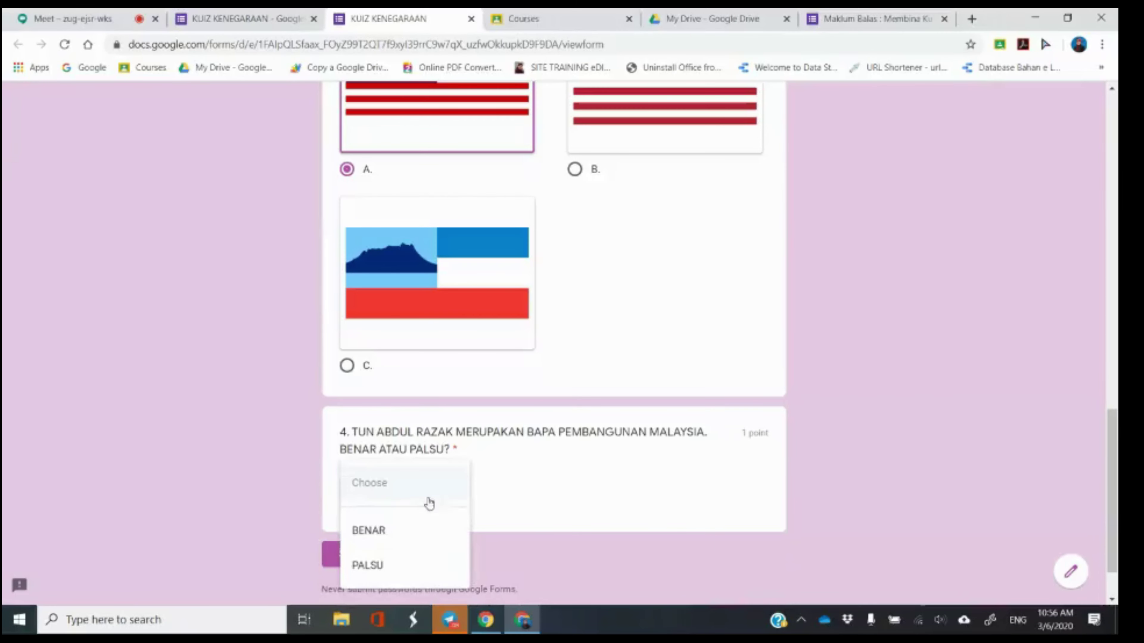
pyautogui.click(401, 534)
pyautogui.click(356, 565)
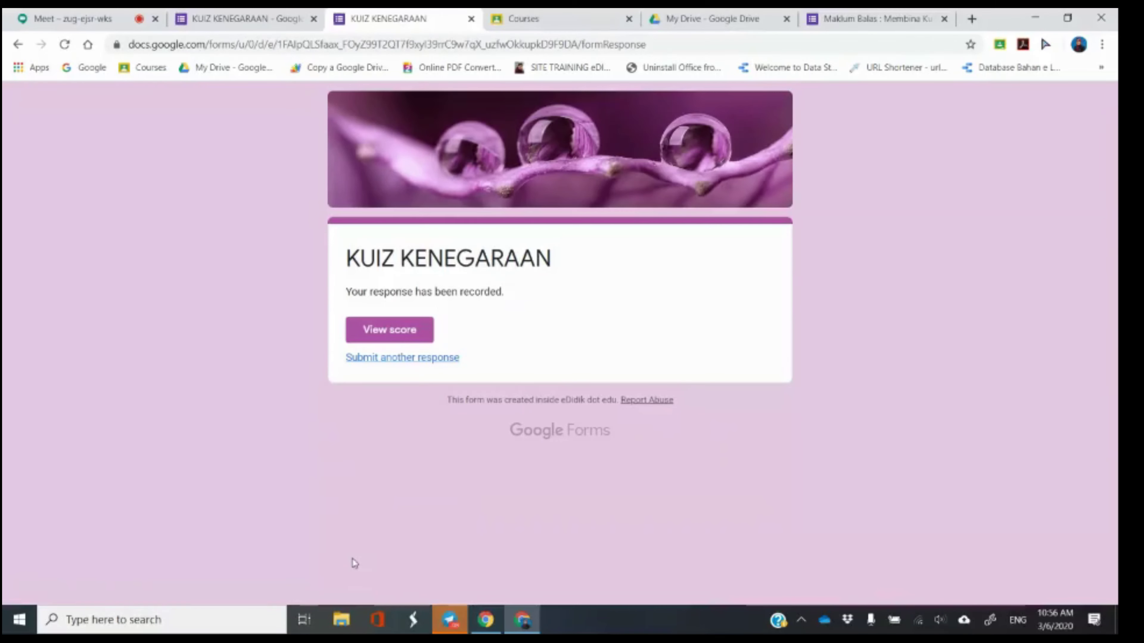
# View the submitted quiz's score and scroll through the results.
pyautogui.click(378, 339)
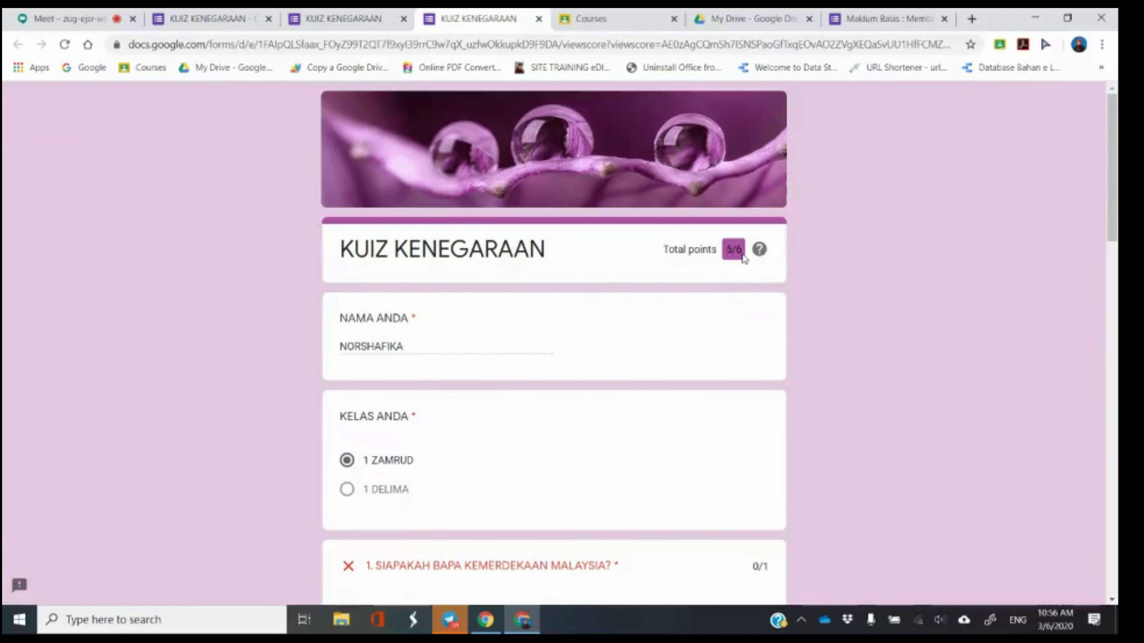
pyautogui.scroll(-5, 710, 309)
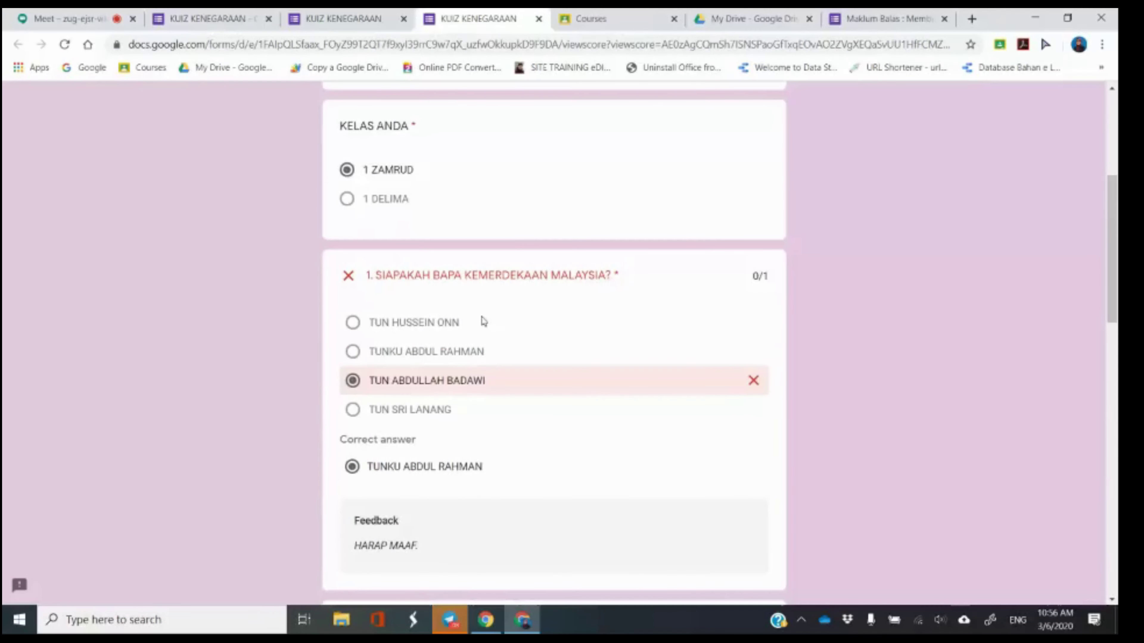
pyautogui.scroll(-1, 409, 545)
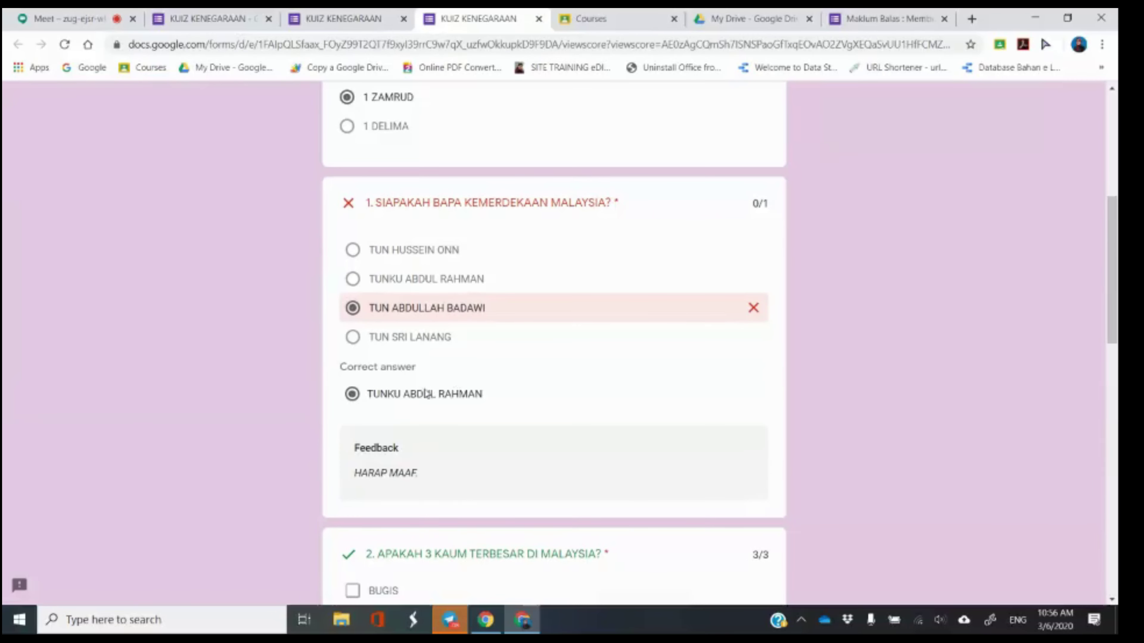
pyautogui.scroll(-5, 503, 395)
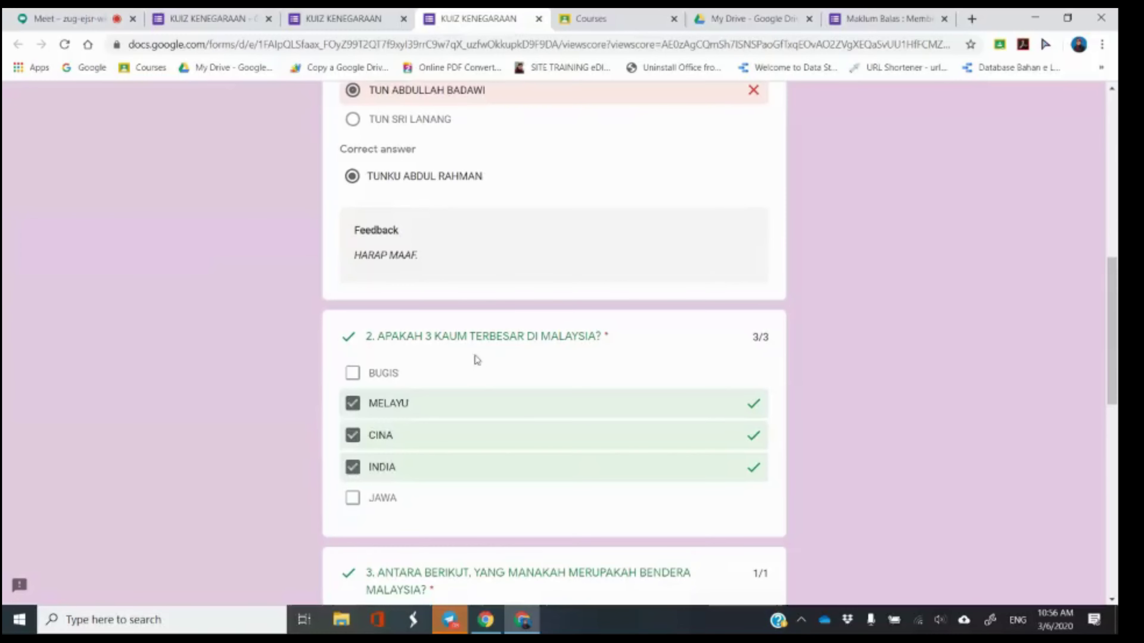
pyautogui.scroll(-6, 489, 353)
pyautogui.scroll(-8, 484, 349)
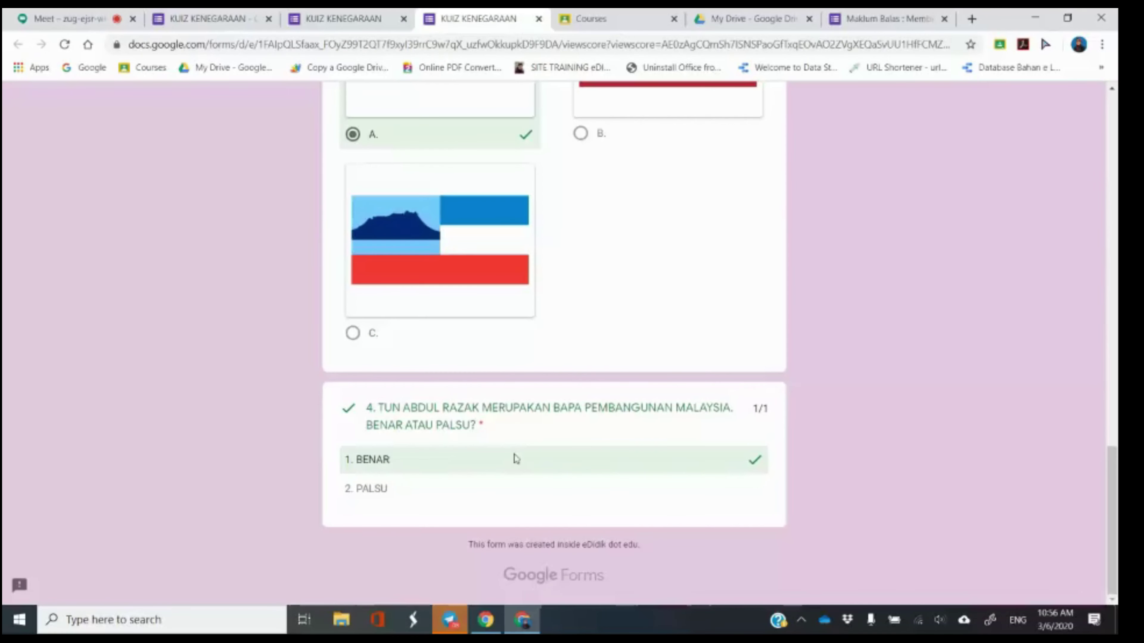
pyautogui.scroll(10, 518, 458)
pyautogui.scroll(10, 517, 454)
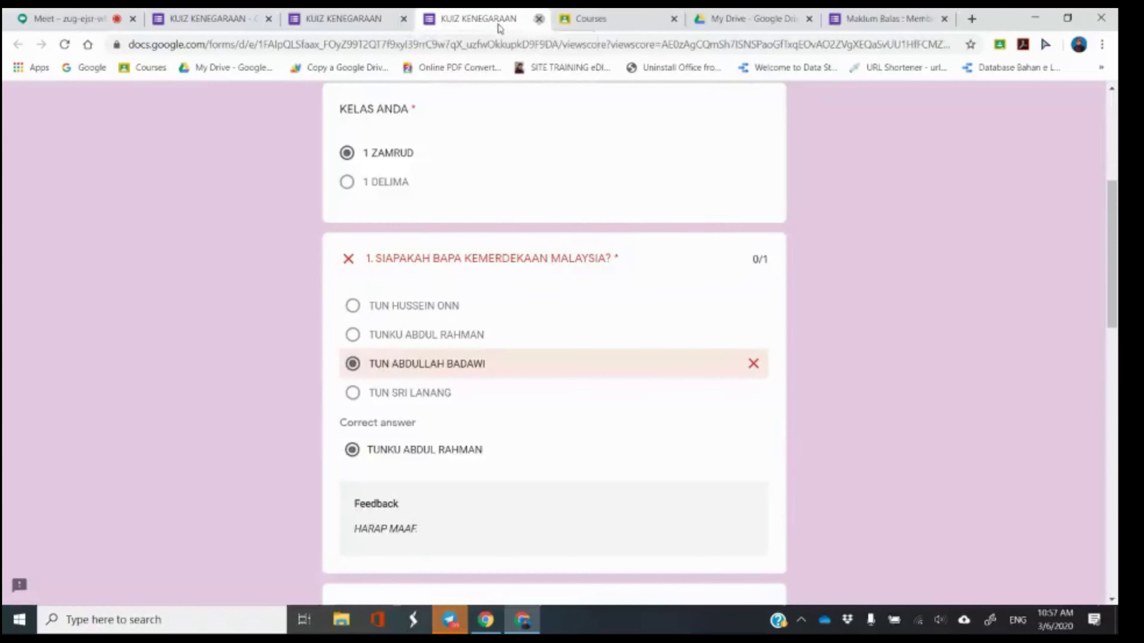
# Close the result and response pages and return to the KUIZ KENEGARAAN editor.
pyautogui.click(539, 19)
pyautogui.click(404, 18)
pyautogui.click(203, 16)
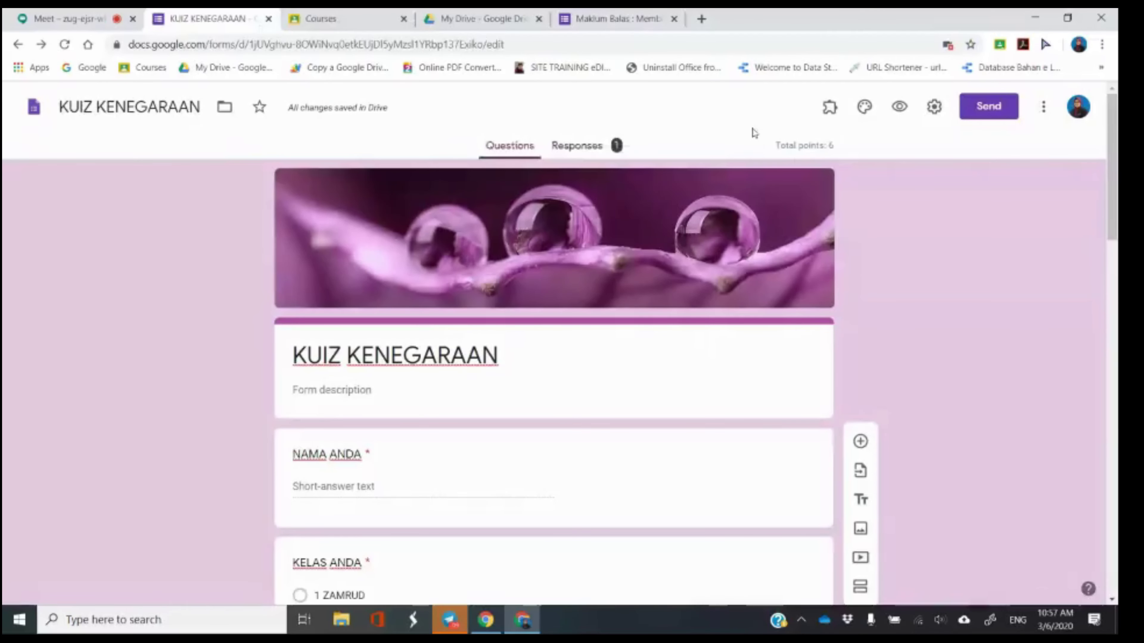
# In General settings, set response receipts to Always and leave email address collection off.
pyautogui.click(935, 111)
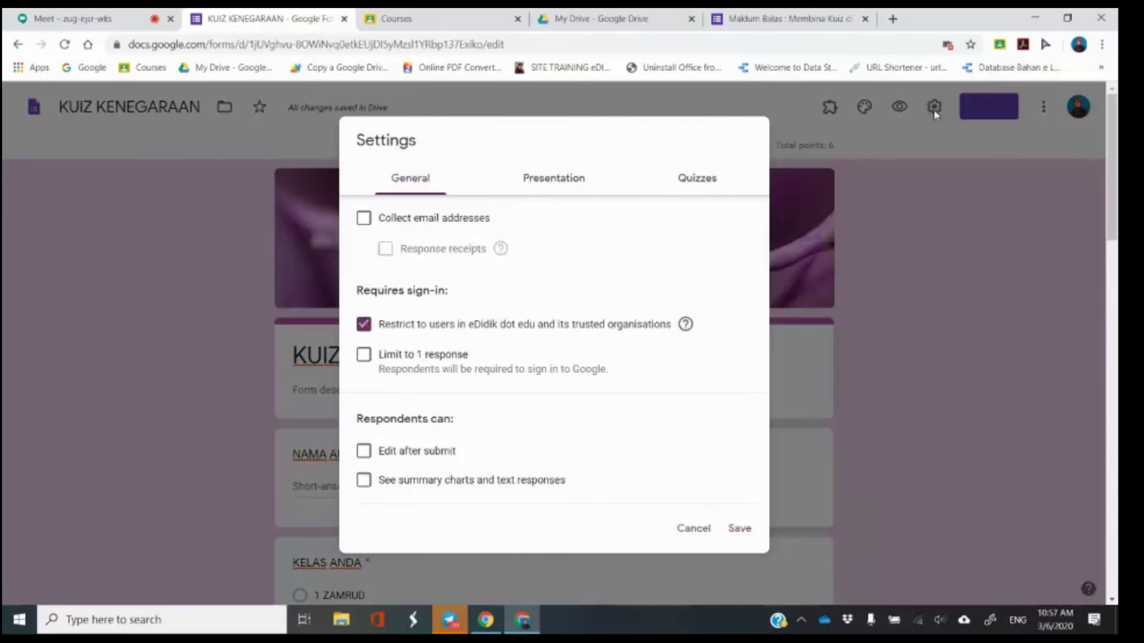
pyautogui.click(696, 181)
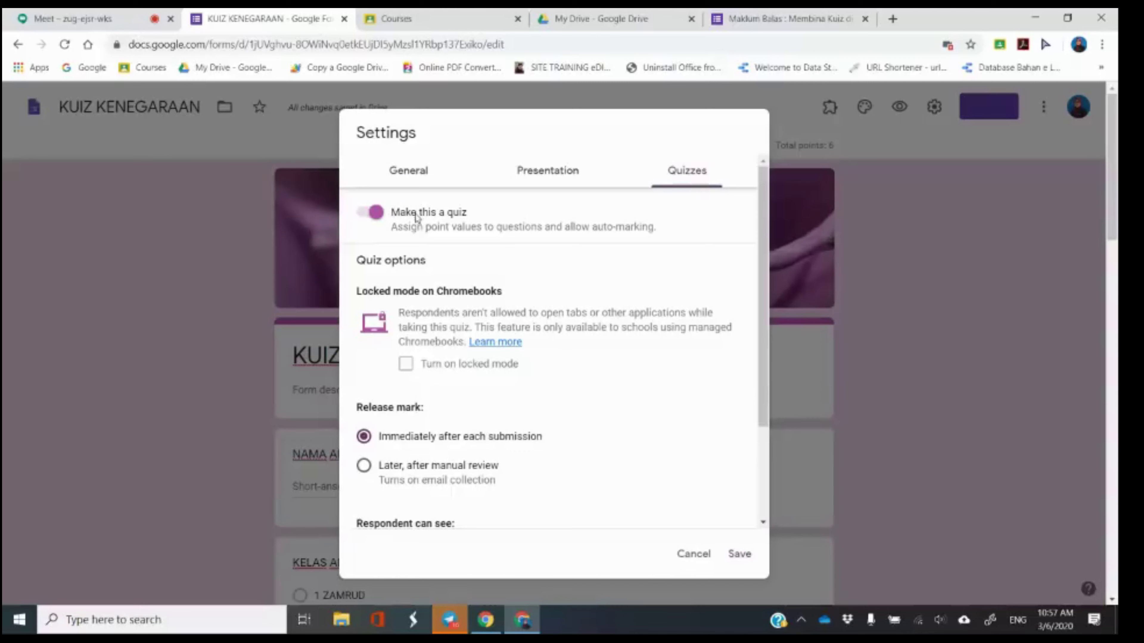
pyautogui.click(409, 171)
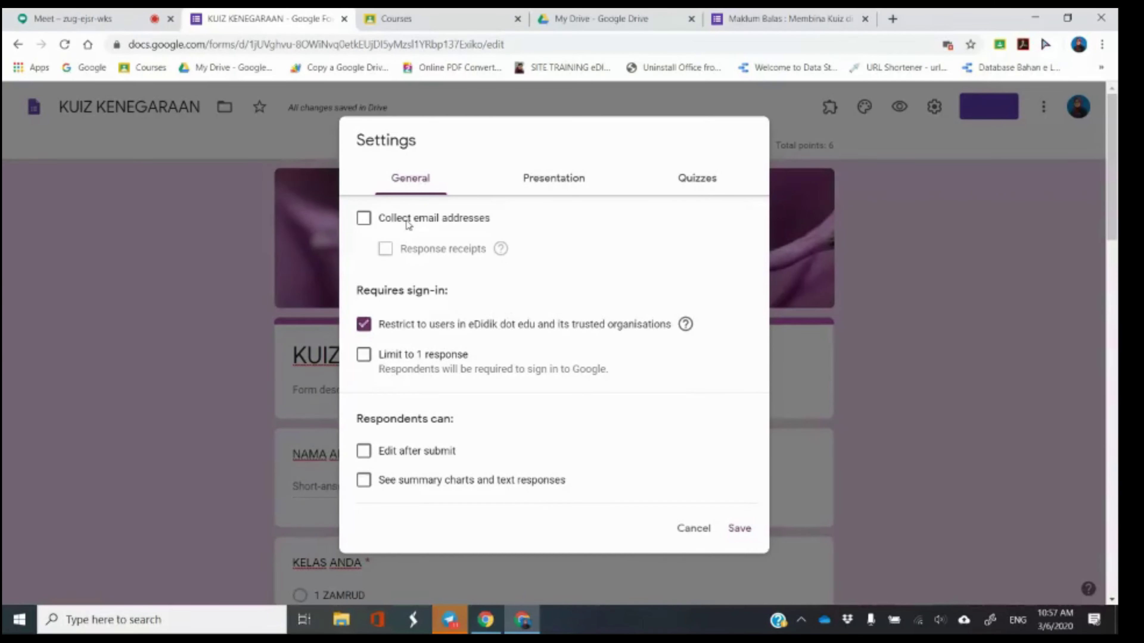
pyautogui.click(408, 224)
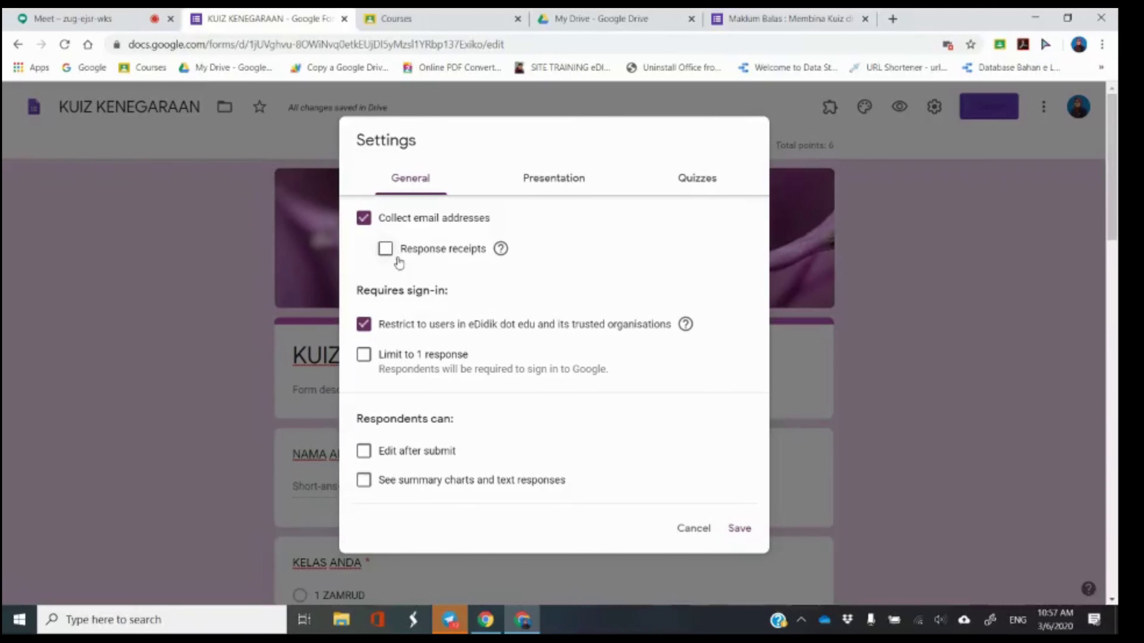
pyautogui.click(385, 249)
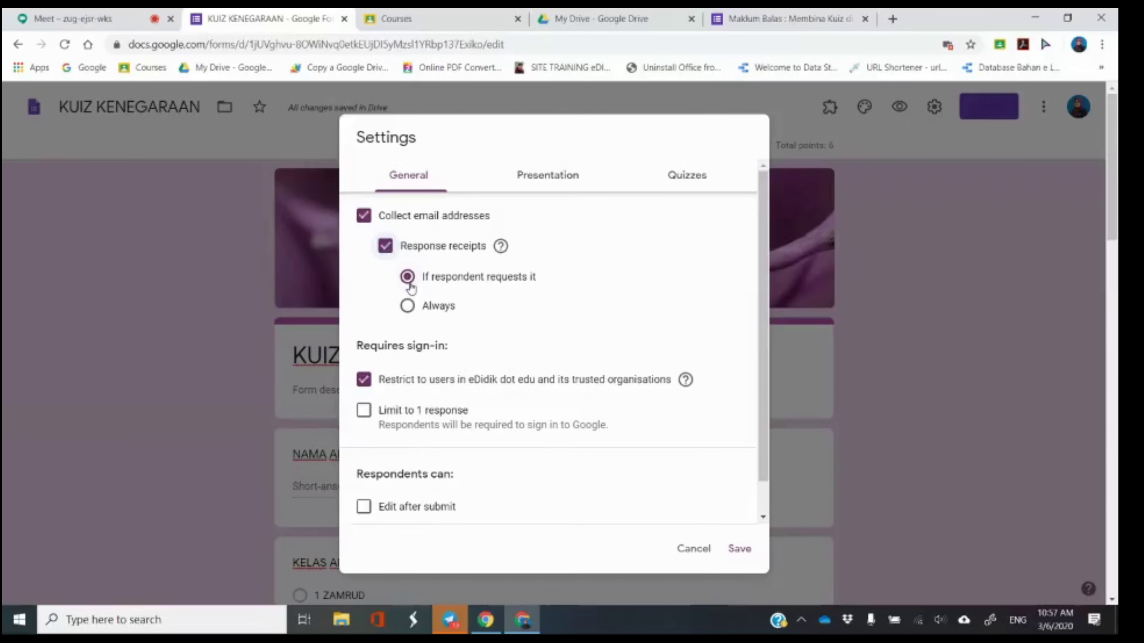
pyautogui.click(408, 308)
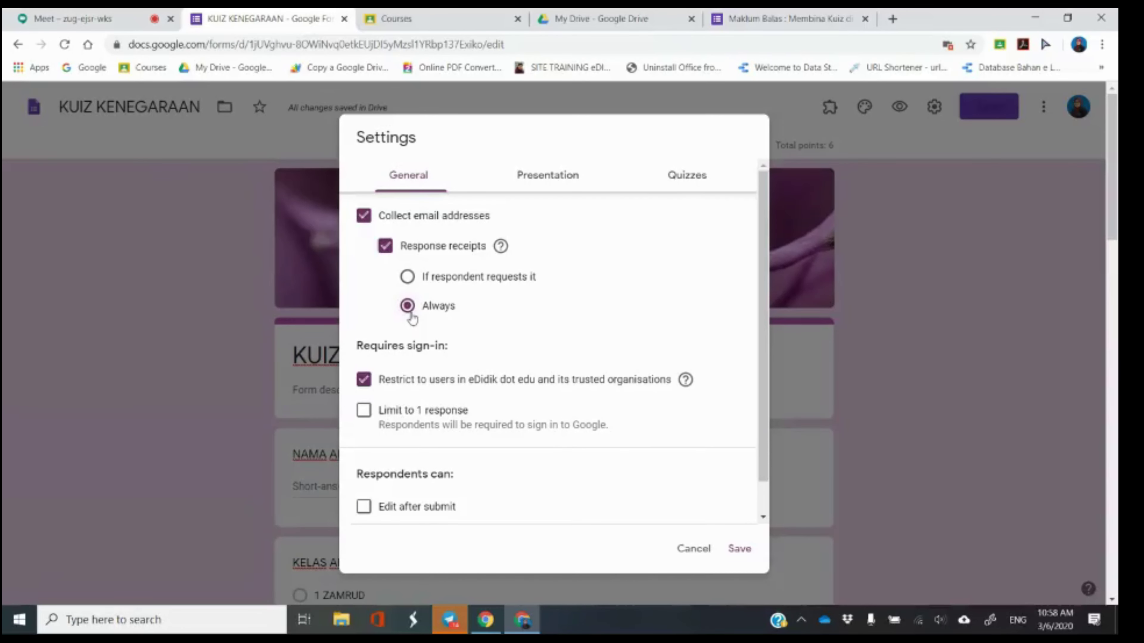
pyautogui.click(366, 217)
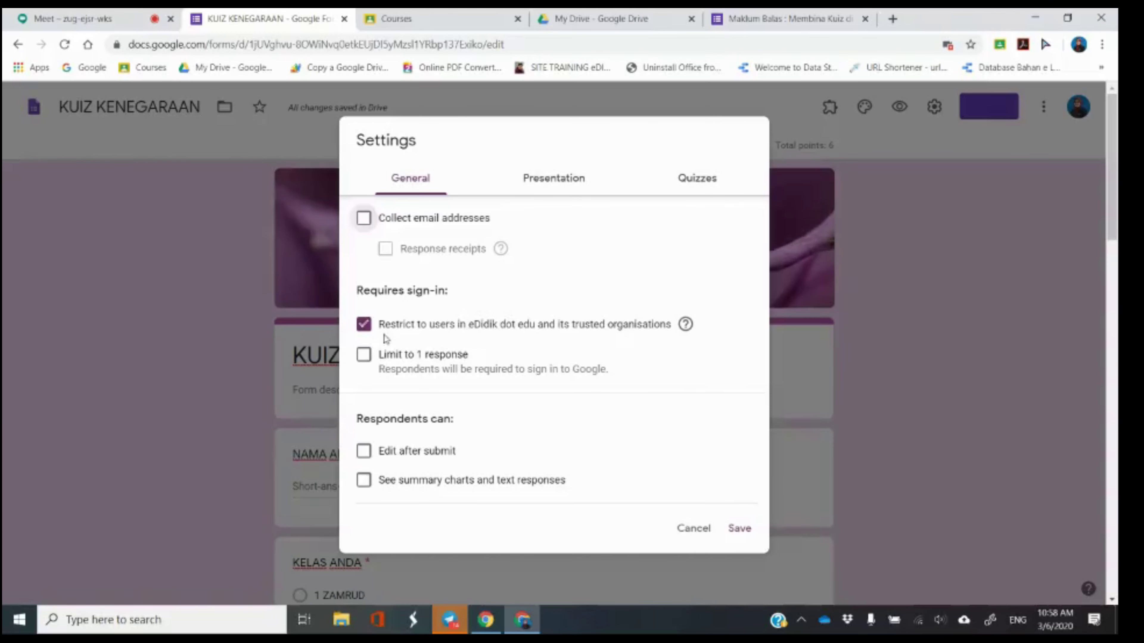
# Try the eDidik sign-in, one-response limit and edit-after-submit options, then cancel the settings unsaved.
pyautogui.click(366, 327)
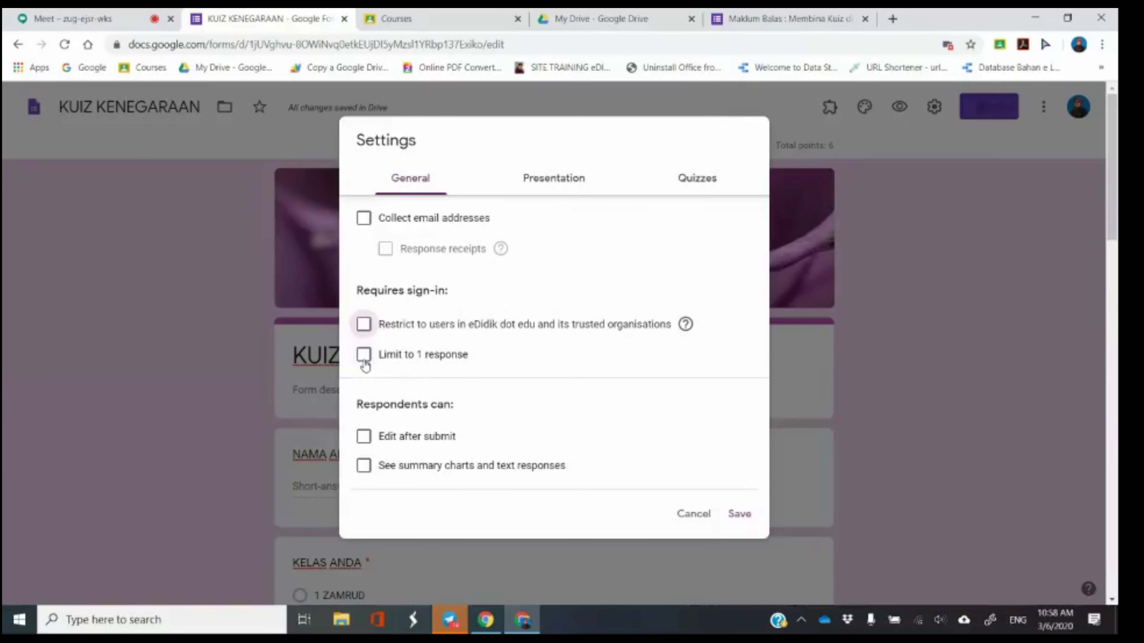
pyautogui.click(365, 361)
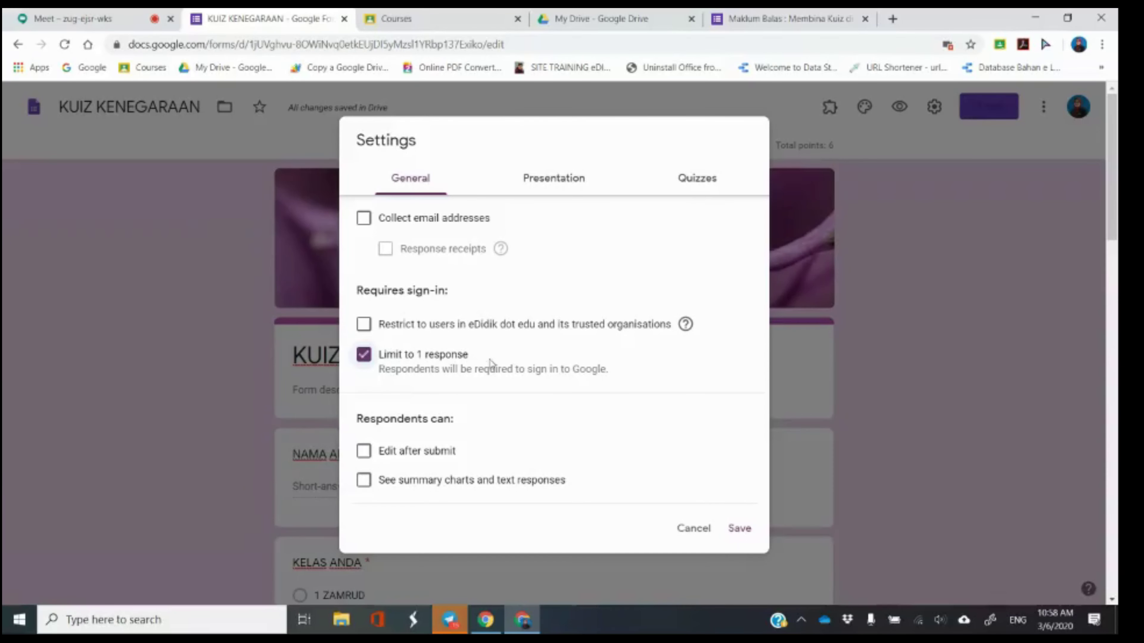
pyautogui.click(373, 360)
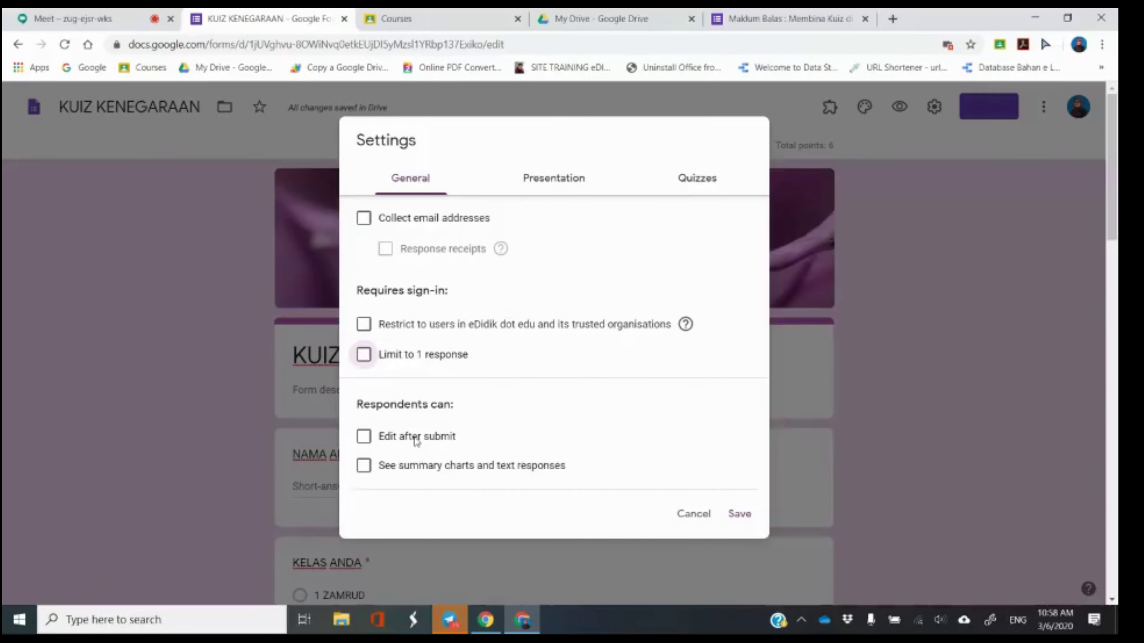
pyautogui.click(365, 438)
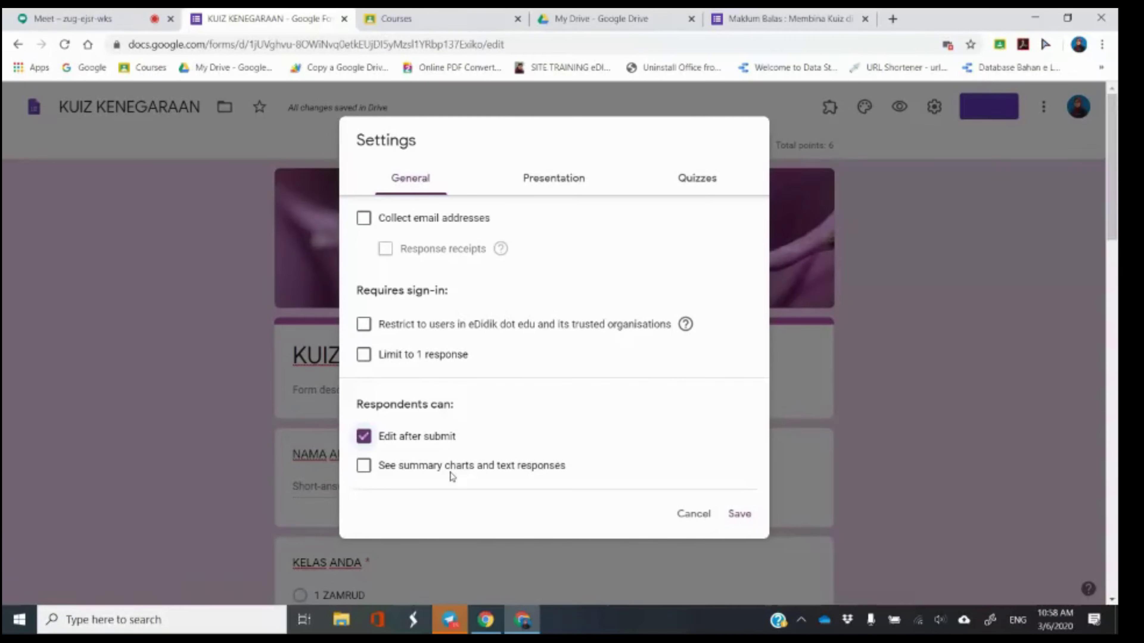
pyautogui.click(560, 178)
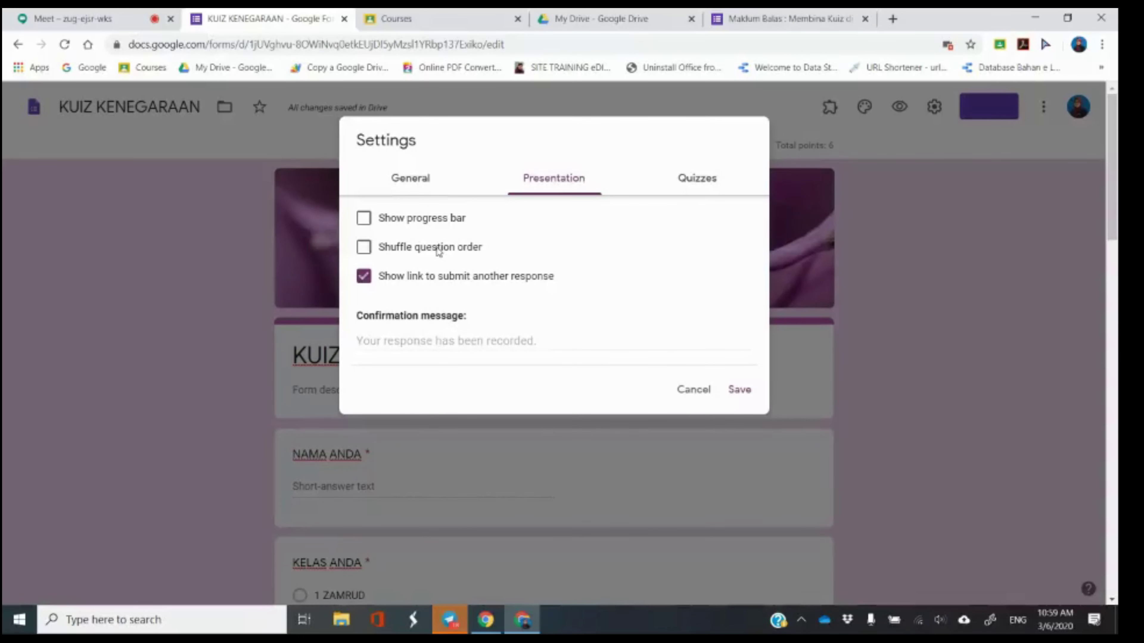
pyautogui.click(693, 390)
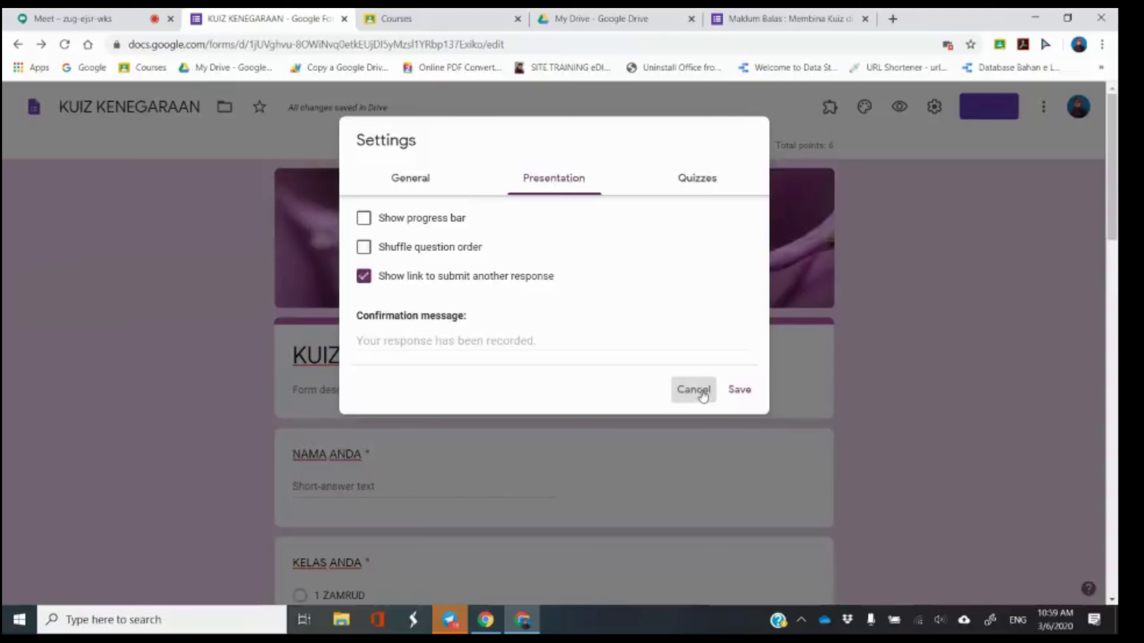
pyautogui.scroll(-6, 450, 405)
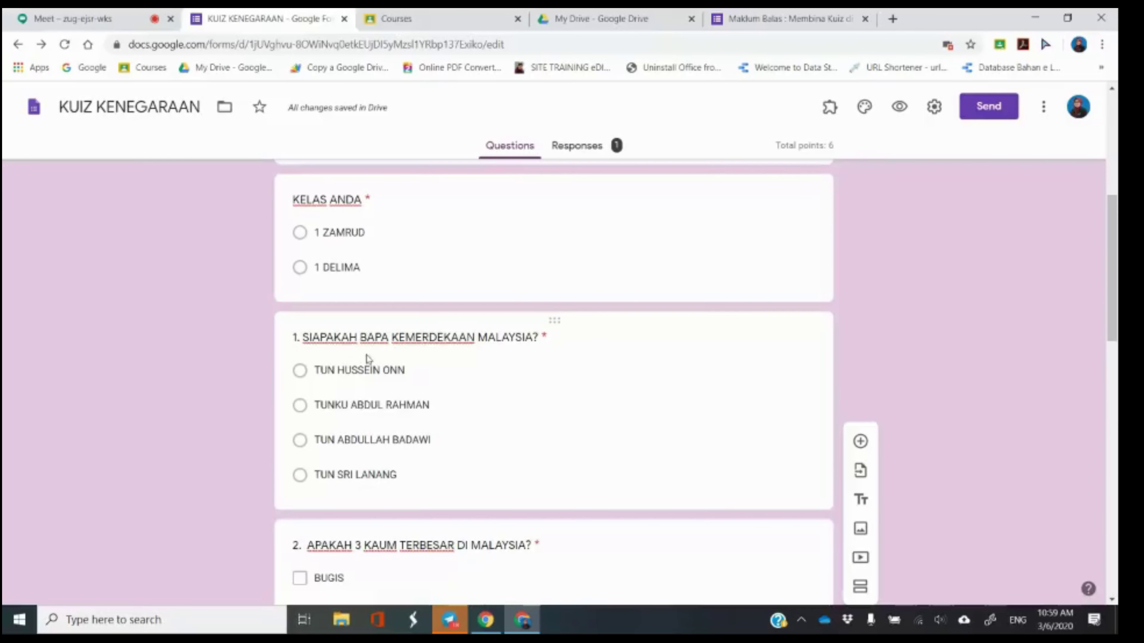
# In Presentation settings, keep question shuffling off and enter the confirmation 'TERIMA KASIH KERANA MENJAWAB SOALAN.'.
pyautogui.click(934, 110)
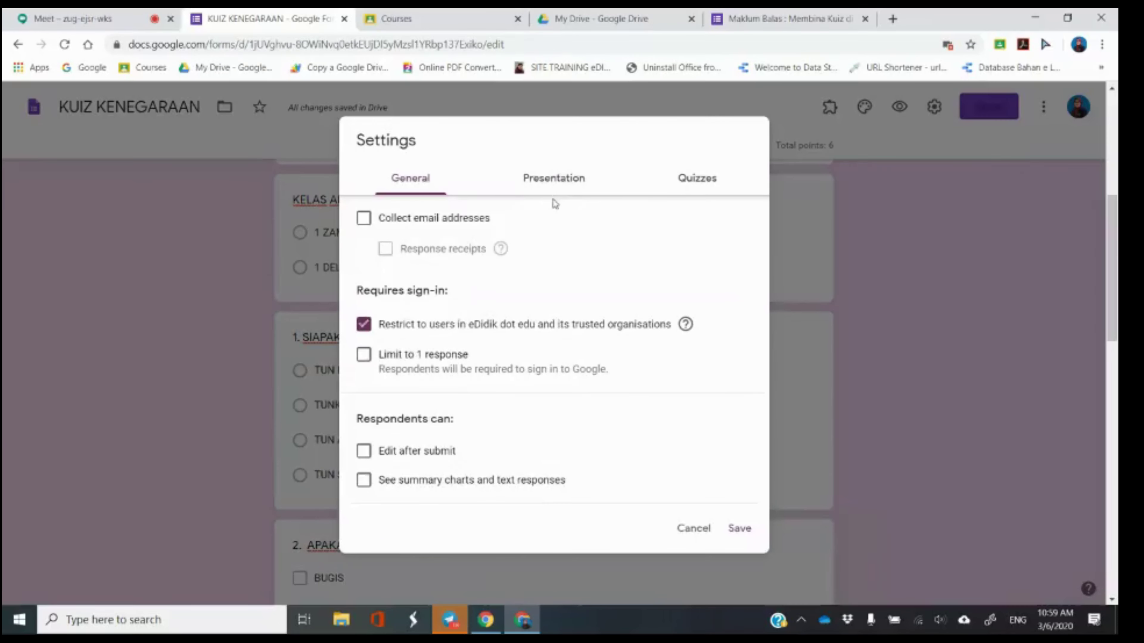
pyautogui.click(557, 180)
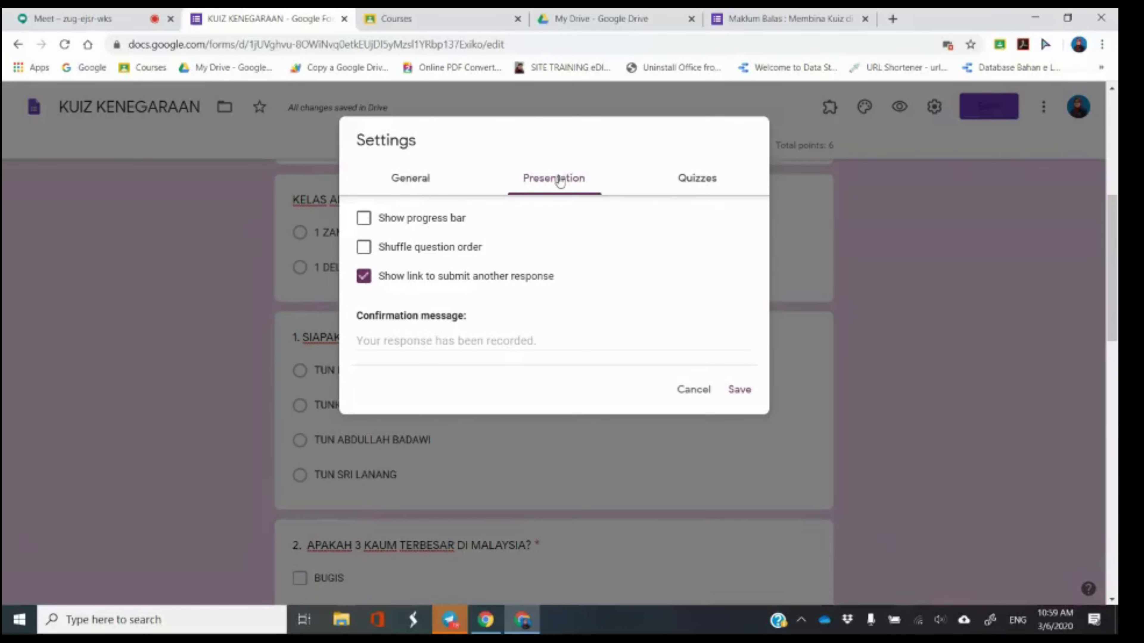
pyautogui.click(379, 254)
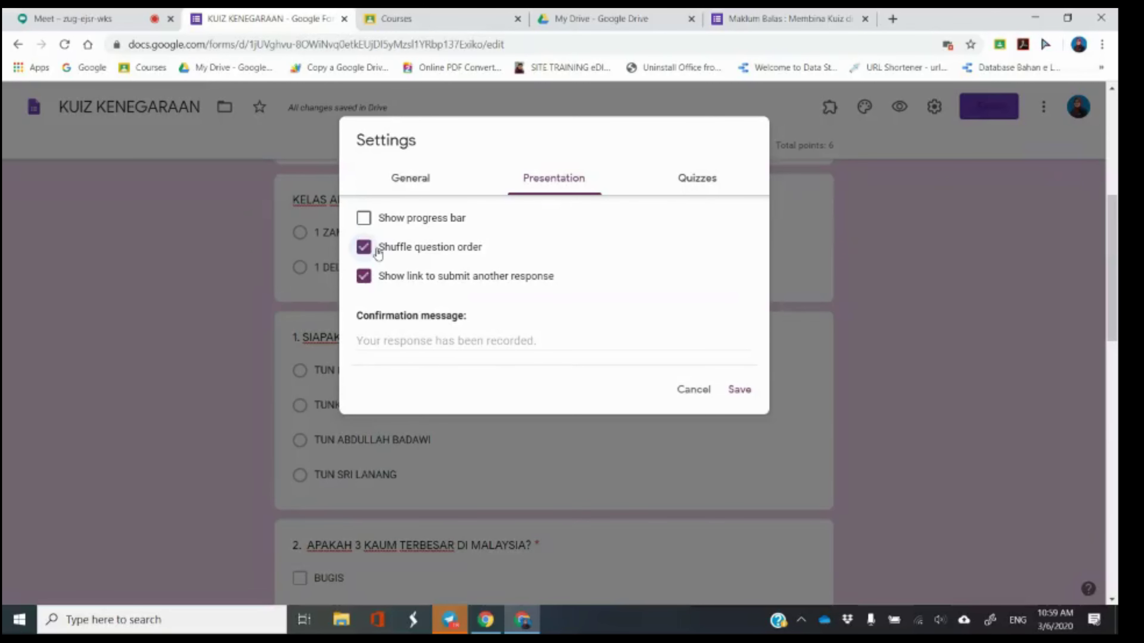
pyautogui.click(379, 253)
pyautogui.click(424, 341)
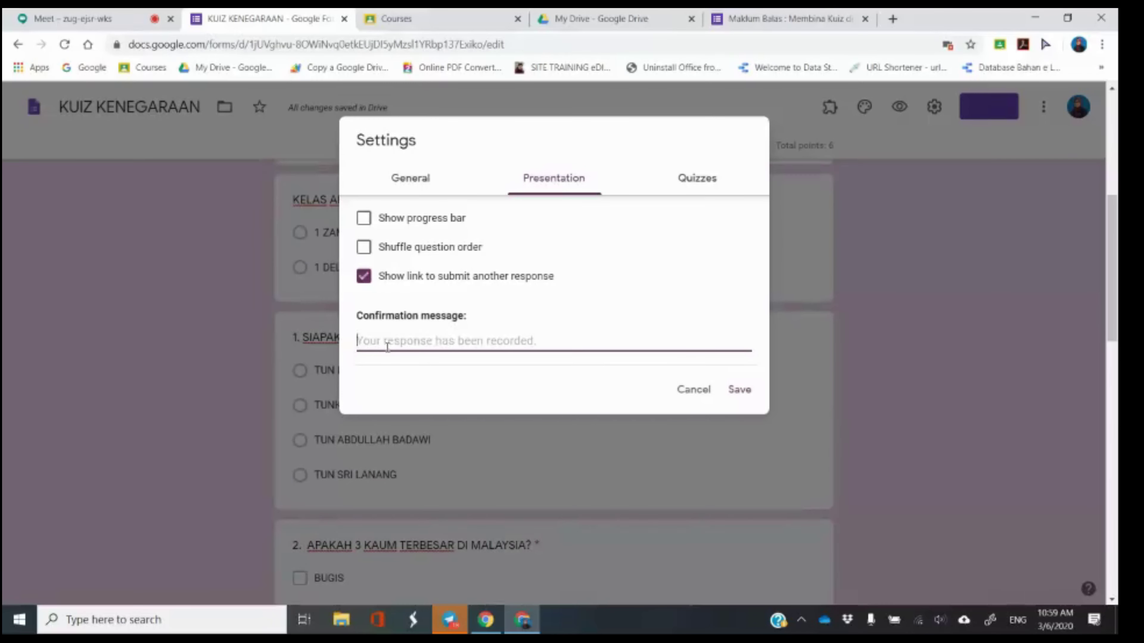
pyautogui.write('TERIMA')
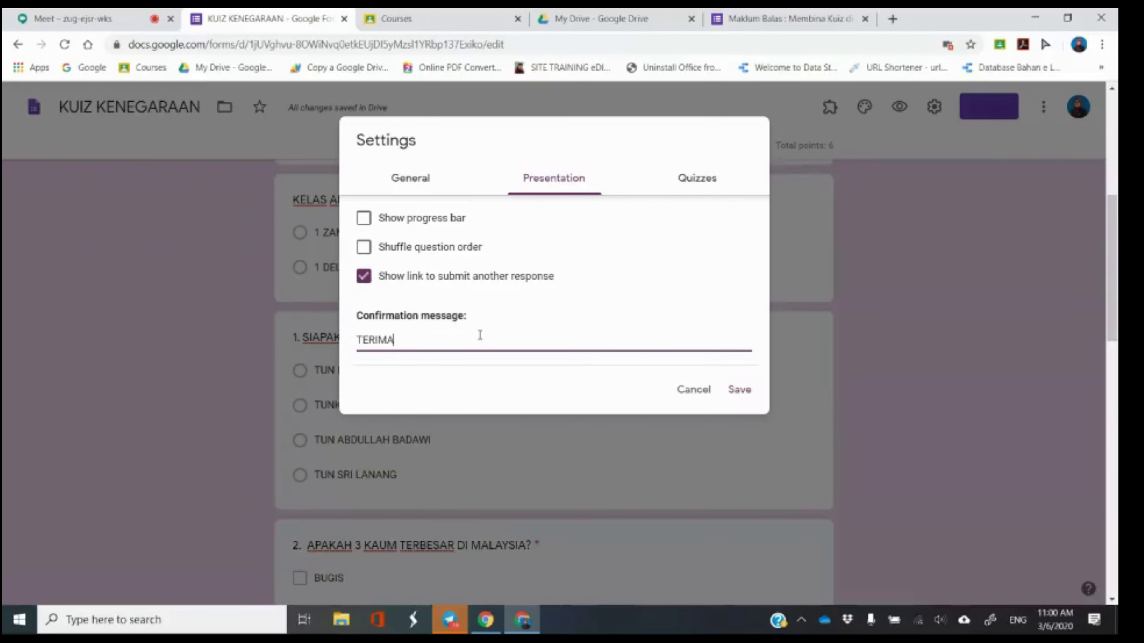
pyautogui.write(' KASIH KERANA MENJAWAB SOALAN.')
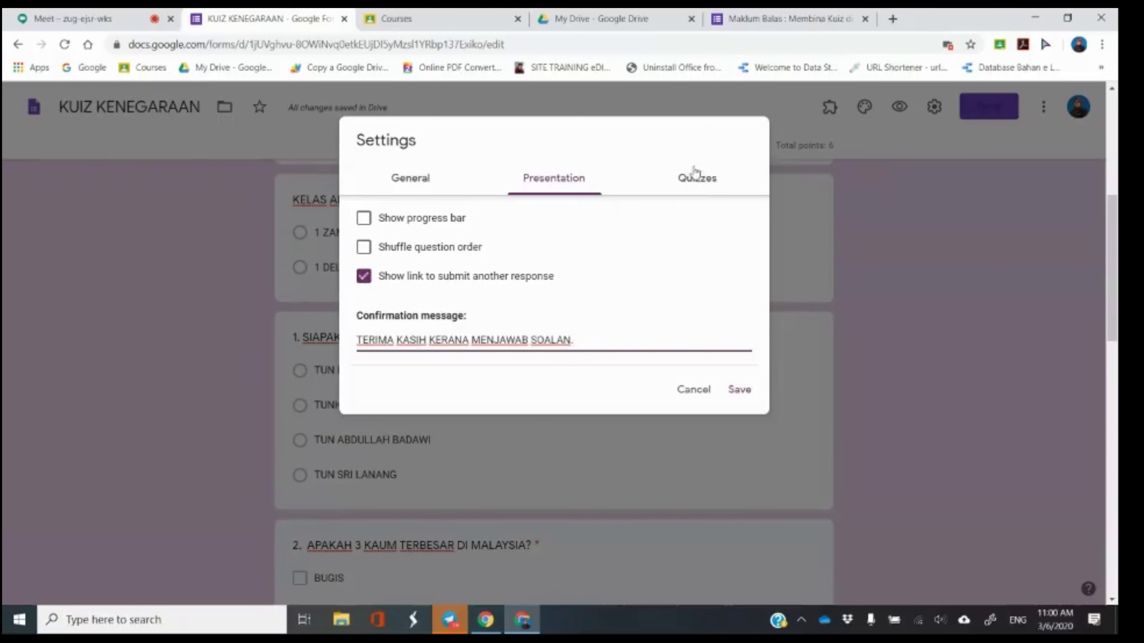
# Untick Correct answers under Respondent can see in Quizzes, save, and return to the Meet tab.
pyautogui.click(711, 183)
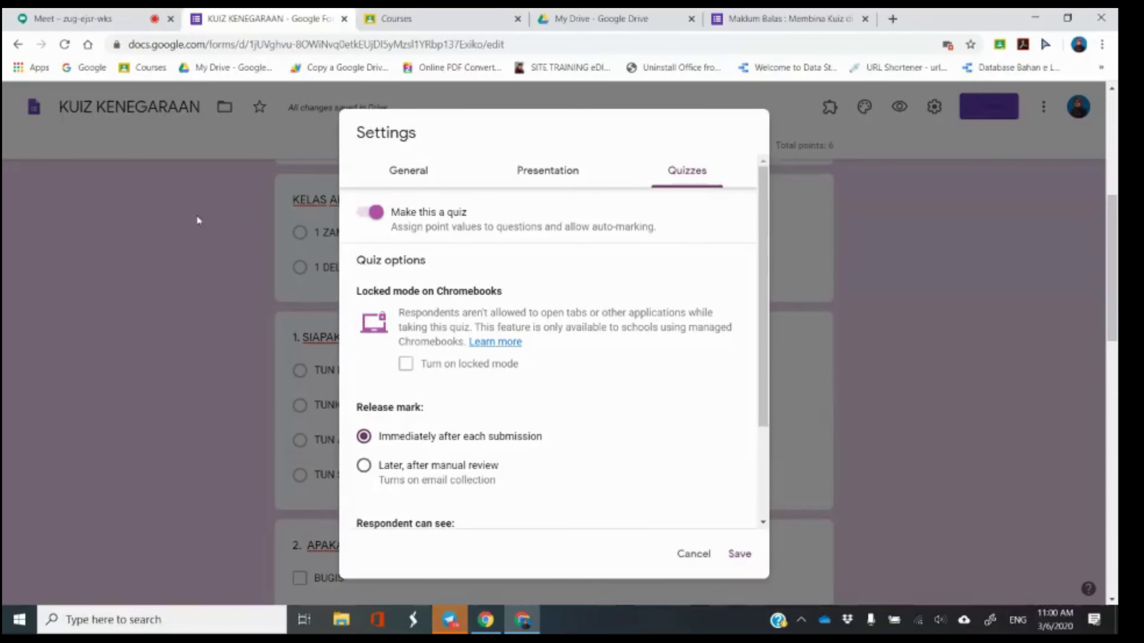
pyautogui.scroll(-3, 470, 283)
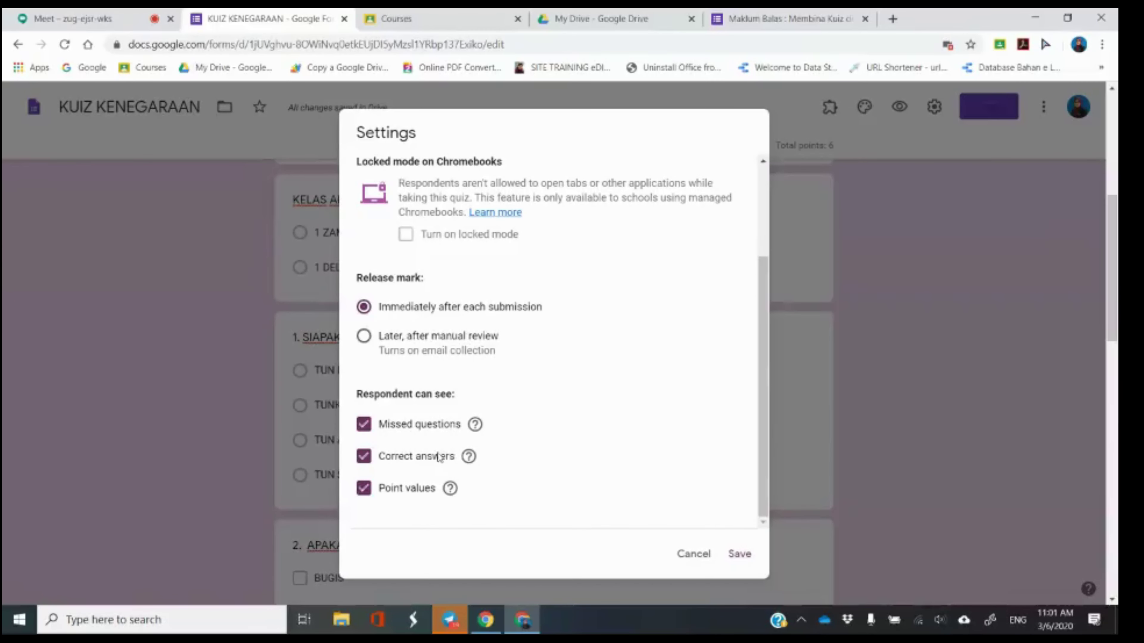
pyautogui.click(369, 463)
pyautogui.scroll(3, 541, 315)
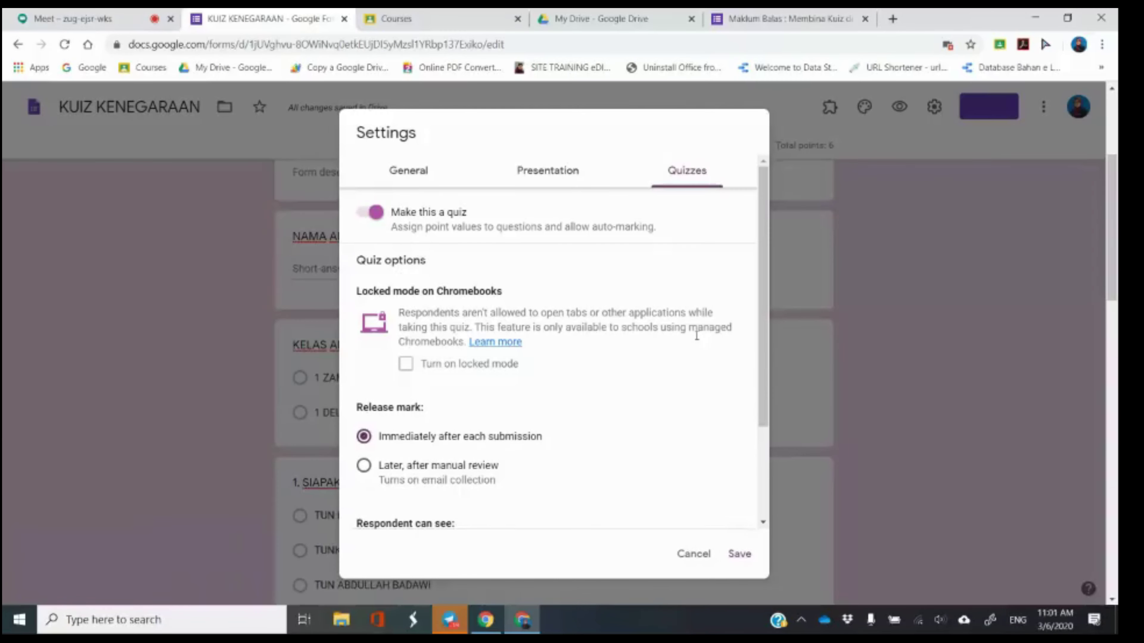
pyautogui.click(741, 555)
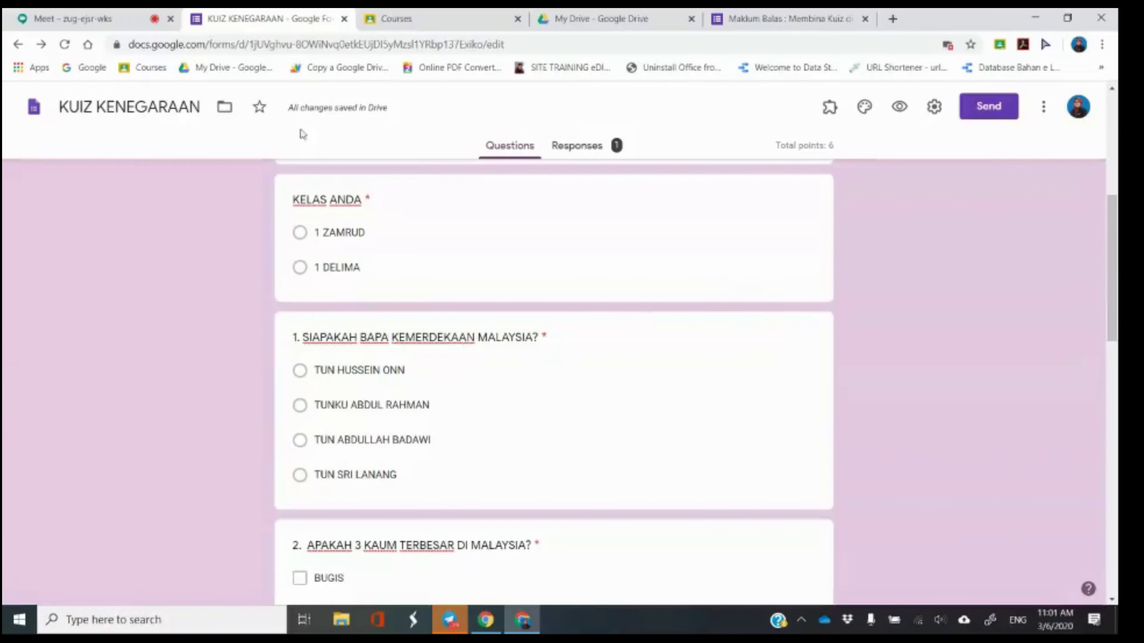
pyautogui.click(143, 13)
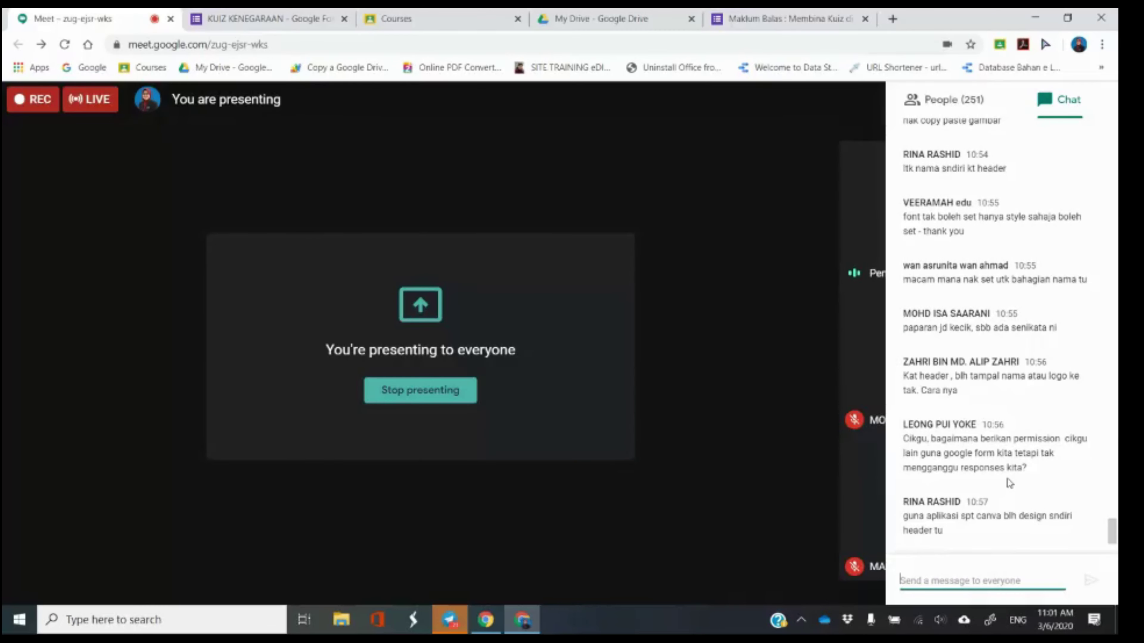
# Close the Meet chat panel and go back to the KUIZ KENEGARAAN form editor tab.
pyautogui.scroll(2, 1014, 484)
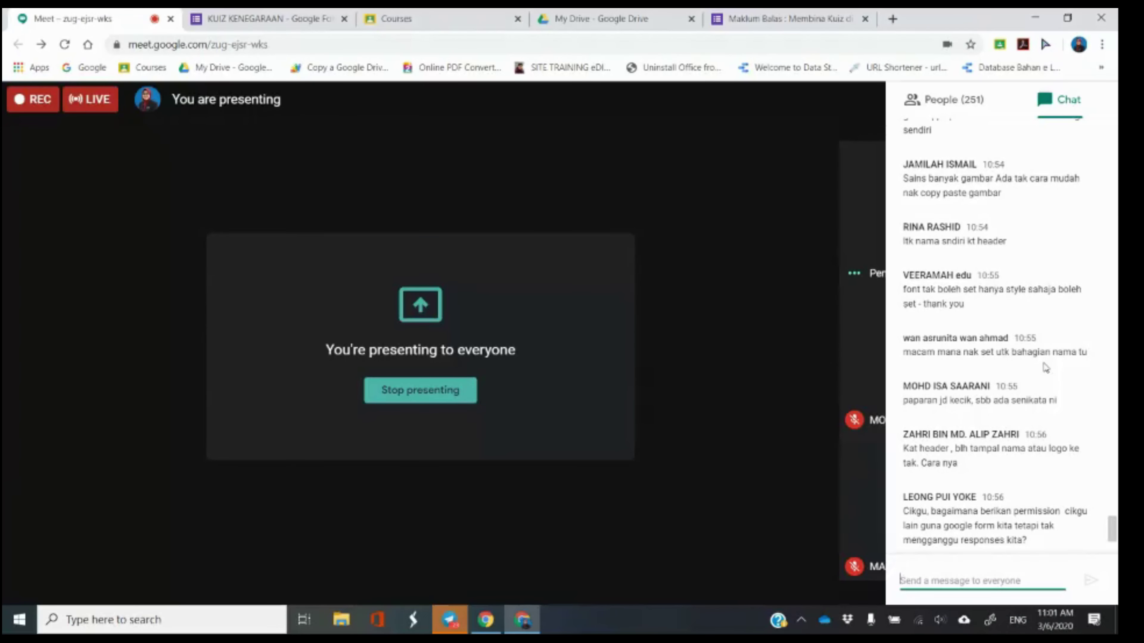
pyautogui.scroll(-2, 1045, 369)
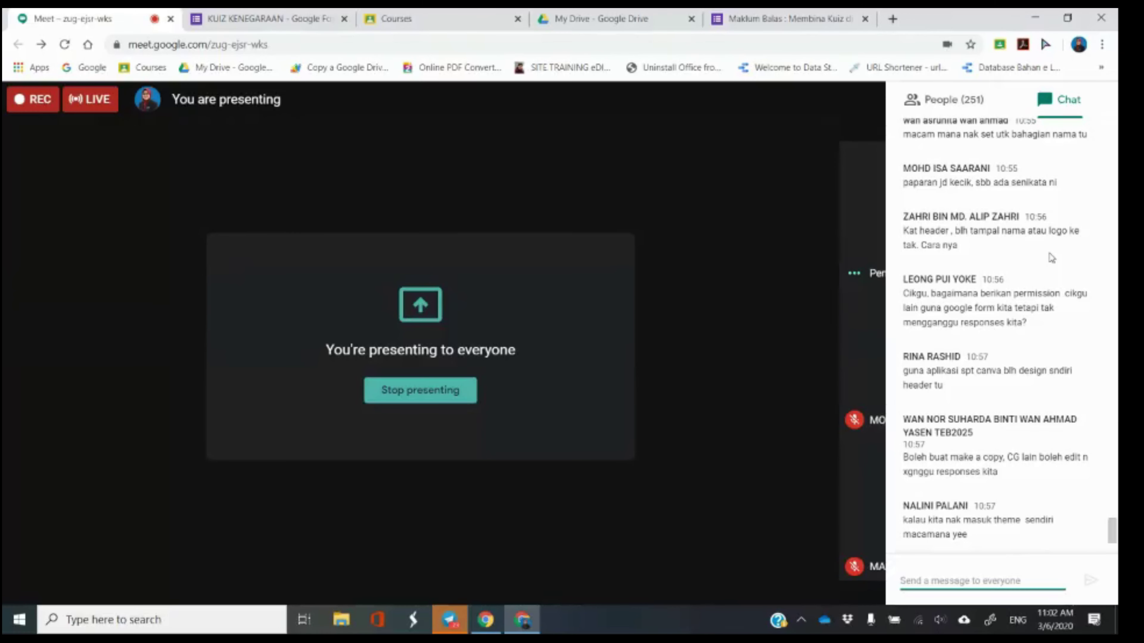
pyautogui.click(869, 97)
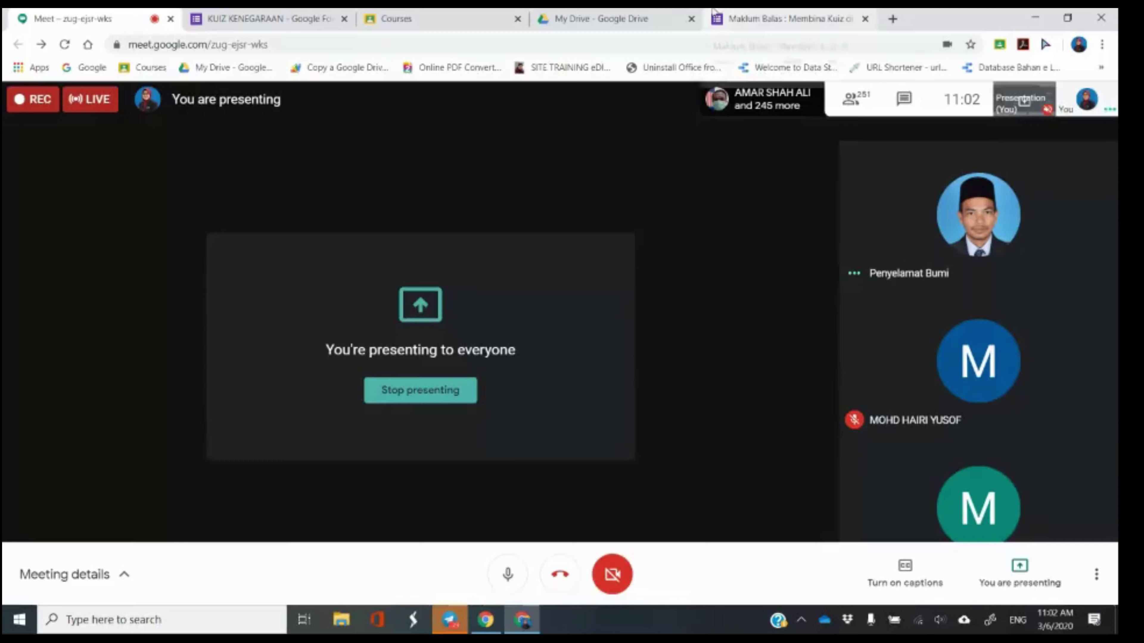
pyautogui.click(608, 14)
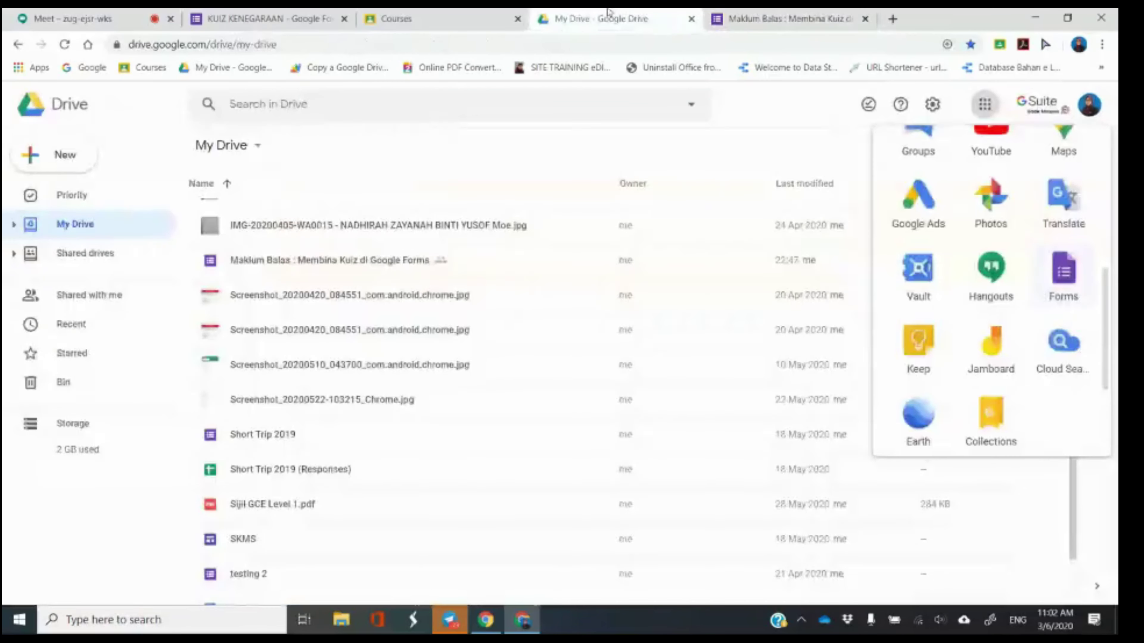
pyautogui.click(159, 14)
pyautogui.click(266, 19)
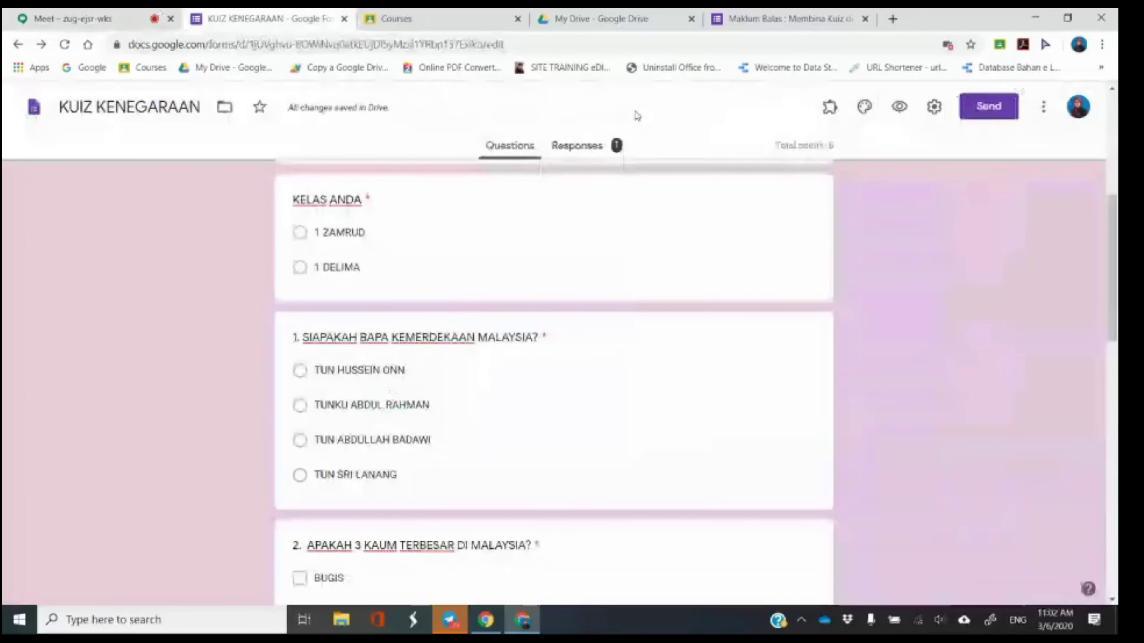
pyautogui.scroll(5, 923, 296)
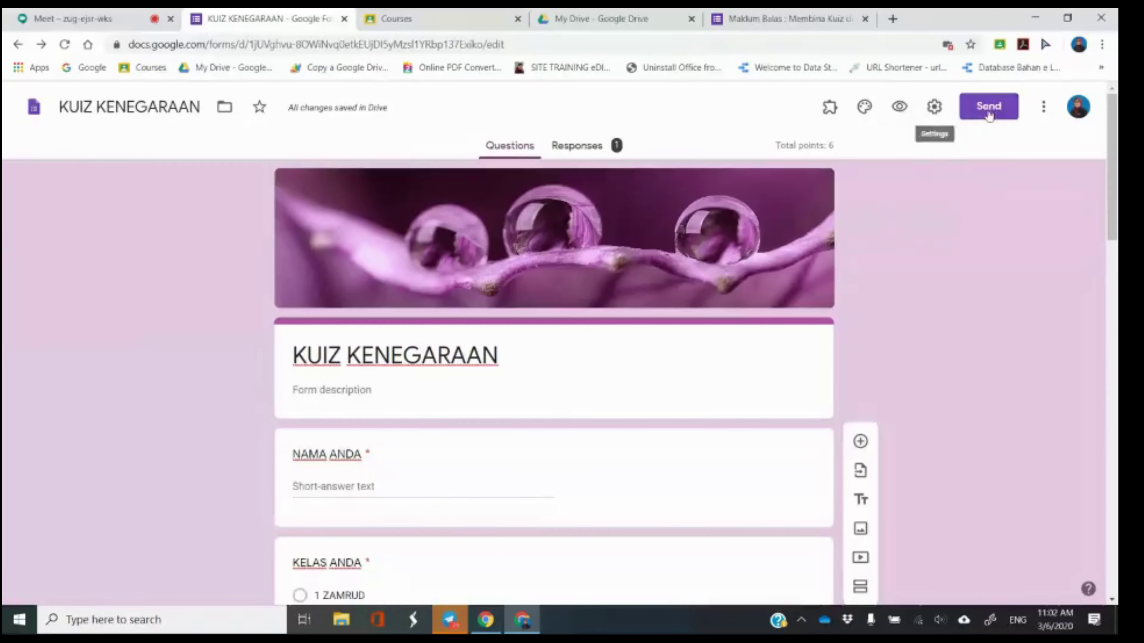
pyautogui.click(863, 107)
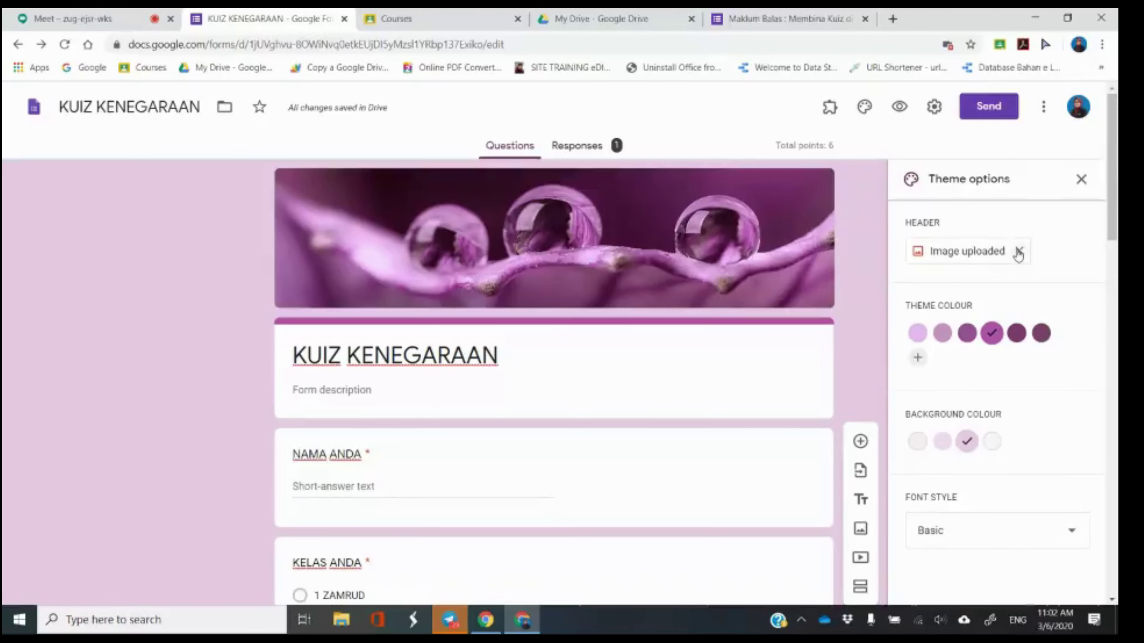
pyautogui.click(958, 260)
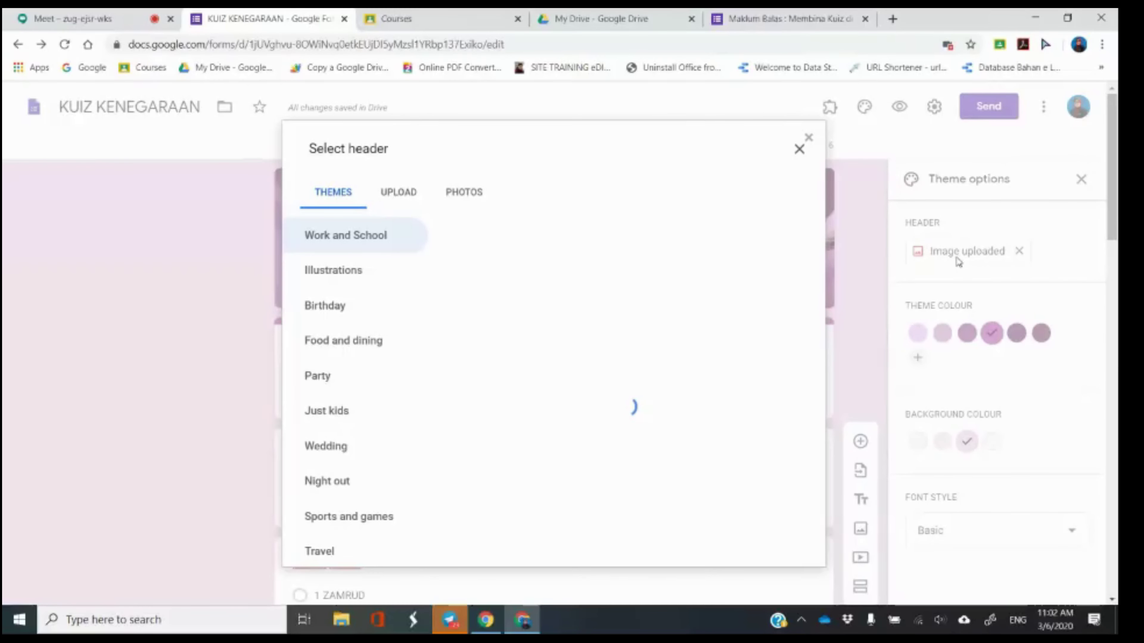
pyautogui.click(399, 193)
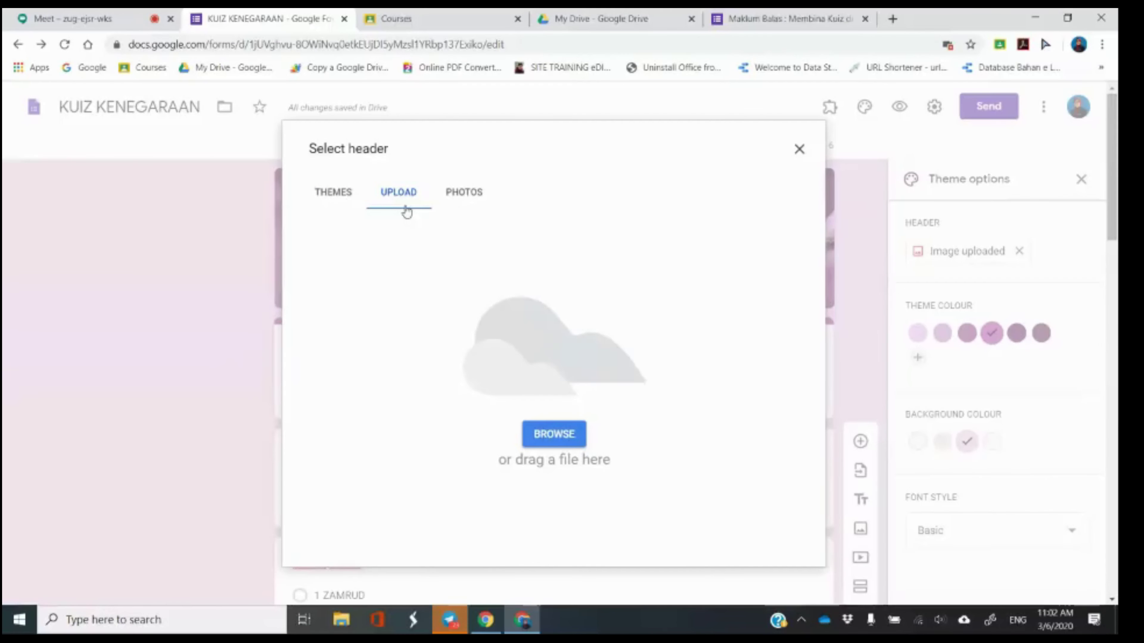
pyautogui.click(555, 435)
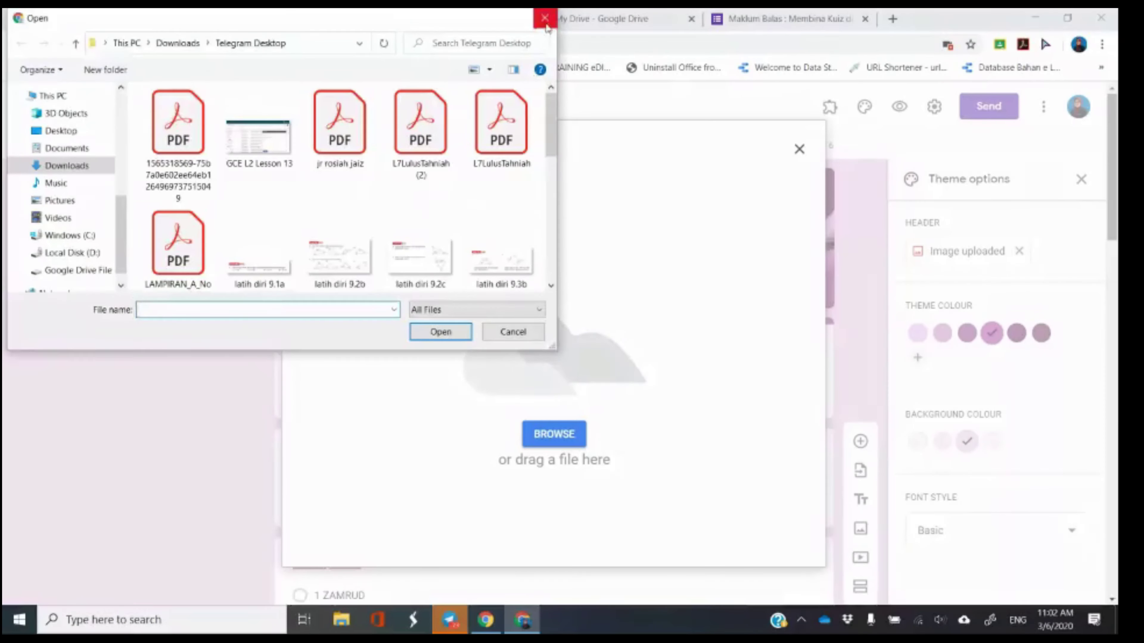
pyautogui.click(545, 18)
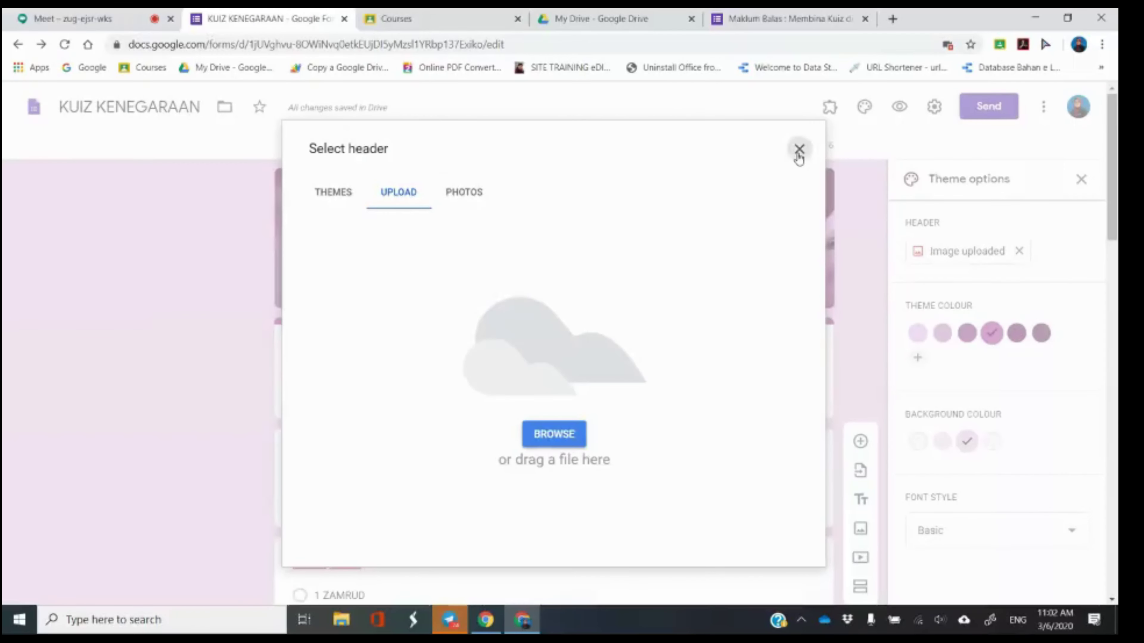
pyautogui.click(799, 149)
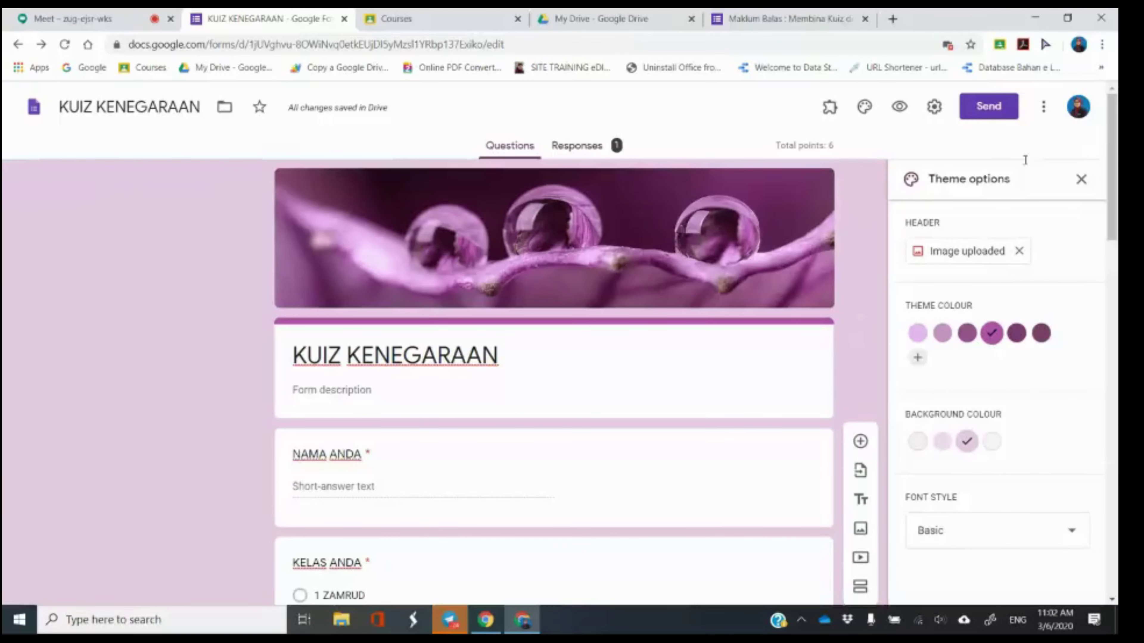
pyautogui.click(1081, 180)
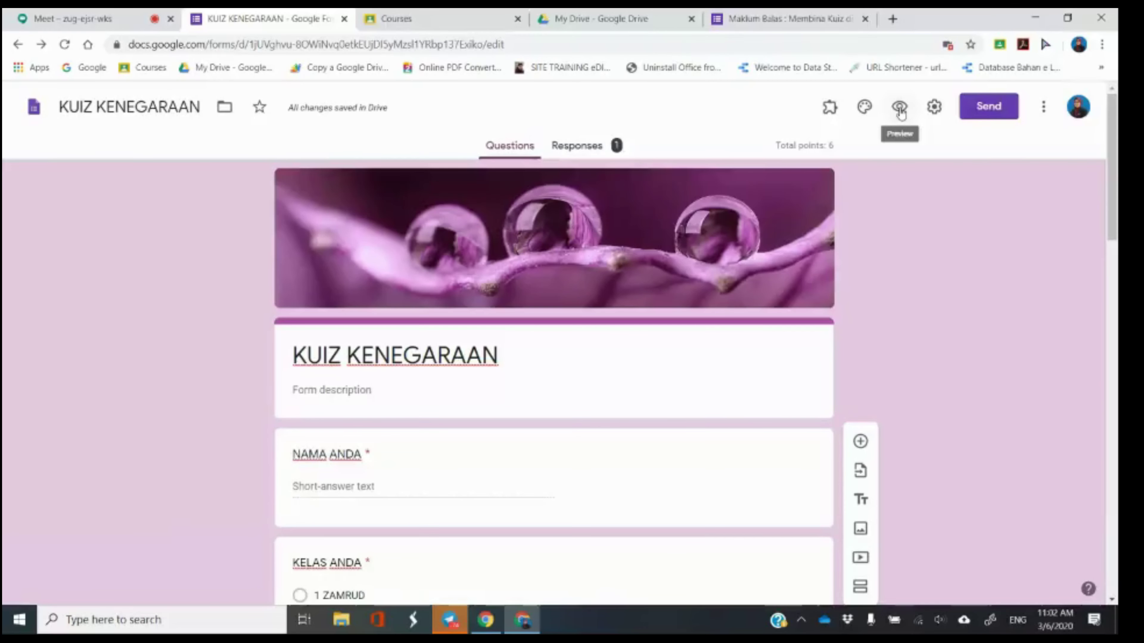
pyautogui.click(899, 108)
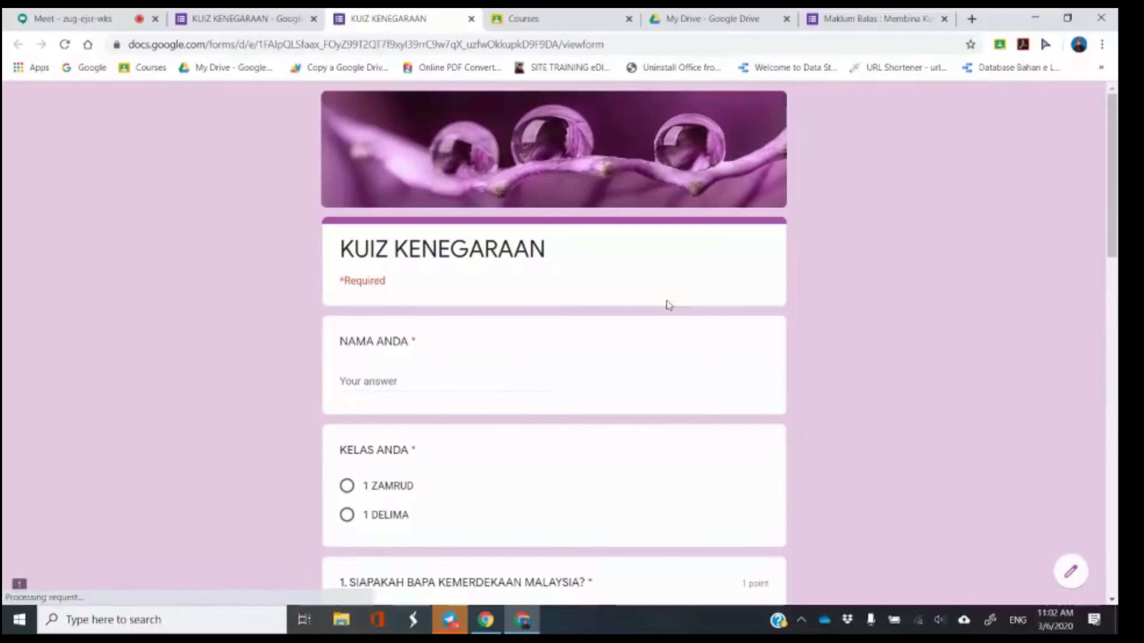
# Enter the respondent's name, choose 1 DELIMA, answer TUNKU ABDUL RAHMAN, and tick BUGIS, CINA, MELAYU.
pyautogui.click(485, 383)
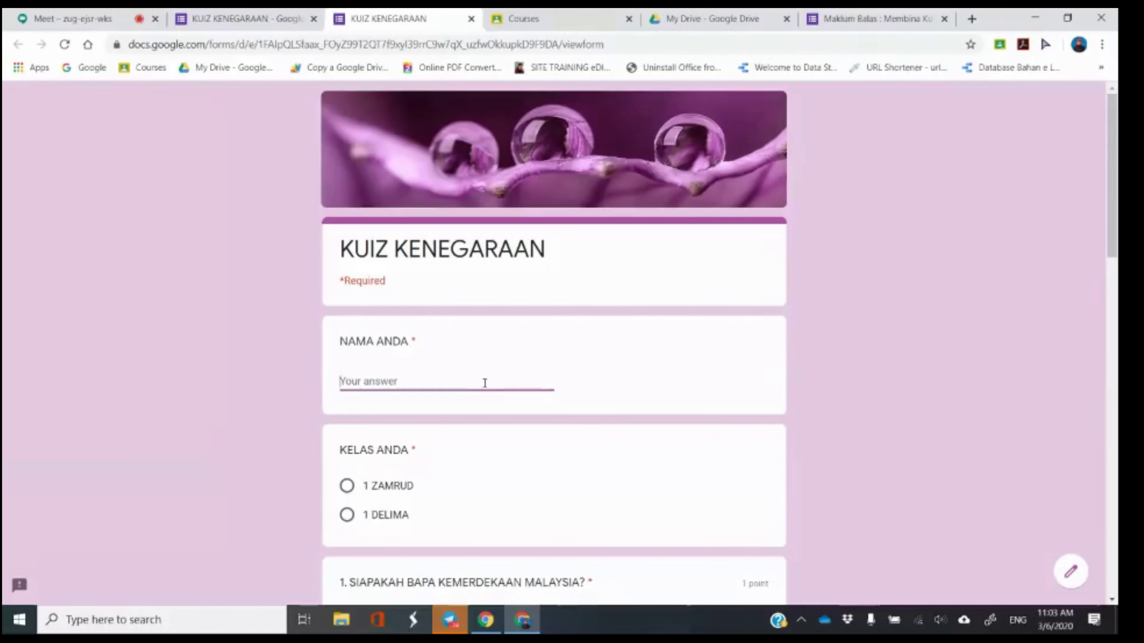
pyautogui.write('SHA')
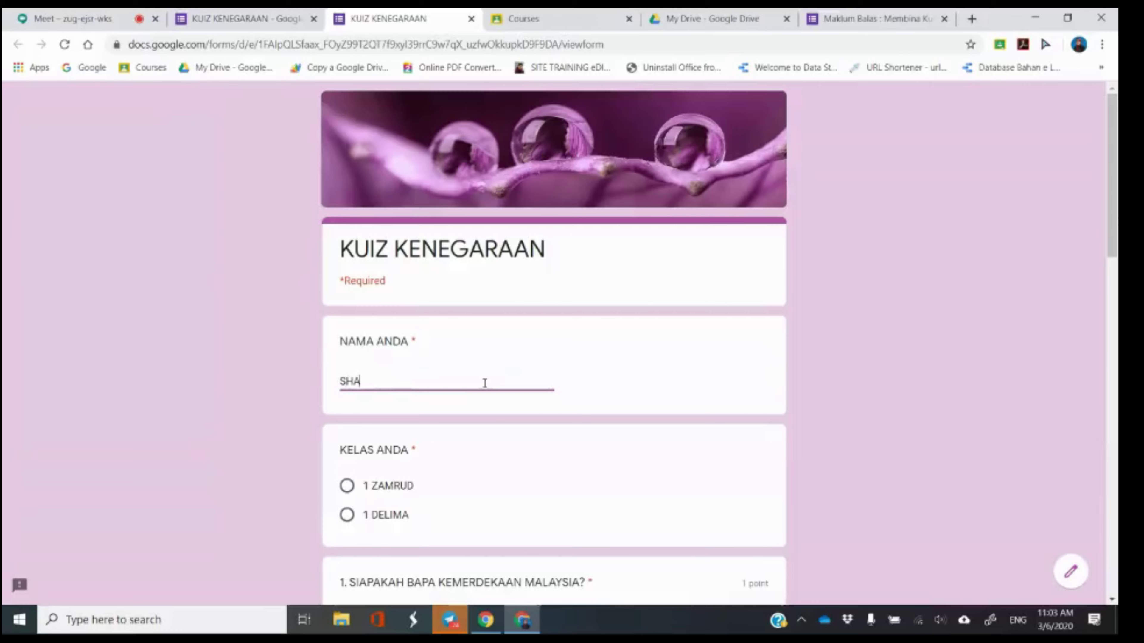
pyautogui.write('FIKA')
pyautogui.click(384, 515)
pyautogui.scroll(-3, 523, 488)
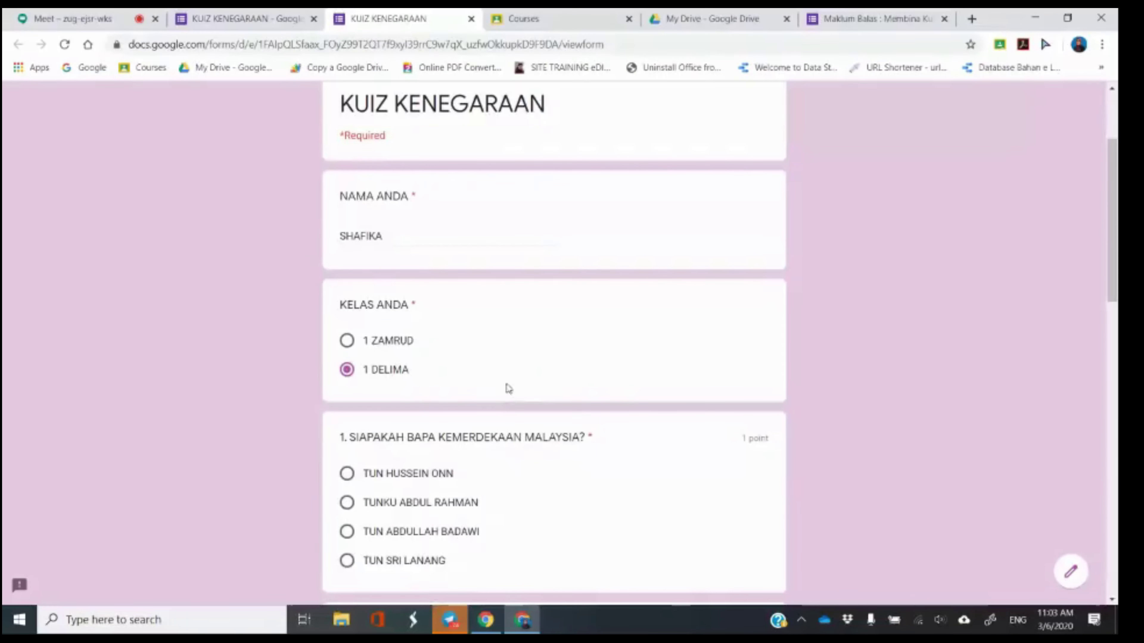
pyautogui.scroll(-3, 500, 396)
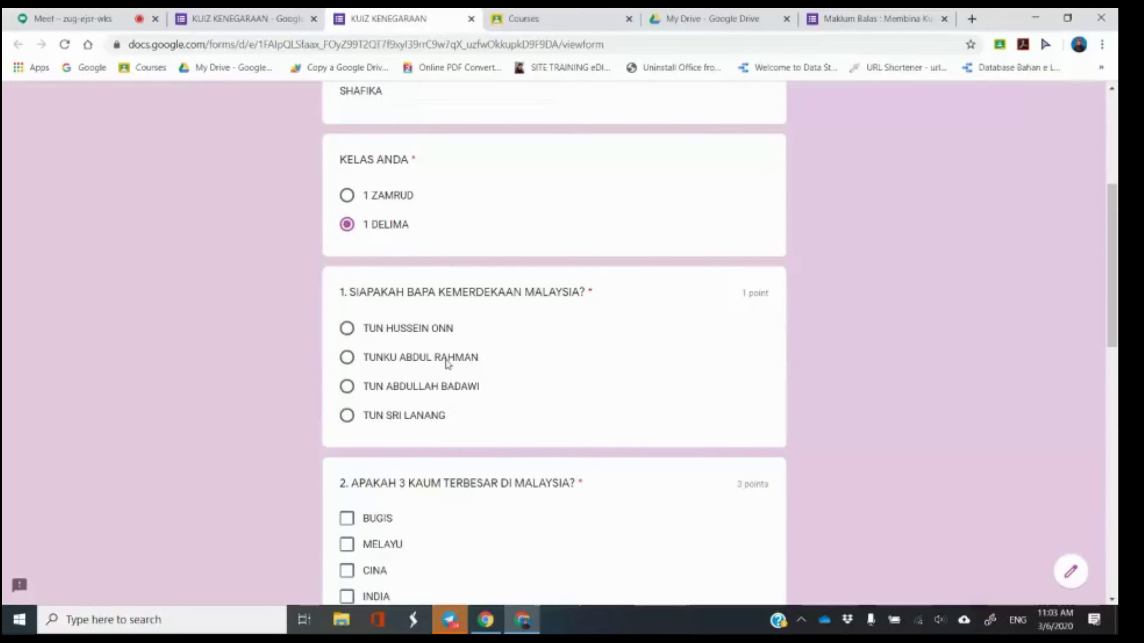
pyautogui.click(447, 364)
pyautogui.scroll(-5, 396, 333)
pyautogui.click(347, 300)
pyautogui.click(346, 353)
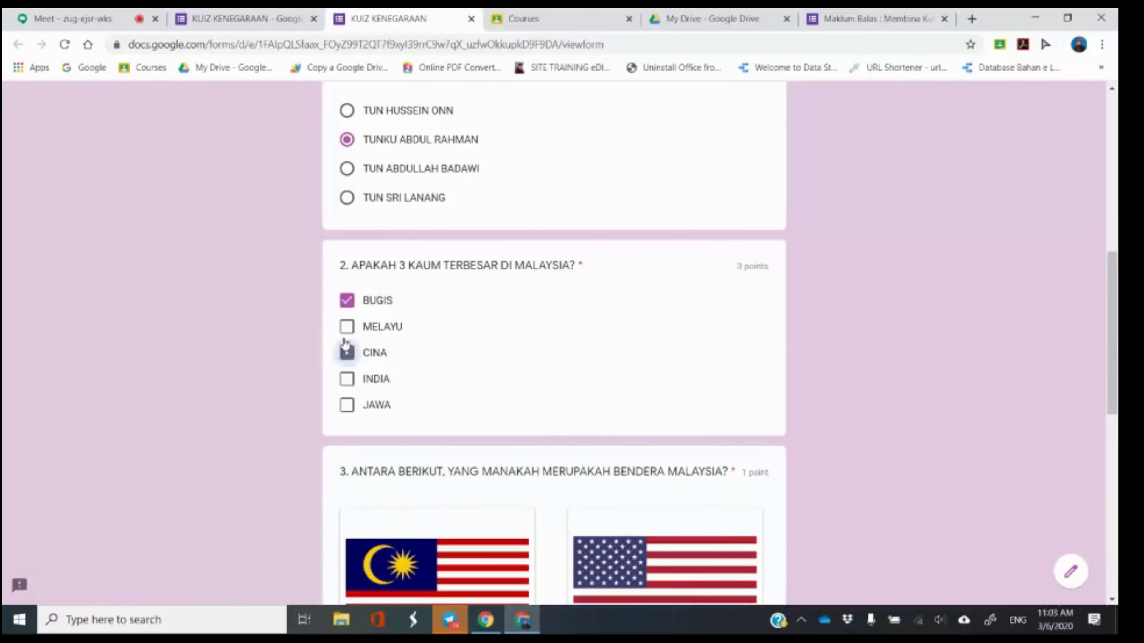
pyautogui.click(347, 326)
# Pick flag option A for question 3 and BENAR for question 4, then submit.
pyautogui.scroll(-3, 440, 334)
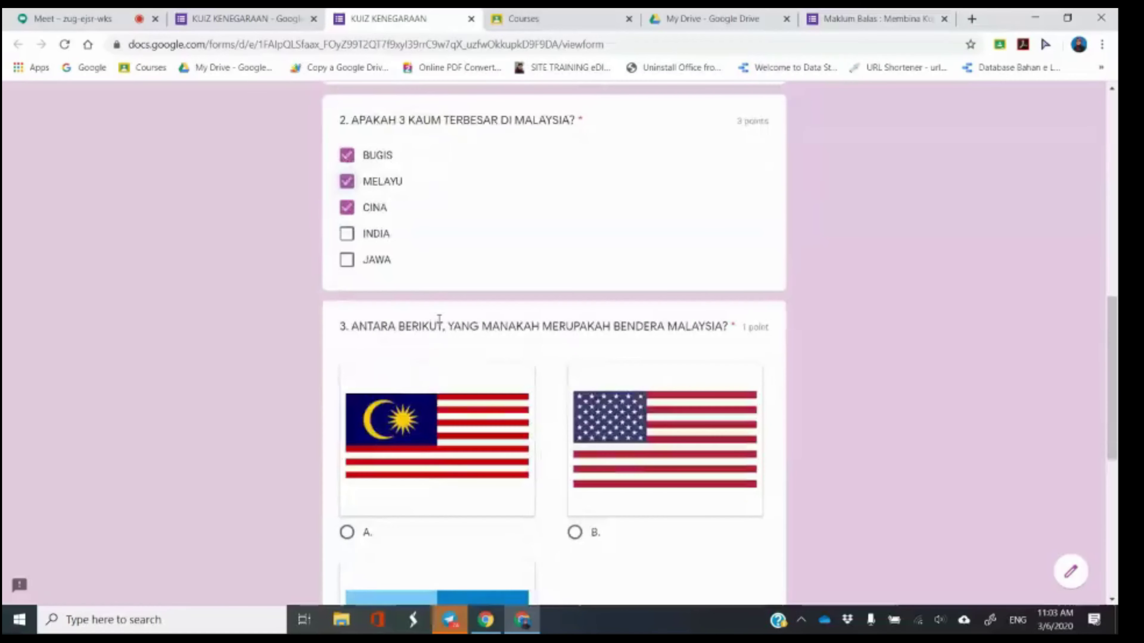
pyautogui.scroll(-3, 441, 333)
pyautogui.click(440, 322)
pyautogui.scroll(-6, 459, 335)
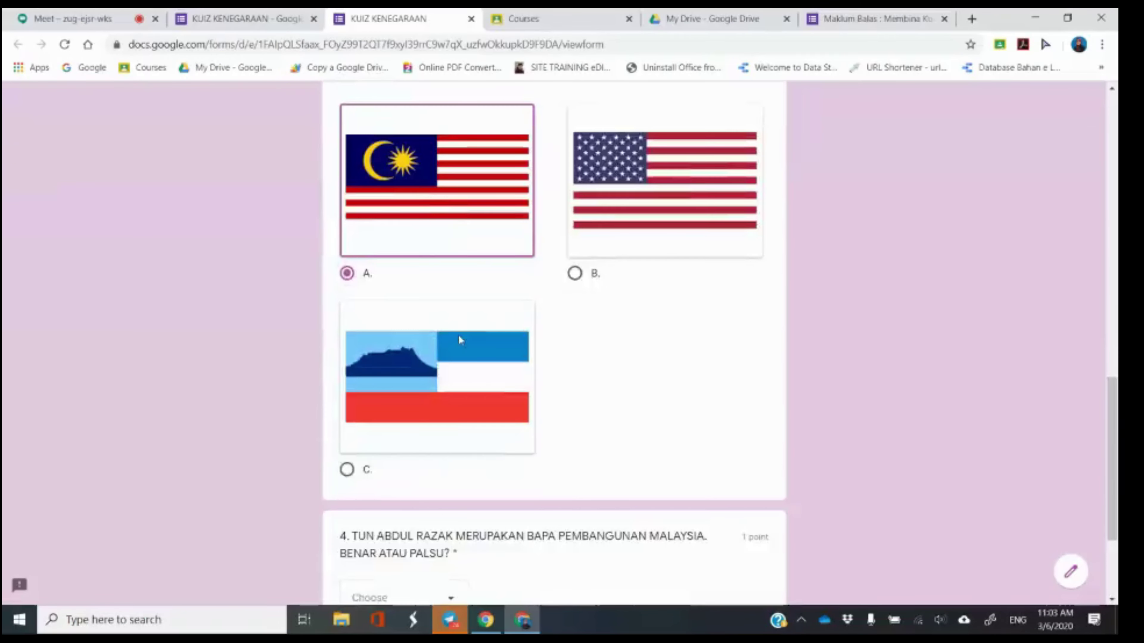
pyautogui.click(450, 432)
pyautogui.click(427, 473)
pyautogui.click(349, 489)
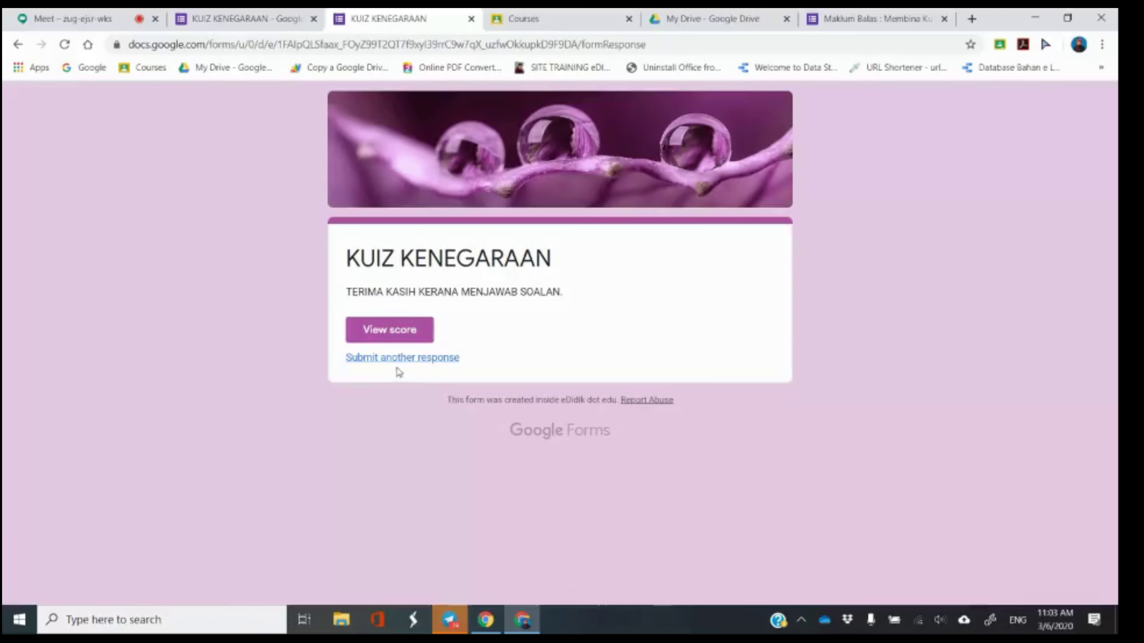
# Start another response: enter the respondent's name, 1 DELIMA, TUNKU ABDUL RAHMAN, and tick BUGIS, MELAYU, CINA.
pyautogui.click(446, 360)
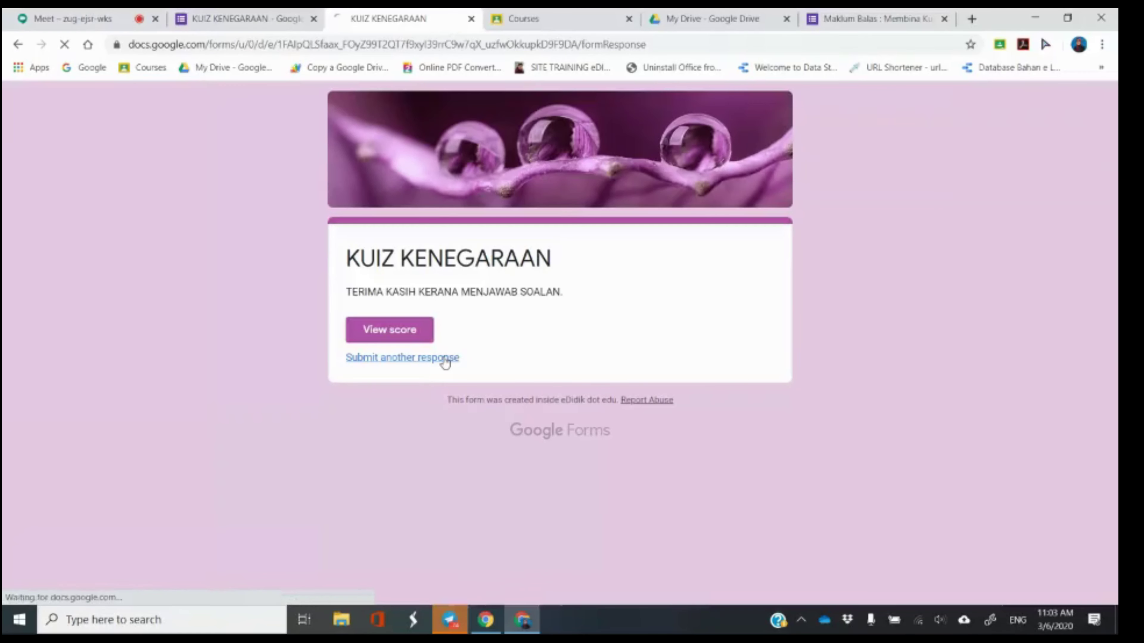
pyautogui.scroll(-8, 440, 383)
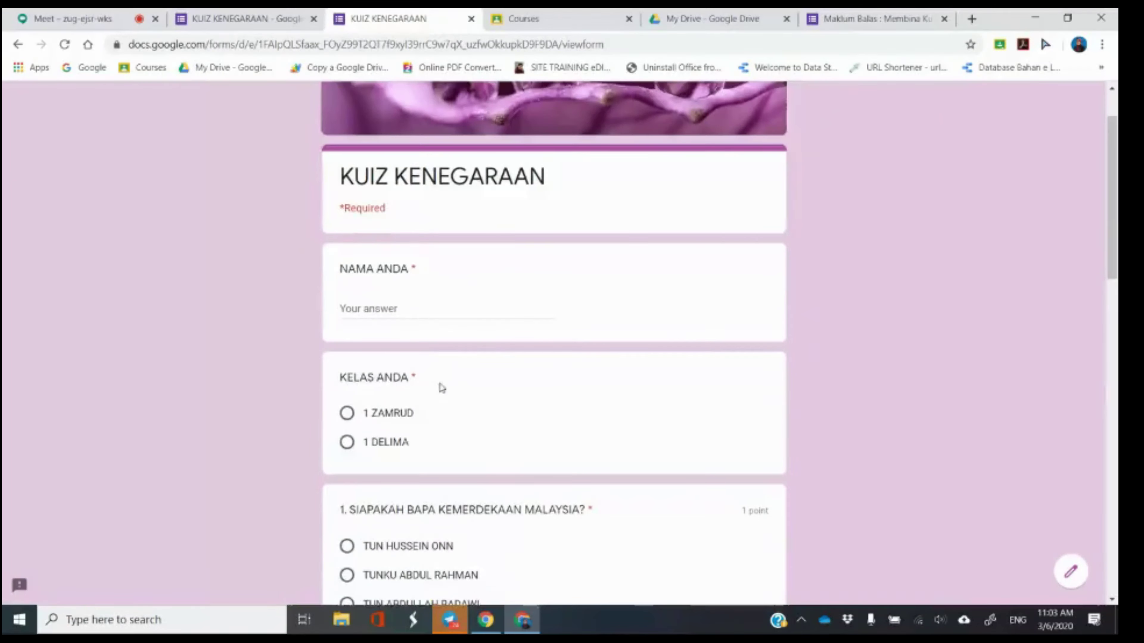
pyautogui.scroll(-10, 437, 398)
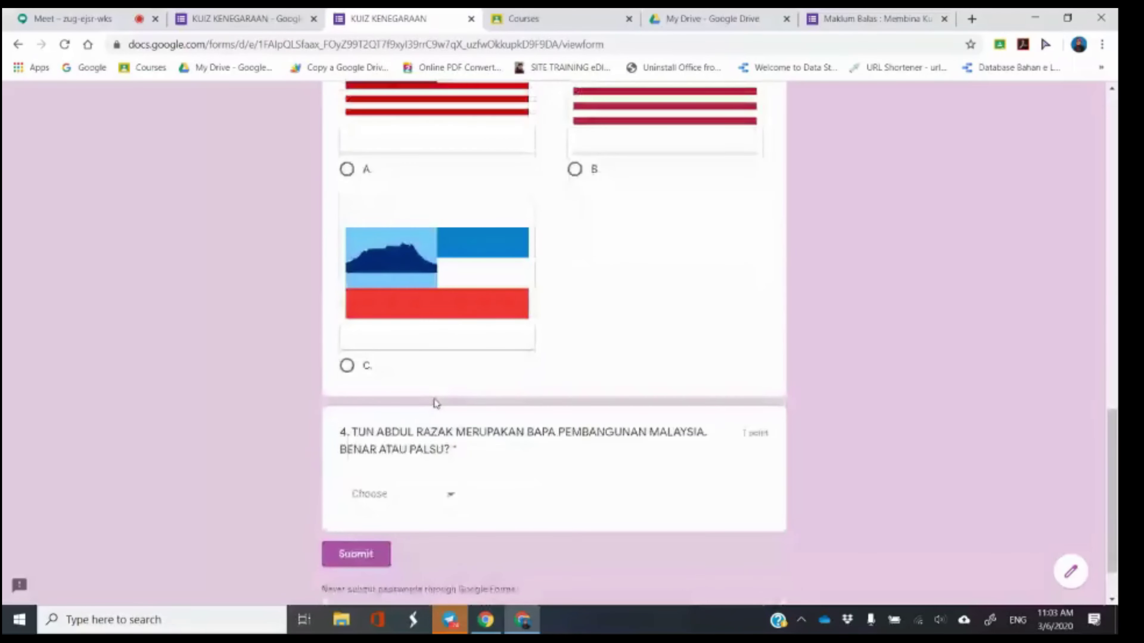
pyautogui.scroll(15, 467, 355)
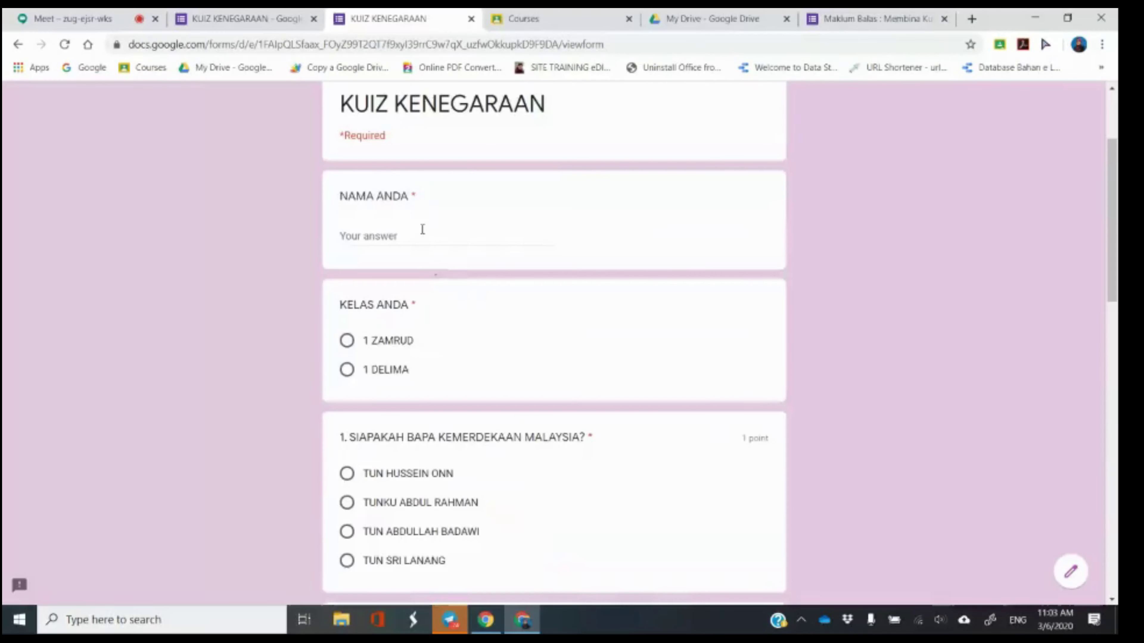
pyautogui.write('SHAFIKA')
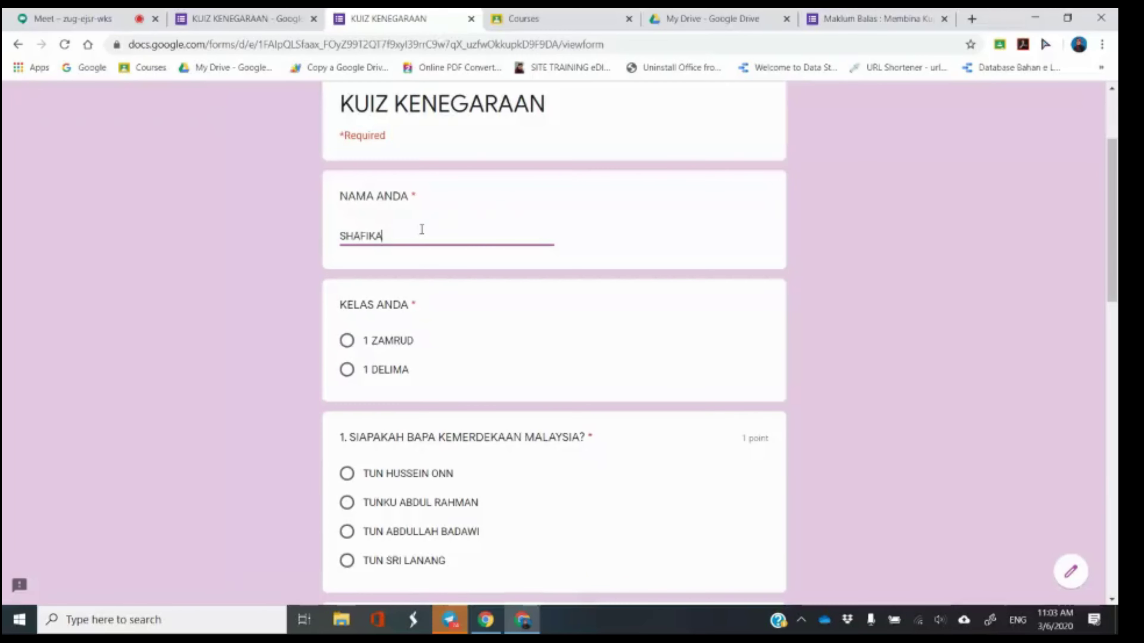
pyautogui.click(393, 371)
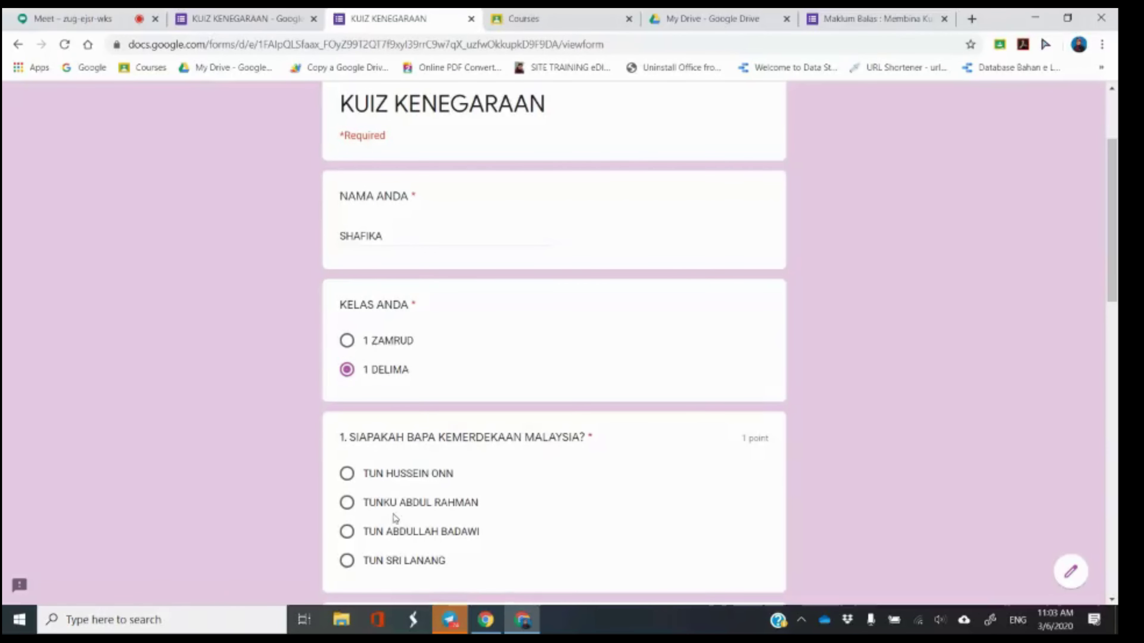
pyautogui.click(401, 504)
pyautogui.scroll(-5, 401, 503)
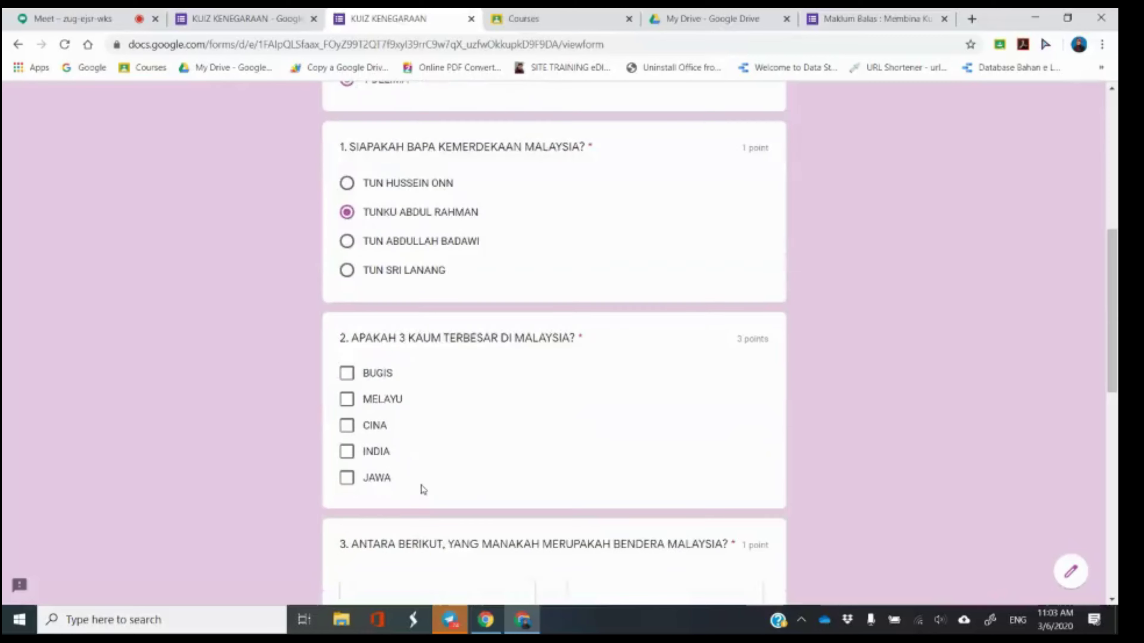
pyautogui.click(361, 379)
pyautogui.click(354, 399)
pyautogui.click(352, 425)
# Pick flag option A and BENAR for questions 3–4, submit, and view the score.
pyautogui.scroll(-5, 351, 425)
pyautogui.click(414, 388)
pyautogui.scroll(-5, 401, 412)
pyautogui.click(398, 431)
pyautogui.click(387, 467)
pyautogui.click(355, 487)
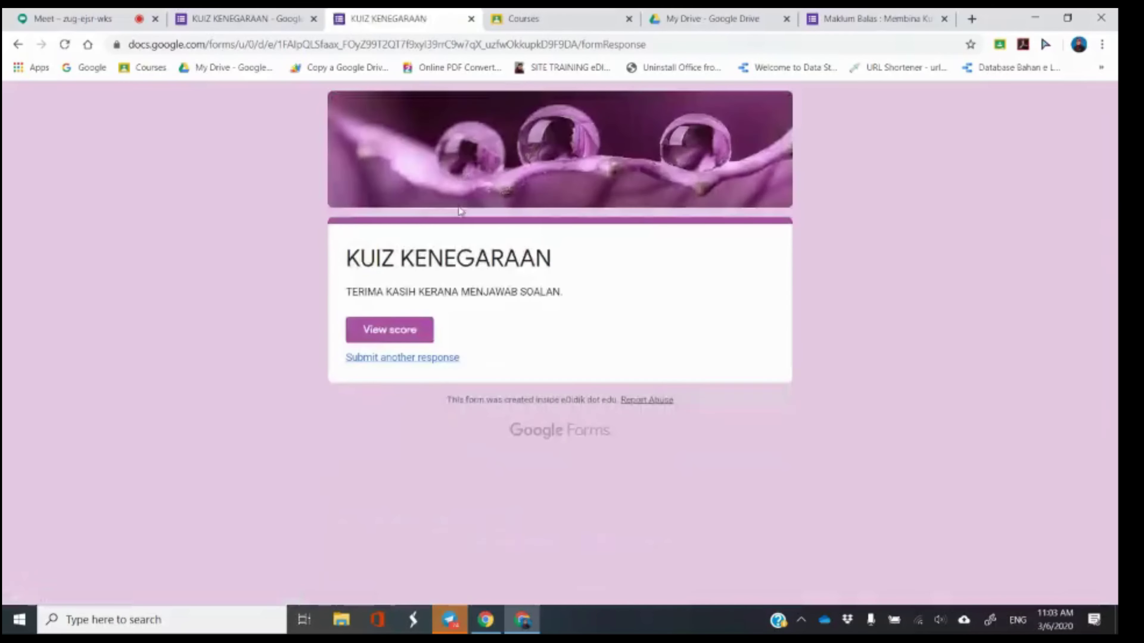
pyautogui.click(409, 329)
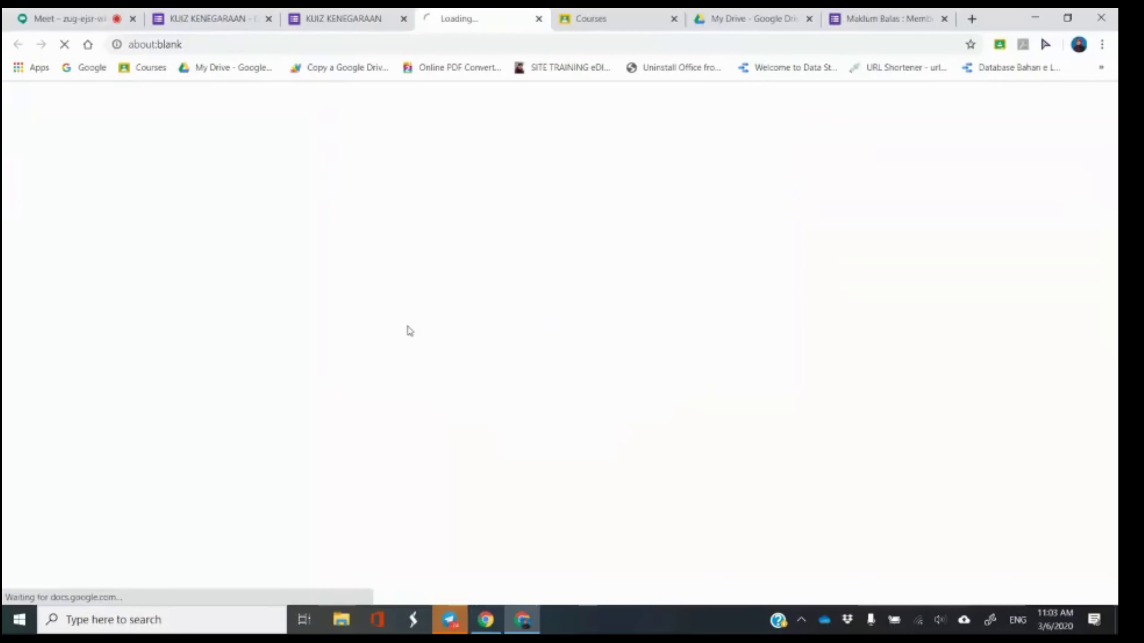
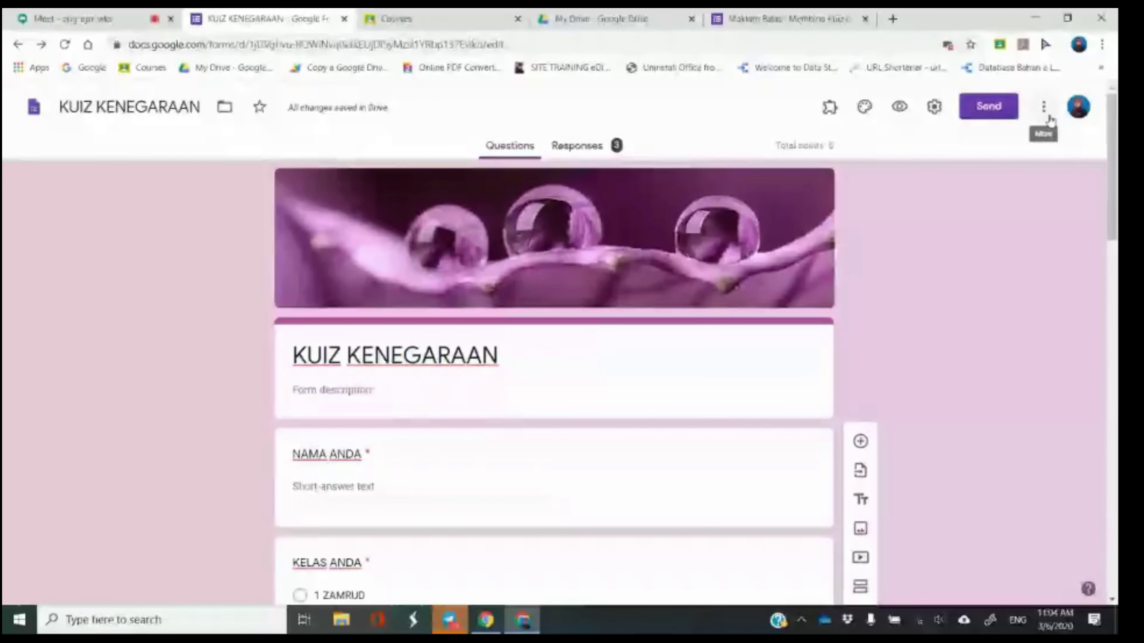
# Open the three-dot More menu in the KUIZ KENEGARAAN form editor.
pyautogui.click(1044, 108)
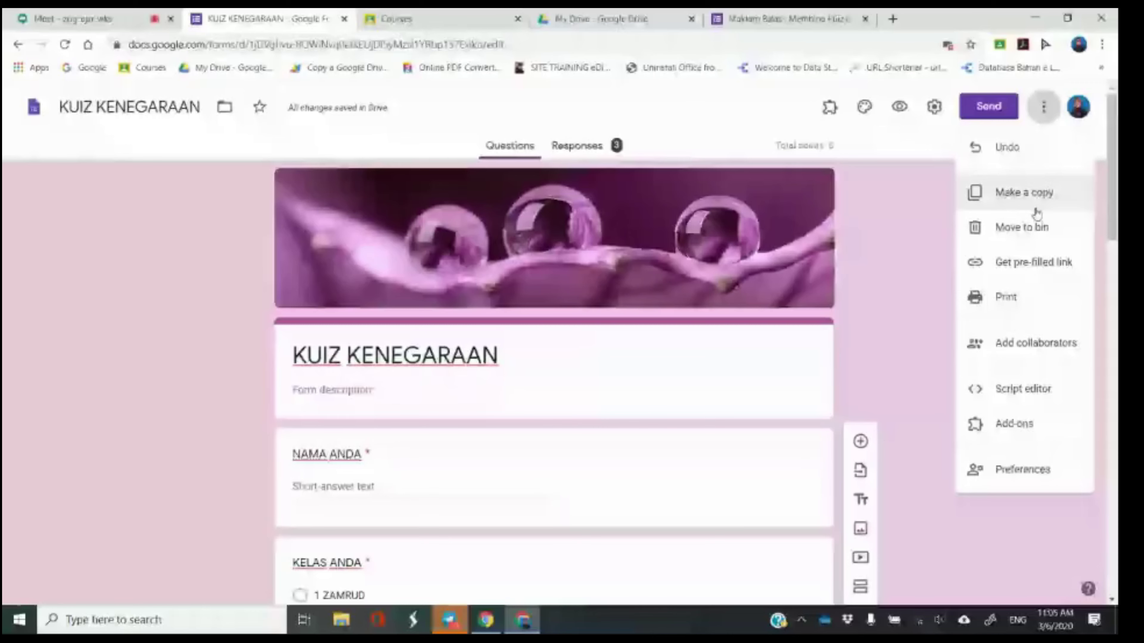
# Add an outside Gmail address as an Editor, confirm sharing outside the organisation, then return to Meet.
pyautogui.click(1035, 347)
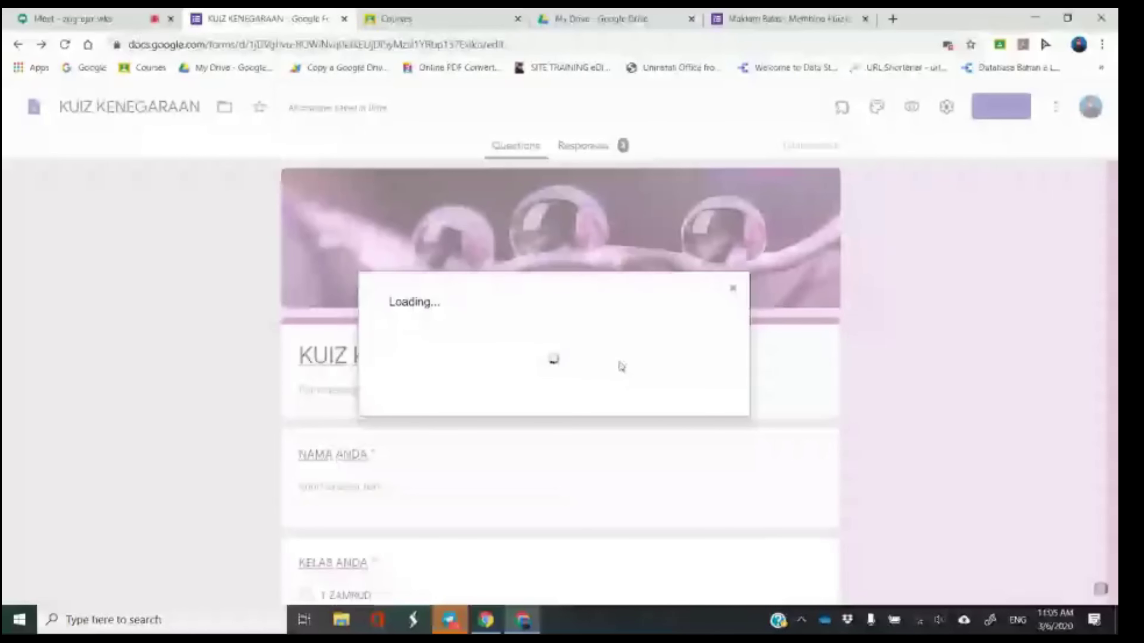
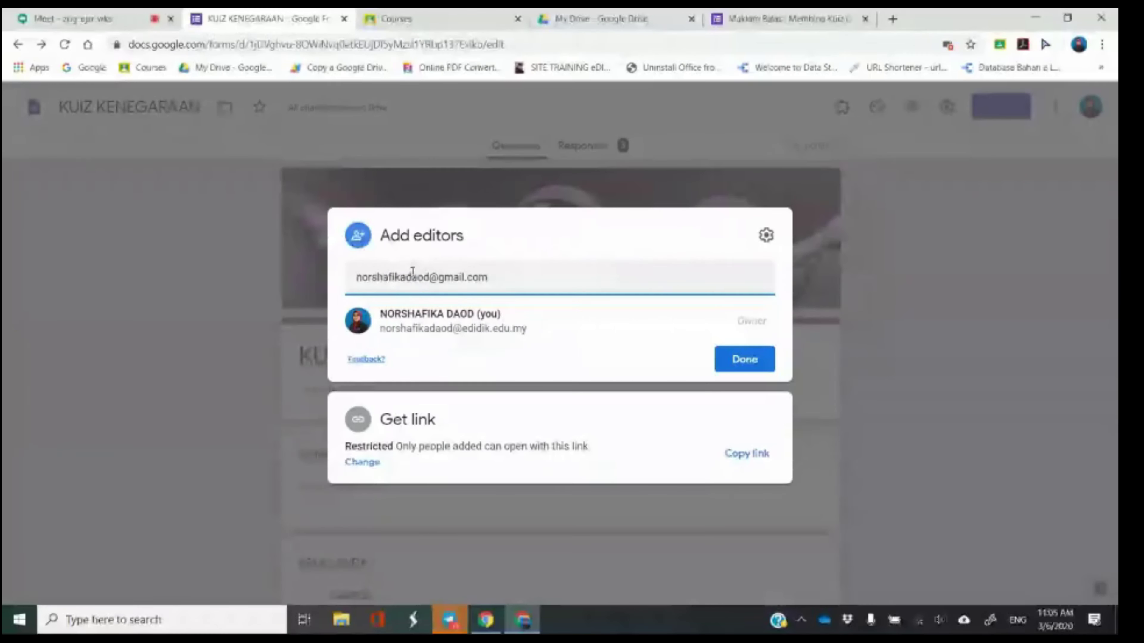
pyautogui.click(534, 316)
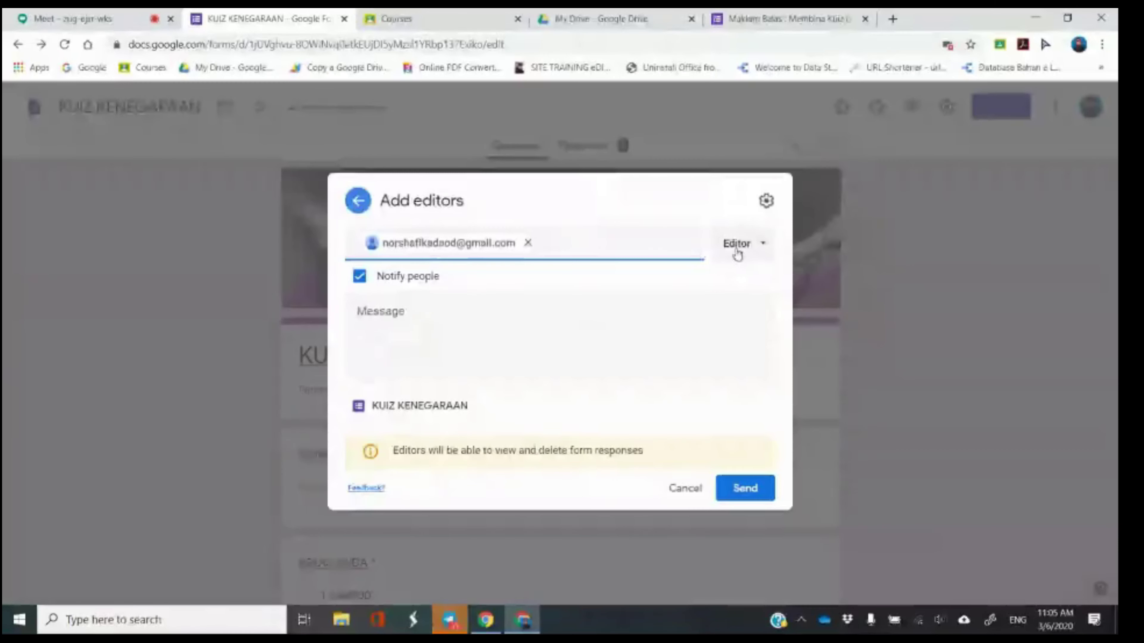
pyautogui.click(737, 248)
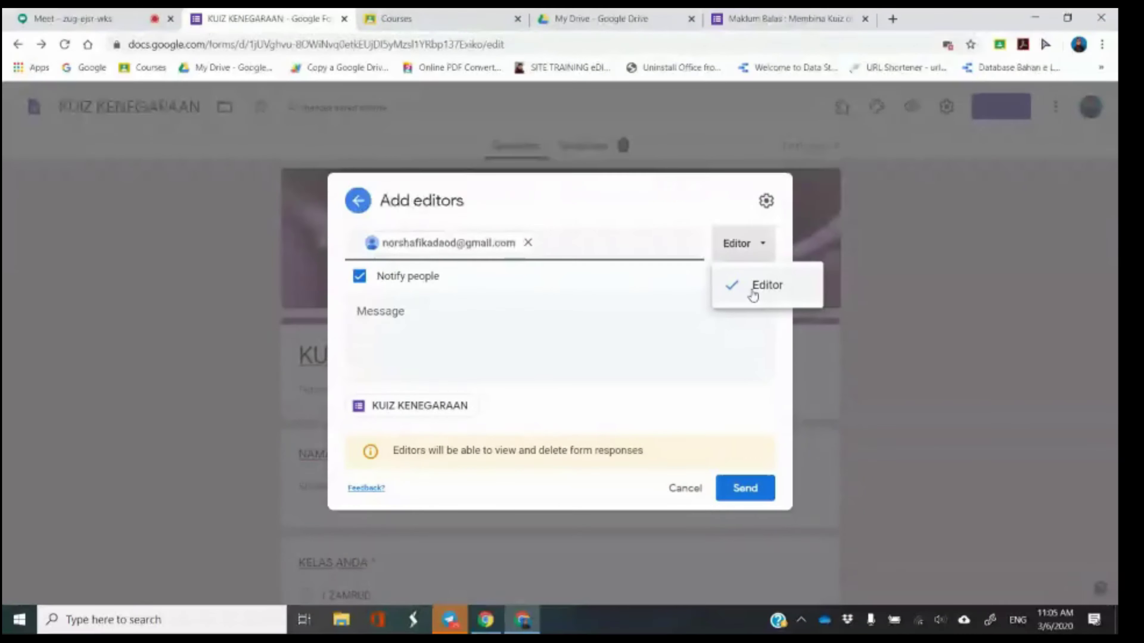
pyautogui.click(754, 288)
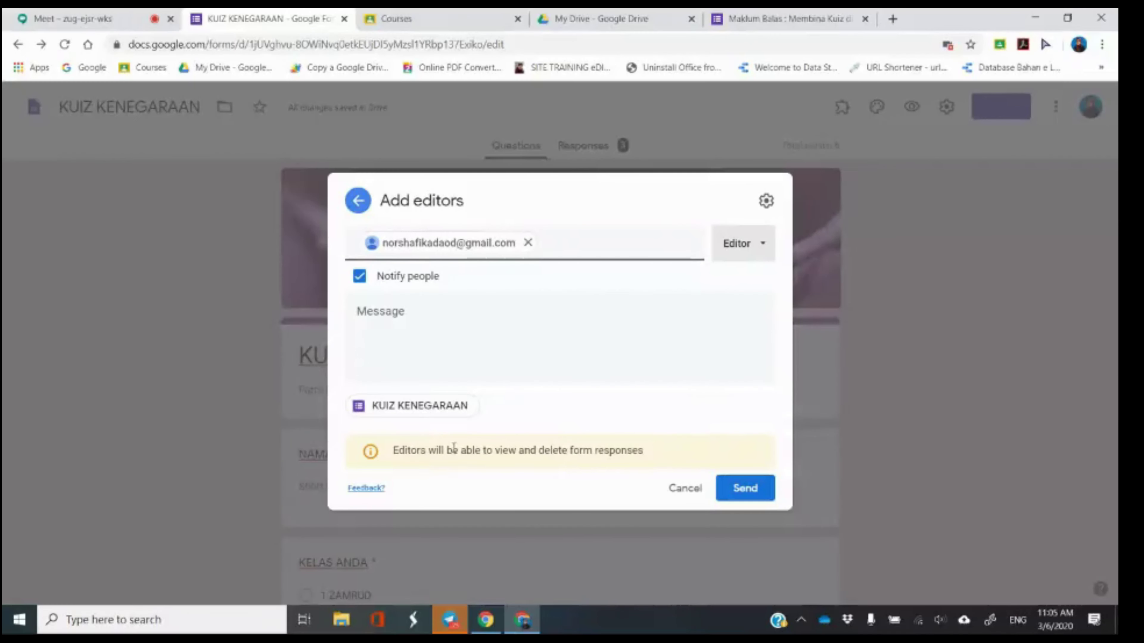
pyautogui.click(746, 489)
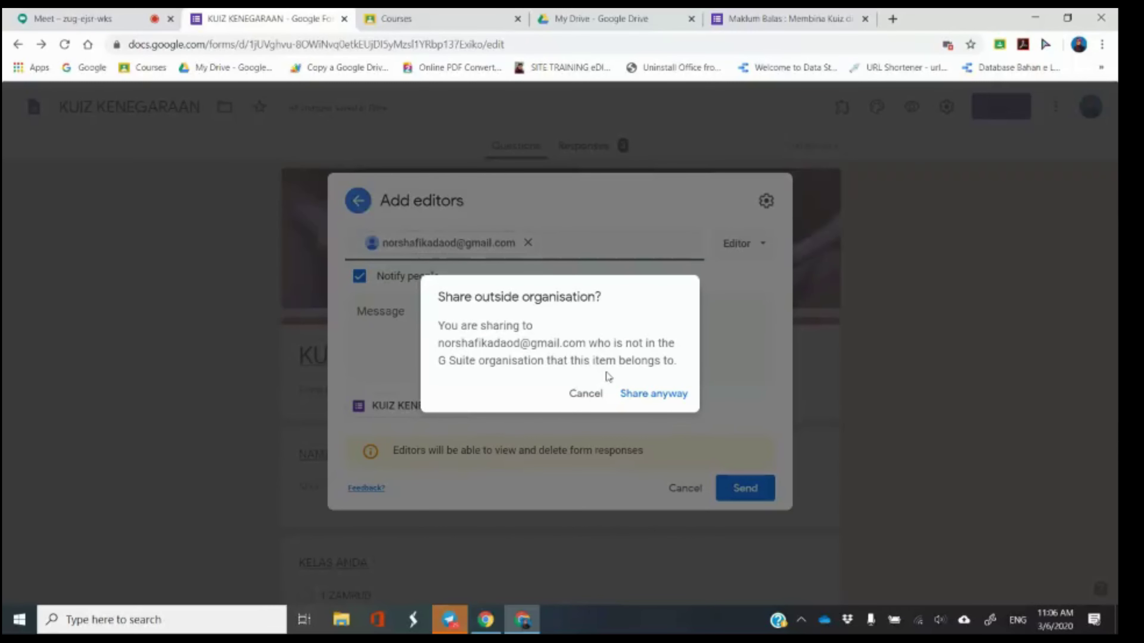
pyautogui.click(641, 396)
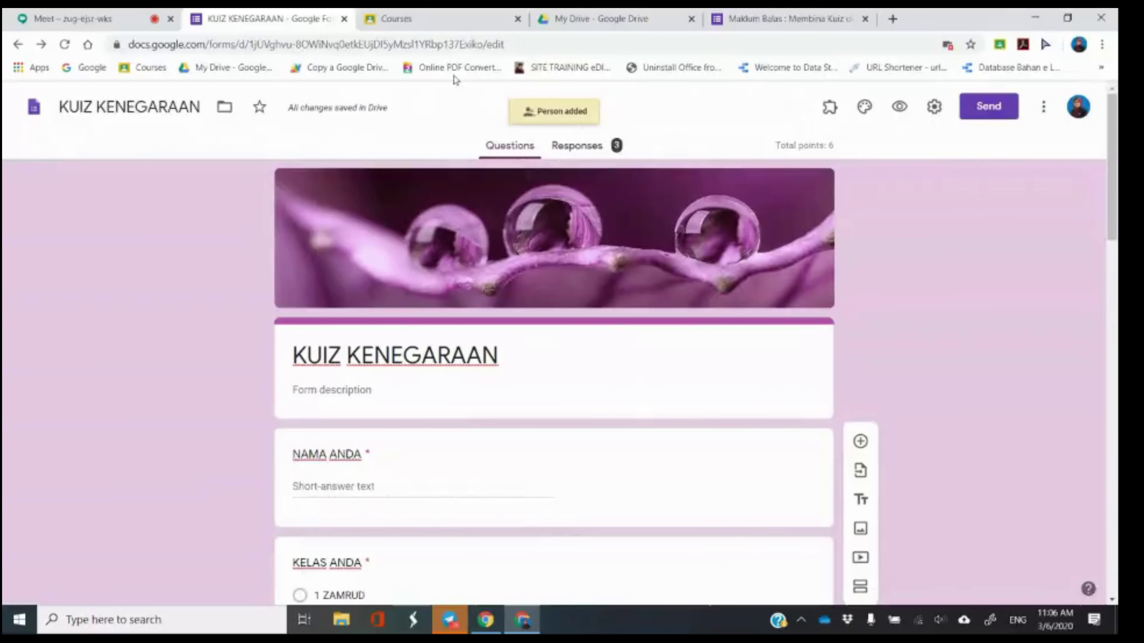
pyautogui.click(124, 12)
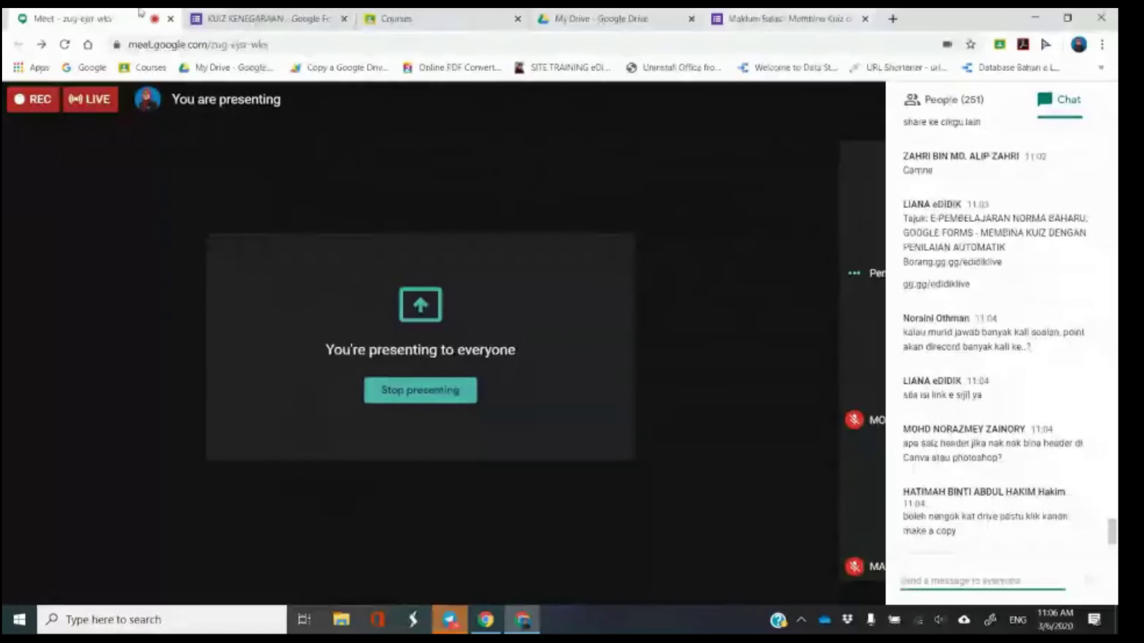
# Turn on Edit after submit and Limit to 1 response in the quiz settings and save.
pyautogui.click(266, 18)
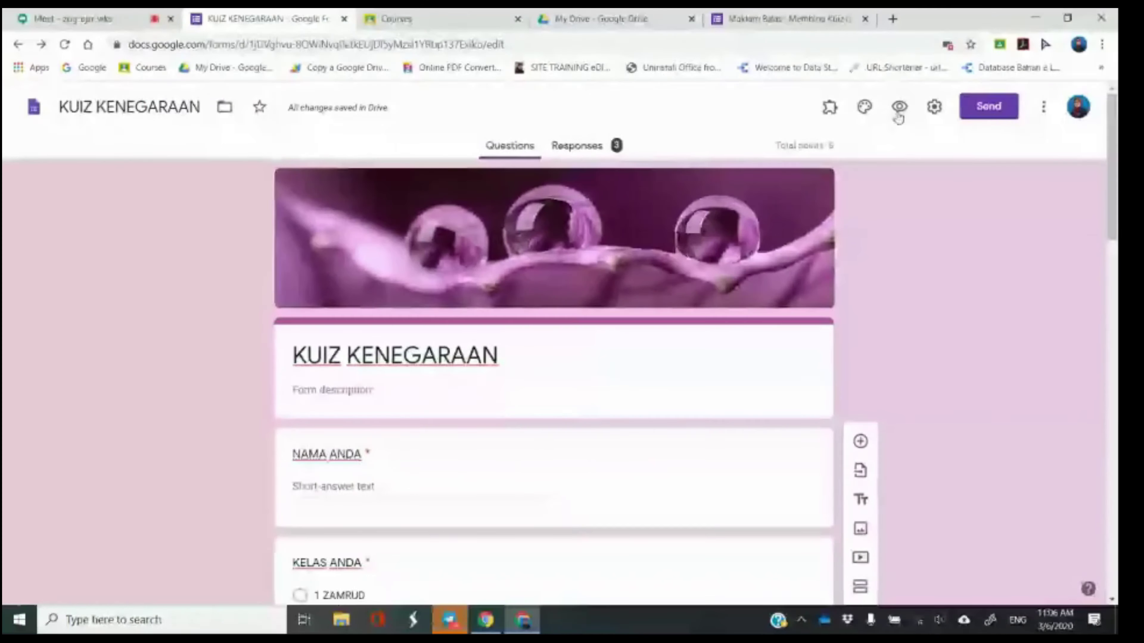
pyautogui.click(935, 106)
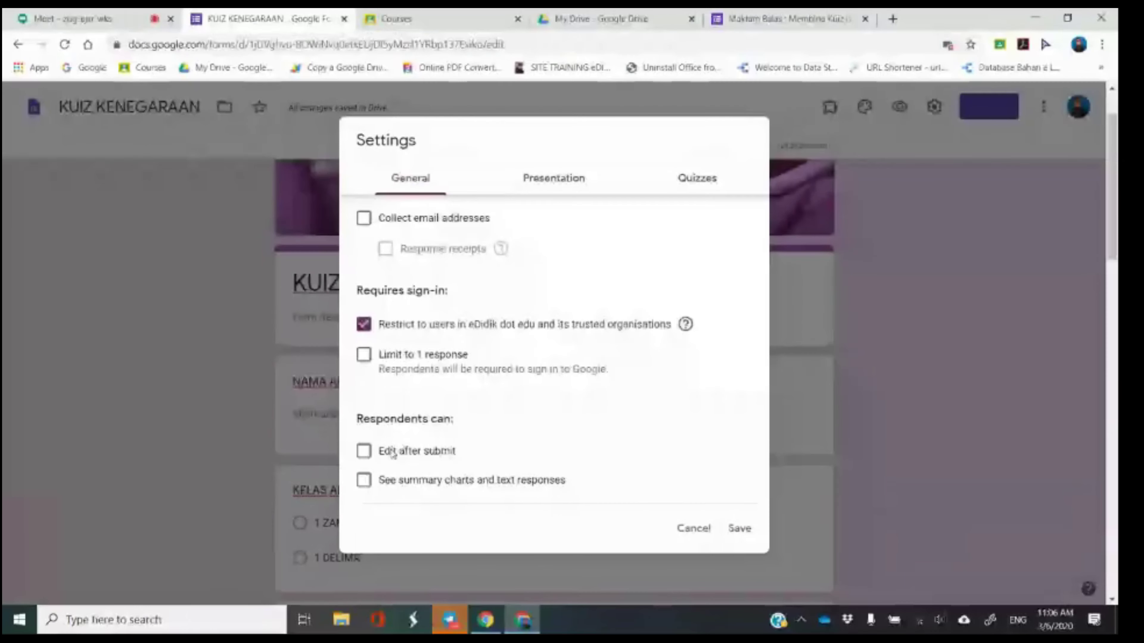
pyautogui.click(364, 451)
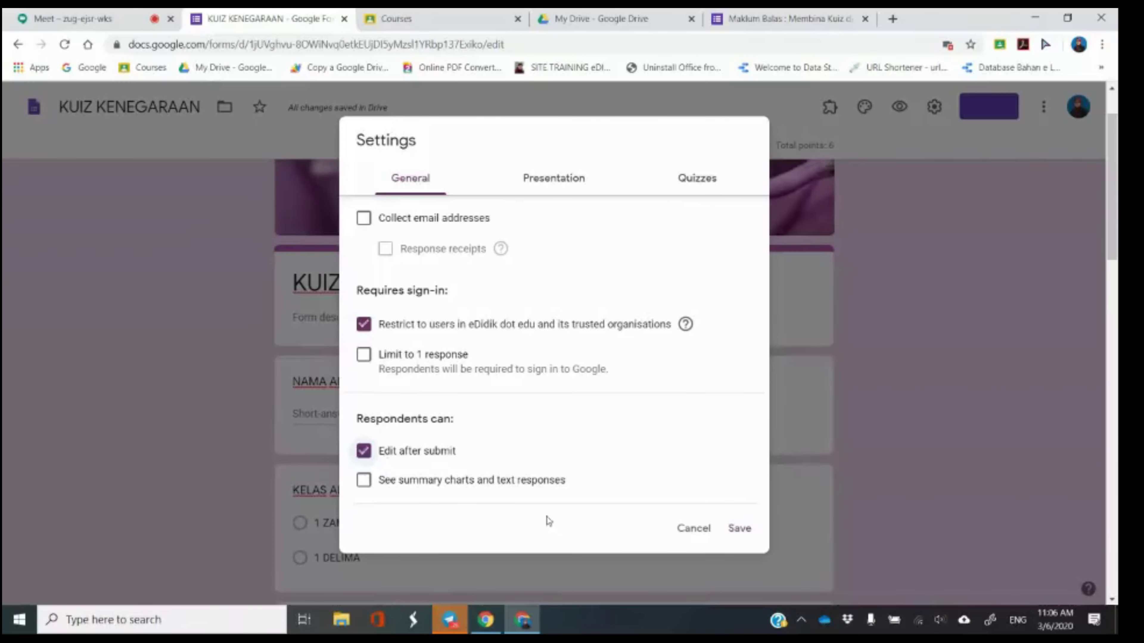
pyautogui.scroll(2, 557, 430)
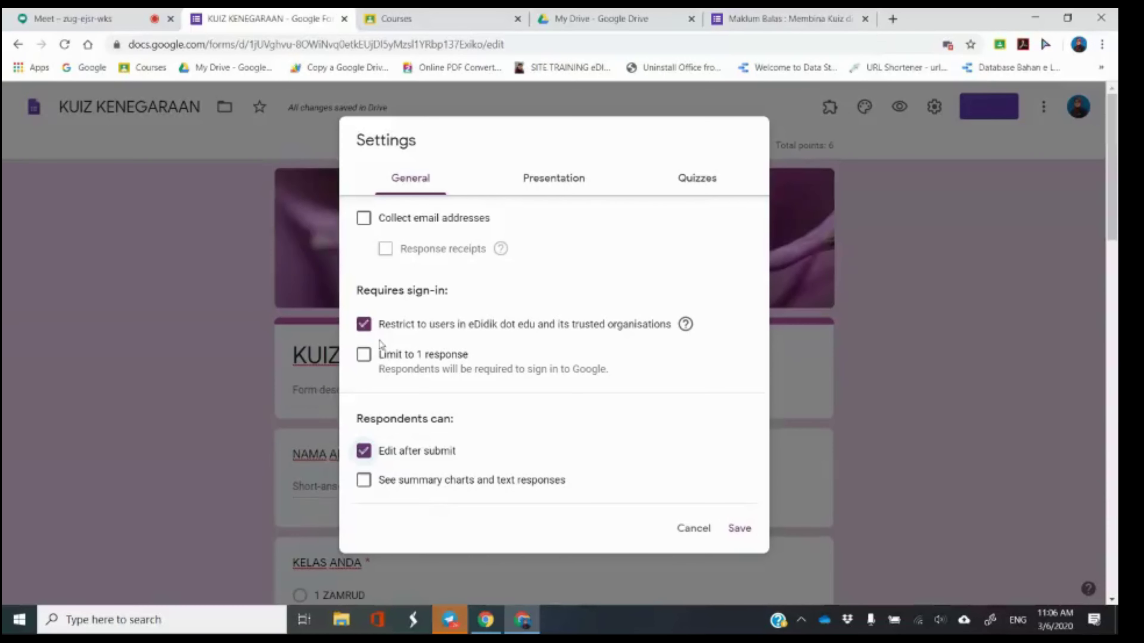
pyautogui.click(365, 355)
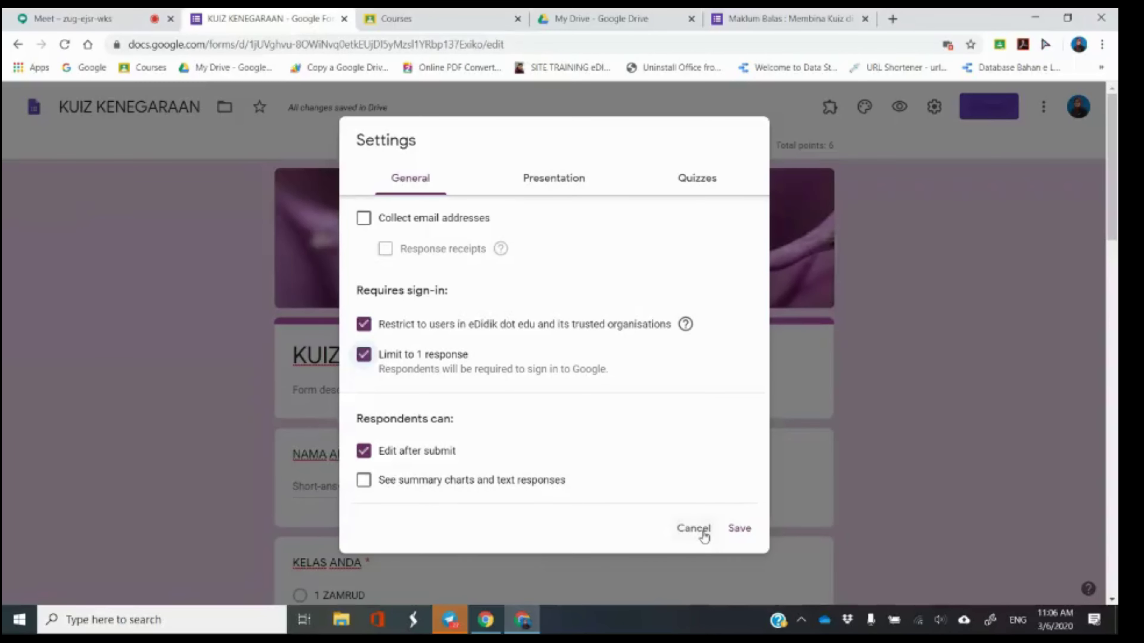
pyautogui.click(739, 532)
pyautogui.click(81, 19)
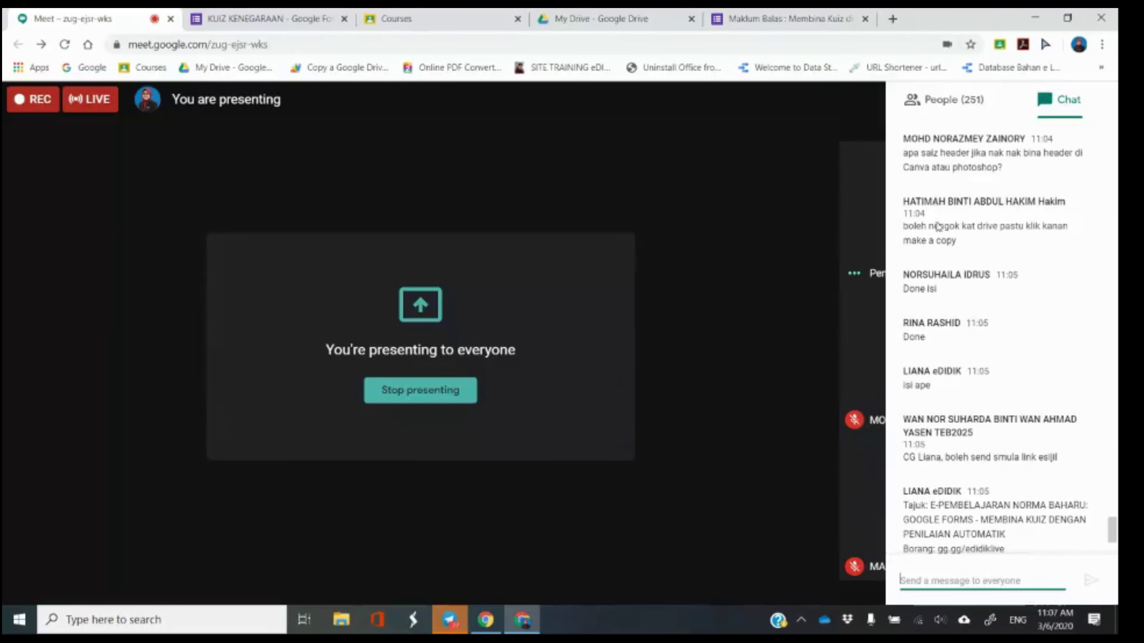
# Scroll through the Meet chat messages, then return to the KUIZ KENEGARAAN form editor.
pyautogui.scroll(2, 946, 309)
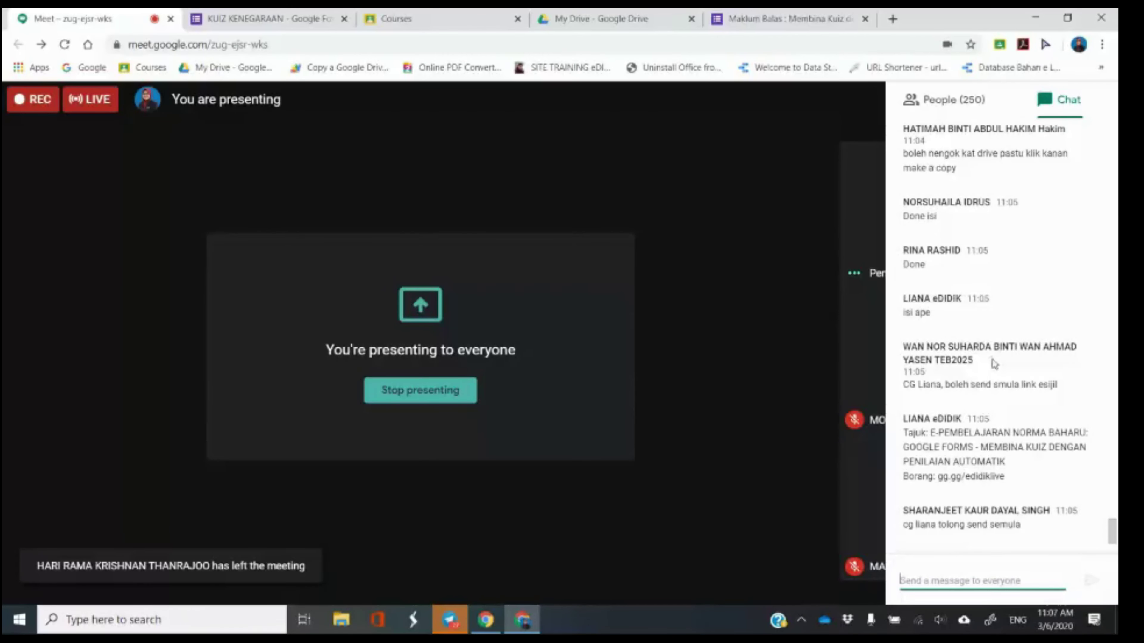
pyautogui.scroll(-2, 993, 360)
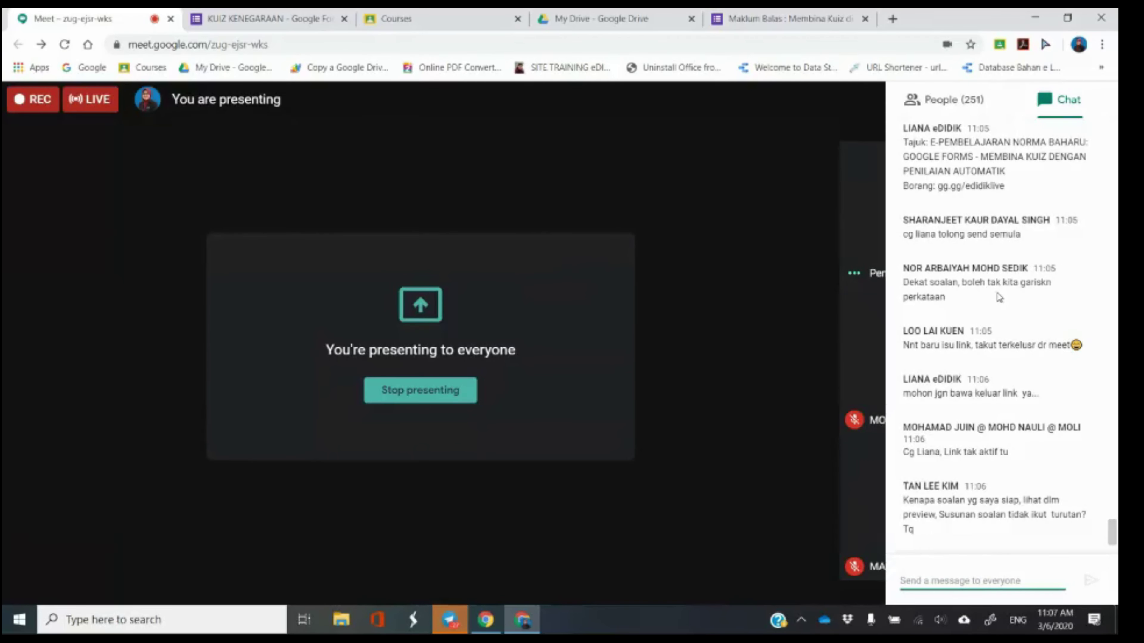
pyautogui.click(250, 12)
pyautogui.scroll(-8, 478, 388)
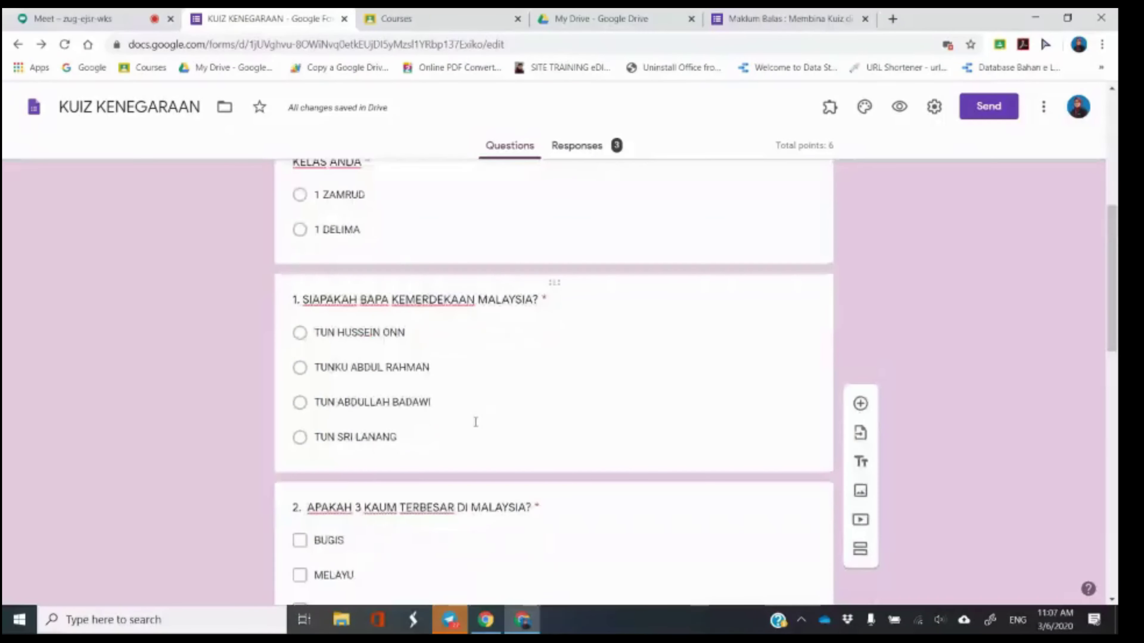
pyautogui.scroll(-2, 476, 422)
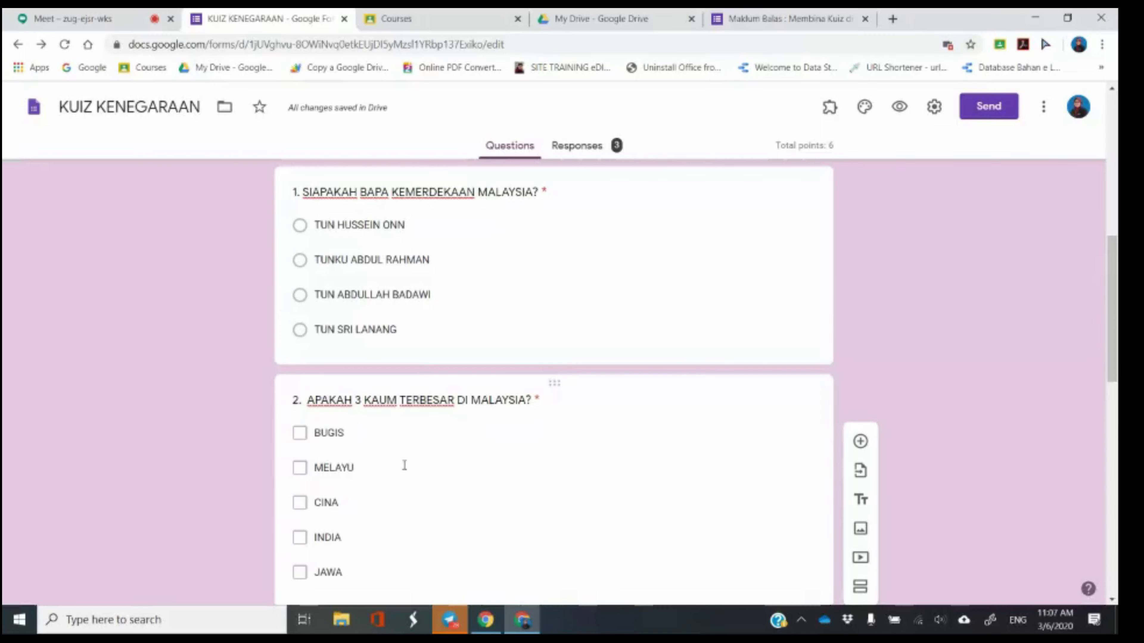
pyautogui.click(104, 18)
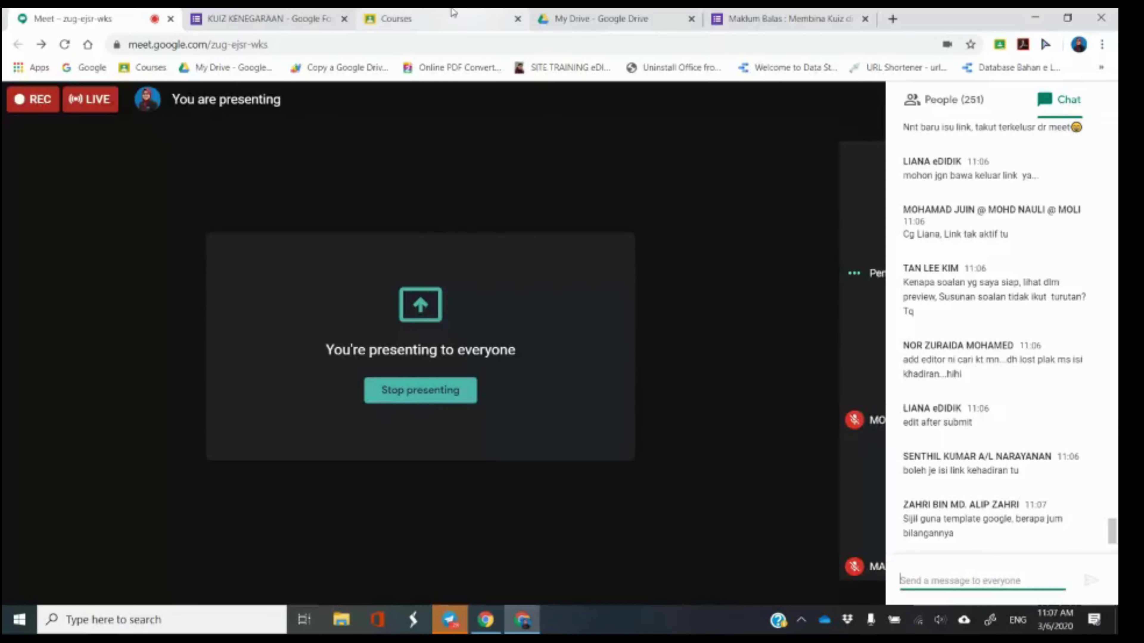
pyautogui.click(289, 16)
pyautogui.click(106, 16)
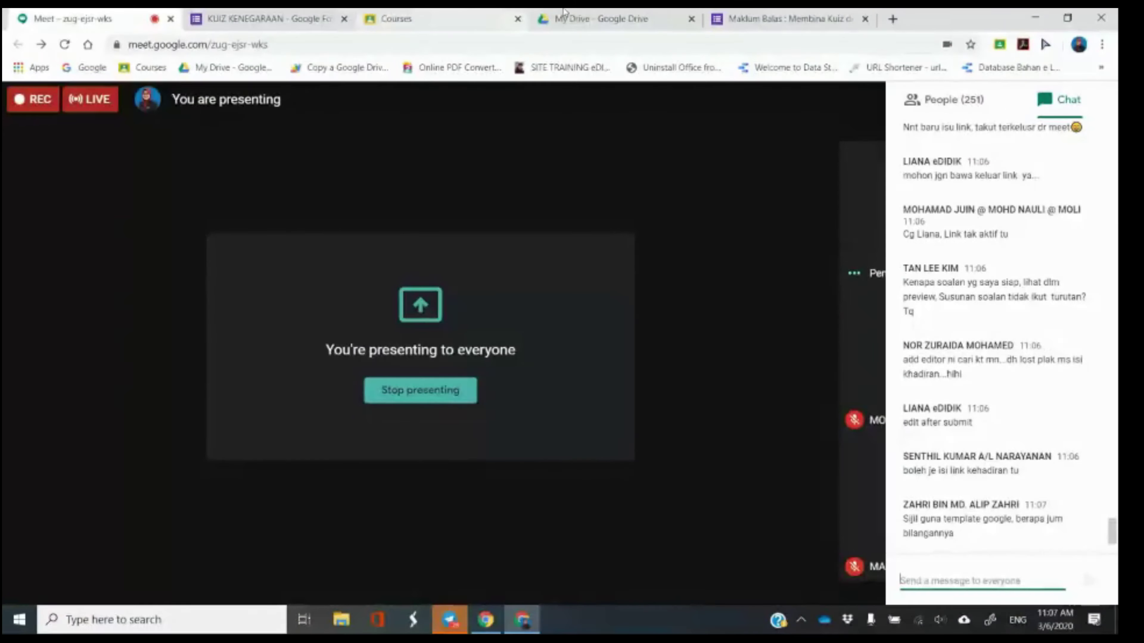
pyautogui.click(266, 18)
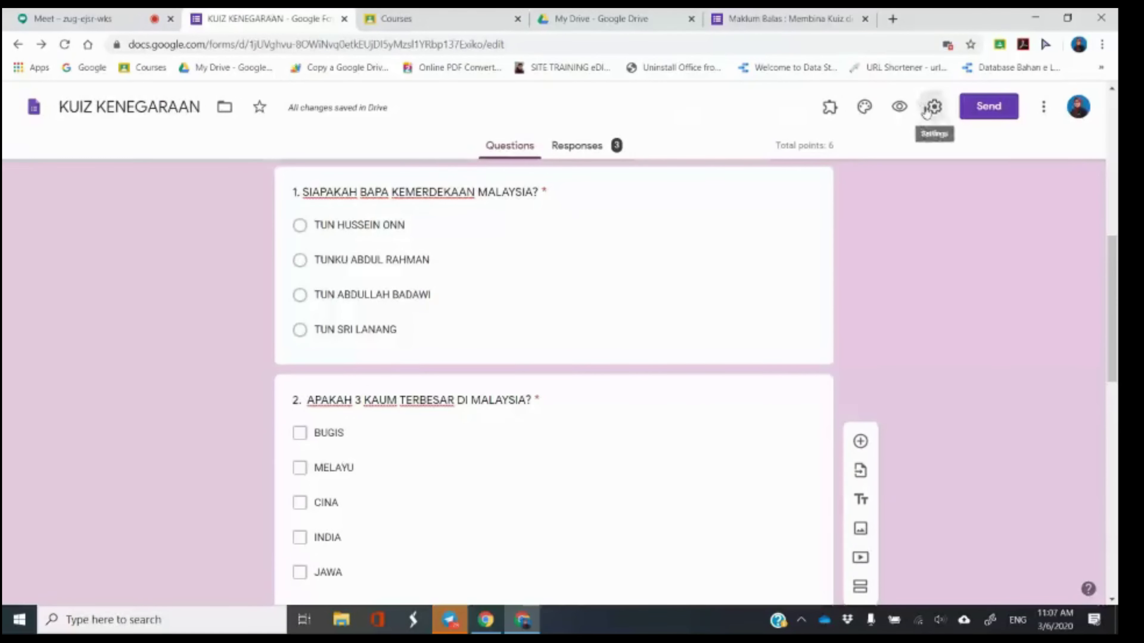
pyautogui.click(932, 106)
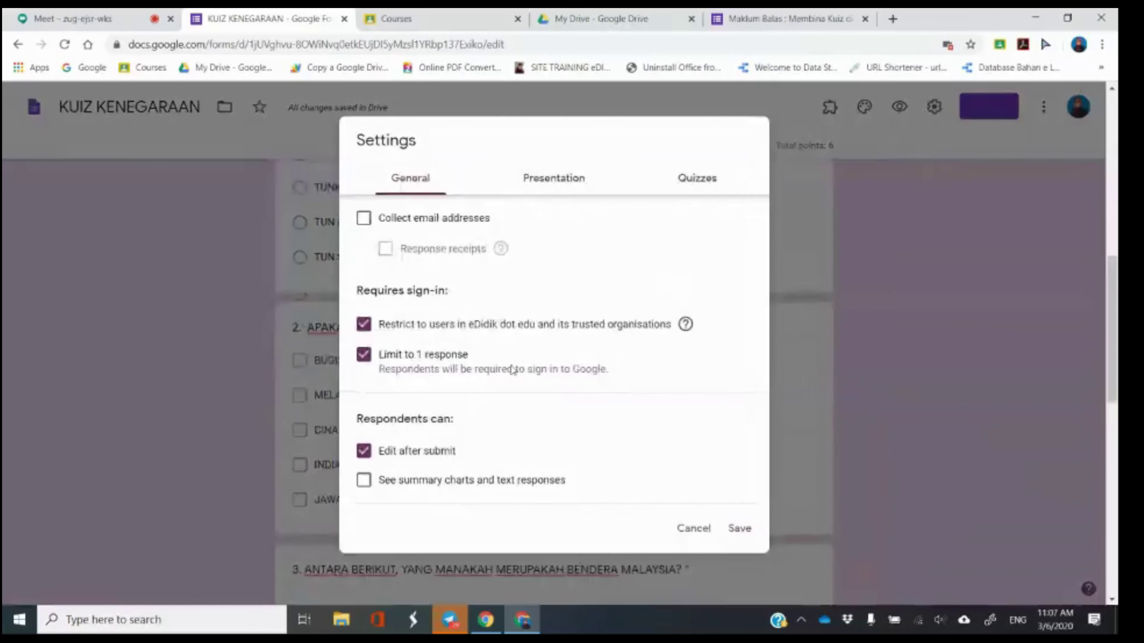
pyautogui.click(552, 185)
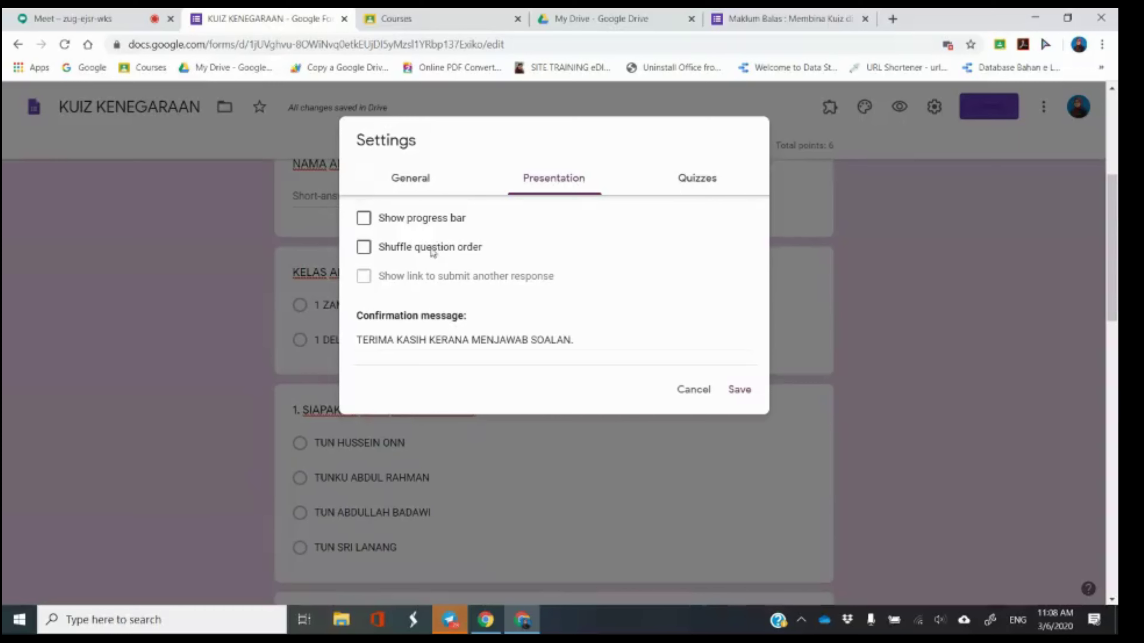
pyautogui.click(366, 254)
pyautogui.click(366, 255)
pyautogui.click(738, 388)
pyautogui.scroll(3, 555, 239)
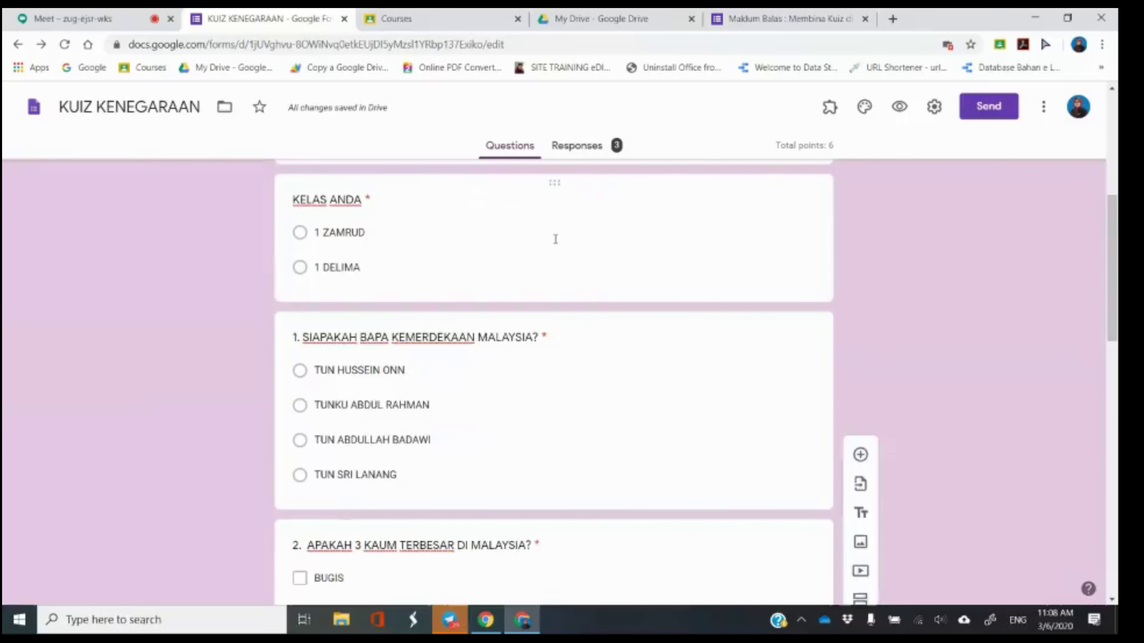
# Check the Meet chat, then bring back the KUIZ KENEGARAAN editor at question 3's flag options.
pyautogui.scroll(2, 554, 245)
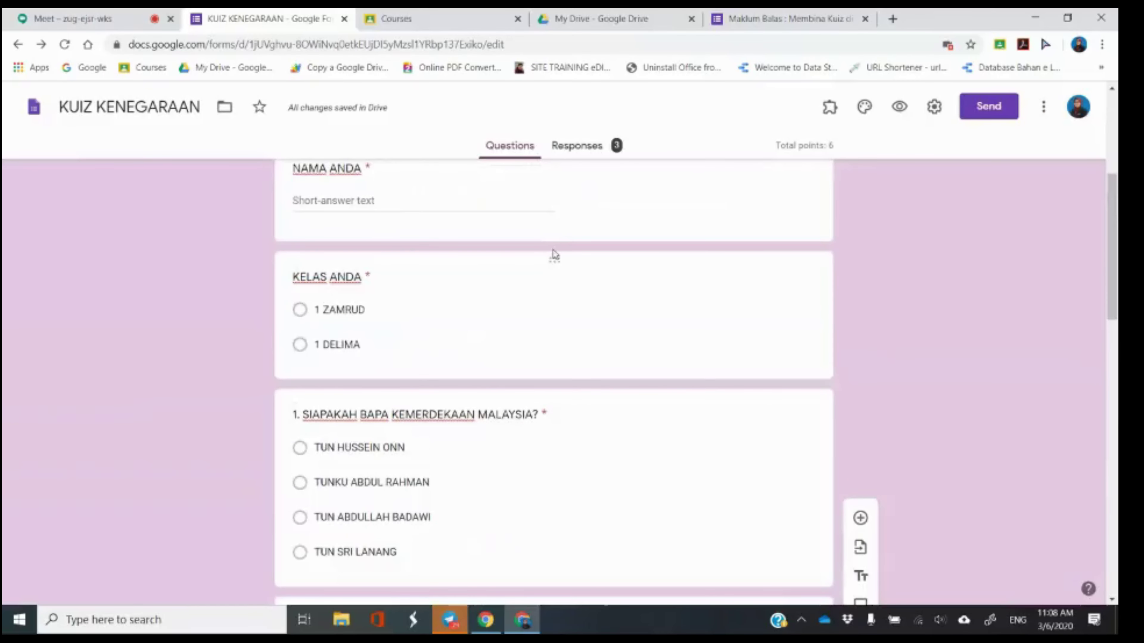
pyautogui.scroll(-10, 554, 255)
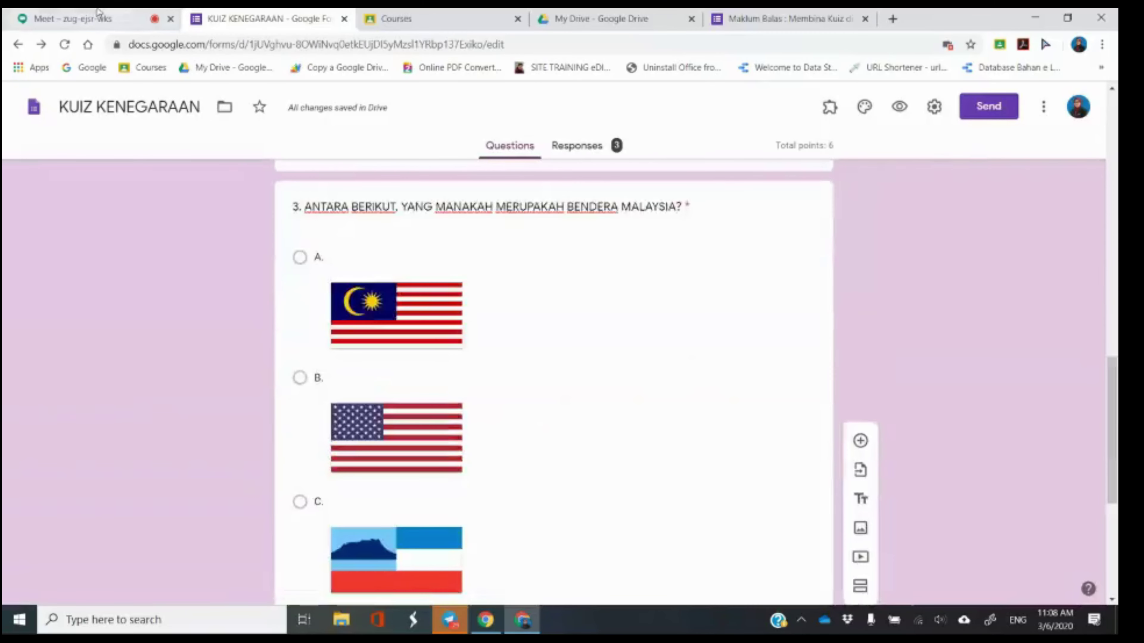
pyautogui.click(99, 13)
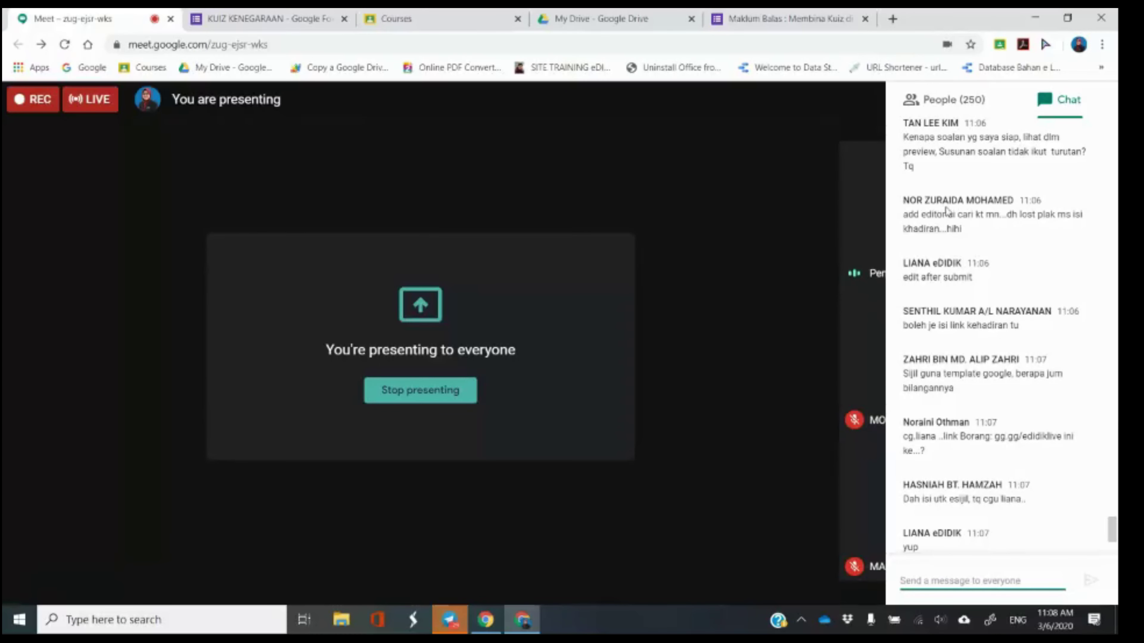
pyautogui.click(279, 13)
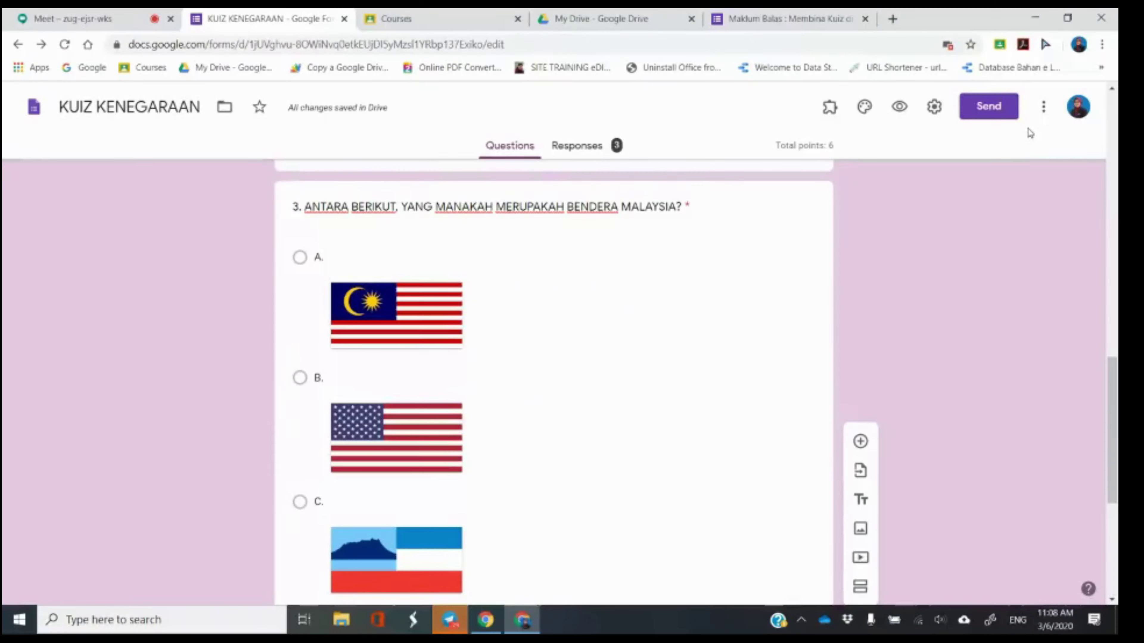
pyautogui.click(1044, 111)
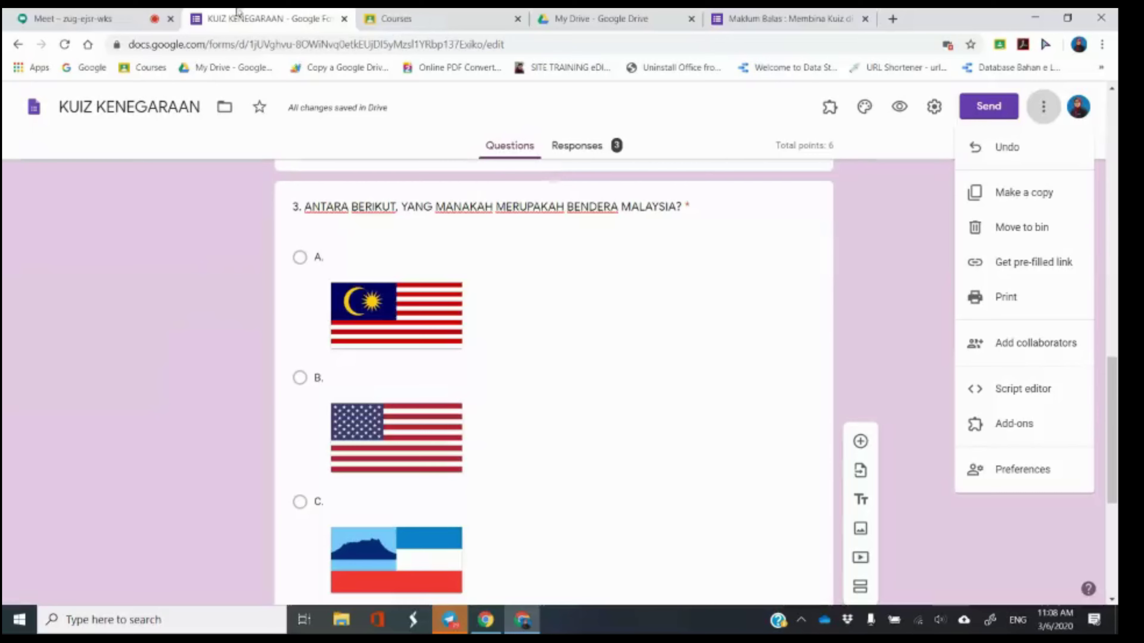
pyautogui.click(44, 11)
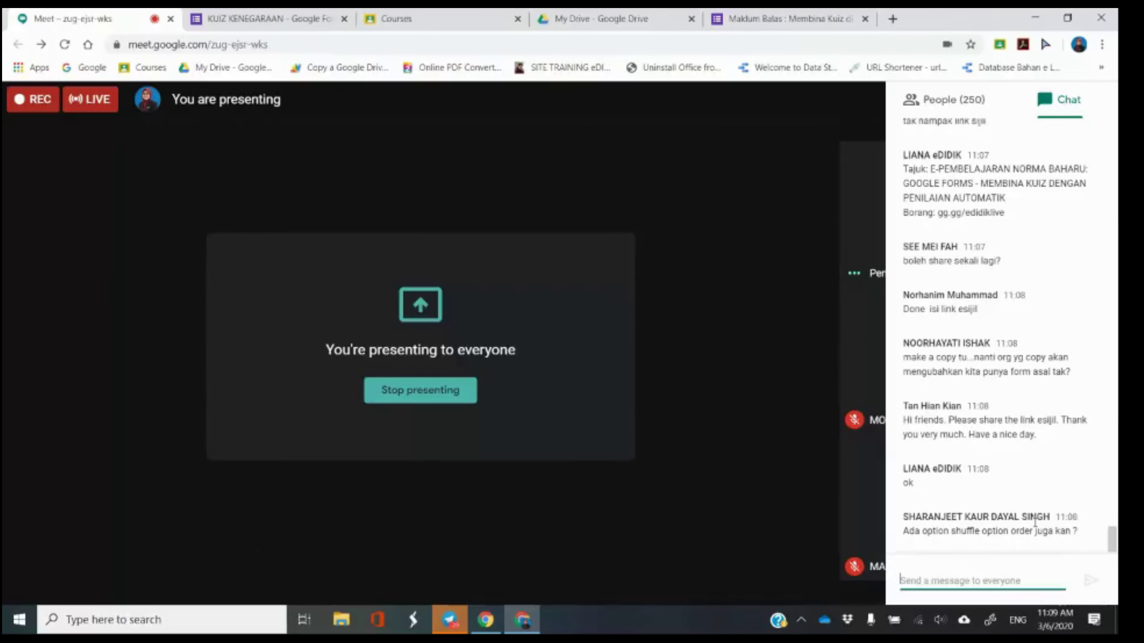
pyautogui.click(252, 19)
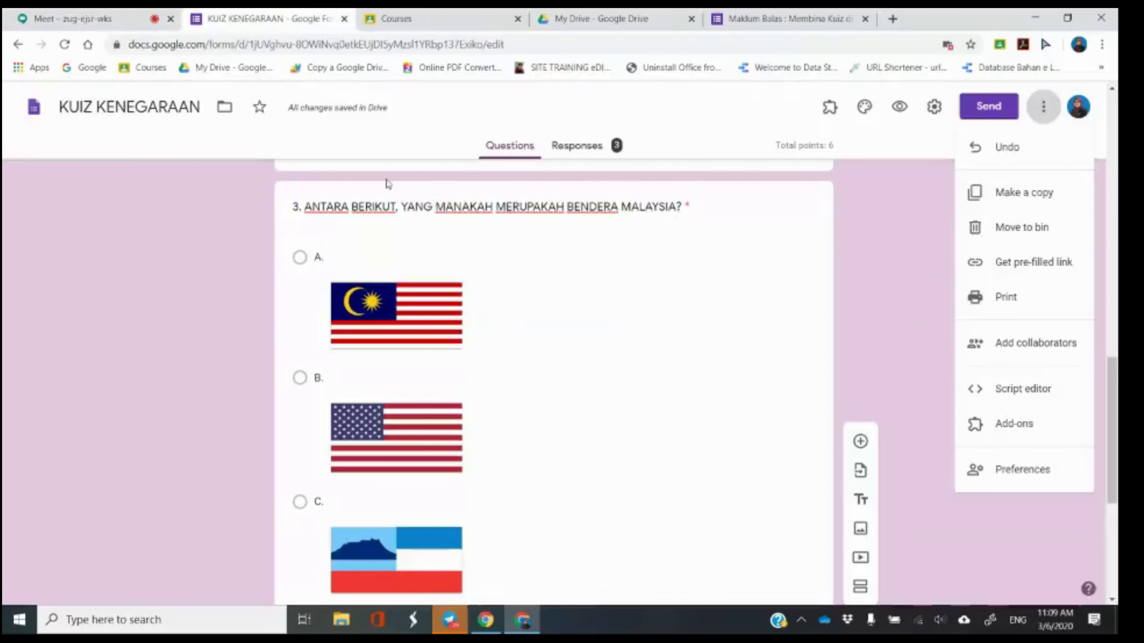
pyautogui.click(883, 235)
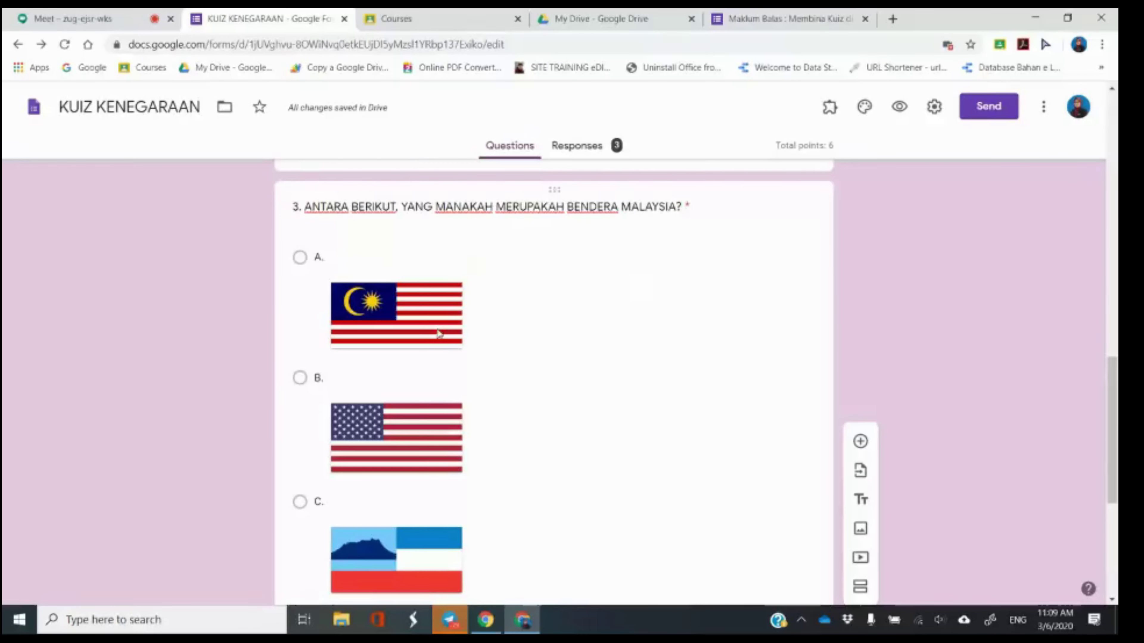
# Turn on Shuffle option order for question 3's flag choices.
pyautogui.scroll(-1, 444, 368)
pyautogui.click(654, 357)
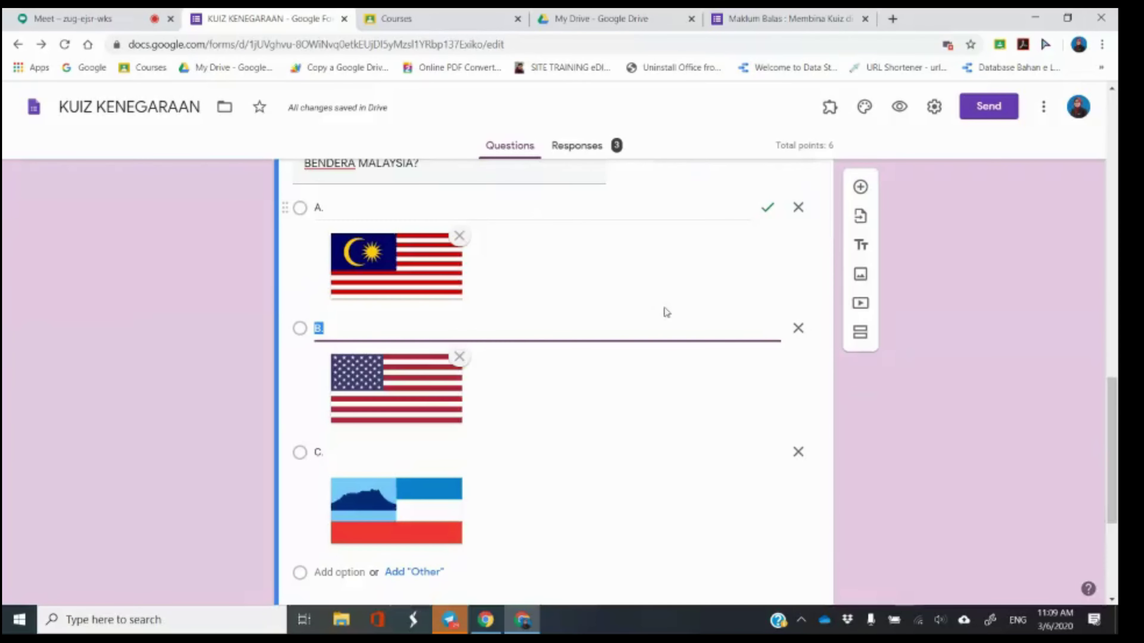
pyautogui.scroll(-3, 666, 311)
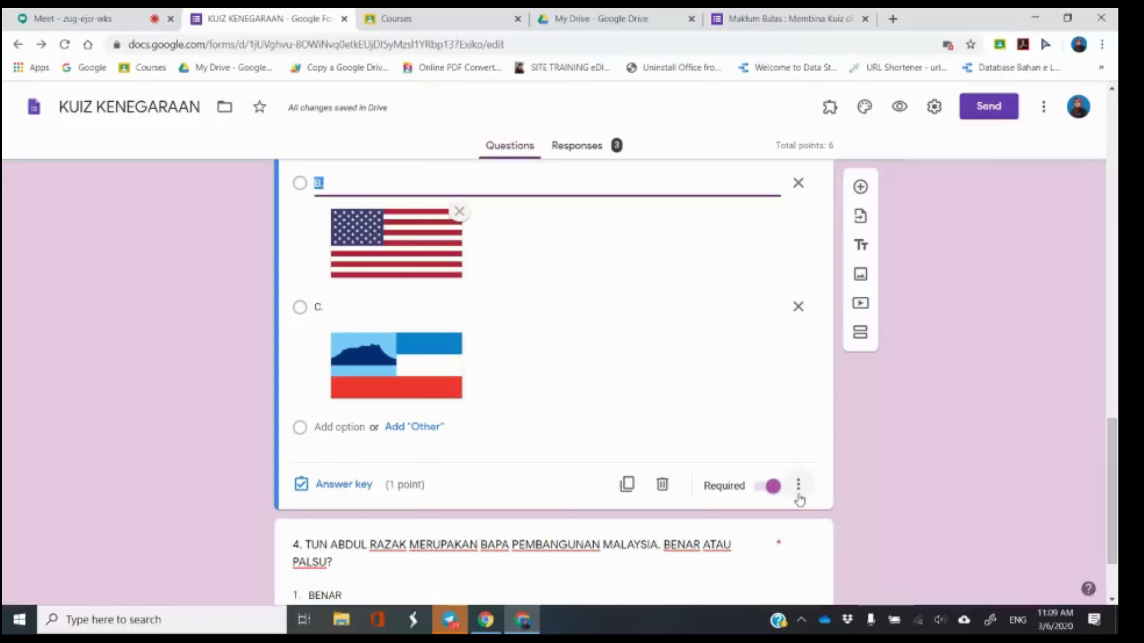
pyautogui.click(798, 492)
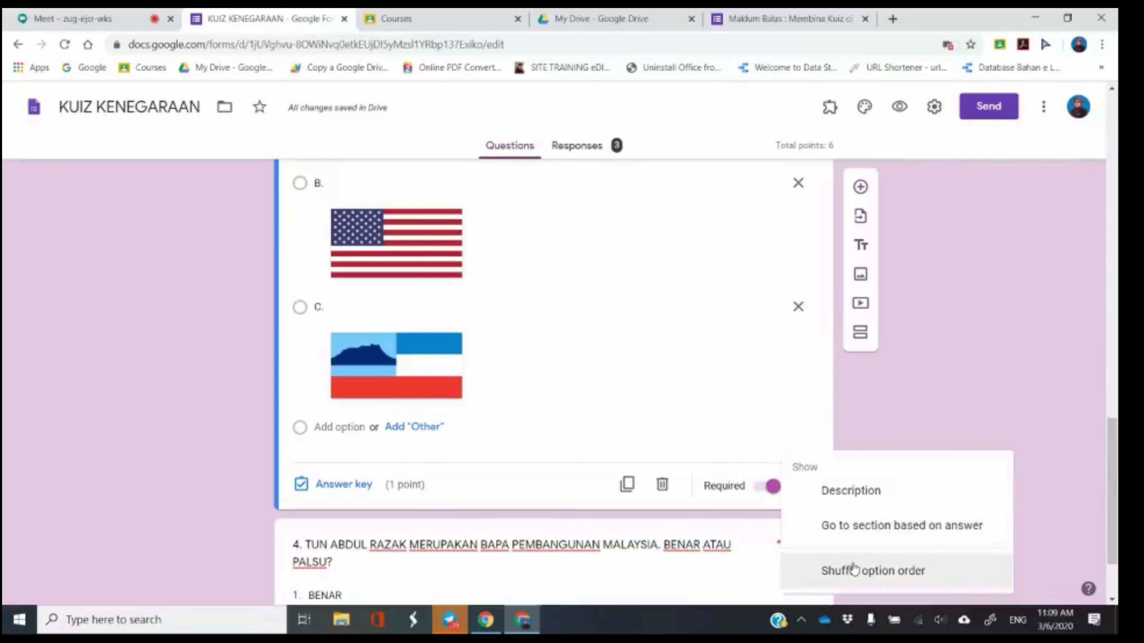
pyautogui.click(859, 581)
pyautogui.click(797, 494)
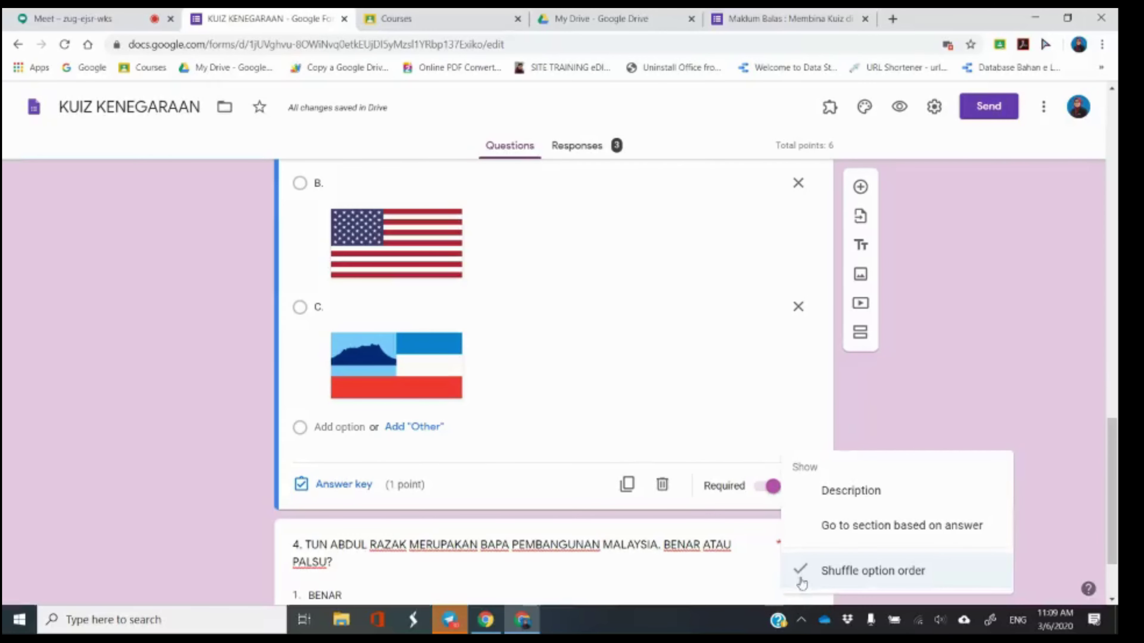
pyautogui.click(834, 448)
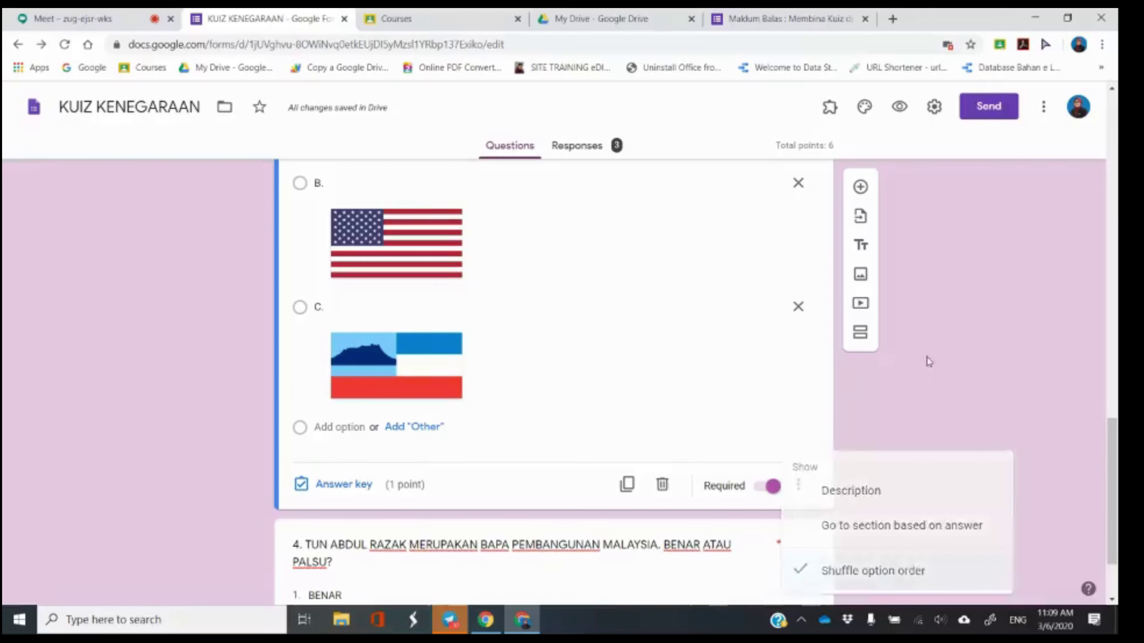
# Toggle question 3's Shuffle option order once more, then select question 2.
pyautogui.scroll(2, 521, 360)
pyautogui.scroll(3, 427, 220)
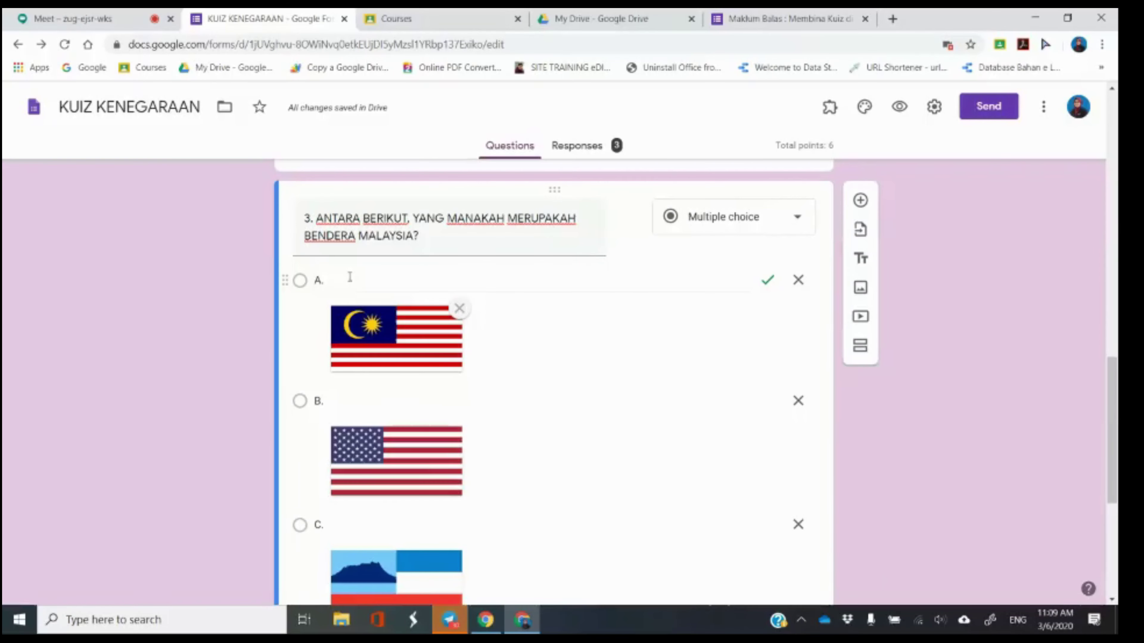
pyautogui.scroll(-2, 400, 482)
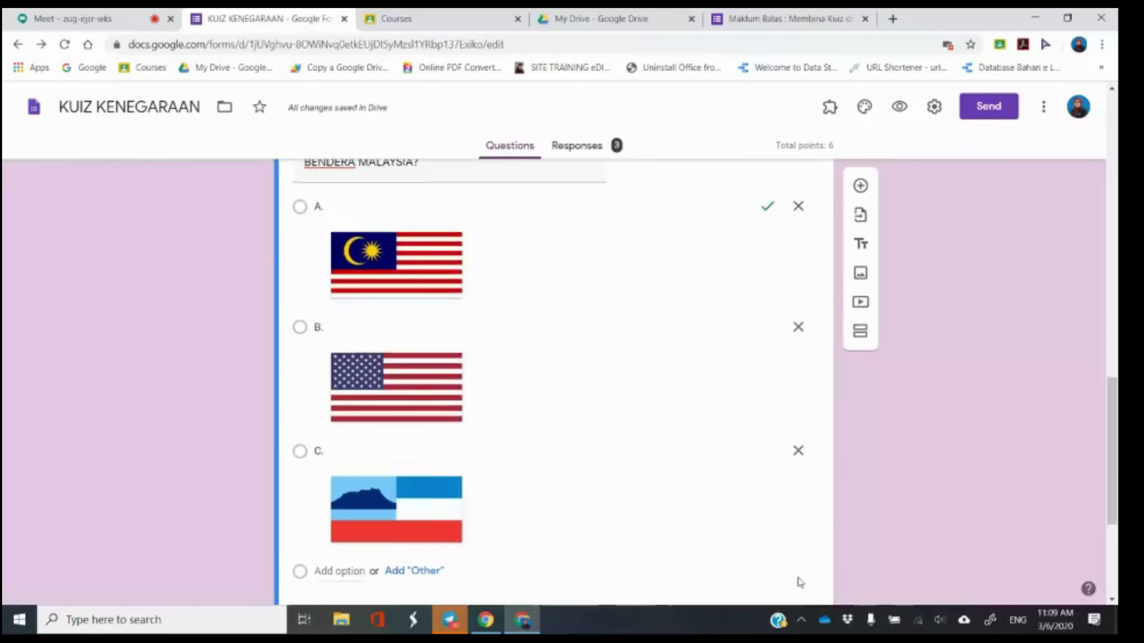
pyautogui.scroll(-2, 797, 583)
pyautogui.click(798, 559)
pyautogui.click(835, 578)
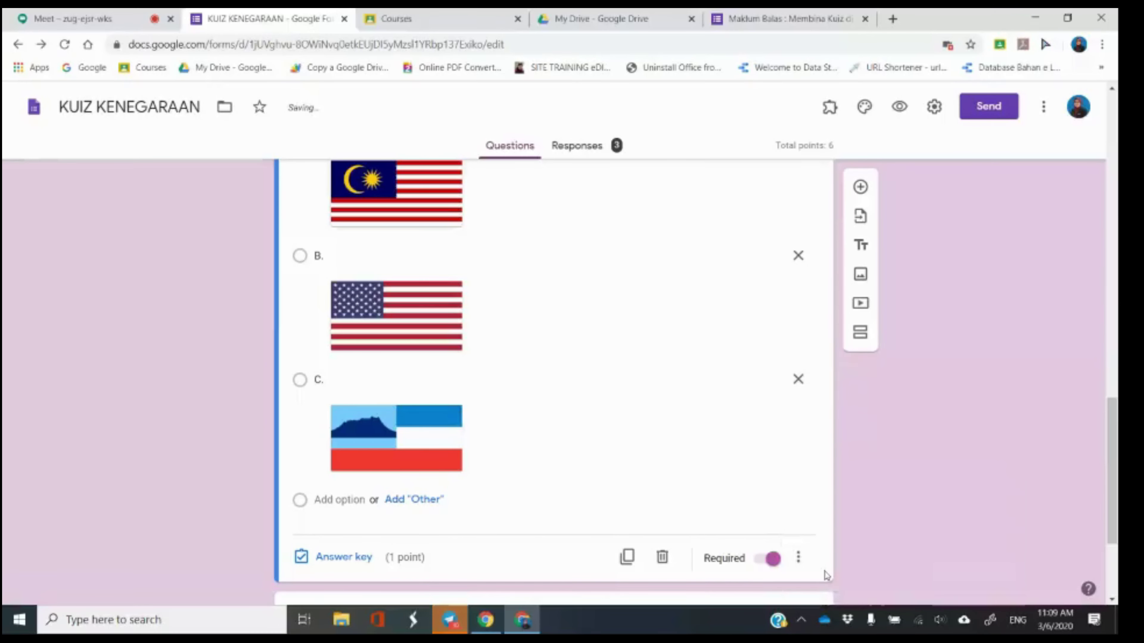
pyautogui.scroll(-4, 582, 464)
pyautogui.scroll(10, 545, 415)
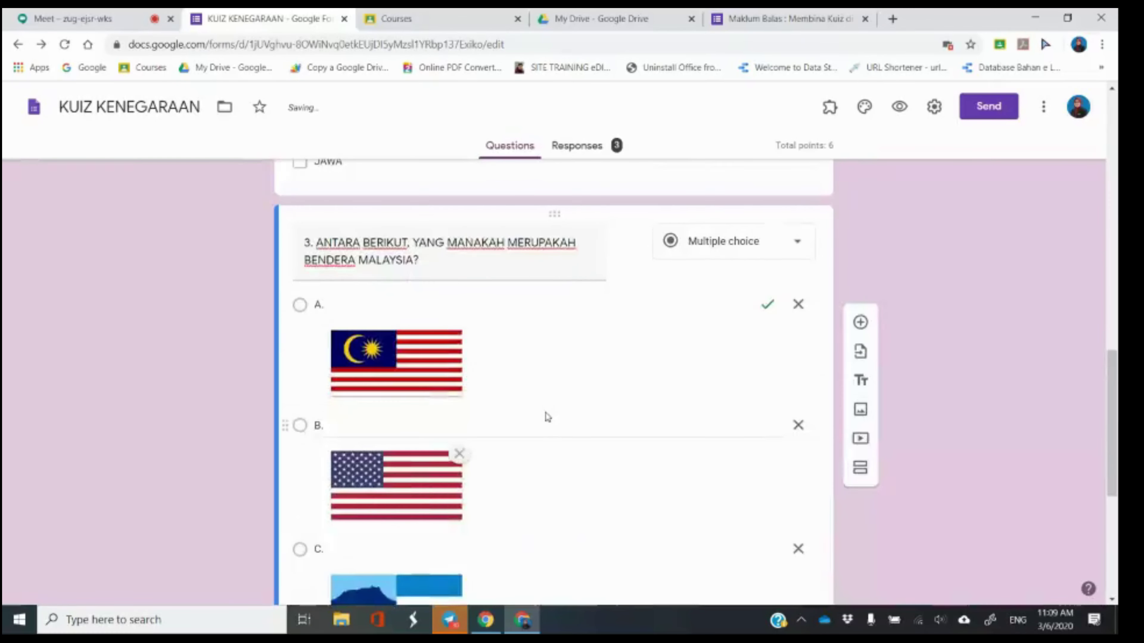
pyautogui.click(535, 380)
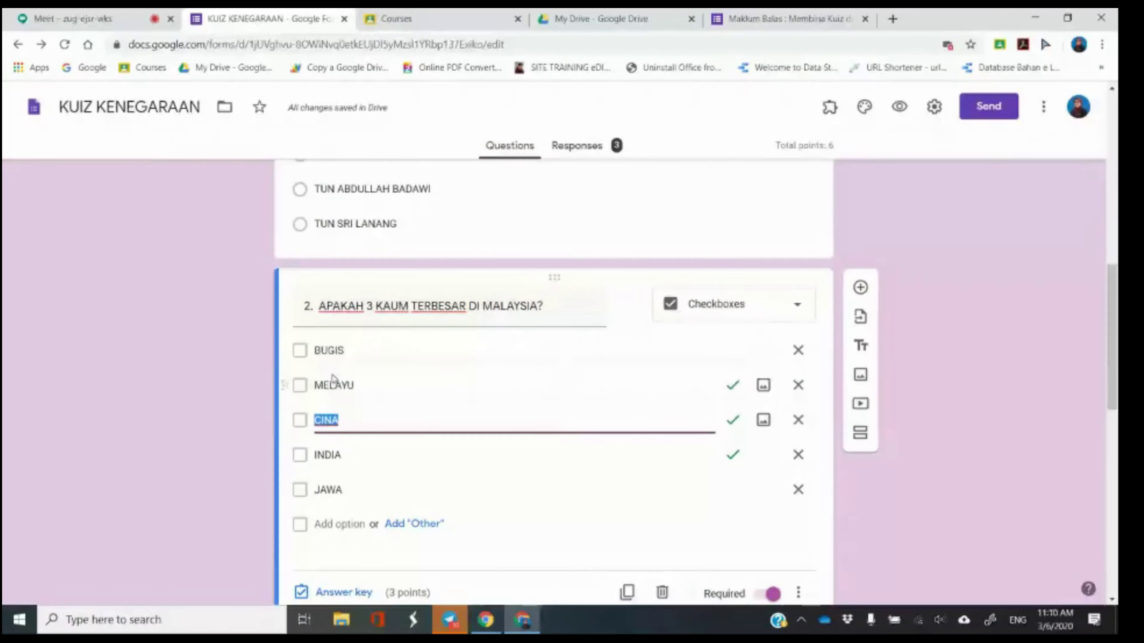
# Enable Shuffle option order for question 2's BUGIS, MELAYU, CINA, INDIA, JAWA choices.
pyautogui.scroll(-2, 766, 451)
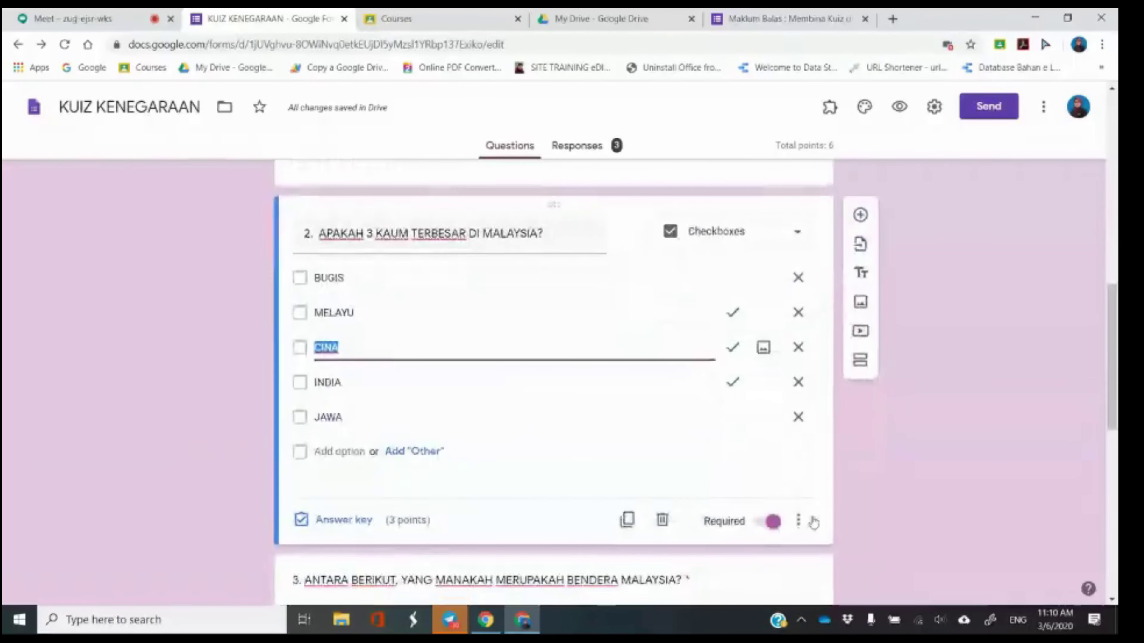
pyautogui.click(799, 521)
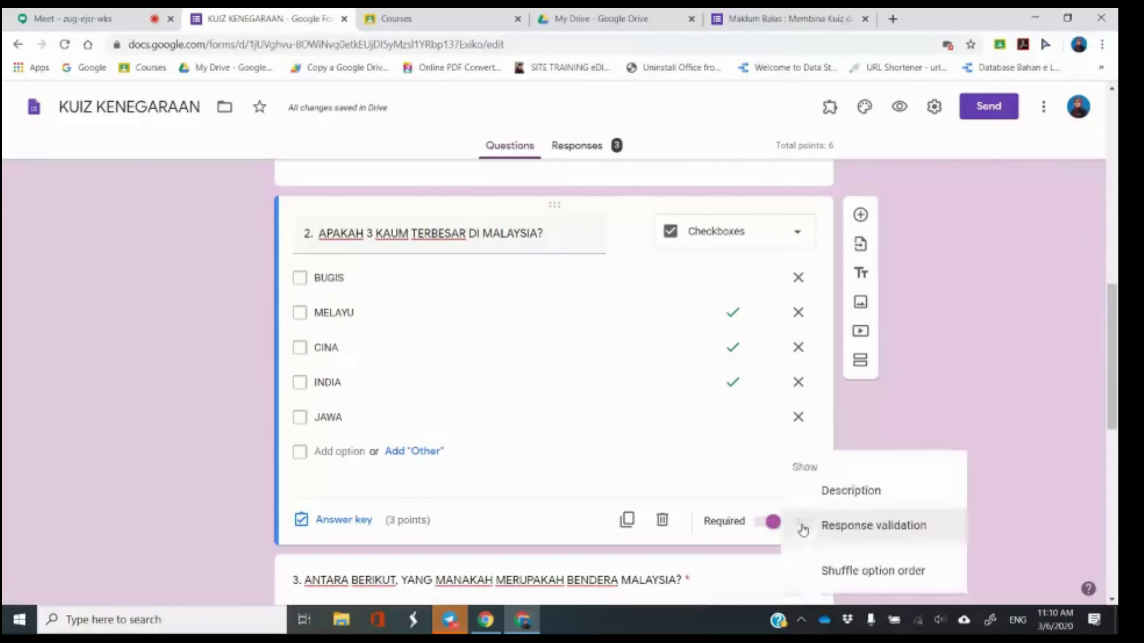
pyautogui.click(865, 579)
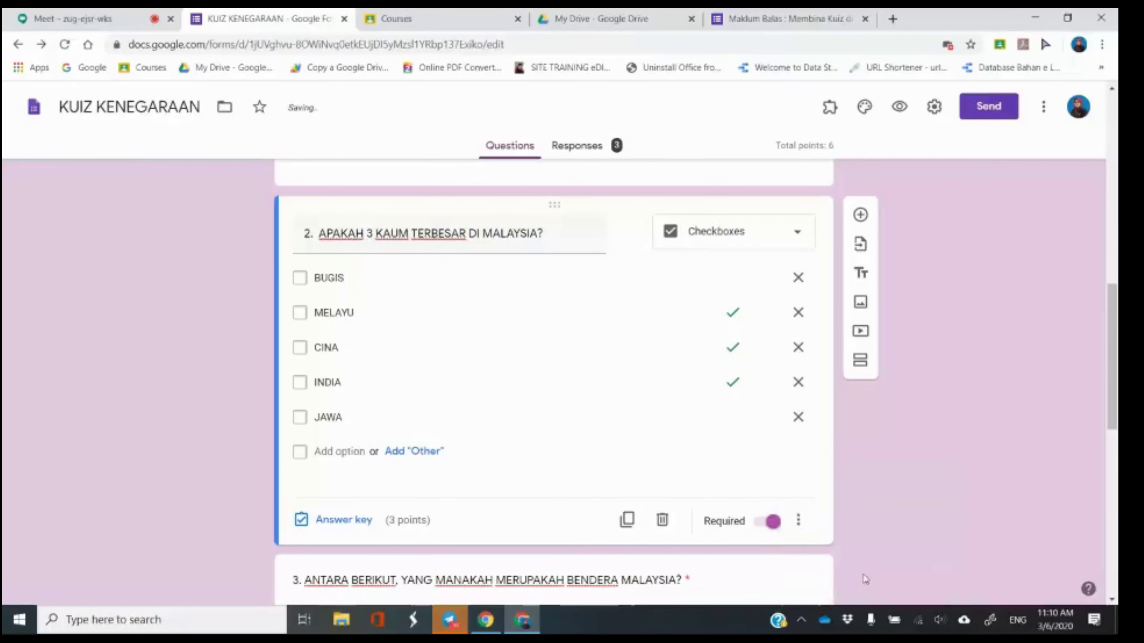
pyautogui.click(797, 520)
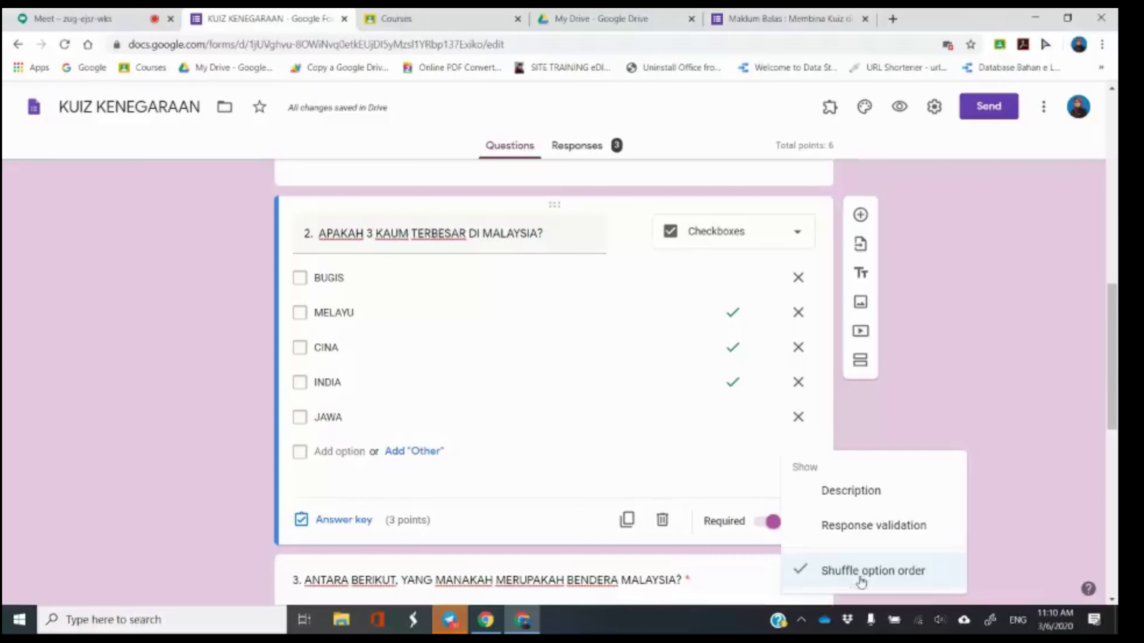
pyautogui.click(964, 380)
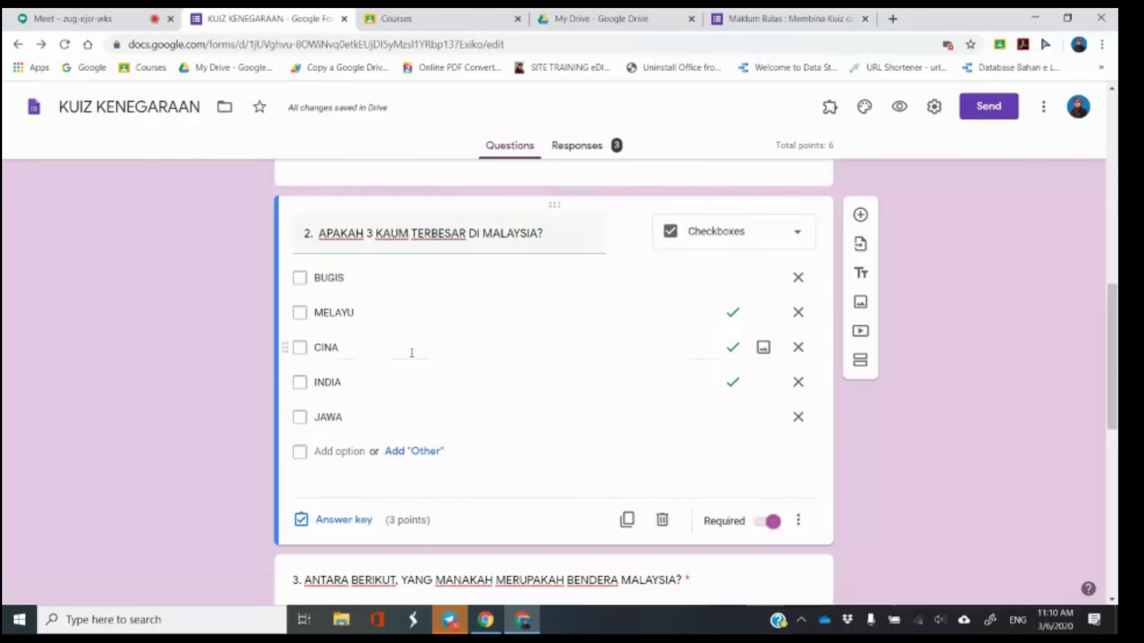
pyautogui.scroll(-2, 414, 358)
pyautogui.scroll(-4, 414, 359)
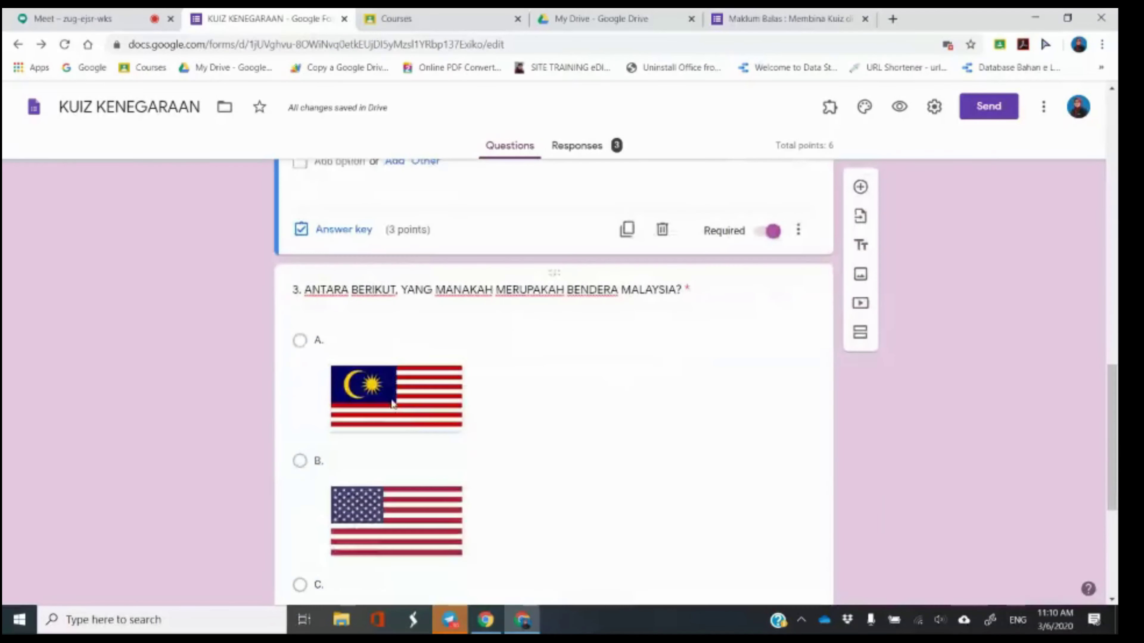
pyautogui.scroll(-2, 327, 477)
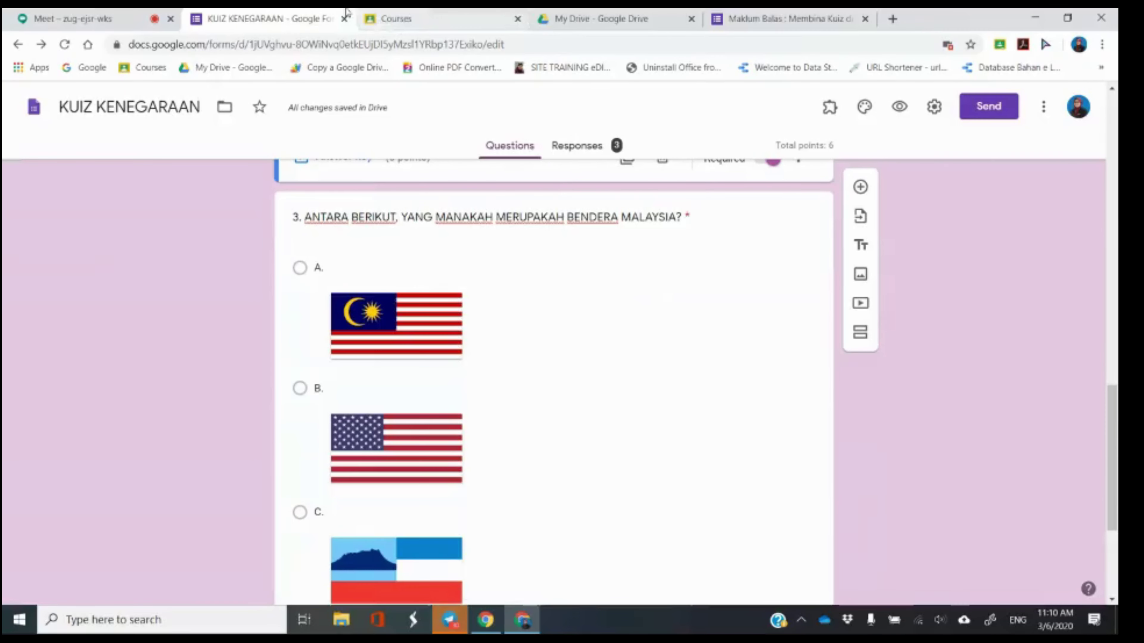
# Check the Meet chat, return to the quiz, then go to the Google Classroom course list.
pyautogui.click(90, 13)
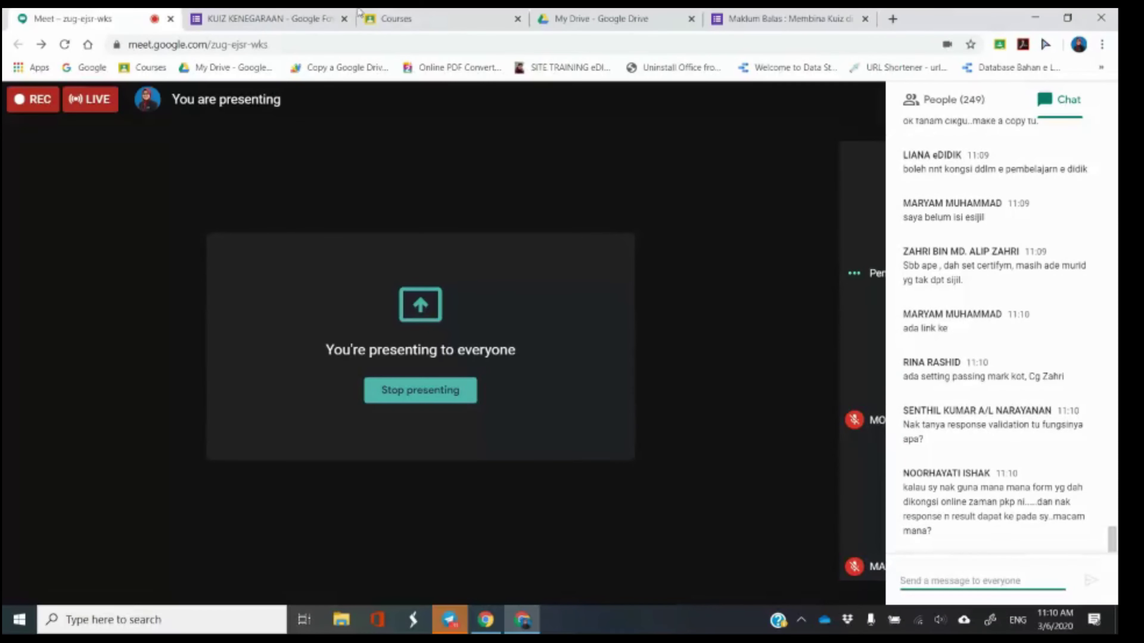
pyautogui.click(318, 15)
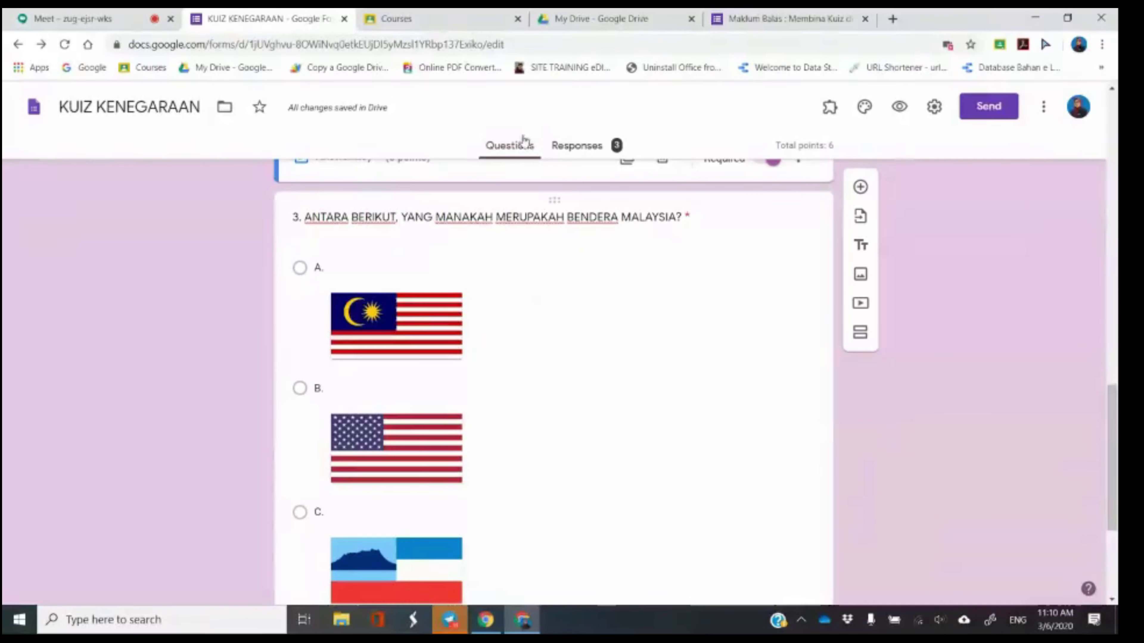
pyautogui.click(480, 13)
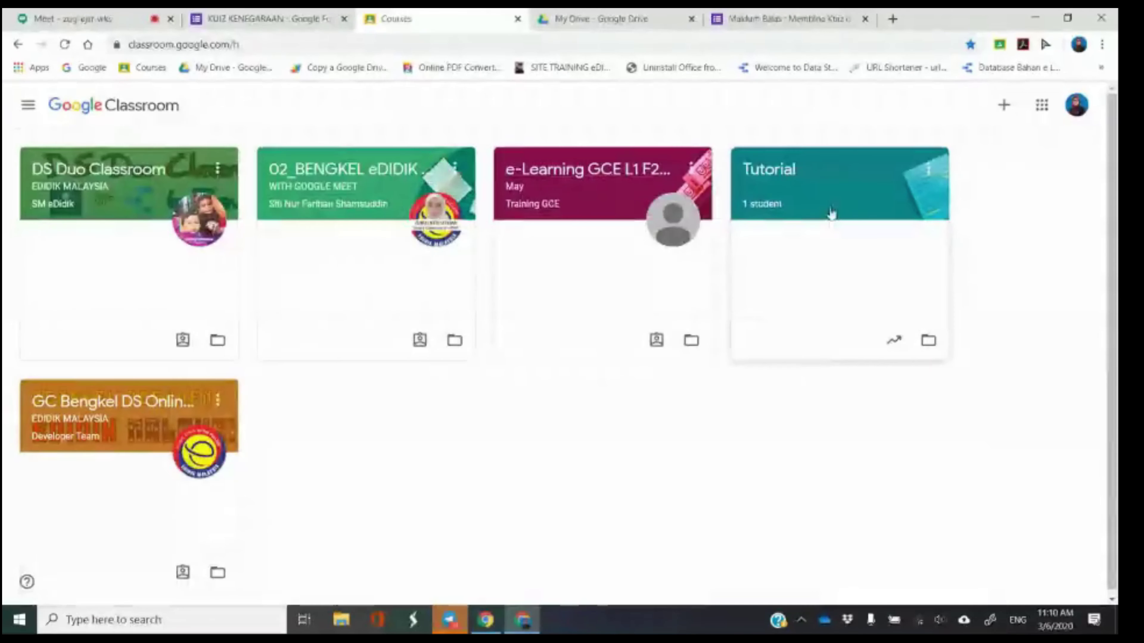
# Open the Tutorial class's Classwork page and show the Create menu.
pyautogui.click(804, 181)
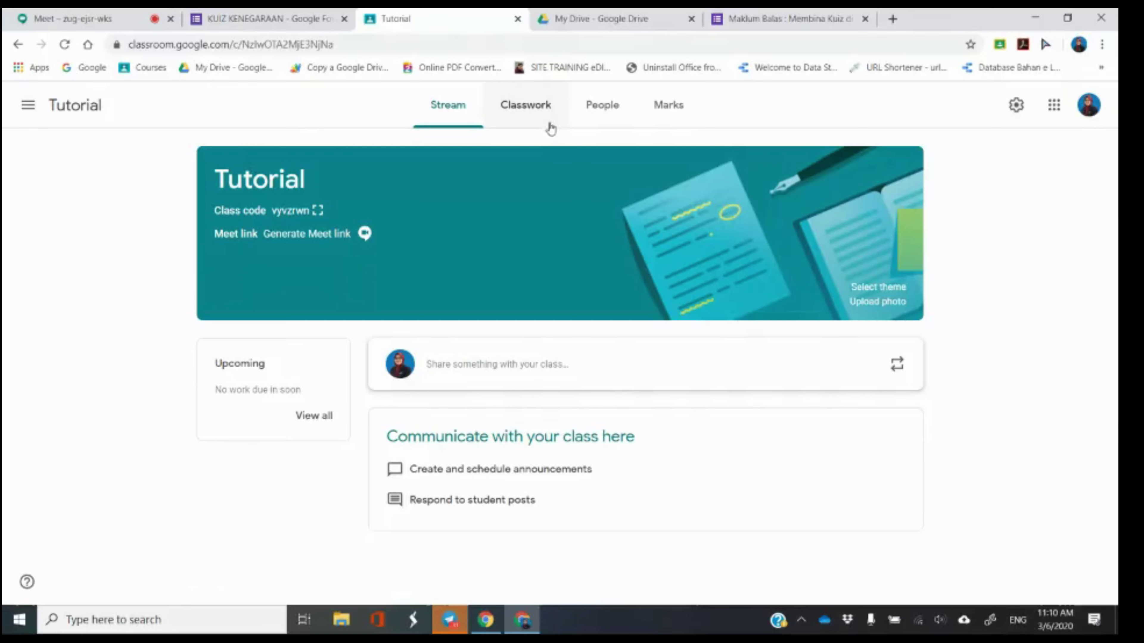
pyautogui.click(542, 103)
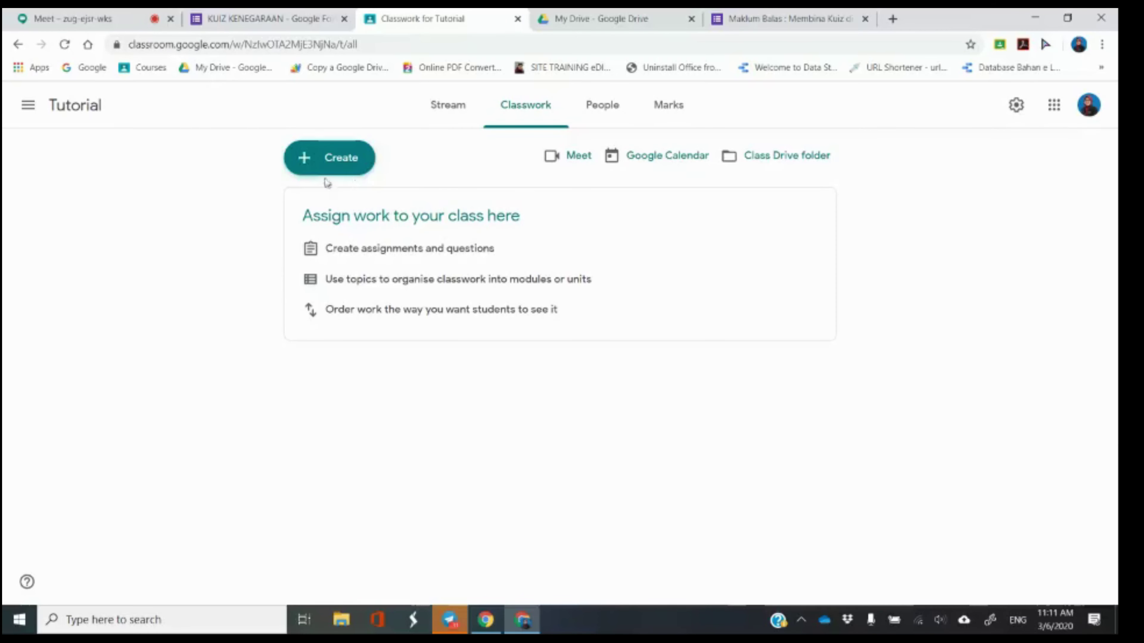
pyautogui.click(328, 164)
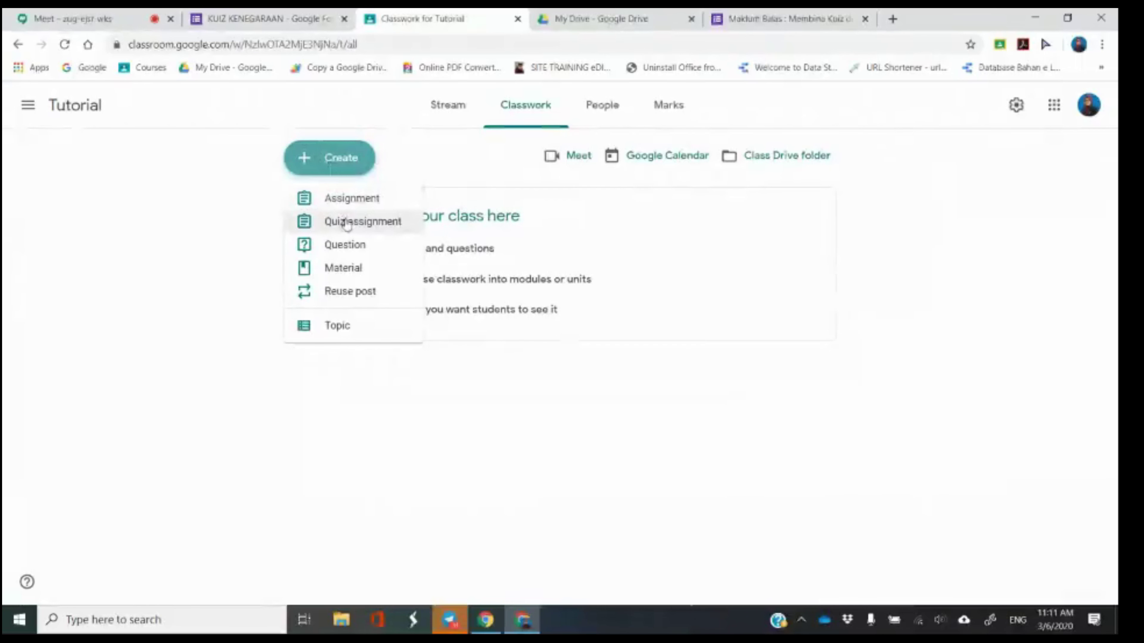
# Start a Quiz assignment with a Blank Quiz, view it, then discard the unposted draft.
pyautogui.click(346, 222)
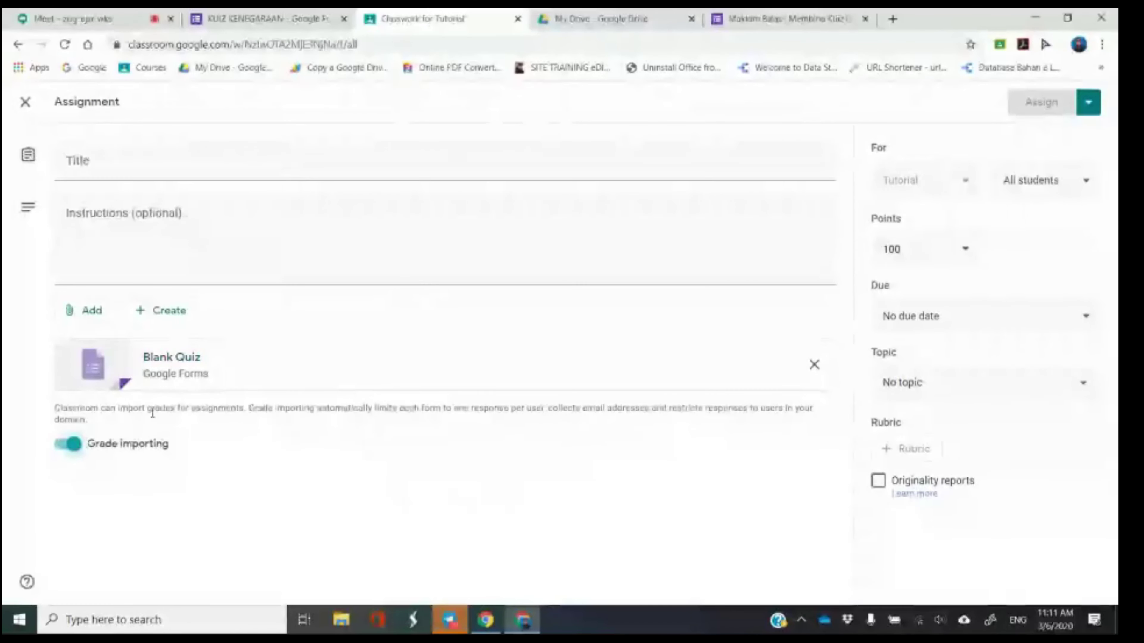
pyautogui.click(103, 374)
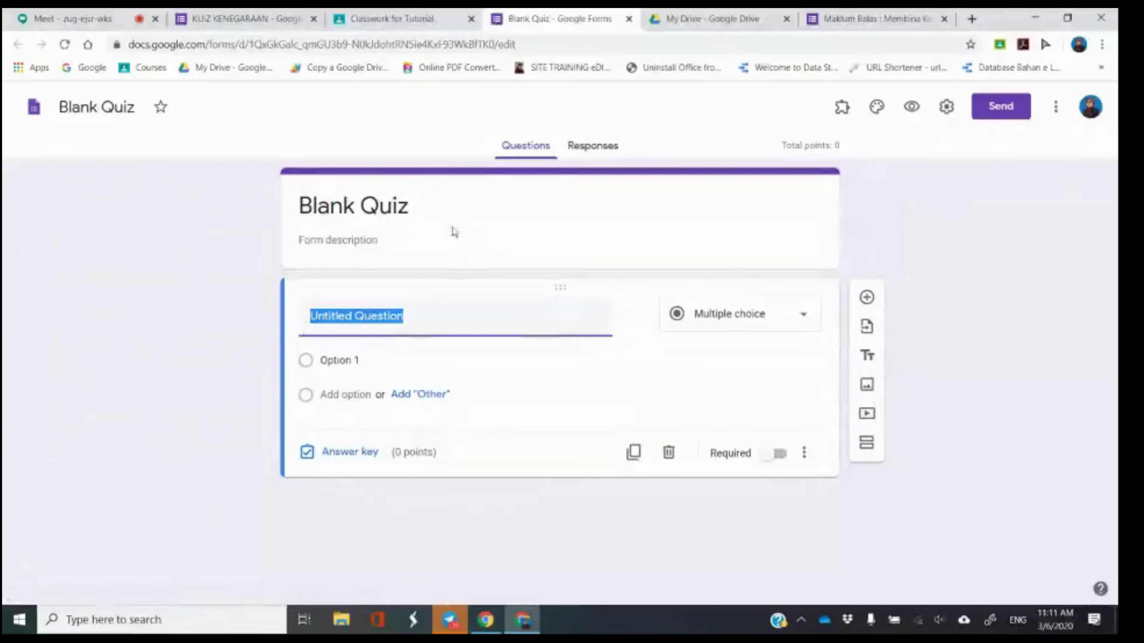
pyautogui.click(629, 19)
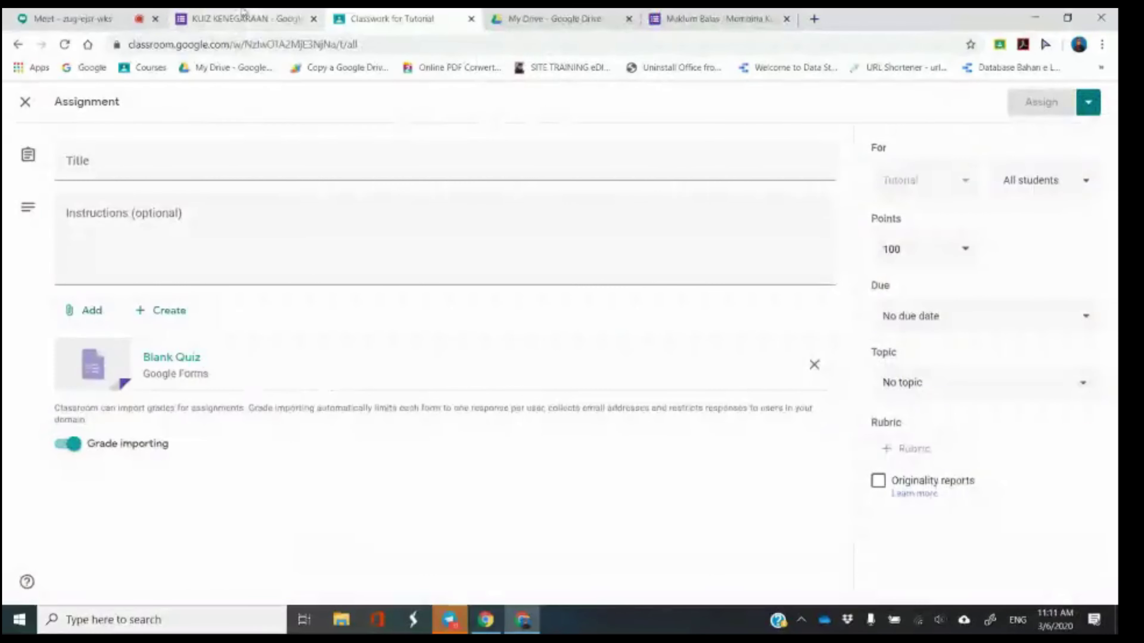
pyautogui.click(26, 103)
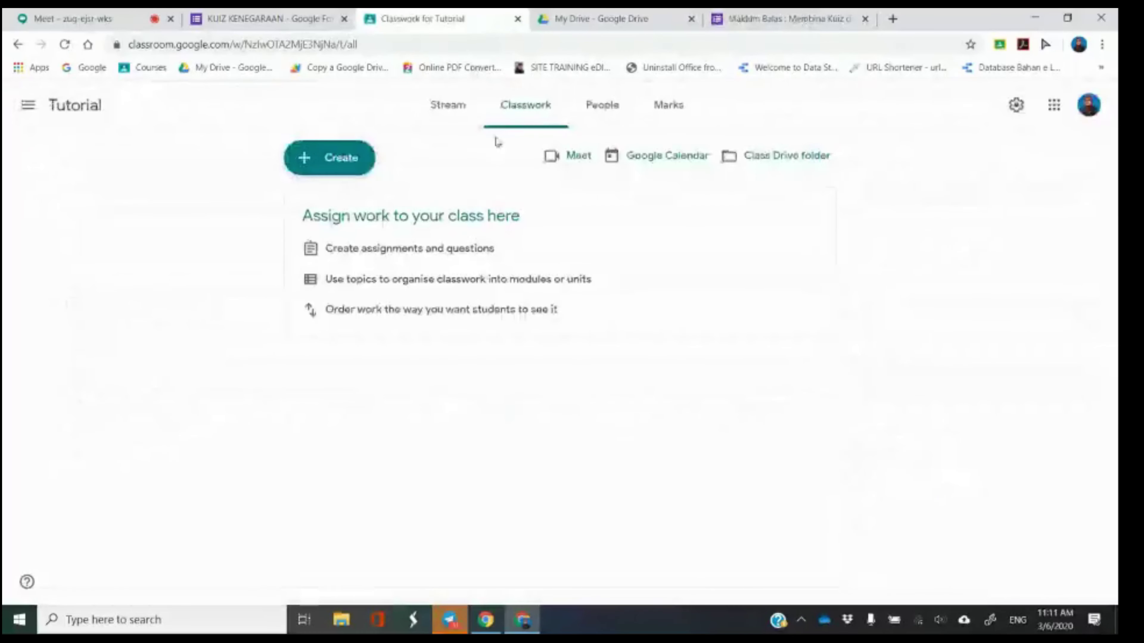
# Start a new Classroom assignment and attach the KUIZ KENEGARAAN form from Google Drive.
pyautogui.click(340, 163)
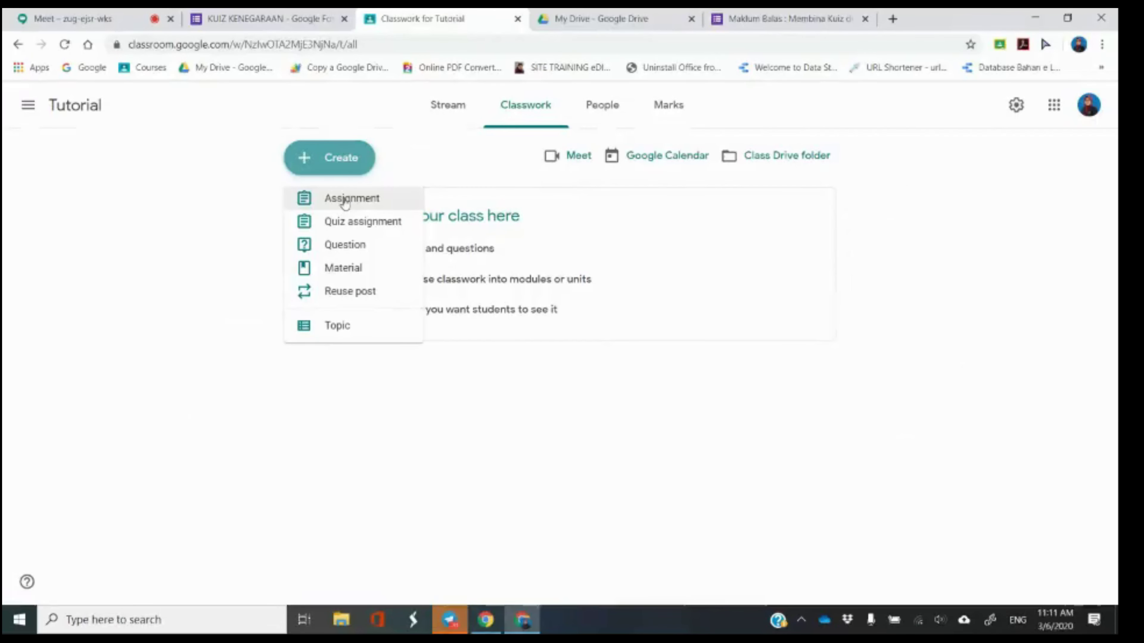
pyautogui.click(345, 201)
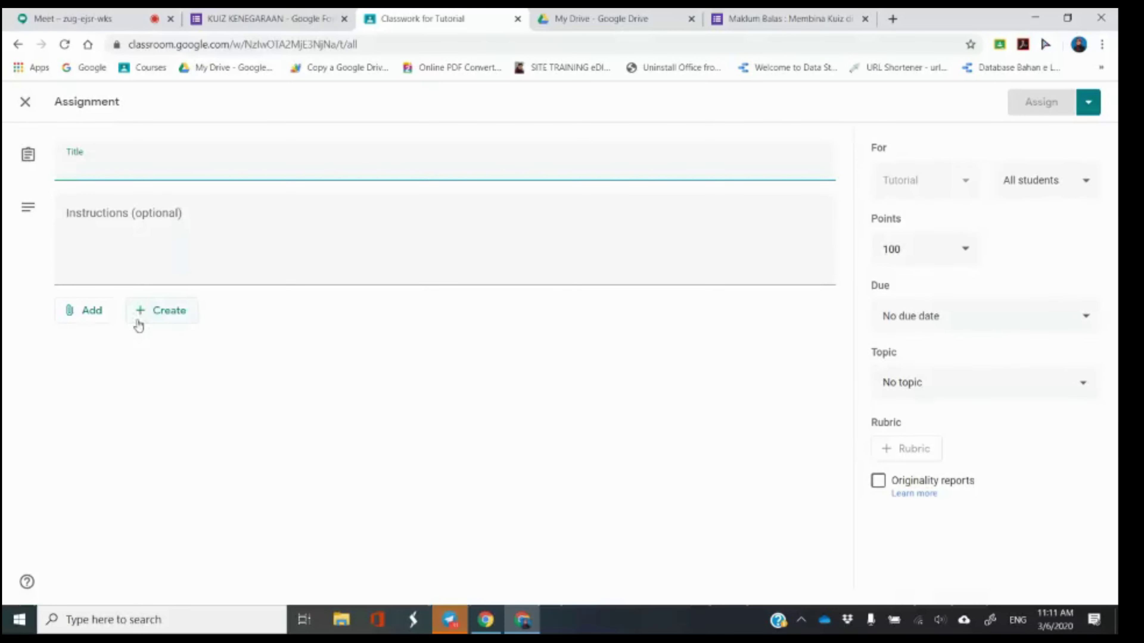
pyautogui.click(85, 321)
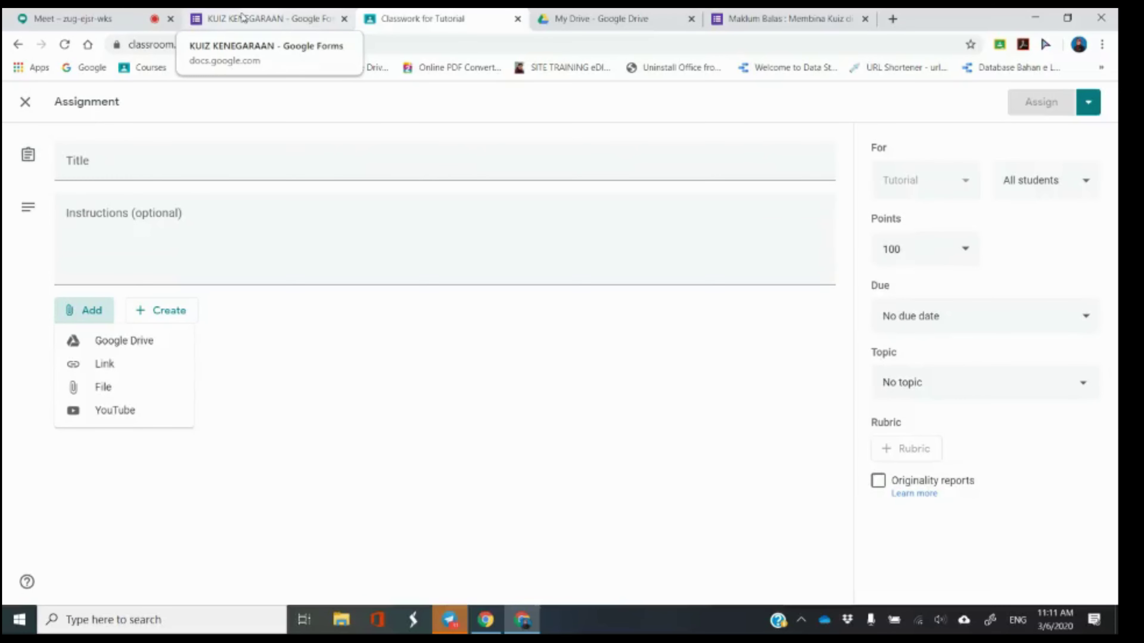
pyautogui.click(148, 343)
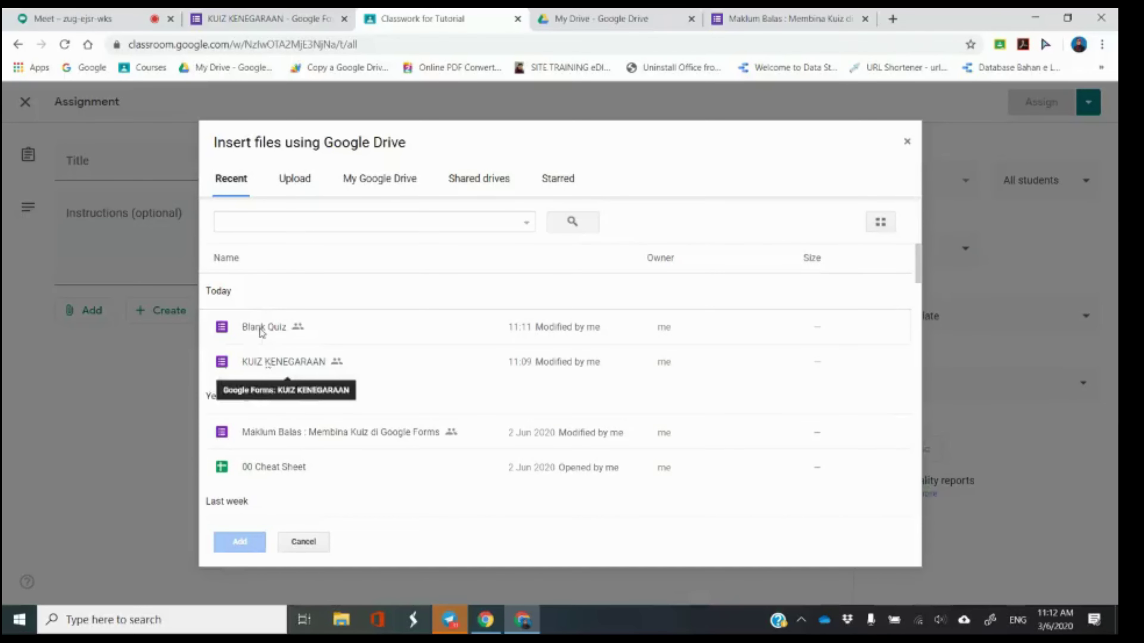
pyautogui.click(278, 369)
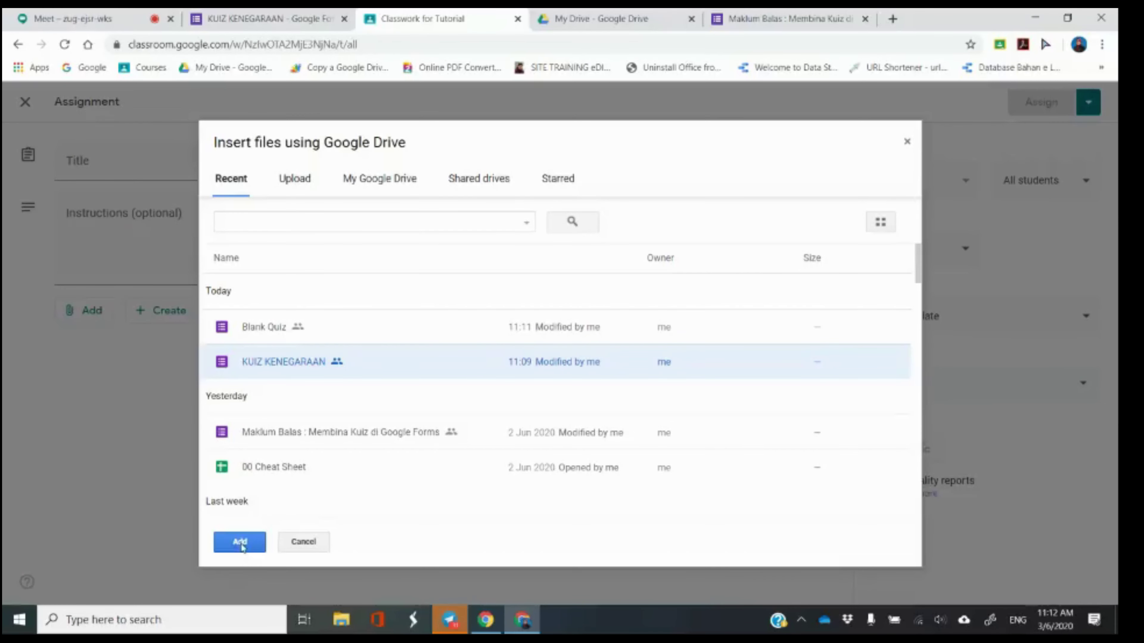
pyautogui.click(242, 547)
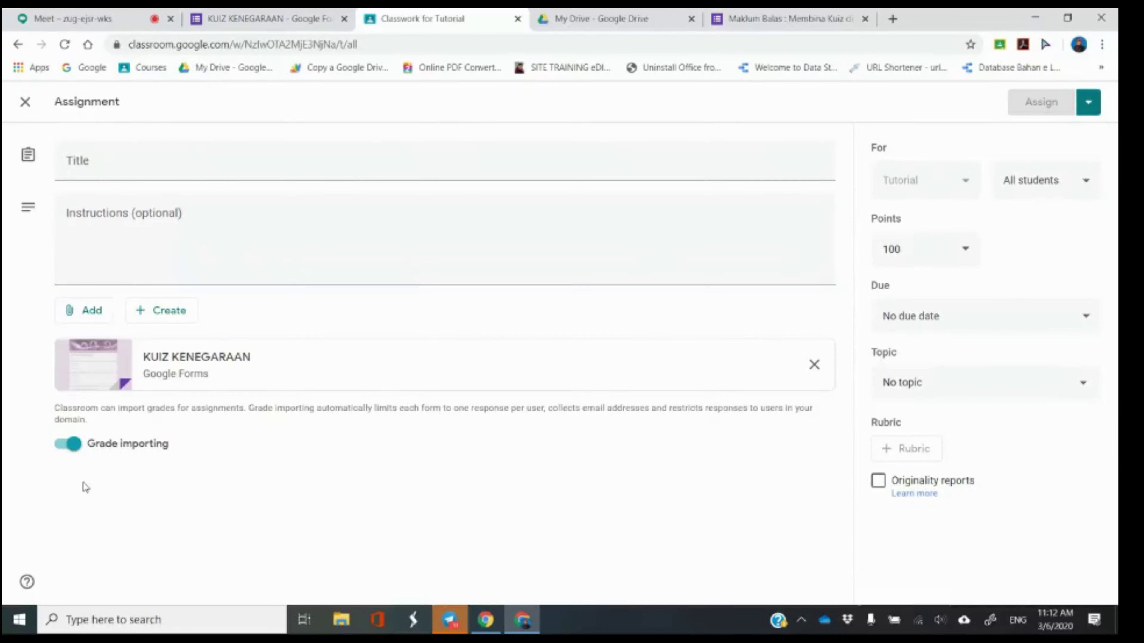
pyautogui.click(238, 14)
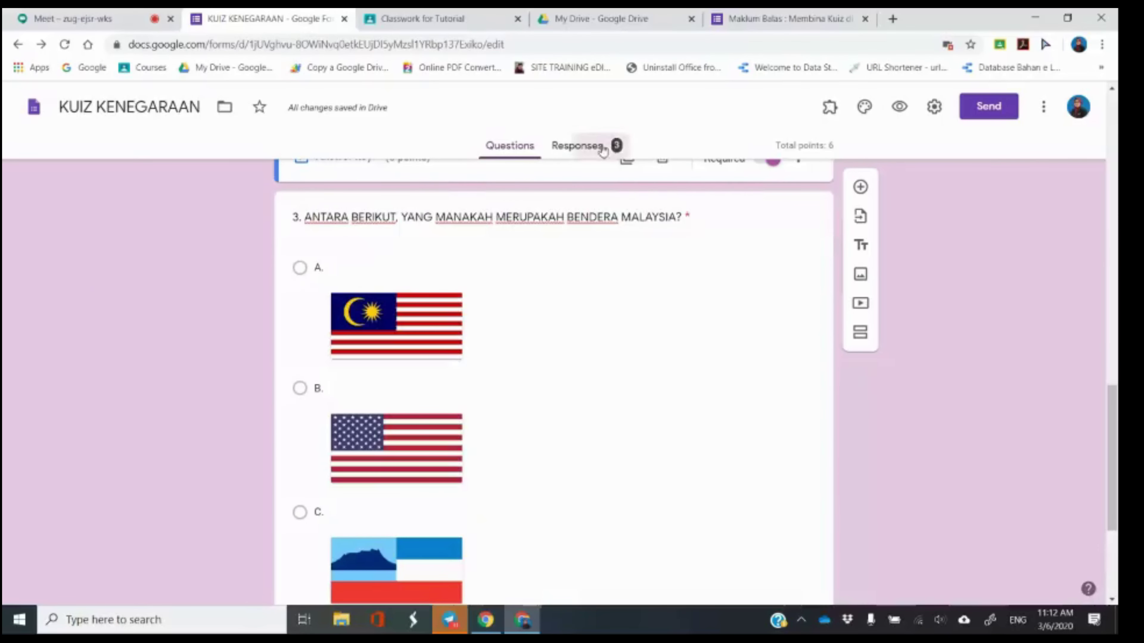
# Open the KUIZ KENEGARAAN Responses summary showing the 3 submissions.
pyautogui.click(604, 152)
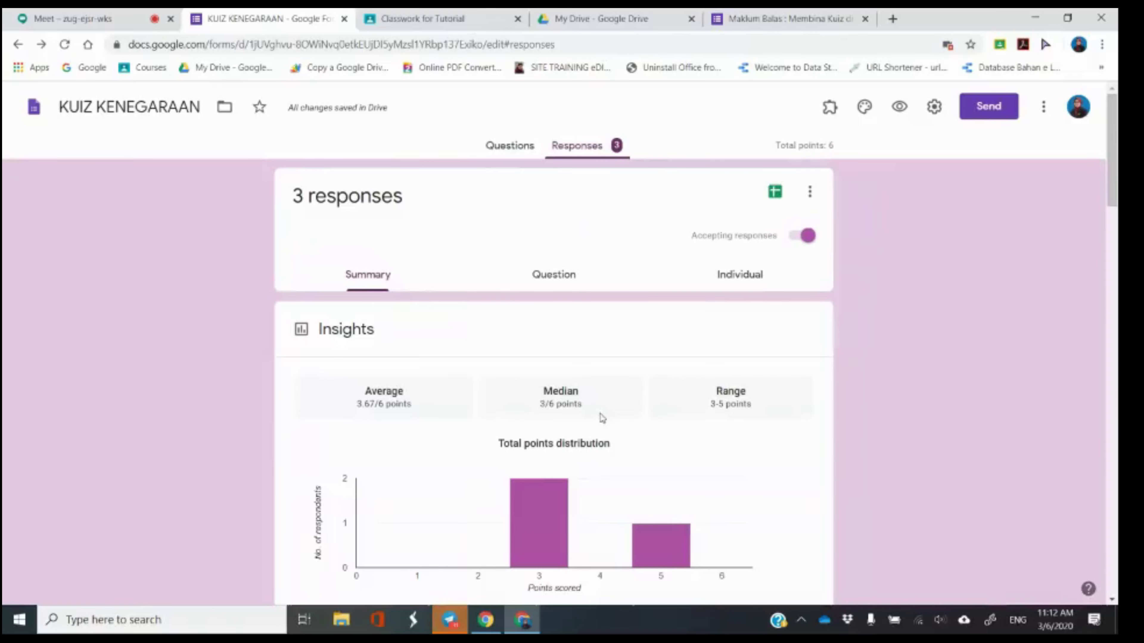
pyautogui.click(450, 13)
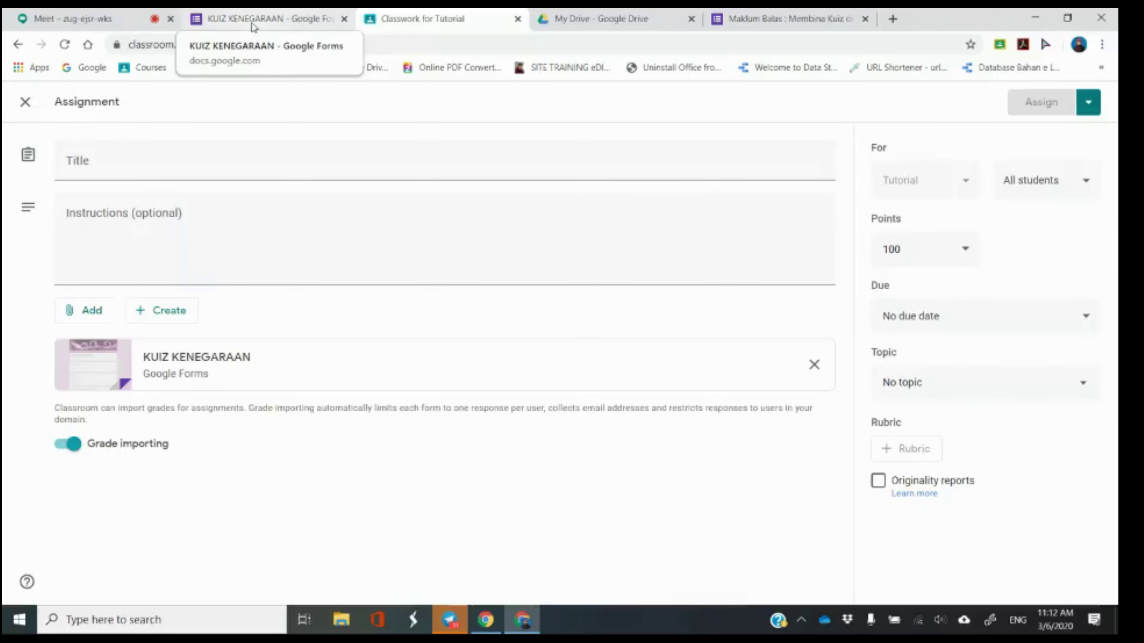
pyautogui.click(279, 11)
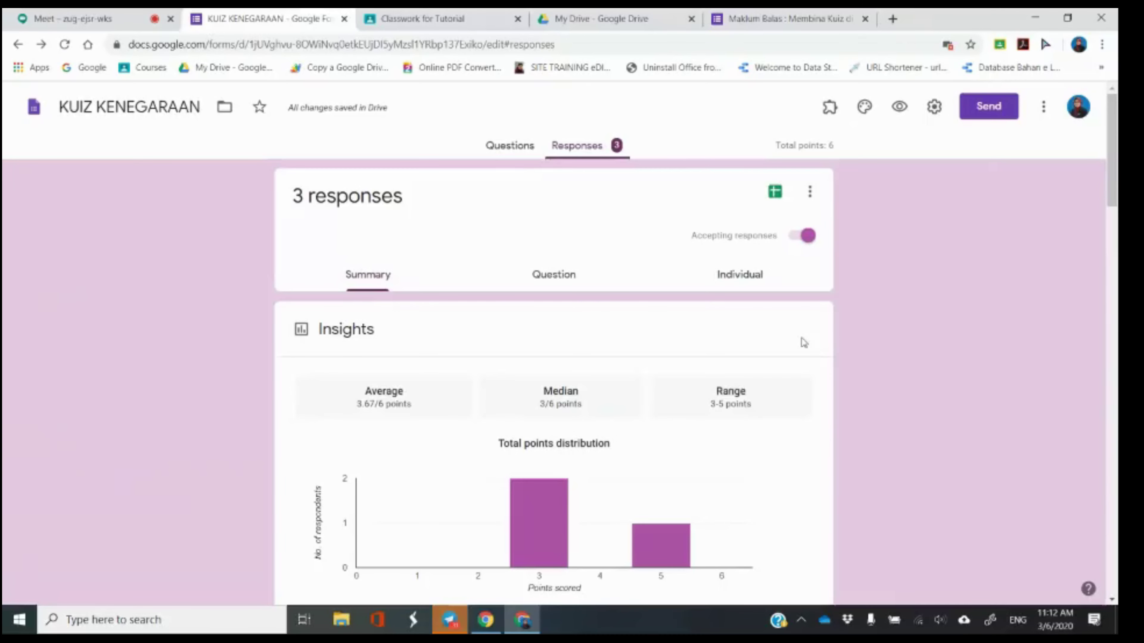
pyautogui.scroll(-7, 804, 343)
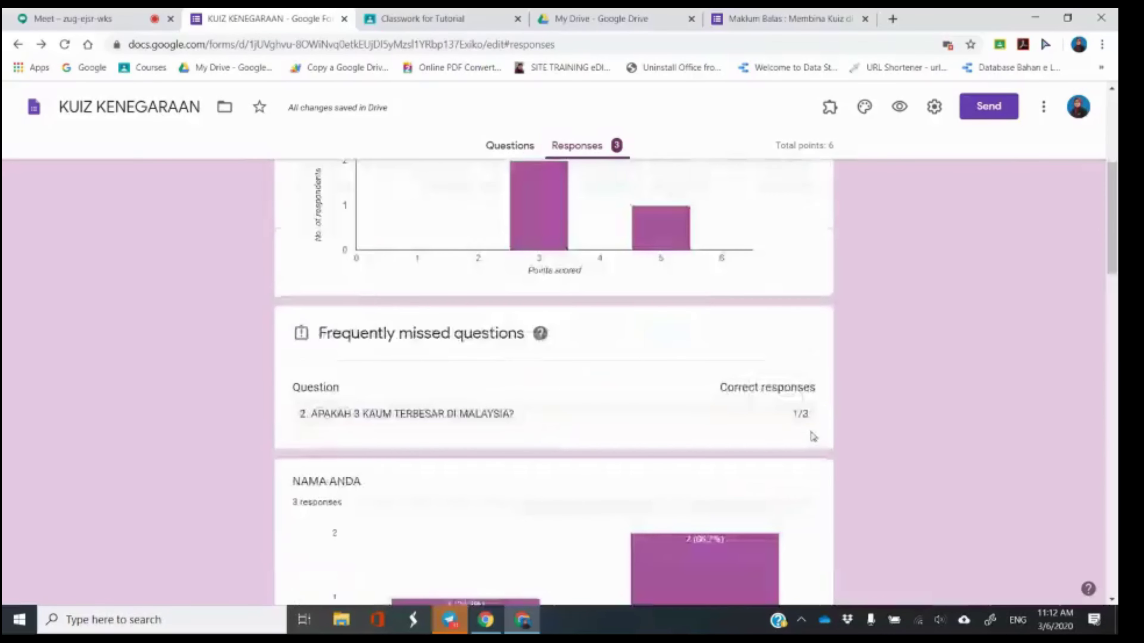
pyautogui.scroll(-3, 813, 436)
pyautogui.scroll(5, 950, 409)
pyautogui.scroll(5, 674, 301)
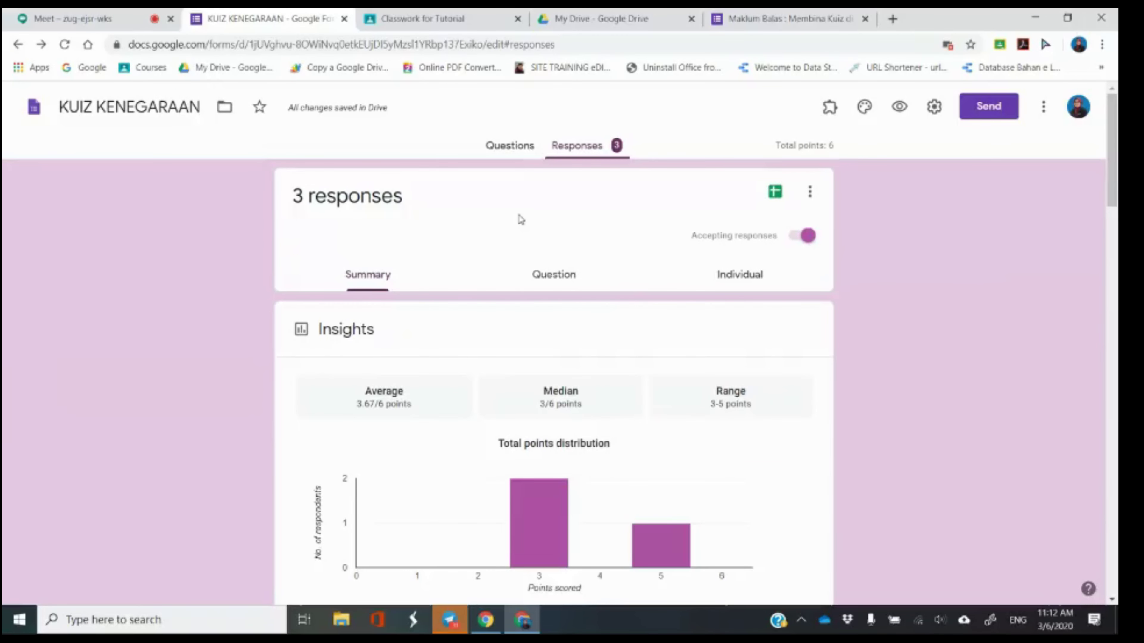
# Scroll through the per-question charts, where all 3 respondents got question 3 right.
pyautogui.scroll(-2, 477, 297)
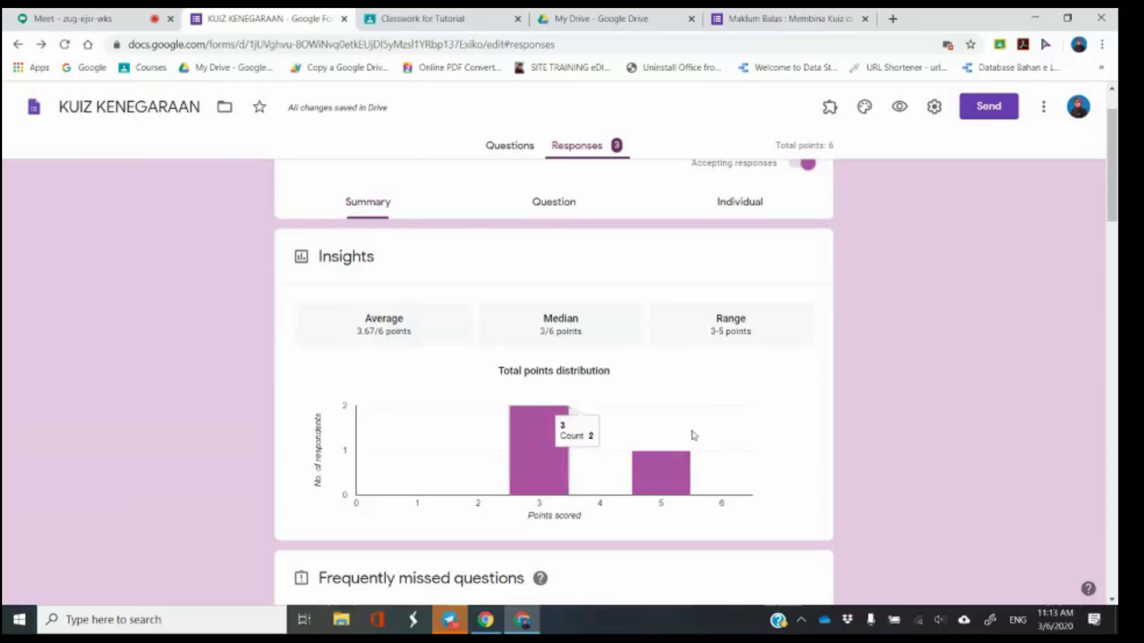
pyautogui.scroll(-4, 696, 435)
pyautogui.scroll(-4, 467, 364)
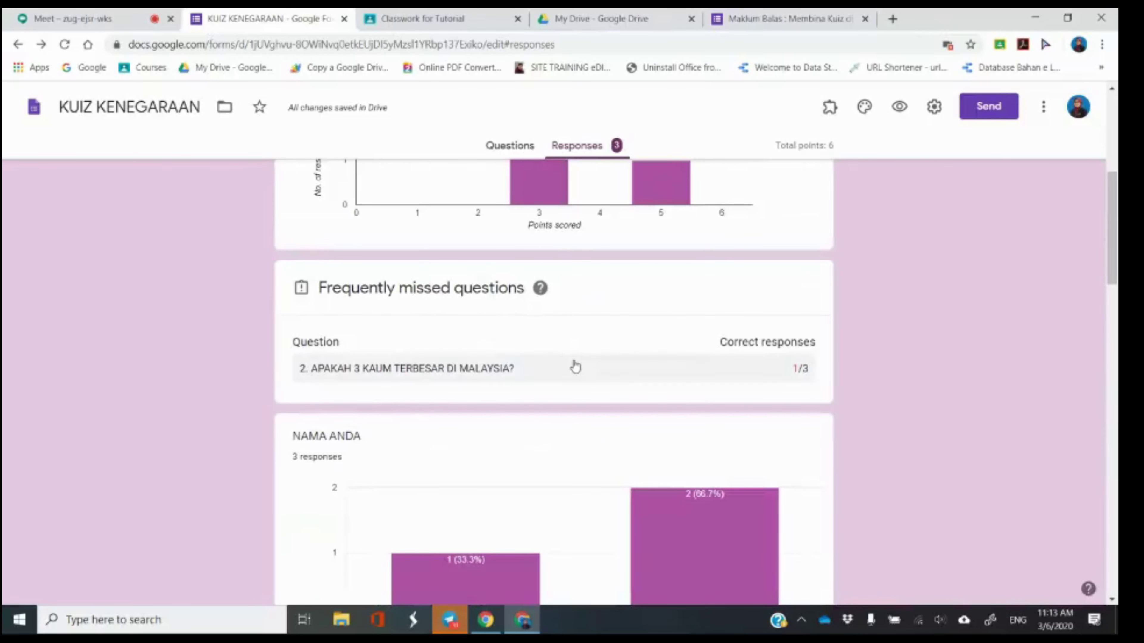
pyautogui.scroll(-4, 858, 378)
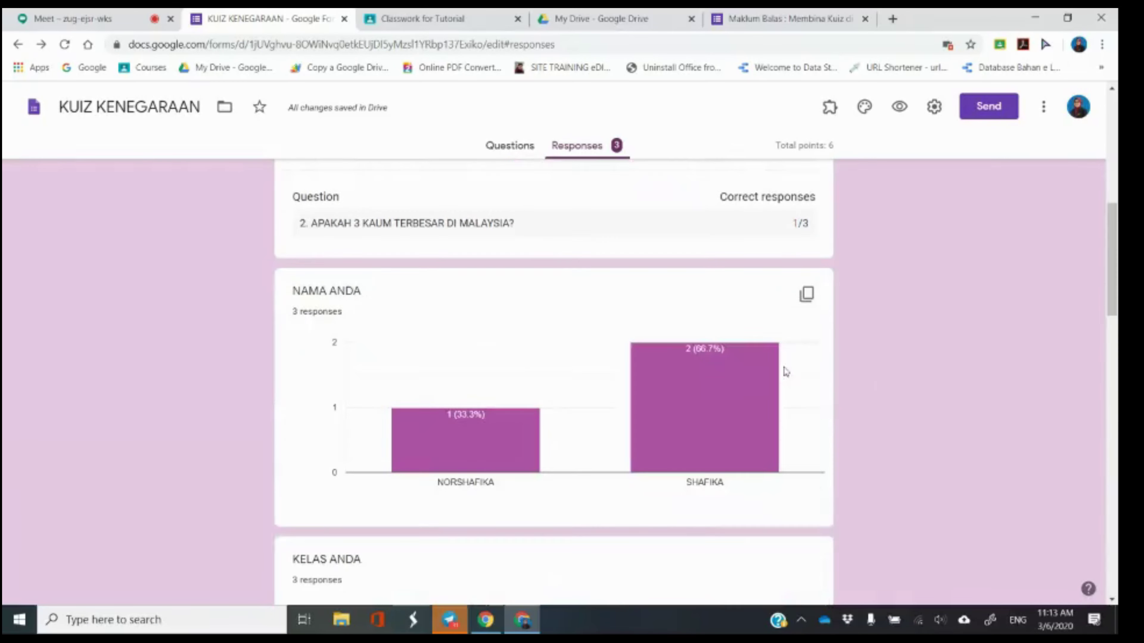
pyautogui.moveTo(494, 445)
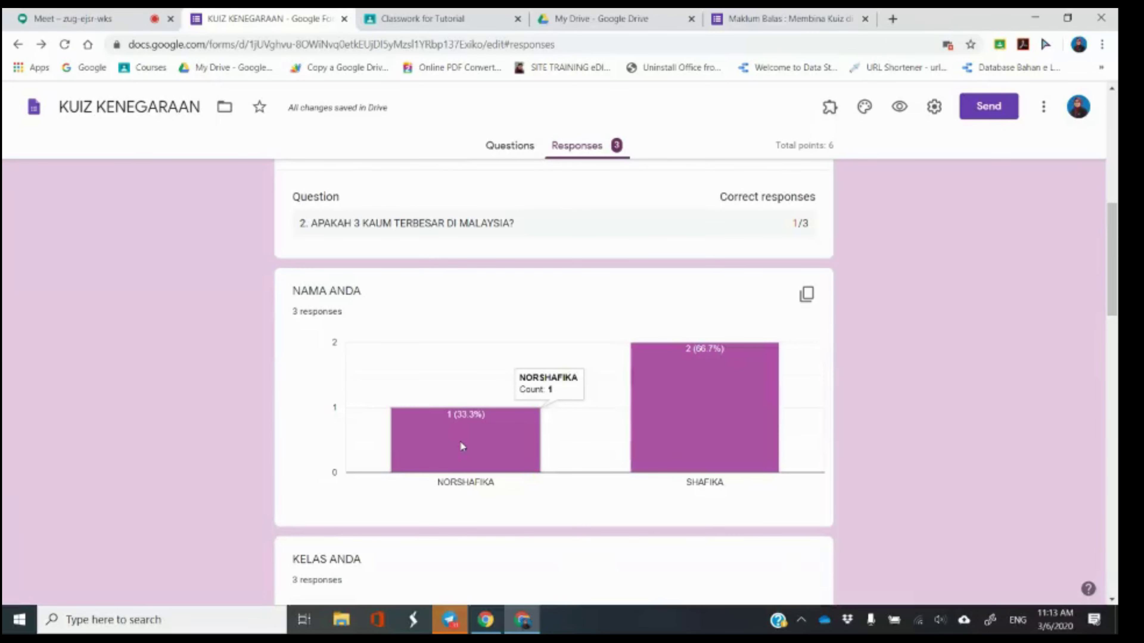
pyautogui.scroll(-2, 666, 455)
pyautogui.moveTo(706, 348)
pyautogui.scroll(-3, 706, 348)
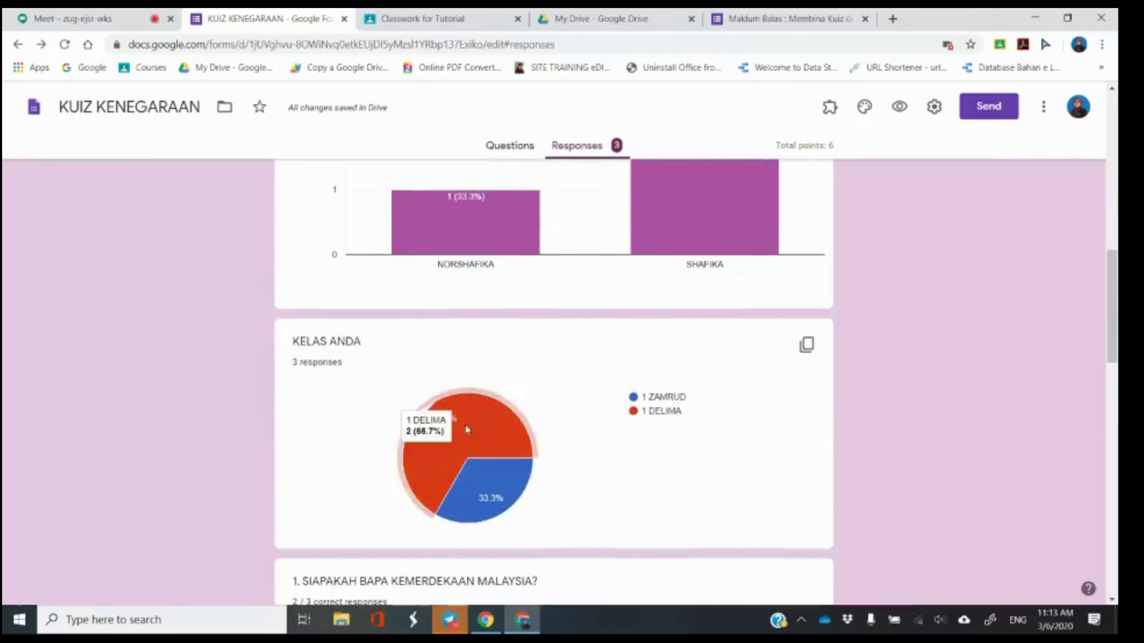
pyautogui.scroll(-3, 754, 540)
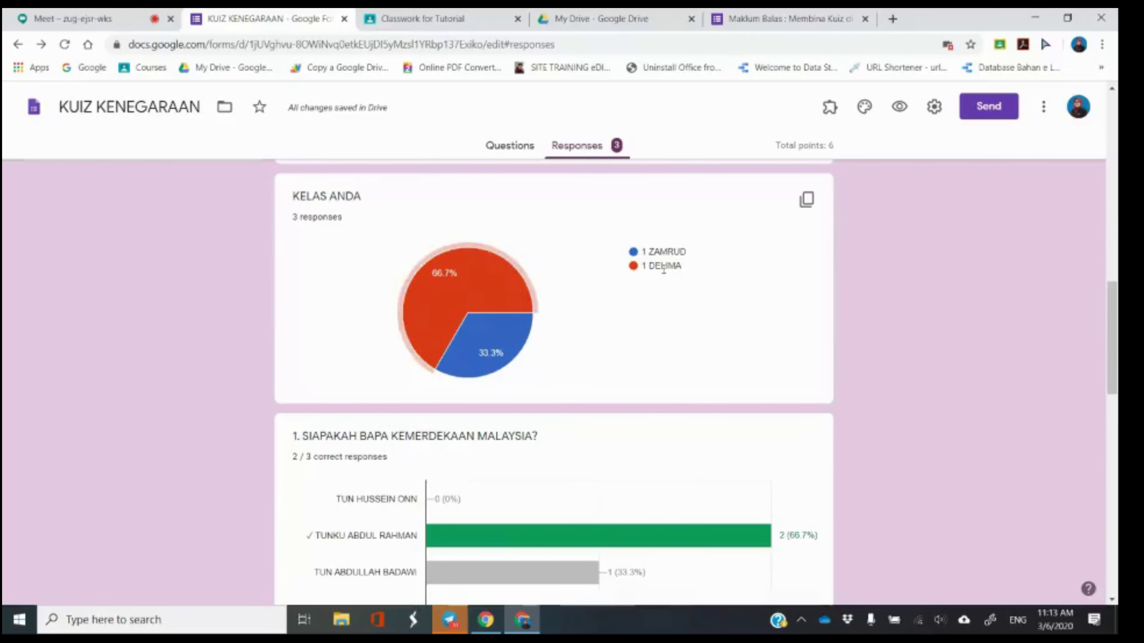
pyautogui.scroll(-4, 664, 269)
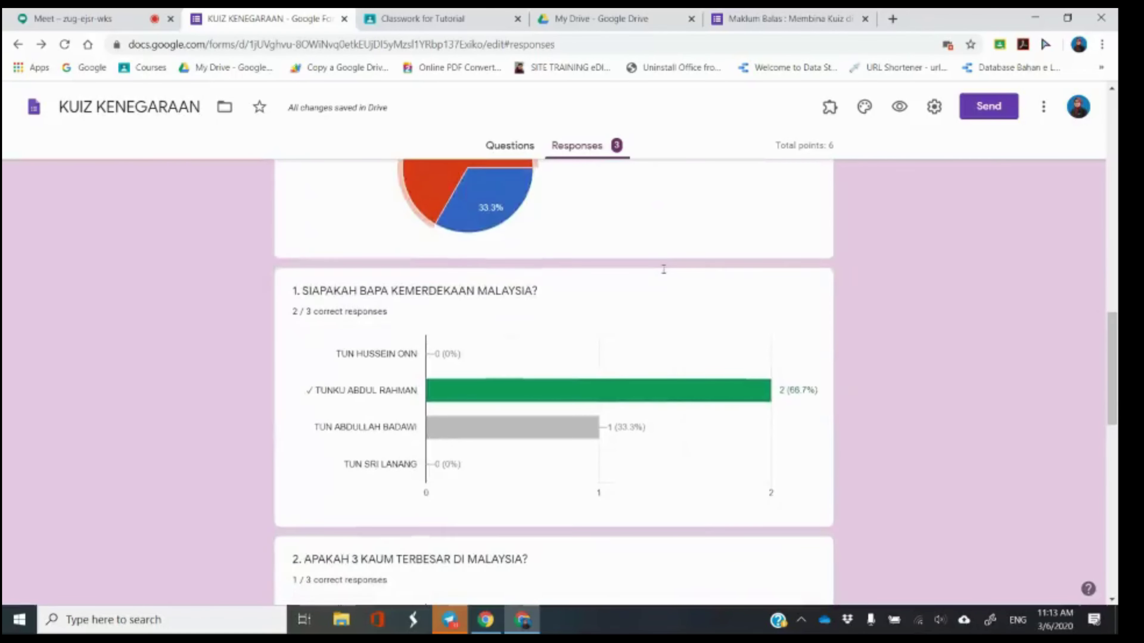
pyautogui.scroll(-8, 795, 348)
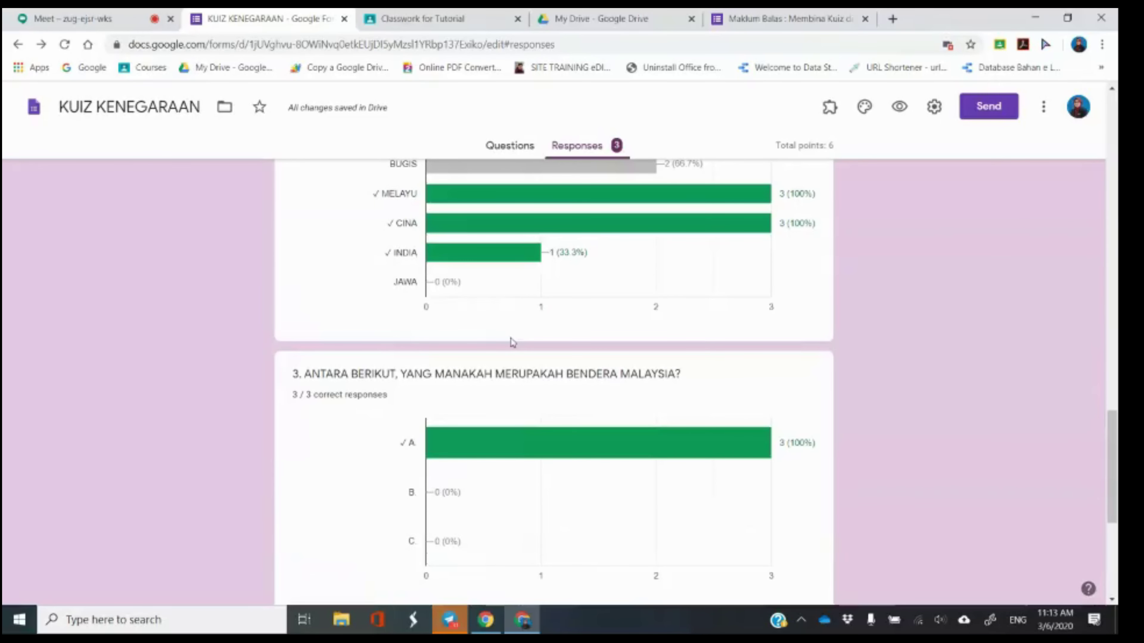
# Switch to the Question view of responses and scroll through each question's answers.
pyautogui.scroll(10, 513, 343)
pyautogui.click(559, 275)
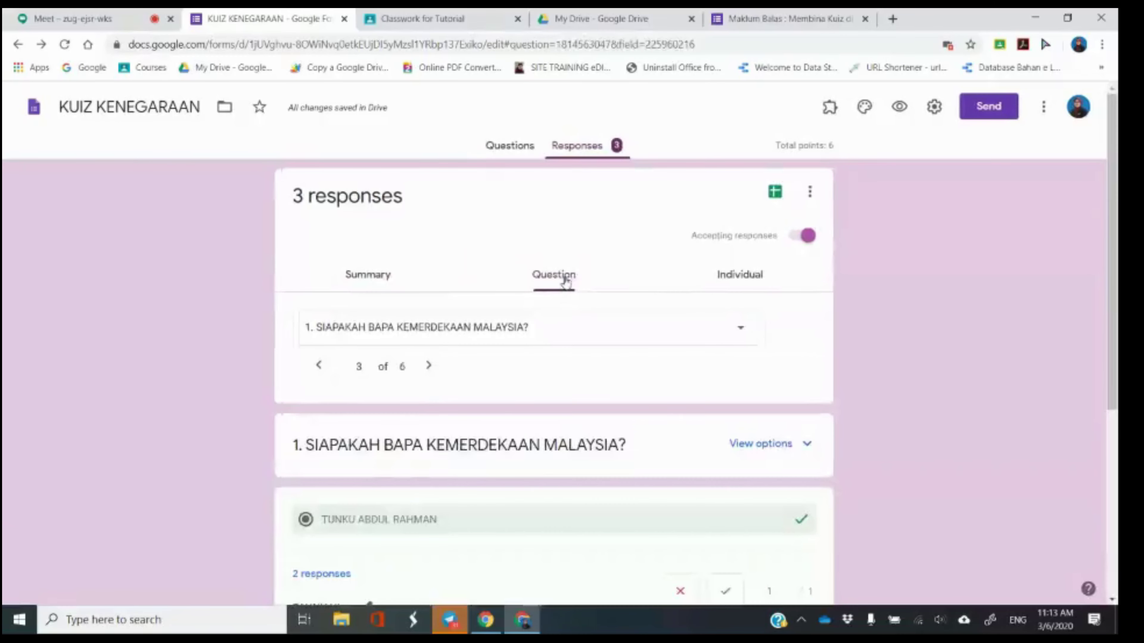
pyautogui.scroll(-3, 646, 465)
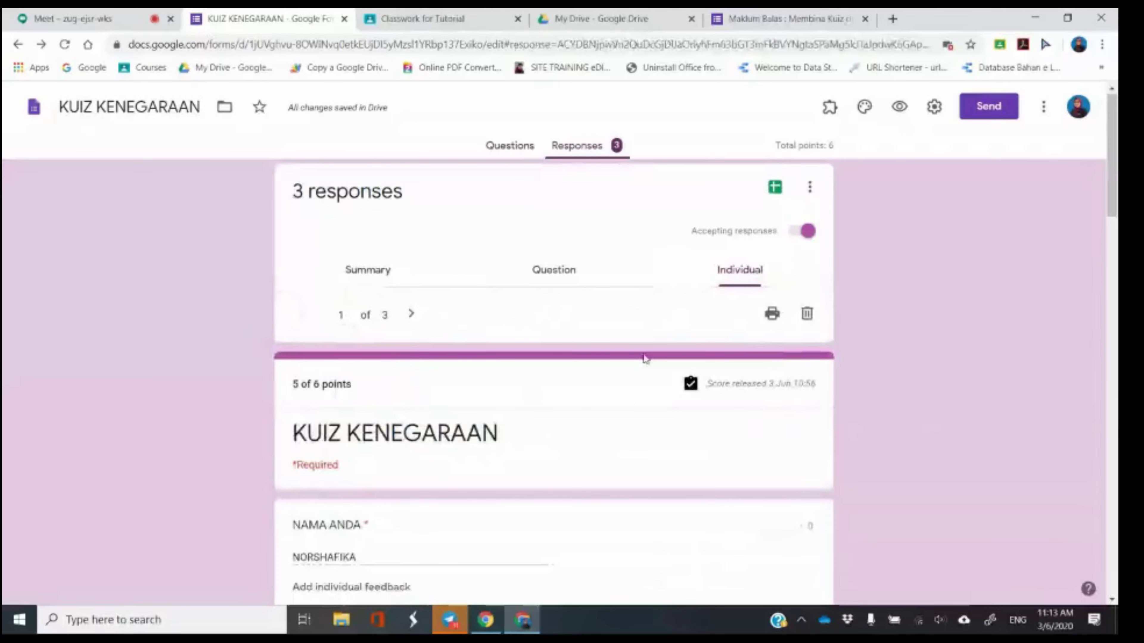
pyautogui.scroll(-3, 645, 358)
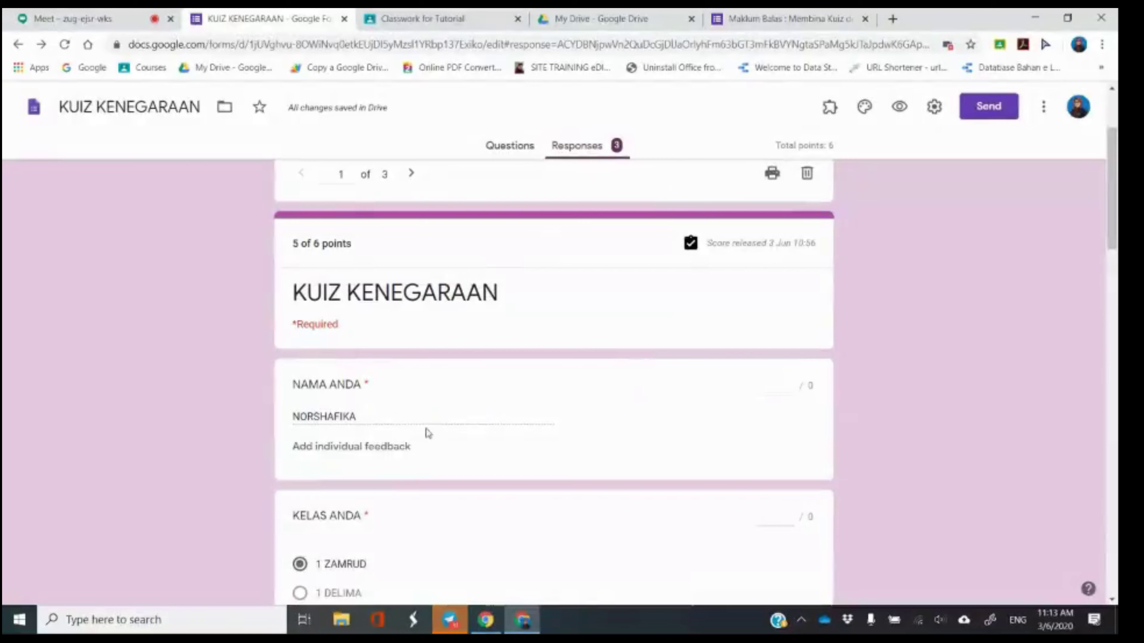
pyautogui.scroll(-10, 429, 433)
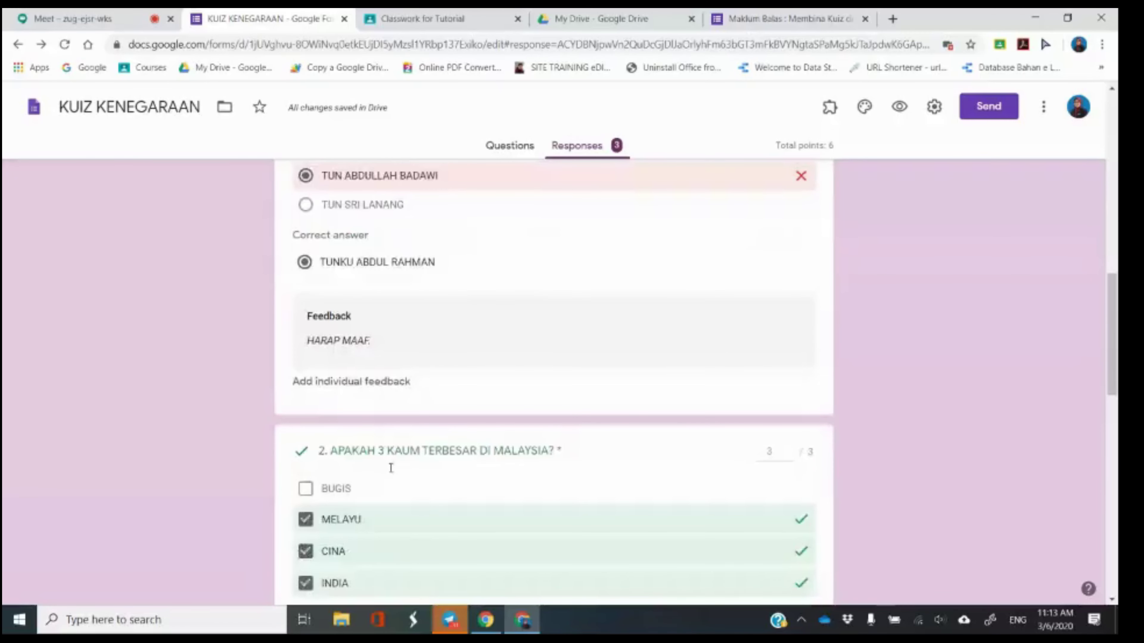
pyautogui.scroll(10, 391, 468)
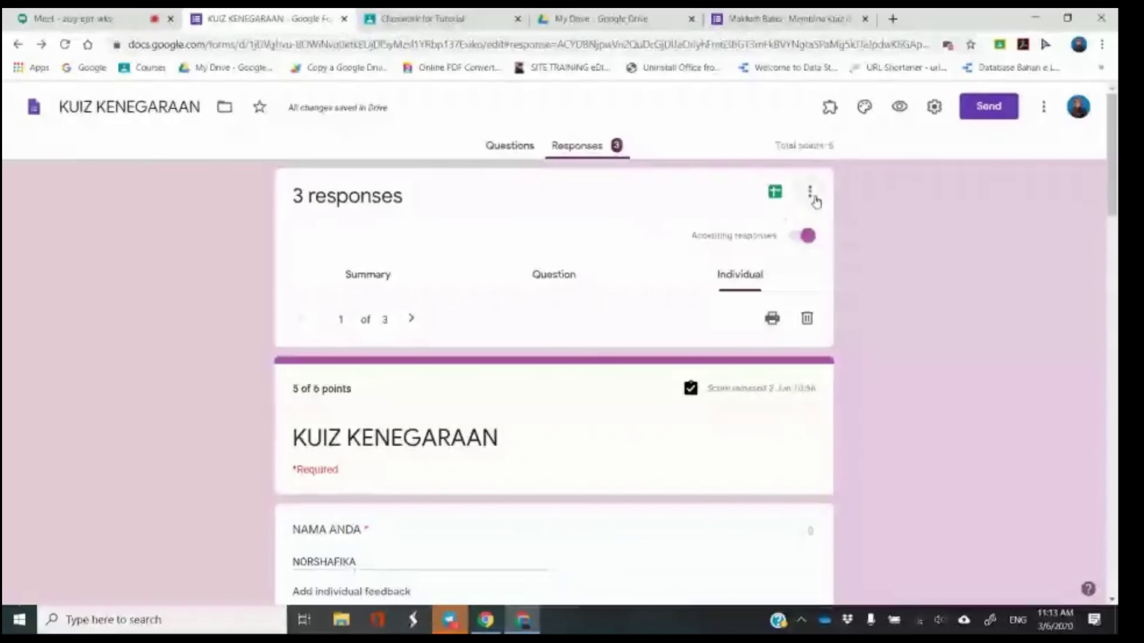
# Create a new linked spreadsheet, KUIZ KENEGARAAN (Responses), for the quiz responses.
pyautogui.click(776, 193)
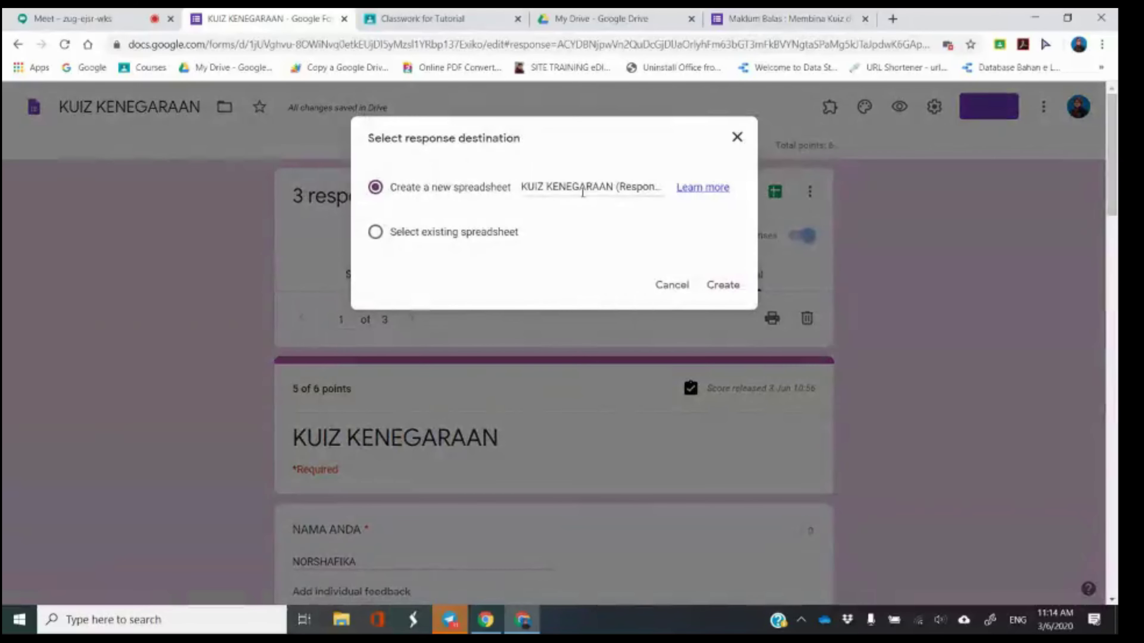
pyautogui.click(723, 286)
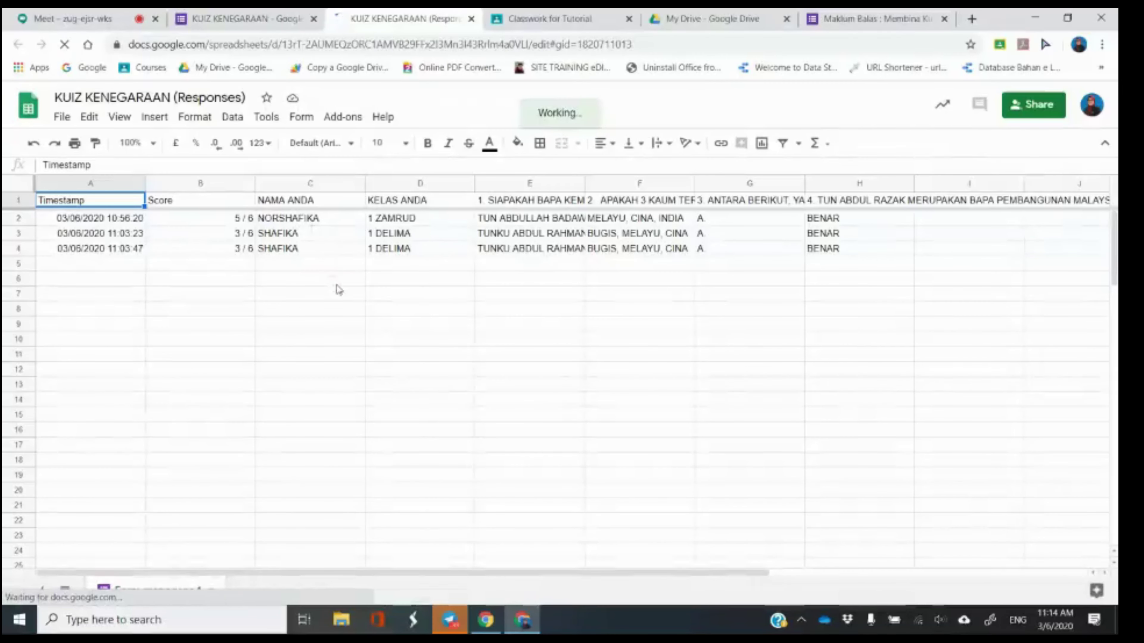
pyautogui.click(280, 18)
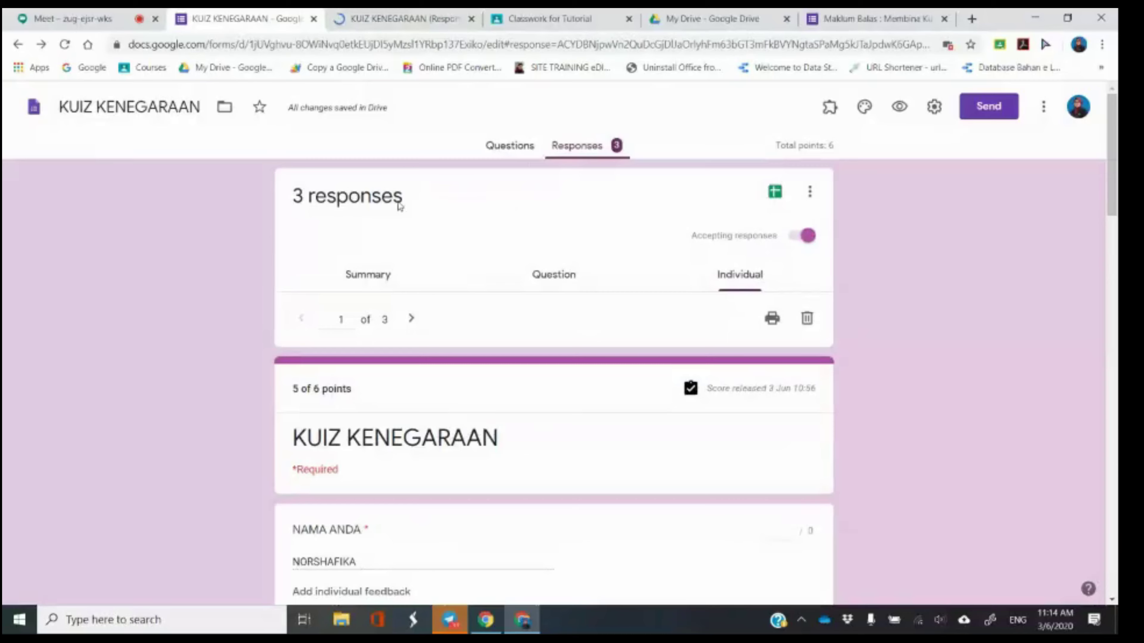
pyautogui.click(390, 11)
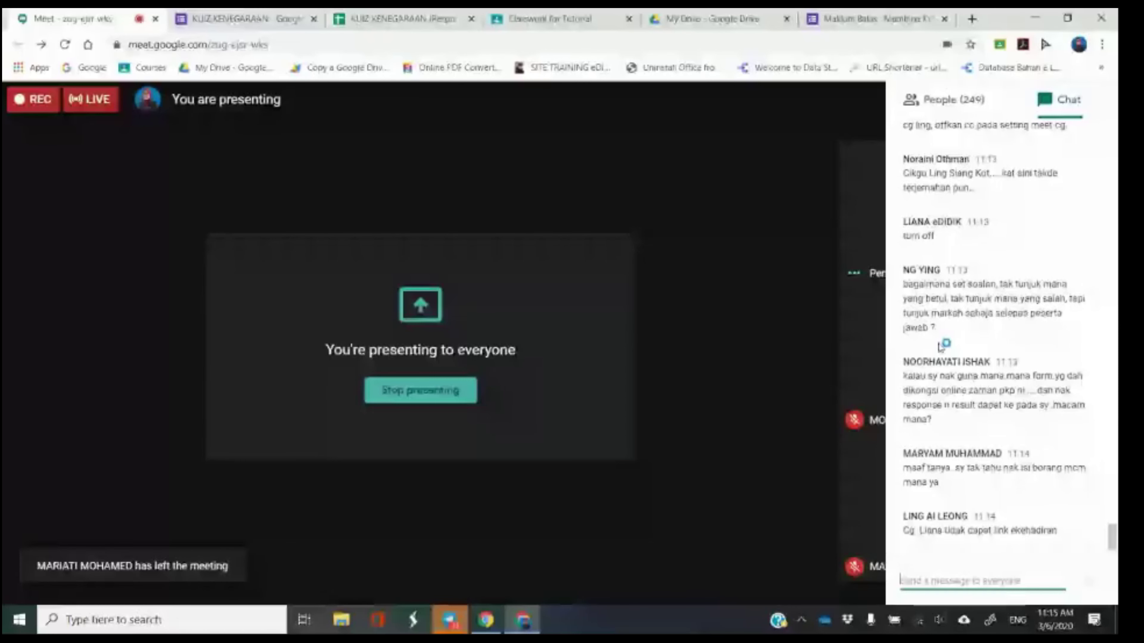
pyautogui.click(253, 19)
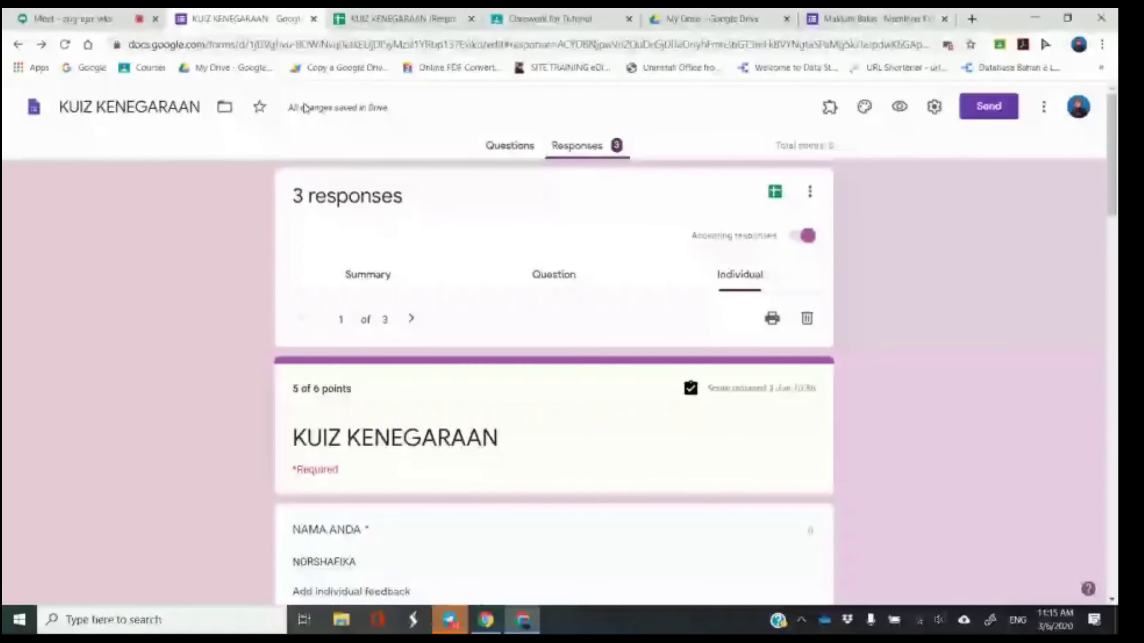
# Copy the quiz's shortened link from the Send form dialog with Shorten URL ticked.
pyautogui.click(509, 146)
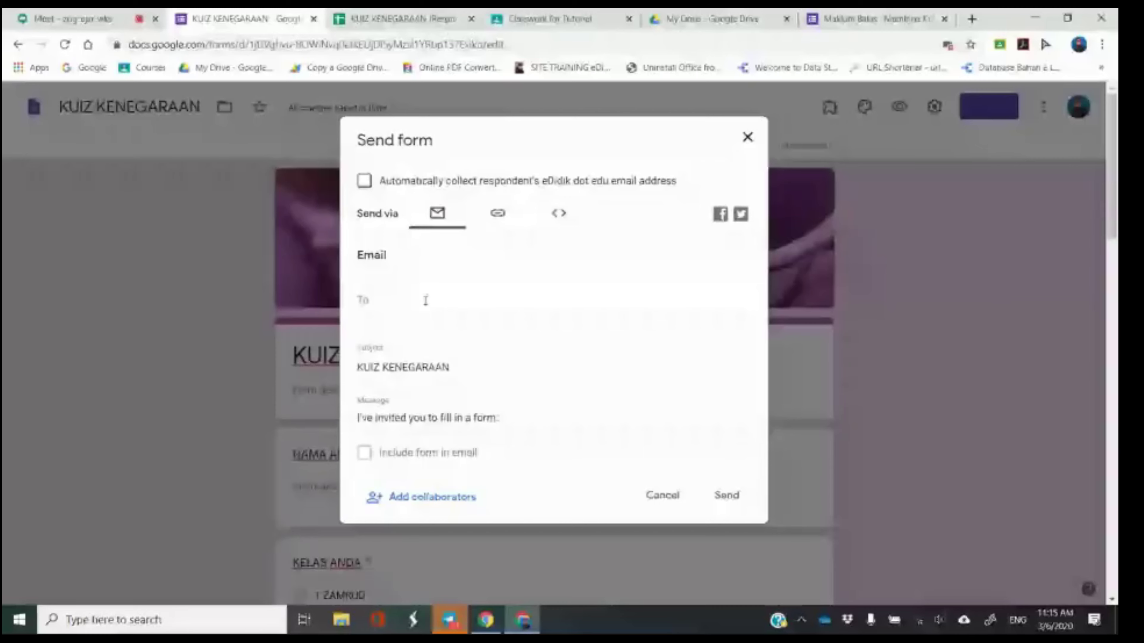
pyautogui.click(497, 215)
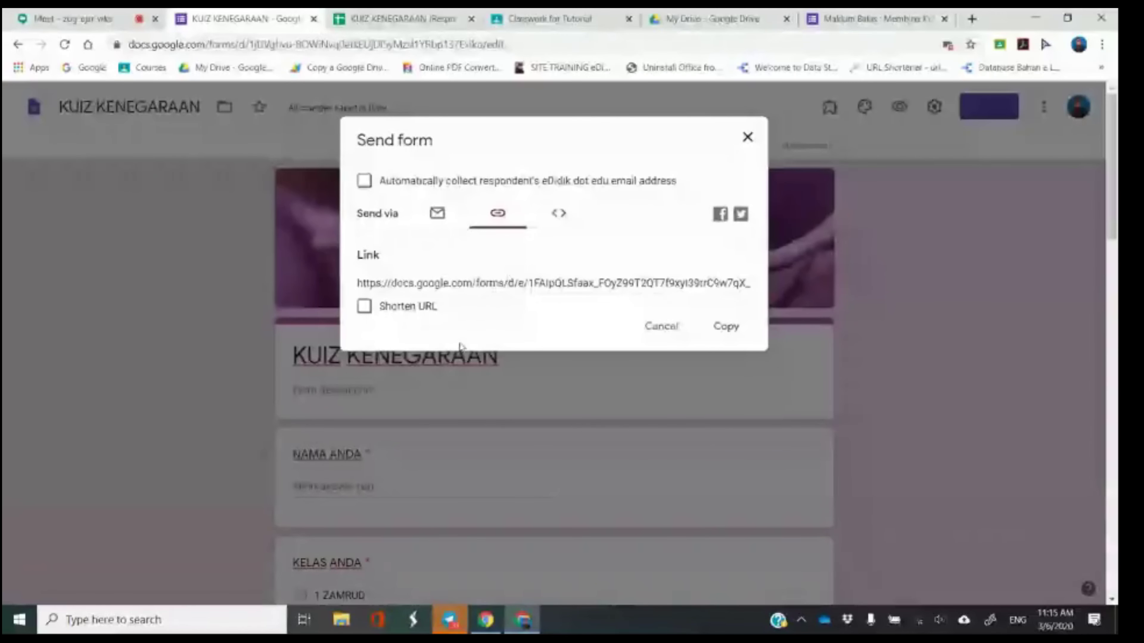
pyautogui.click(365, 308)
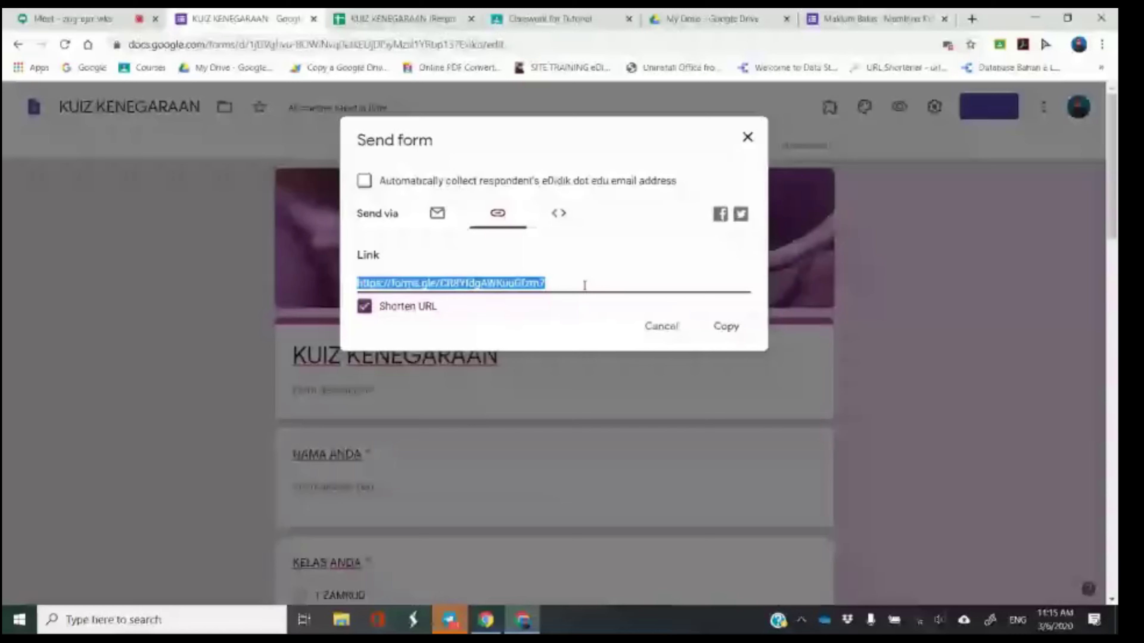
pyautogui.click(725, 327)
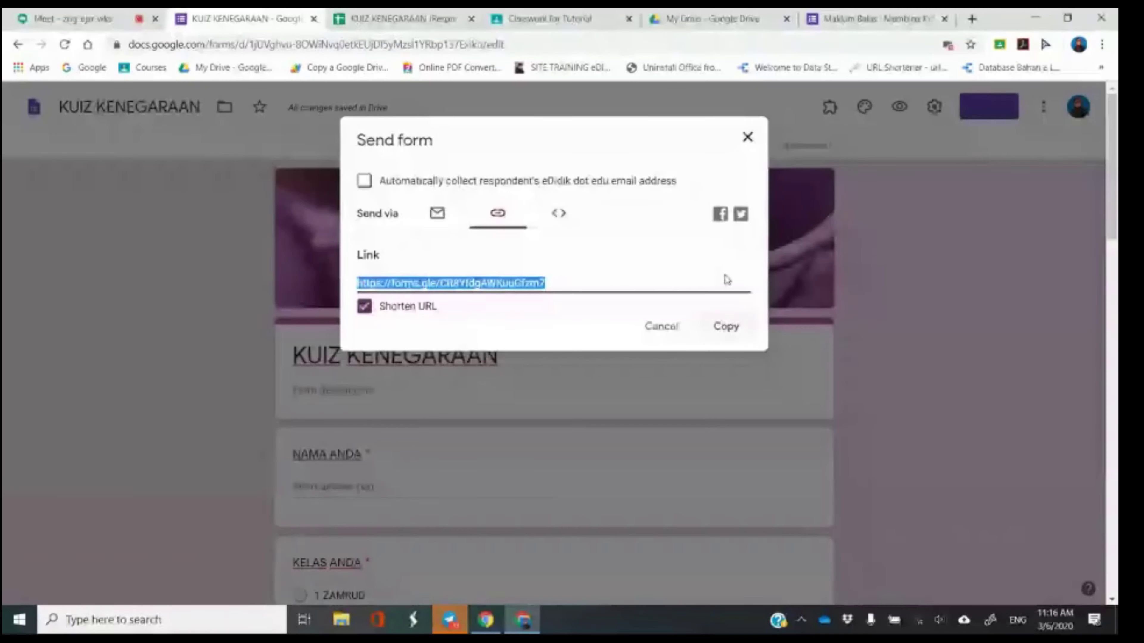
pyautogui.click(747, 137)
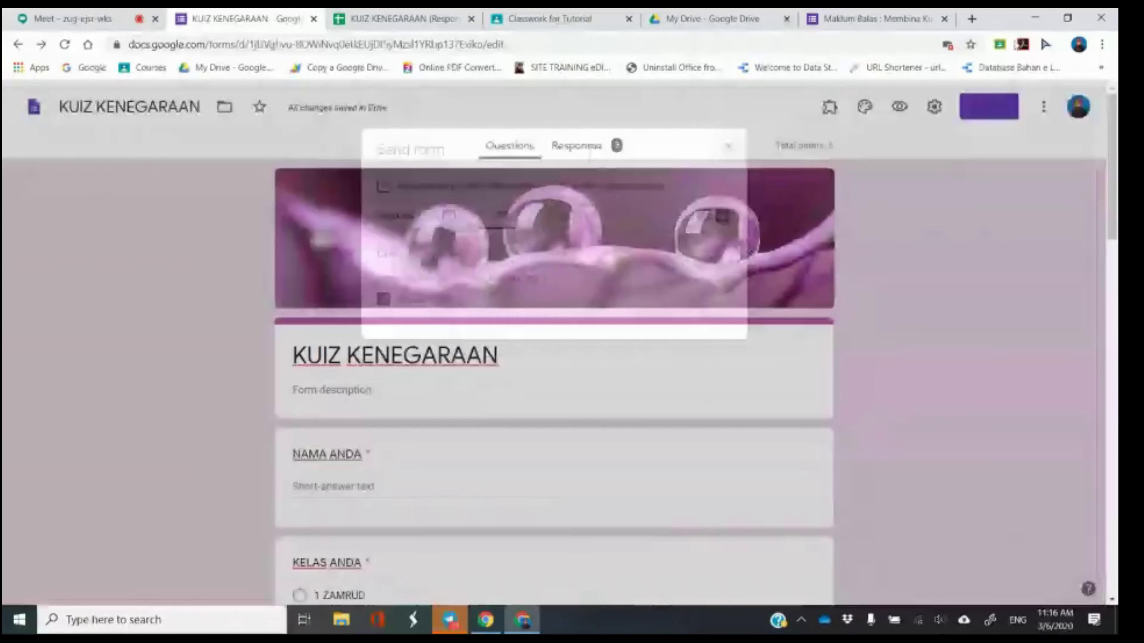
# Load the copied forms.gle link in a new tab to show the live quiz.
pyautogui.click(971, 18)
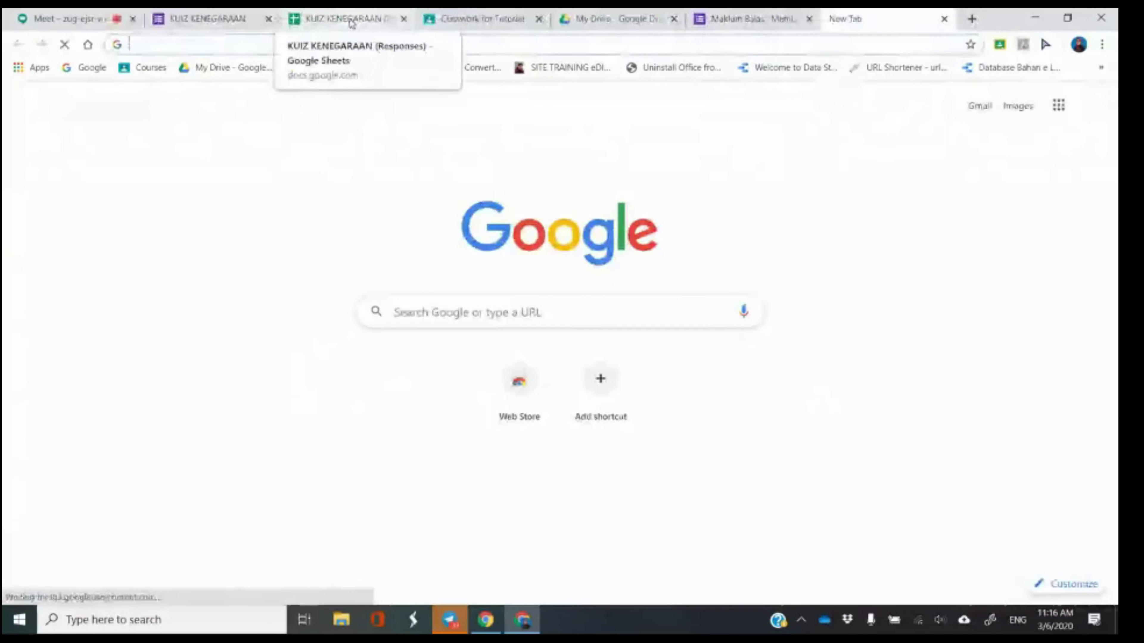
pyautogui.hotkey('ctrl', 'v')
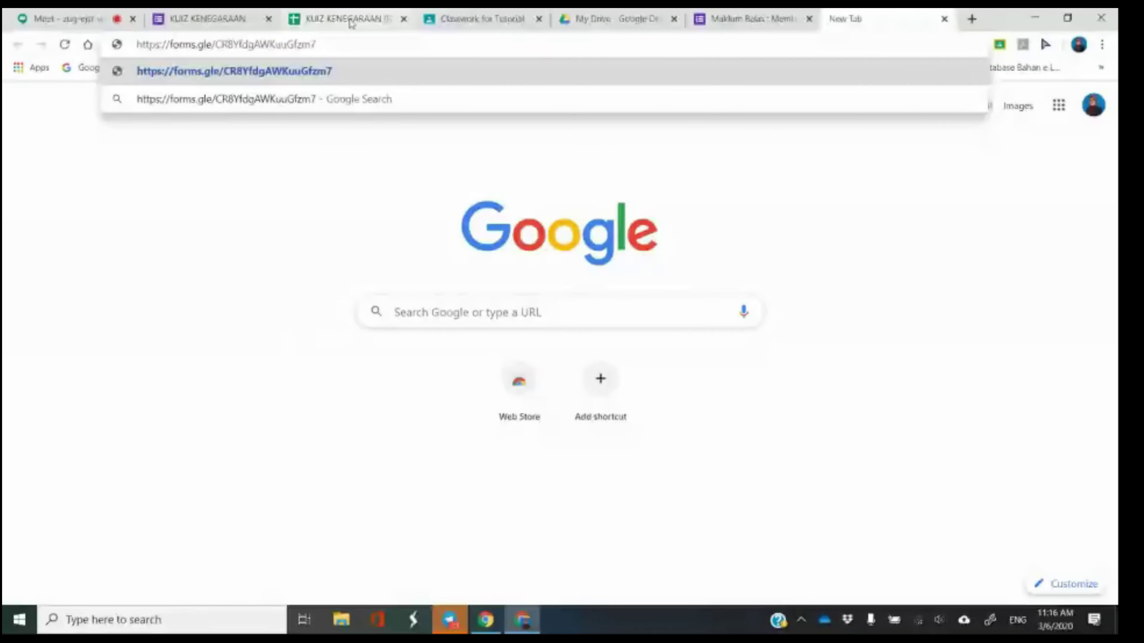
pyautogui.press('Return')
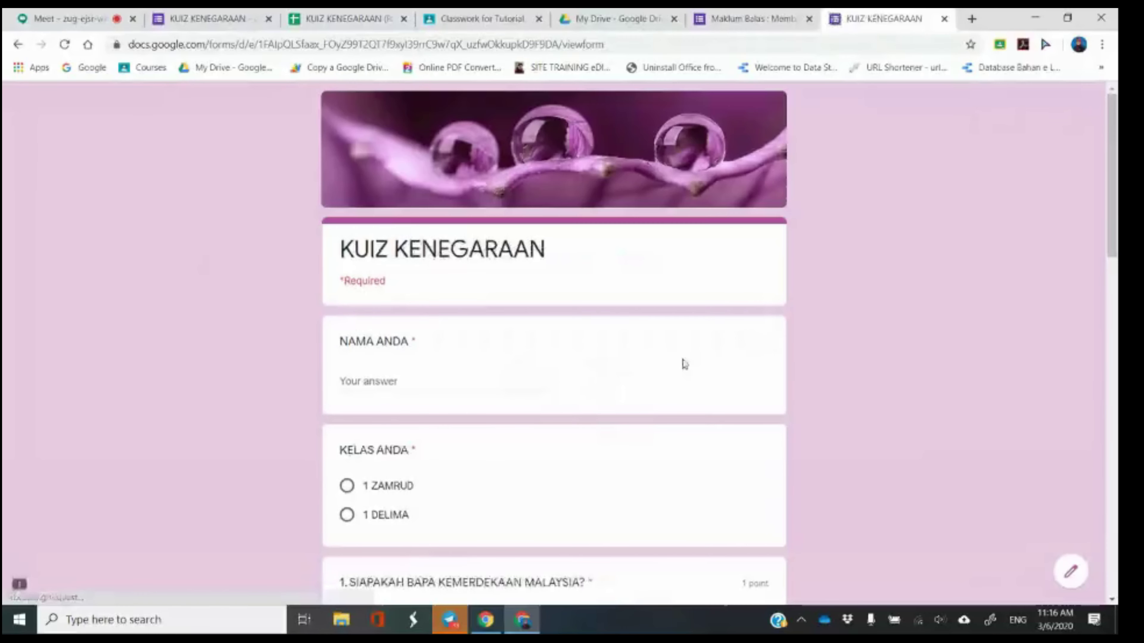
pyautogui.scroll(-3, 545, 255)
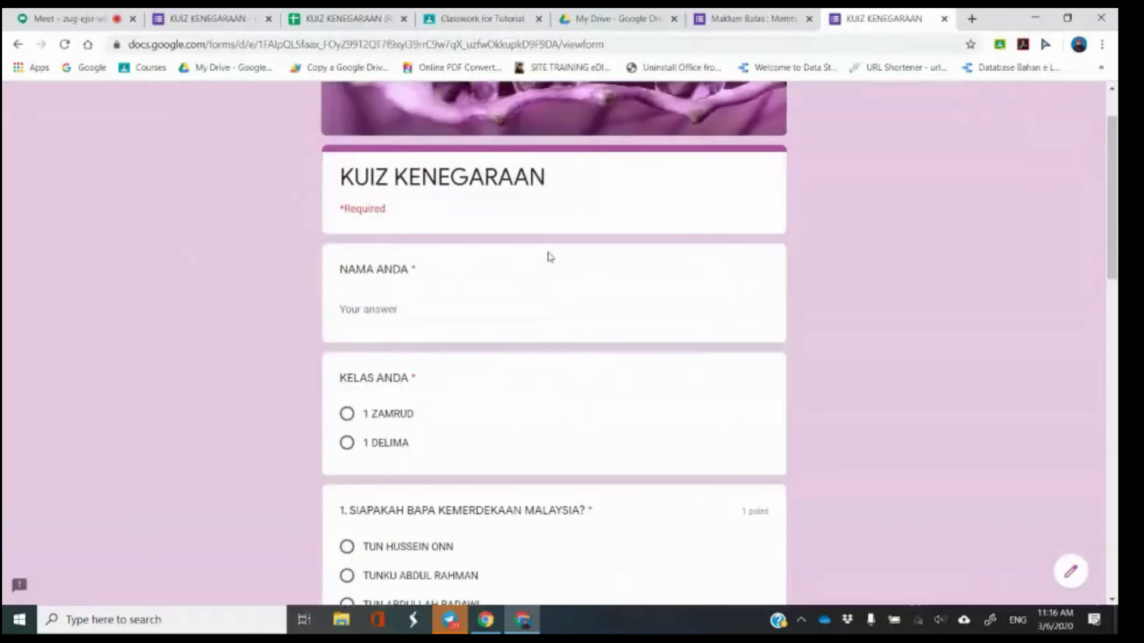
pyautogui.scroll(-3, 544, 268)
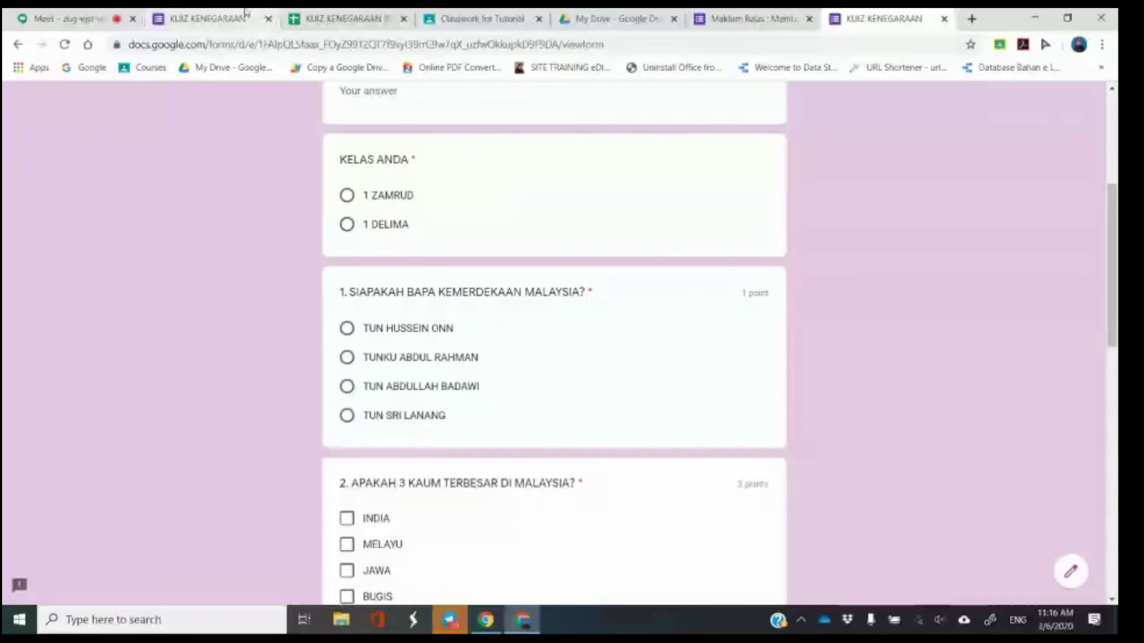
# Compare the editor with the live quiz page, scrolling through it, then return to Meet.
pyautogui.moveTo(821, 11); pyautogui.dragTo(296, 37)
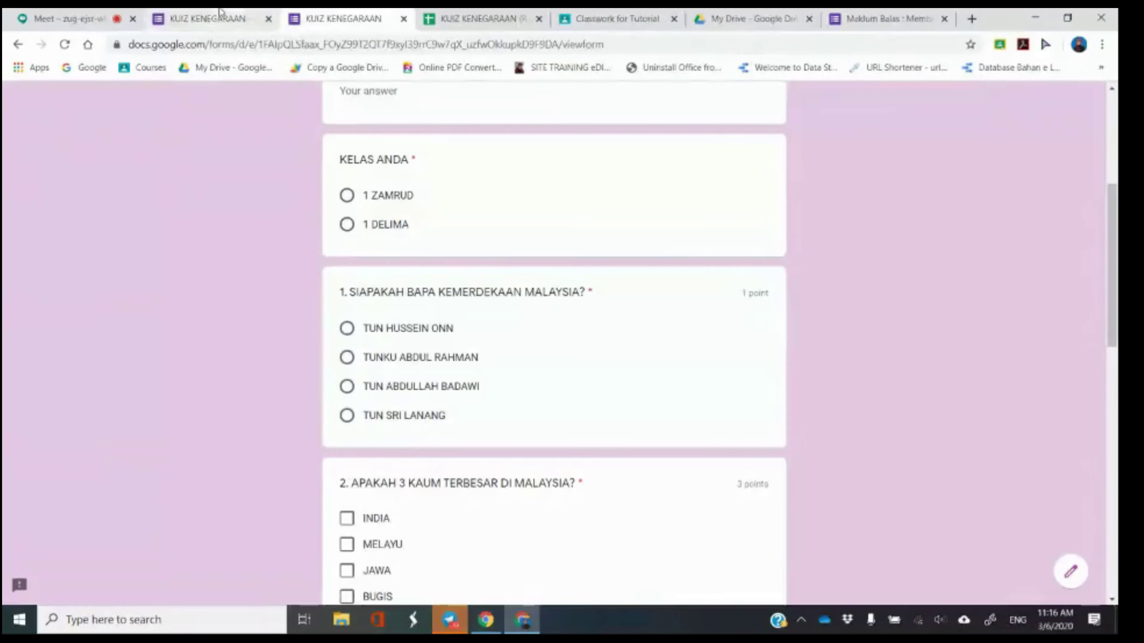
pyautogui.click(227, 17)
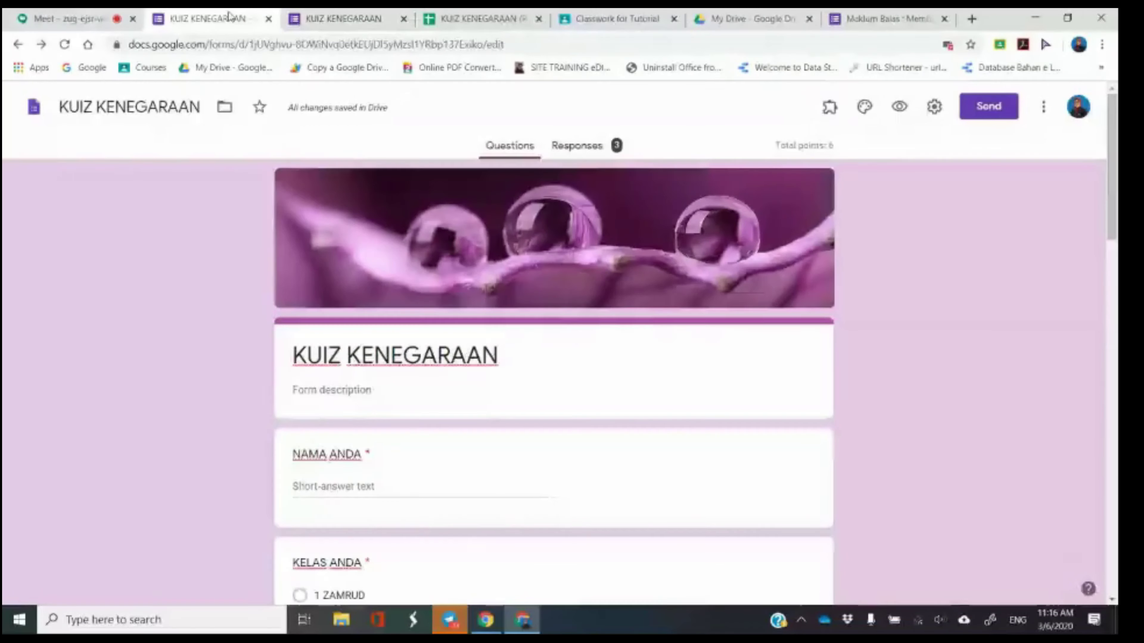
pyautogui.scroll(-2, 365, 248)
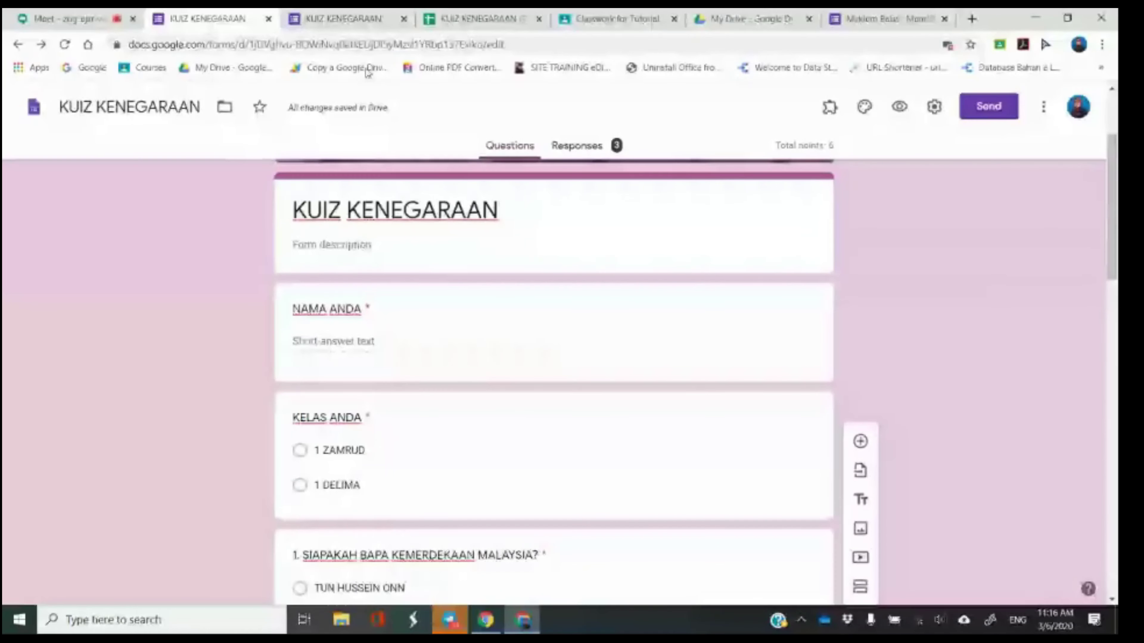
pyautogui.click(343, 18)
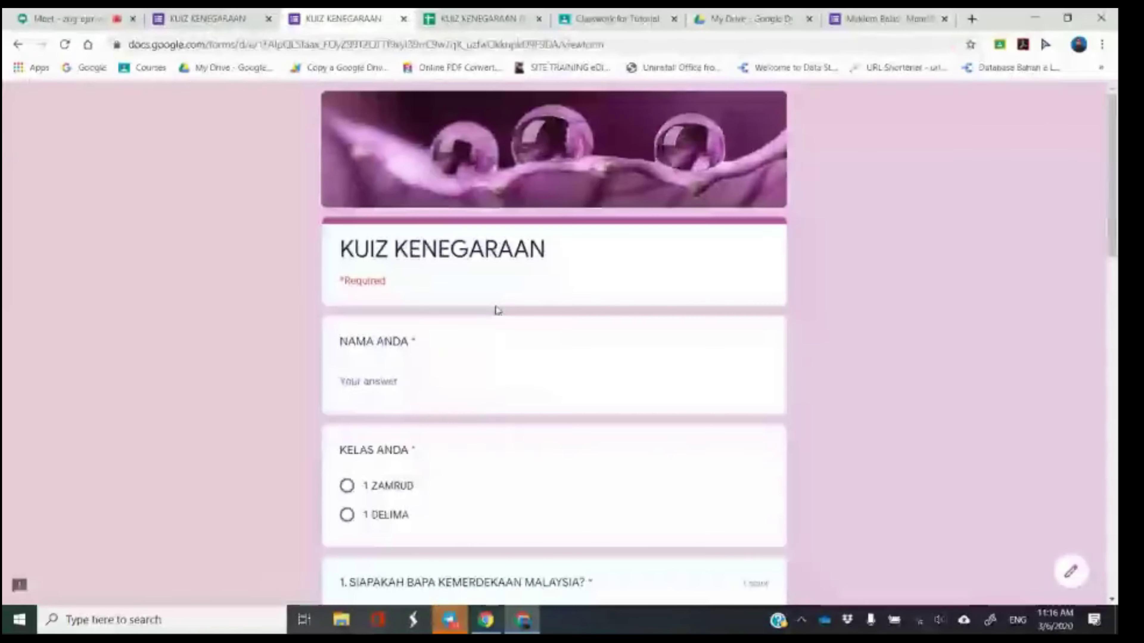
pyautogui.scroll(-1, 501, 316)
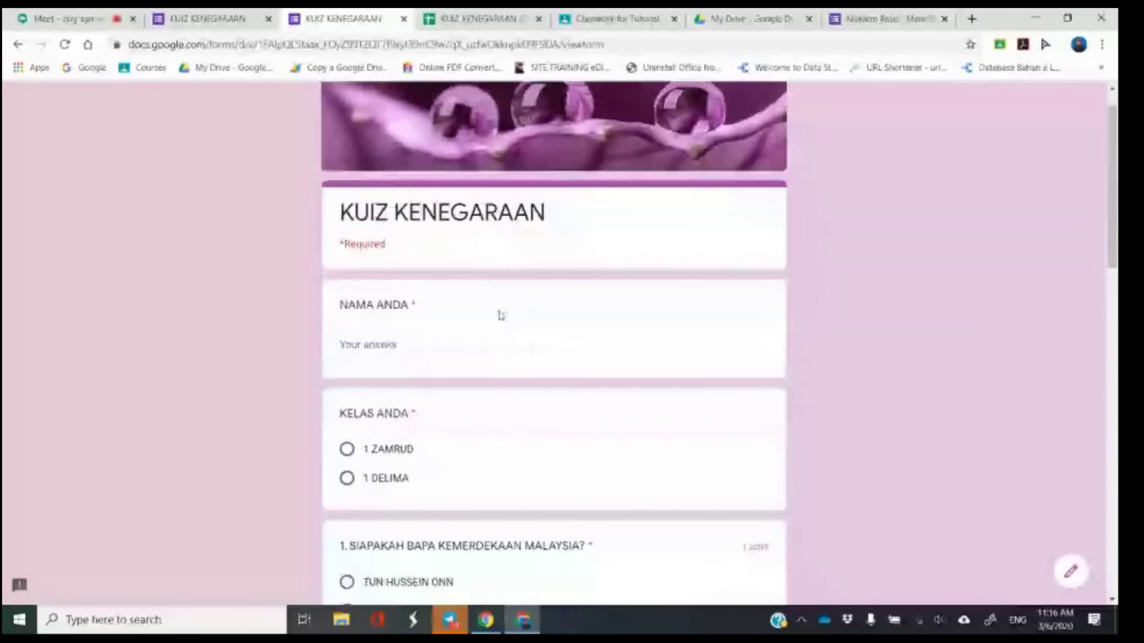
pyautogui.scroll(-6, 502, 315)
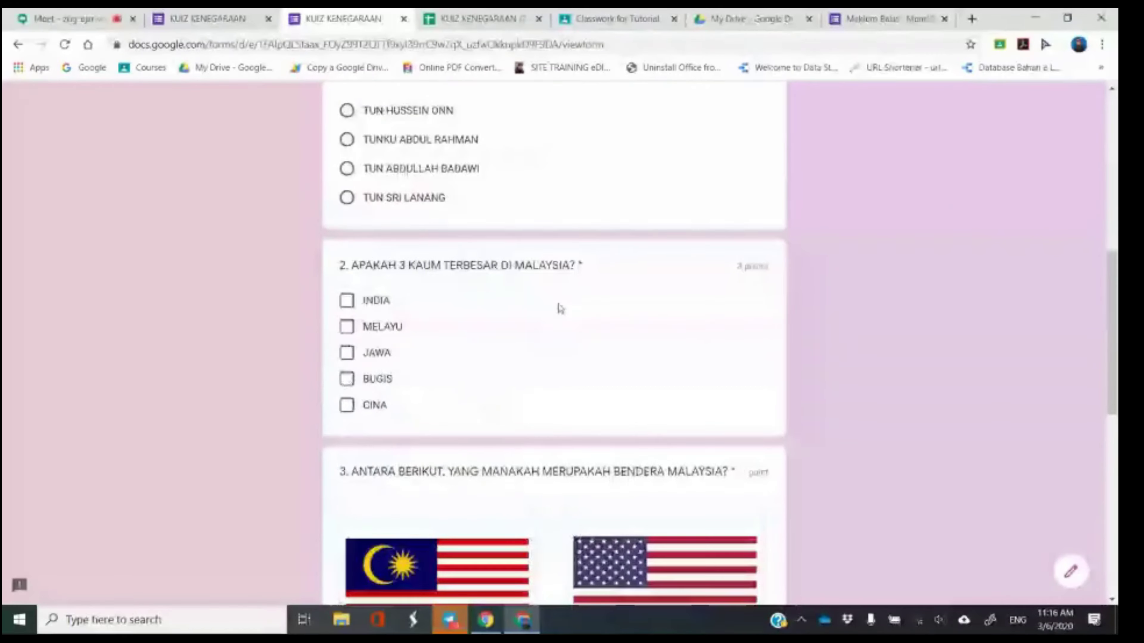
pyautogui.scroll(-6, 556, 307)
pyautogui.click(94, 13)
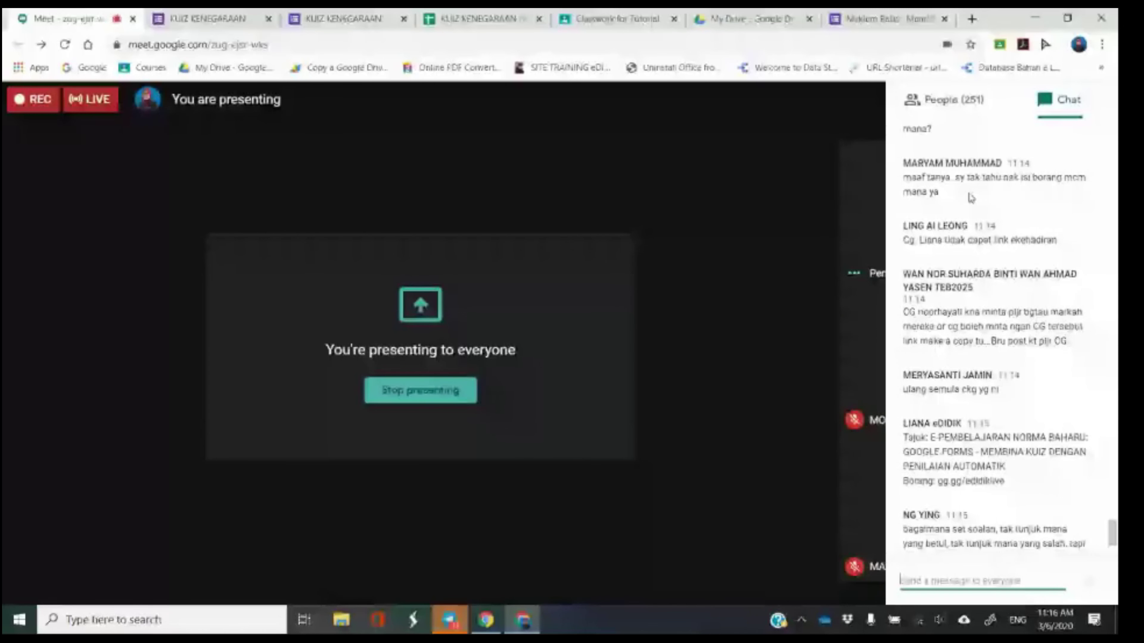
# Scroll through the Meet chat questions, then go back to the KUIZ KENEGARAAN editor.
pyautogui.scroll(-4, 1035, 271)
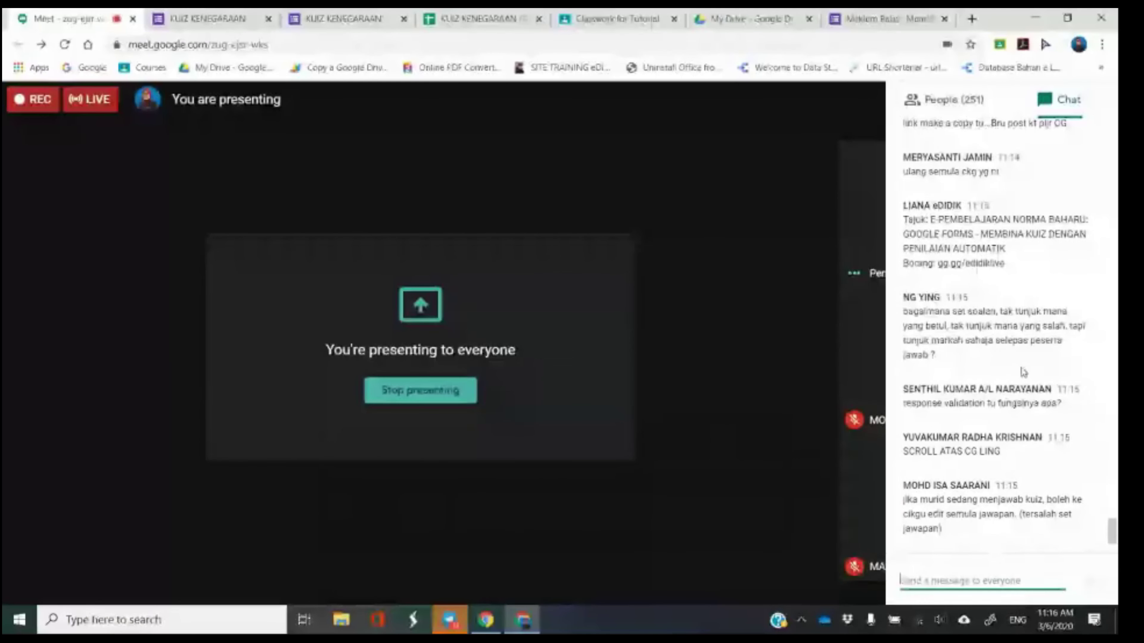
pyautogui.scroll(5, 1022, 368)
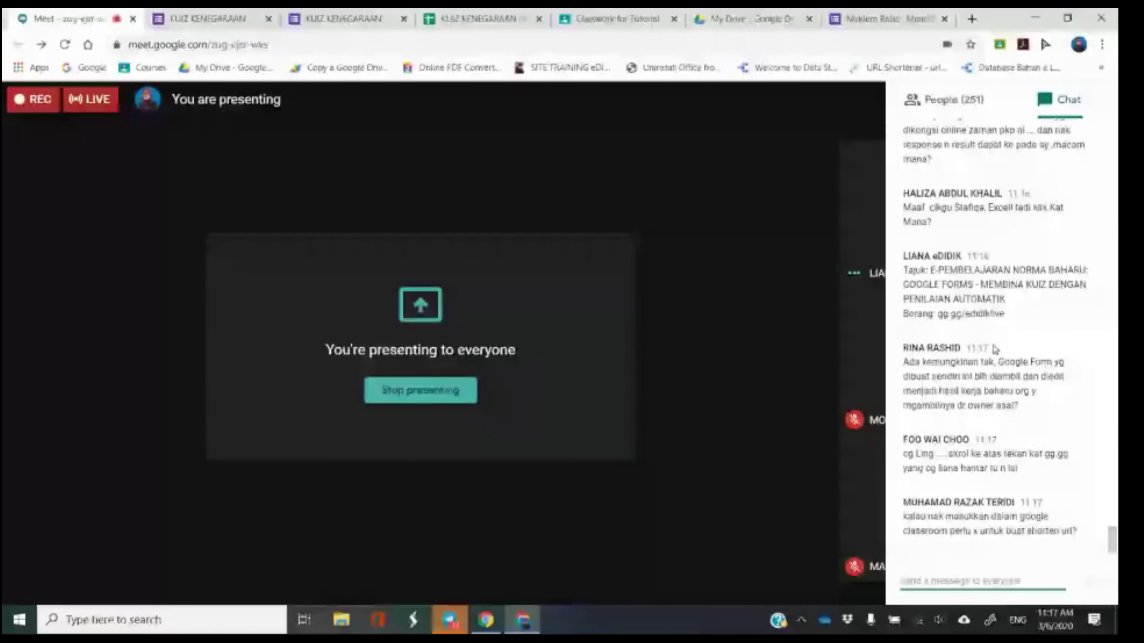
pyautogui.click(212, 19)
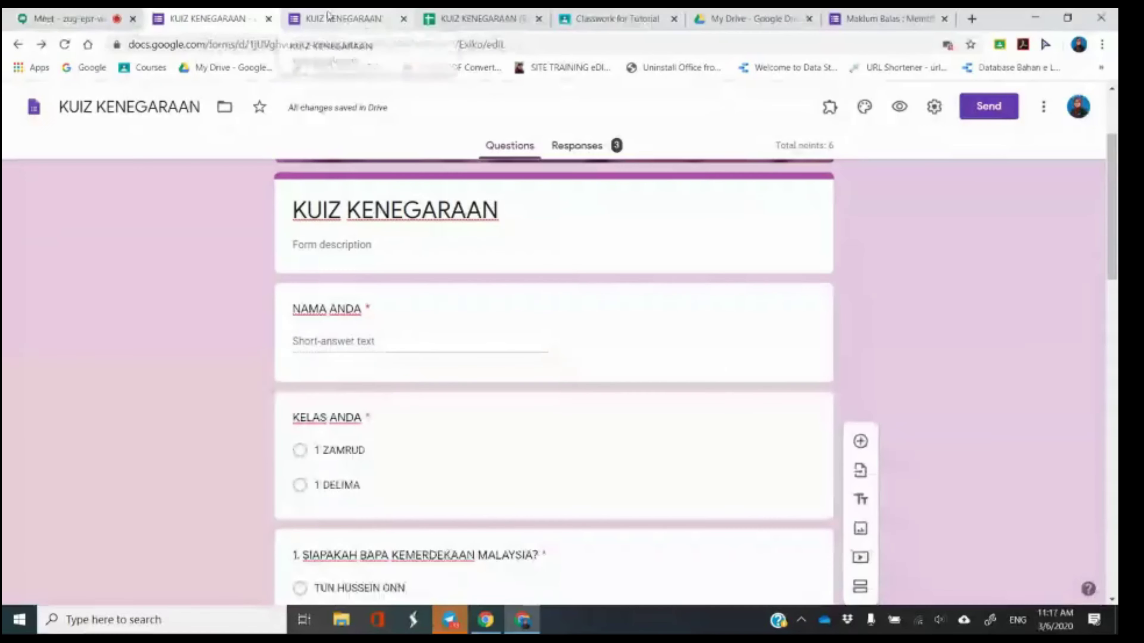
# Open the linked KUIZ KENEGARAAN (Responses) sheet with the three scored submissions, then return to Meet.
pyautogui.click(588, 155)
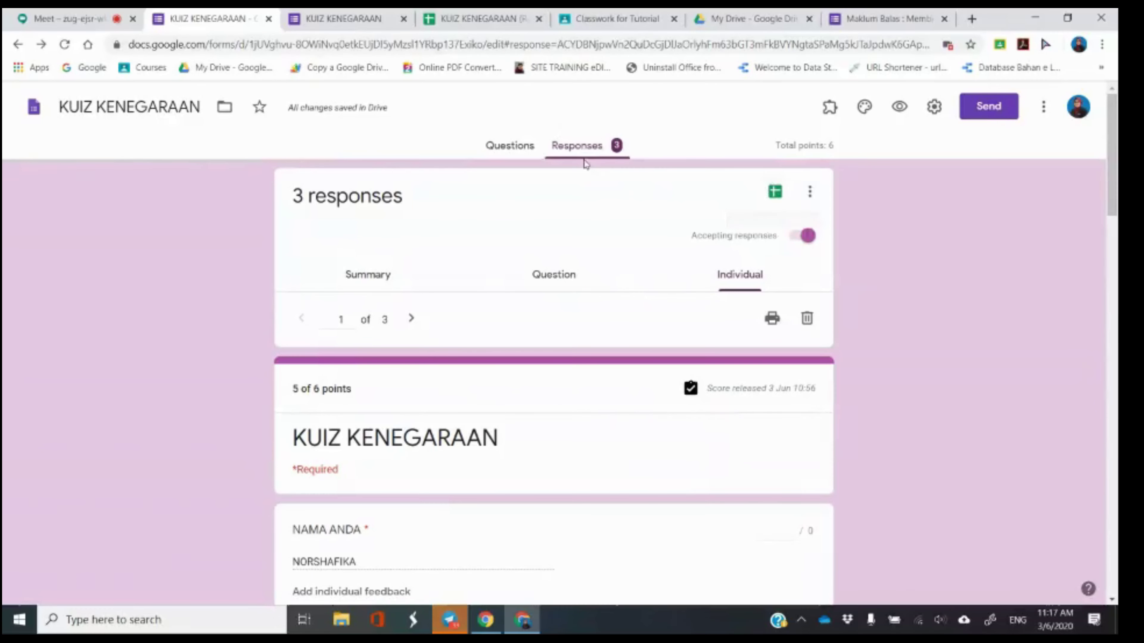
pyautogui.click(776, 193)
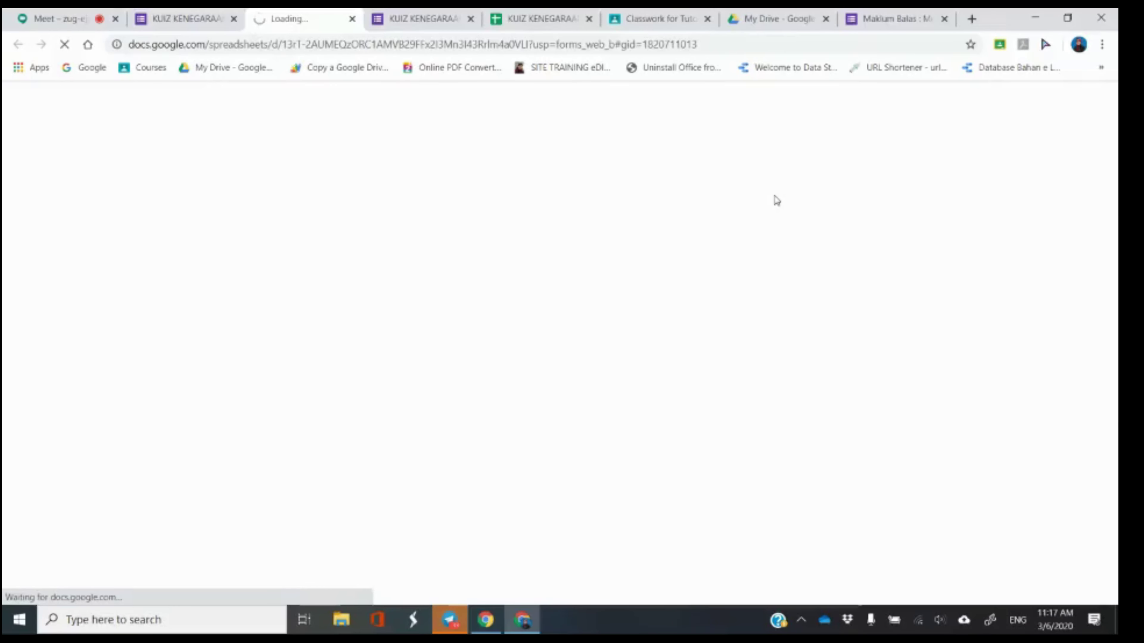
pyautogui.click(581, 25)
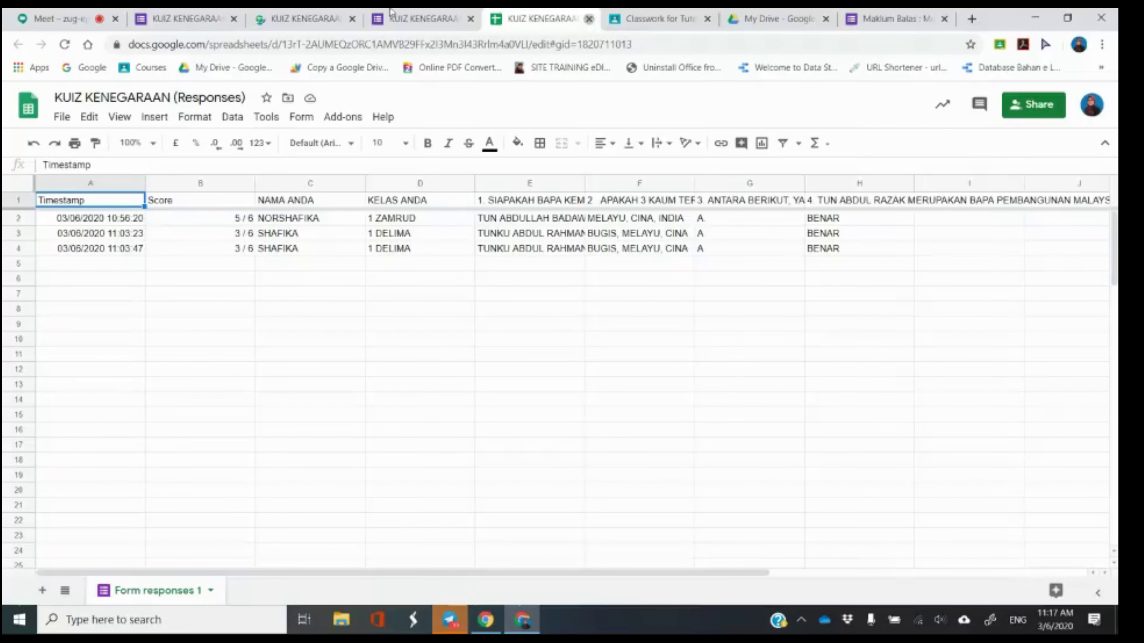
pyautogui.click(589, 21)
pyautogui.click(309, 12)
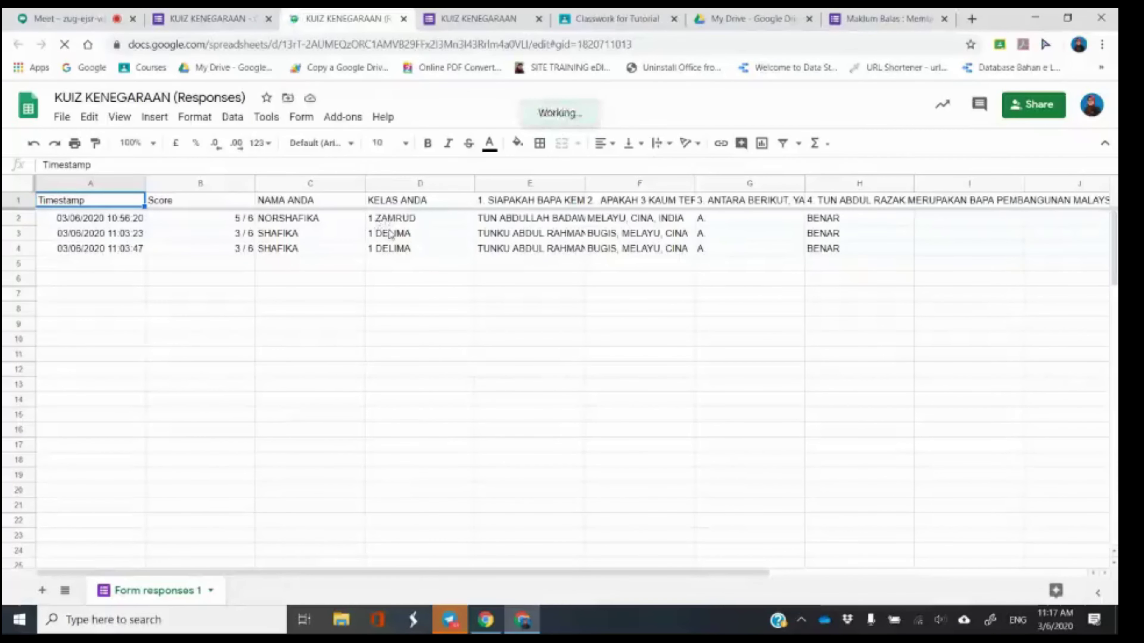
pyautogui.click(243, 13)
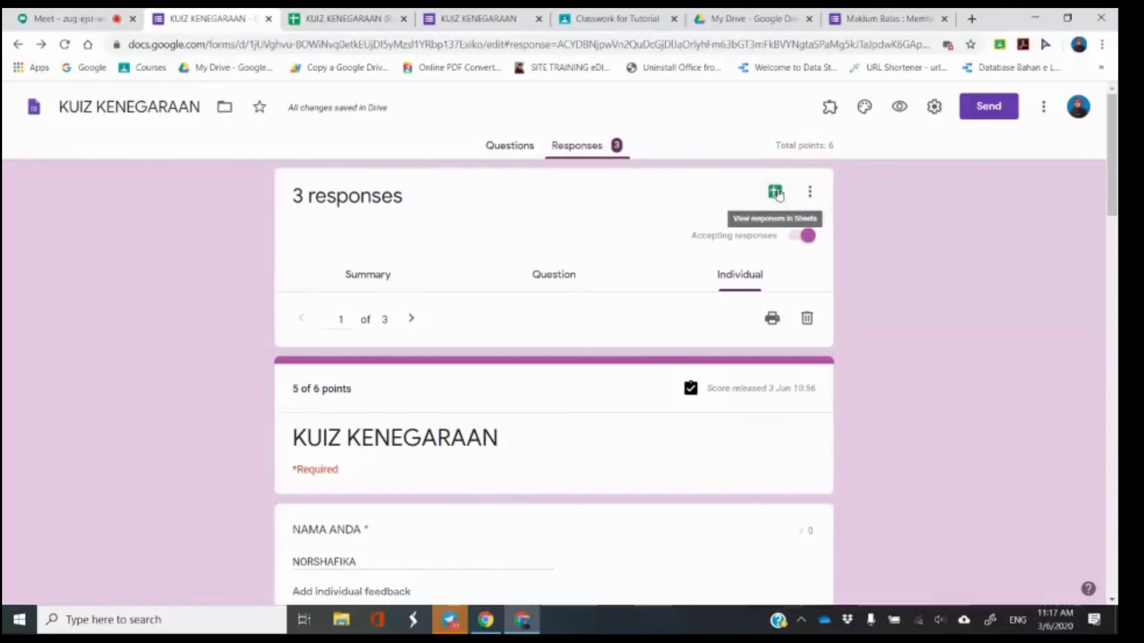
pyautogui.click(344, 18)
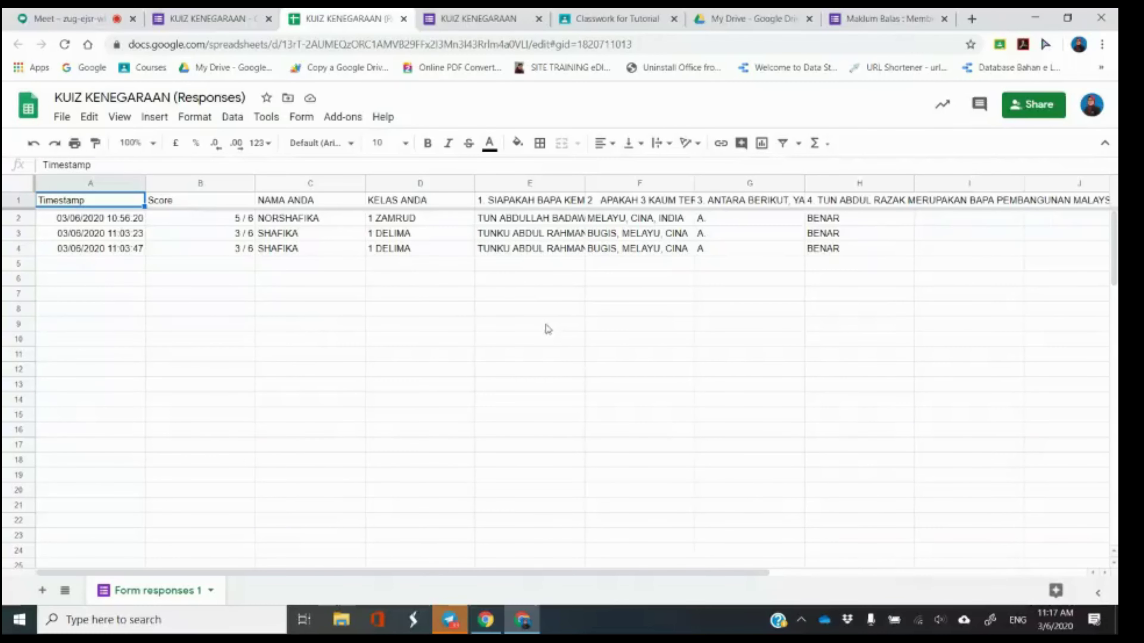
pyautogui.click(75, 19)
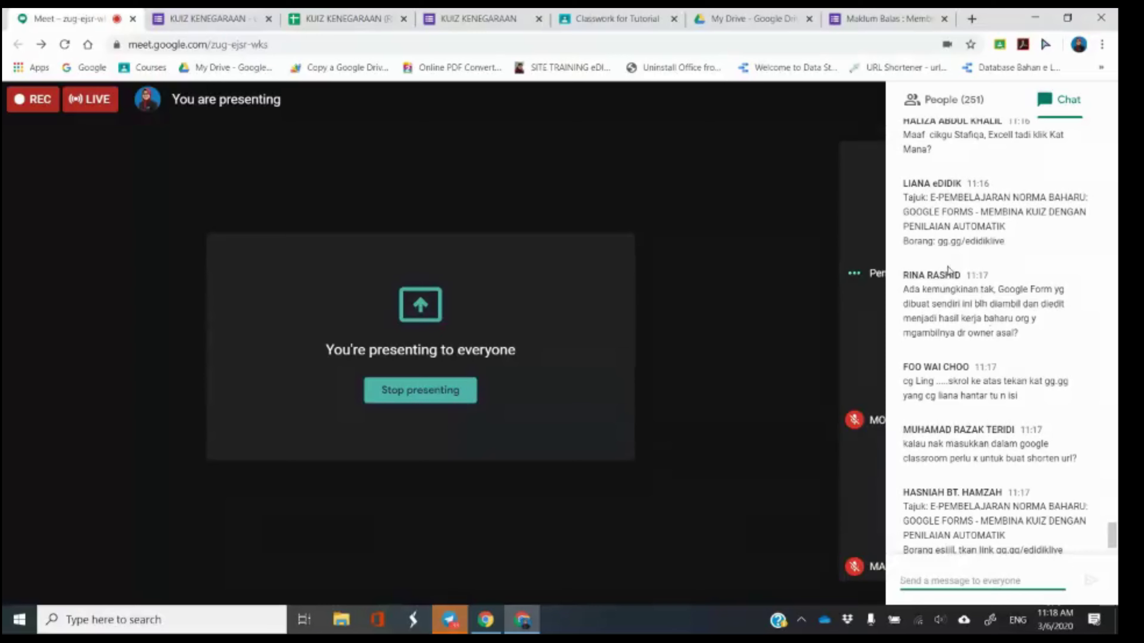
# Show the form's questions and scroll through the live quiz page.
pyautogui.click(233, 17)
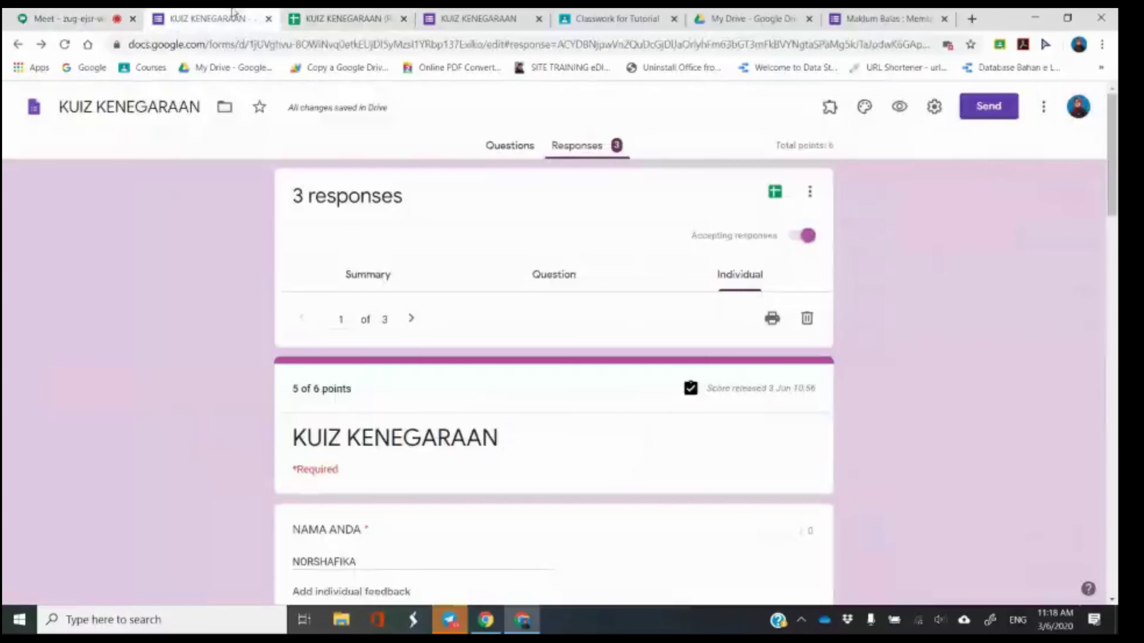
pyautogui.click(496, 144)
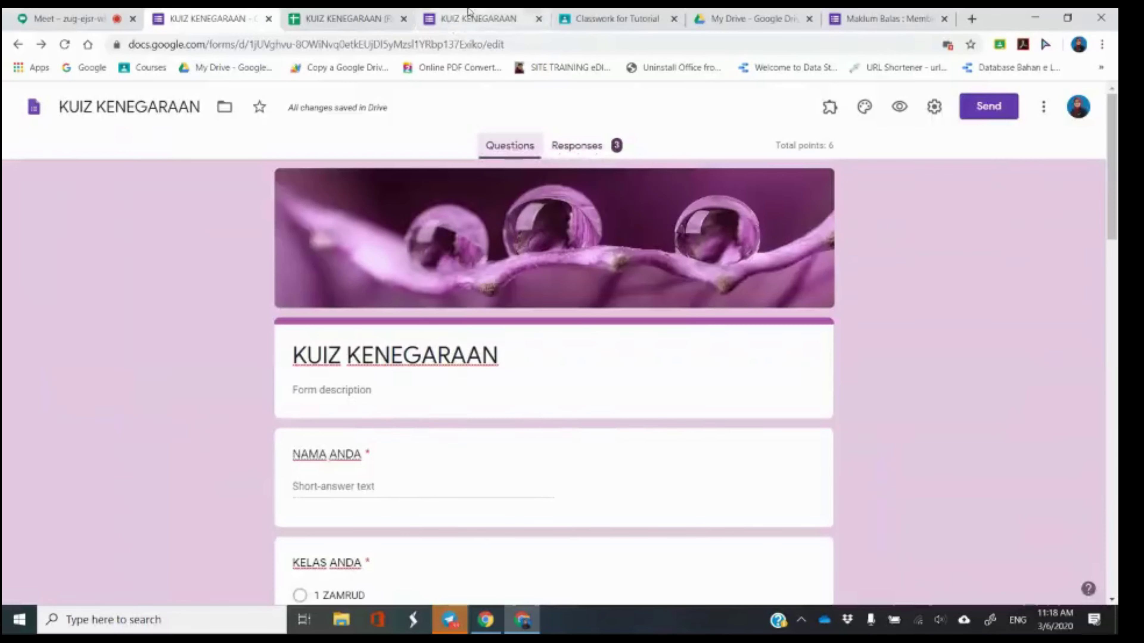
pyautogui.click(468, 14)
pyautogui.scroll(20, 765, 326)
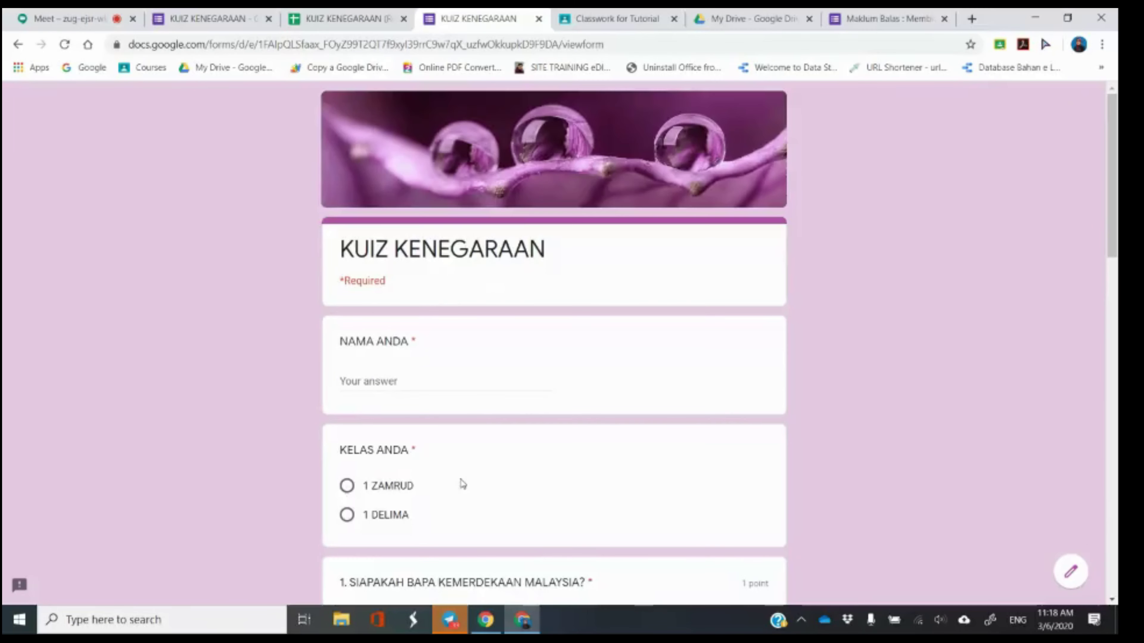
pyautogui.scroll(-5, 457, 486)
pyautogui.scroll(-5, 469, 487)
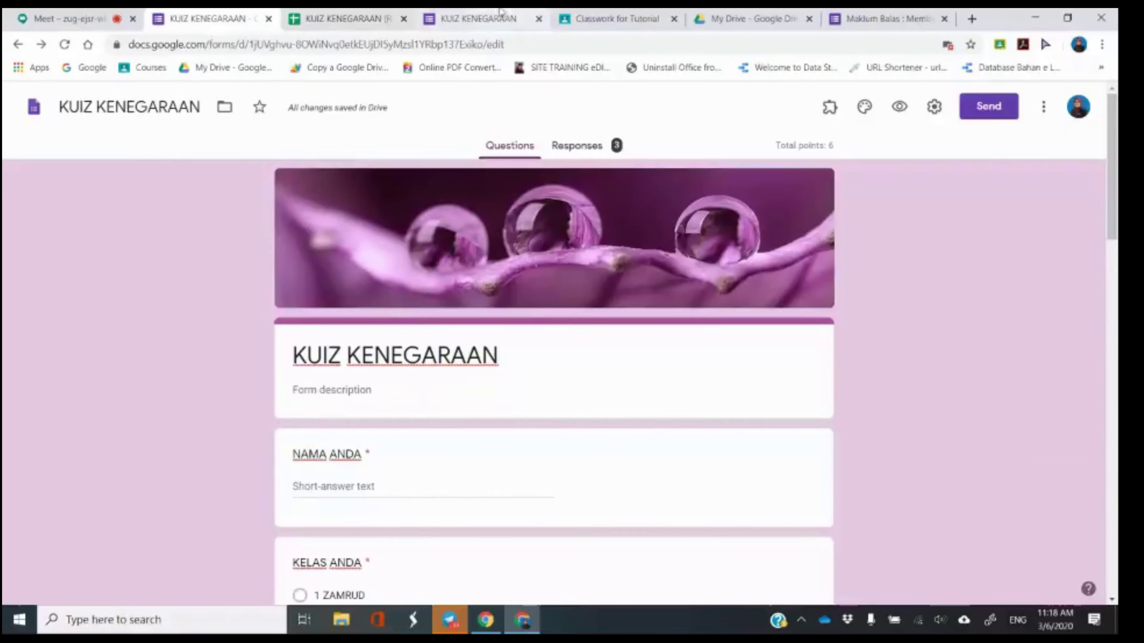
pyautogui.scroll(-10, 685, 302)
pyautogui.scroll(10, 606, 419)
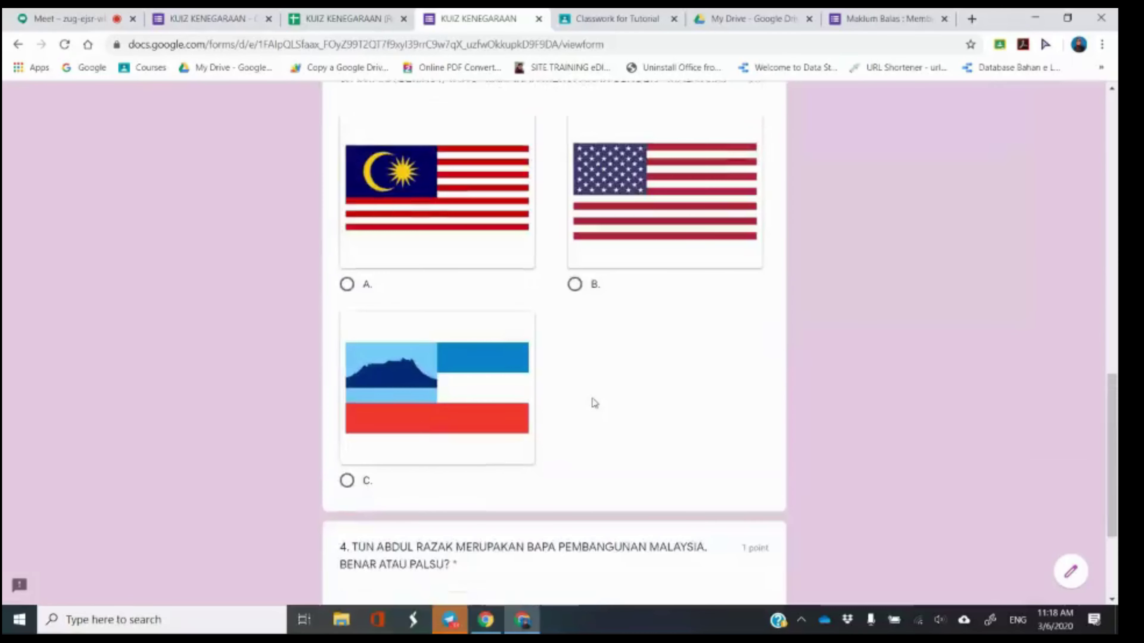
# Scroll the editor to question 2's answer key, then return to the Meet call.
pyautogui.click(215, 23)
pyautogui.scroll(-2, 420, 332)
pyautogui.scroll(-4, 420, 332)
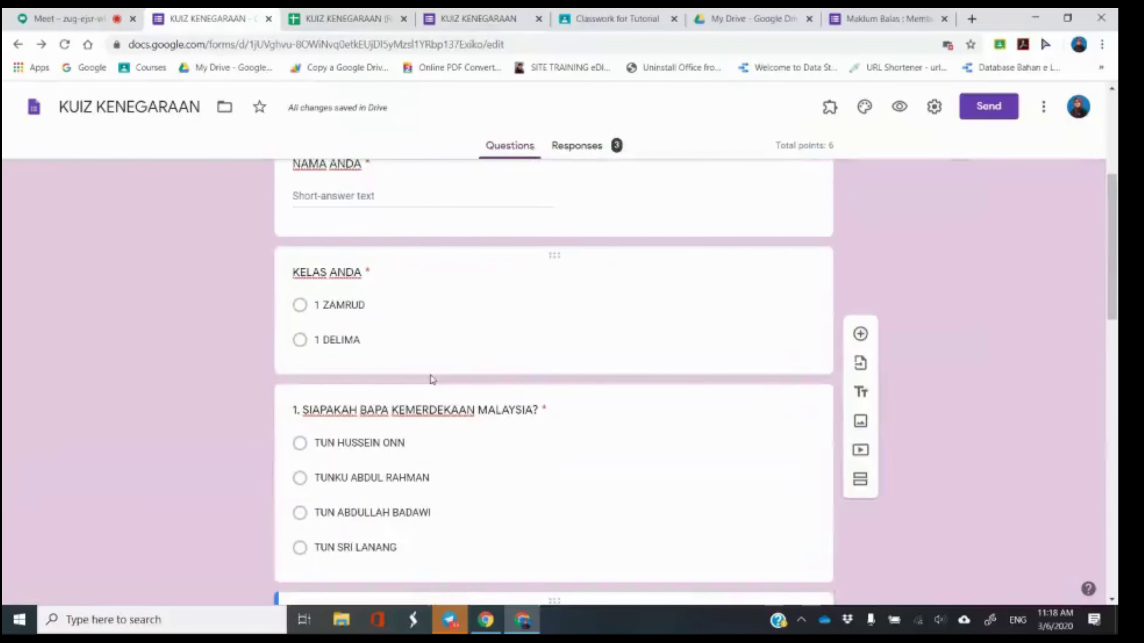
pyautogui.scroll(-7, 509, 335)
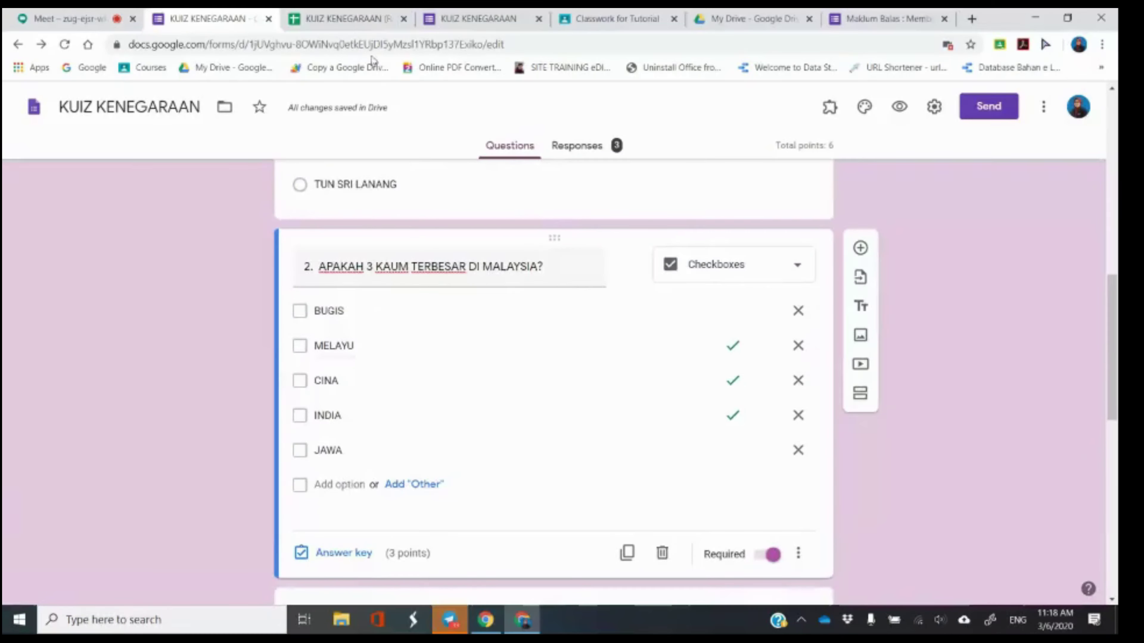
pyautogui.click(85, 17)
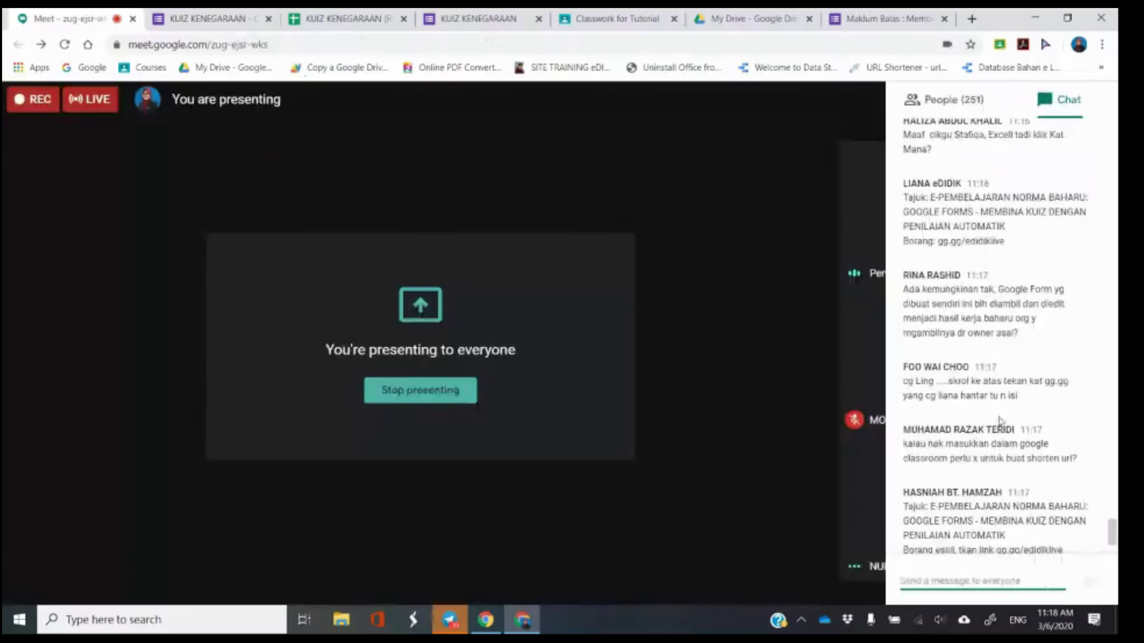
pyautogui.scroll(-2, 1007, 428)
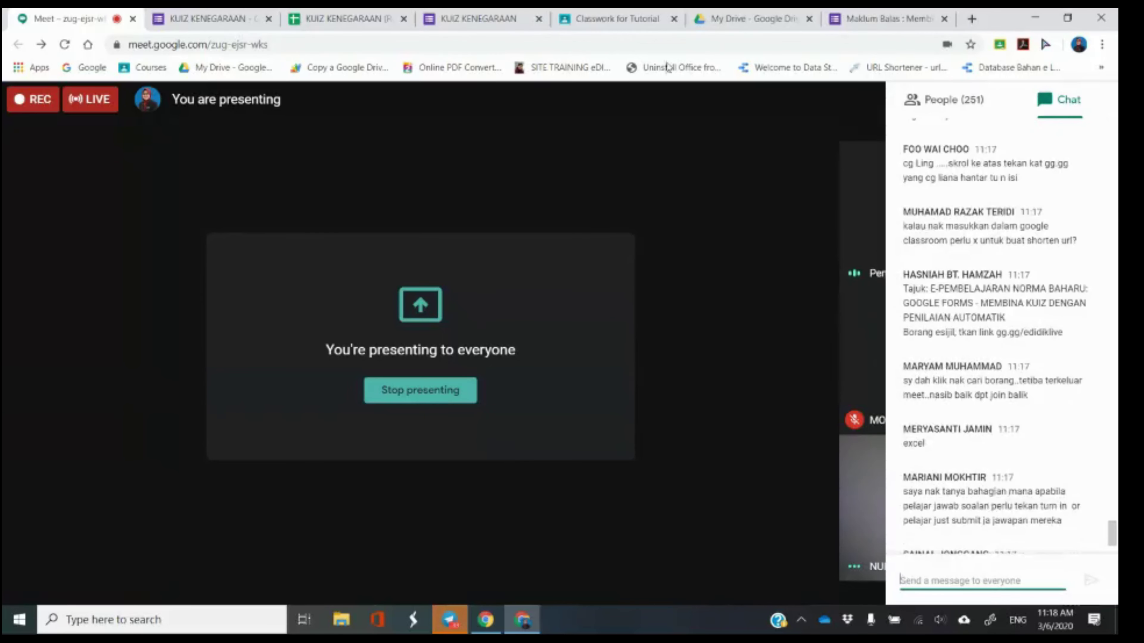
pyautogui.click(738, 19)
# Swap the Drive attachment for the pasted forms.gle link, then remove that link.
pyautogui.click(620, 18)
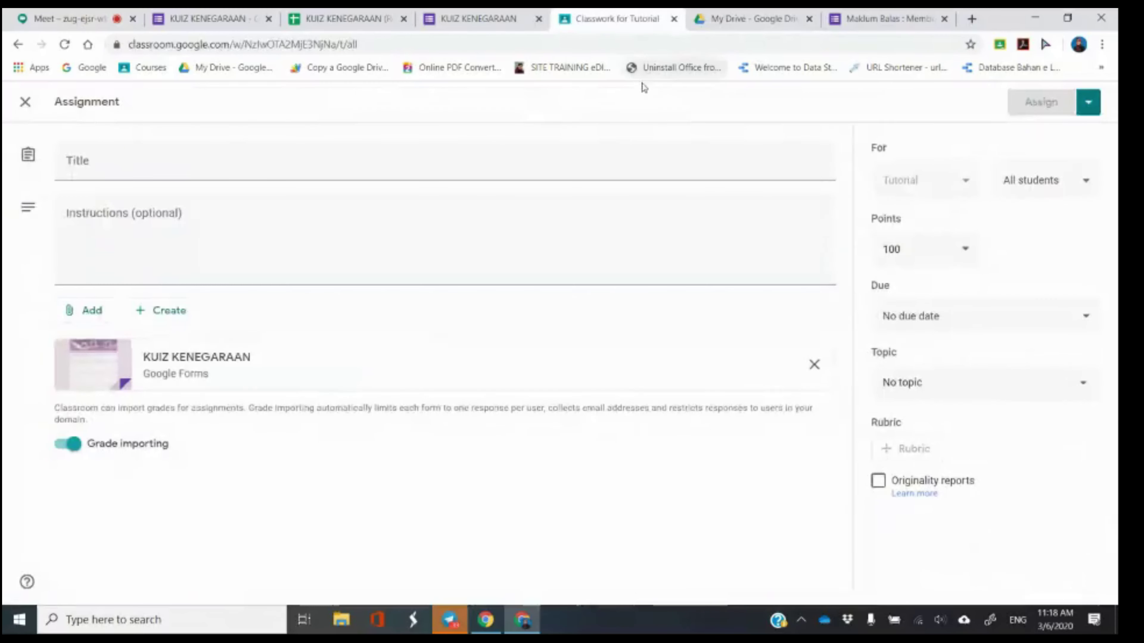
pyautogui.click(815, 364)
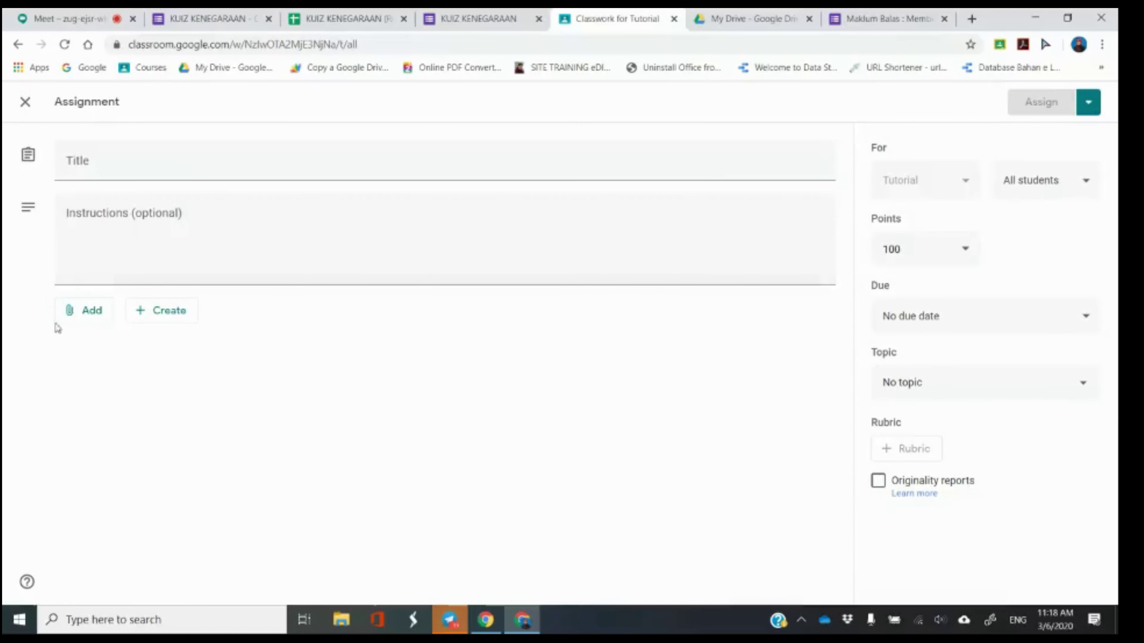
pyautogui.click(74, 317)
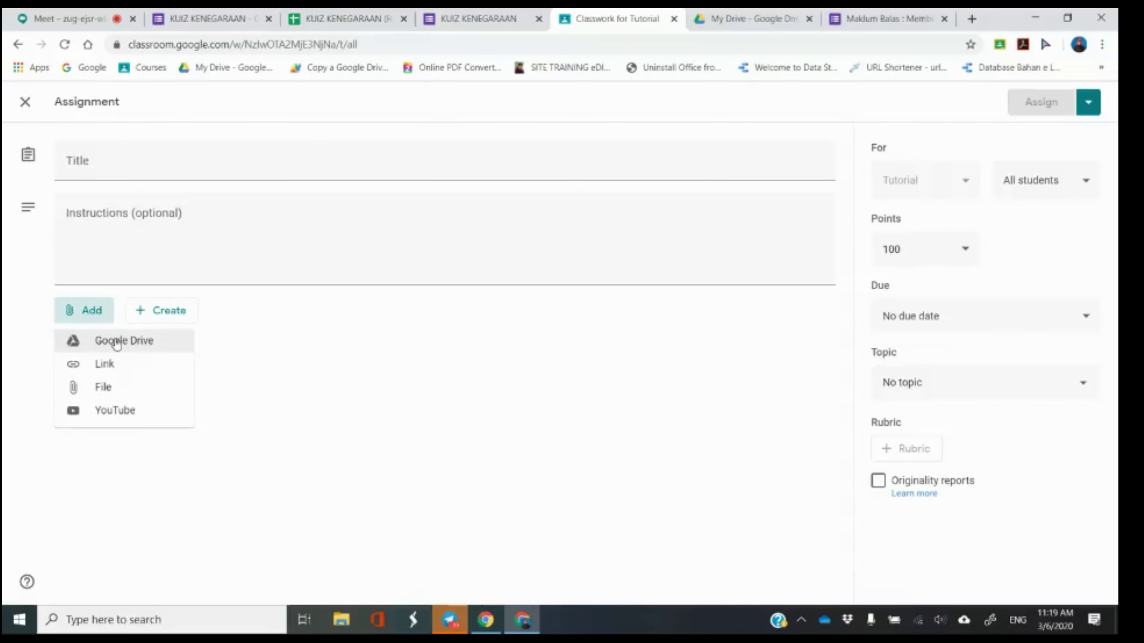
pyautogui.click(111, 367)
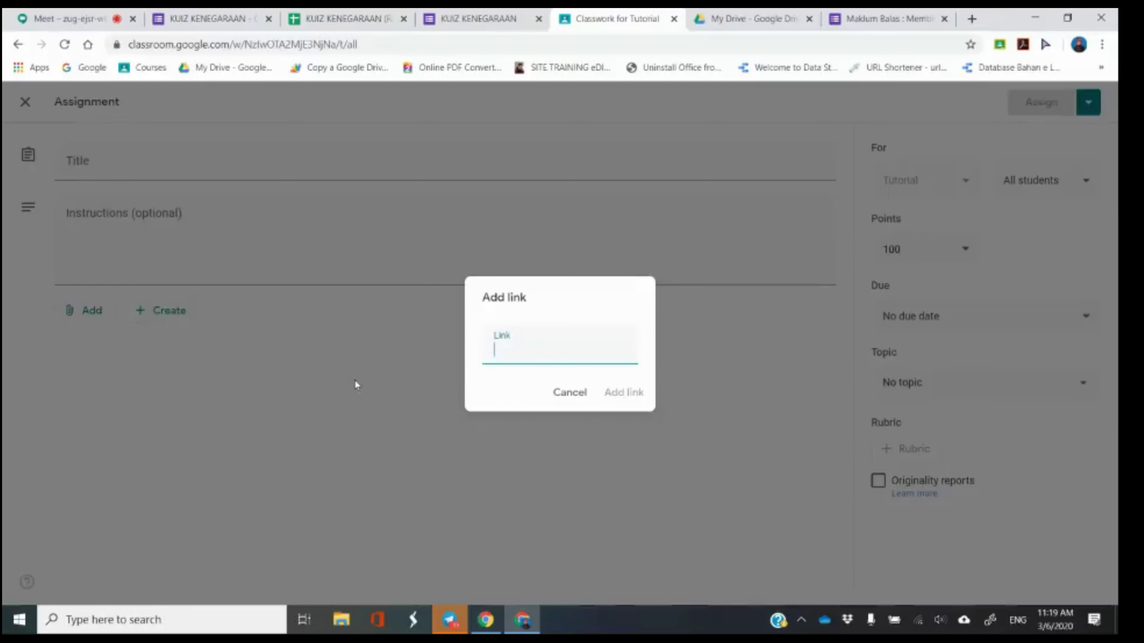
pyautogui.write('https://forms.gle/CR8YfdgAWKuuGfzm7')
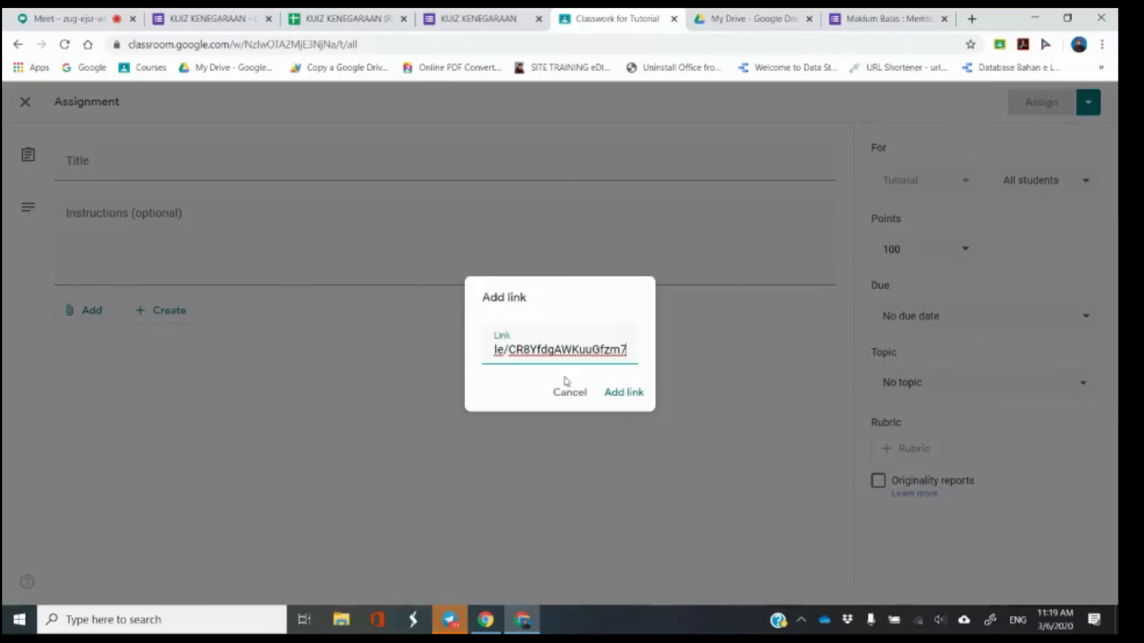
pyautogui.click(622, 391)
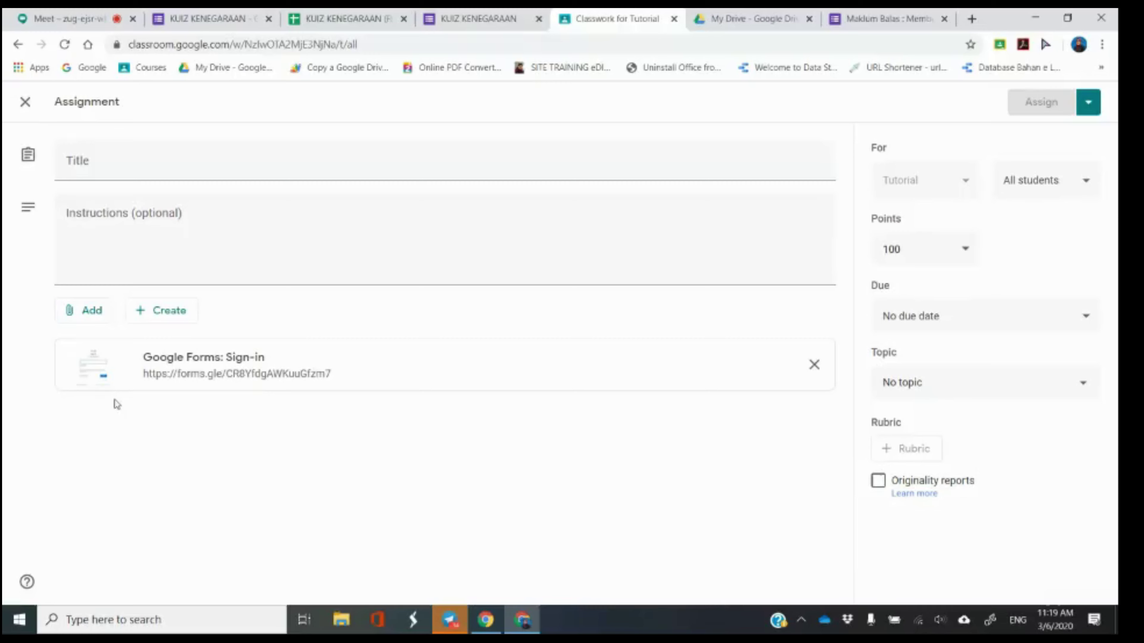
pyautogui.click(814, 365)
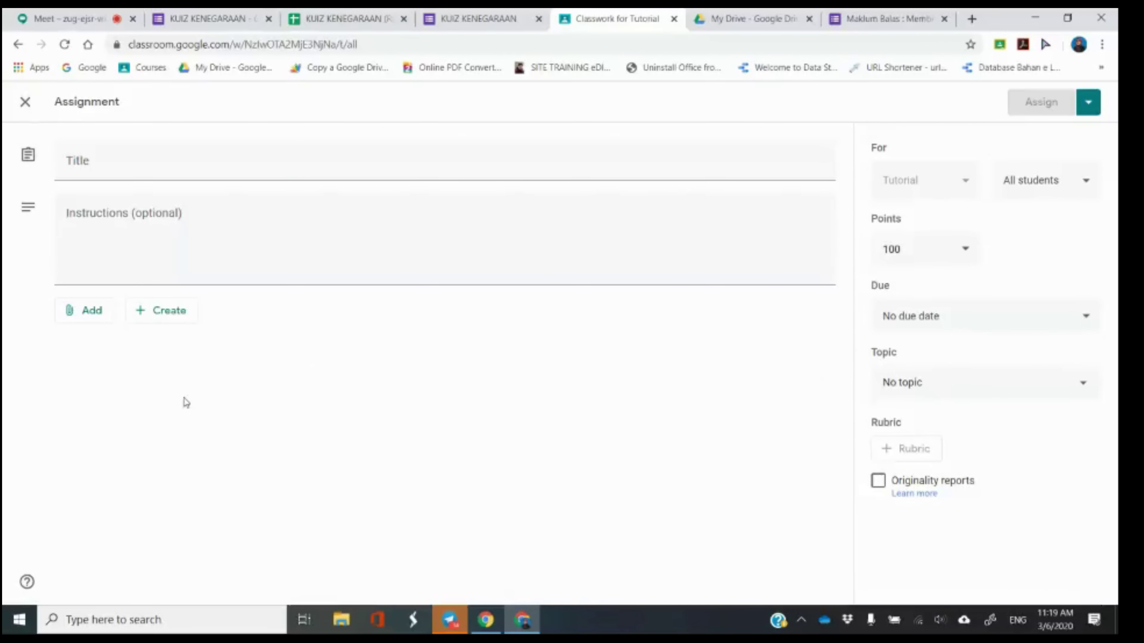
# Re-attach KUIZ KENEGARAAN from Google Drive and return to the form editor.
pyautogui.click(81, 316)
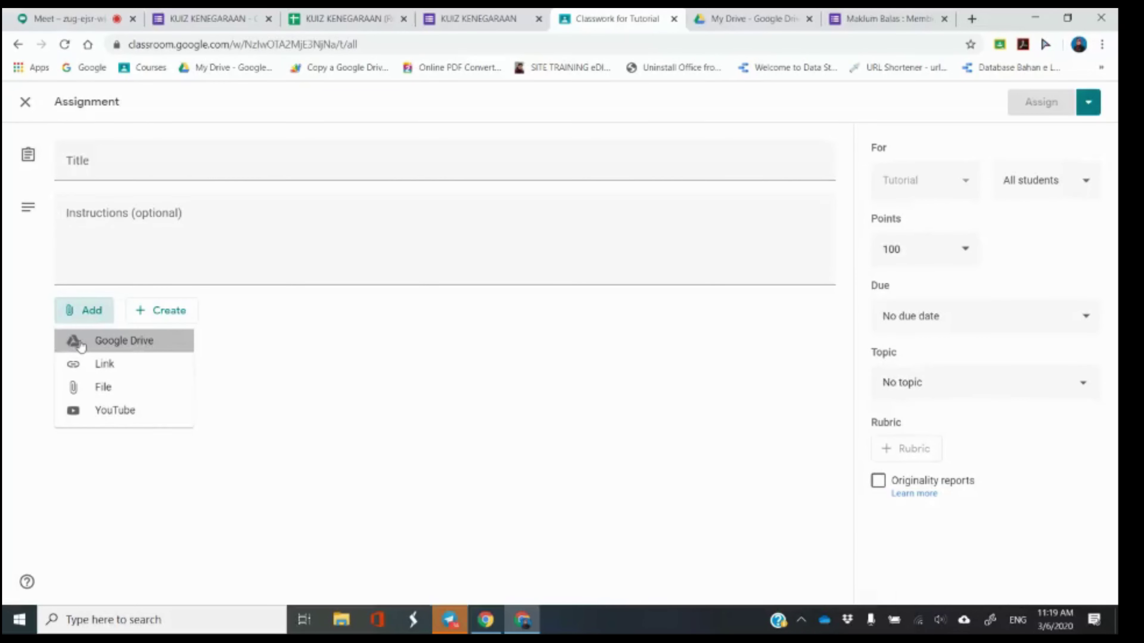
pyautogui.click(81, 344)
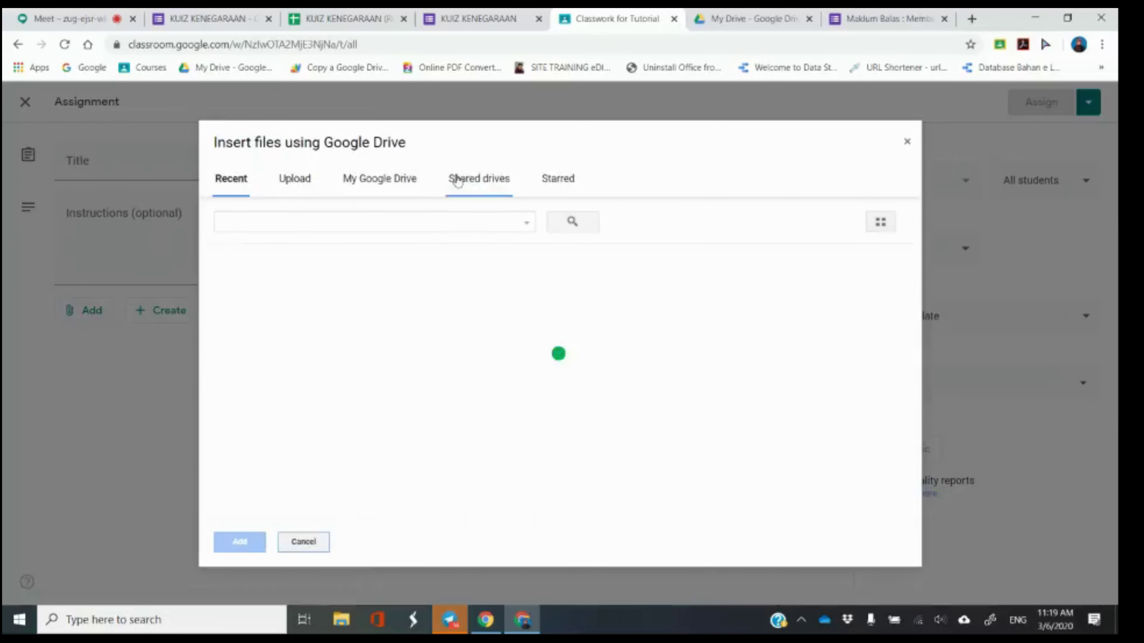
pyautogui.doubleClick(297, 367)
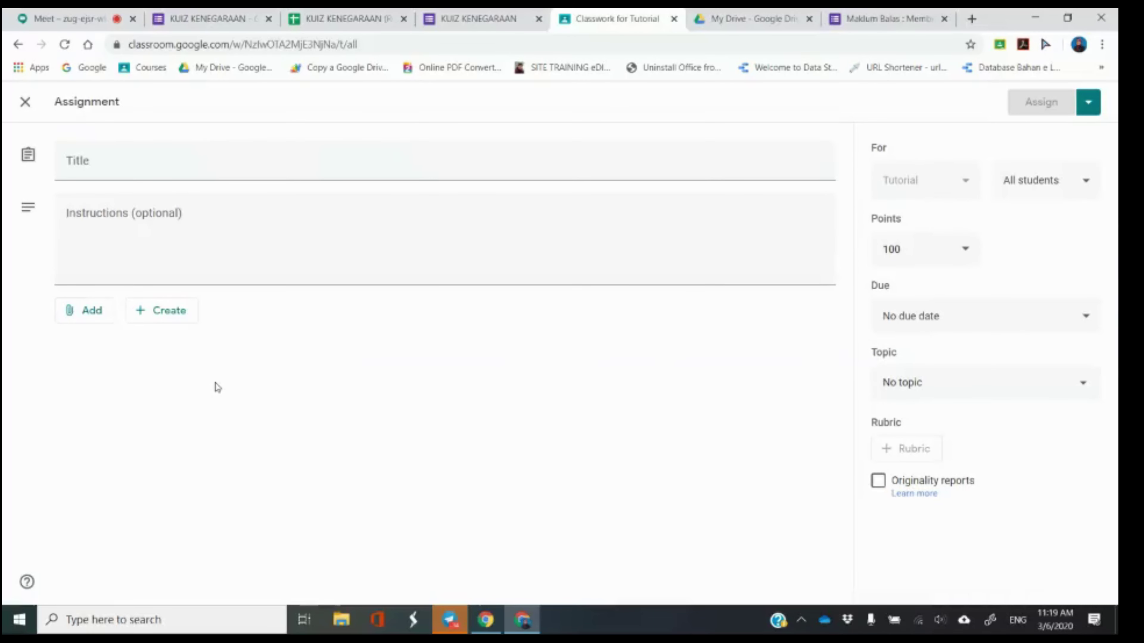
pyautogui.click(90, 310)
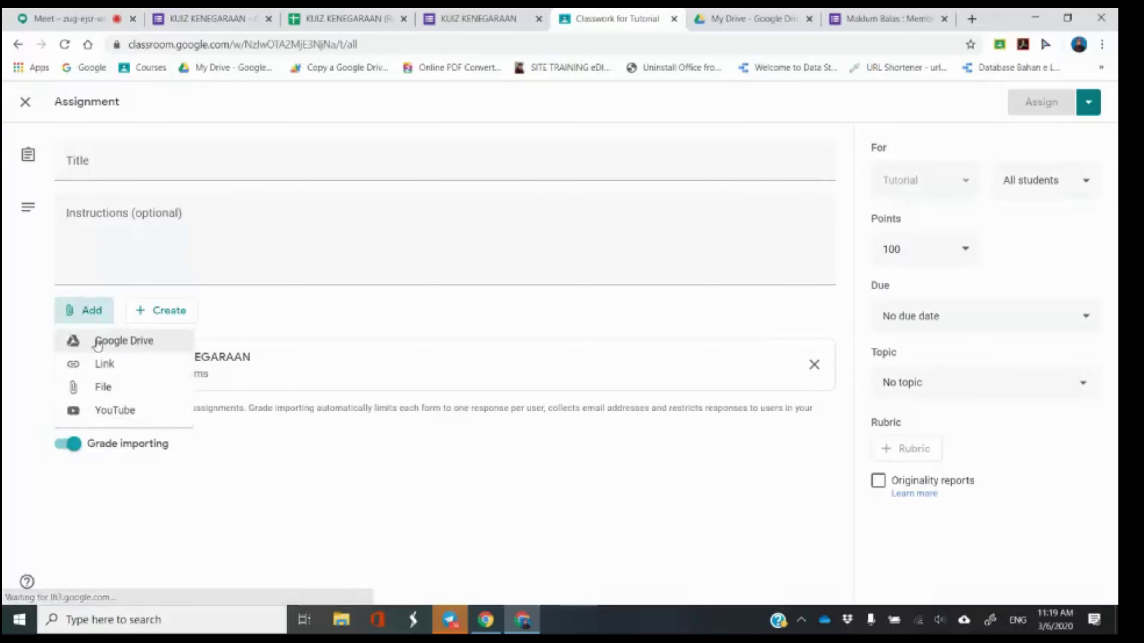
pyautogui.click(395, 543)
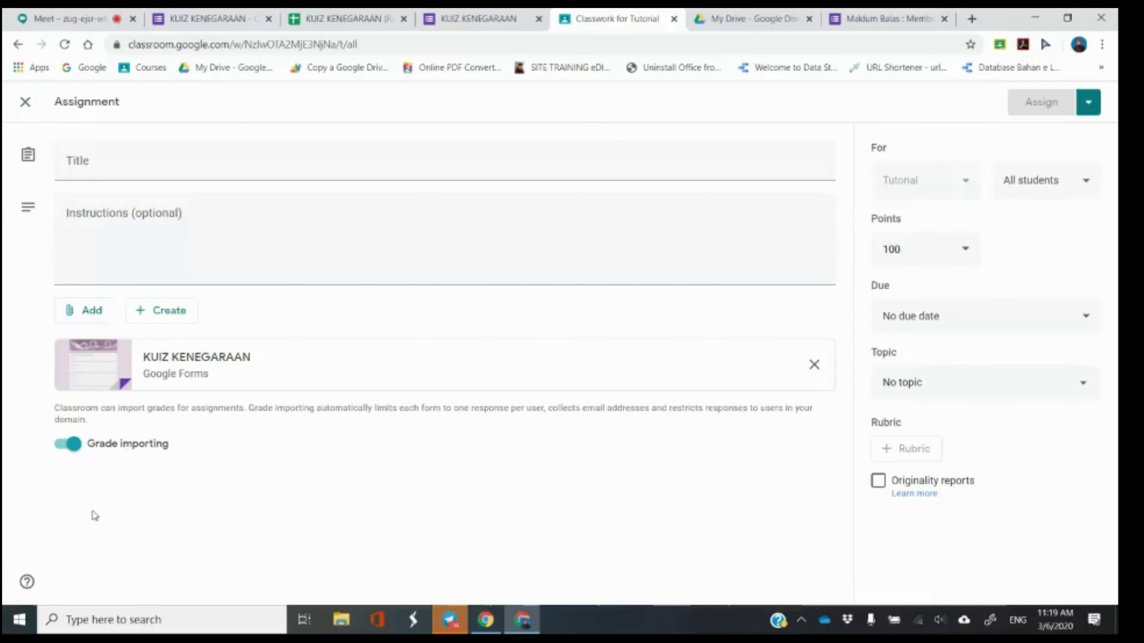
pyautogui.click(198, 19)
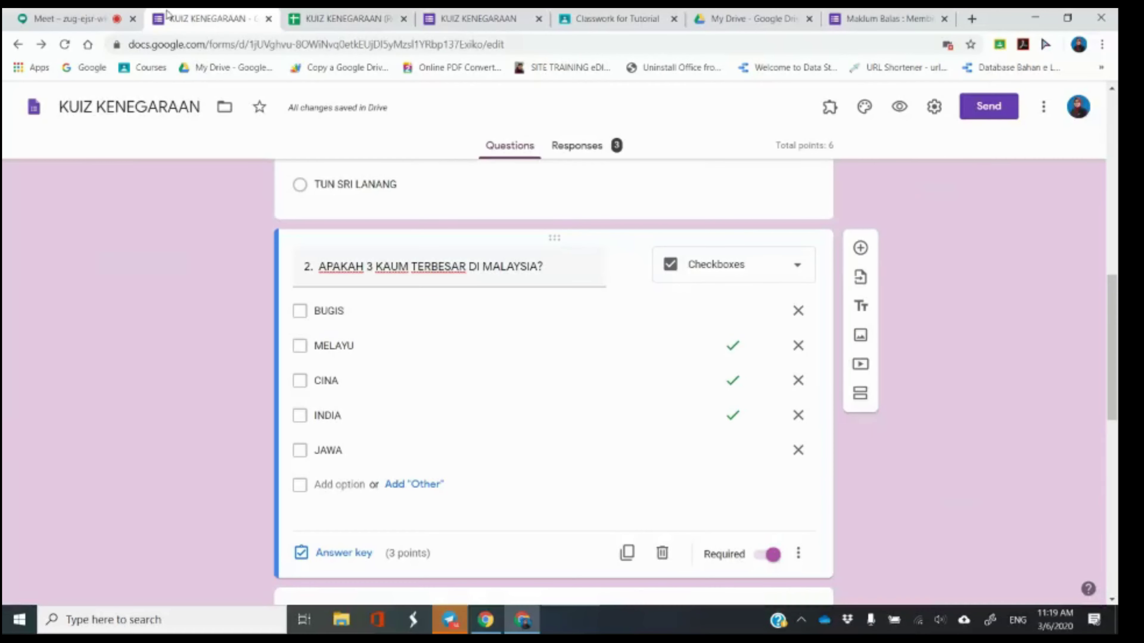
# Read the newest questions in the Meet chat, briefly checking the quiz form and Classroom assignment.
pyautogui.click(89, 13)
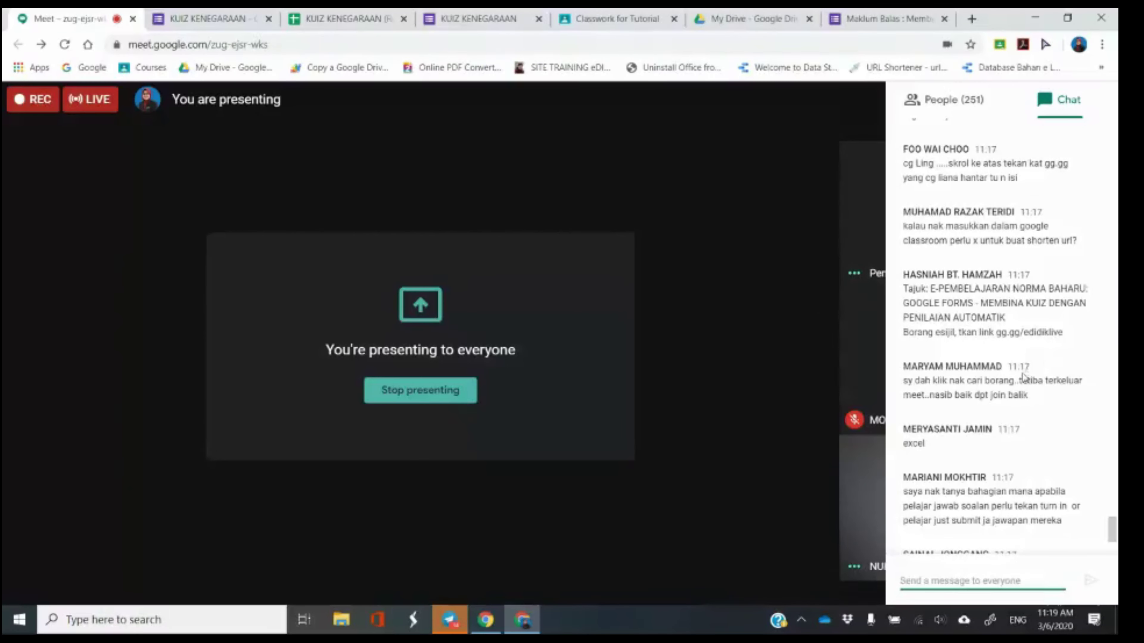
pyautogui.scroll(-1, 1023, 384)
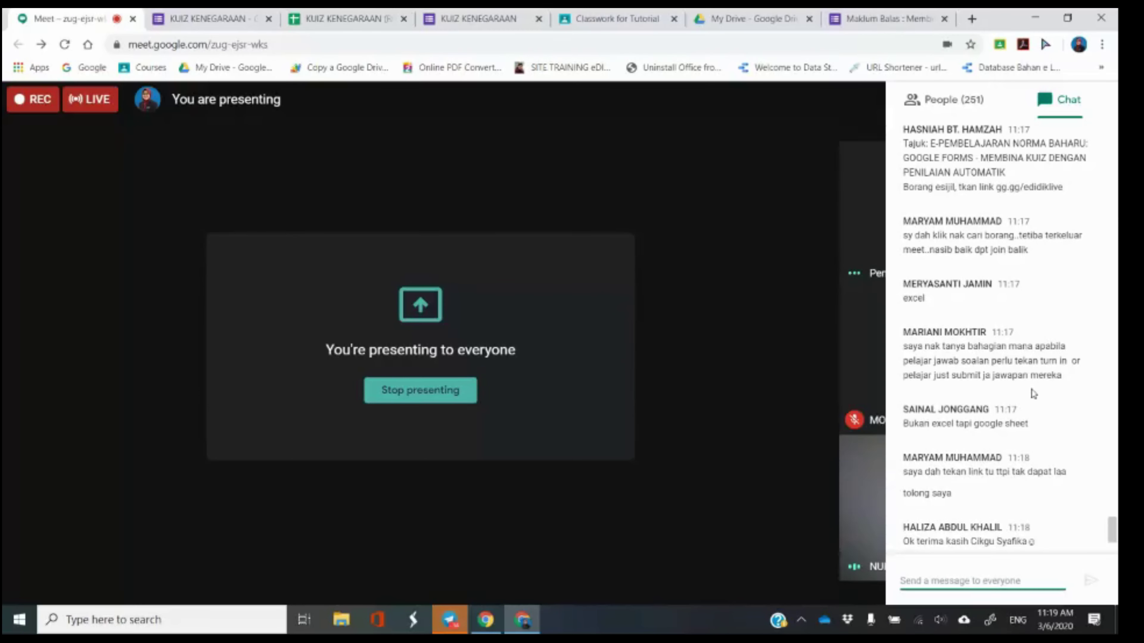
pyautogui.click(240, 11)
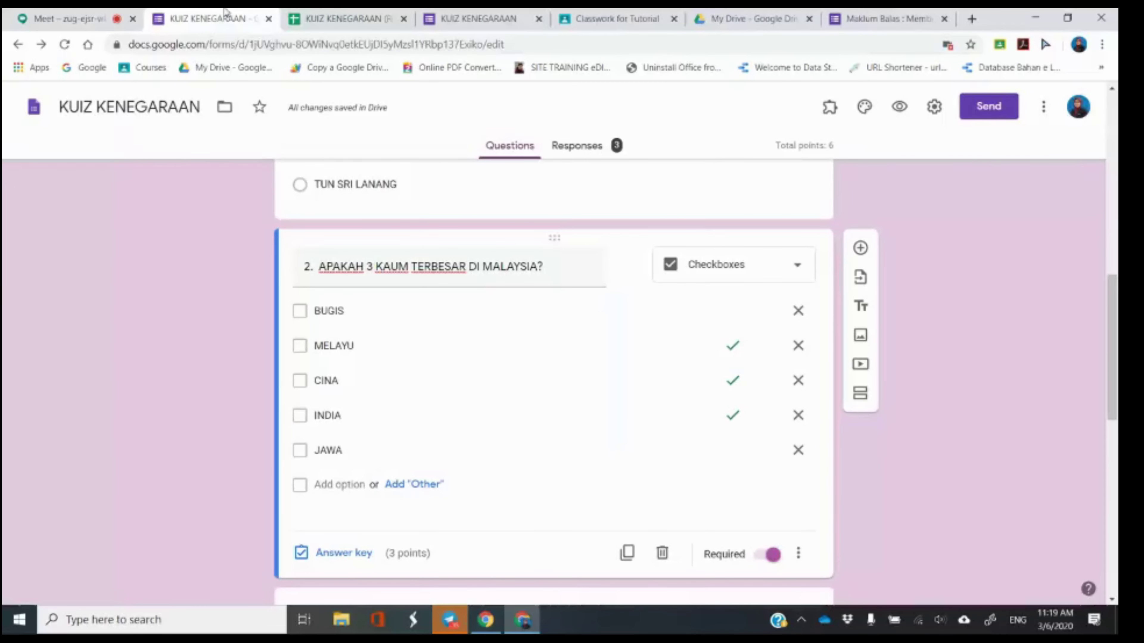
pyautogui.click(666, 14)
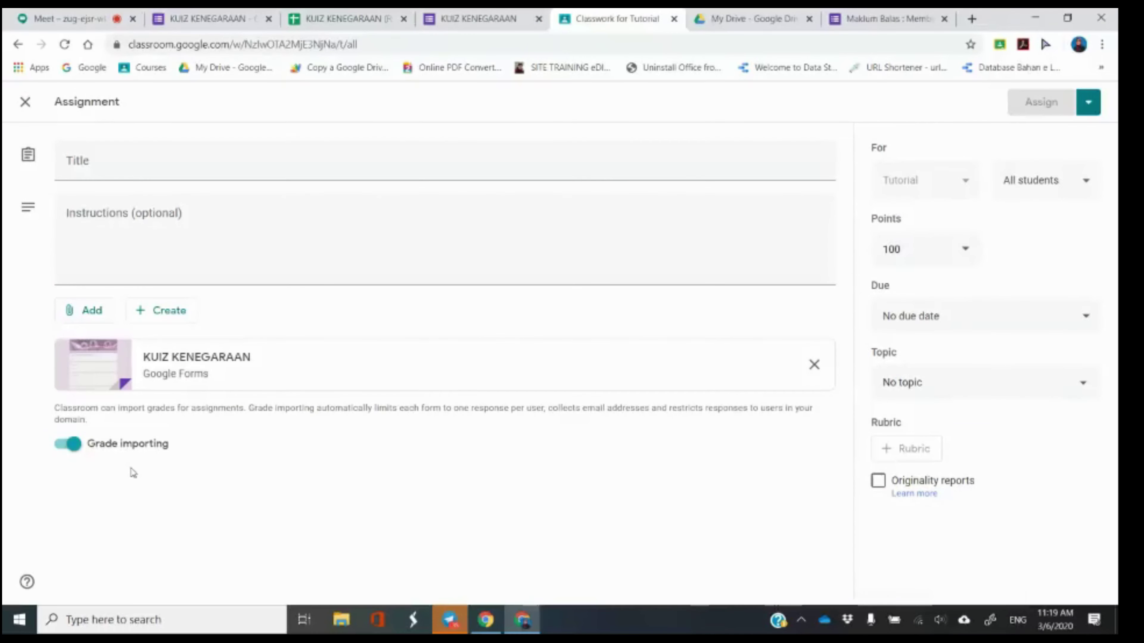
pyautogui.click(20, 20)
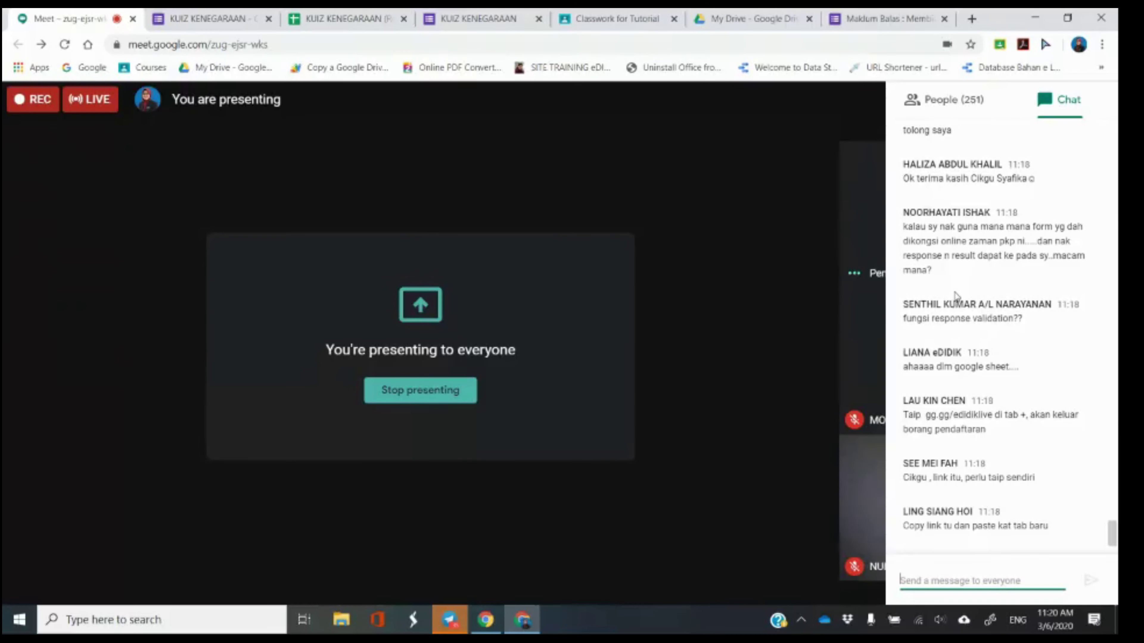
pyautogui.click(211, 12)
pyautogui.click(105, 11)
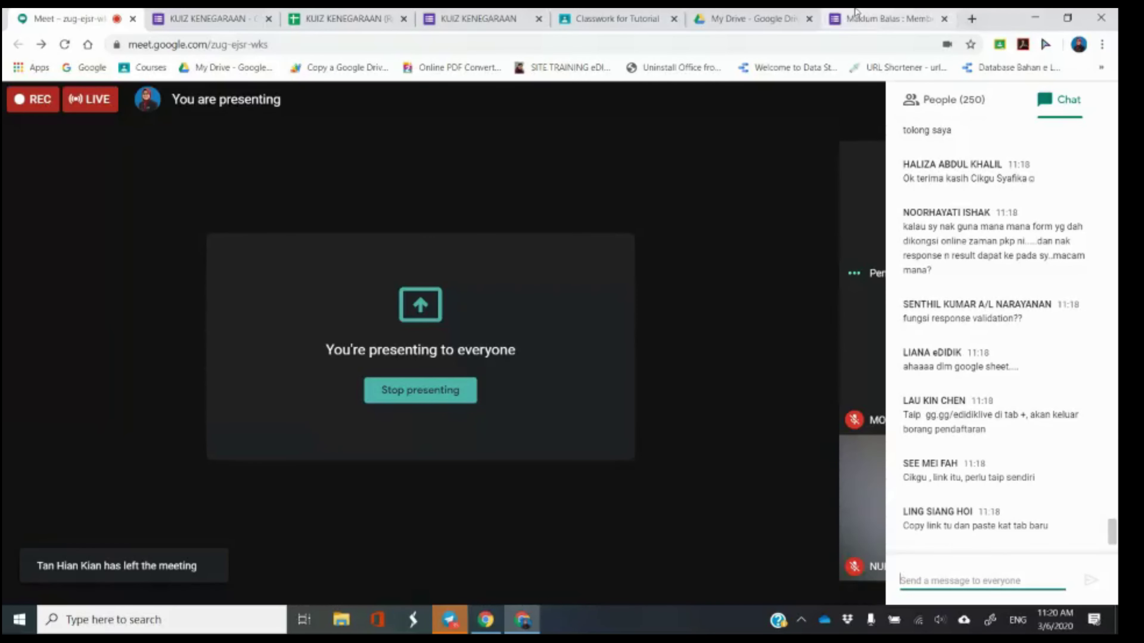
# Open the live KUIZ KENEGARAAN quiz as respondents see it, starting at the top.
pyautogui.click(492, 14)
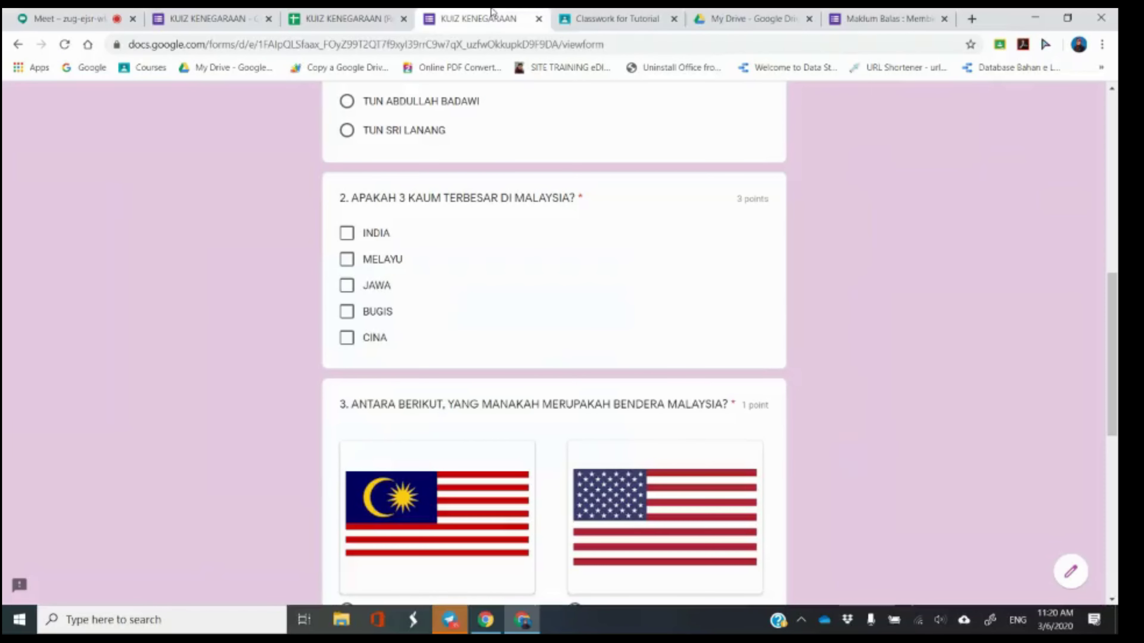
pyautogui.scroll(-2, 910, 344)
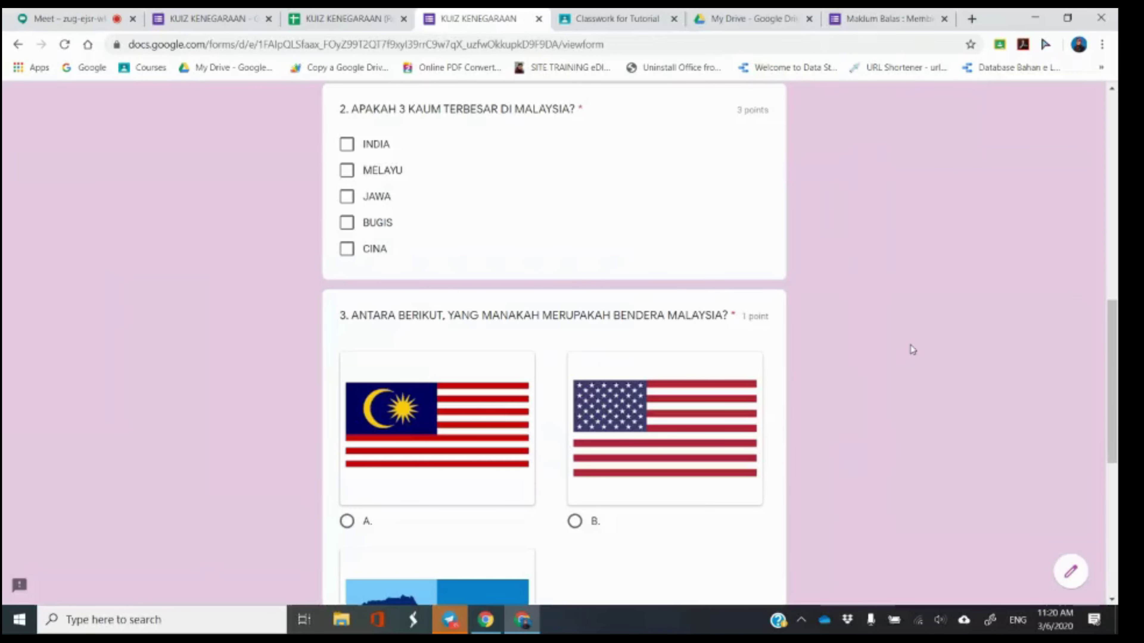
pyautogui.scroll(10, 749, 313)
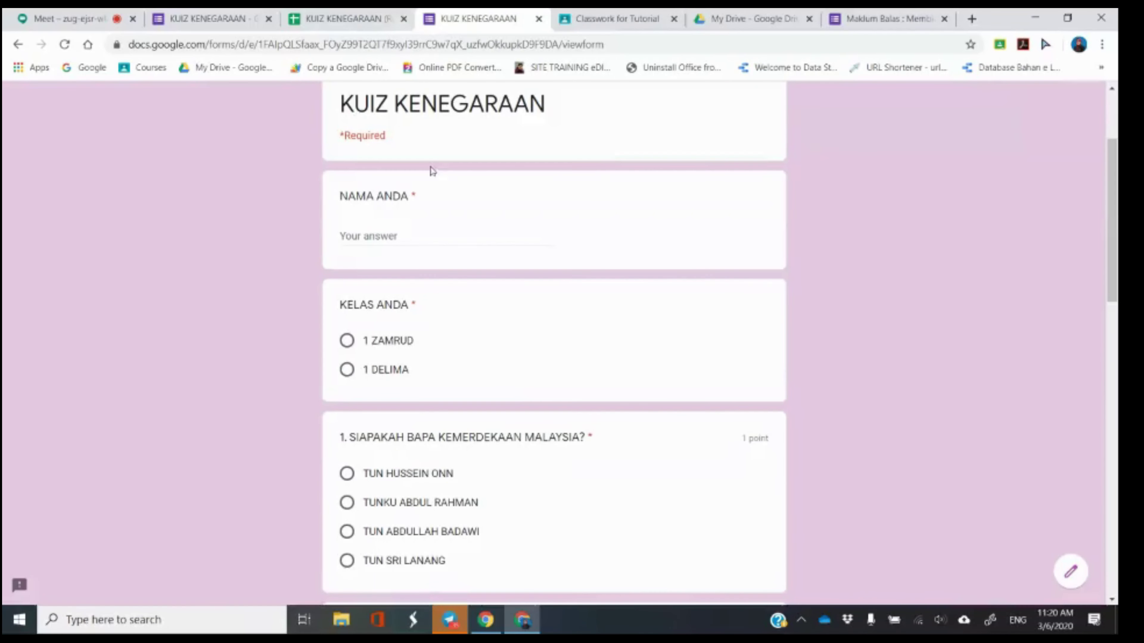
# Enter the respondent's name in NAMA ANDA, pick class 1 ZAMRUD, and answer TUN HUSSEIN ONN.
pyautogui.click(452, 235)
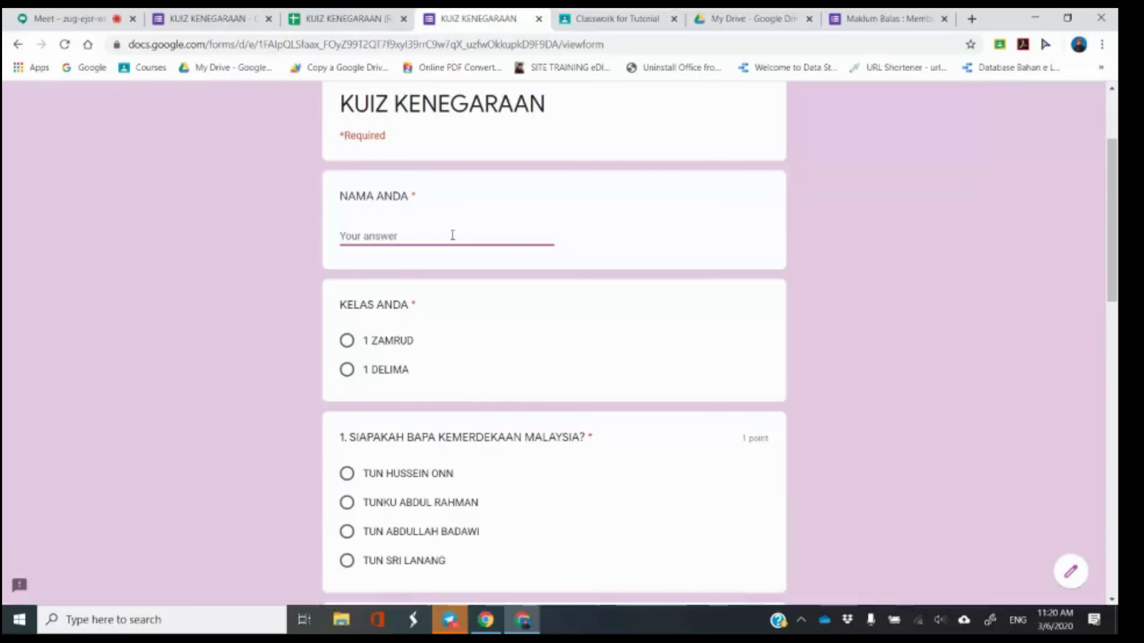
pyautogui.write('shafika')
pyautogui.click(396, 348)
pyautogui.click(364, 482)
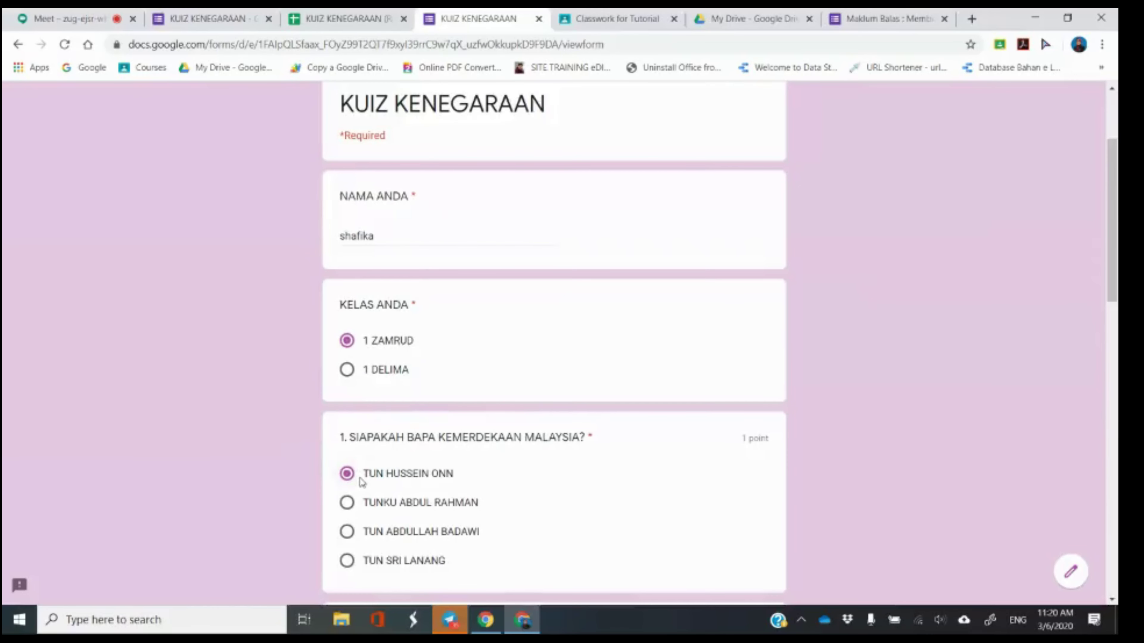
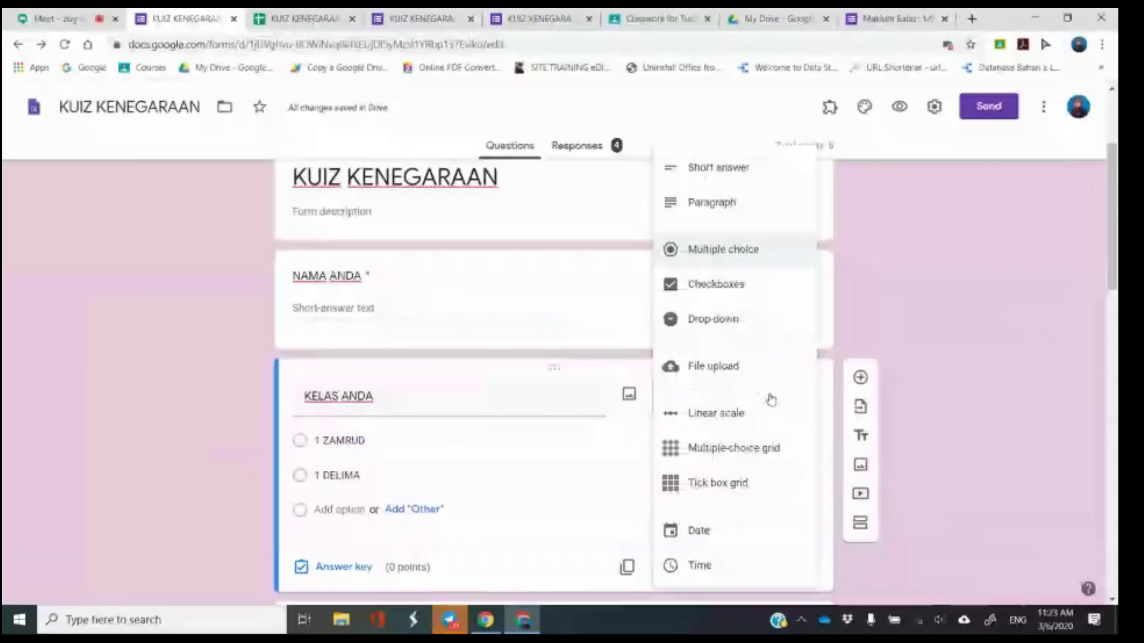
# Change the KELAS ANDA question's type to Drop-down.
pyautogui.click(759, 321)
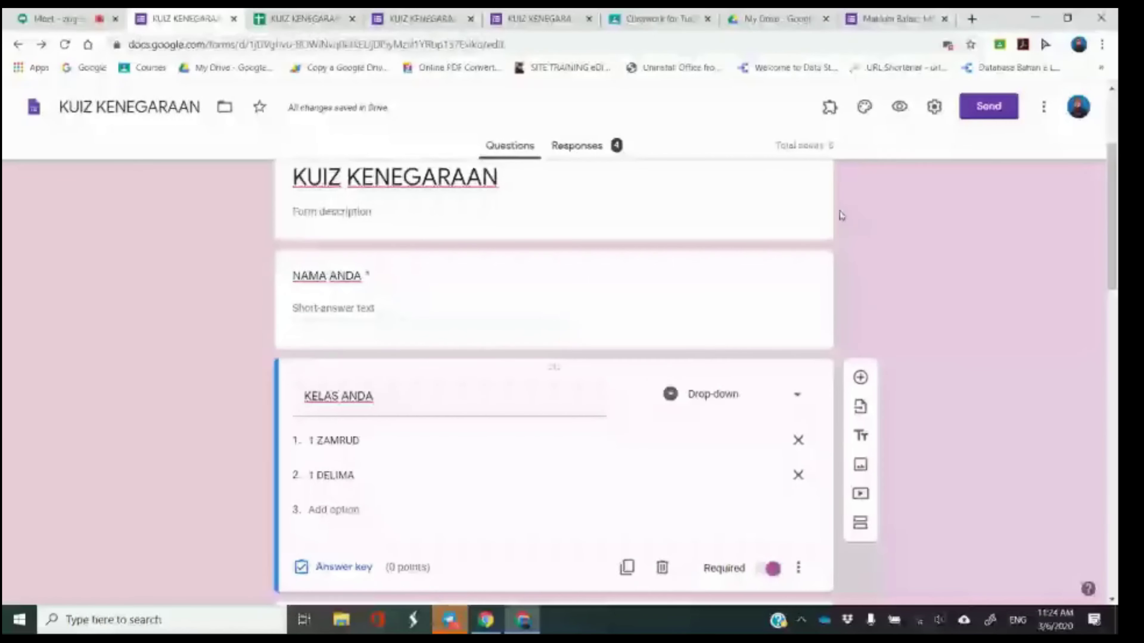
# Preview the quiz as a respondent, close the preview, and glance at the Meet call.
pyautogui.click(896, 109)
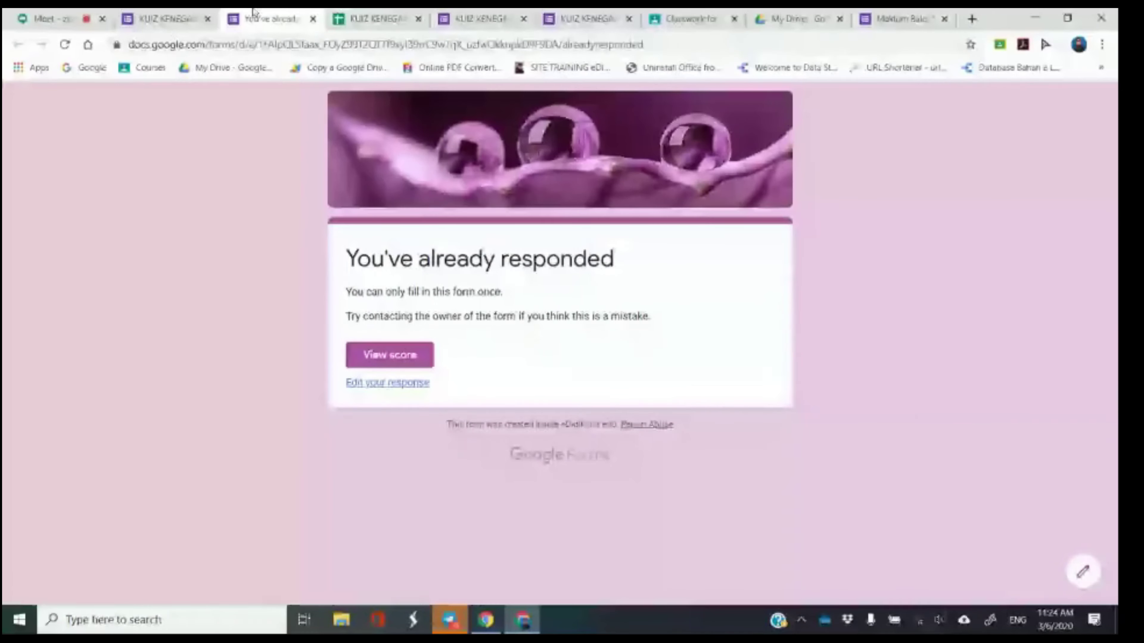
pyautogui.click(313, 18)
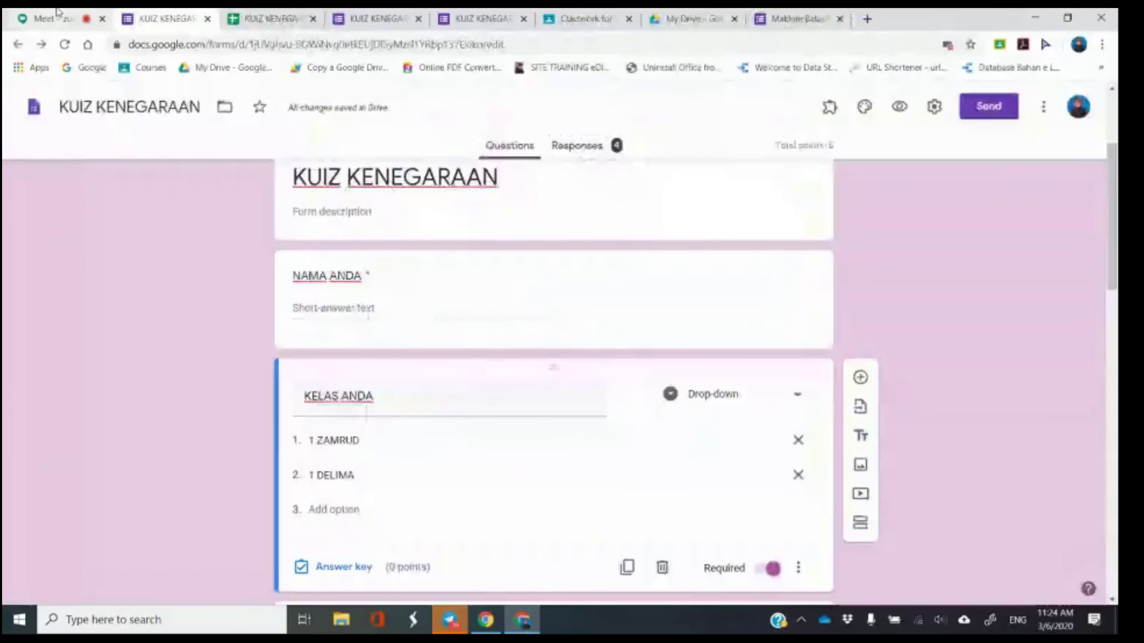
pyautogui.click(58, 13)
pyautogui.scroll(-4, 1032, 385)
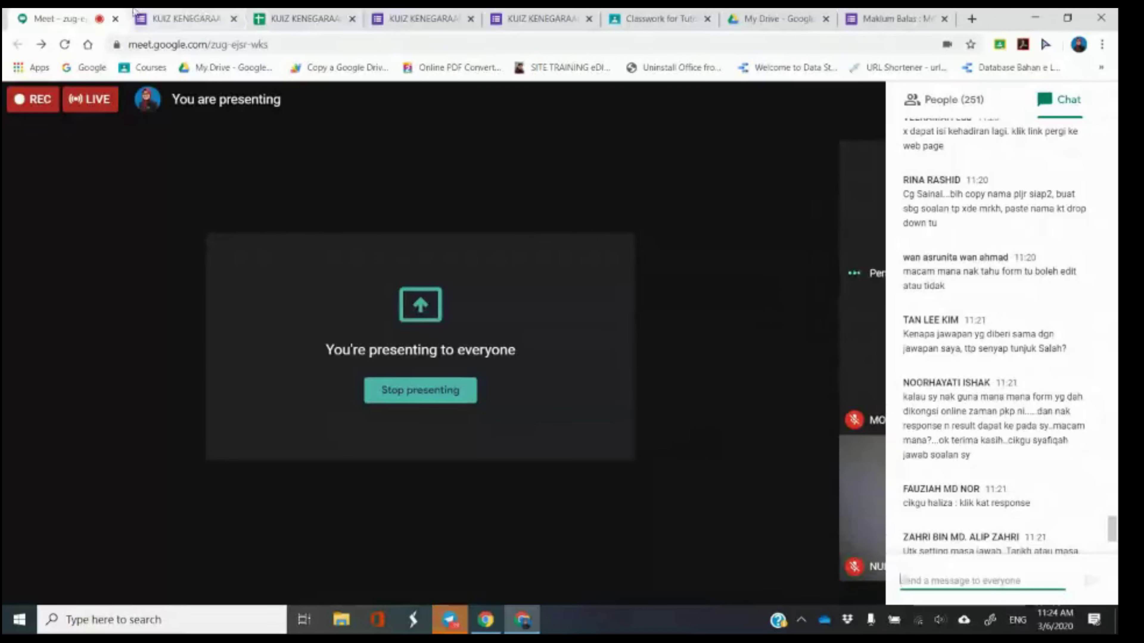
# Review the scored quiz response, return to the form editor, then go back to Meet.
pyautogui.click(136, 14)
pyautogui.click(454, 16)
pyautogui.click(536, 16)
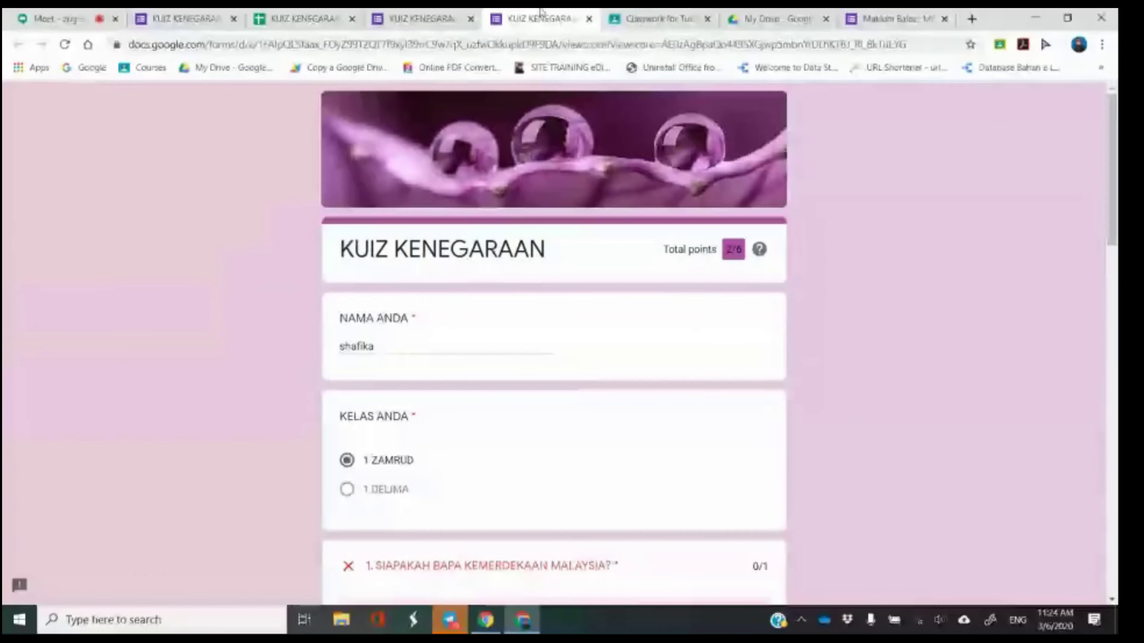
pyautogui.scroll(-5, 636, 294)
pyautogui.scroll(4, 628, 304)
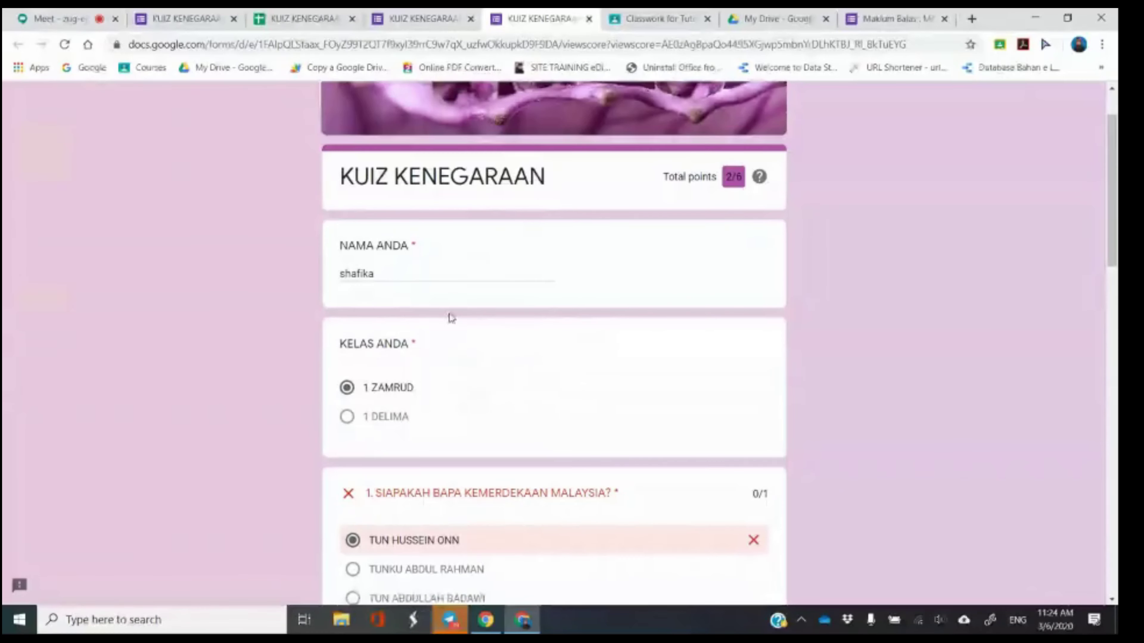
pyautogui.click(184, 18)
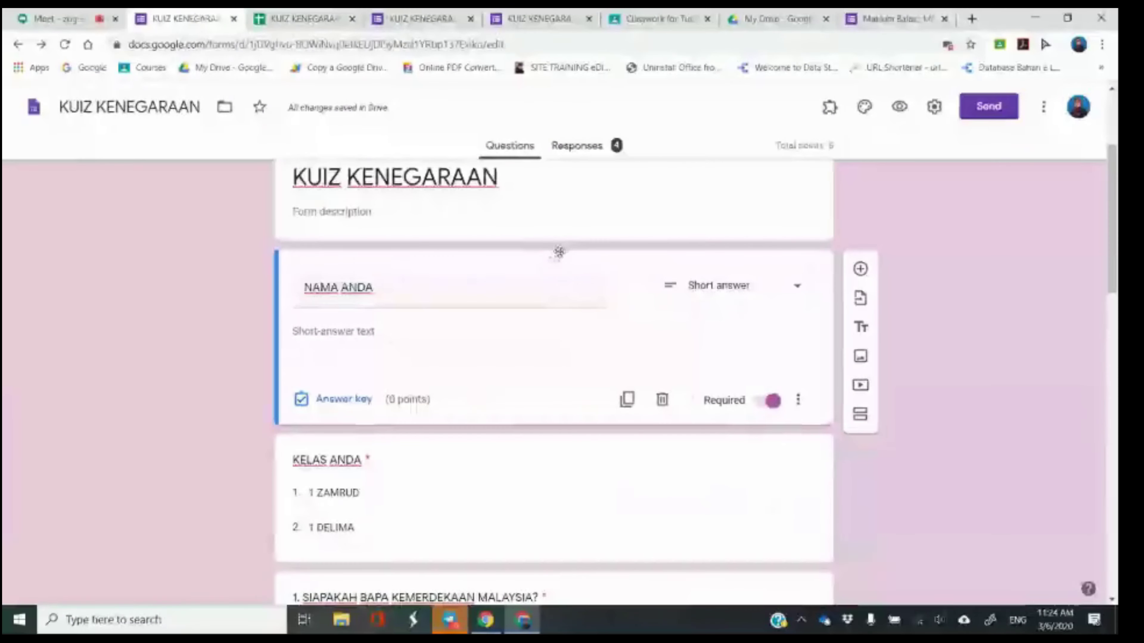
pyautogui.scroll(4, 599, 329)
pyautogui.scroll(-2, 599, 464)
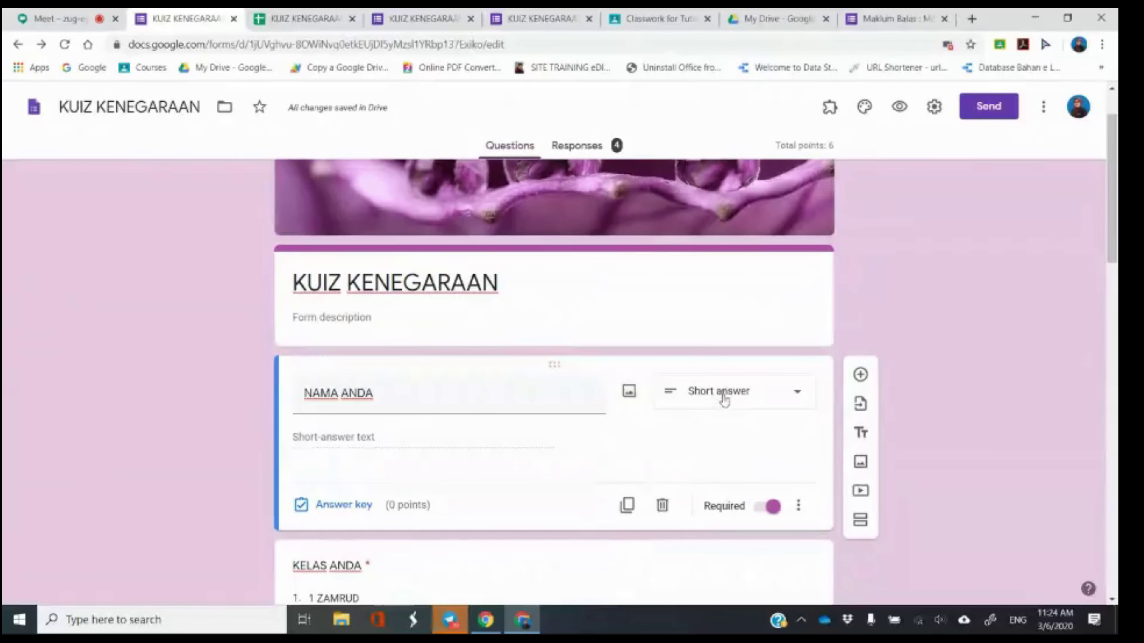
pyautogui.click(50, 13)
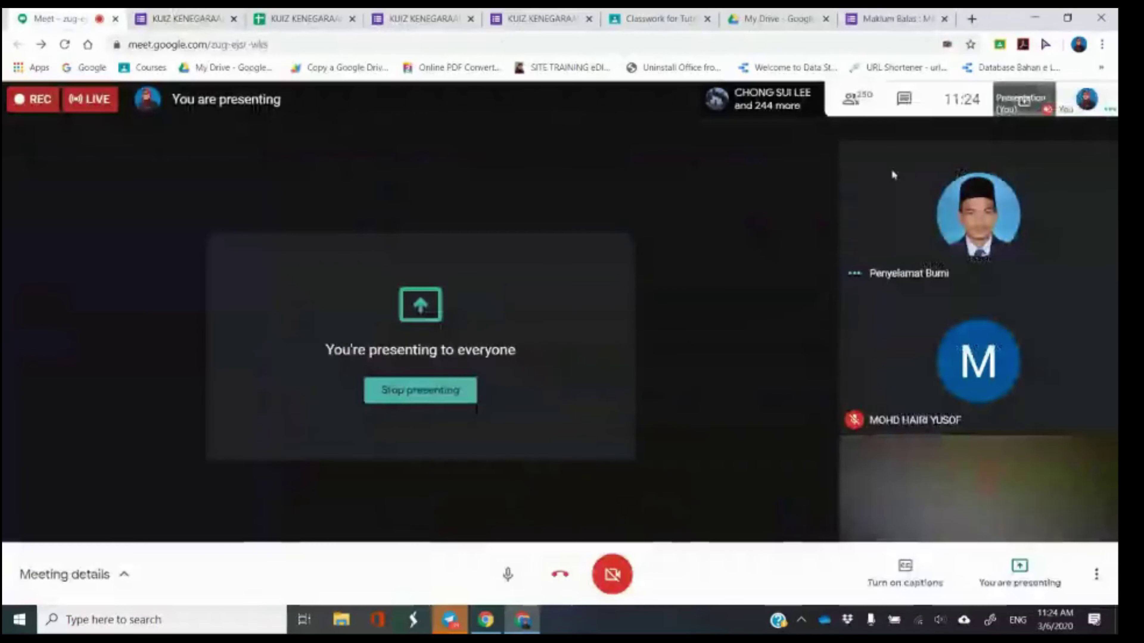
# Reopen the Meet chat, then bring up the KUIZ KENEGARAAN form's settings.
pyautogui.click(914, 101)
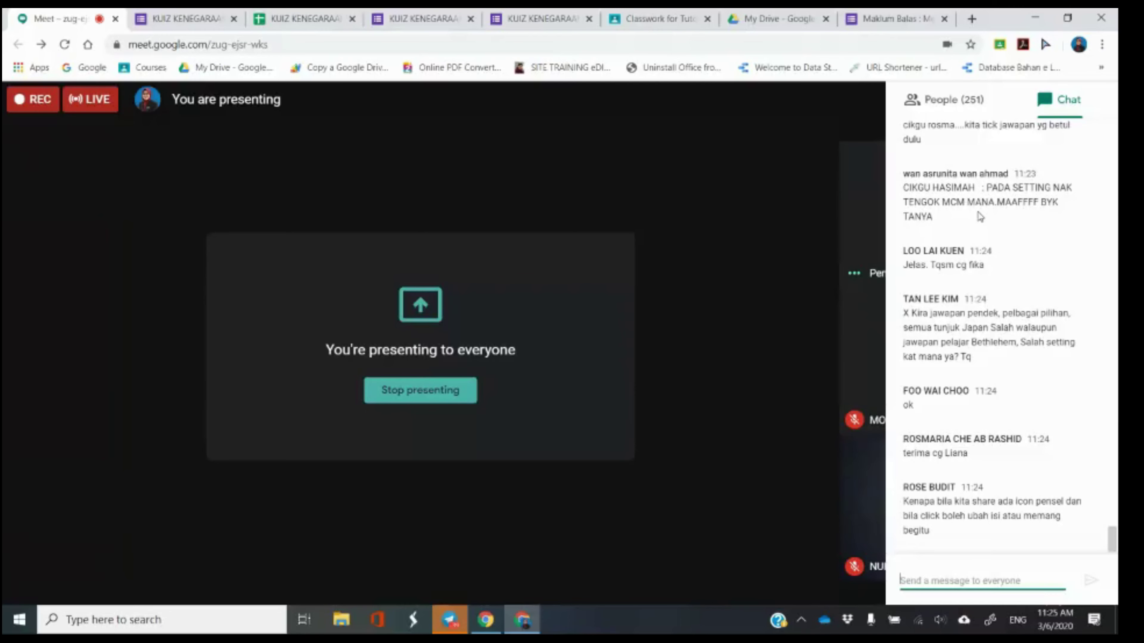
pyautogui.scroll(2, 980, 217)
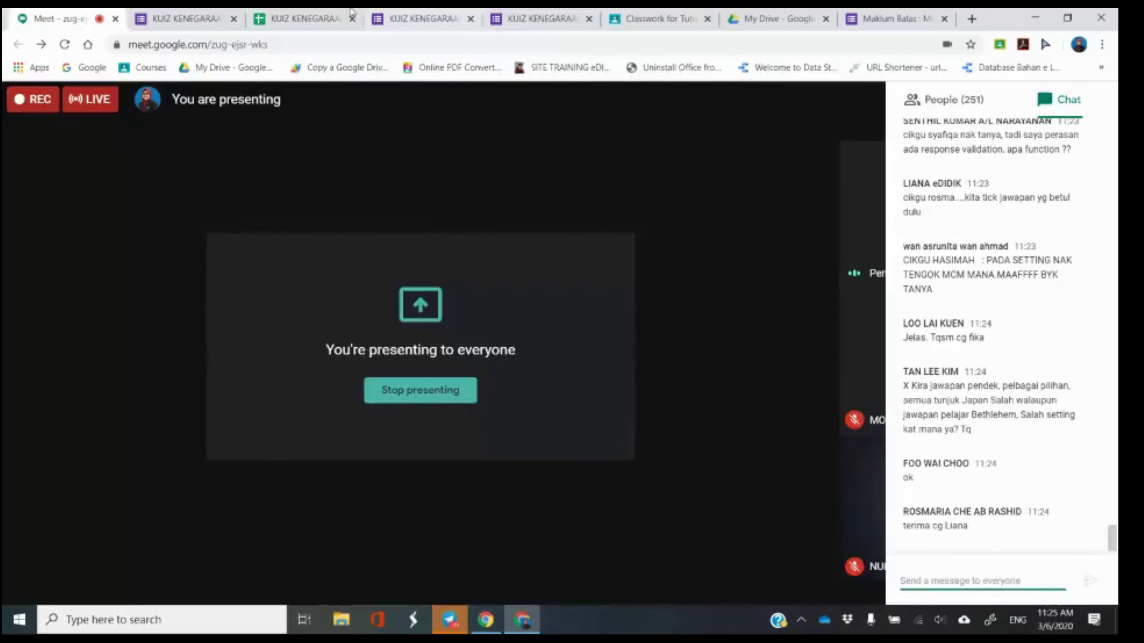
pyautogui.click(187, 19)
pyautogui.click(934, 108)
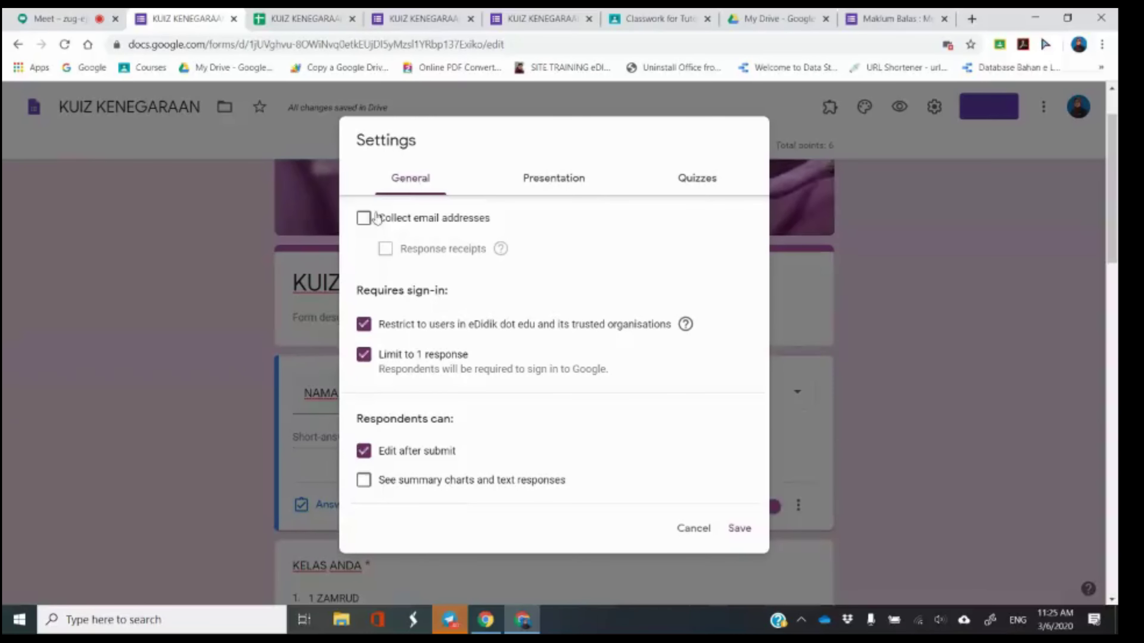
# Save the form settings, check the Meet call, and start editing question 1.
pyautogui.click(746, 534)
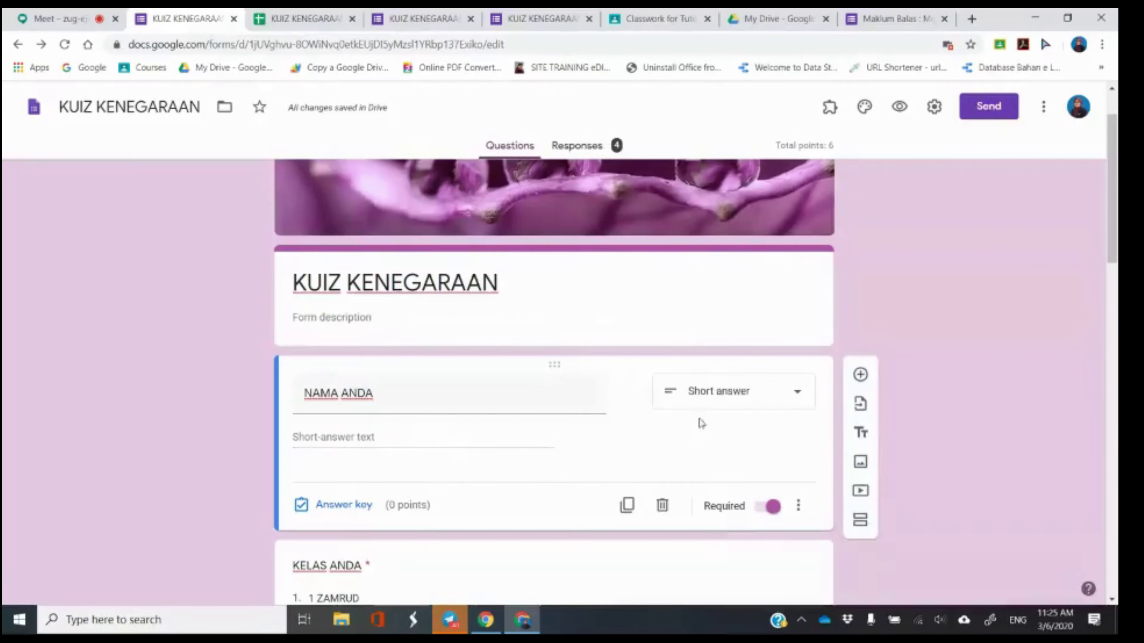
pyautogui.click(70, 13)
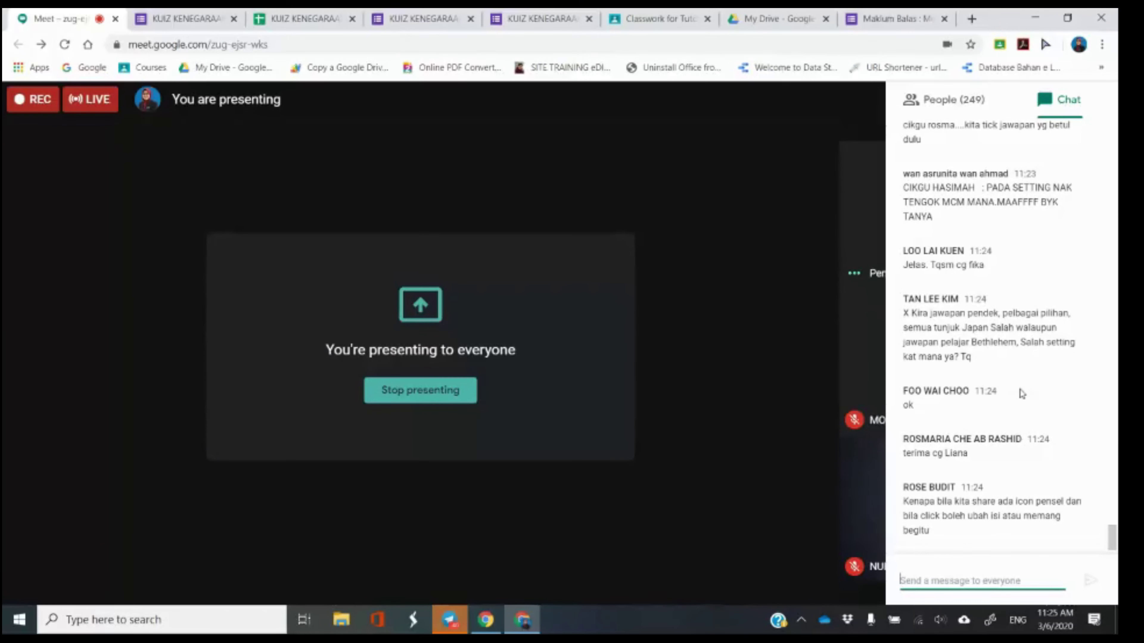
pyautogui.click(185, 18)
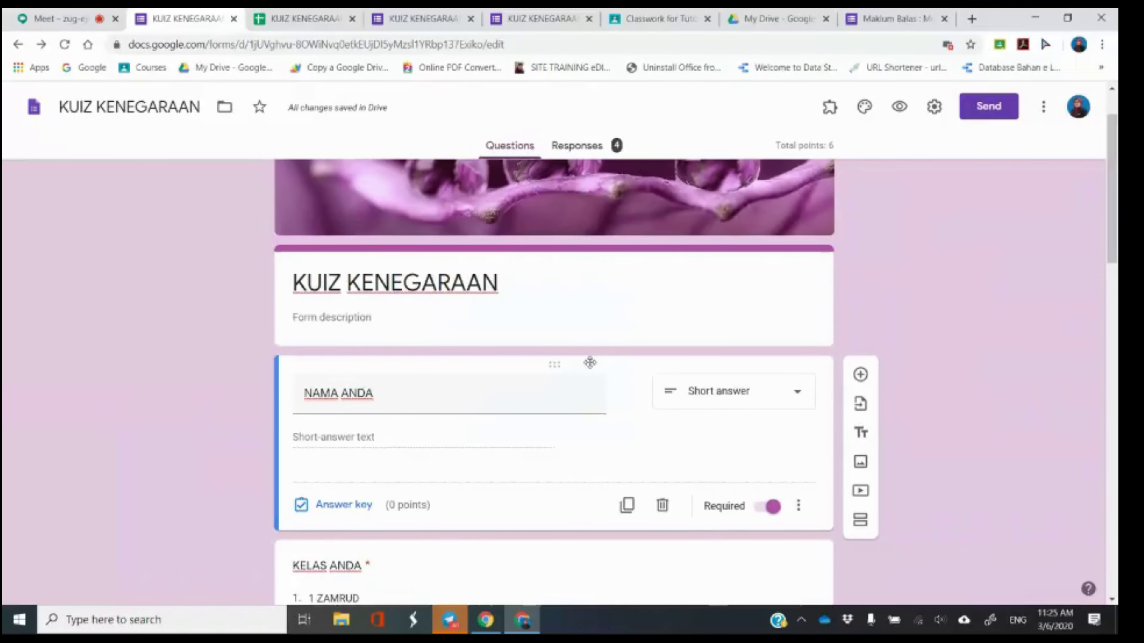
pyautogui.scroll(-5, 590, 363)
pyautogui.click(513, 293)
pyautogui.click(979, 308)
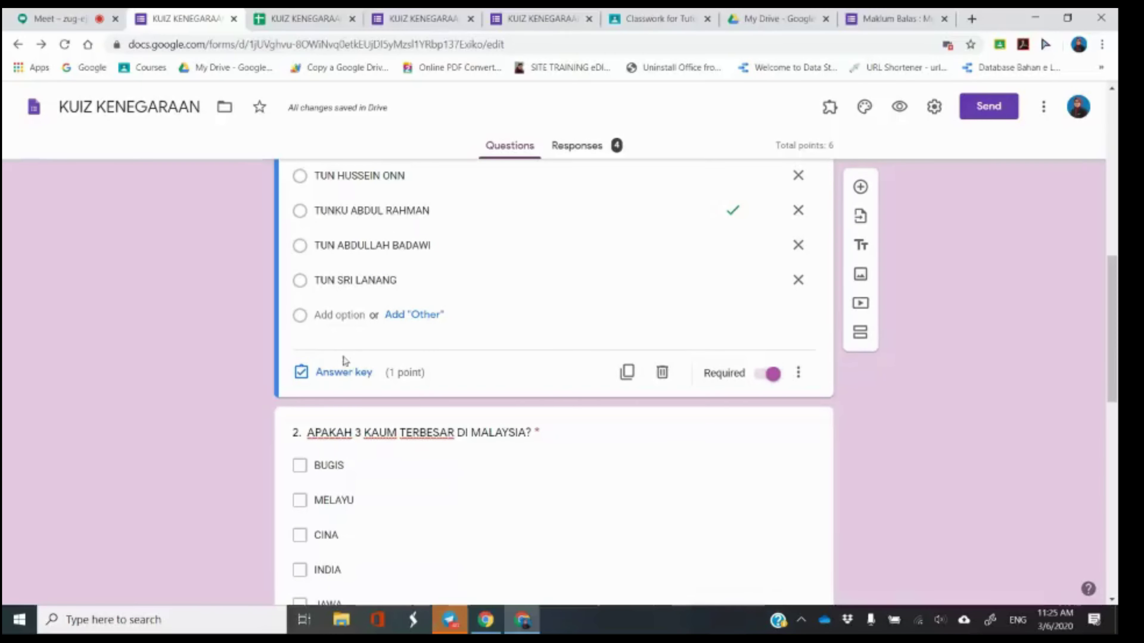
# Set TUNKU ABDUL RAHMAN as question 1's correct answer, then return to Meet.
pyautogui.click(343, 373)
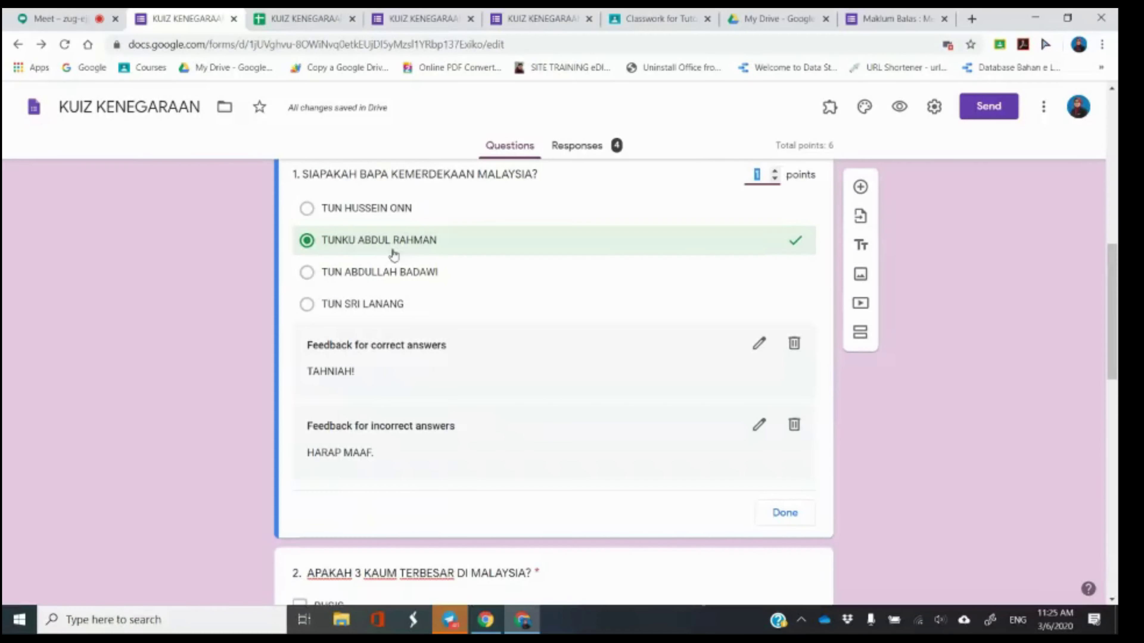
pyautogui.click(390, 274)
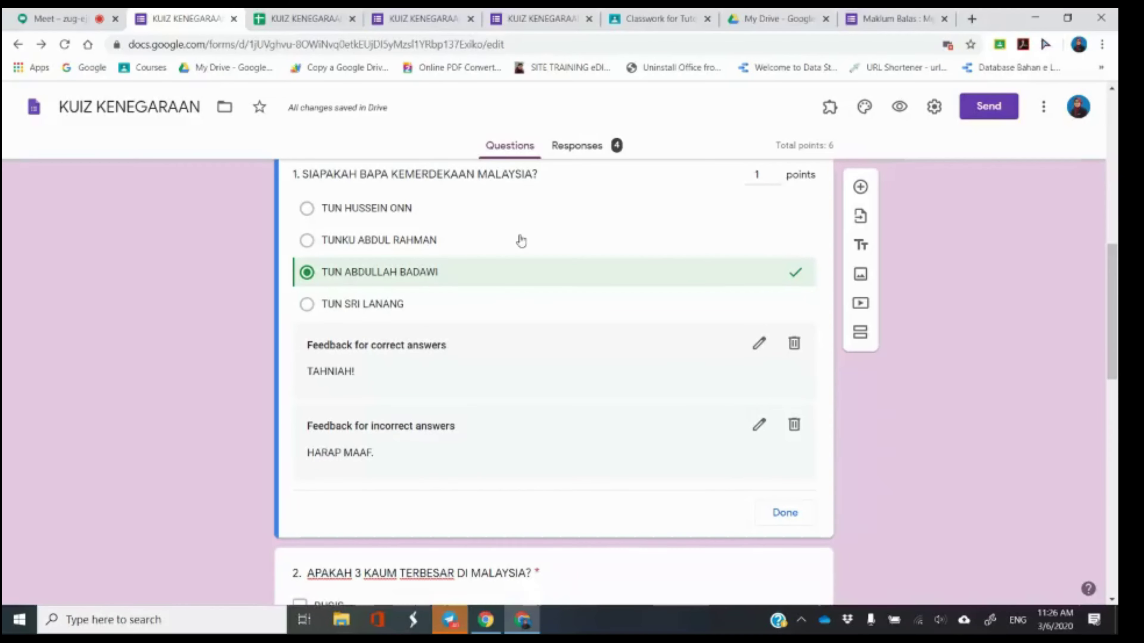
pyautogui.click(736, 278)
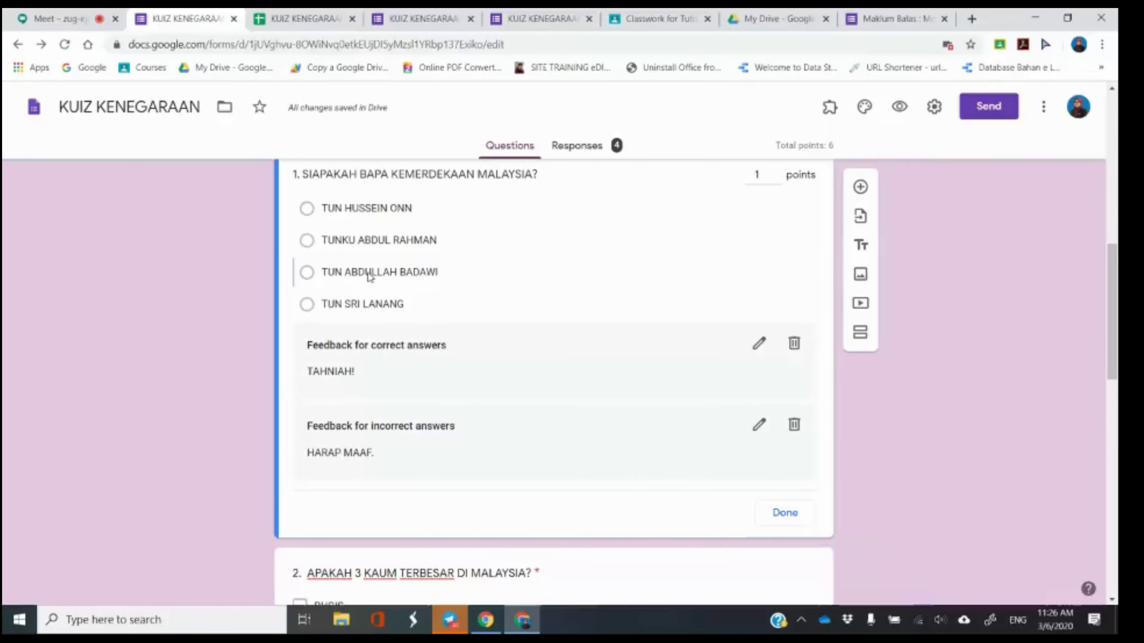
pyautogui.click(368, 244)
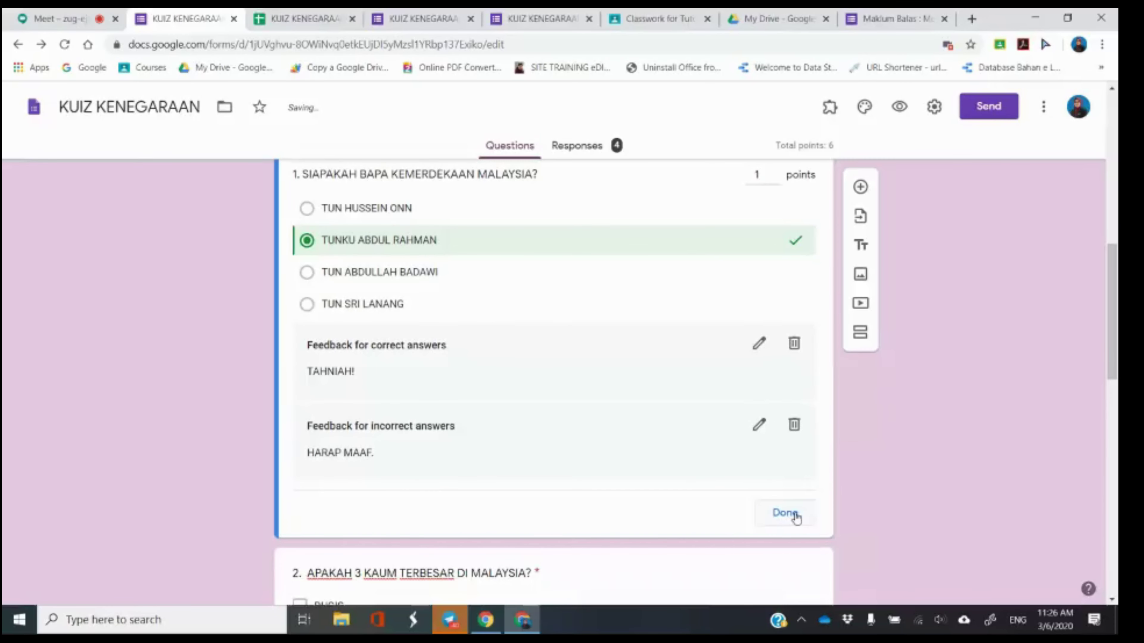
pyautogui.click(786, 513)
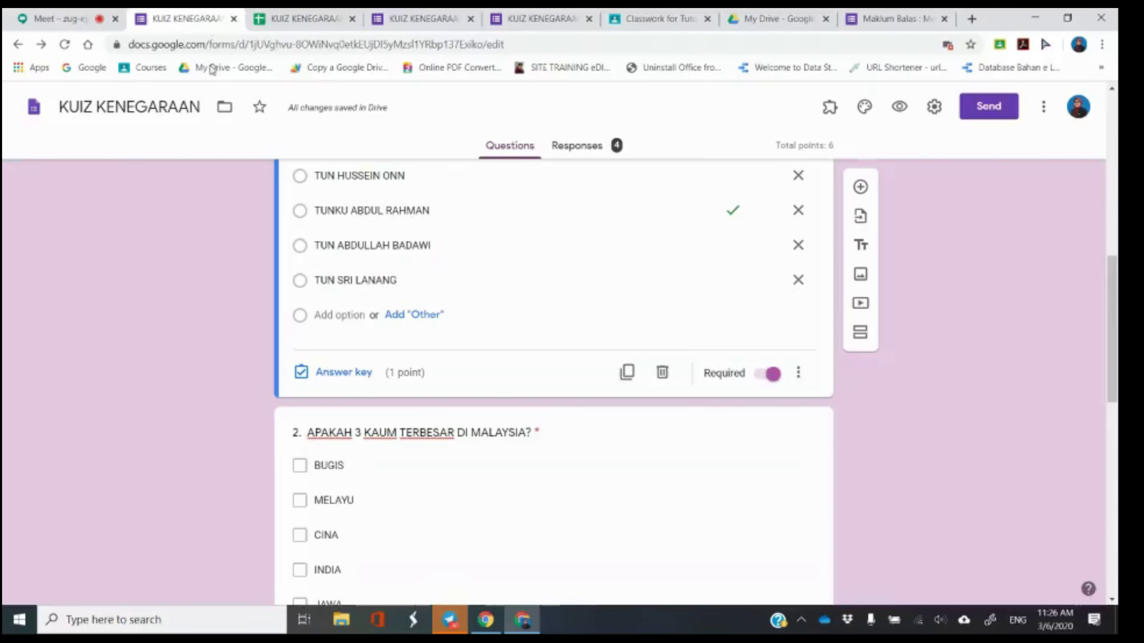
pyautogui.click(96, 18)
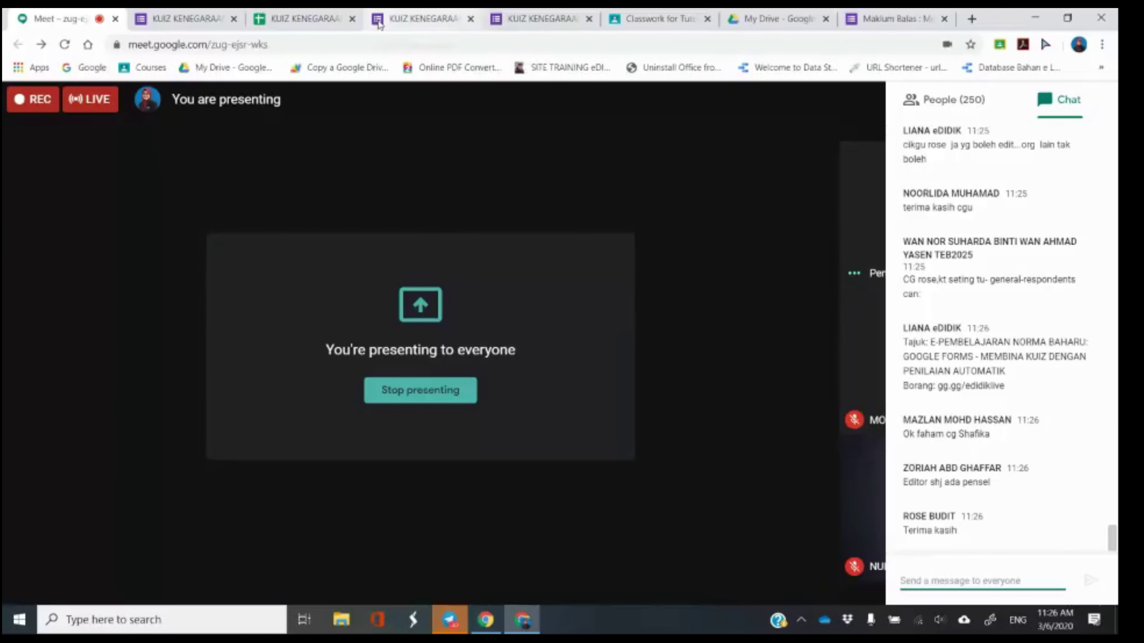
# Look over the response confirmation and view-score pages, then return to the form editor.
pyautogui.click(216, 18)
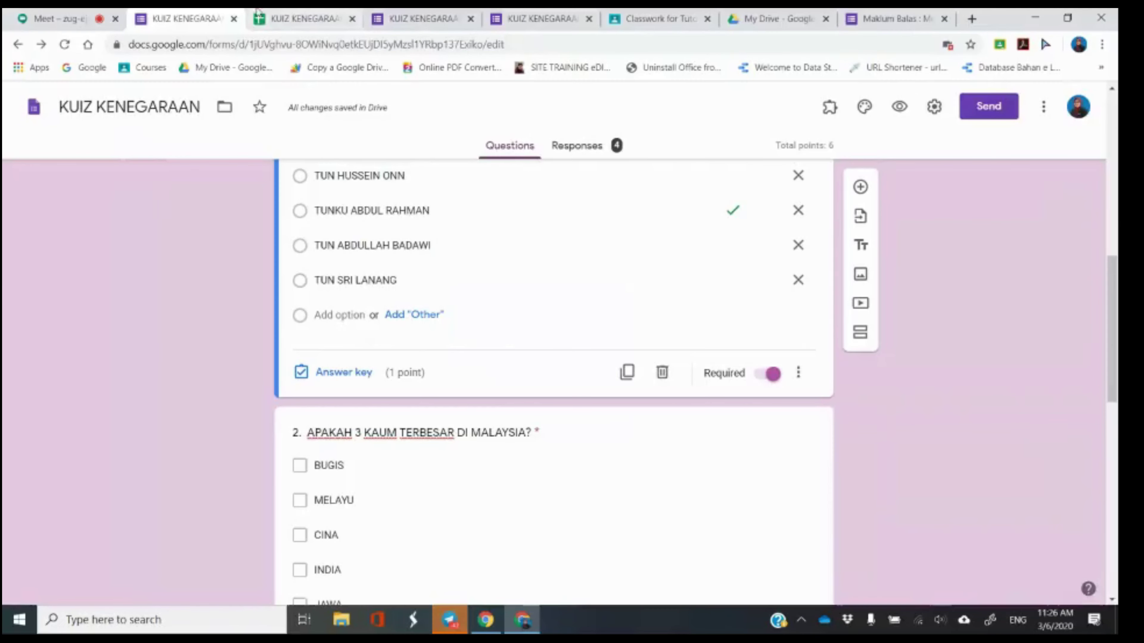
pyautogui.click(257, 11)
pyautogui.click(468, 13)
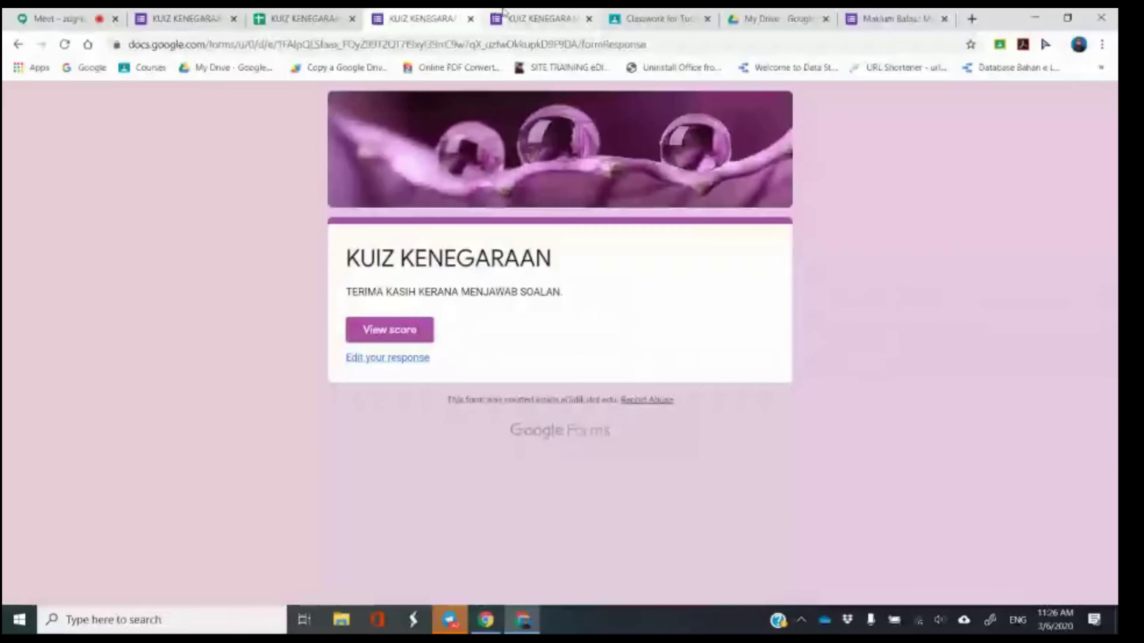
pyautogui.click(503, 11)
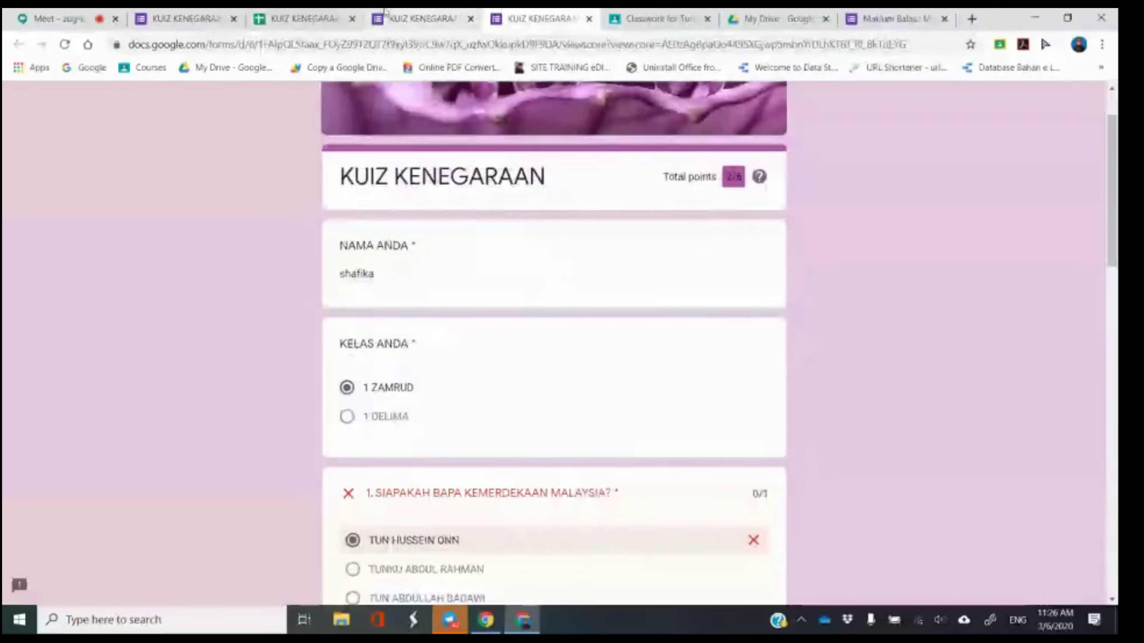
pyautogui.click(209, 12)
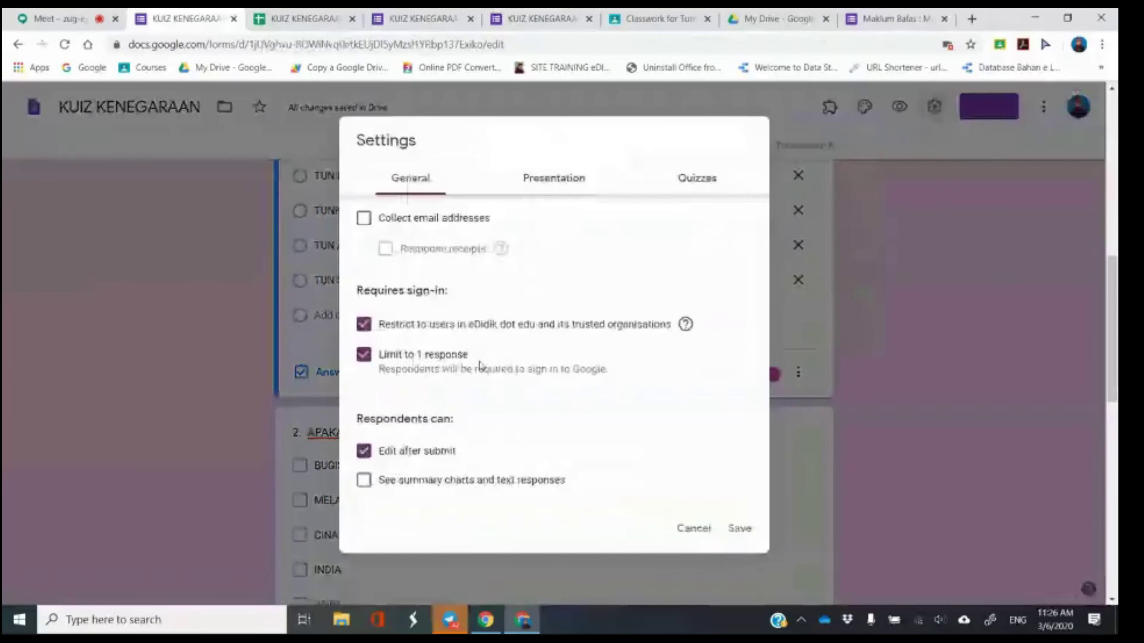
# Dismiss the settings unchanged, preview the quiz, and return to the Meet call.
pyautogui.press('Escape')
pyautogui.click(899, 106)
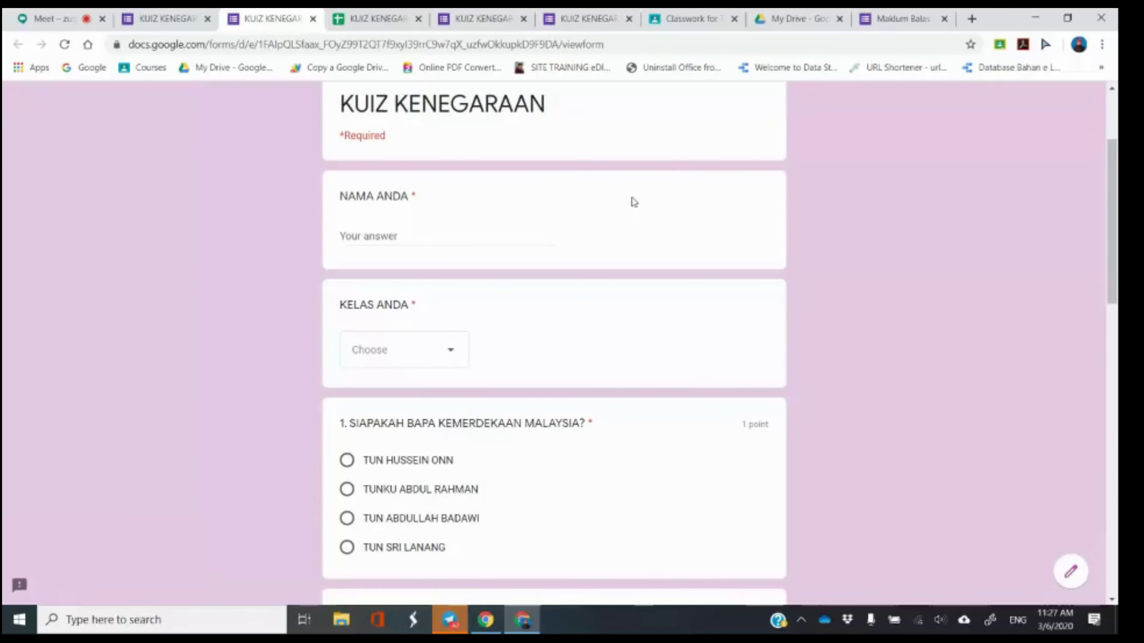
pyautogui.click(53, 19)
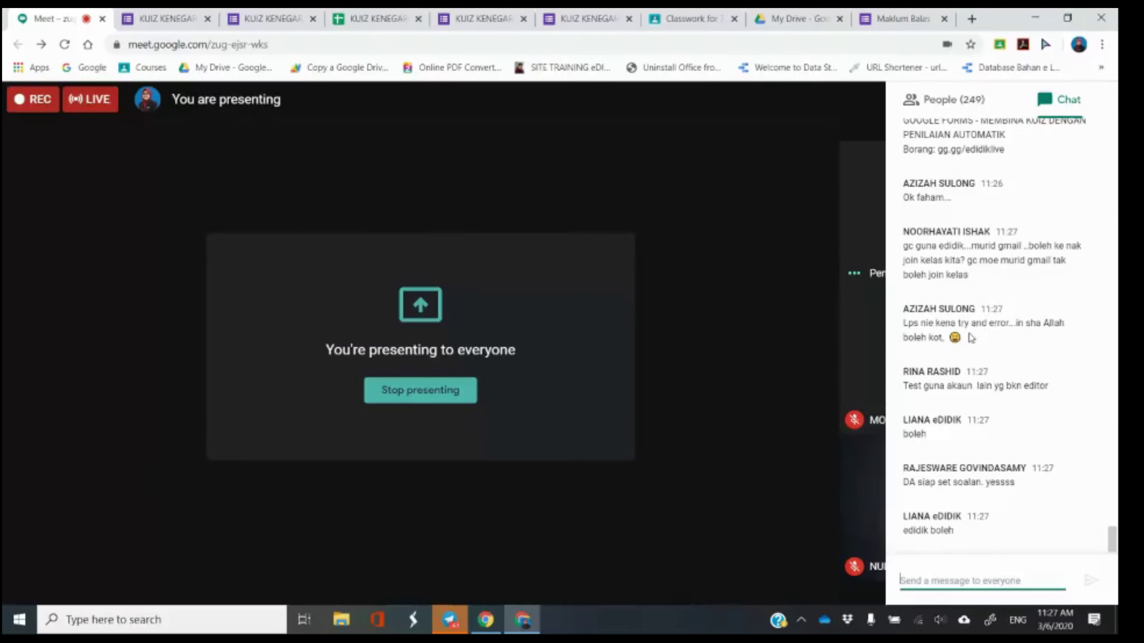
# Check the quiz editor, return to Meet, then show the Classroom assignment draft with the quiz attached.
pyautogui.click(160, 10)
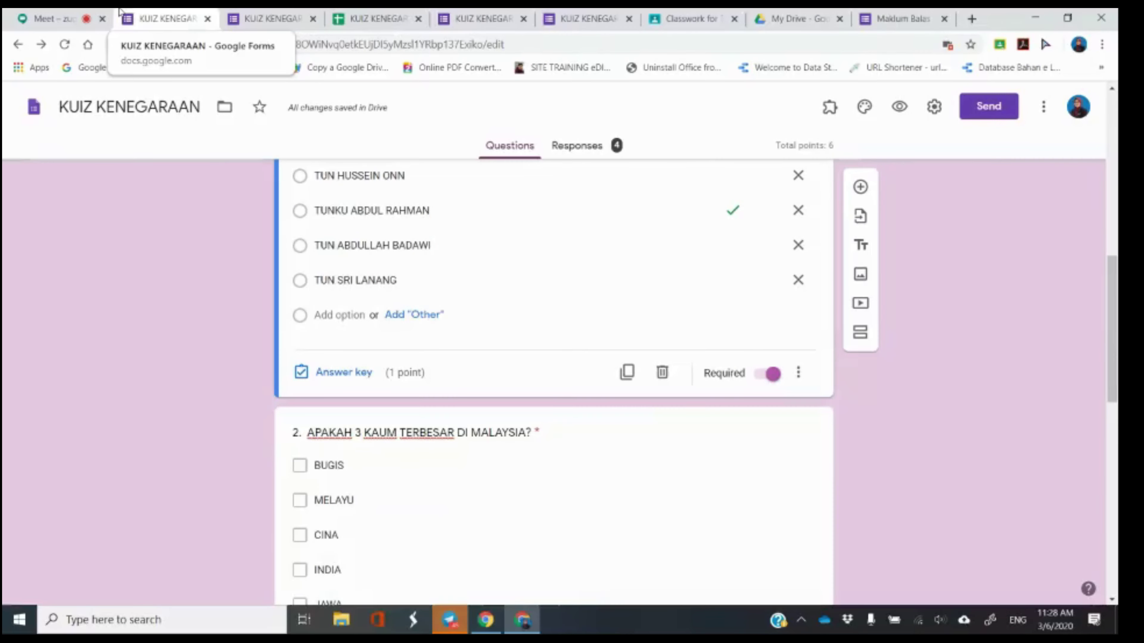
pyautogui.click(99, 23)
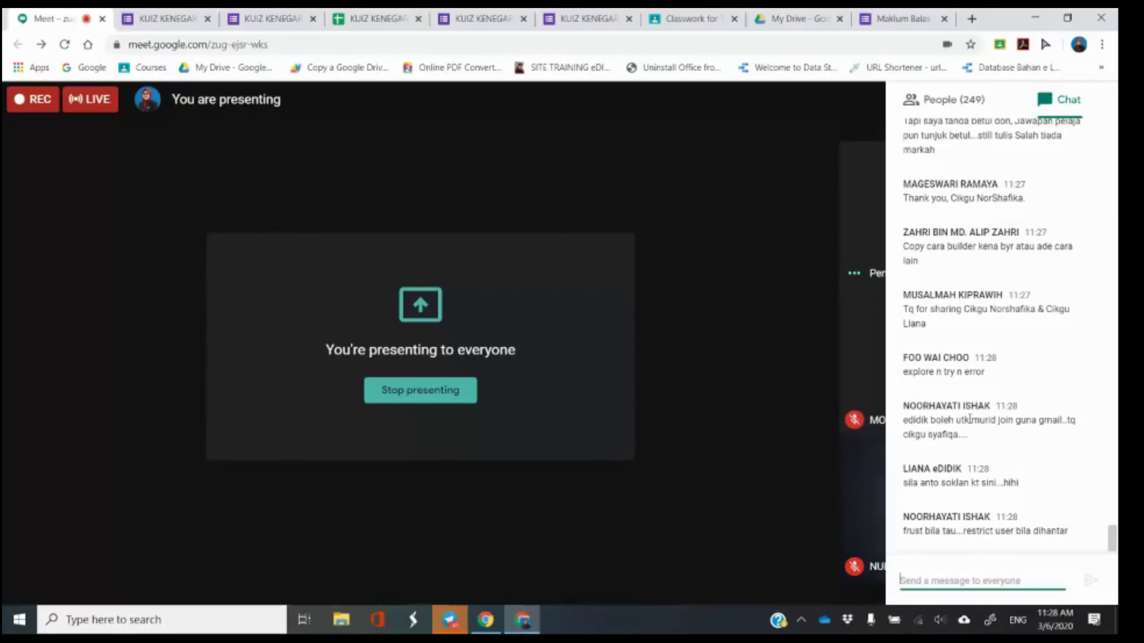
pyautogui.click(691, 19)
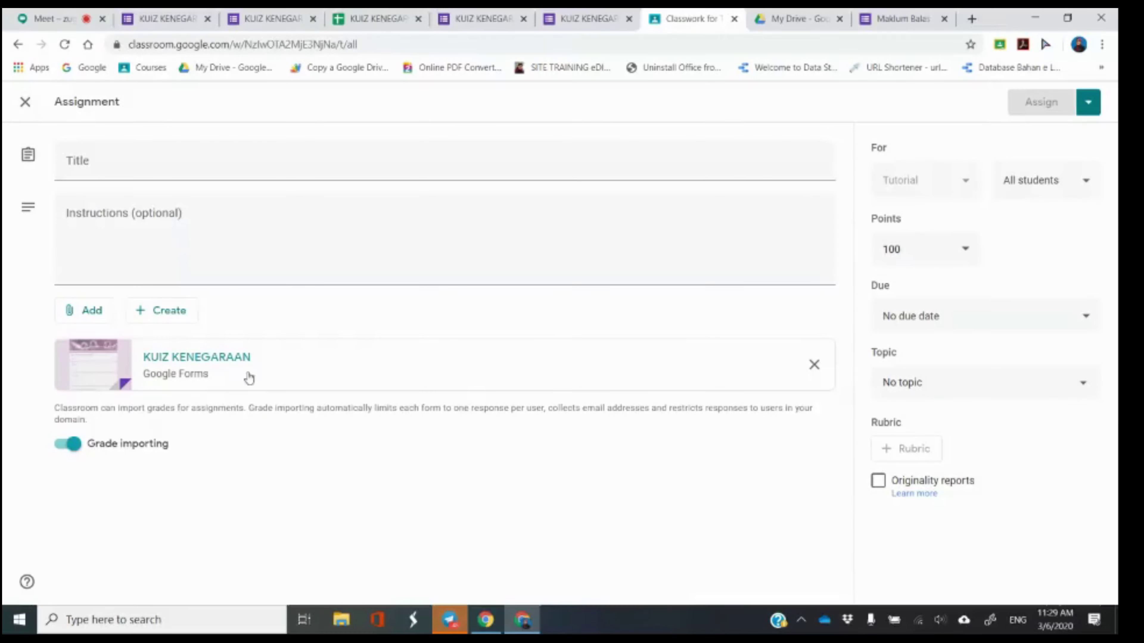
# Reopen and save the quiz form settings, check the Classroom assignment, then return to Meet.
pyautogui.click(179, 21)
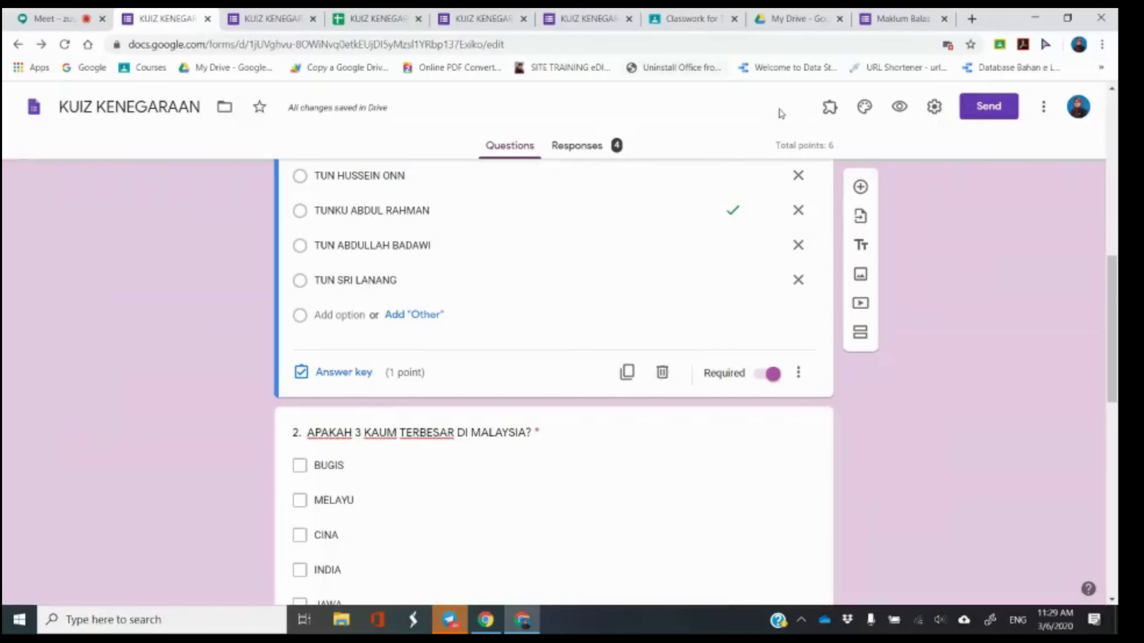
pyautogui.click(933, 108)
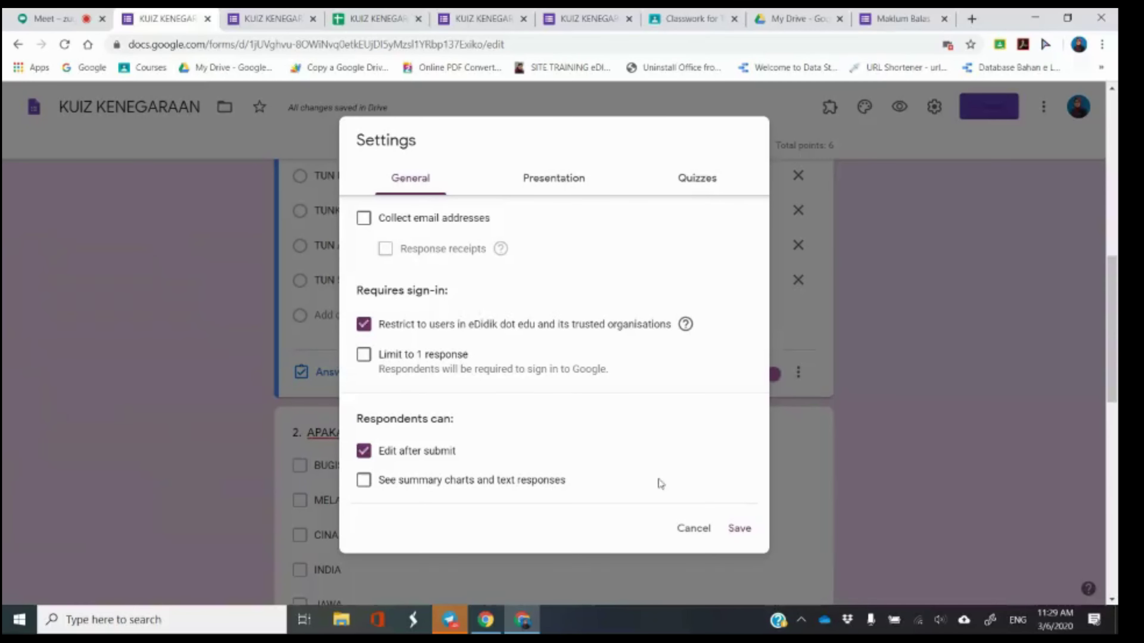
pyautogui.click(746, 532)
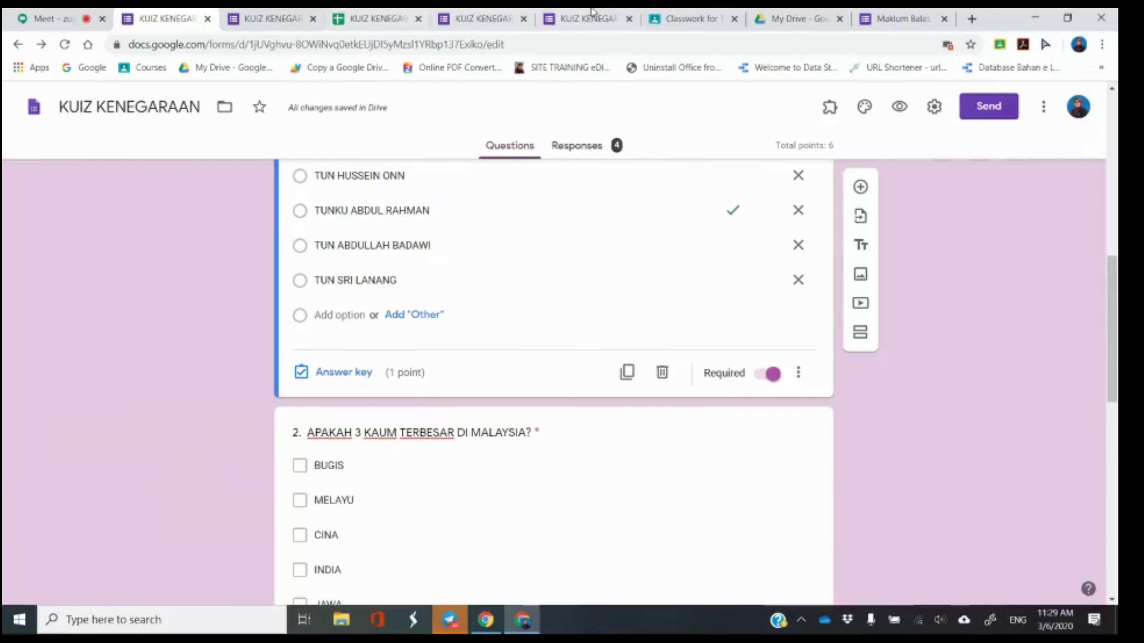
pyautogui.click(663, 14)
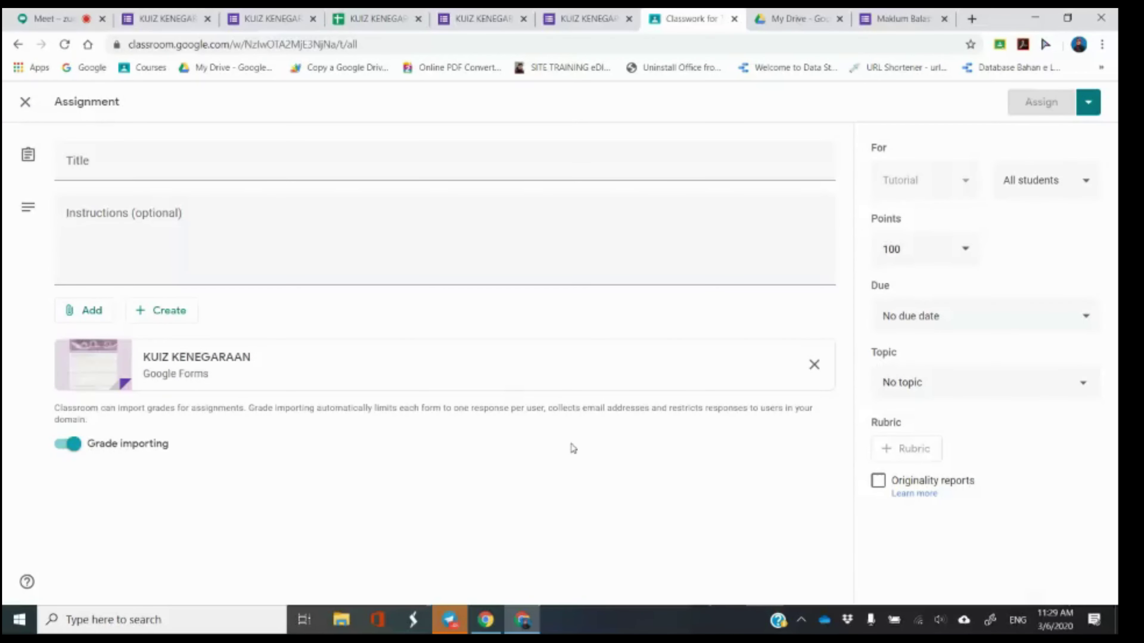
pyautogui.click(58, 17)
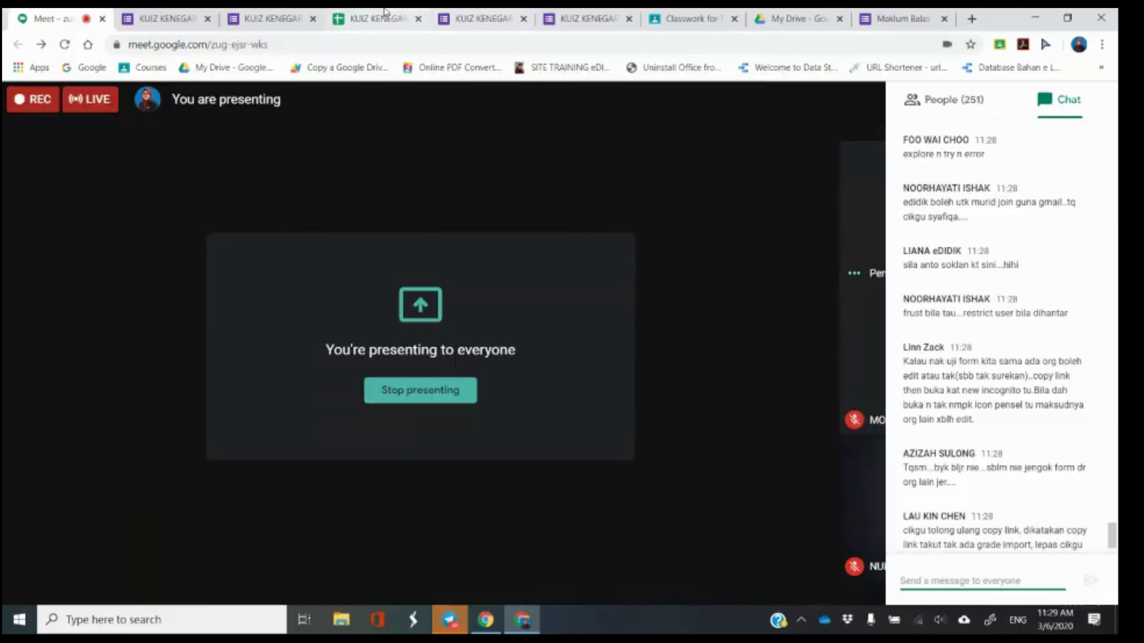
# Show the KUIZ KENEGARAAN responses spreadsheet with four scored submissions.
pyautogui.click(380, 18)
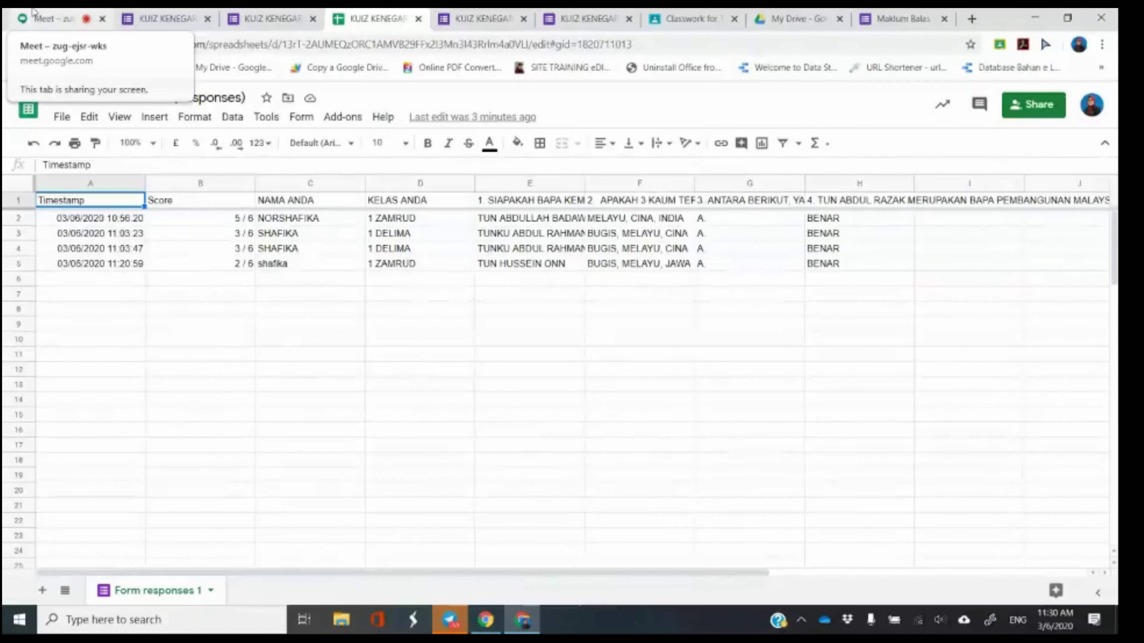
# Go from the responses spreadsheet back to the Meet presentation.
pyautogui.click(34, 12)
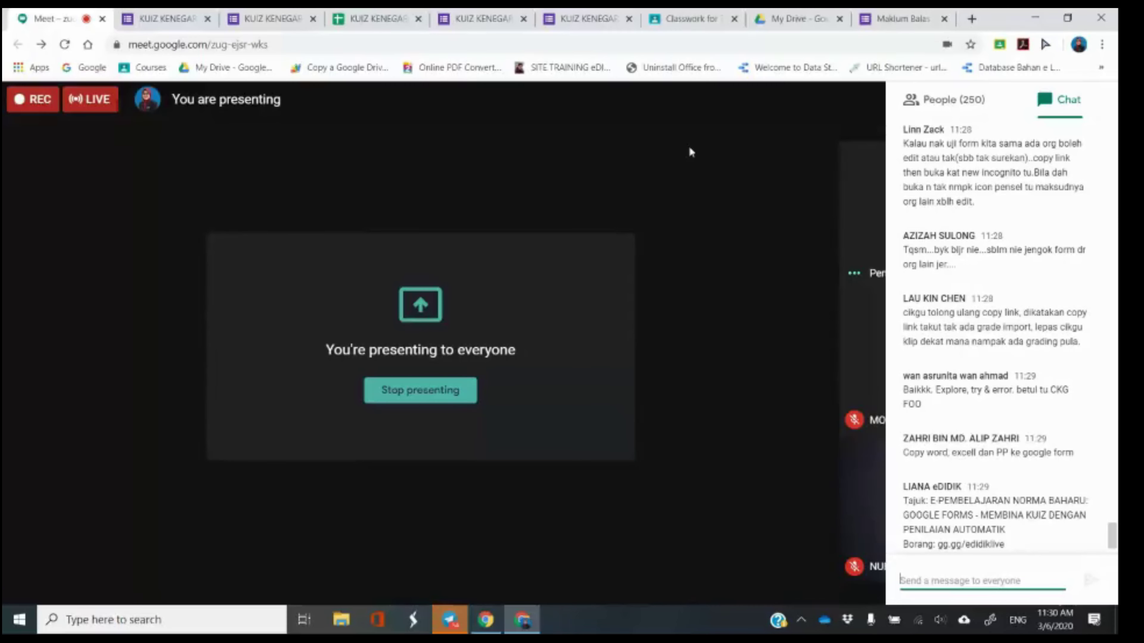
# Switch from the Meet call to the KUIZ KENEGARAAN form editor tab.
pyautogui.click(177, 14)
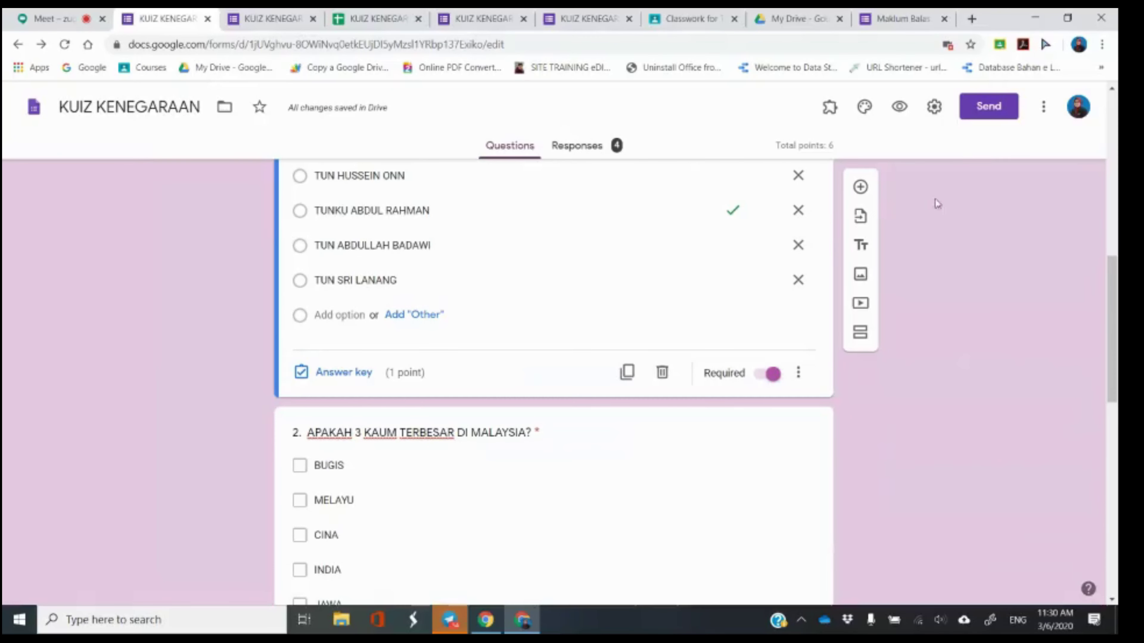
# Copy the quiz's shortened Send link, close the dialog, and go back to the Meet tab.
pyautogui.click(983, 114)
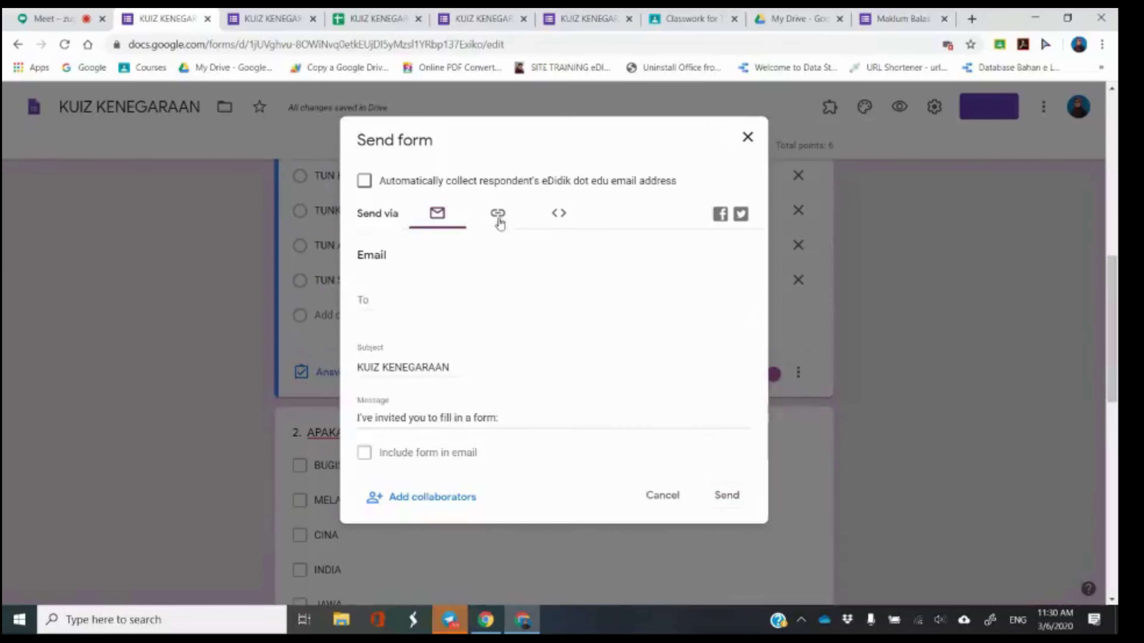
pyautogui.click(497, 221)
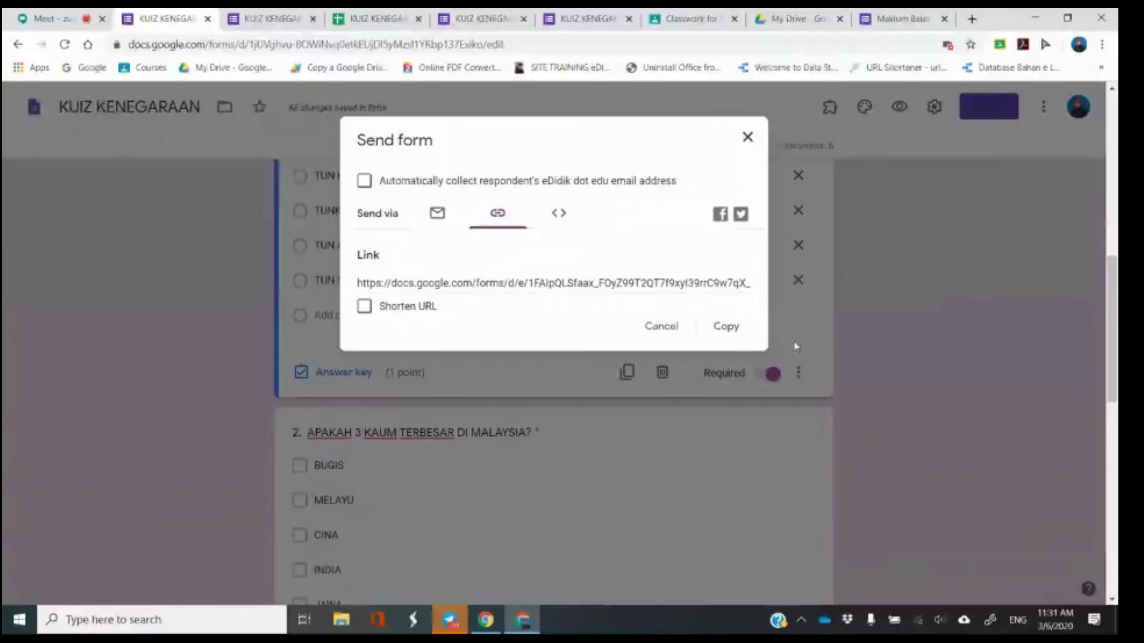
pyautogui.click(727, 331)
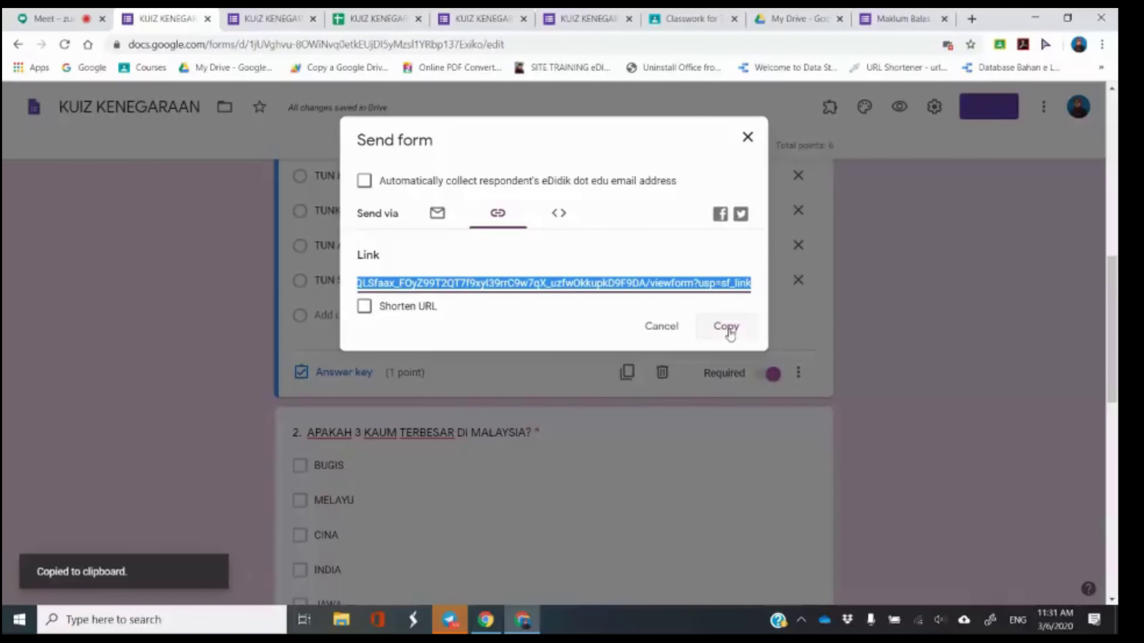
pyautogui.click(364, 311)
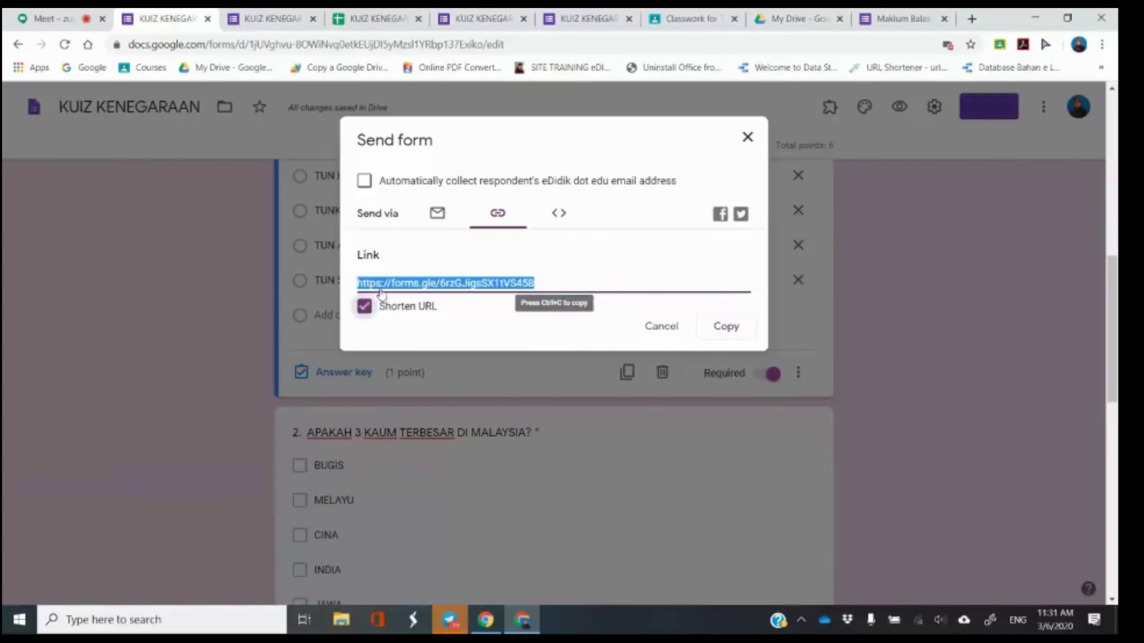
pyautogui.click(726, 326)
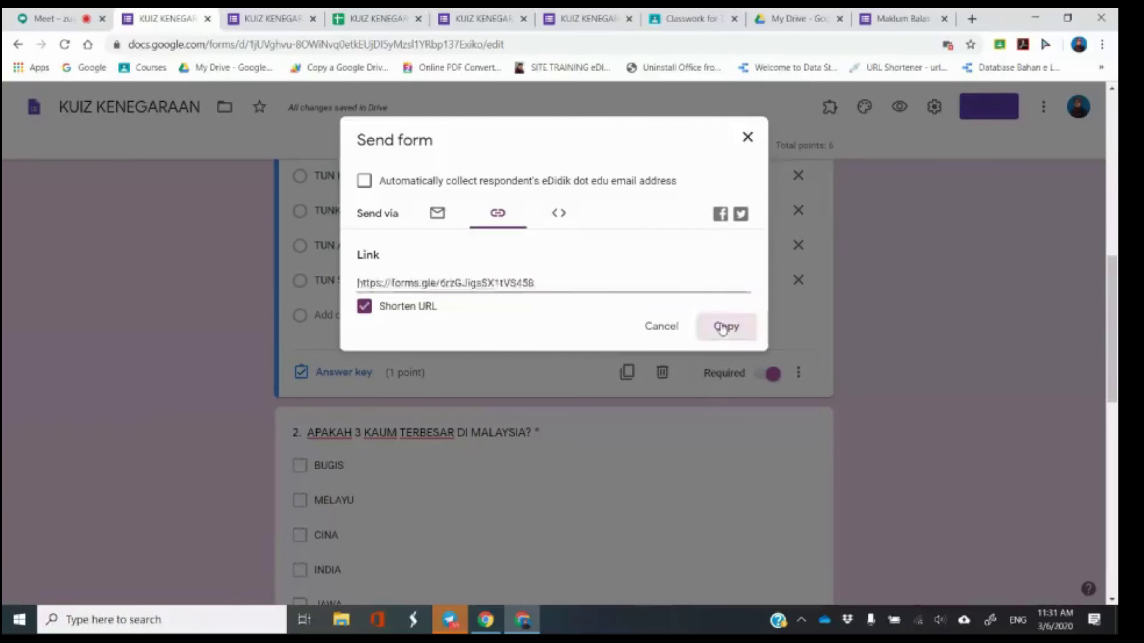
pyautogui.click(754, 143)
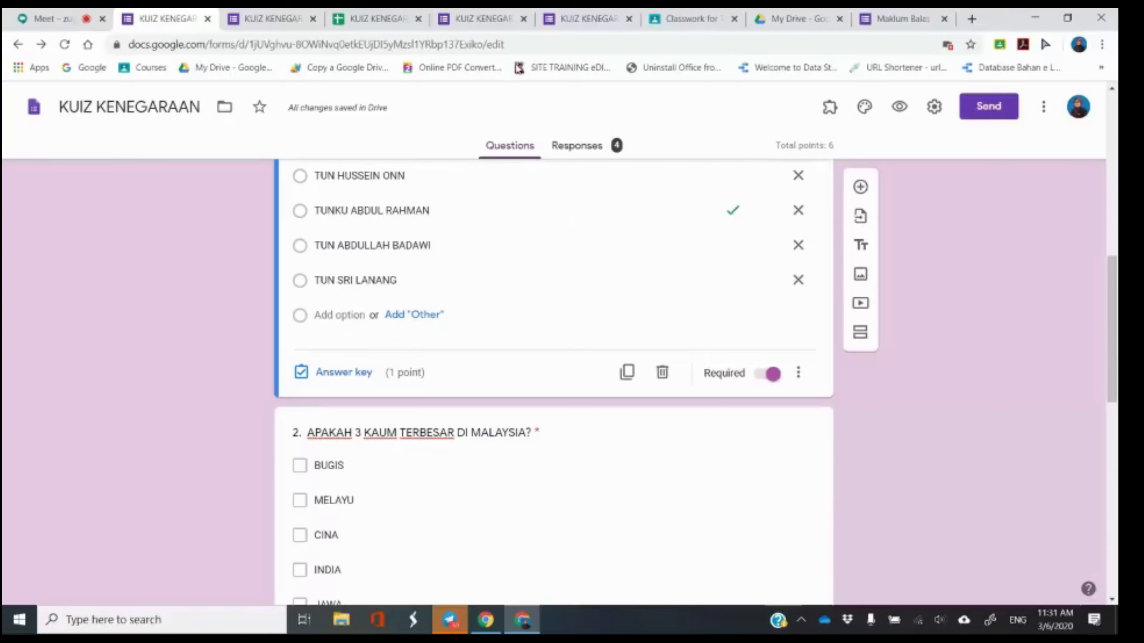
pyautogui.click(77, 16)
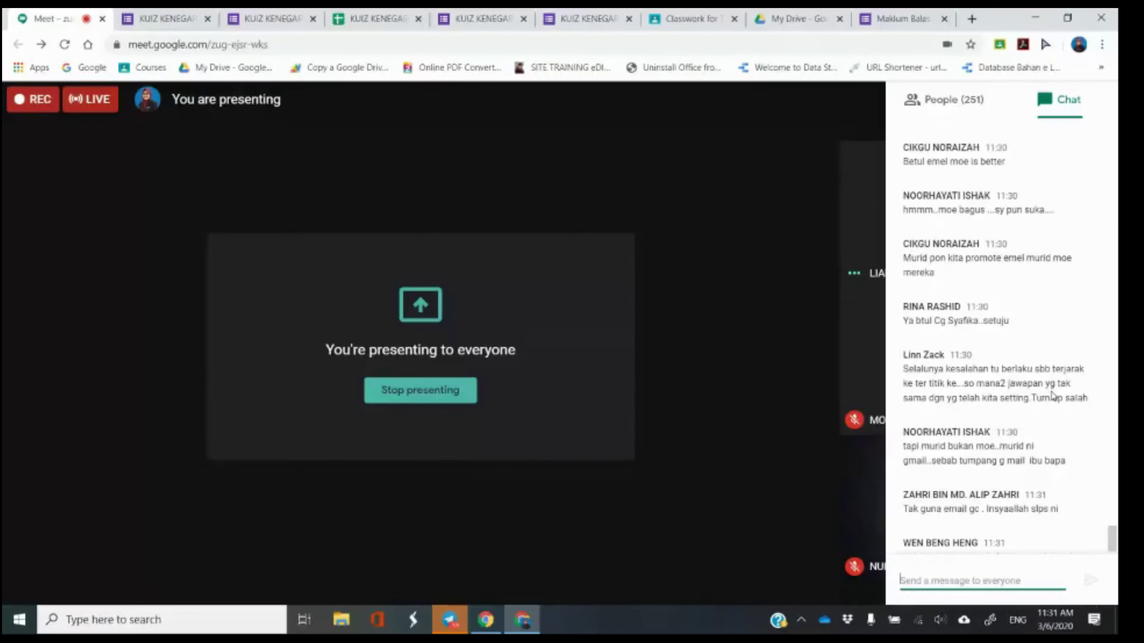
# In the form editor, mark TUNKU ABDUL RAHMAN as question 1's correct answer.
pyautogui.scroll(2, 1052, 396)
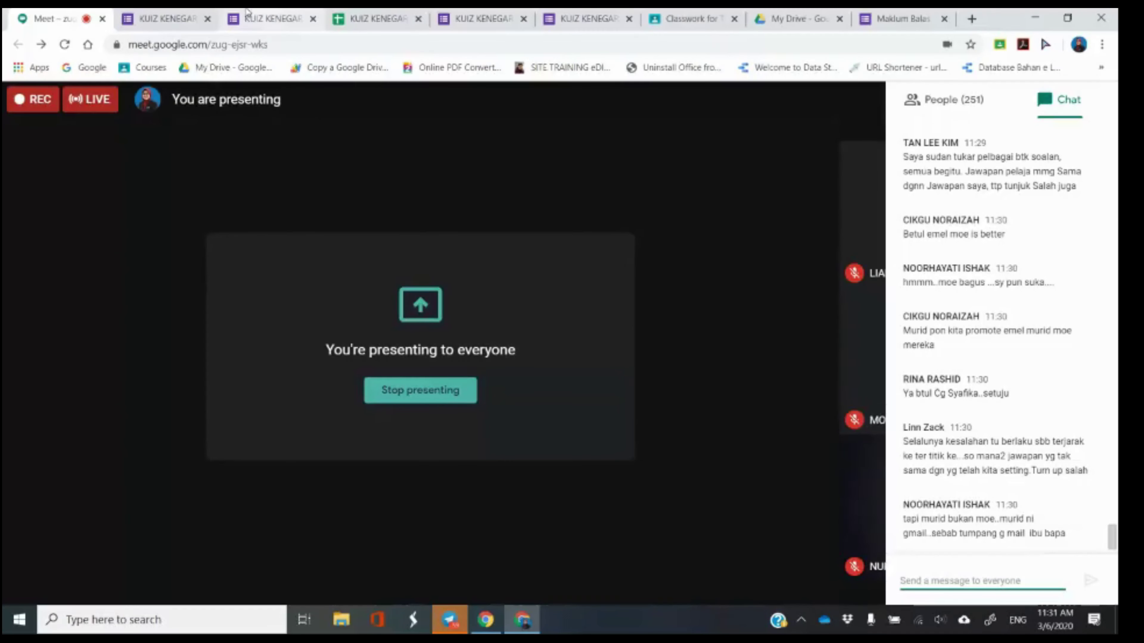
pyautogui.click(164, 19)
pyautogui.scroll(2, 590, 280)
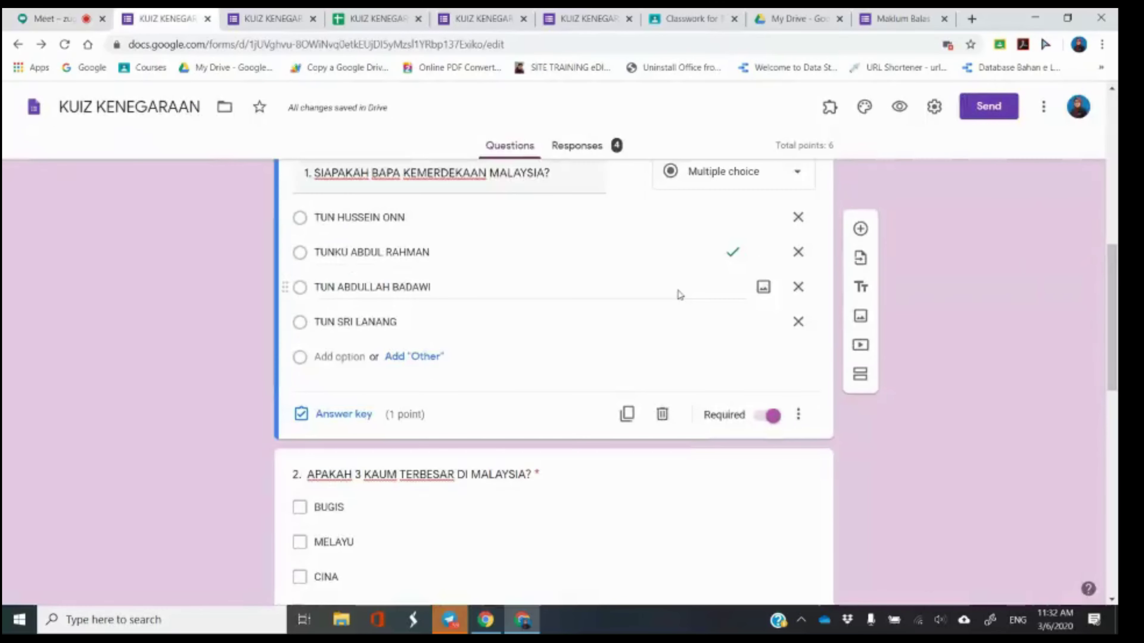
pyautogui.click(83, 13)
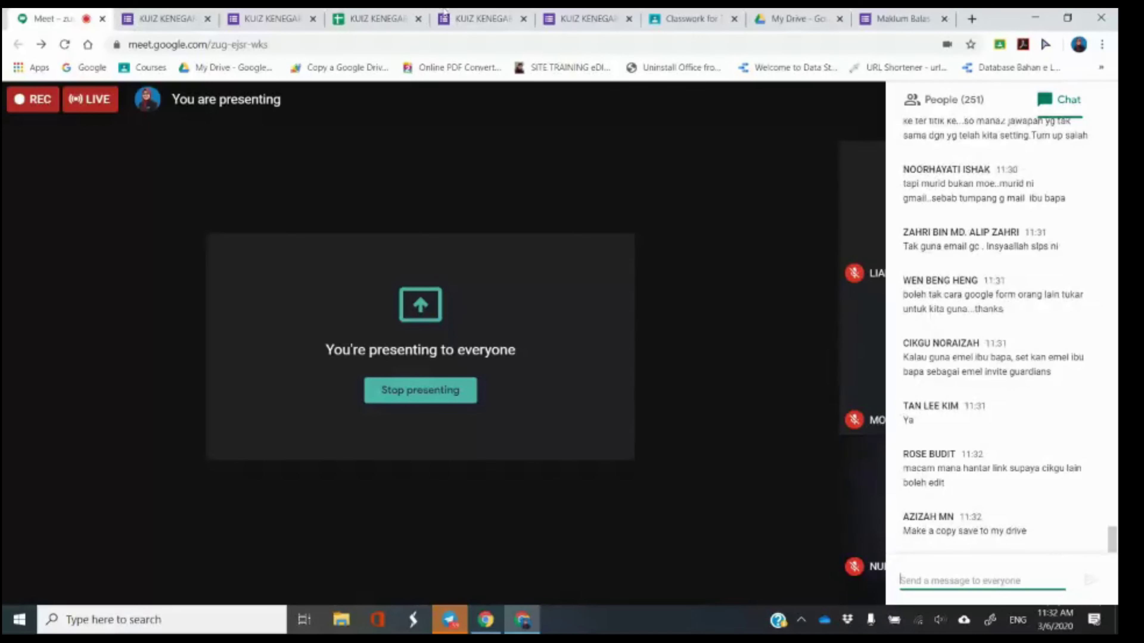
pyautogui.click(167, 18)
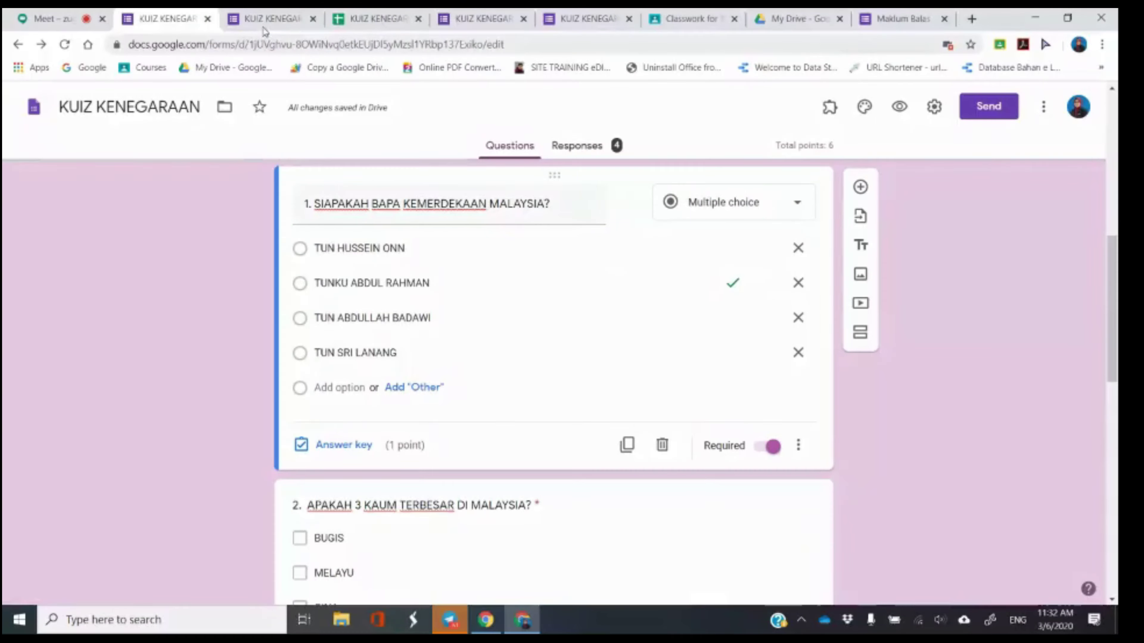
pyautogui.click(732, 283)
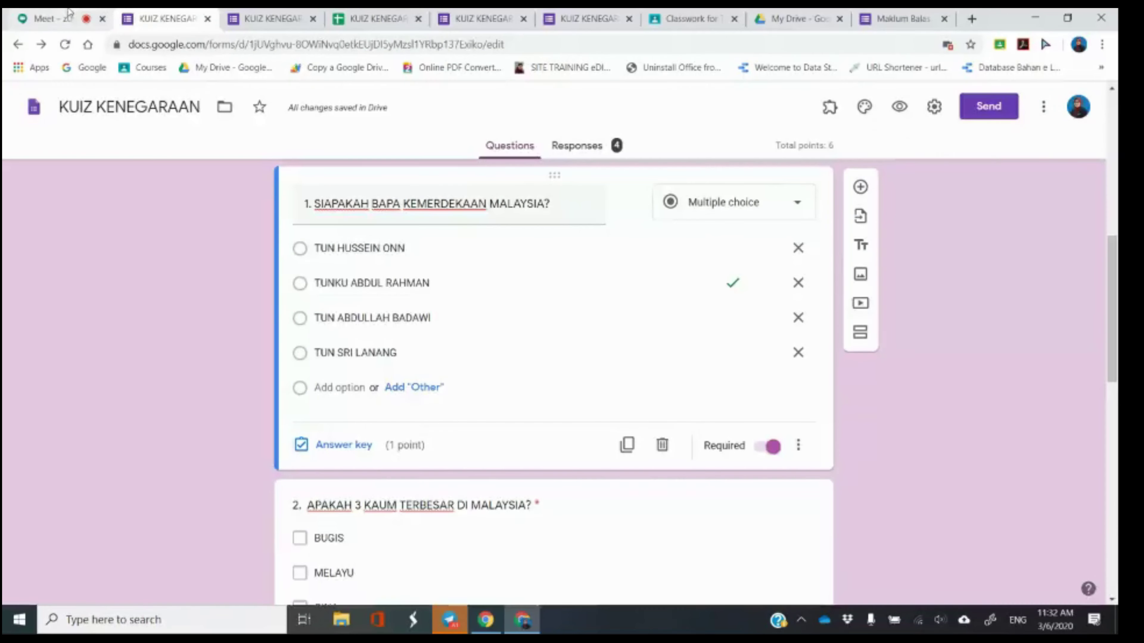
# Back in Meet, hide and reopen the chat, then return to the form editor.
pyautogui.click(59, 18)
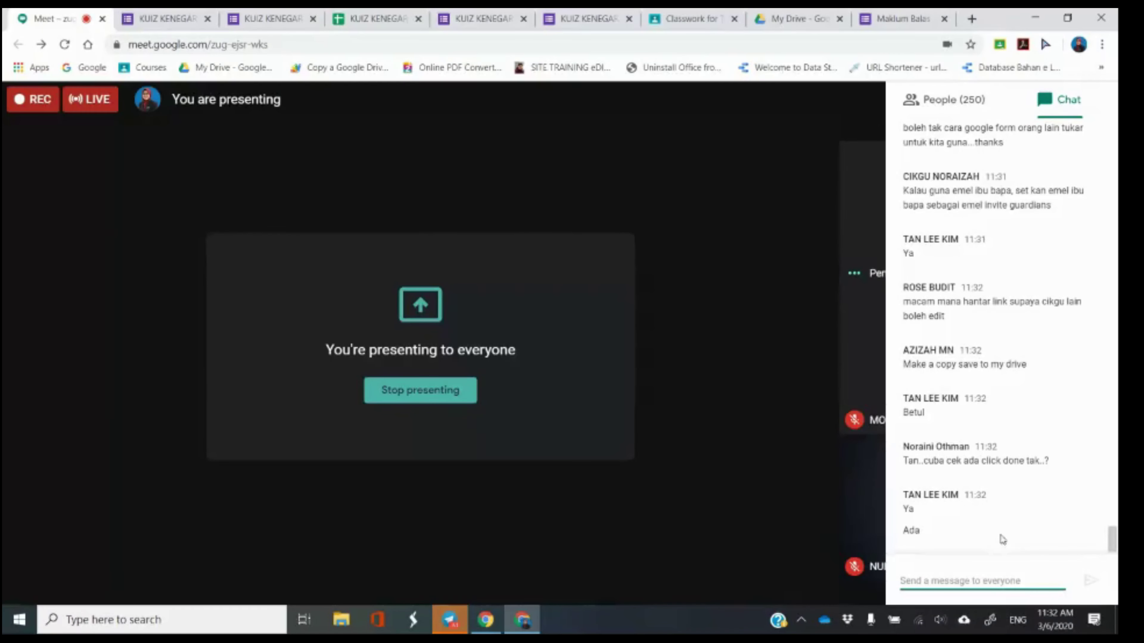
pyautogui.click(730, 352)
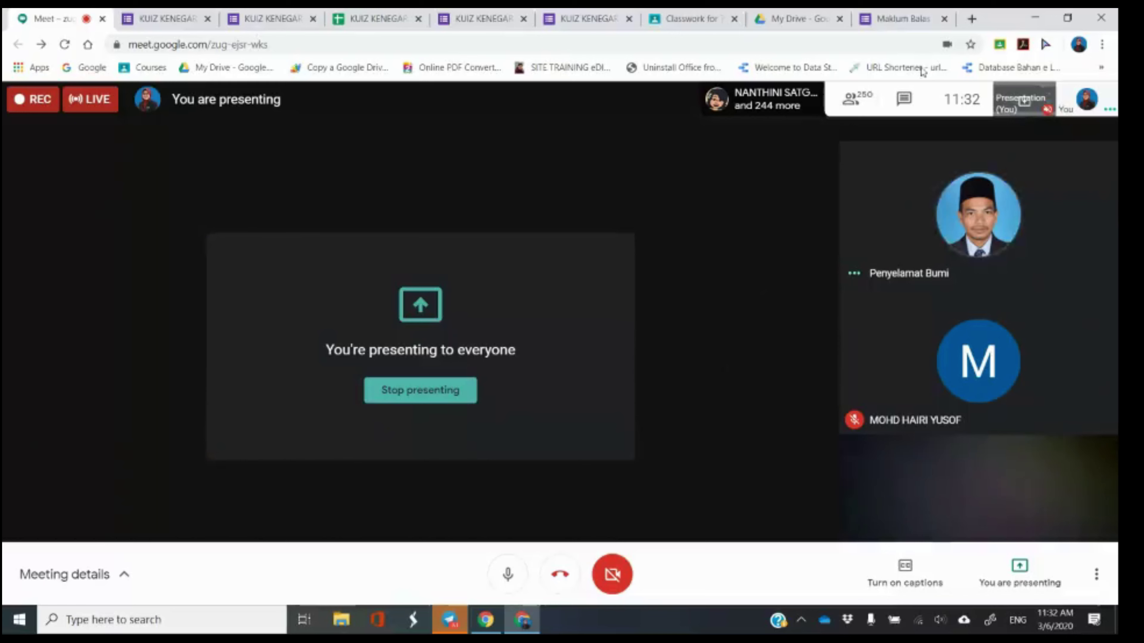
pyautogui.click(915, 128)
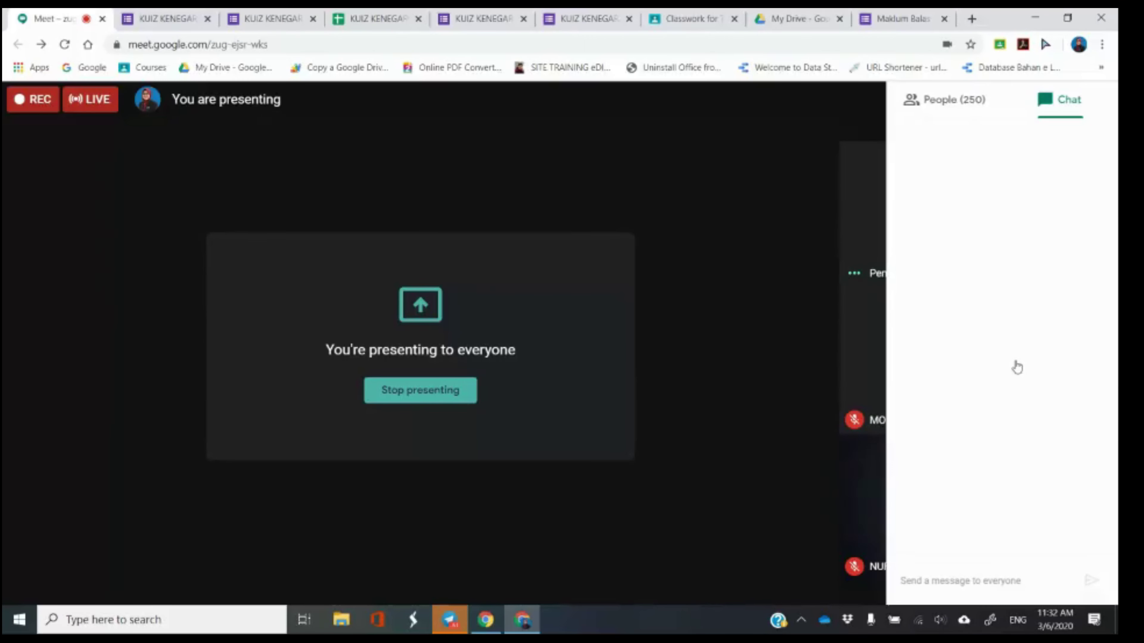
pyautogui.click(149, 11)
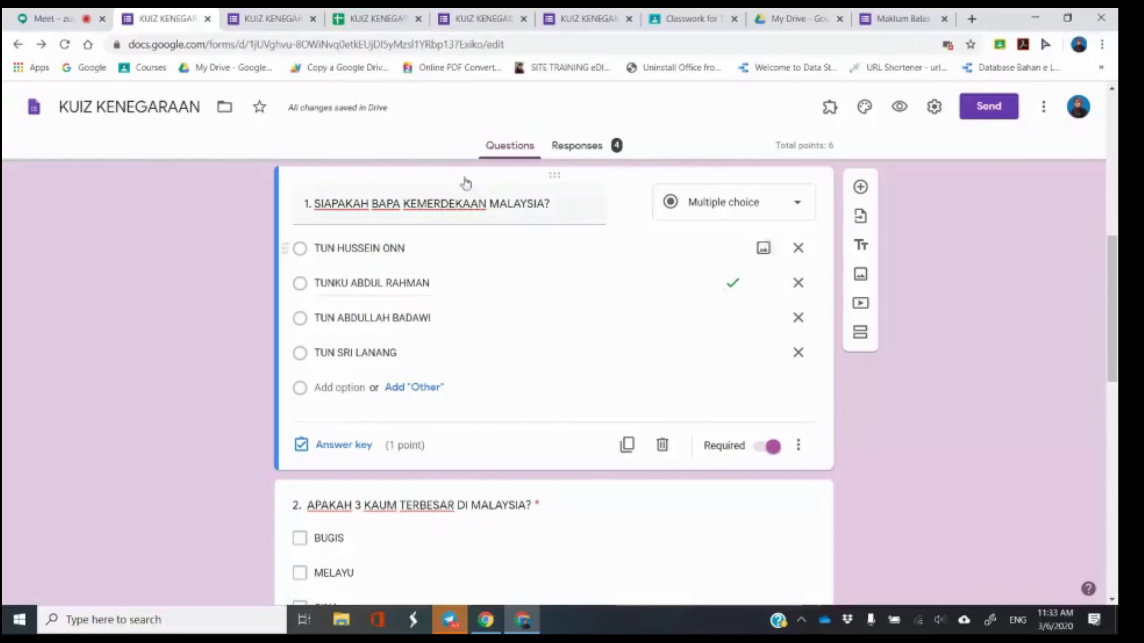
# Switch from the form editor to the Meet call tab.
pyautogui.click(48, 18)
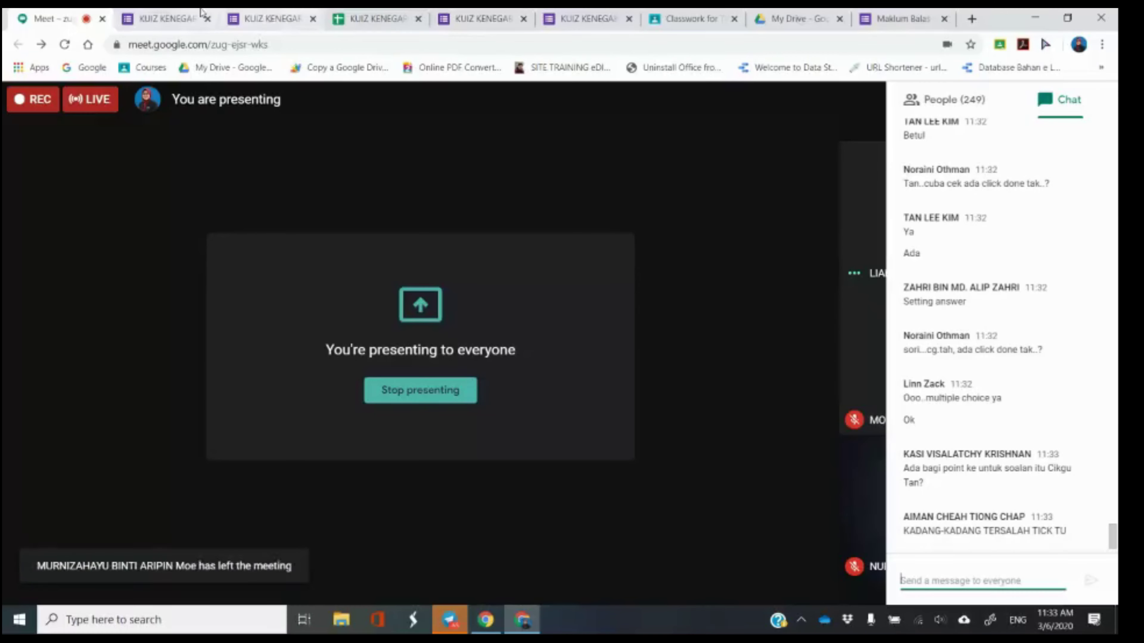
# Switch to the KUIZ KENEGARAAN Forms editor tab.
pyautogui.click(165, 14)
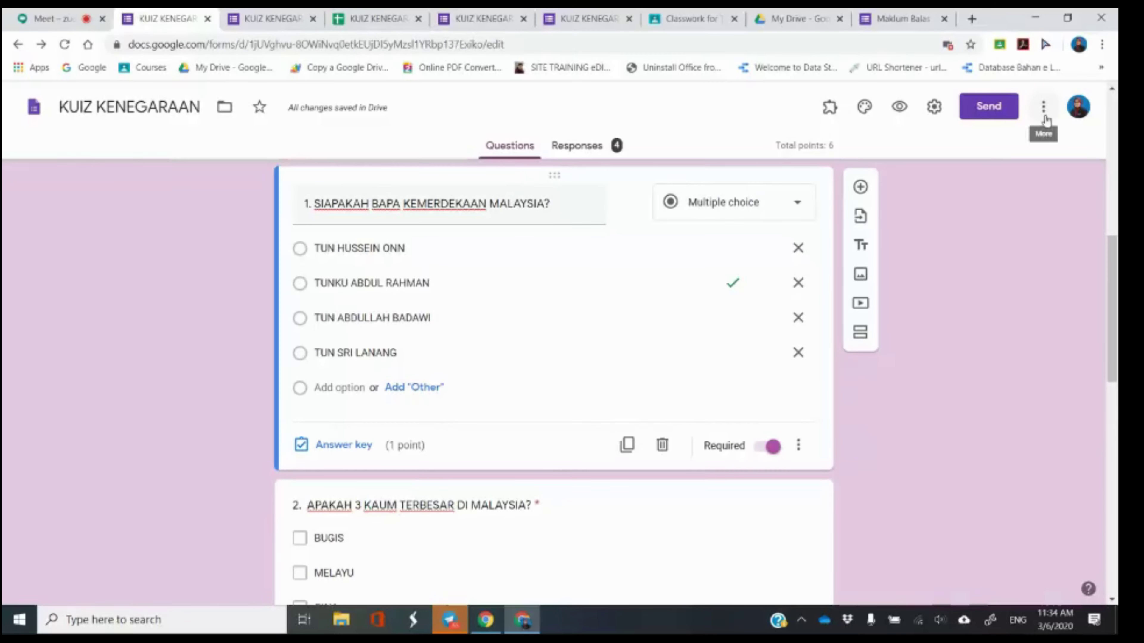
# Open the form's collaborator settings for adding editors.
pyautogui.click(1045, 111)
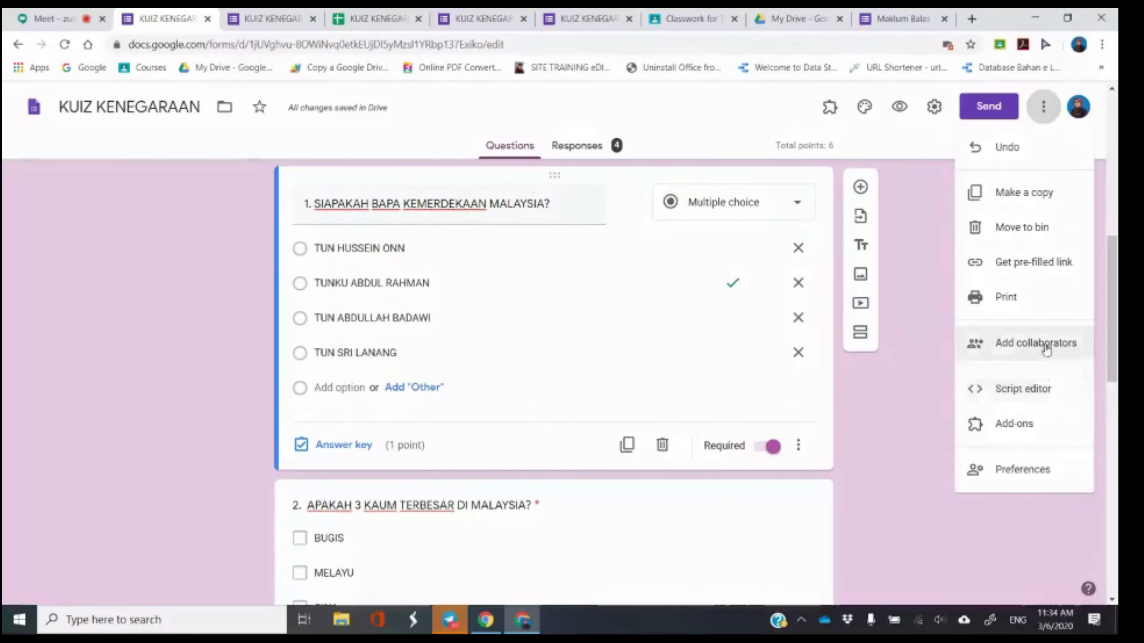
pyautogui.click(1046, 347)
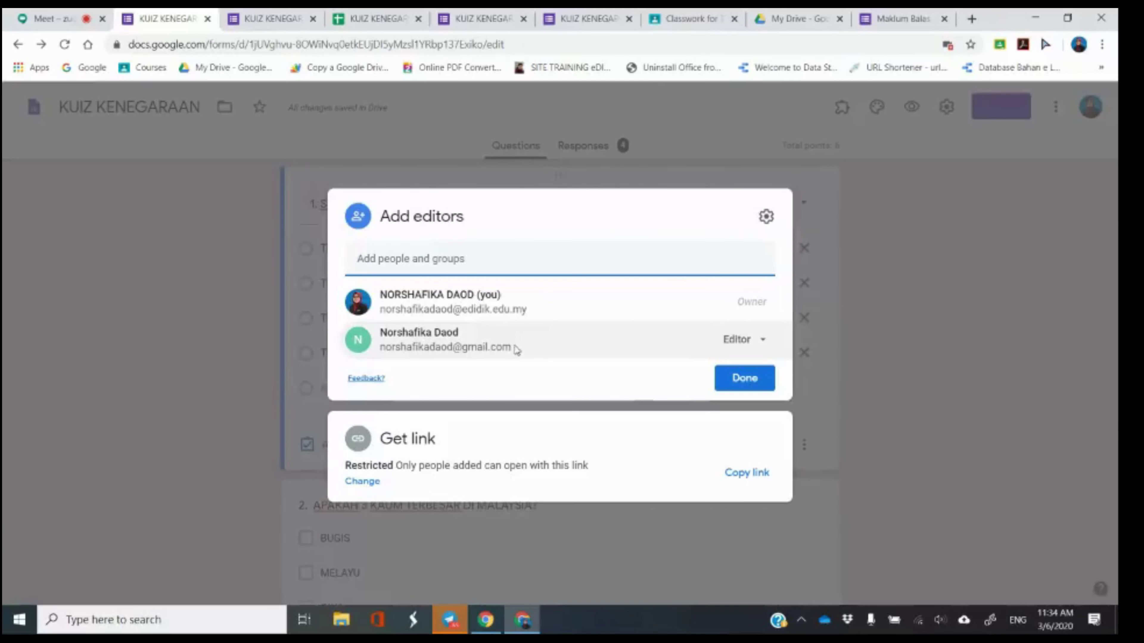
pyautogui.click(375, 259)
pyautogui.click(378, 258)
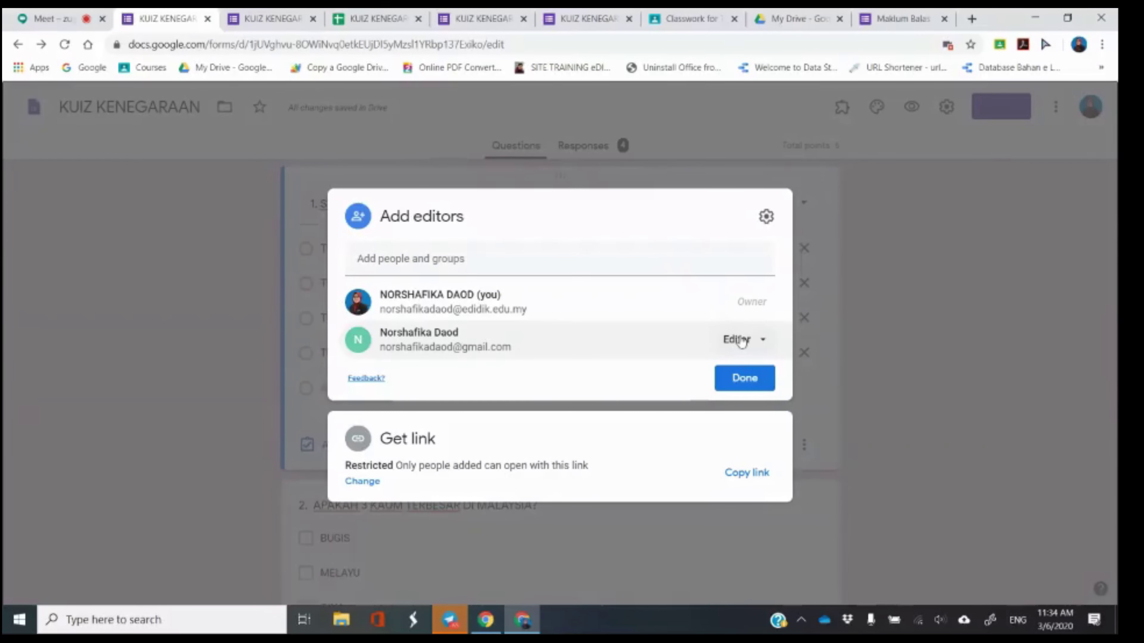
# Decline making the second collaborator owner, keep them as Editor, and close sharing settings.
pyautogui.click(758, 341)
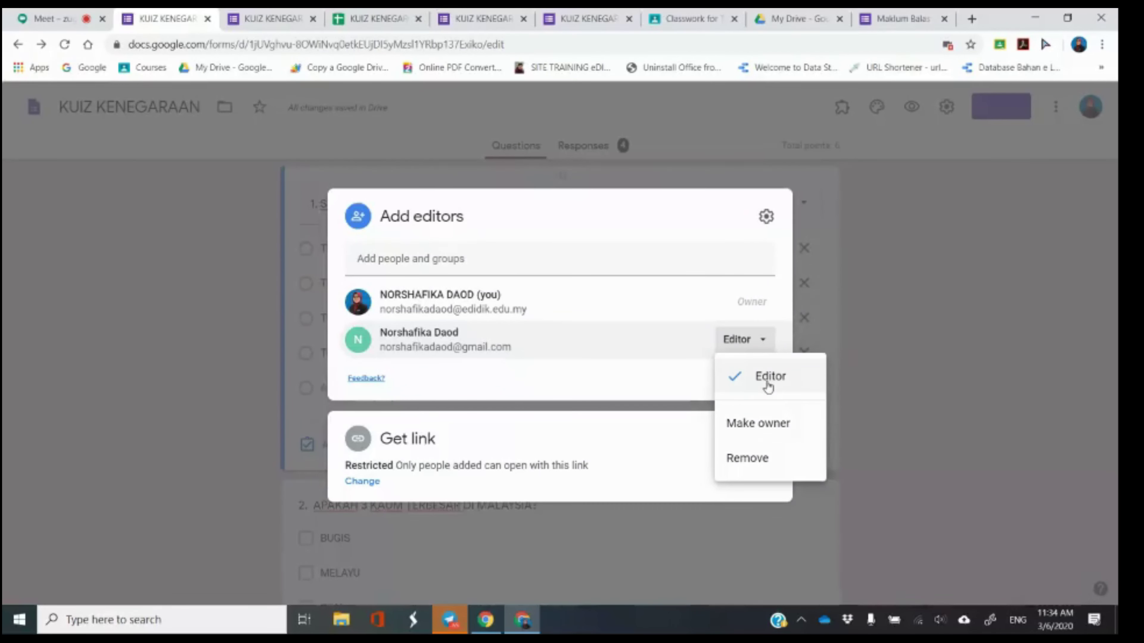
pyautogui.click(766, 426)
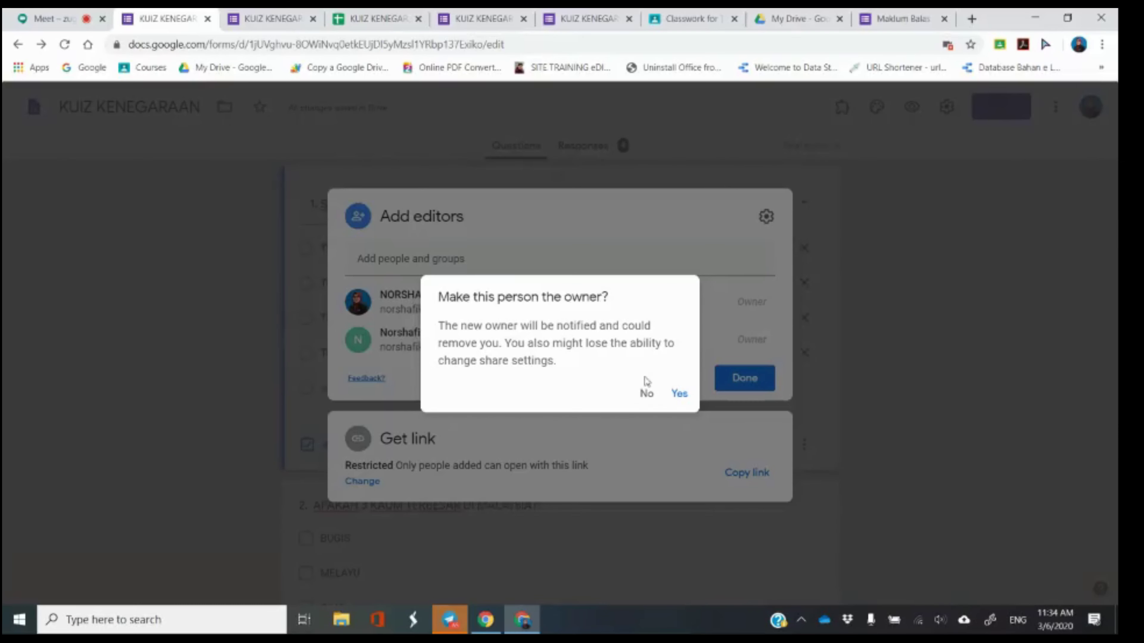
pyautogui.click(646, 394)
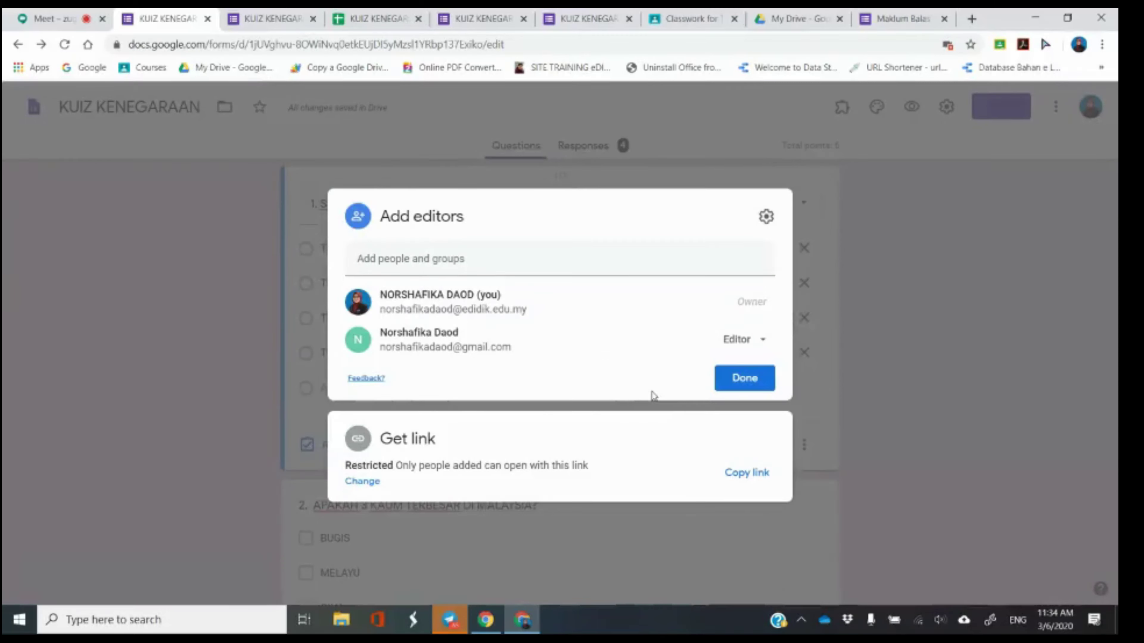
pyautogui.click(739, 347)
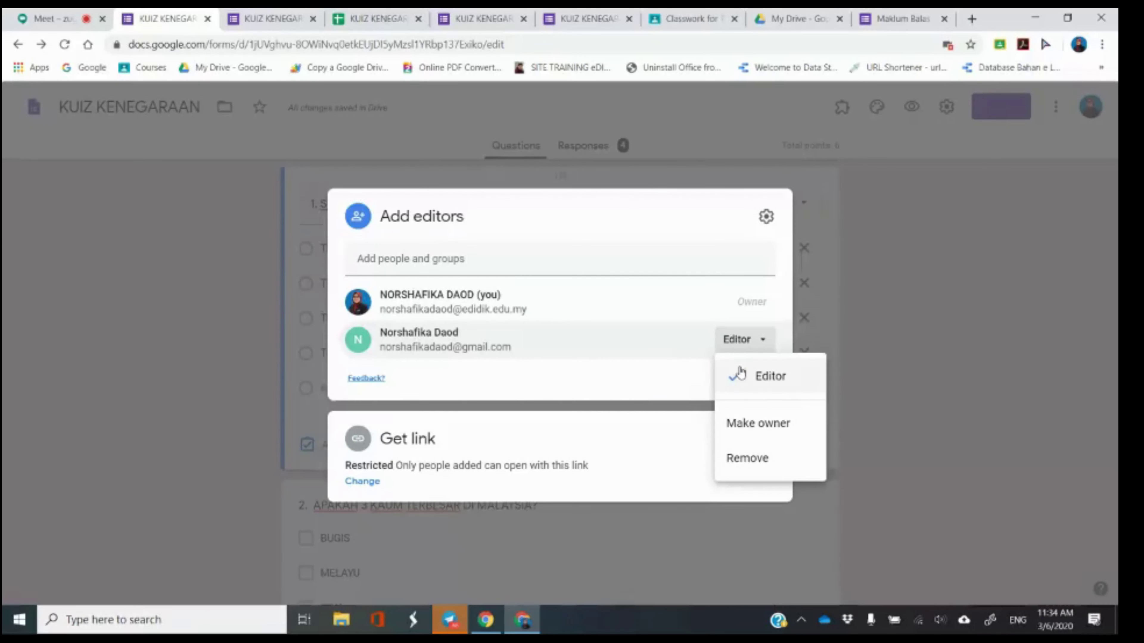
pyautogui.click(741, 345)
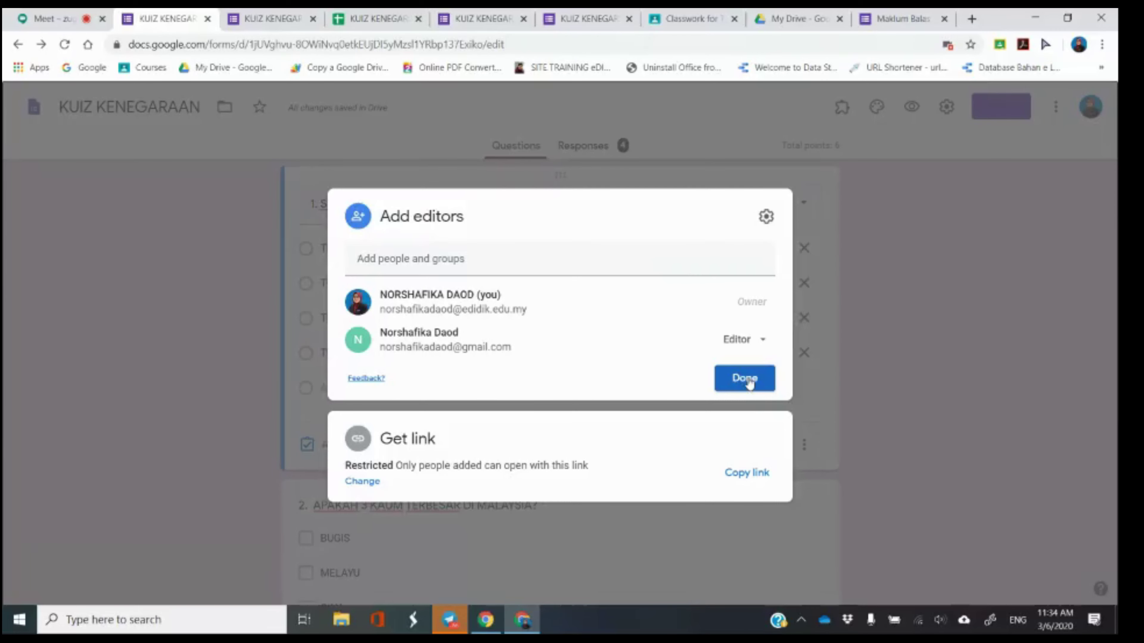
pyautogui.click(748, 380)
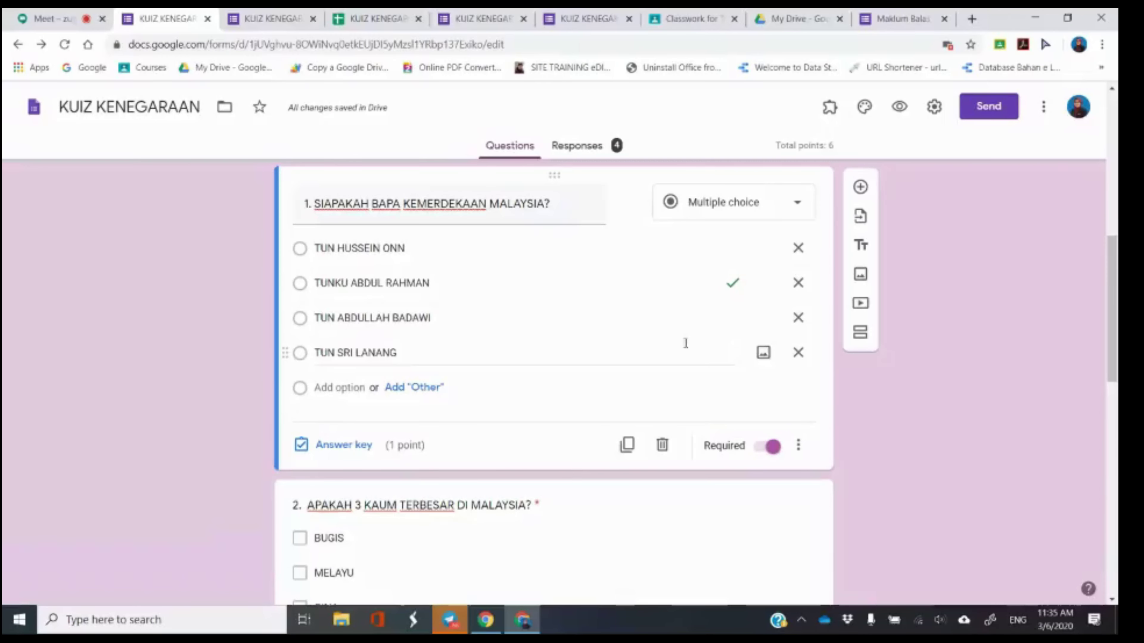
# Switch from the Forms editor to the Meet presentation tab.
pyautogui.click(66, 14)
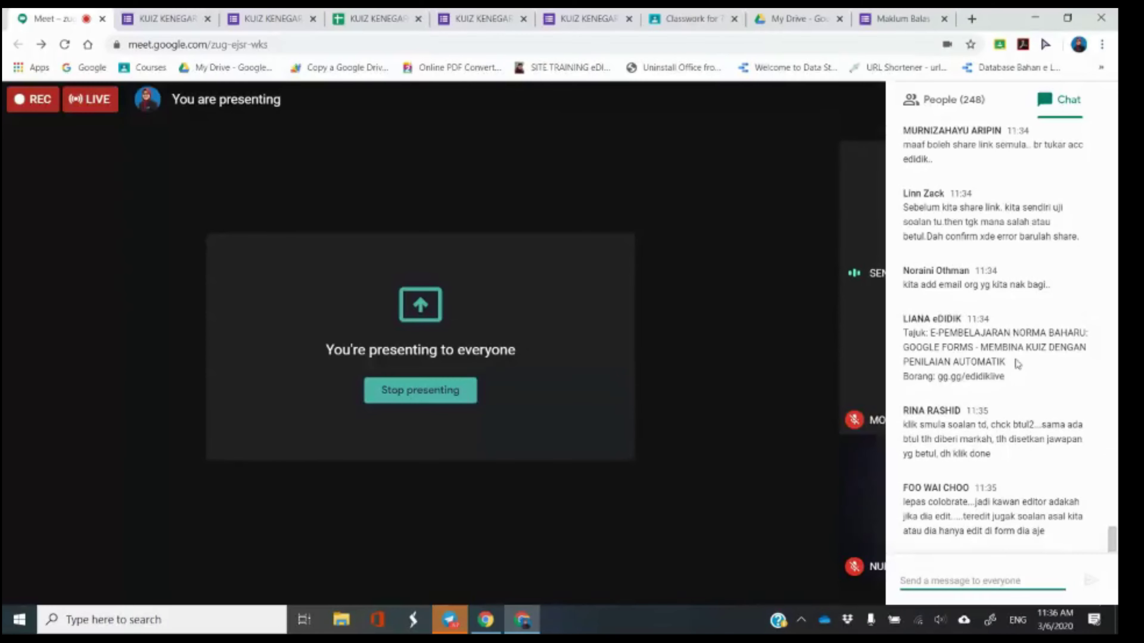
# Close the Meet chat panel to show participant tiles.
pyautogui.click(798, 267)
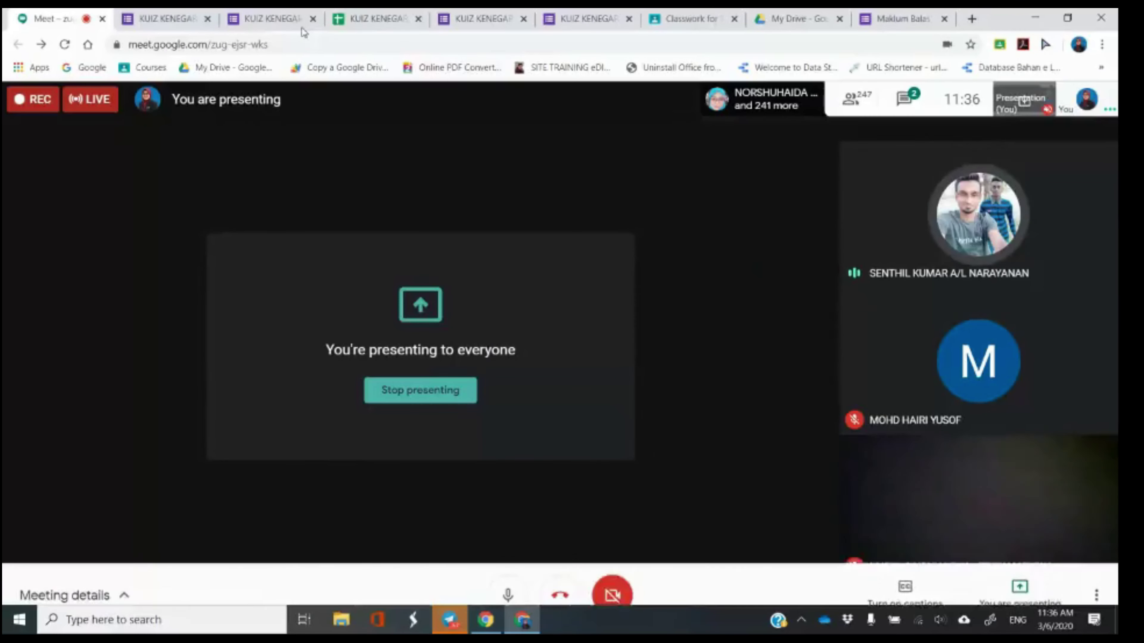
# In the KUIZ KENEGARAAN editor, select the NAMA ANDA question and open its three-dot menu.
pyautogui.click(166, 18)
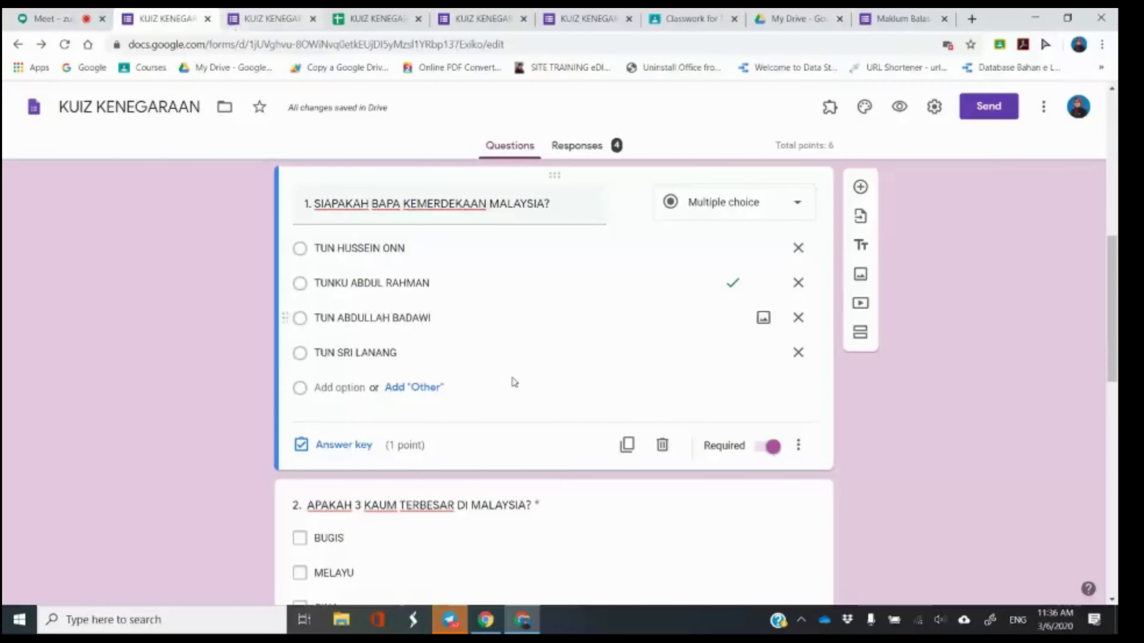
pyautogui.scroll(10, 656, 459)
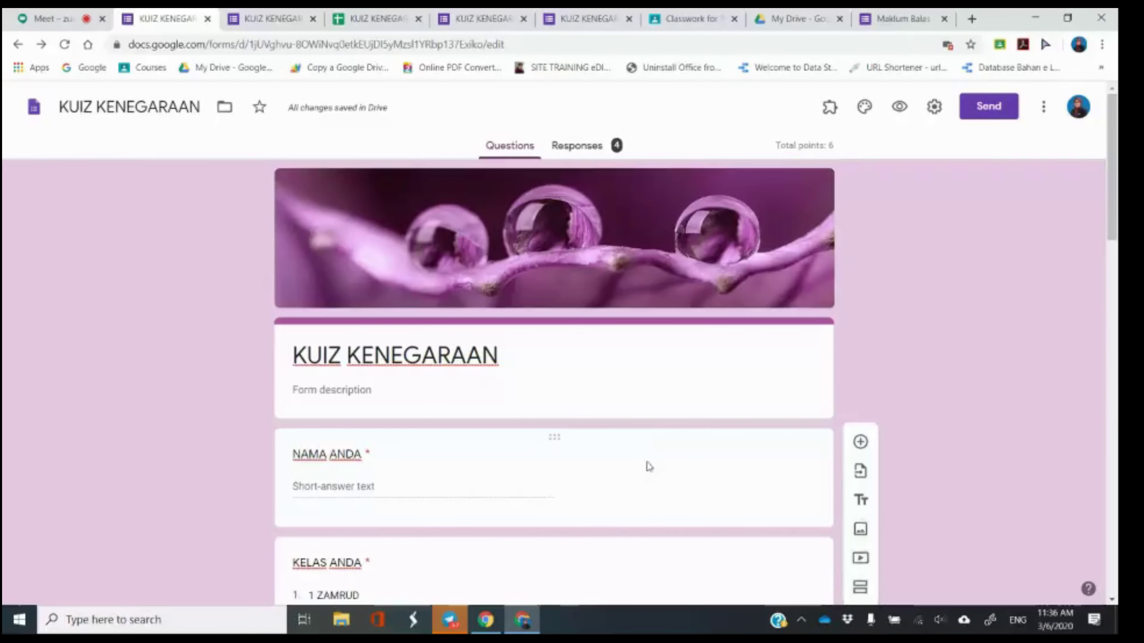
pyautogui.click(649, 464)
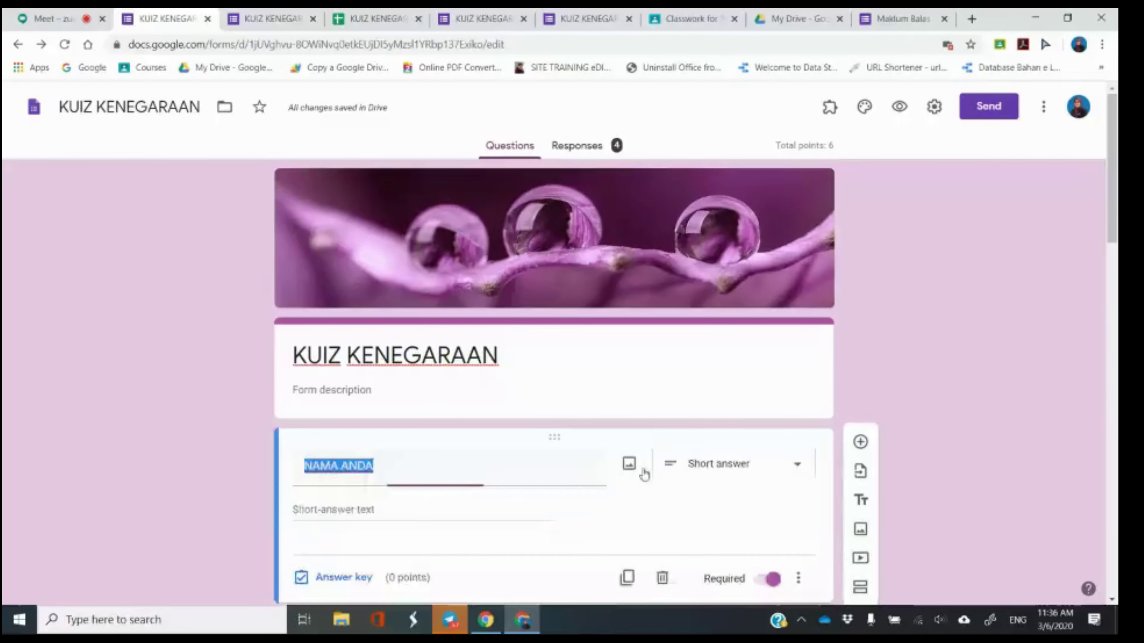
pyautogui.click(685, 510)
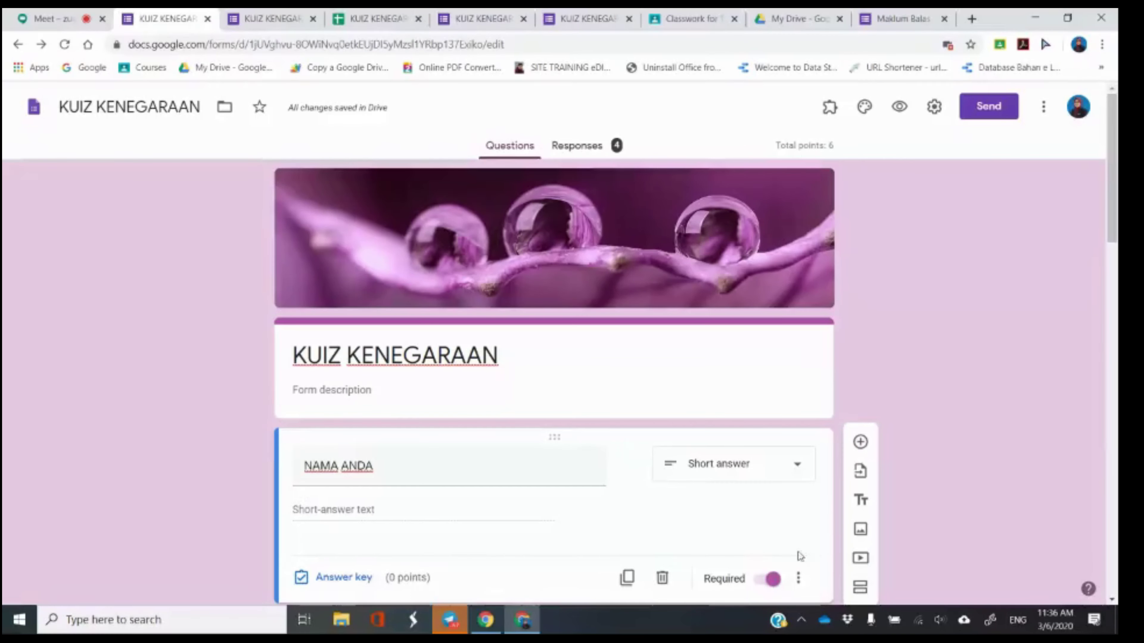
pyautogui.scroll(-1, 801, 557)
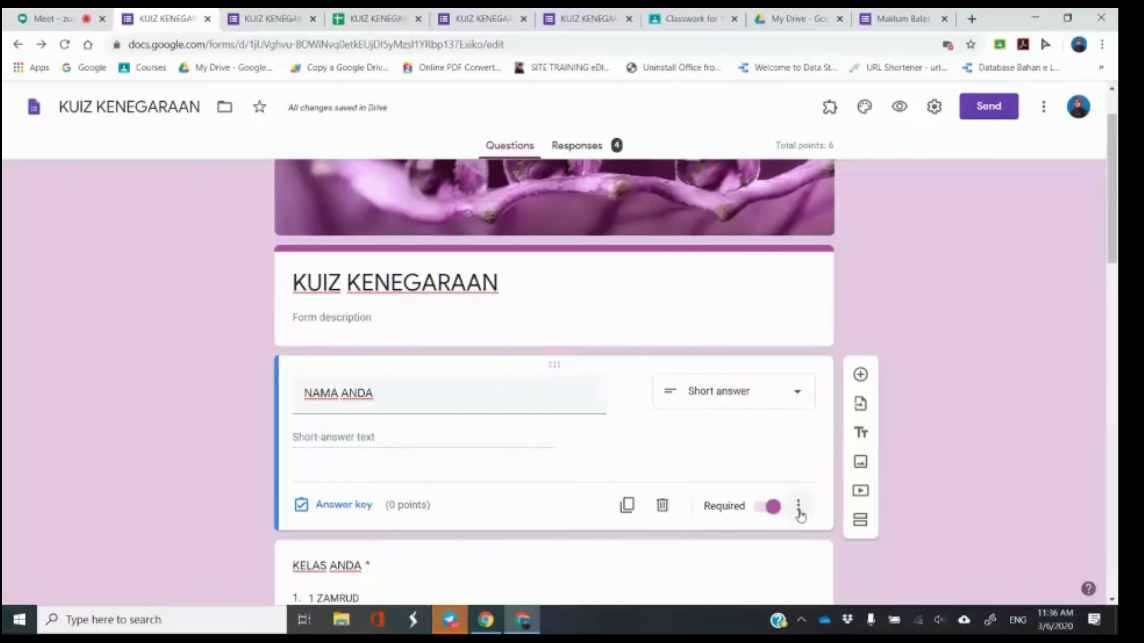
pyautogui.click(799, 514)
pyautogui.scroll(-1, 806, 510)
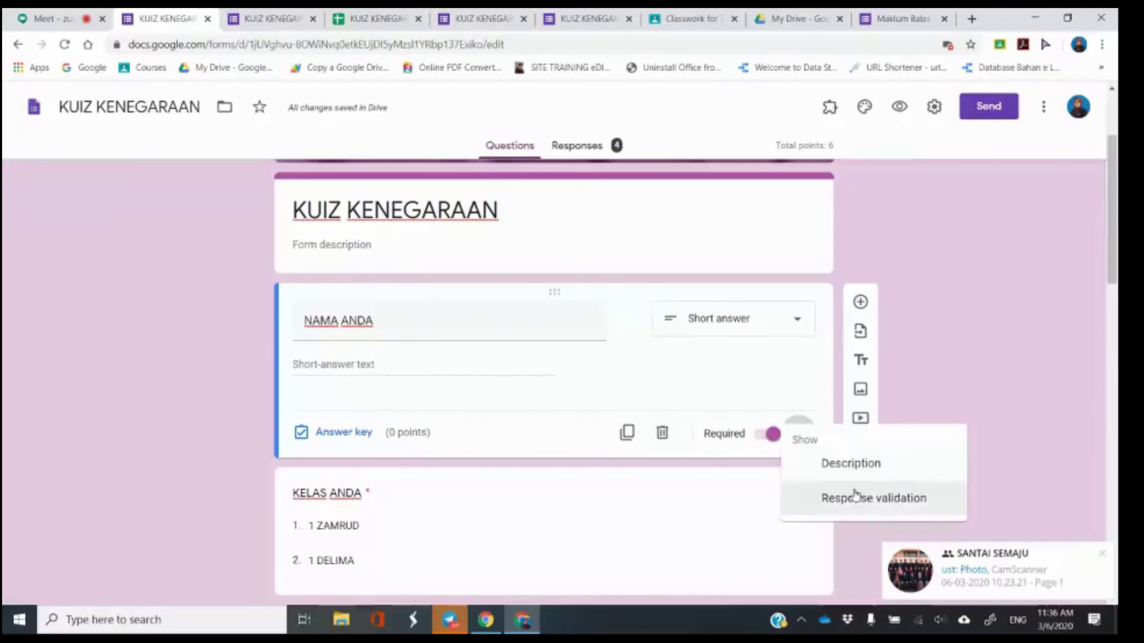
pyautogui.click(843, 499)
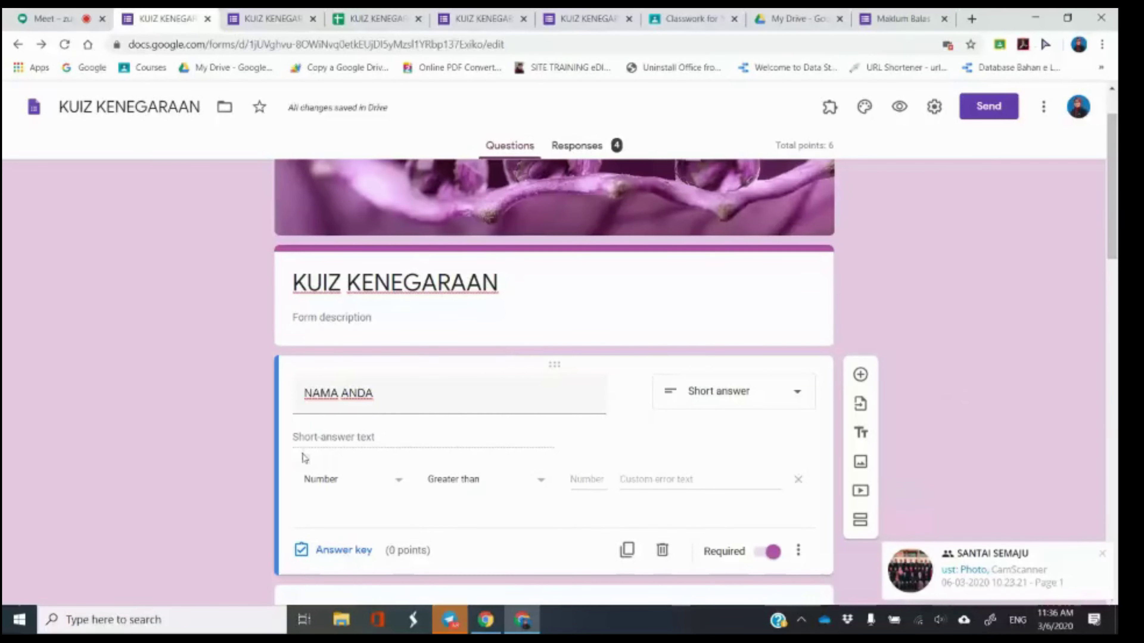
pyautogui.click(351, 480)
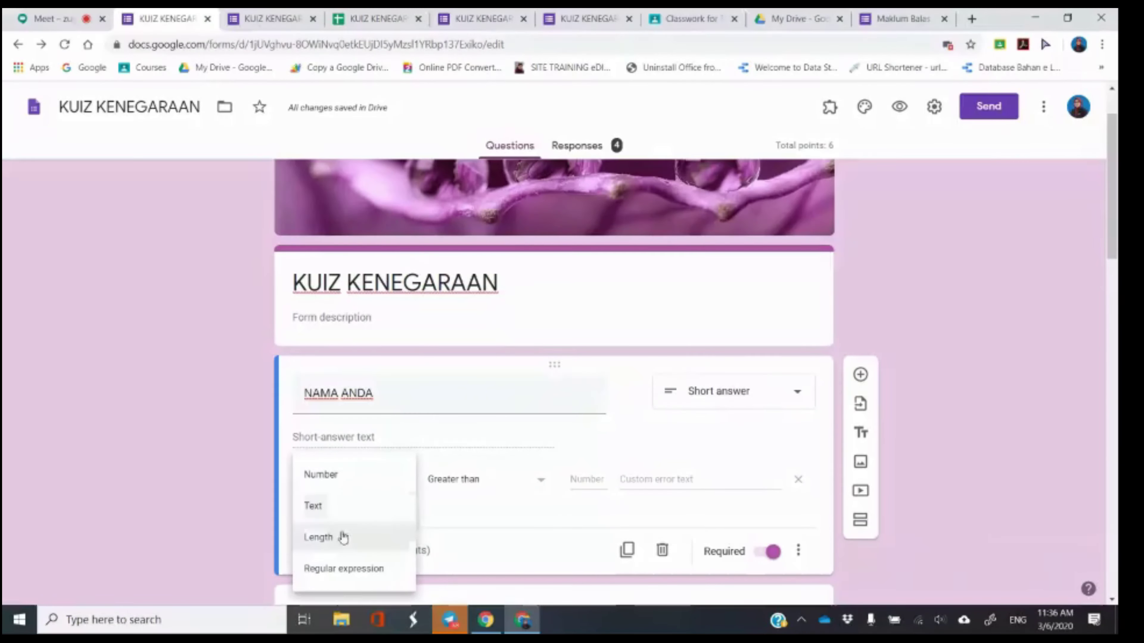
pyautogui.click(349, 477)
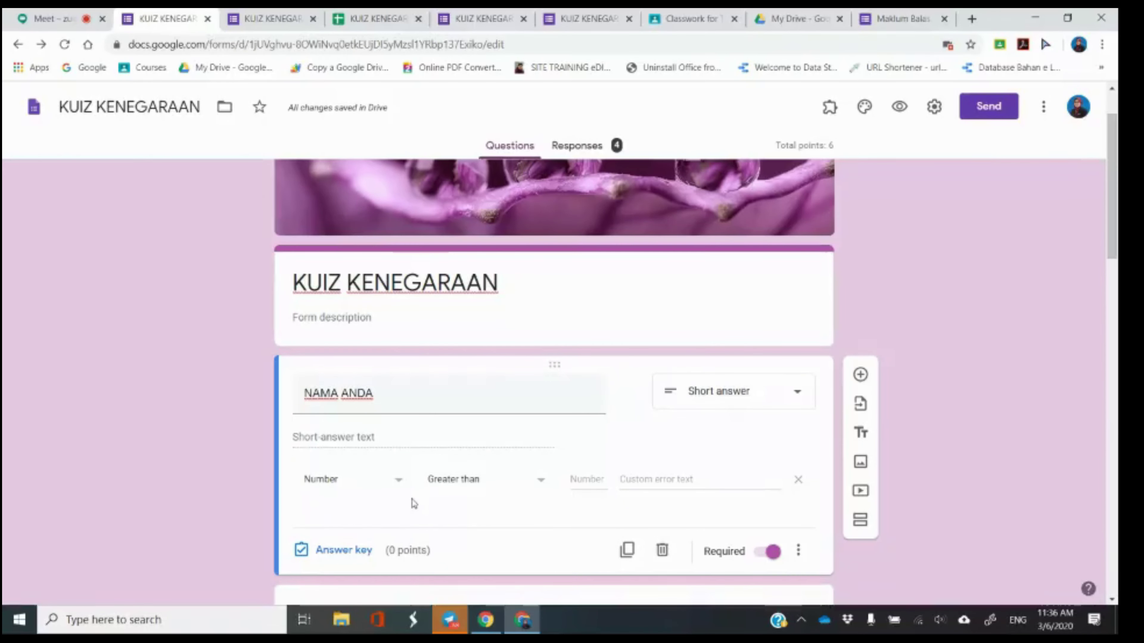
pyautogui.click(449, 479)
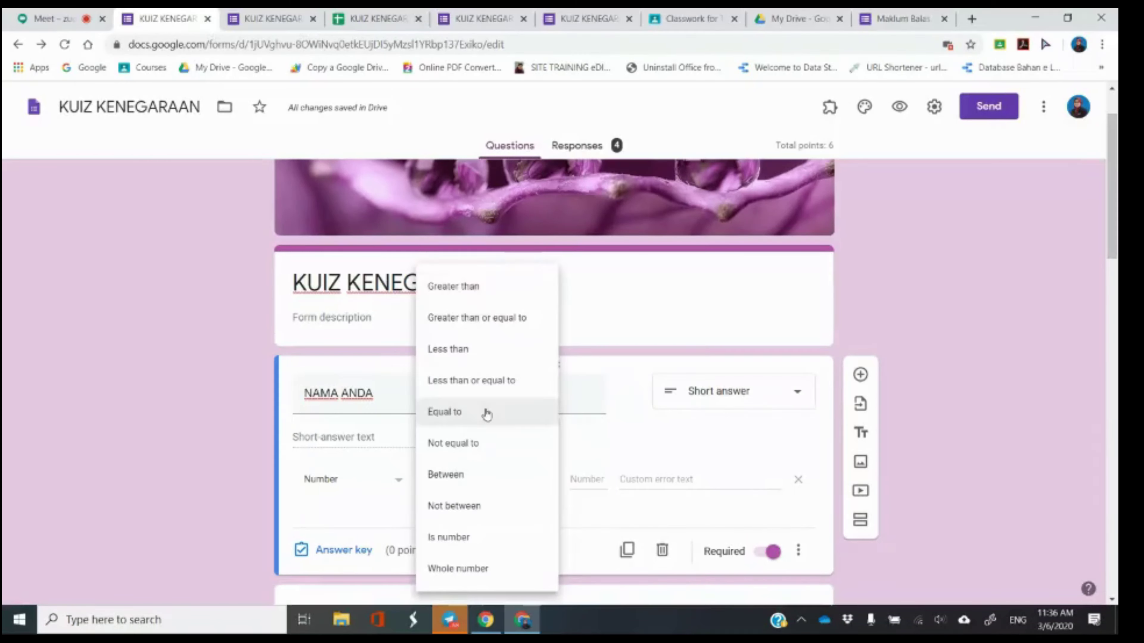
pyautogui.click(259, 468)
pyautogui.click(341, 492)
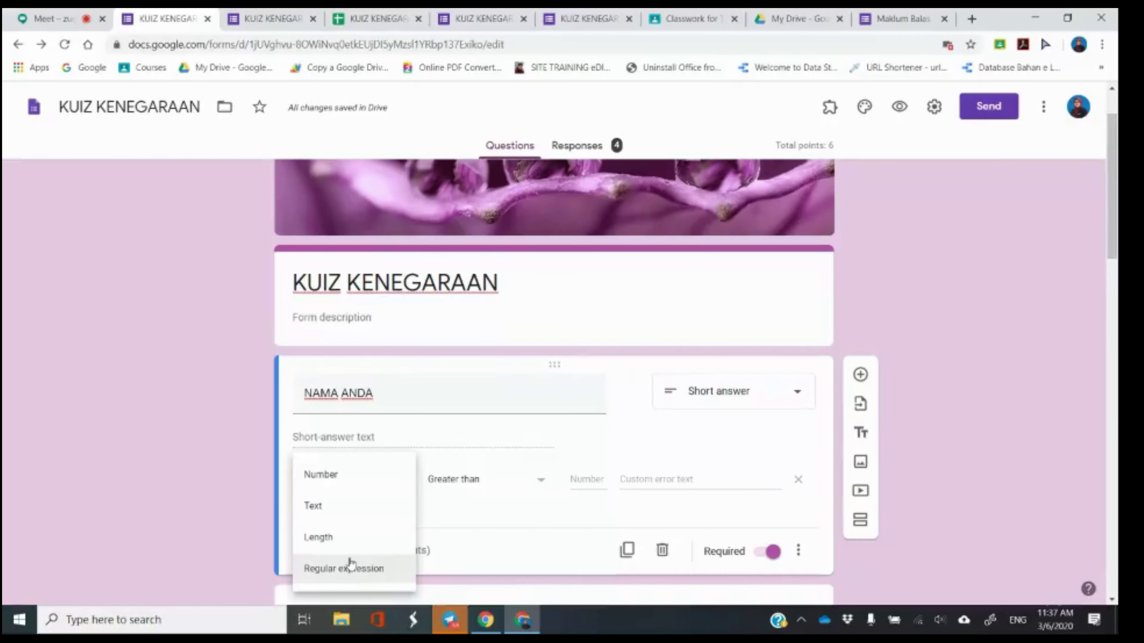
pyautogui.click(328, 572)
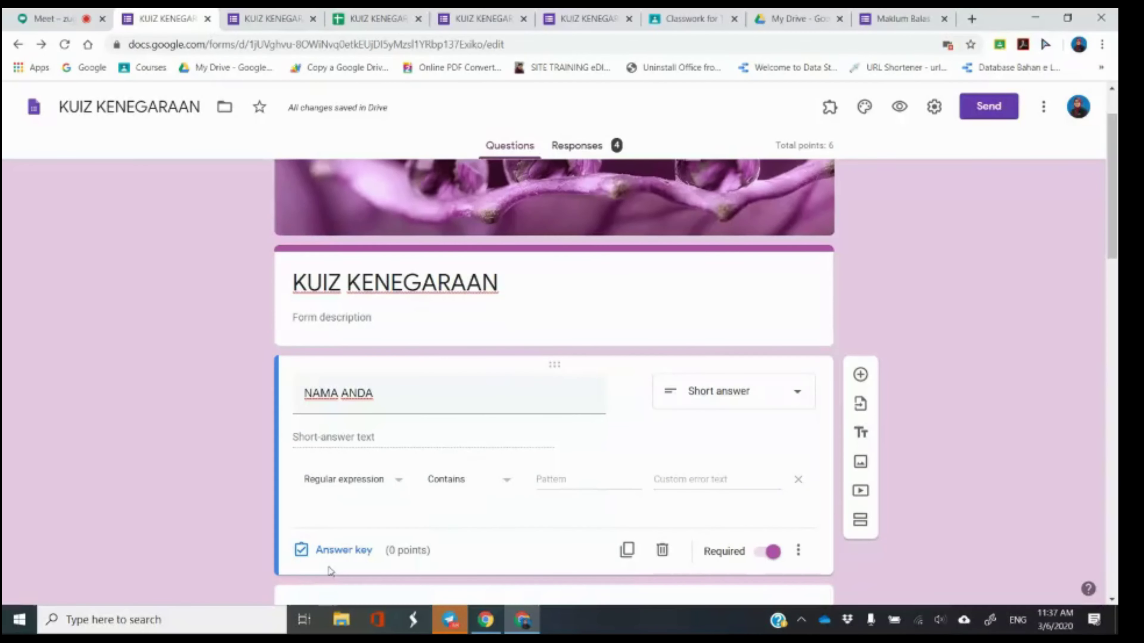
pyautogui.click(485, 485)
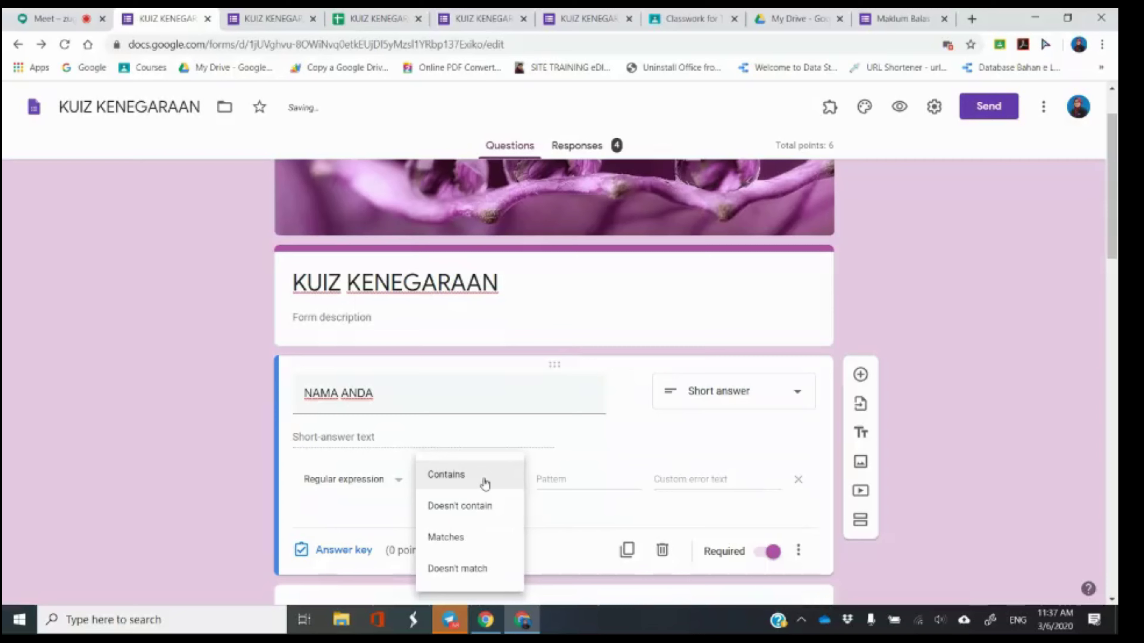
pyautogui.click(485, 484)
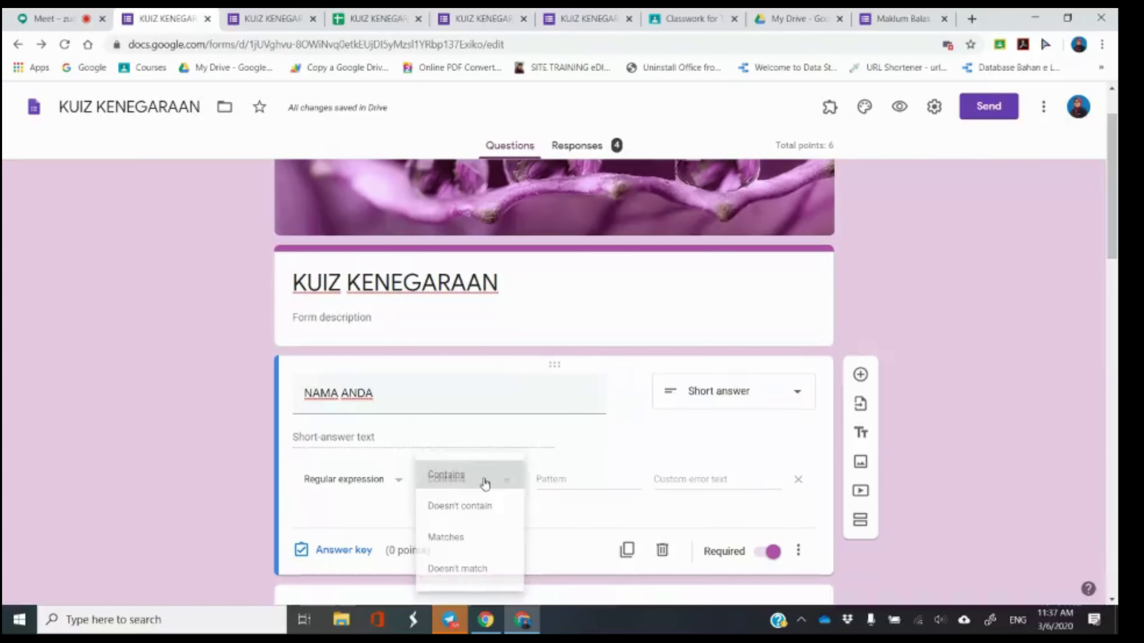
pyautogui.click(589, 477)
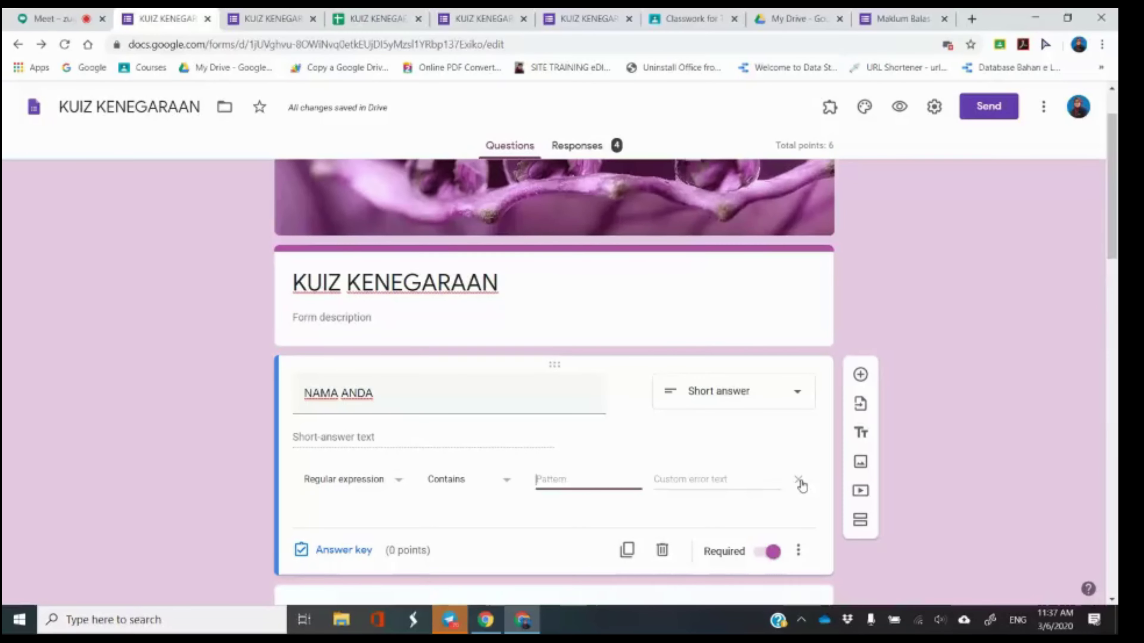
pyautogui.click(799, 481)
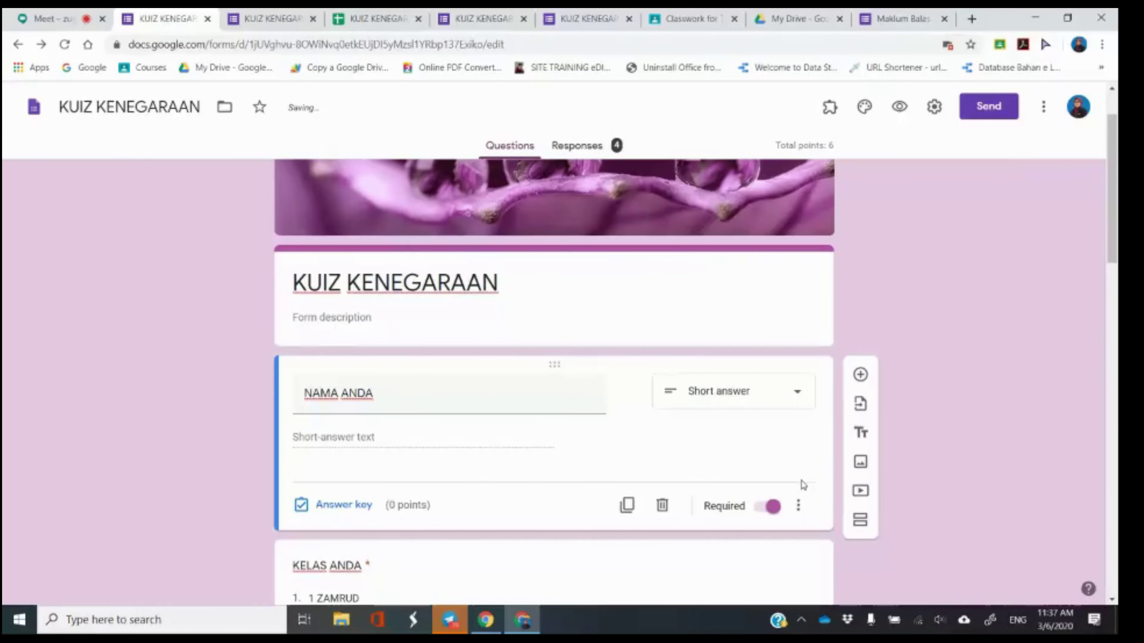
# Dismiss the NAMA ANDA three-dot menu without changes, then return to the Meet tab.
pyautogui.click(798, 507)
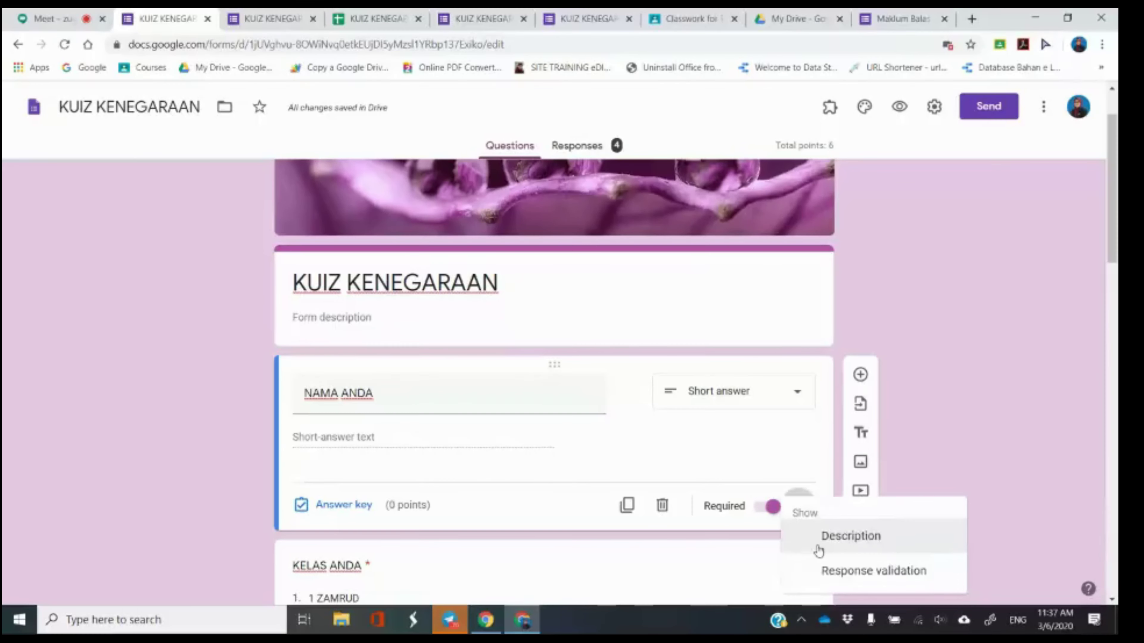
pyautogui.click(953, 365)
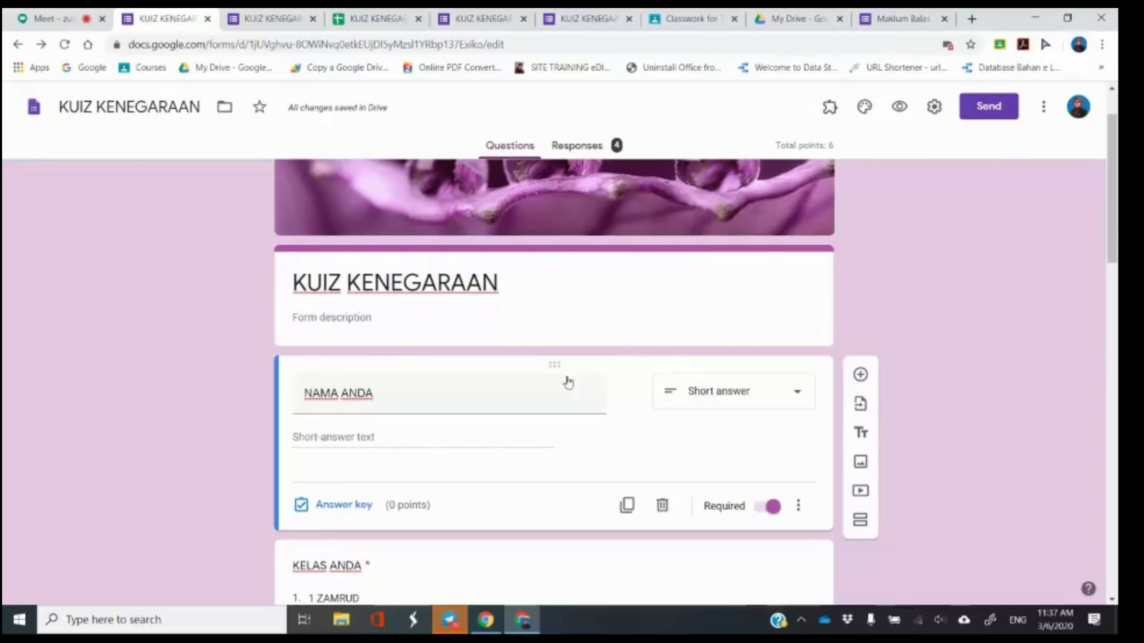
pyautogui.click(430, 405)
pyautogui.click(217, 428)
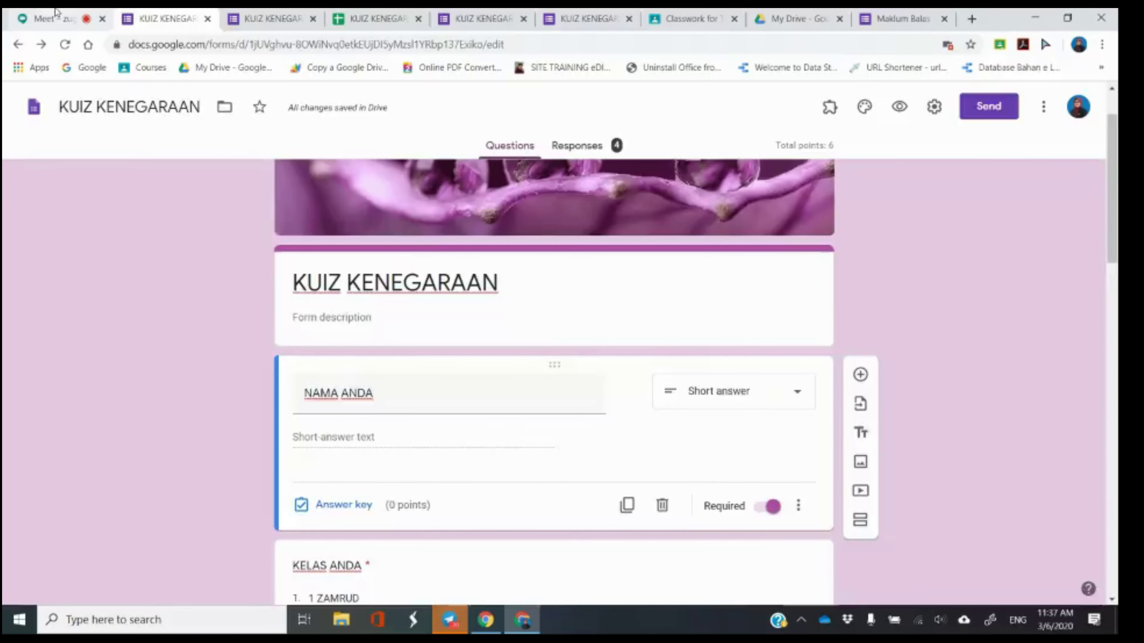
pyautogui.click(56, 14)
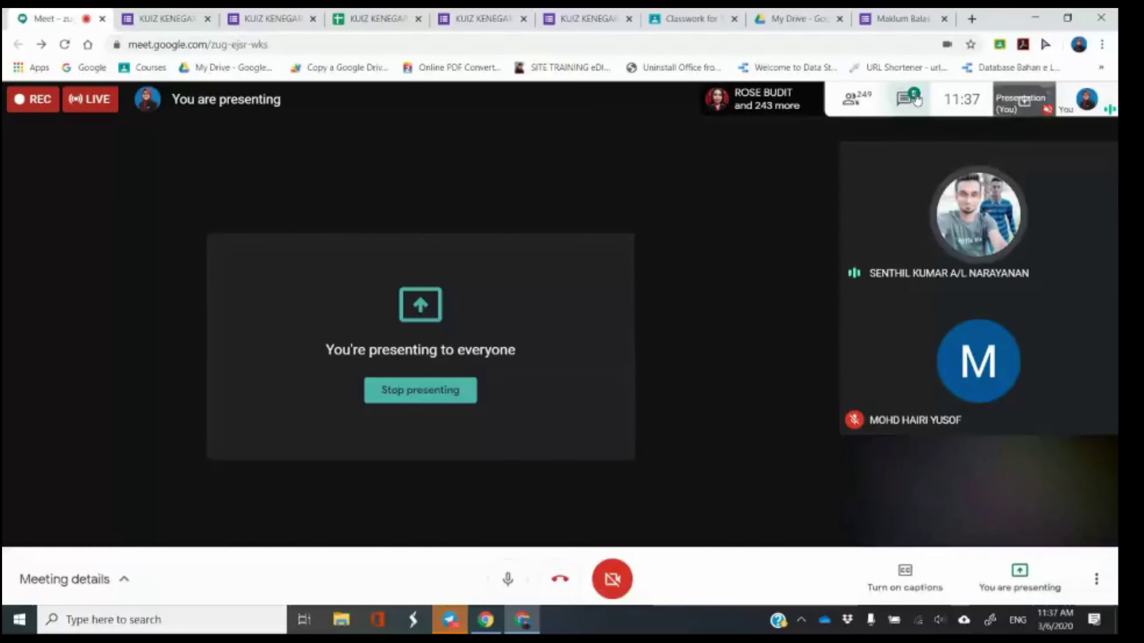
# Open the Meet chat and close the two duplicate KUIZ KENEGARAAN tabs and the responses spreadsheet tab.
pyautogui.click(904, 98)
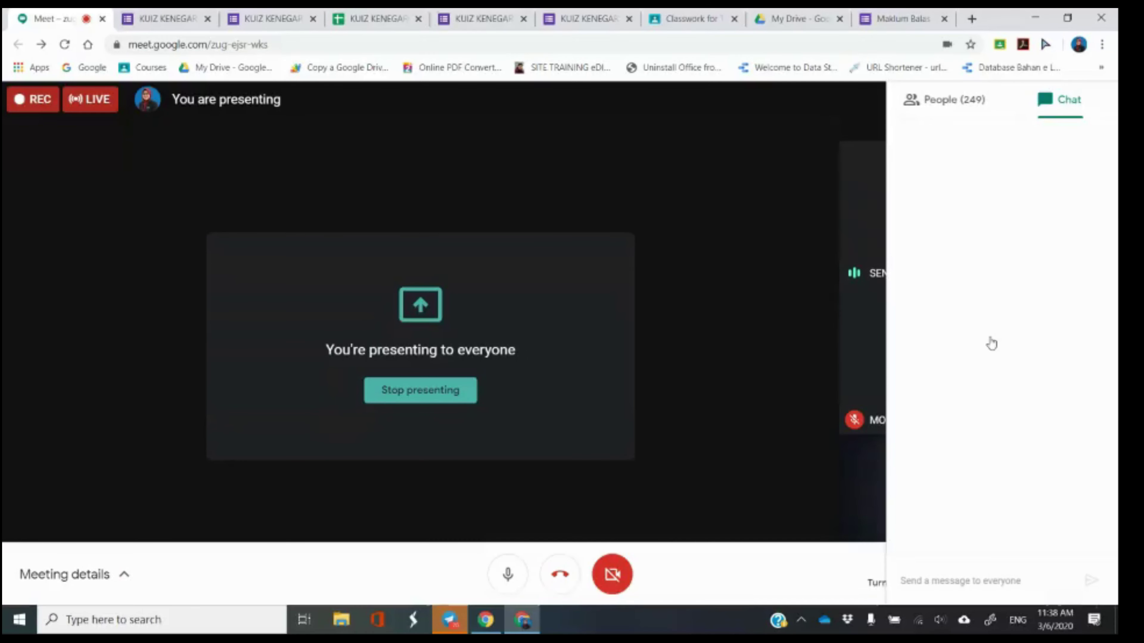
pyautogui.click(524, 18)
pyautogui.click(524, 18)
pyautogui.click(418, 18)
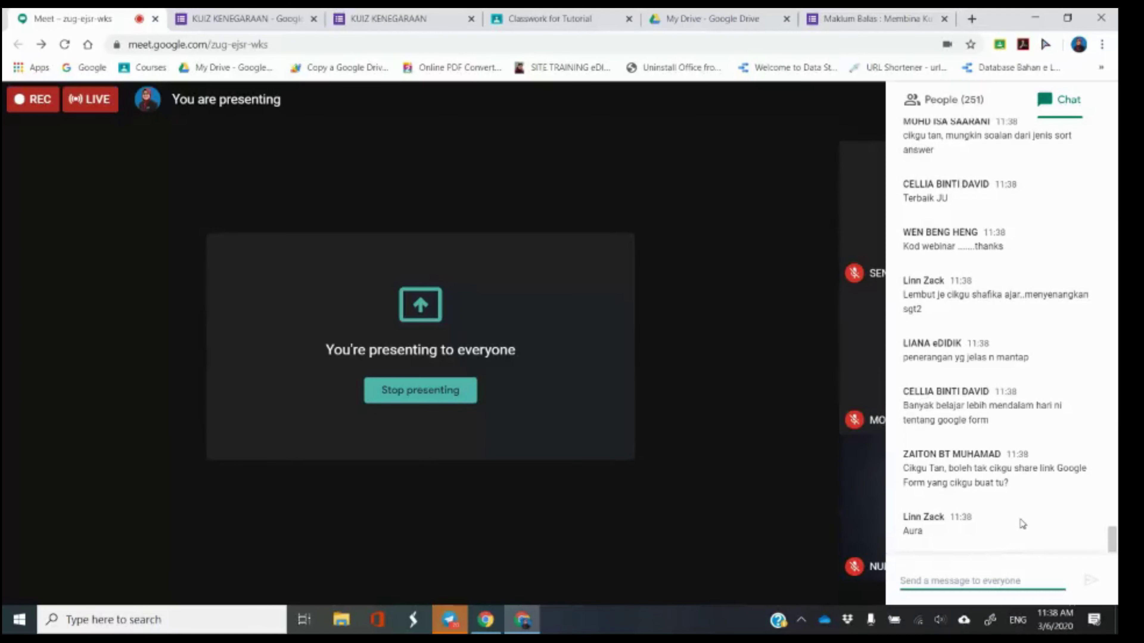
# Check the KUIZ KENEGARAAN form settings, dismiss them, and switch to the My Drive tab.
pyautogui.click(270, 19)
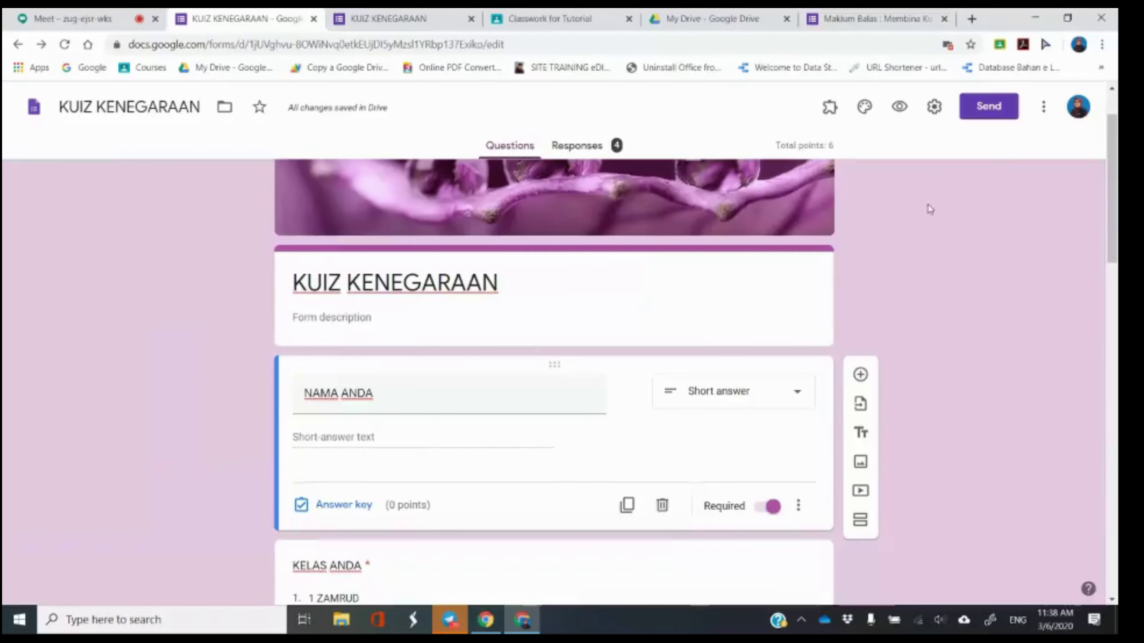
pyautogui.click(937, 106)
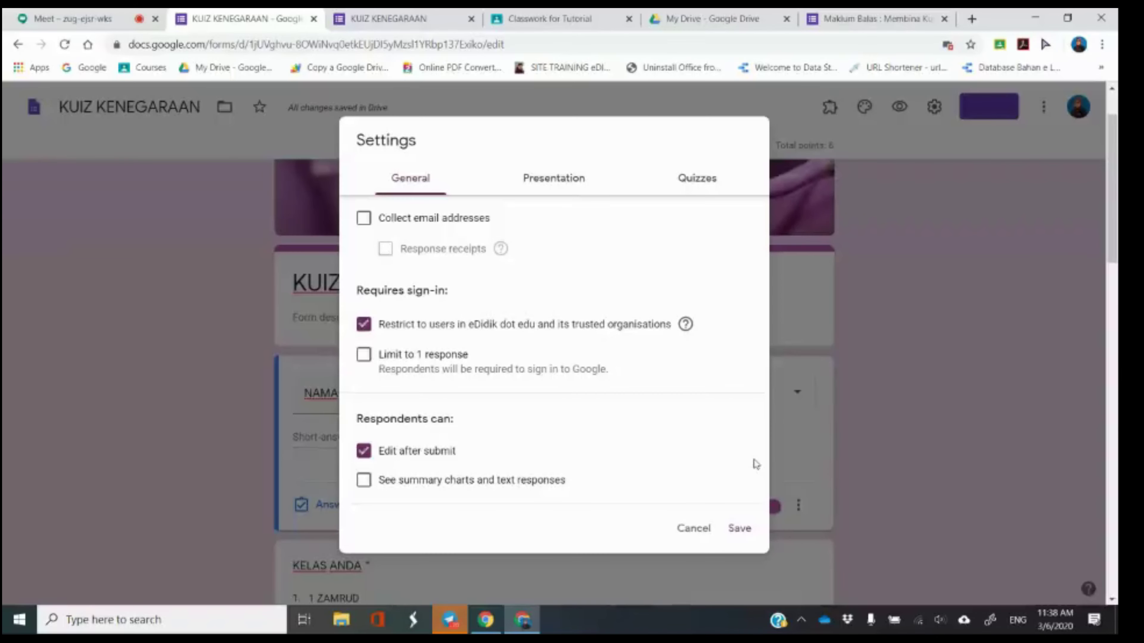
pyautogui.press('Escape')
pyautogui.click(705, 19)
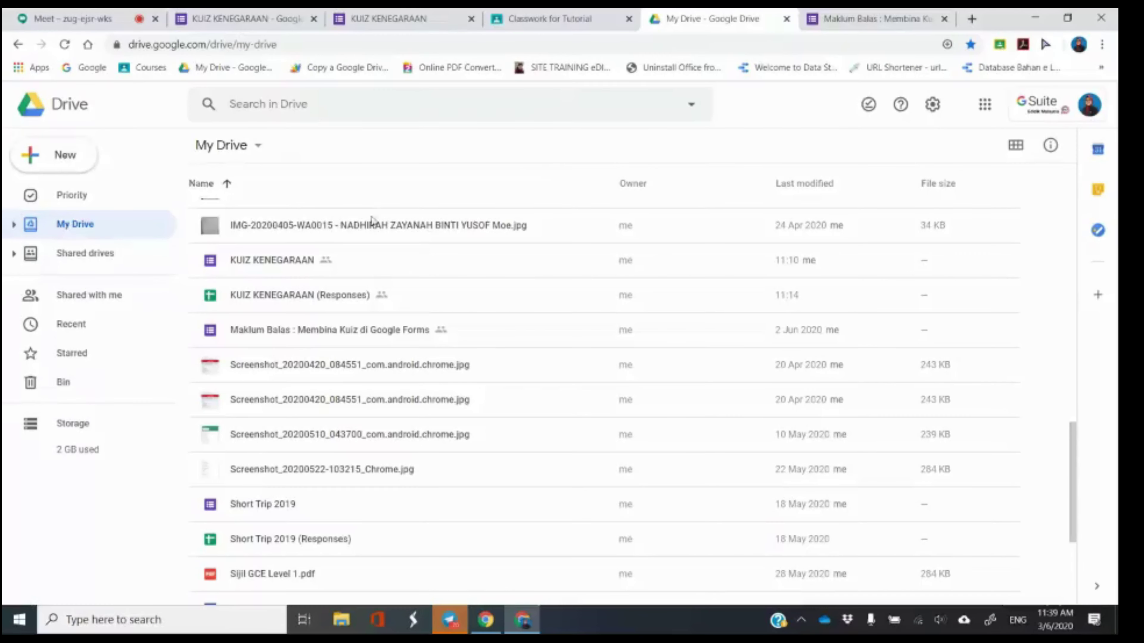
# Open the Share dialog for the KUIZ KENEGARAAN form, retrying after the first attempt stalls.
pyautogui.rightClick(288, 266)
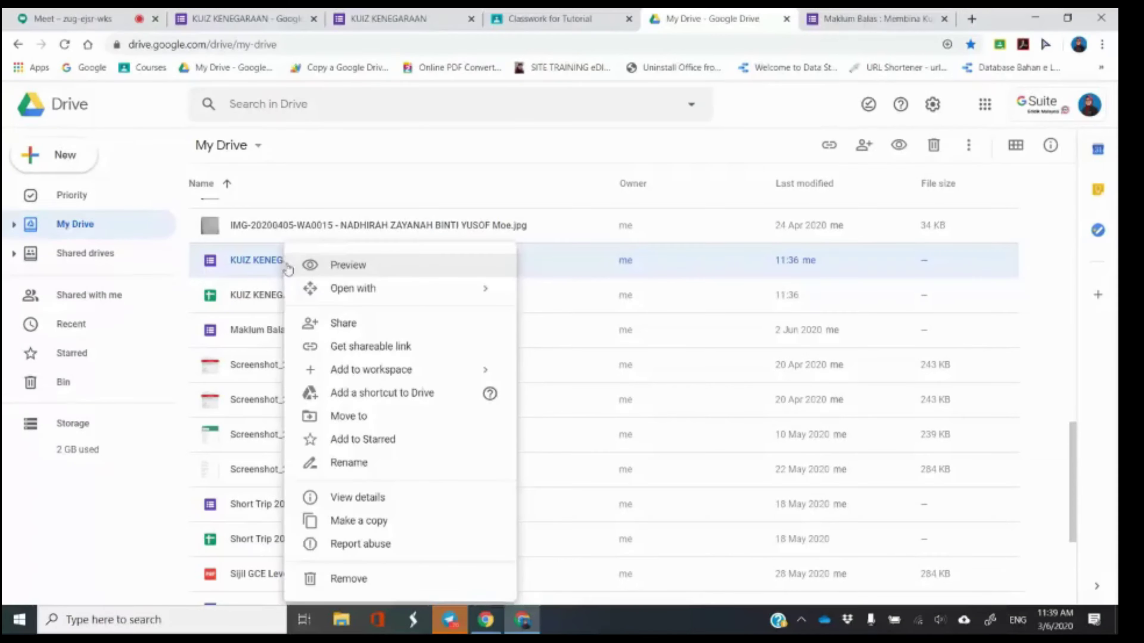
pyautogui.click(350, 328)
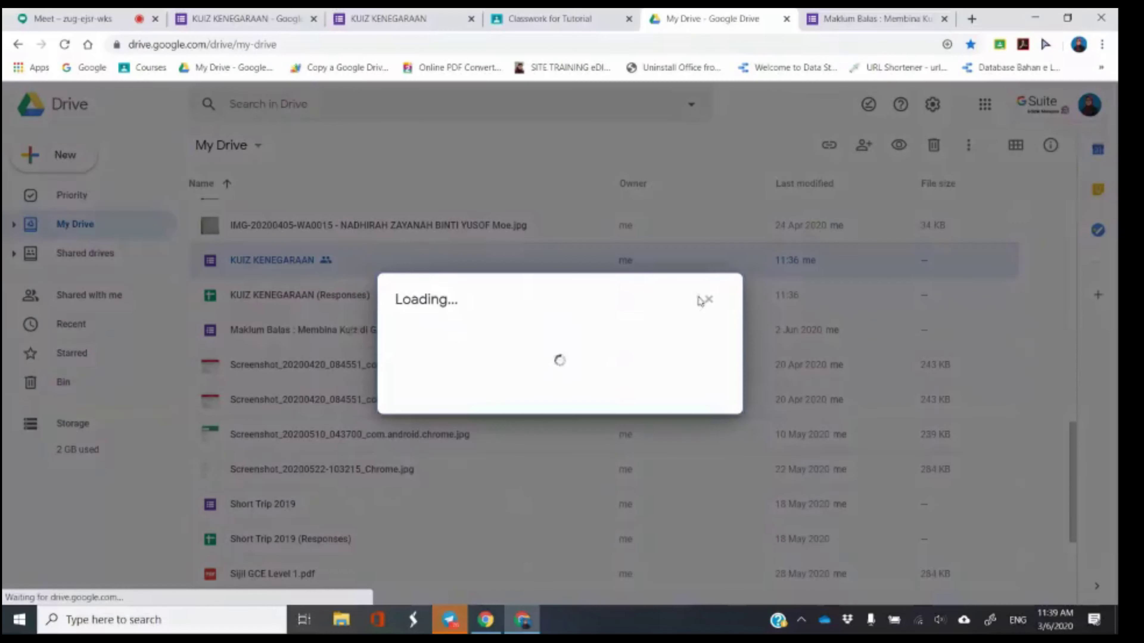
pyautogui.click(707, 300)
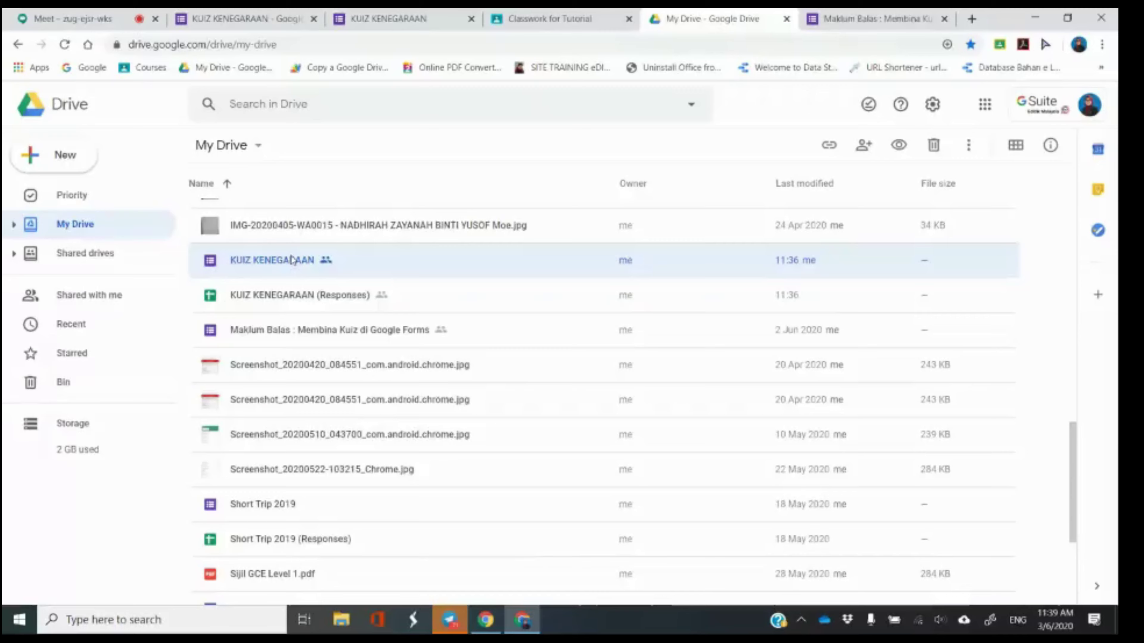
pyautogui.rightClick(292, 260)
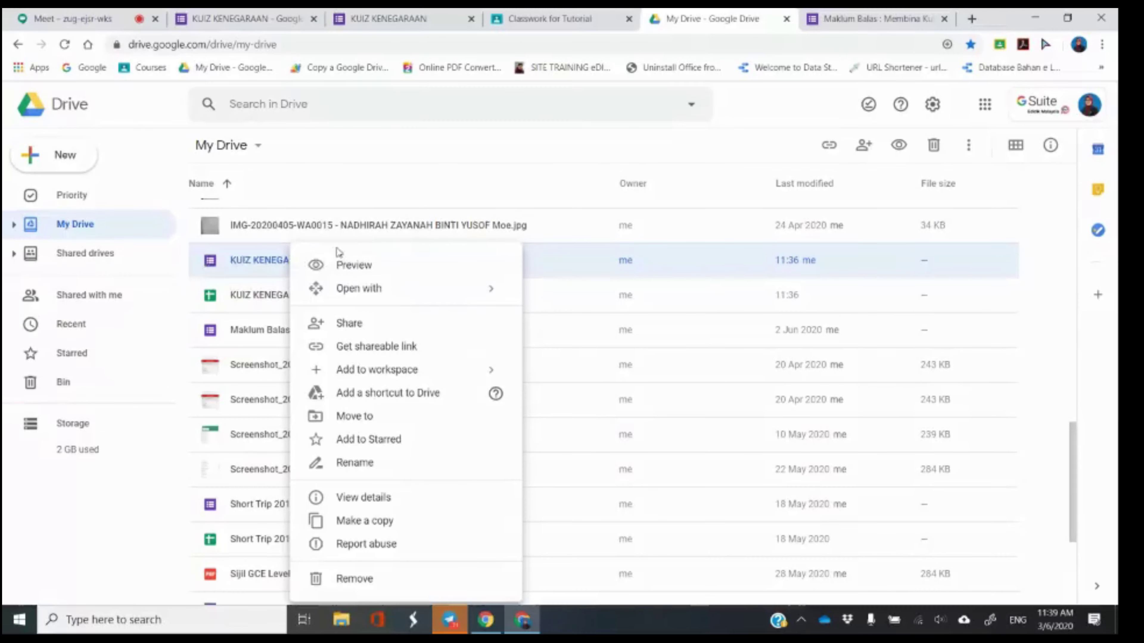
pyautogui.click(371, 329)
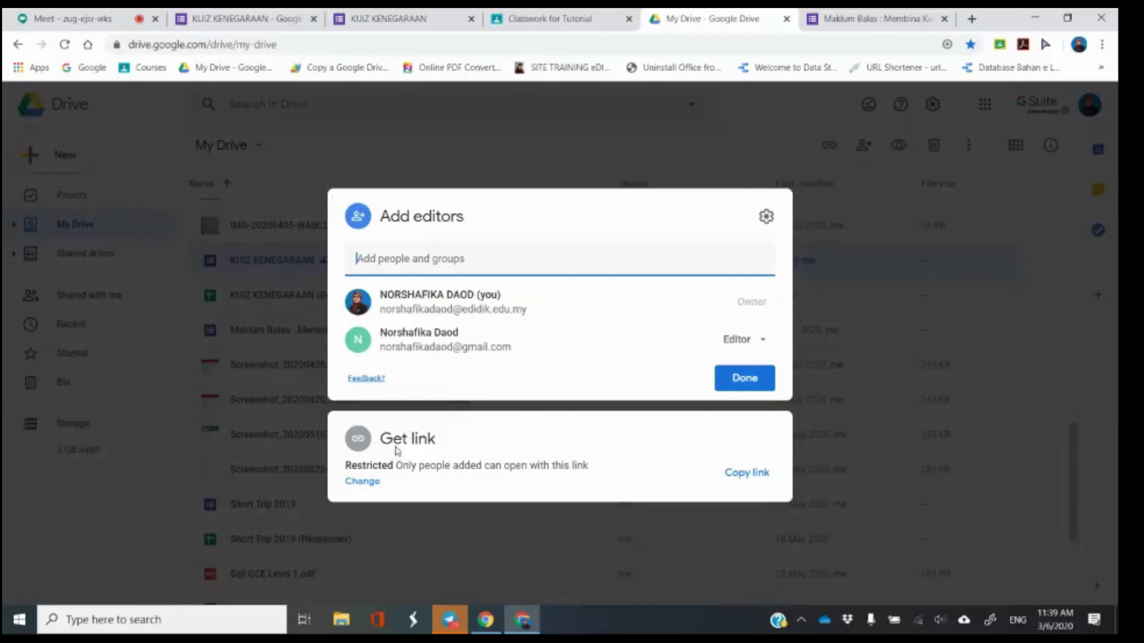
# Change the form's link access to Anyone with the link and copy the link.
pyautogui.click(363, 483)
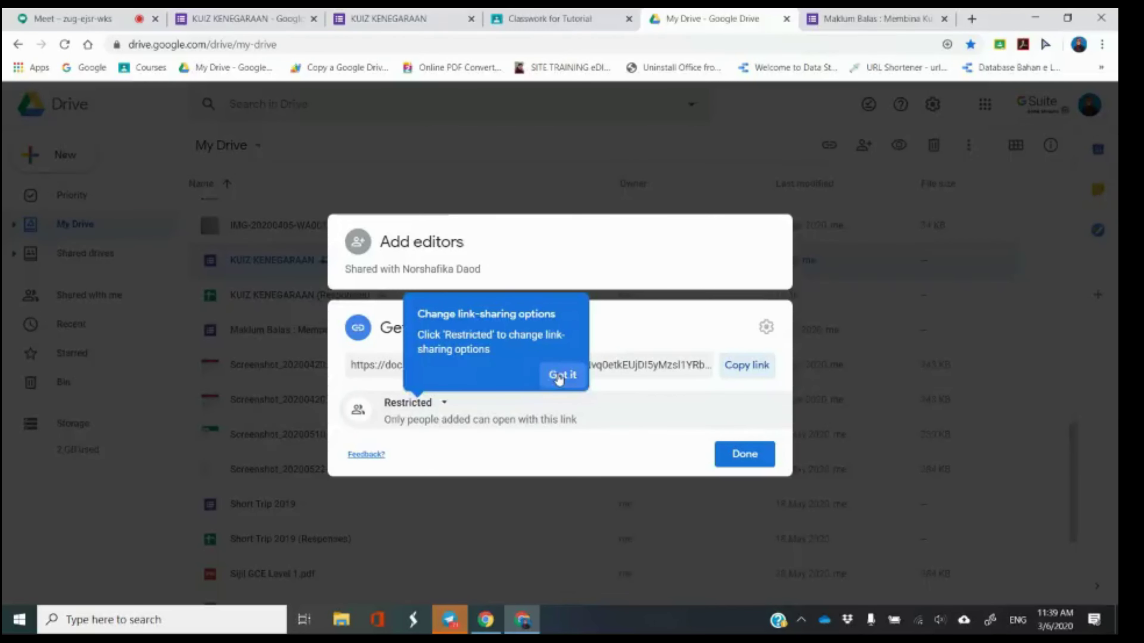
pyautogui.click(559, 380)
pyautogui.click(430, 404)
pyautogui.click(435, 405)
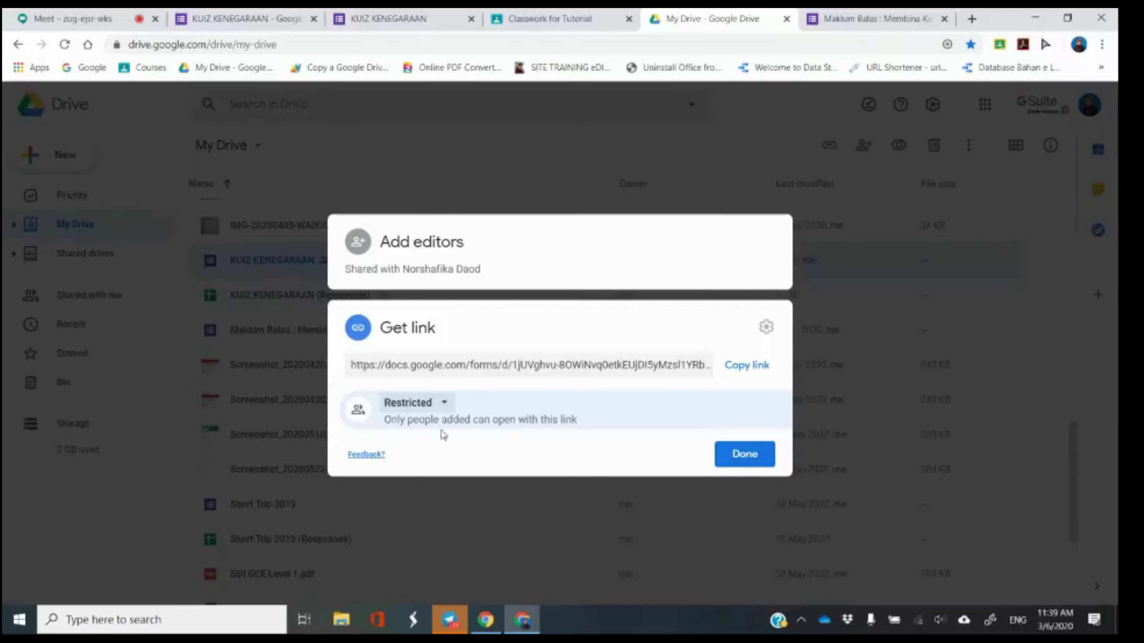
pyautogui.click(427, 407)
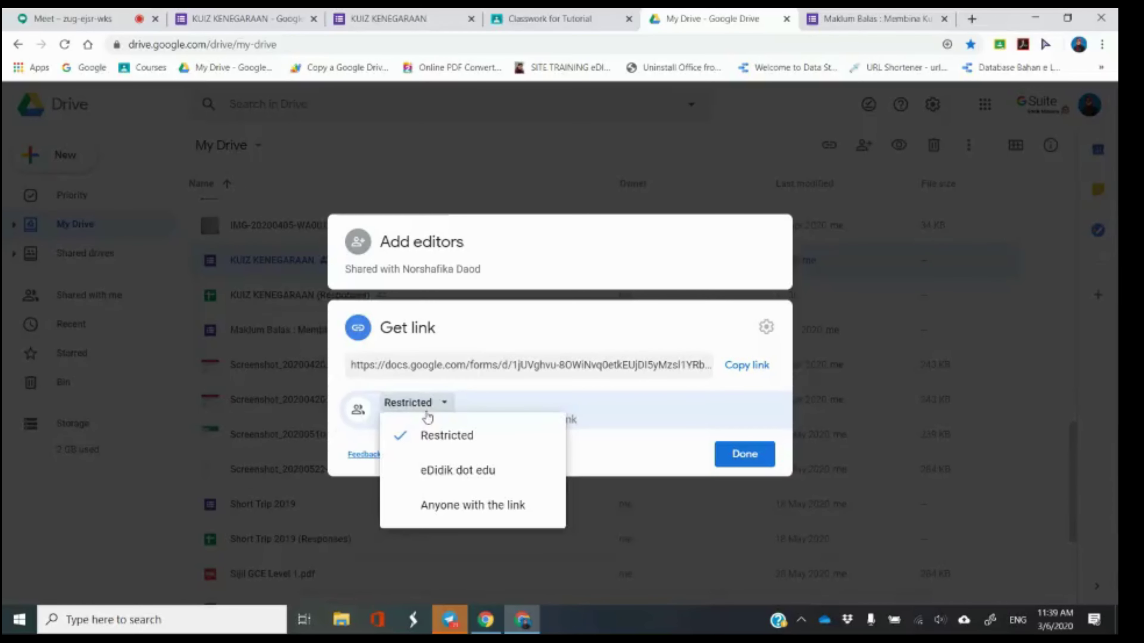
pyautogui.click(444, 509)
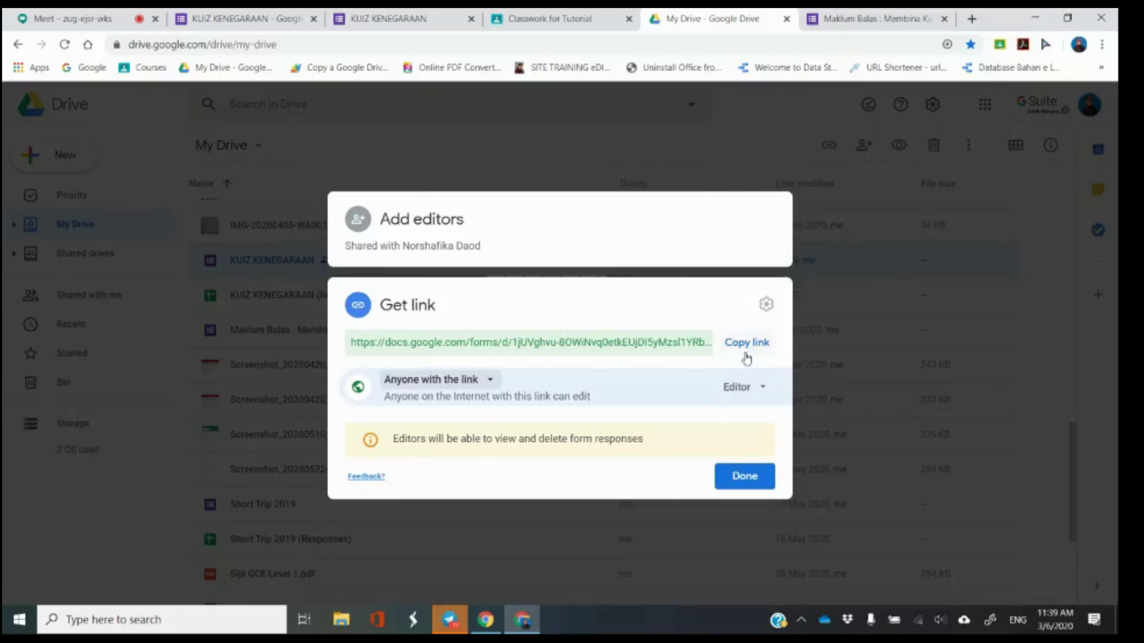
pyautogui.click(748, 344)
pyautogui.click(750, 478)
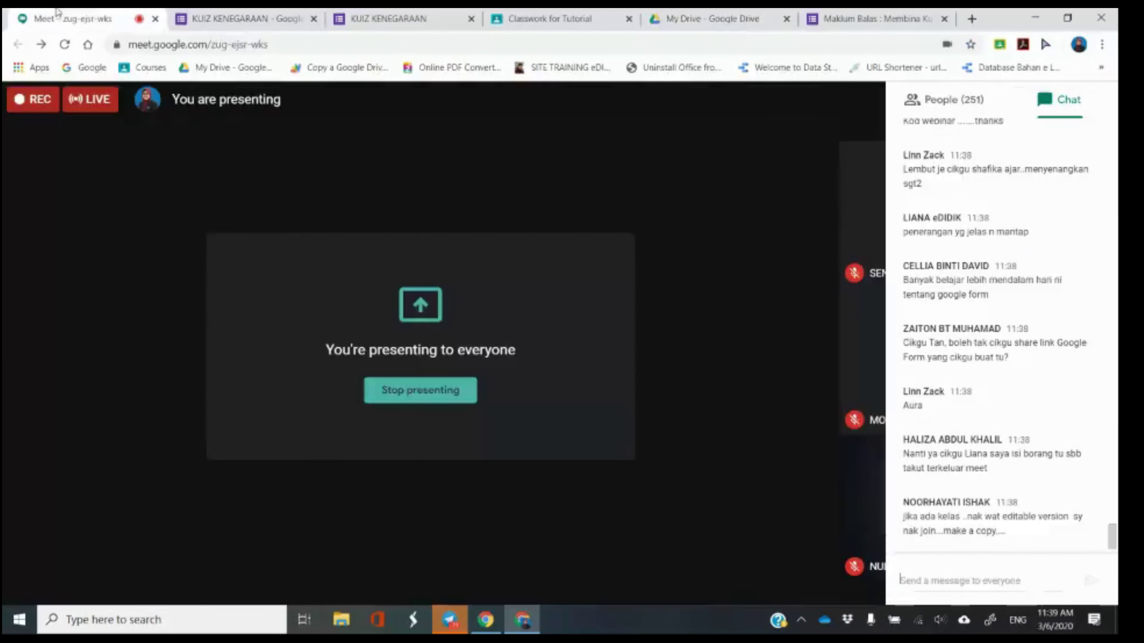
pyautogui.click(144, 13)
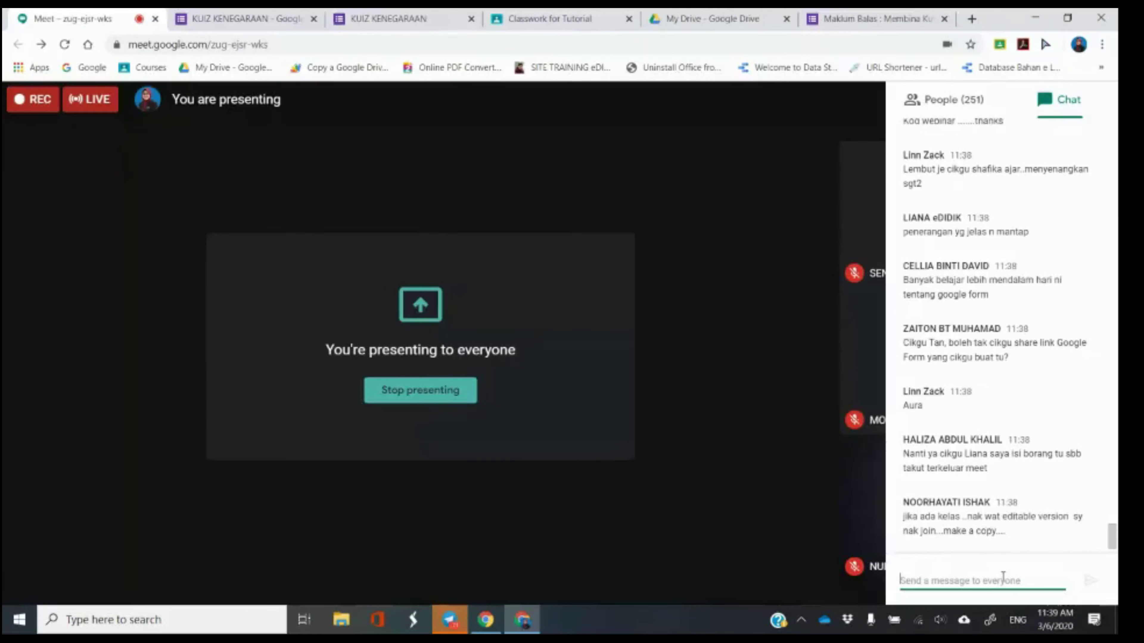
# Post the KUIZ KENEGARAAN form link and the Maklum Balas feedback form preview URL in chat.
pyautogui.hotkey('ctrl', 'v')
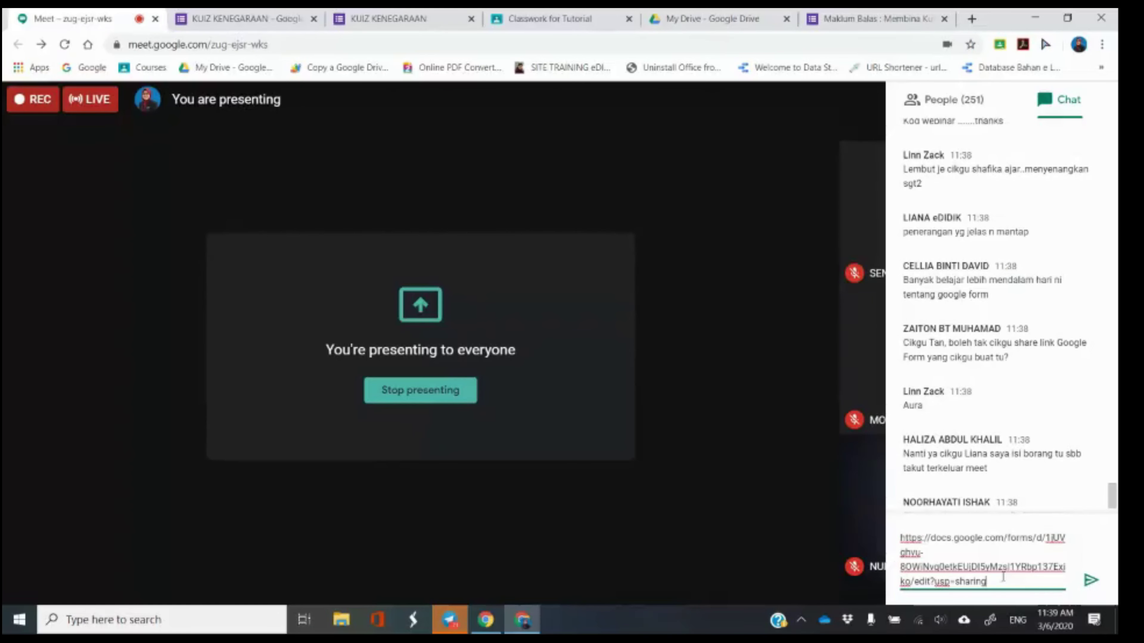
pyautogui.click(1090, 586)
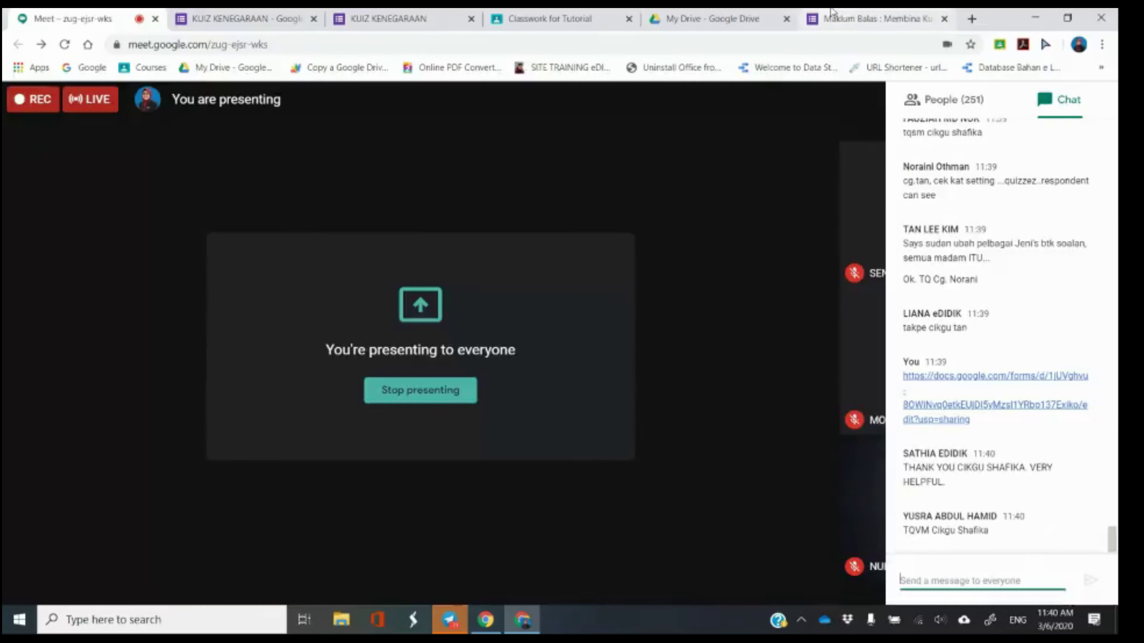
pyautogui.click(831, 14)
pyautogui.click(912, 105)
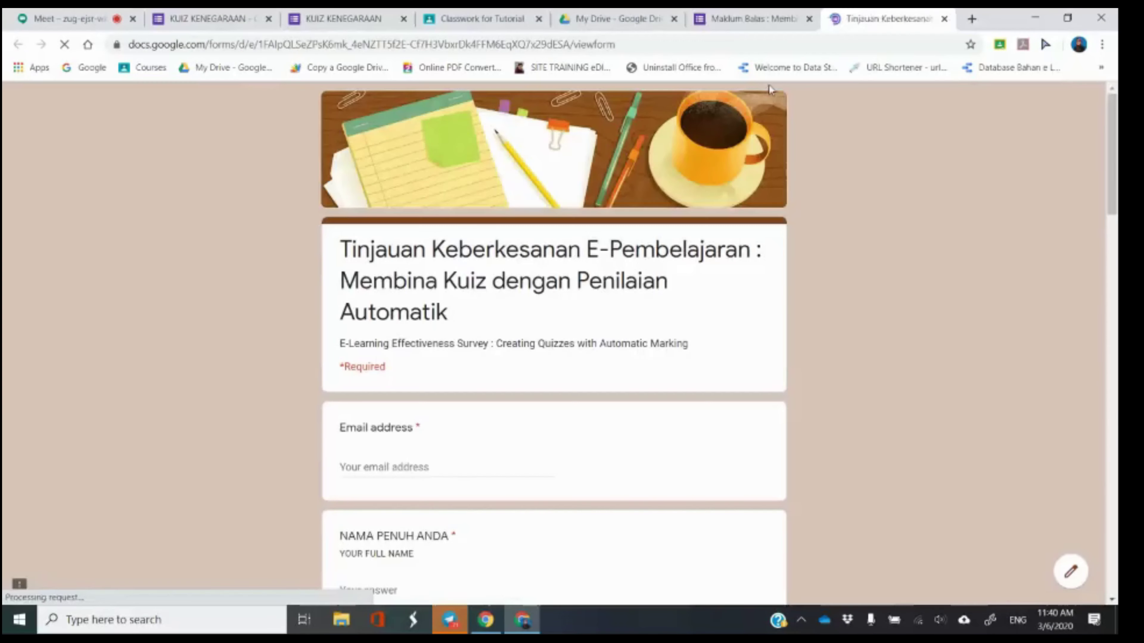
pyautogui.click(599, 44)
pyautogui.rightClick(597, 44)
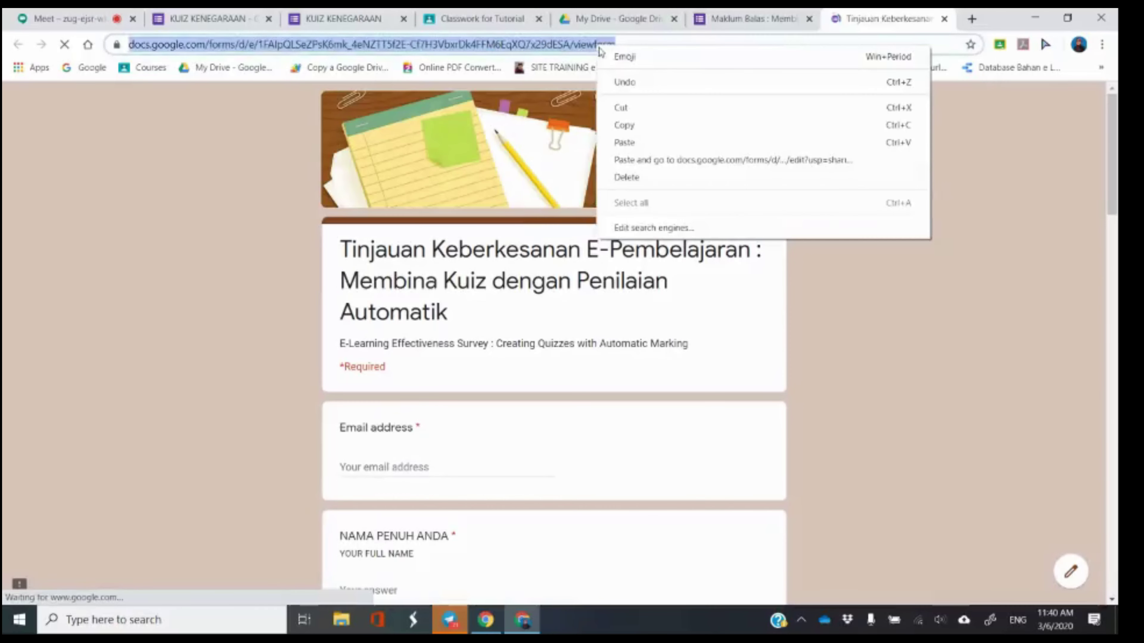
pyautogui.click(642, 128)
pyautogui.click(70, 19)
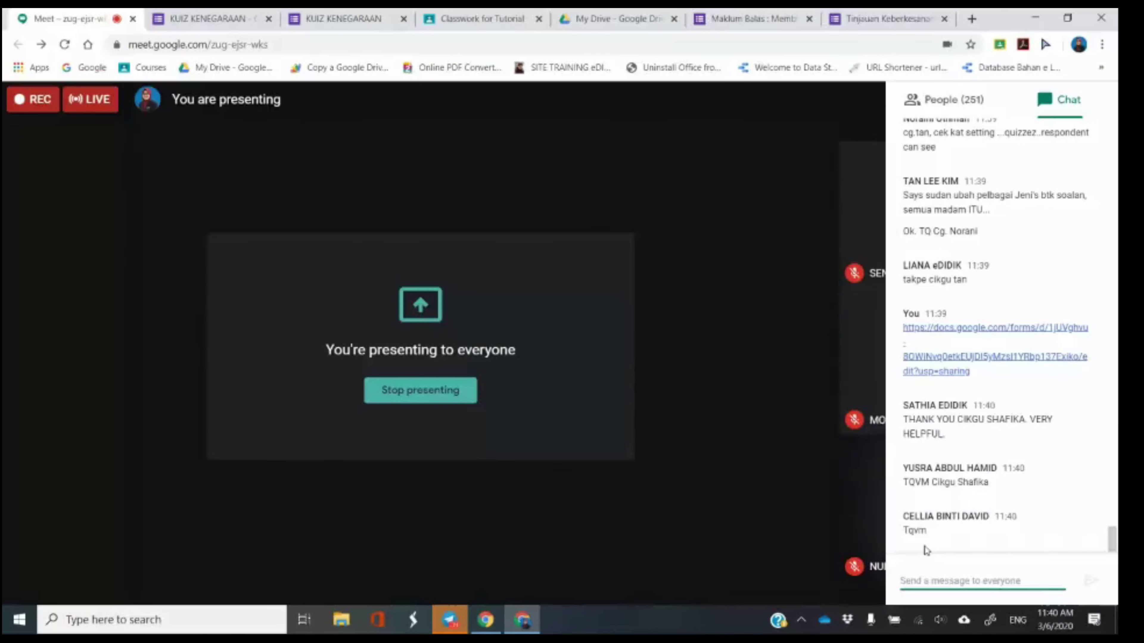
pyautogui.hotkey('ctrl', 'v')
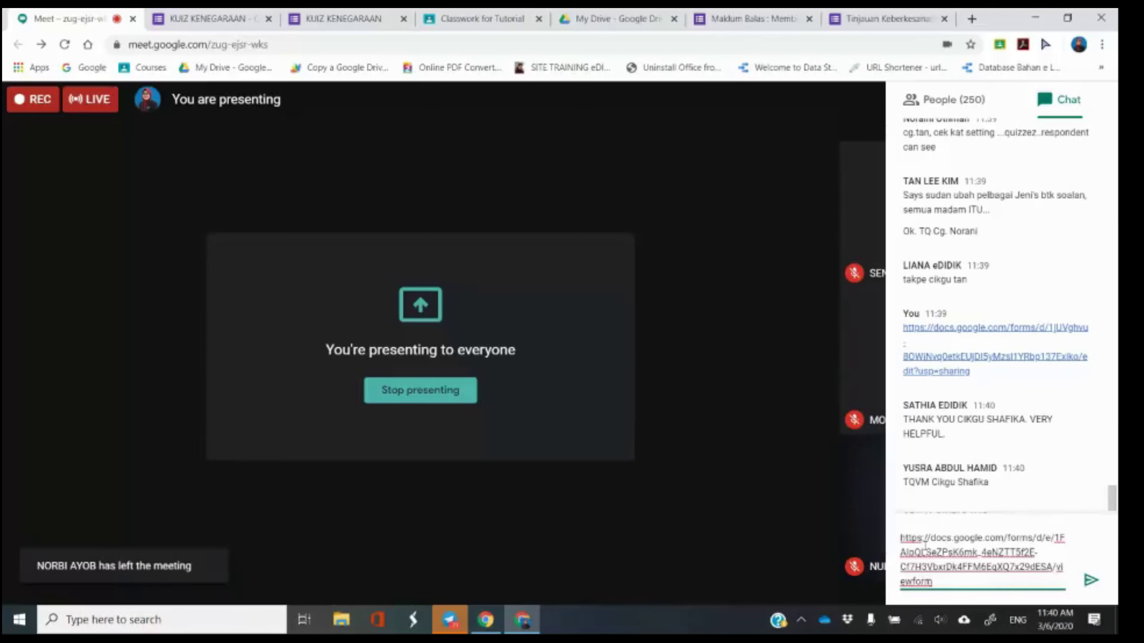
pyautogui.press('Return')
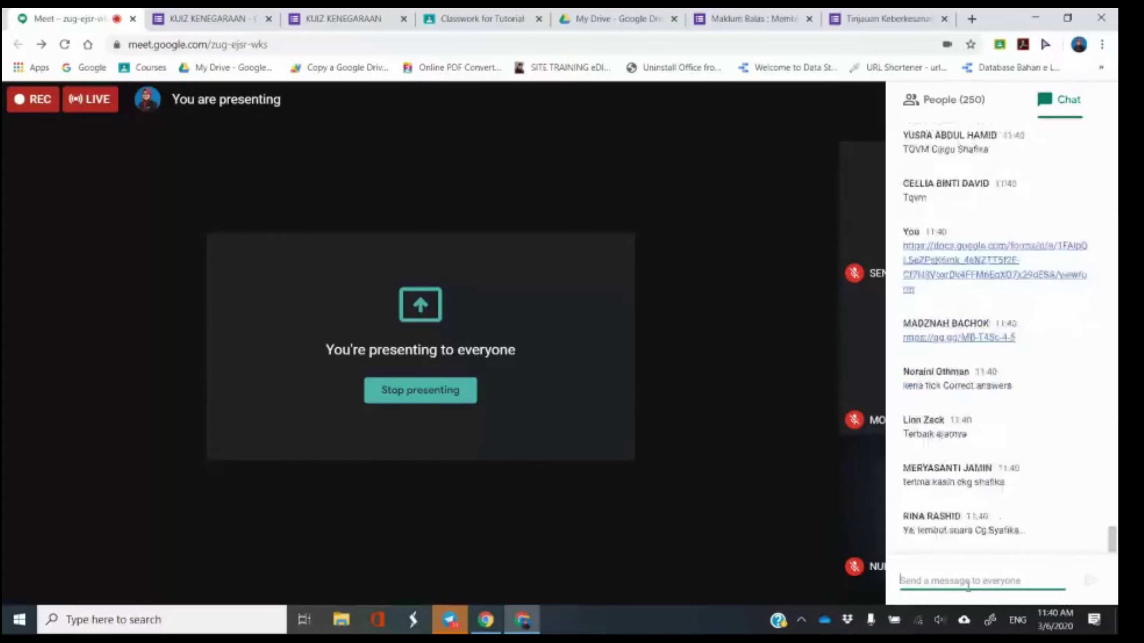
# Send the chat message 'BORANG MAKLUM BALAS KURSUS'.
pyautogui.write('D')
pyautogui.press('BackSpace')
pyautogui.write('BORANG MA')
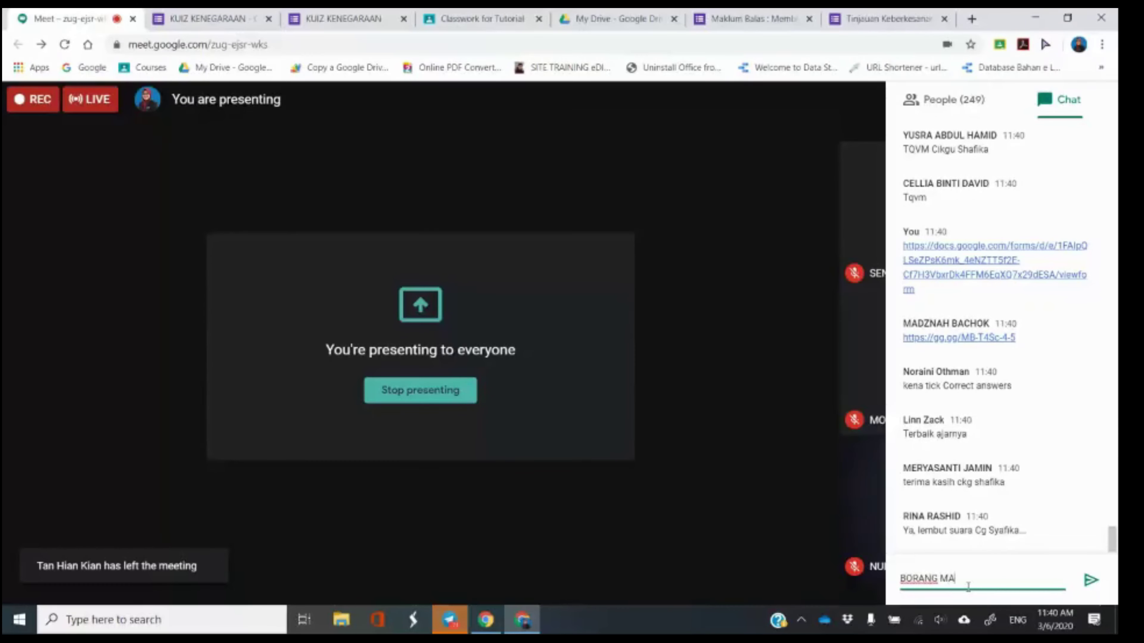
pyautogui.write('KLUM BALAS KURSUS')
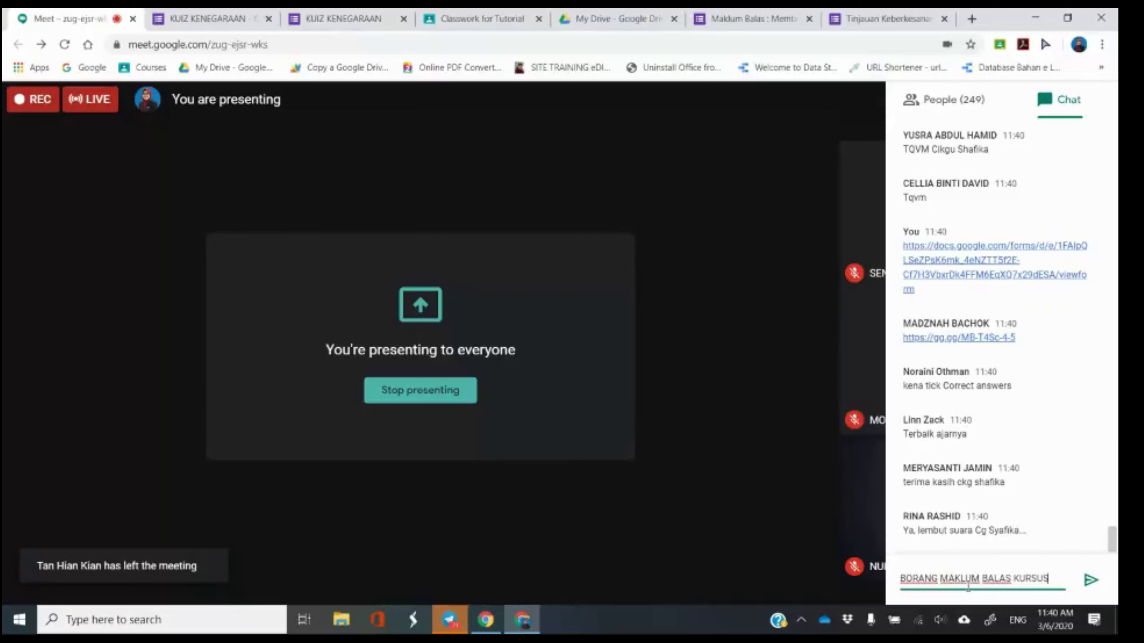
pyautogui.hotkey('shift', 'Return')
pyautogui.press('Return')
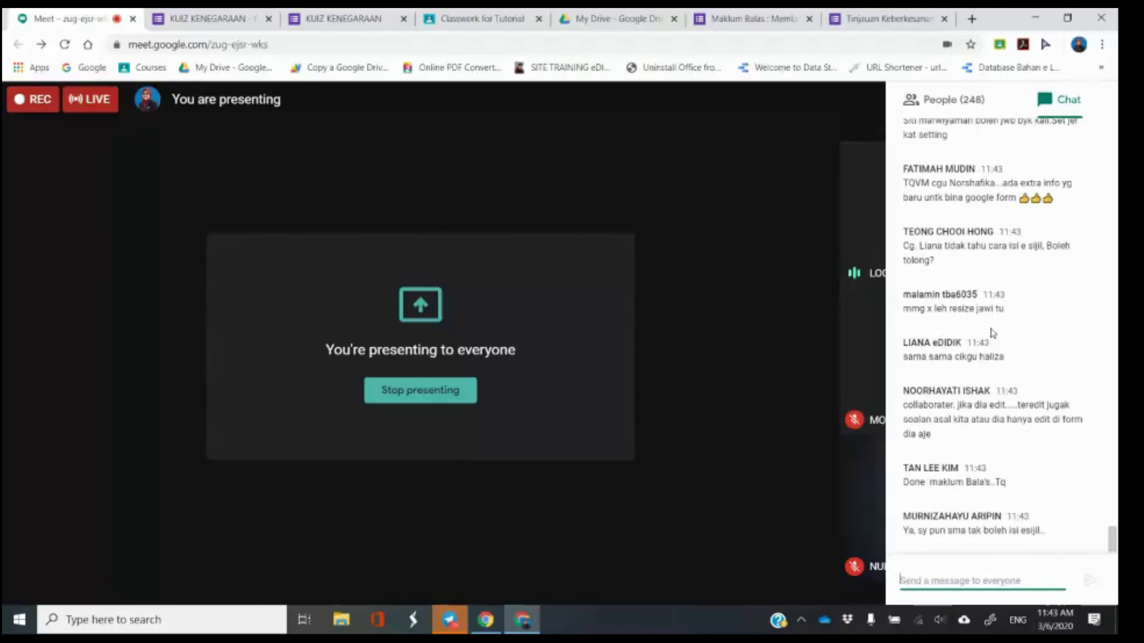
# Hide and reopen the Meet chat, then switch to the KUIZ KENEGARAAN form editor tab.
pyautogui.click(697, 303)
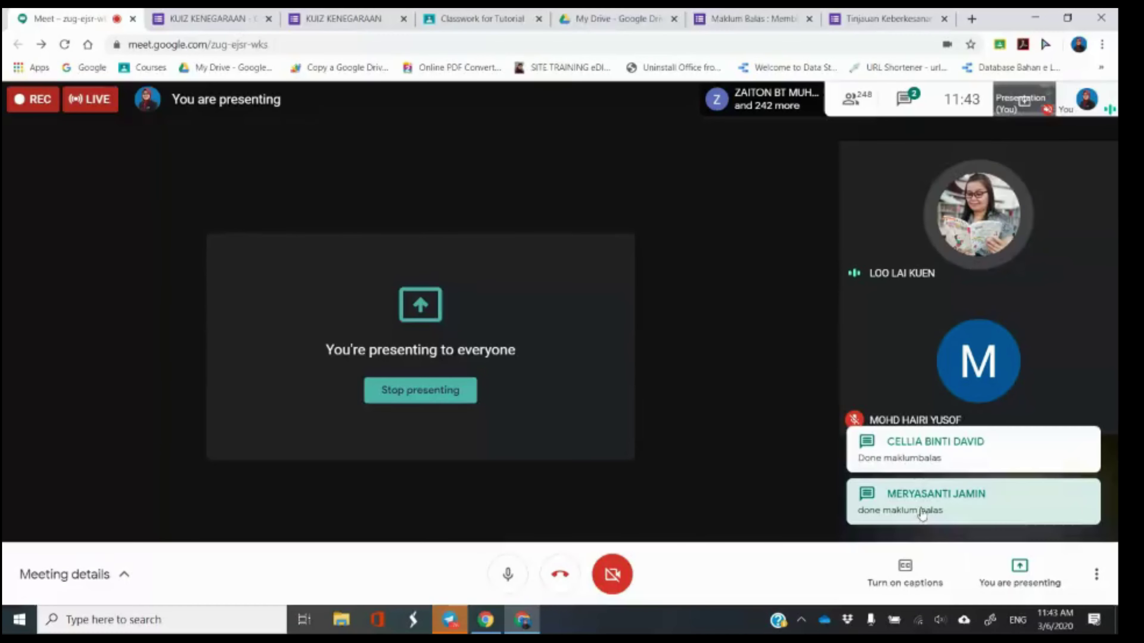
pyautogui.click(937, 464)
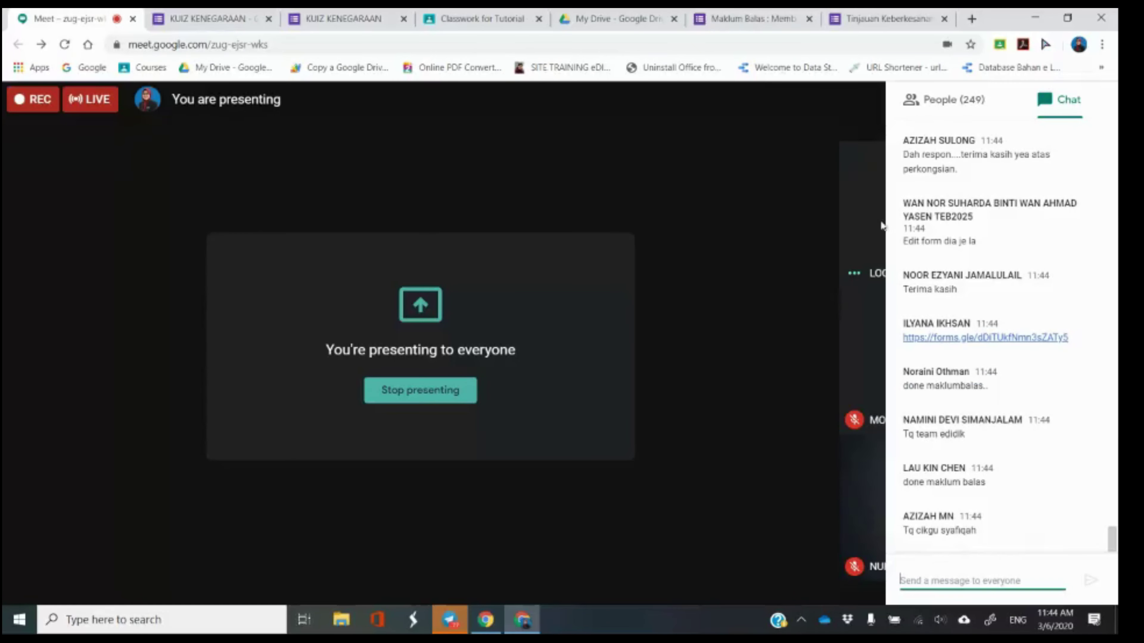
pyautogui.click(247, 17)
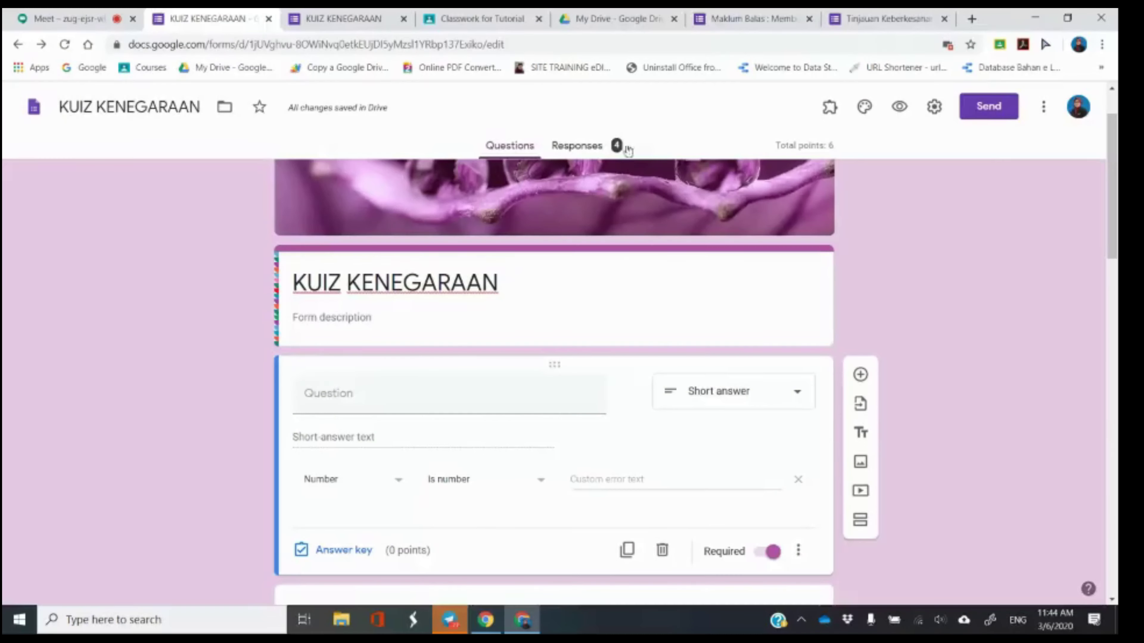
# View the quiz's 4 responses and open them in the KUIZ KENEGARAAN (Responses) spreadsheet.
pyautogui.click(616, 145)
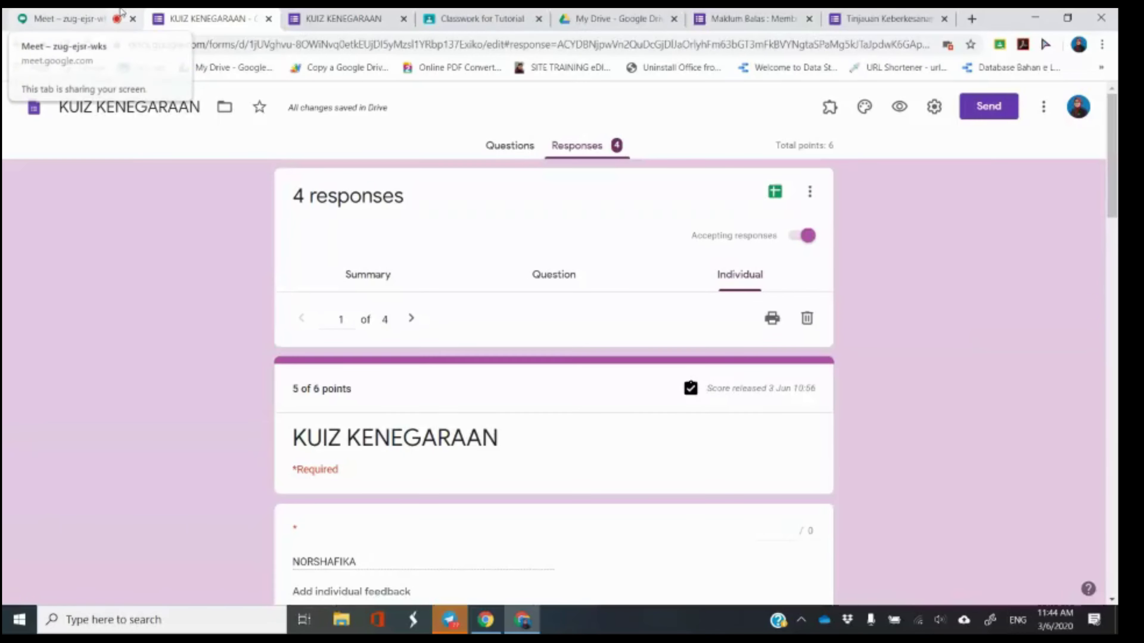
pyautogui.click(775, 191)
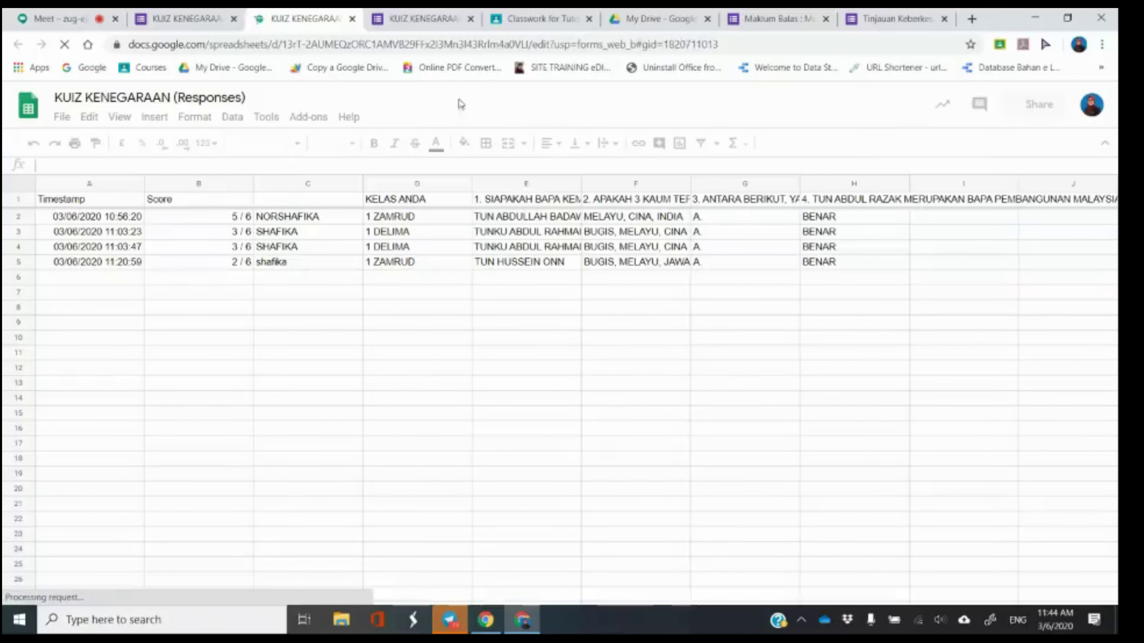
pyautogui.click(58, 19)
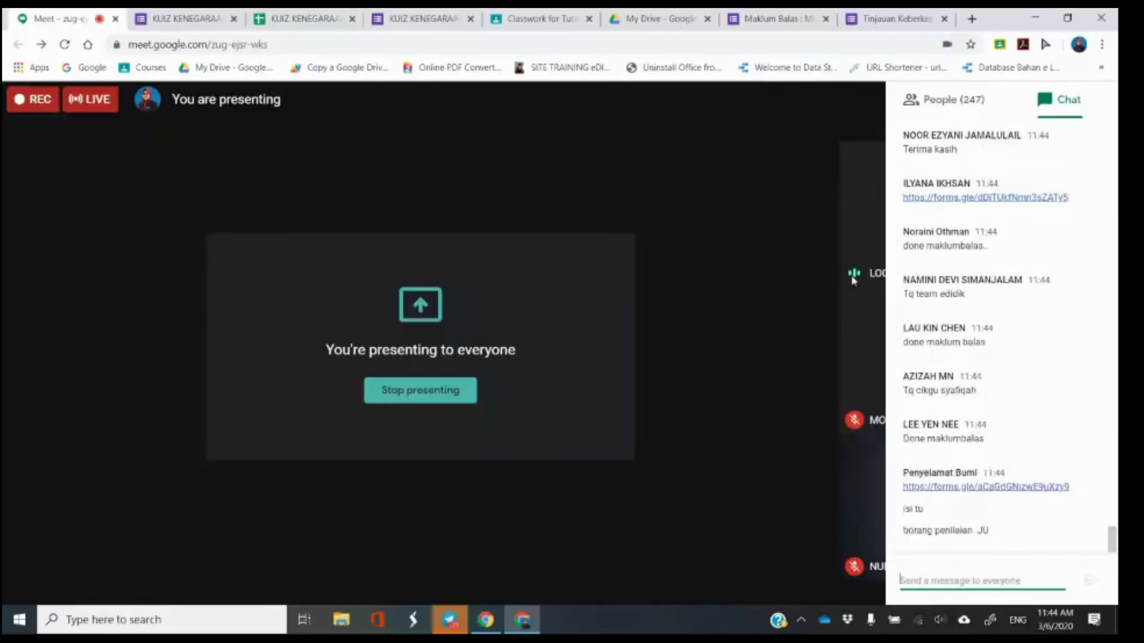
pyautogui.click(305, 19)
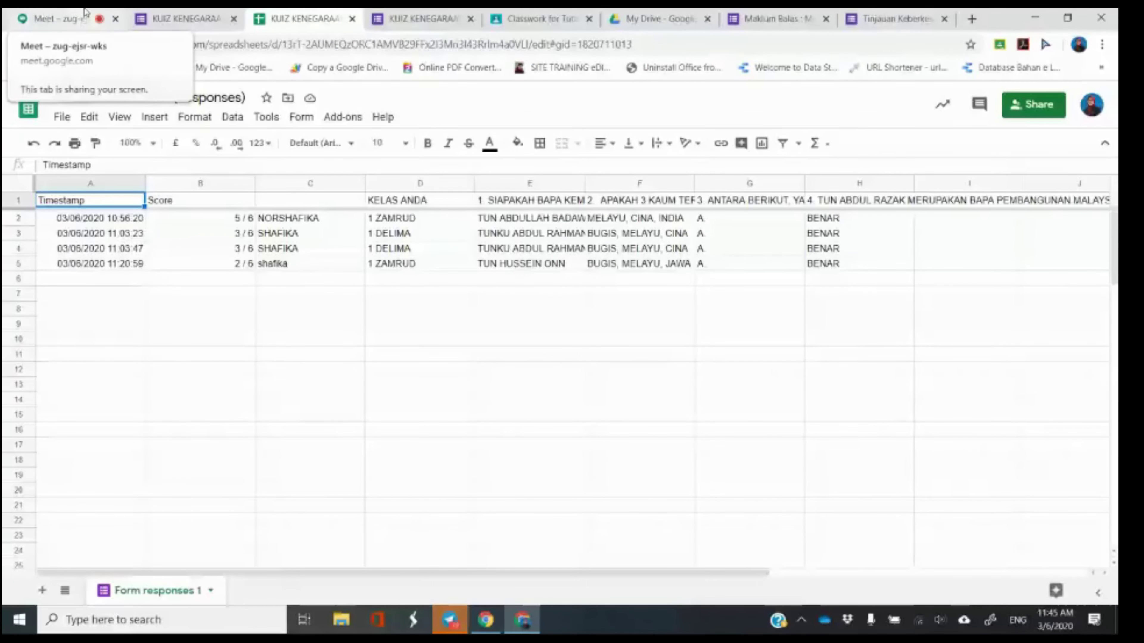
# Look over the quiz questions in the editor, then go to the responses spreadsheet with four scored submissions.
pyautogui.click(166, 12)
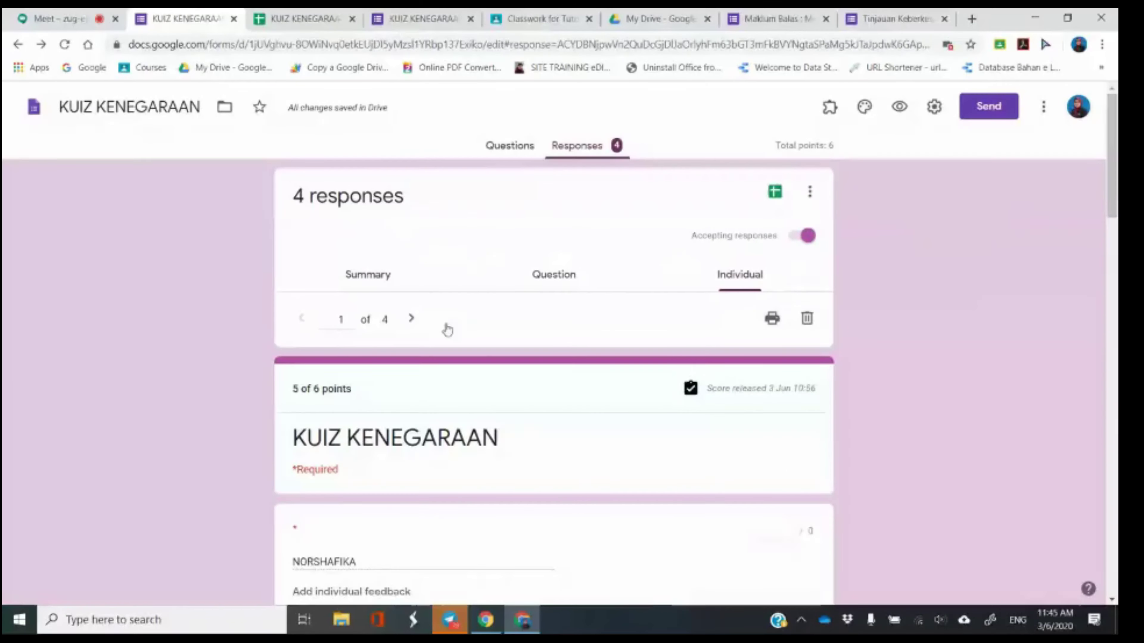
pyautogui.click(511, 146)
pyautogui.scroll(-3, 398, 424)
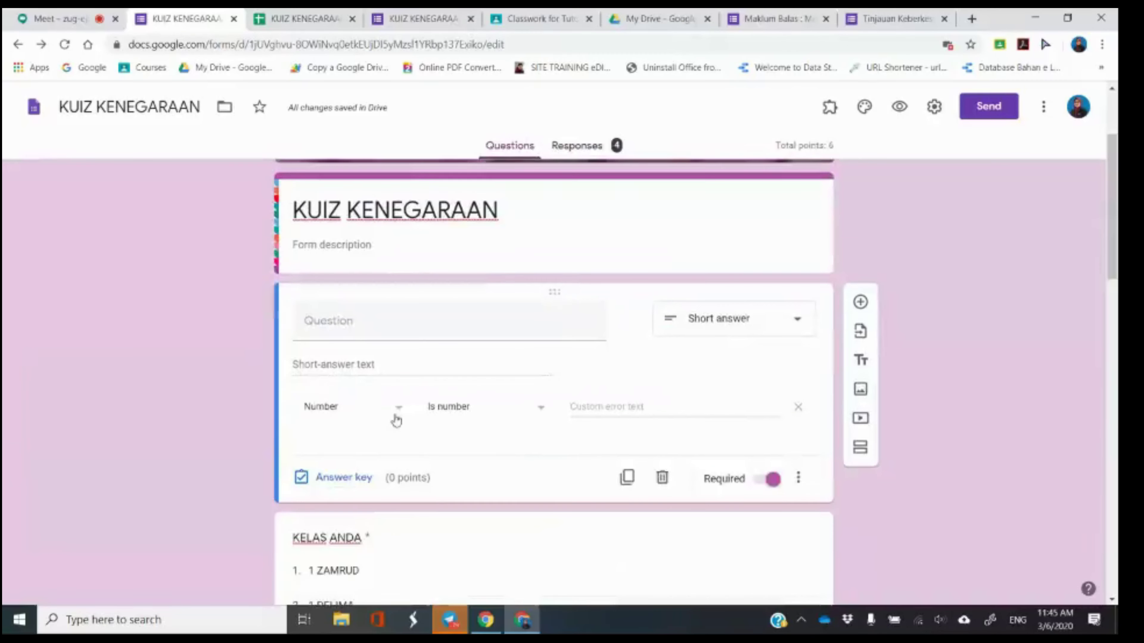
pyautogui.scroll(-3, 375, 383)
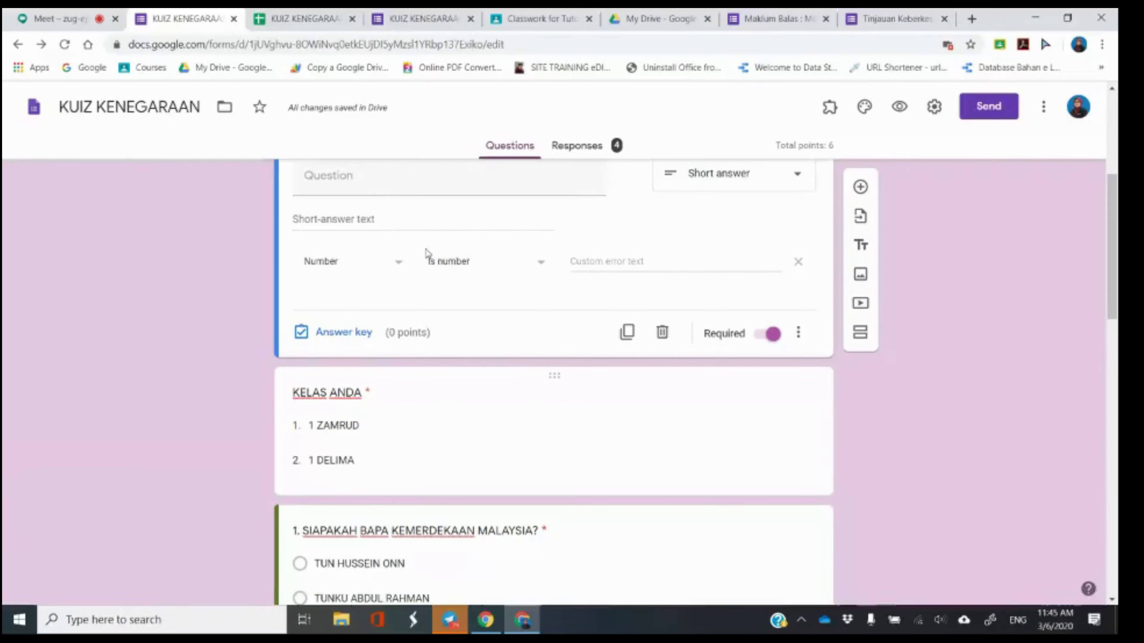
pyautogui.click(304, 19)
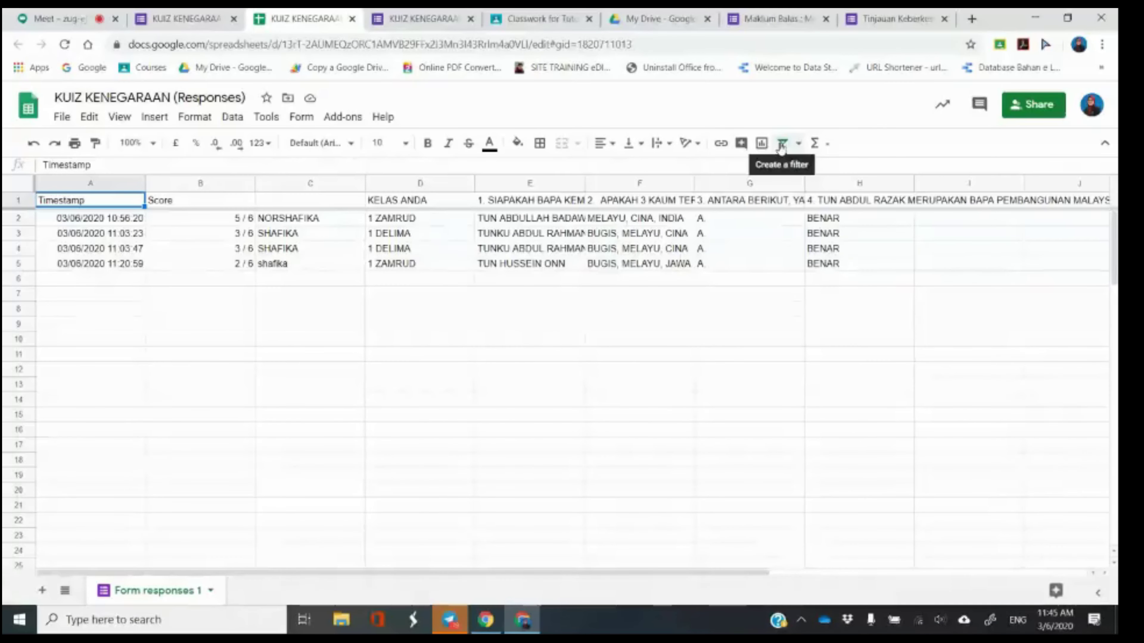
# Add a filter to the responses table and filter KELAS ANDA to show only 1 ZAMRUD.
pyautogui.click(783, 144)
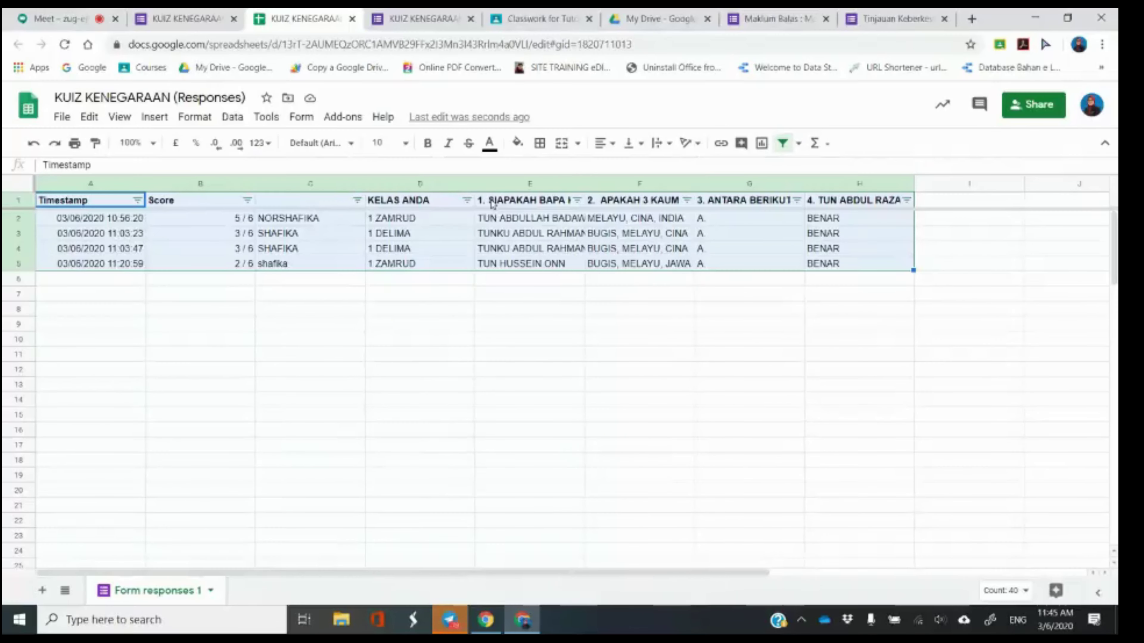
pyautogui.click(449, 297)
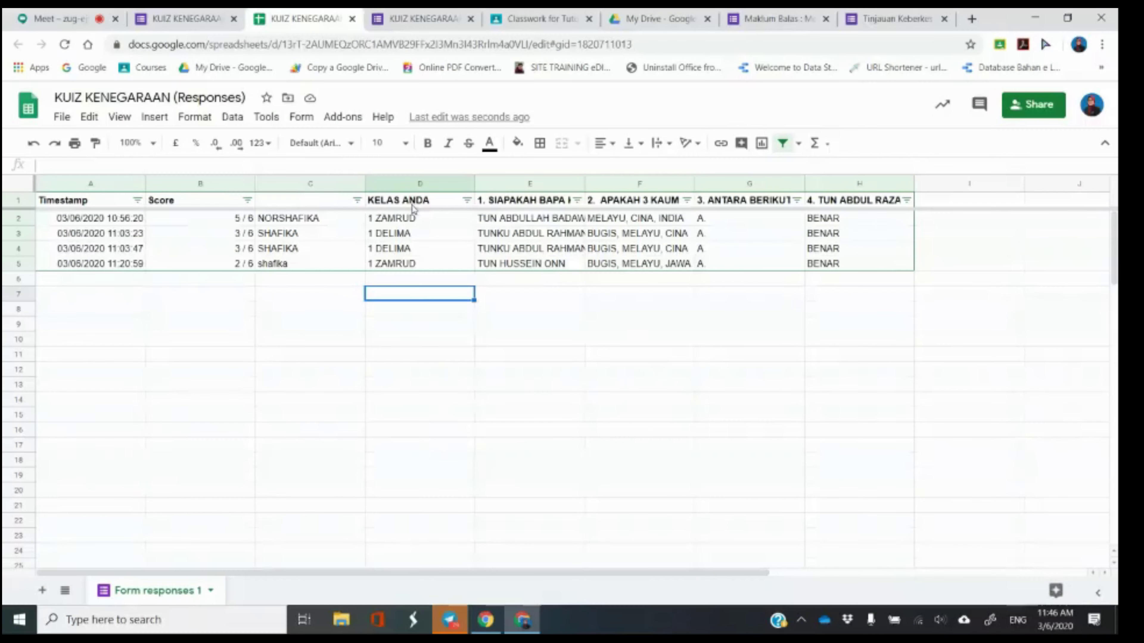
pyautogui.click(466, 203)
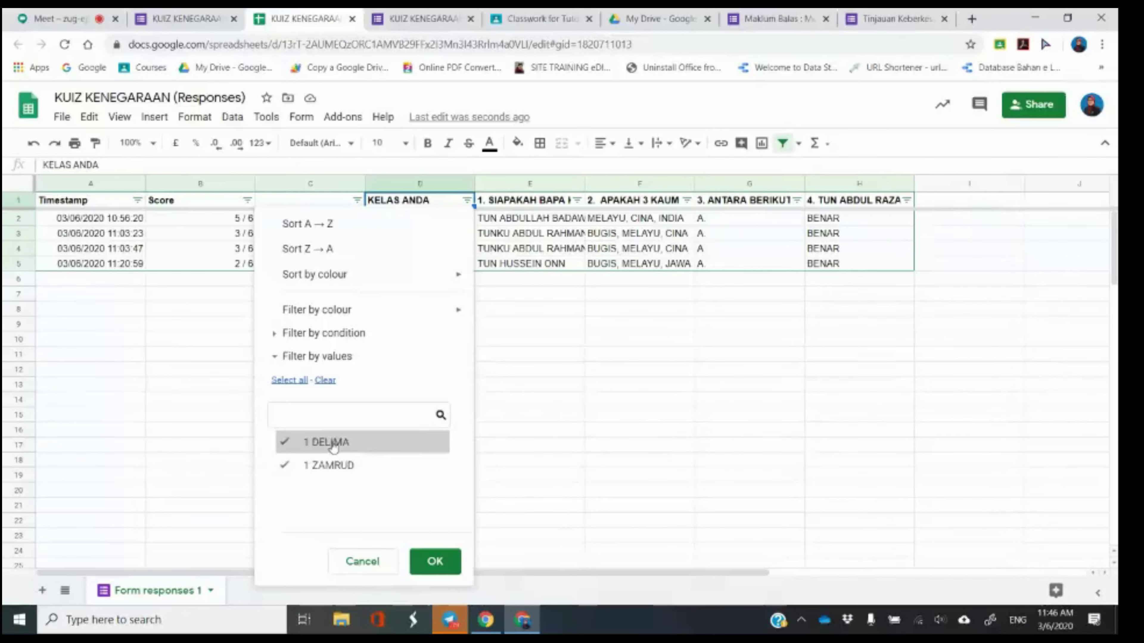
pyautogui.click(333, 386)
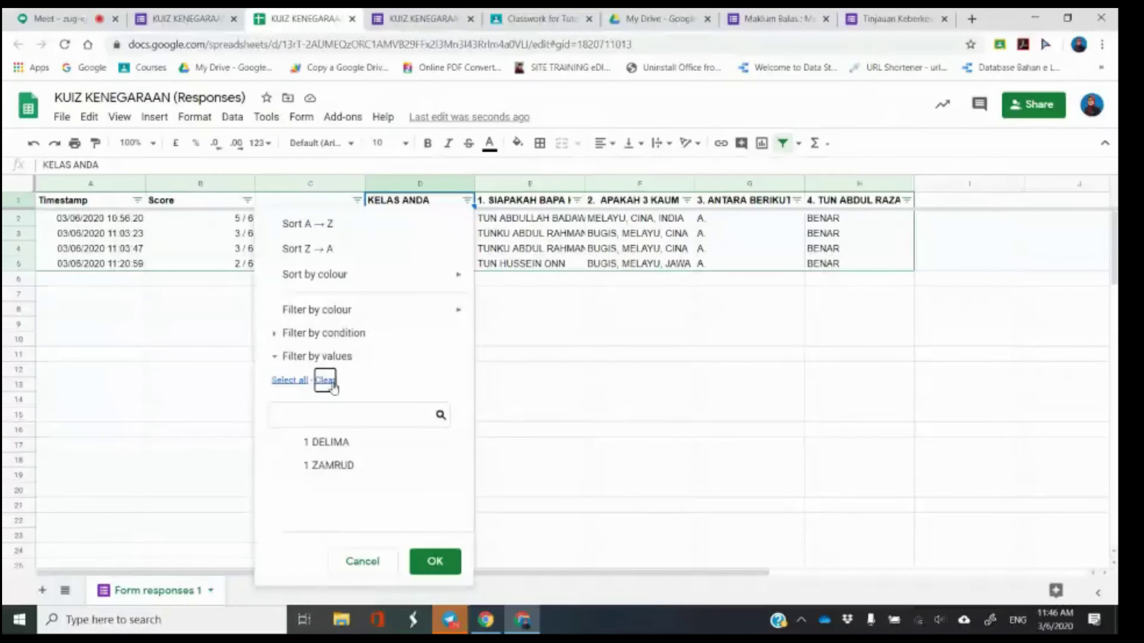
pyautogui.click(323, 468)
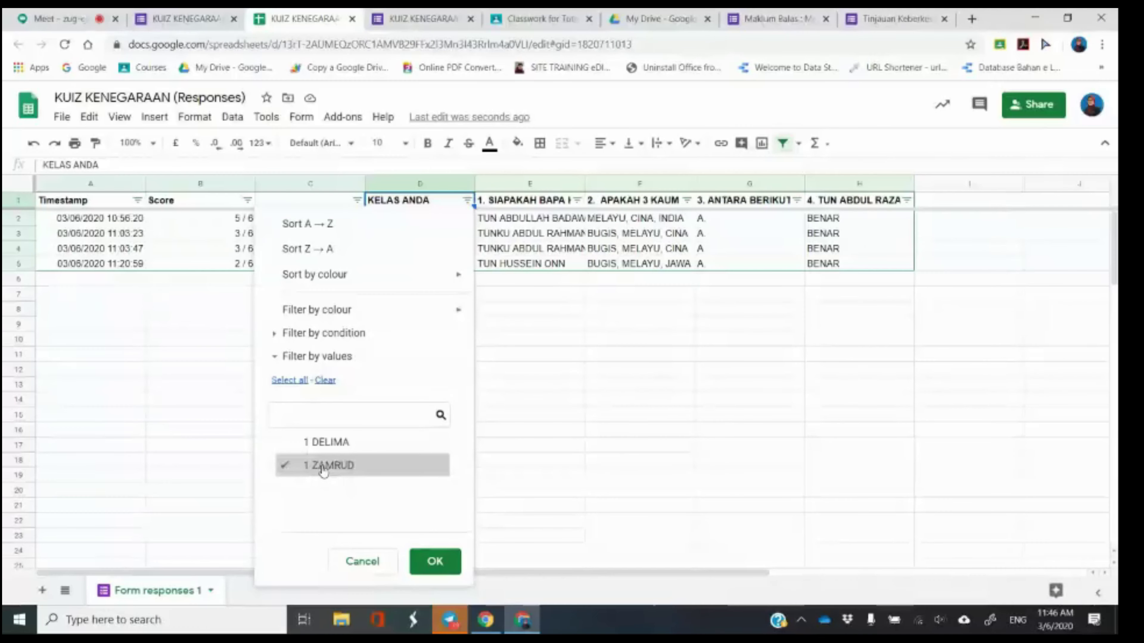
pyautogui.click(432, 568)
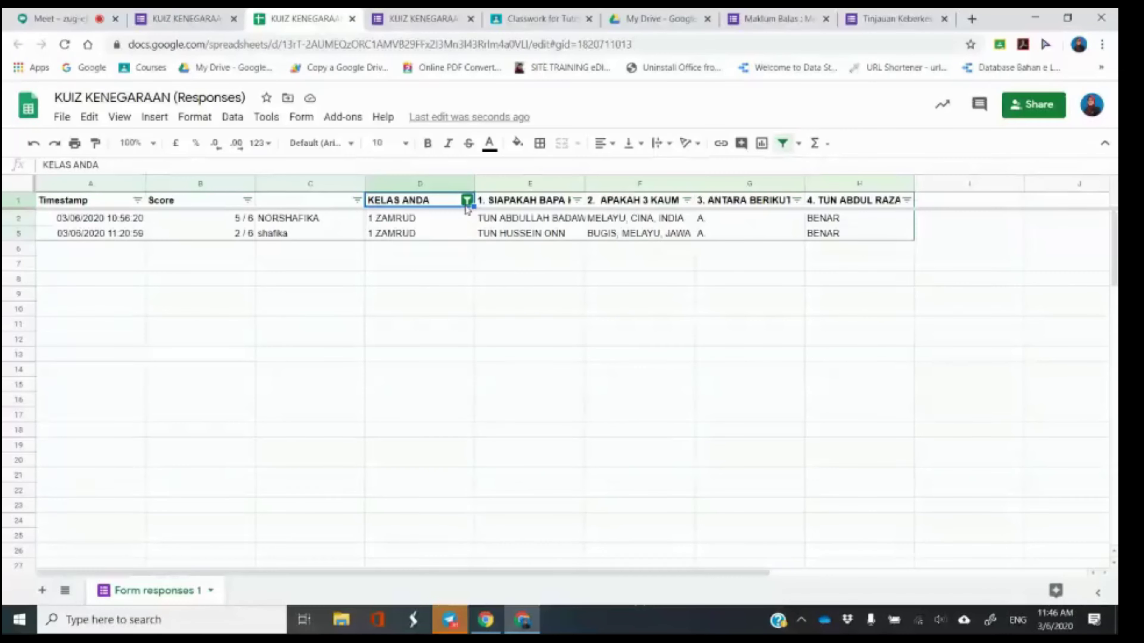
# Reset the KELAS ANDA filter so both classes are shown again.
pyautogui.click(468, 201)
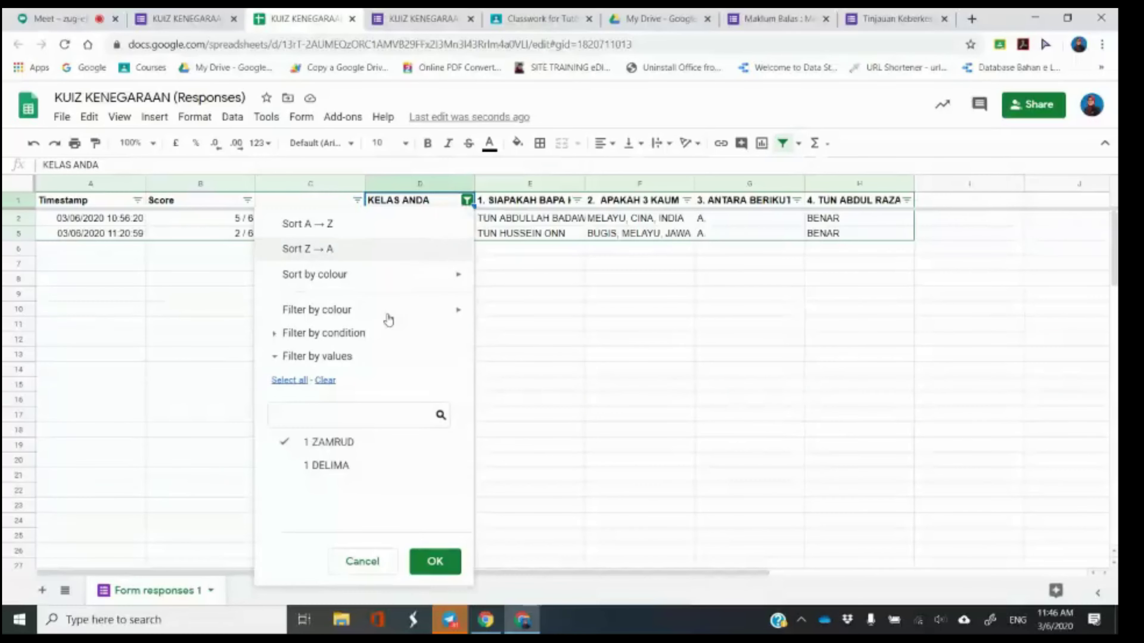
pyautogui.click(326, 382)
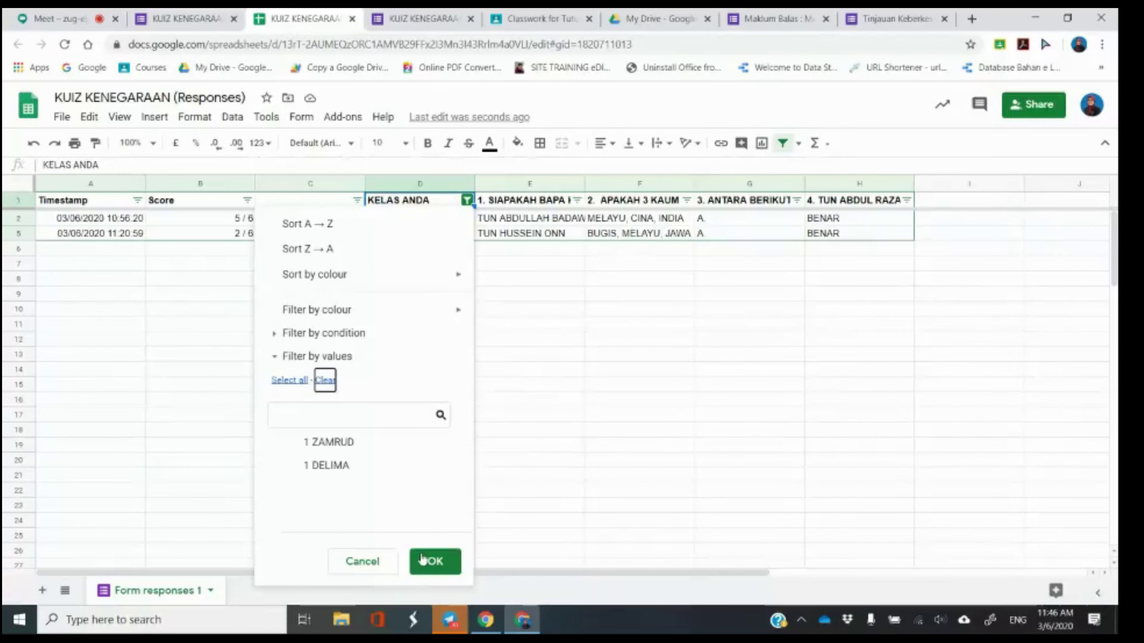
pyautogui.click(435, 562)
pyautogui.click(466, 200)
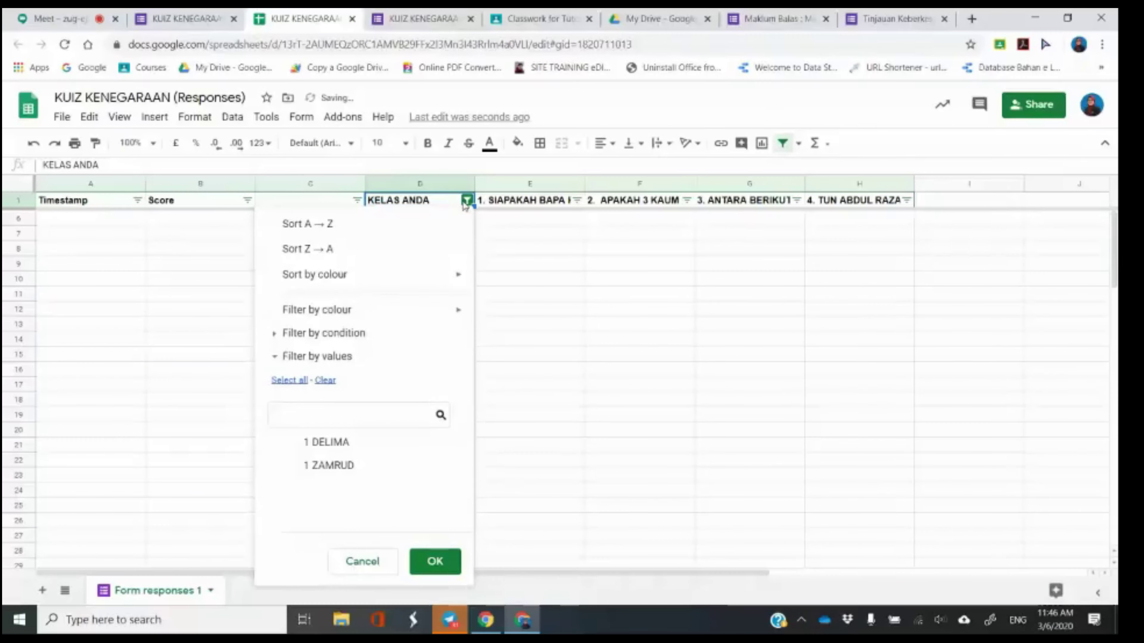
pyautogui.click(293, 381)
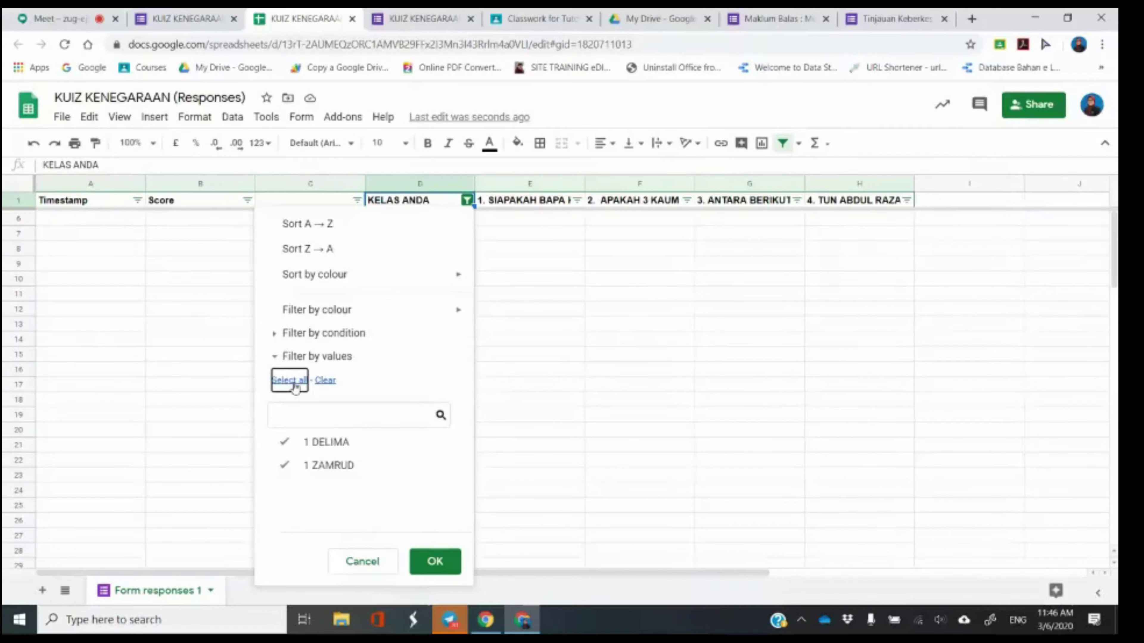
pyautogui.click(433, 562)
pyautogui.click(58, 18)
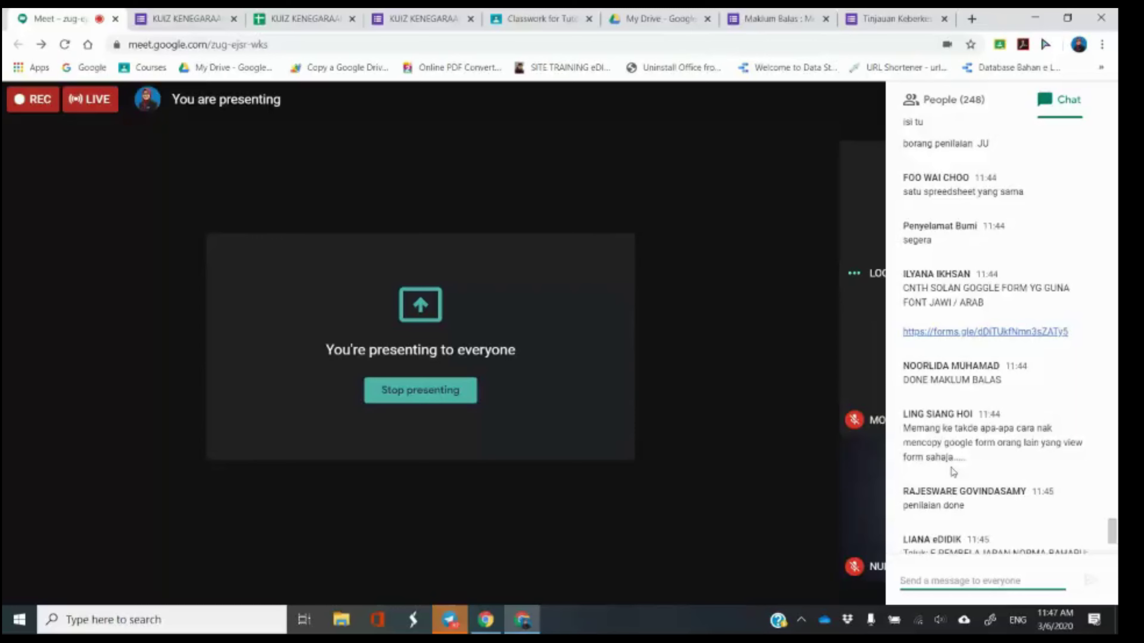
# Scroll through the chat messages and close the chat side panel.
pyautogui.scroll(-10, 954, 472)
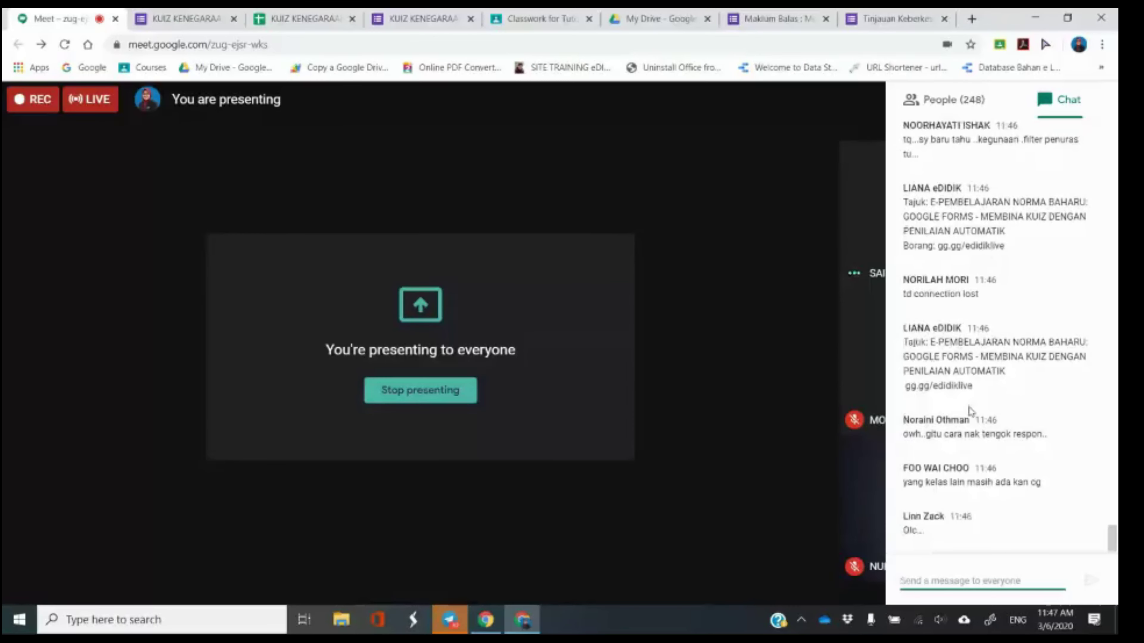
pyautogui.click(735, 409)
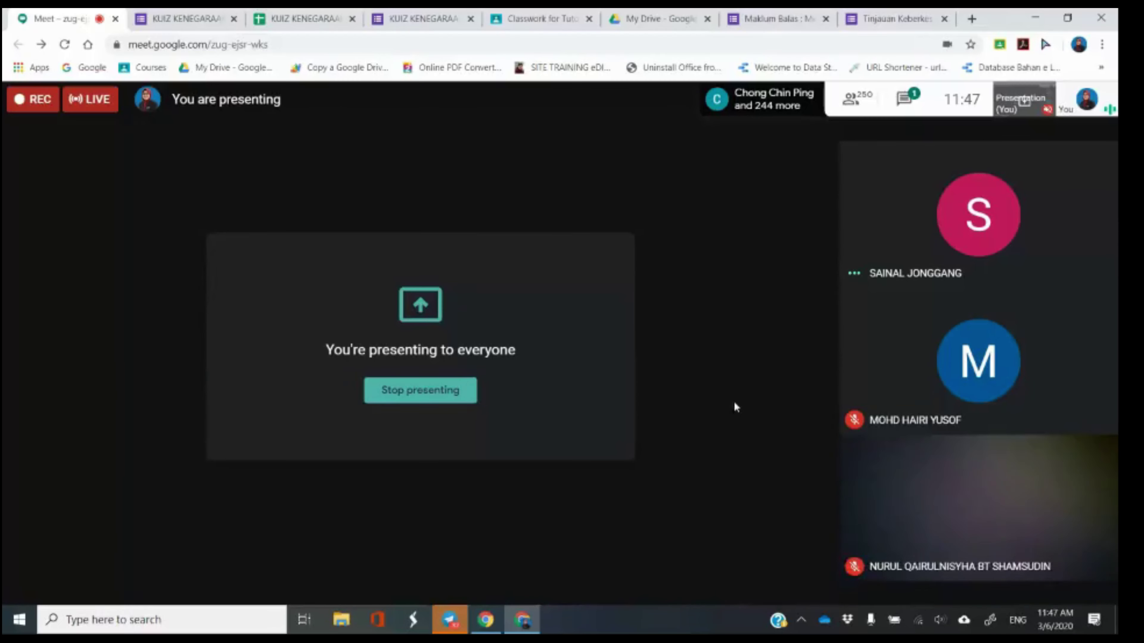
# Go to the top of the KUIZ KENEGARAAN editor and open the Number response-validation dropdown.
pyautogui.click(217, 12)
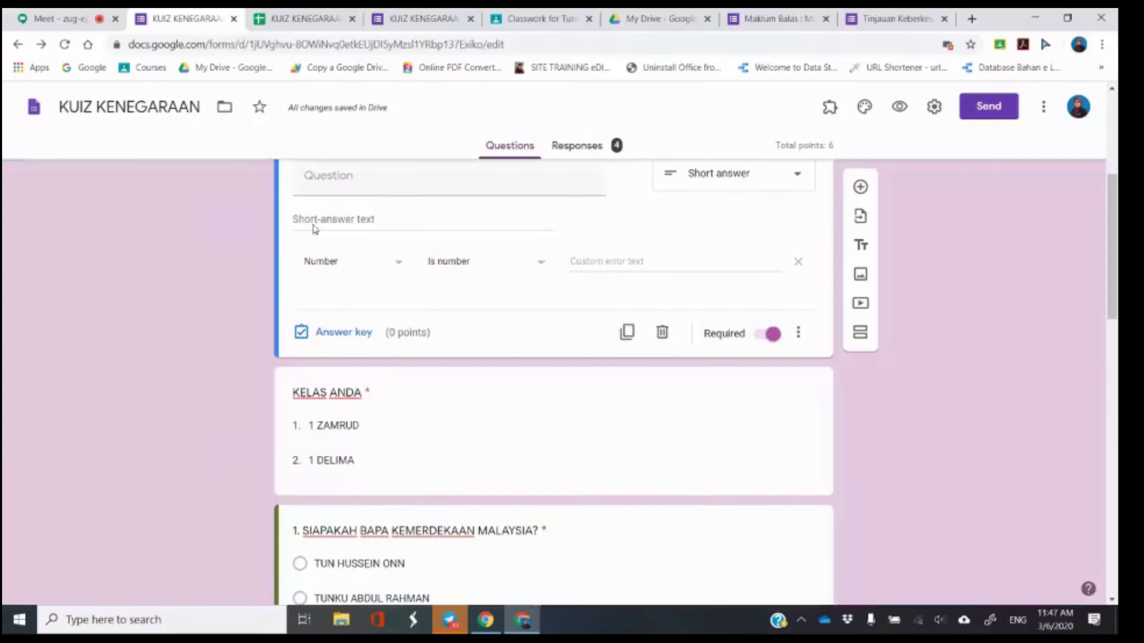
pyautogui.scroll(4, 312, 239)
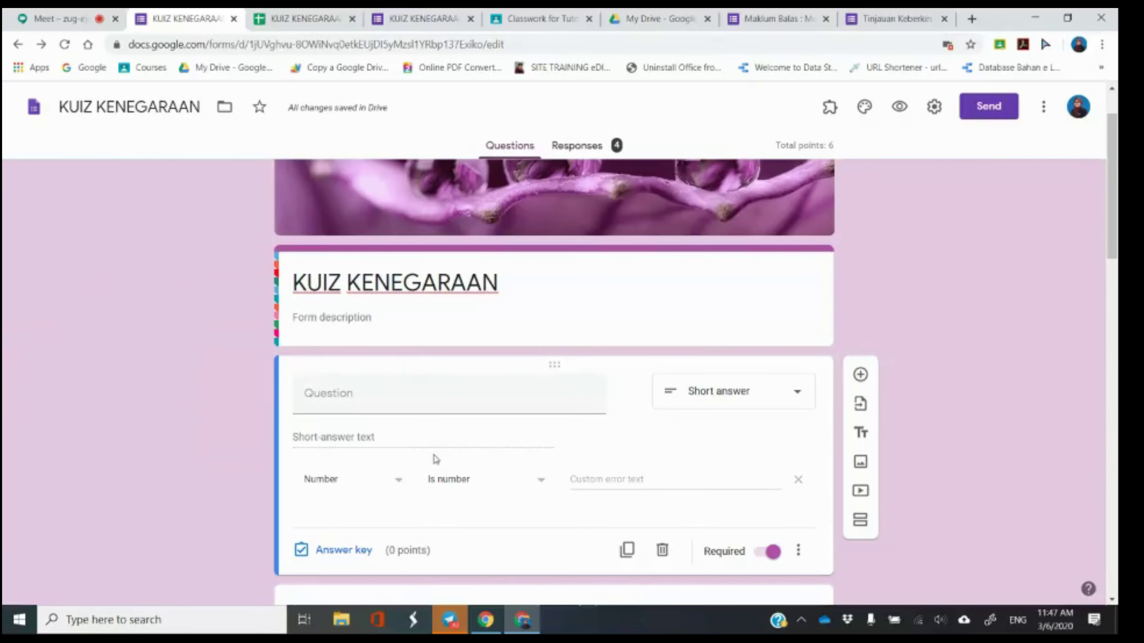
pyautogui.click(391, 481)
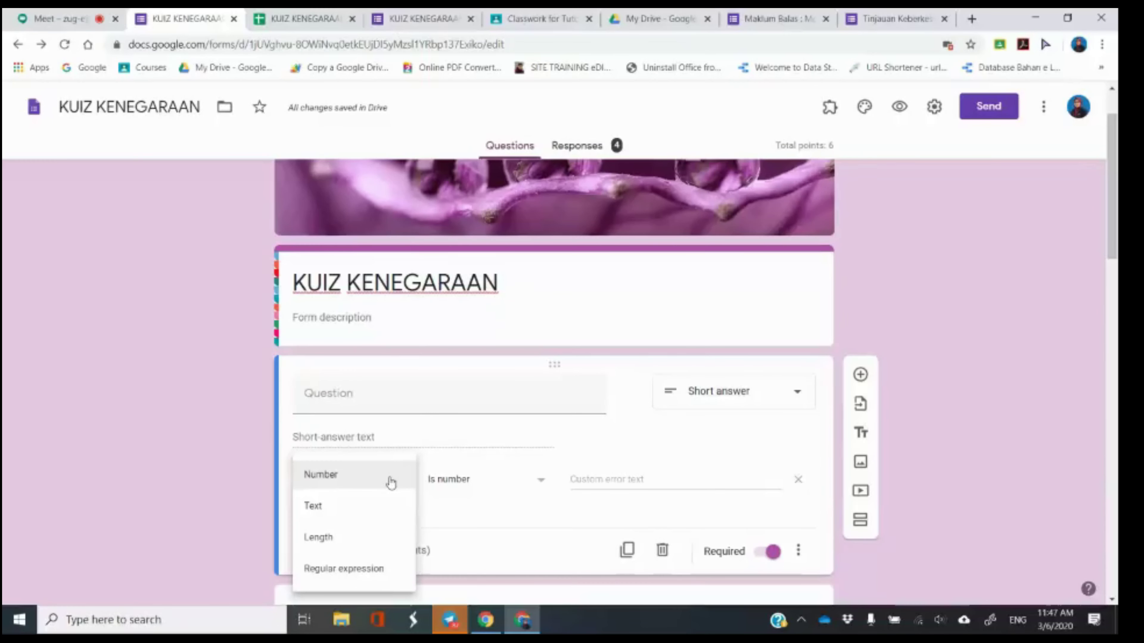
# Keep Number validation and title the first quiz question NAMA ANDA.
pyautogui.click(189, 381)
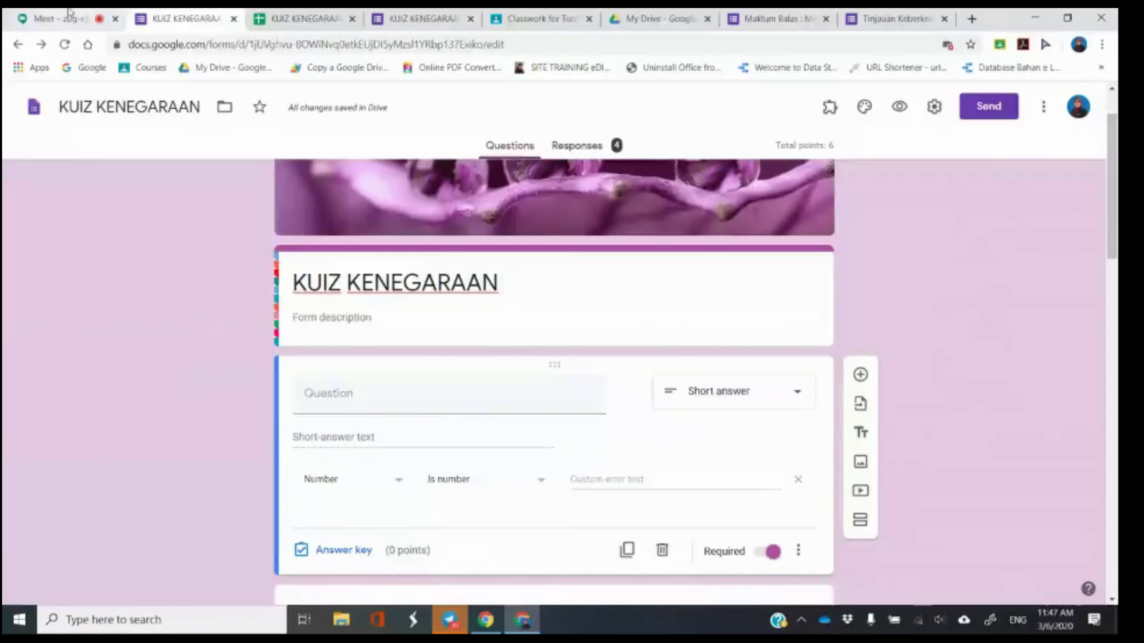
pyautogui.click(63, 19)
pyautogui.click(220, 14)
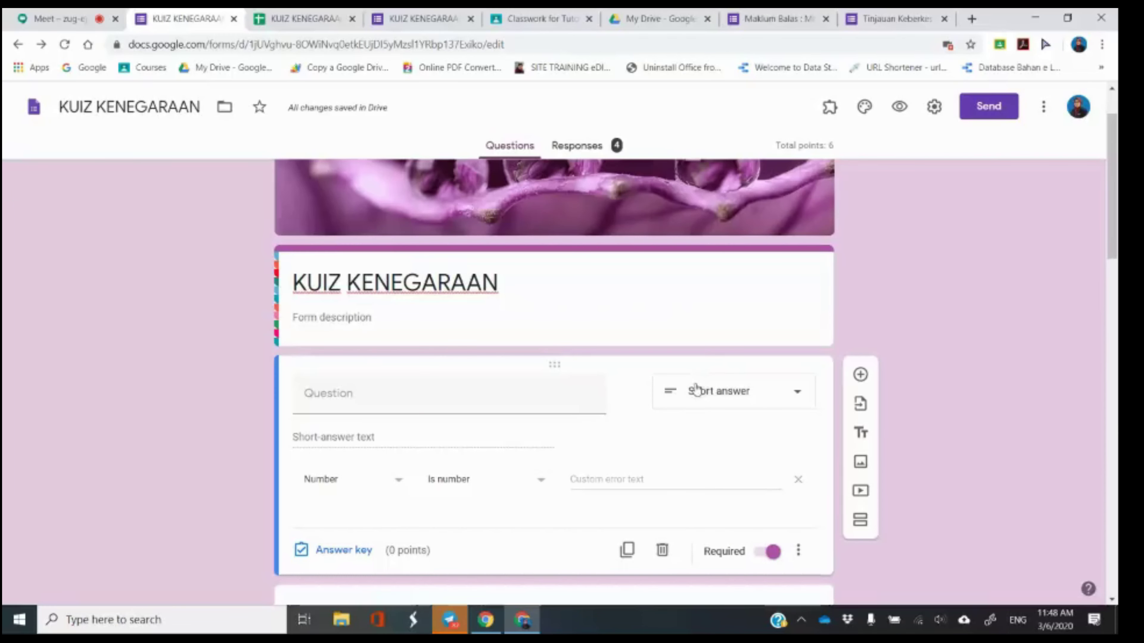
pyautogui.scroll(-3, 659, 448)
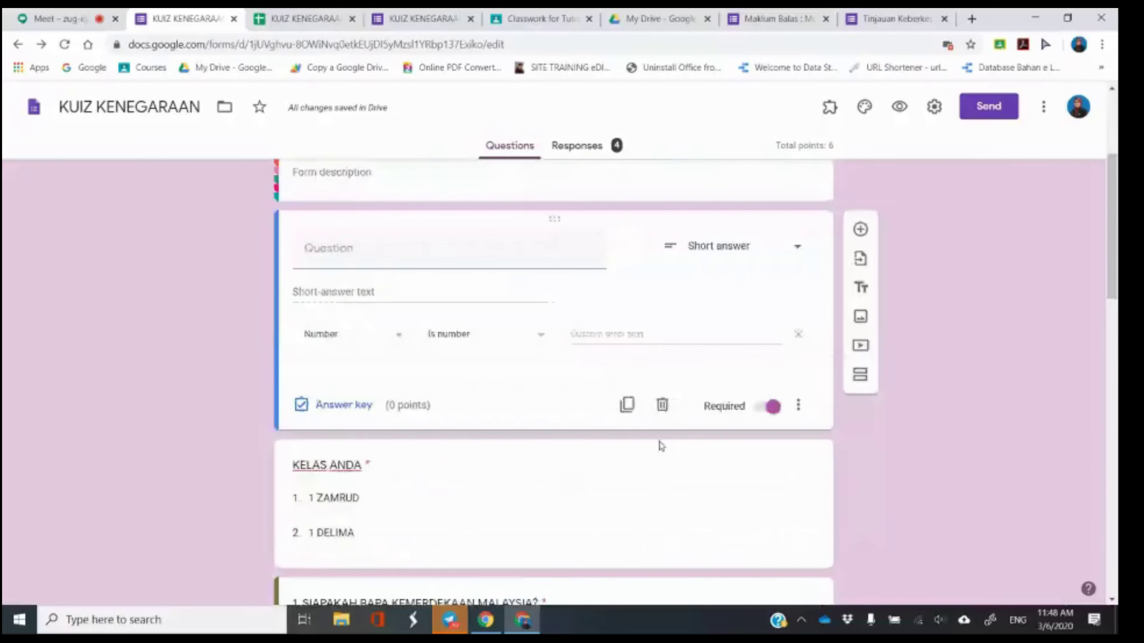
pyautogui.click(659, 446)
pyautogui.scroll(3, 659, 446)
pyautogui.click(345, 390)
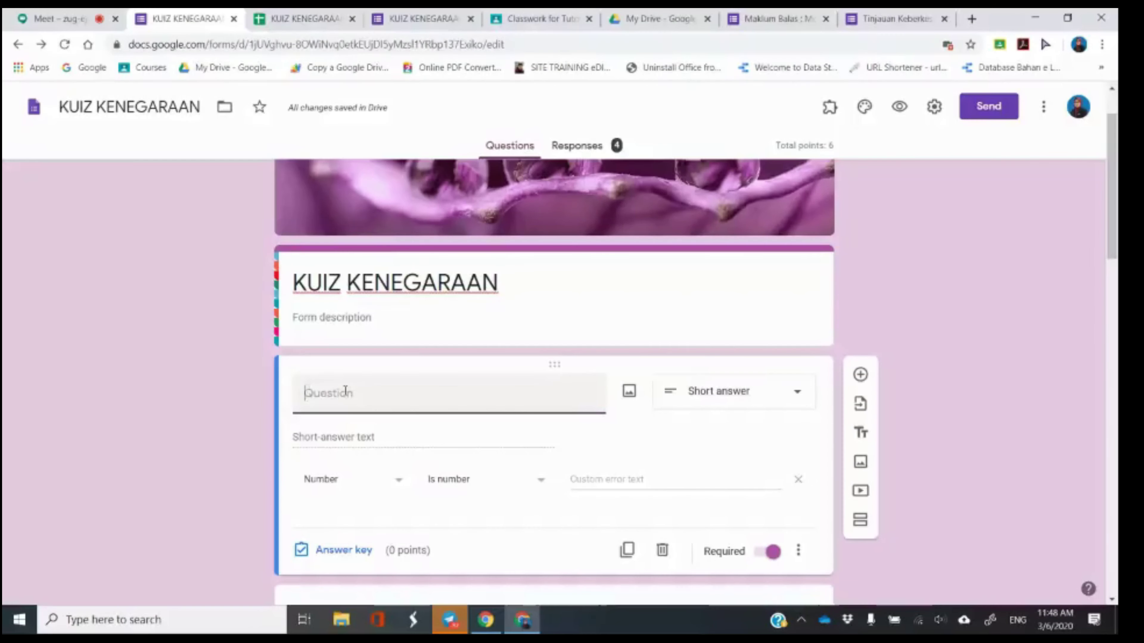
pyautogui.write('NAMA ANDA')
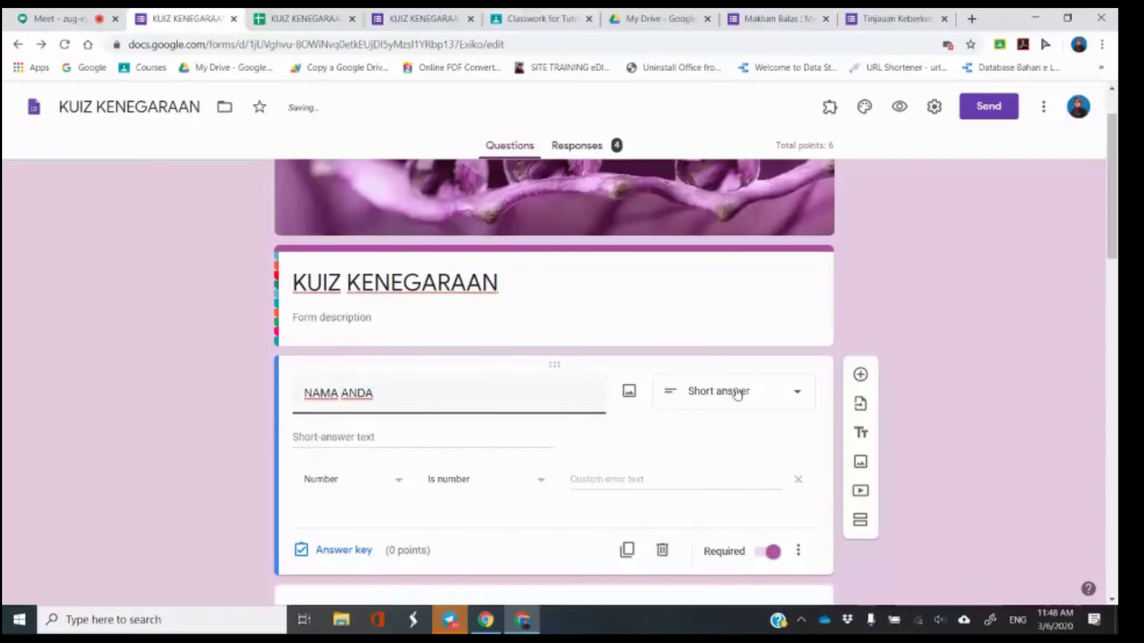
# Make NAMA ANDA a drop-down with three answer options, then return to Meet.
pyautogui.click(738, 393)
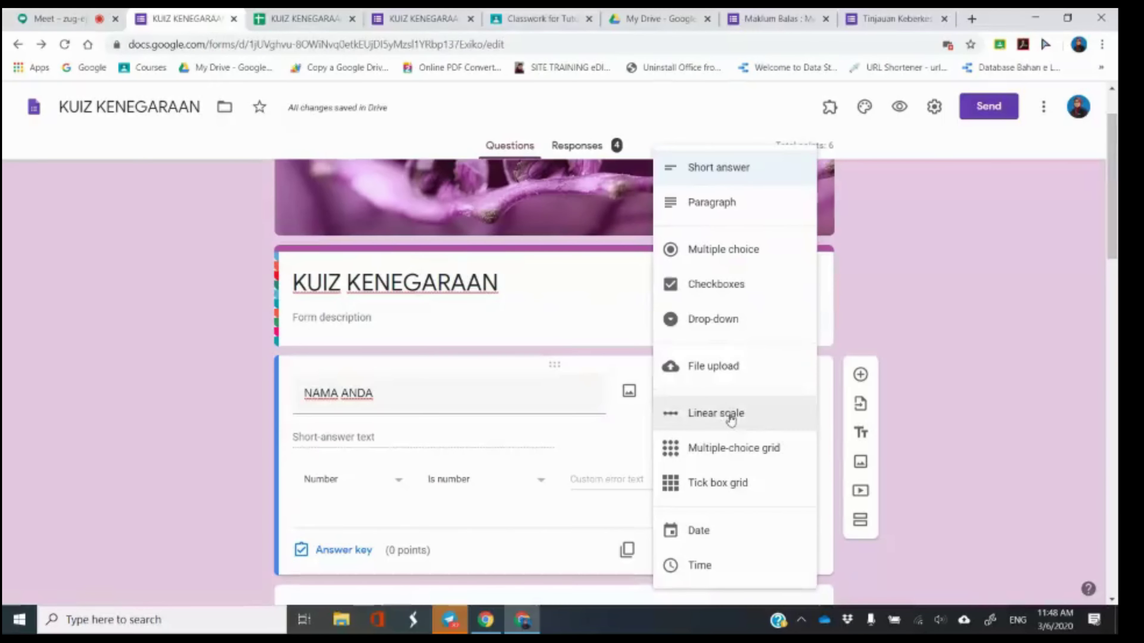
pyautogui.click(727, 319)
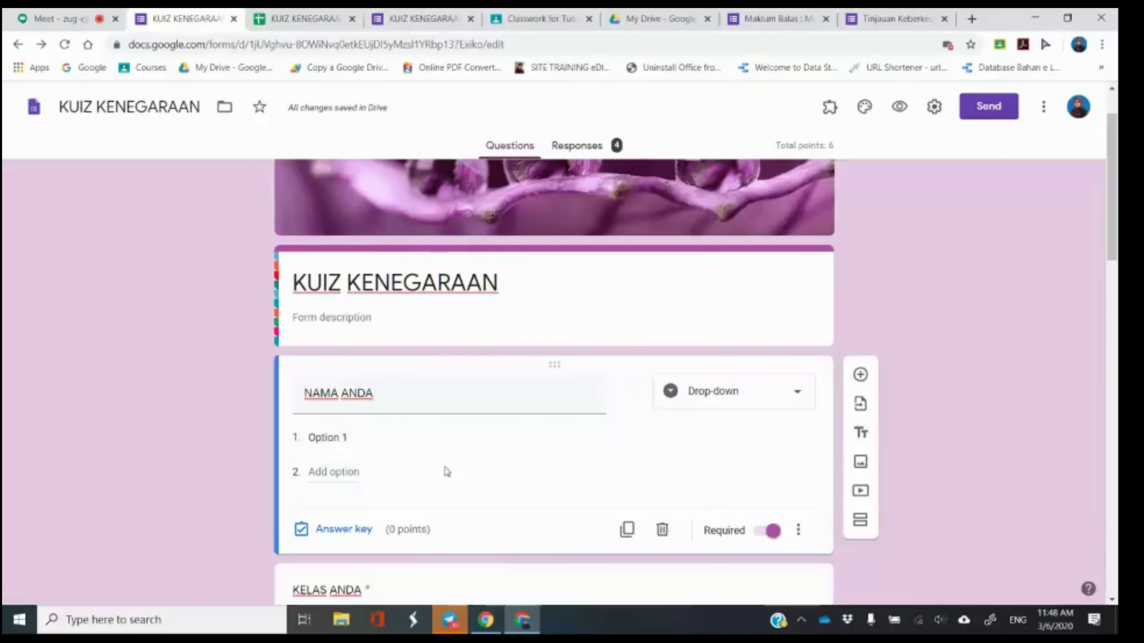
pyautogui.click(353, 444)
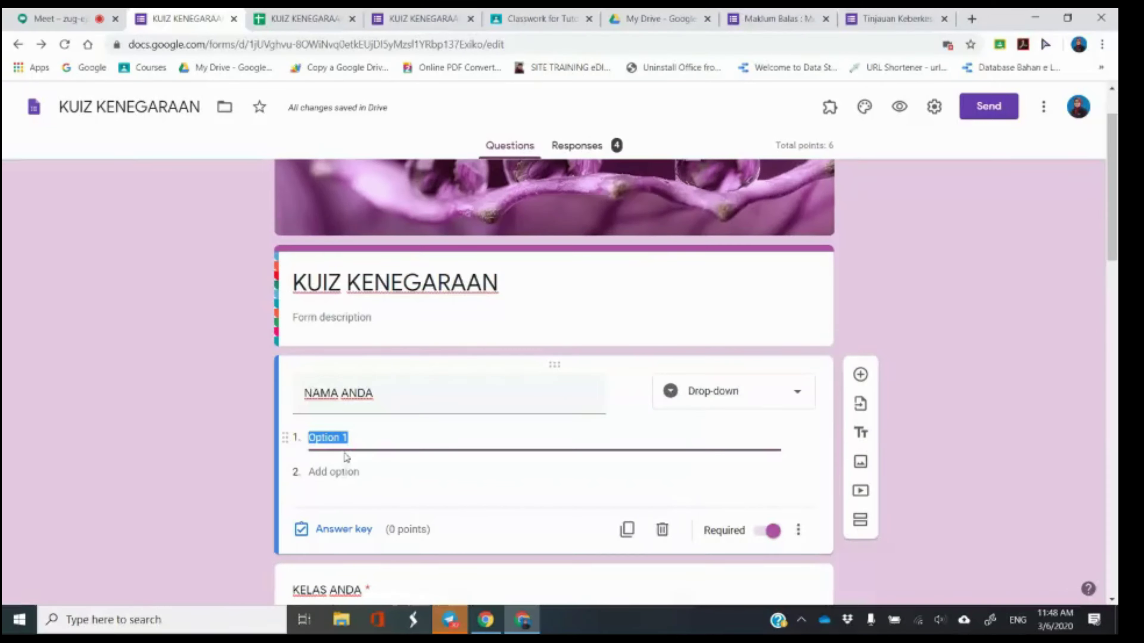
pyautogui.click(343, 470)
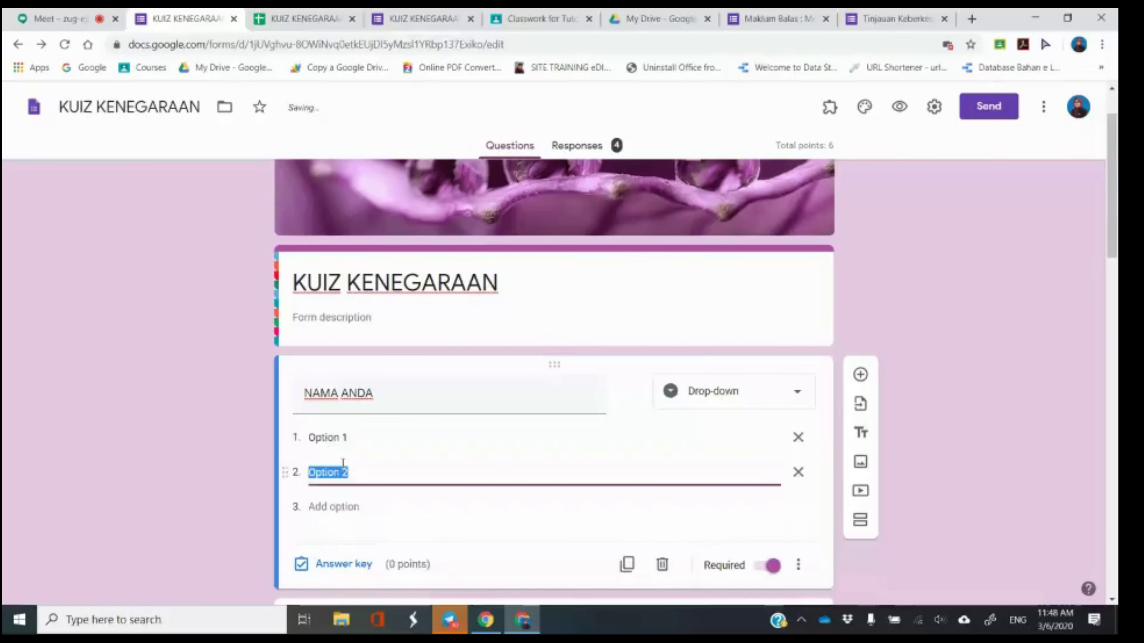
pyautogui.click(331, 507)
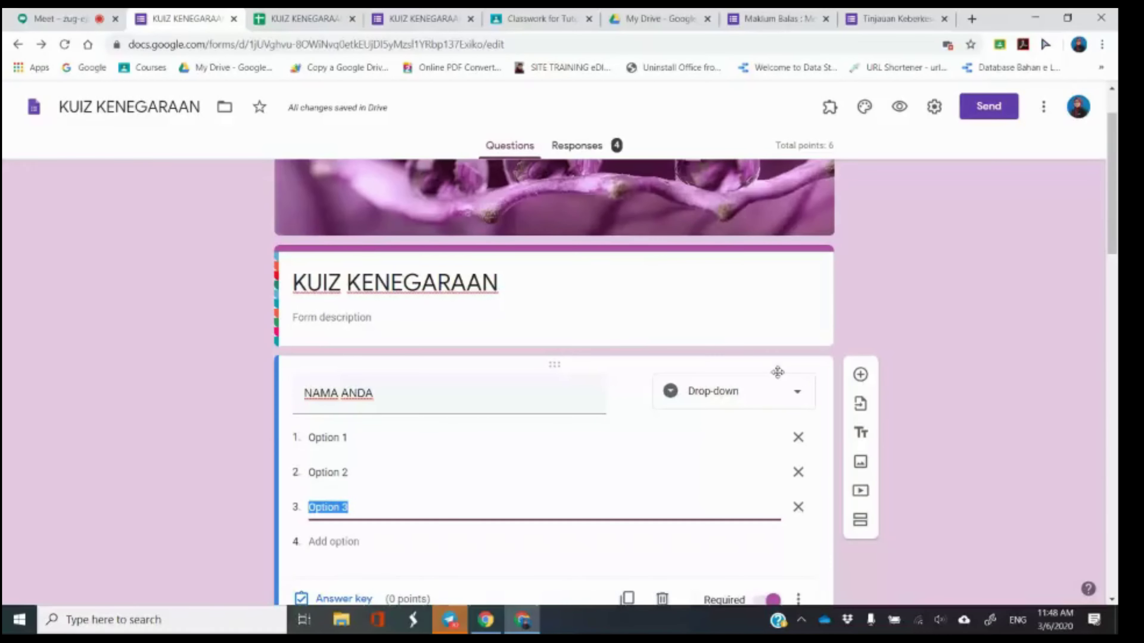
pyautogui.click(130, 18)
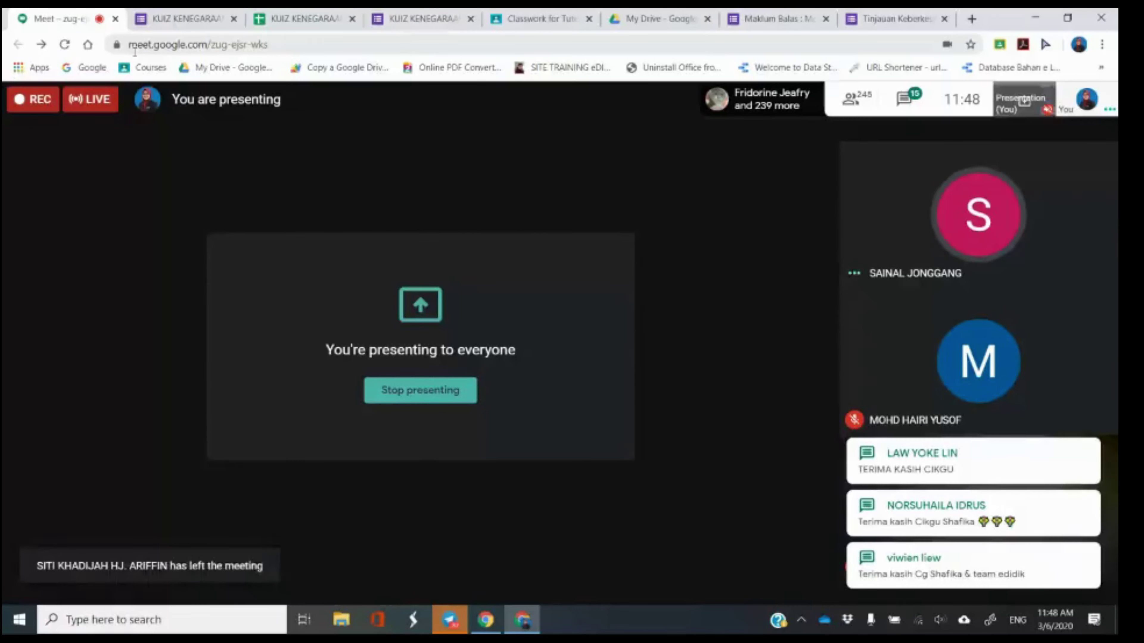
# Switch back to the KUIZ KENEGARAAN form editor tab.
pyautogui.click(215, 13)
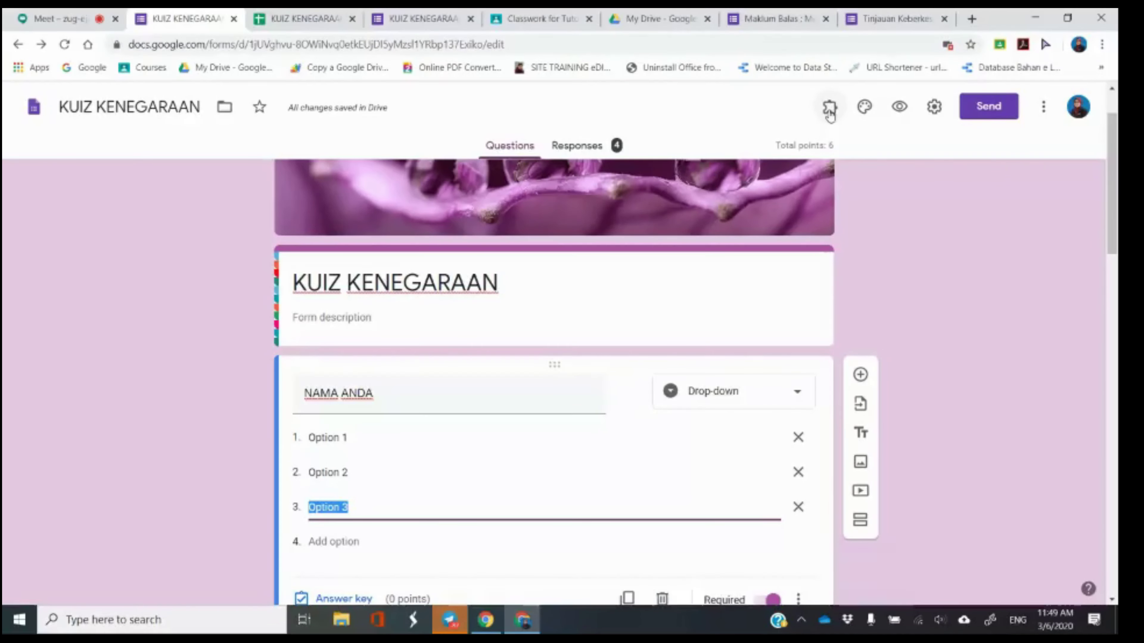
# Check the installed add-ons list in the quiz editor, then return to the Meet presentation.
pyautogui.click(831, 113)
pyautogui.click(830, 108)
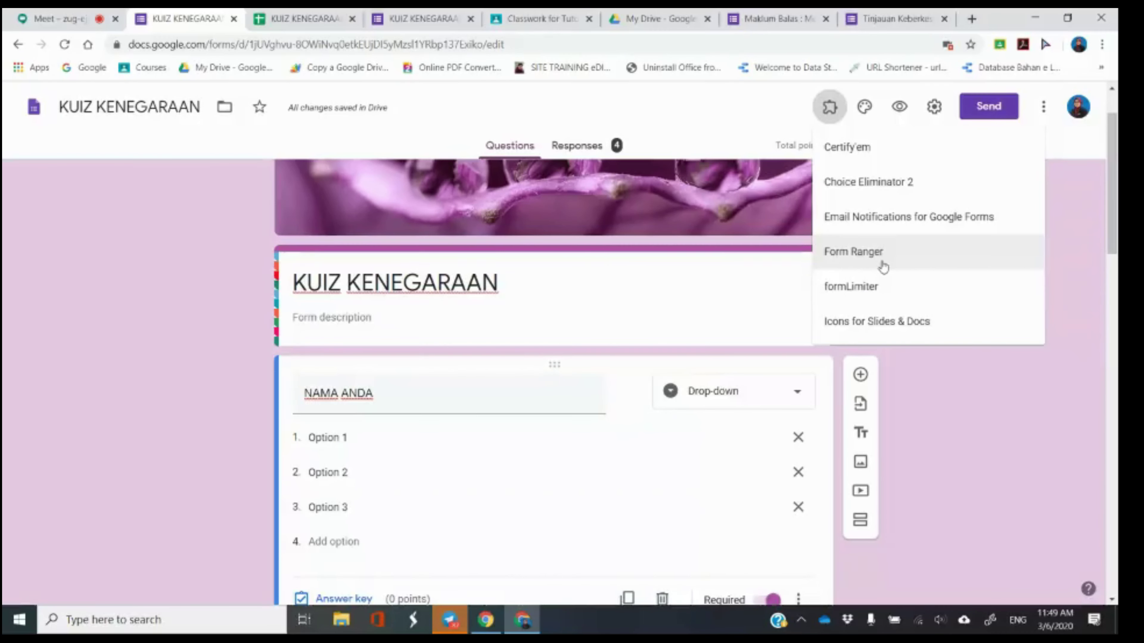
pyautogui.click(902, 391)
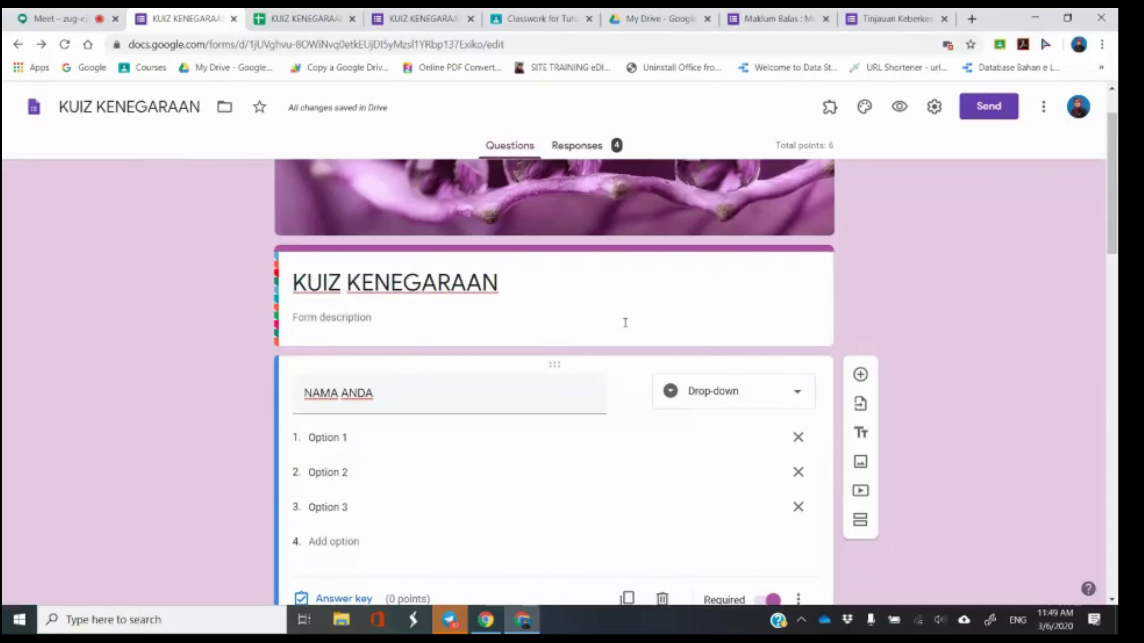
pyautogui.scroll(2, 585, 324)
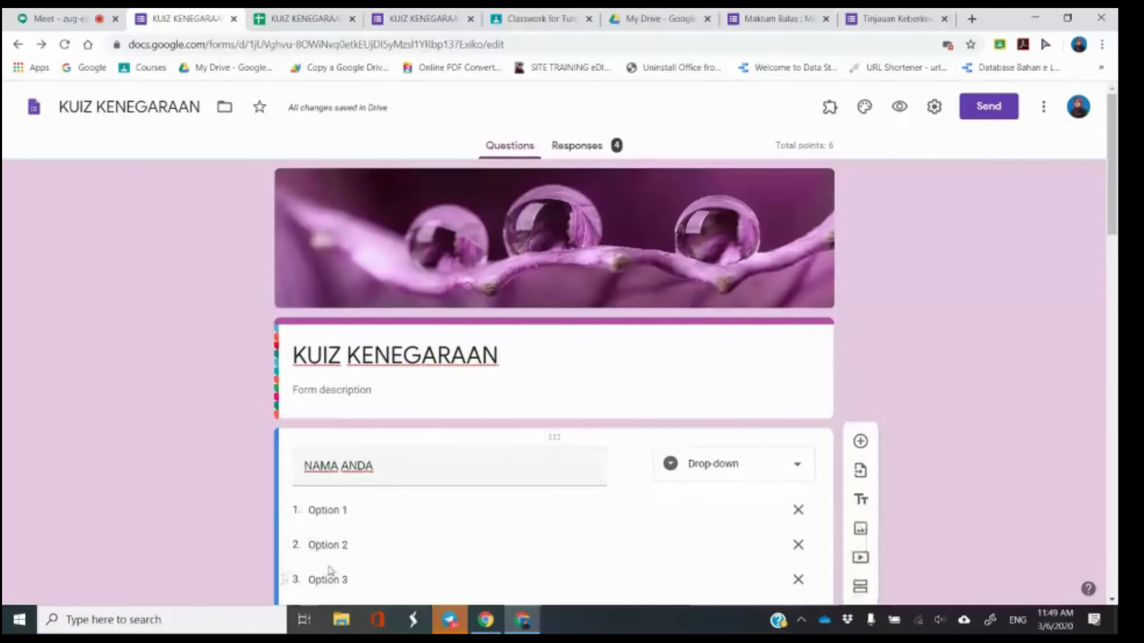
pyautogui.scroll(-3, 331, 417)
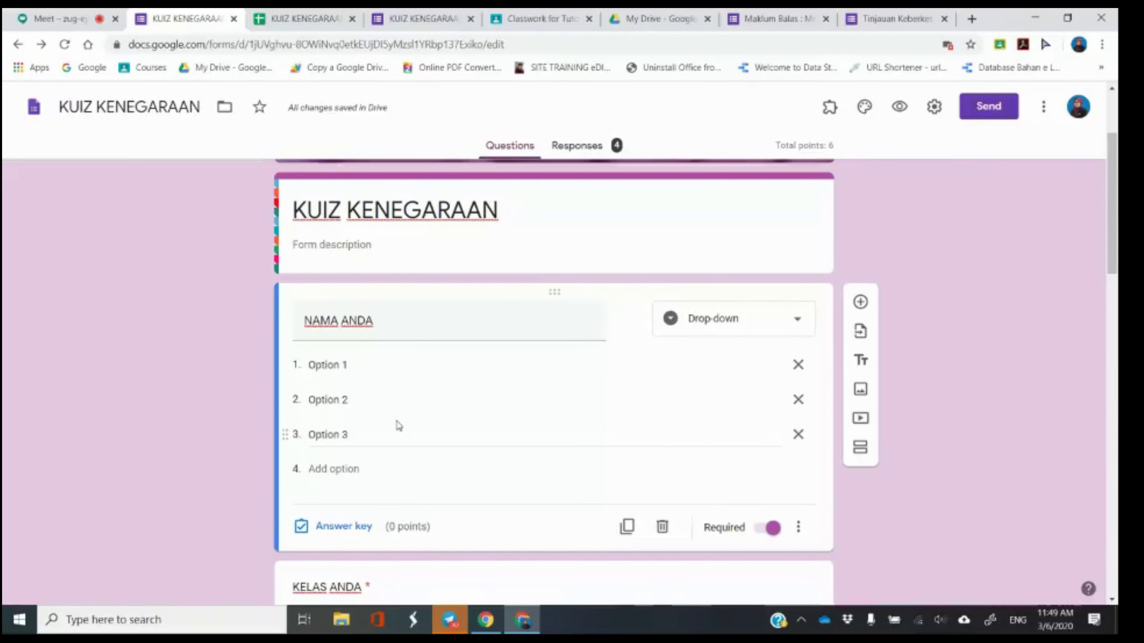
pyautogui.click(123, 24)
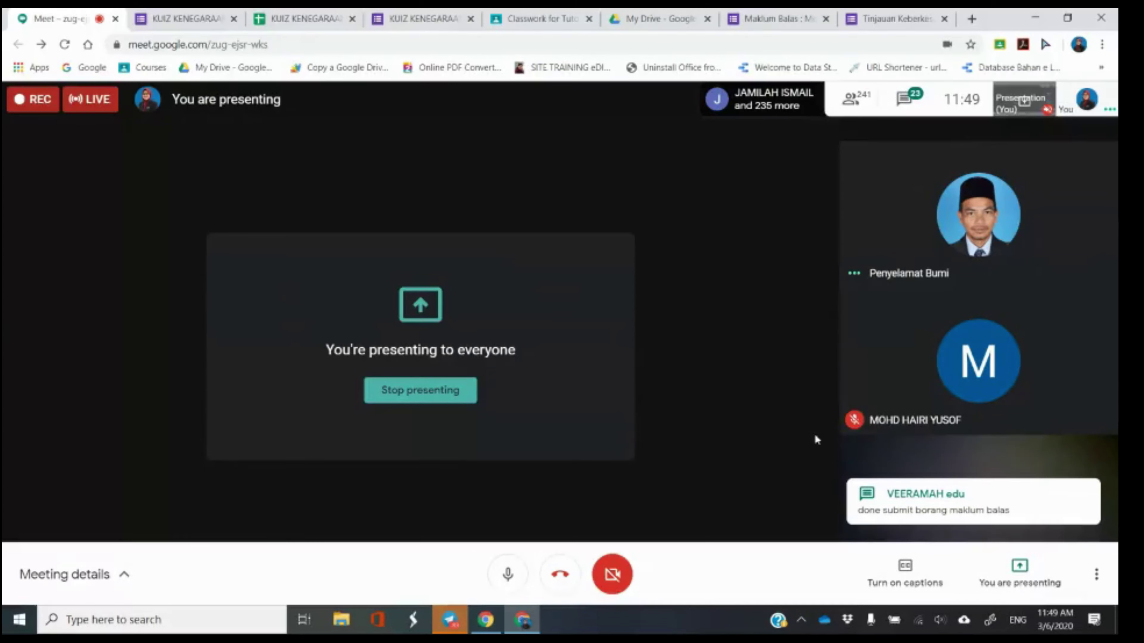
# Open the Meet chat, dismiss the join notification, and switch to the Tinjauan Keberkesanan E-Pembelajaran survey.
pyautogui.click(906, 98)
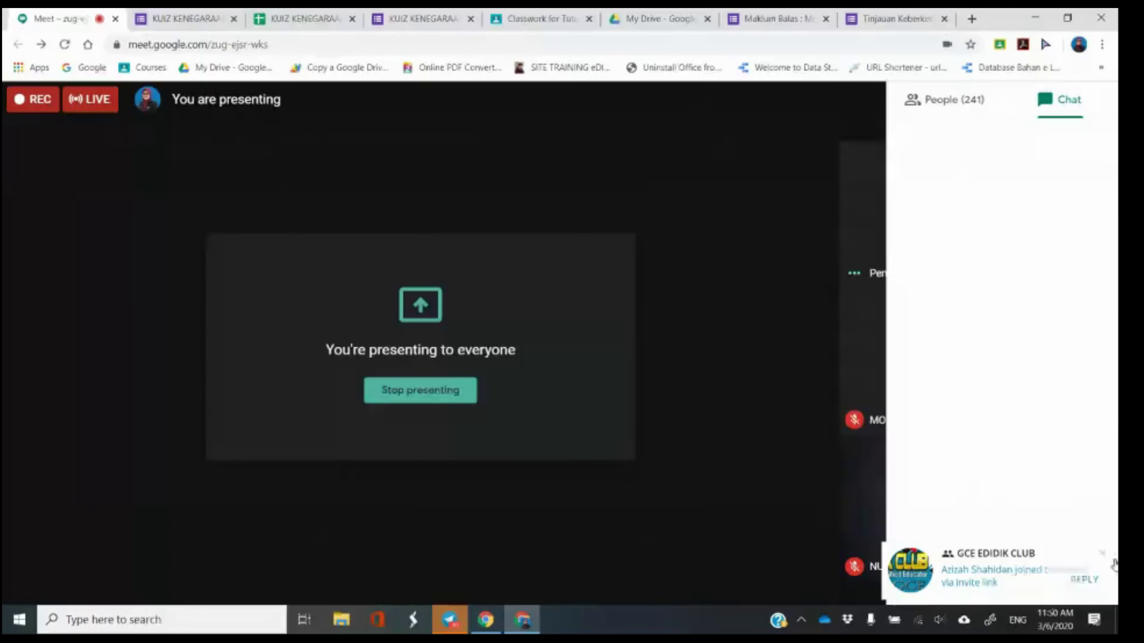
pyautogui.click(1102, 553)
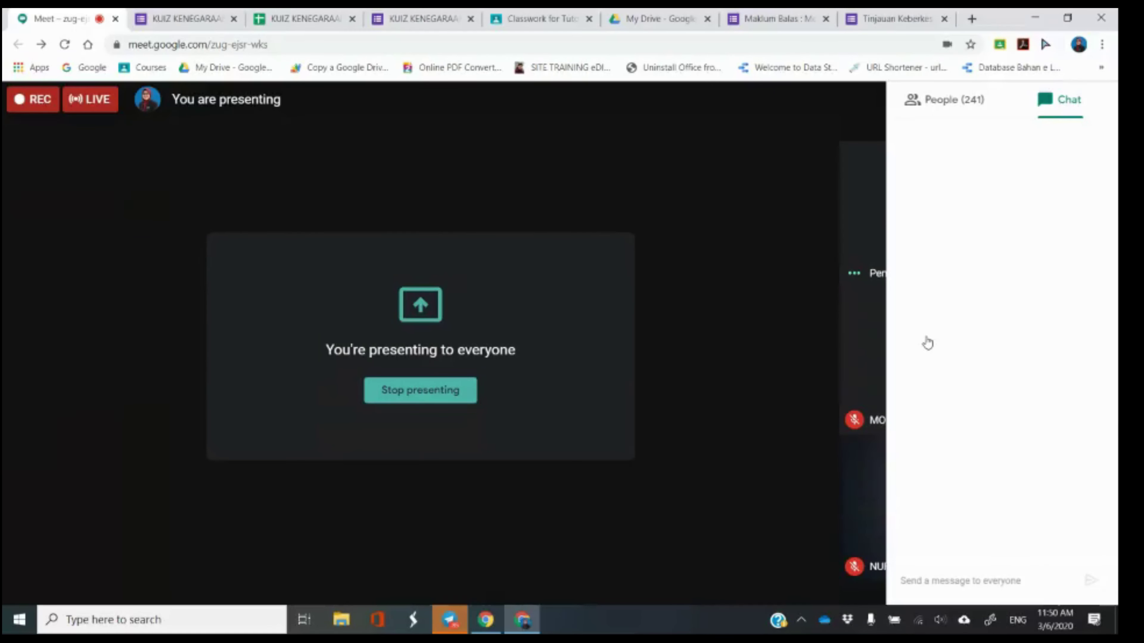
pyautogui.click(919, 17)
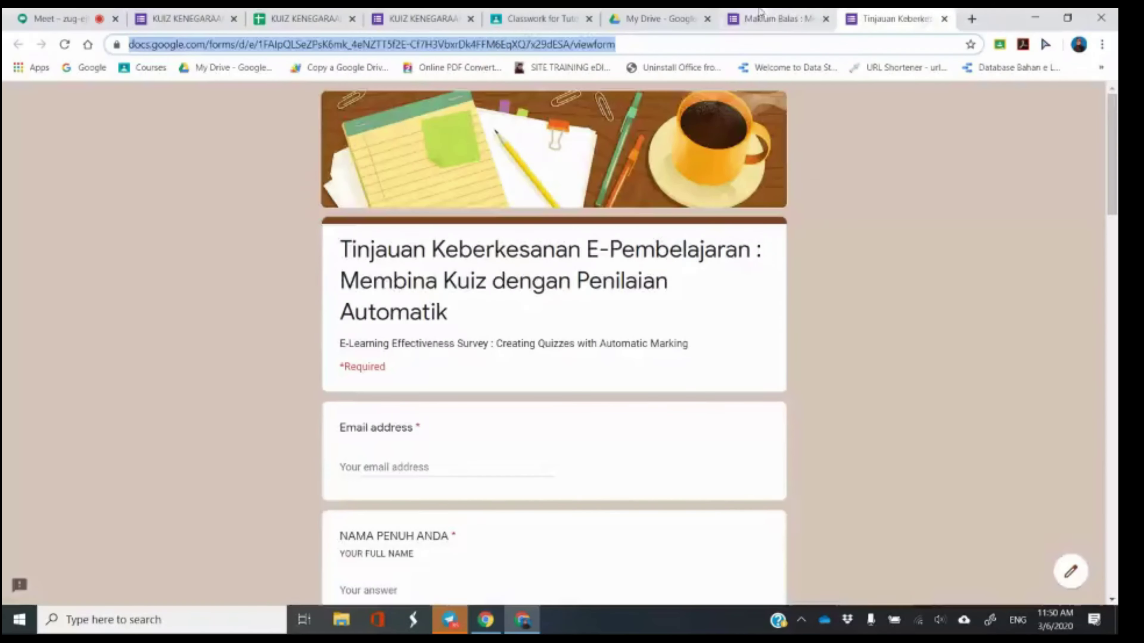
# Glance at the Maklum Balas form, then go back to the Meet call.
pyautogui.click(760, 13)
pyautogui.click(61, 19)
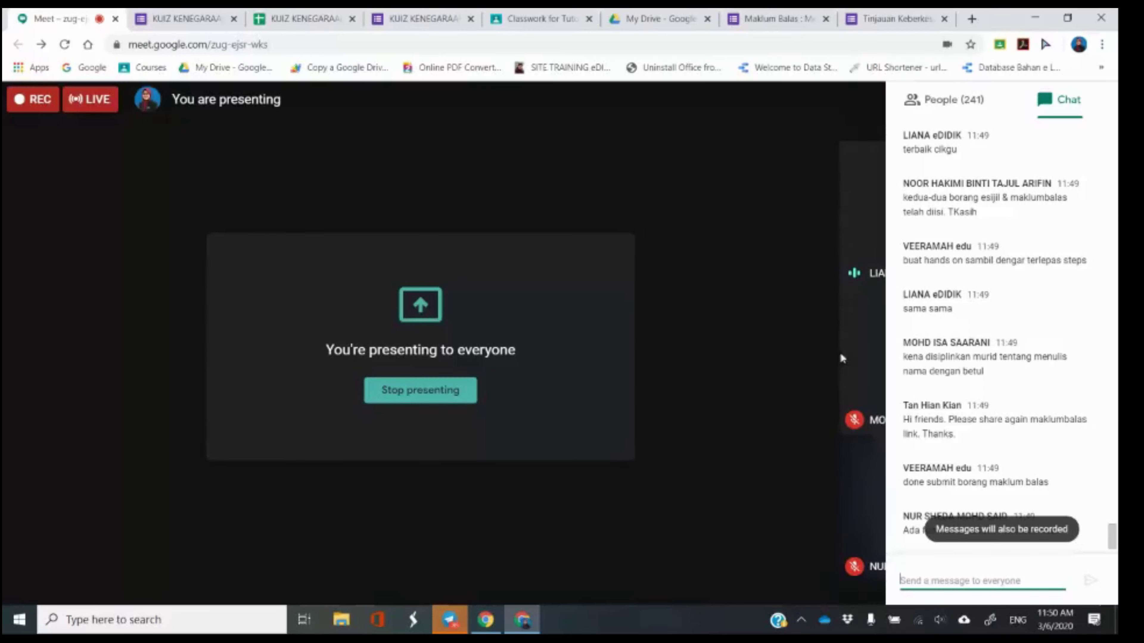
# Read through participants' chat questions, then switch to the KUIZ KENEGARAAN form editor.
pyautogui.scroll(3, 1023, 335)
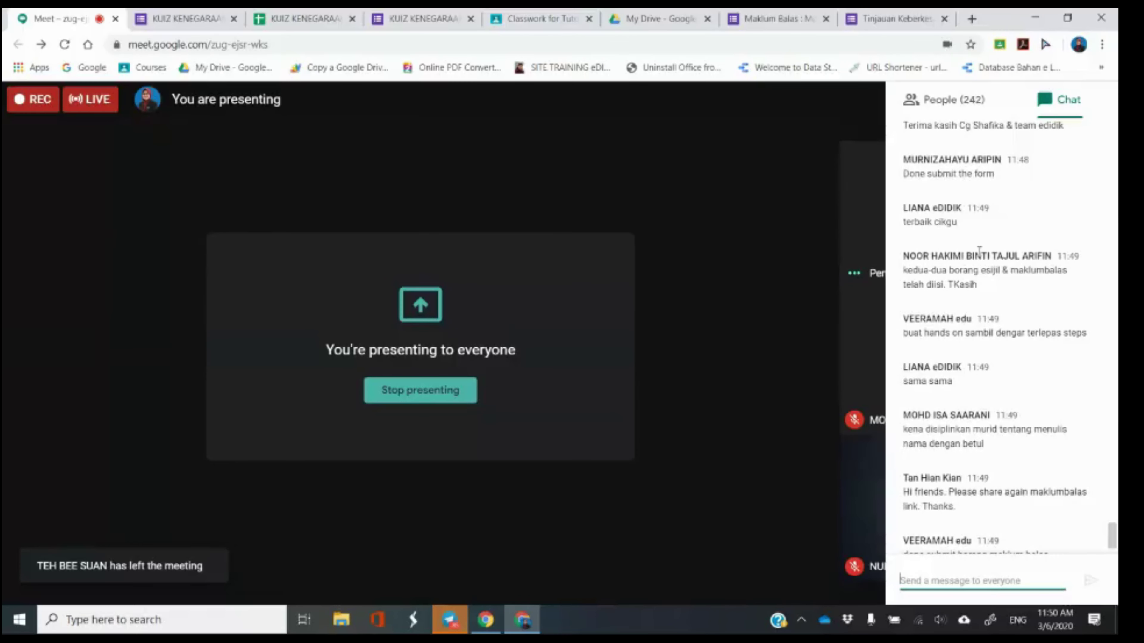
pyautogui.scroll(2, 978, 251)
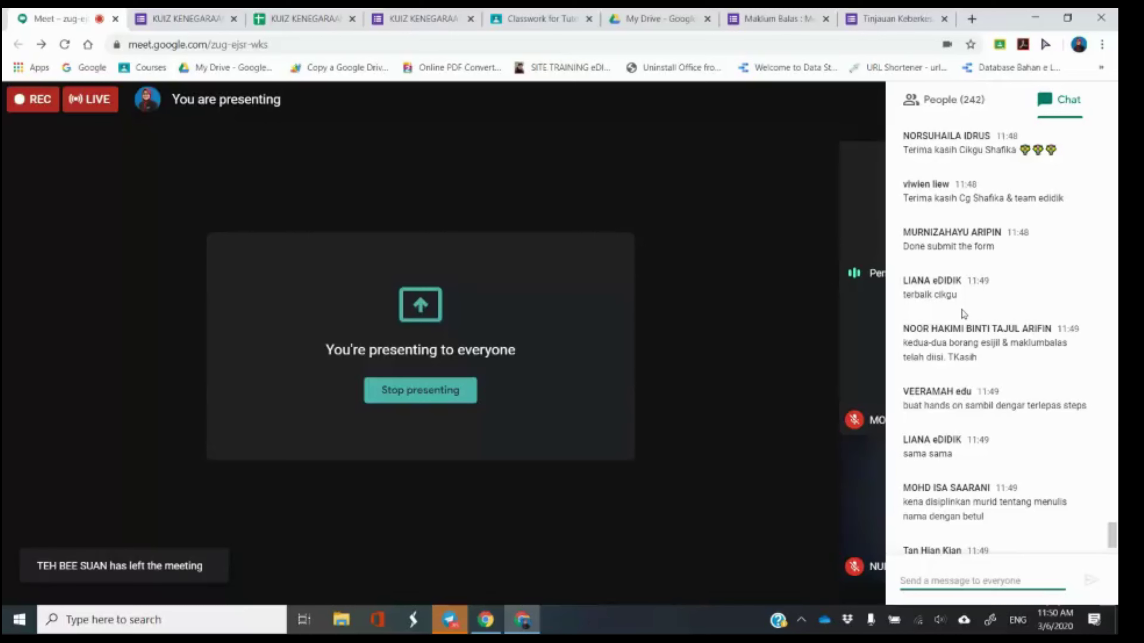
pyautogui.scroll(-3, 963, 314)
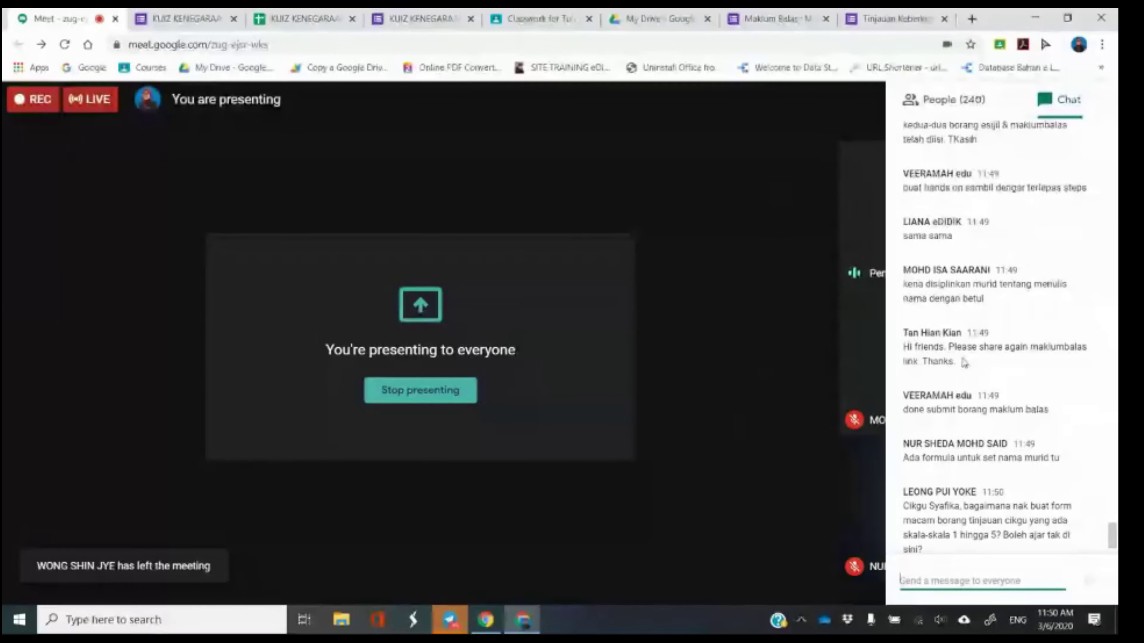
pyautogui.scroll(-2, 964, 363)
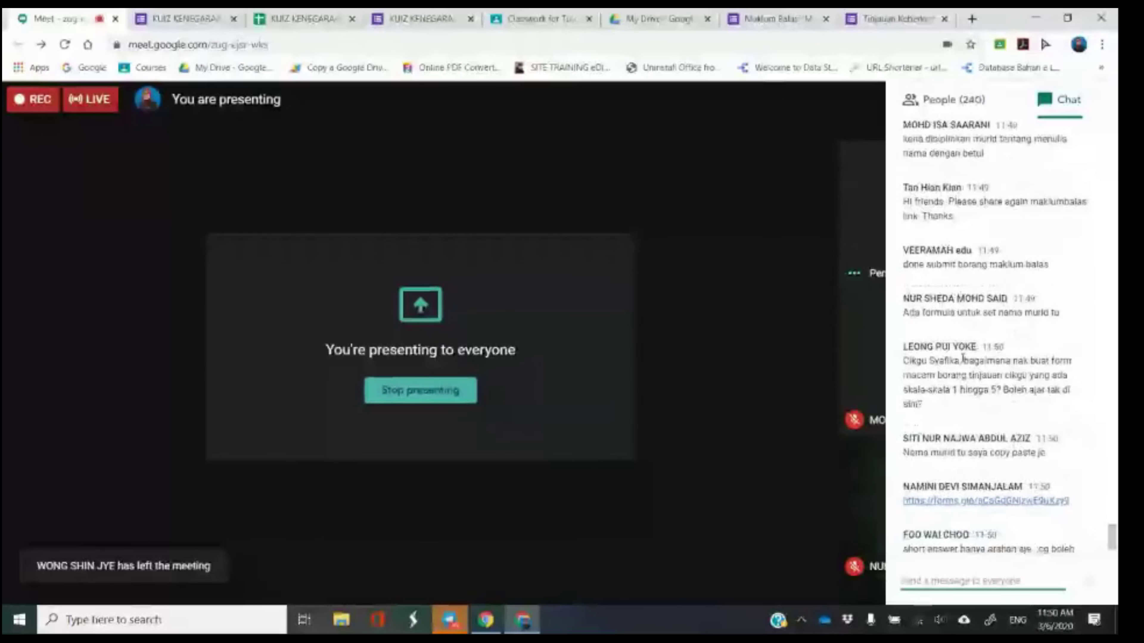
pyautogui.scroll(1, 962, 374)
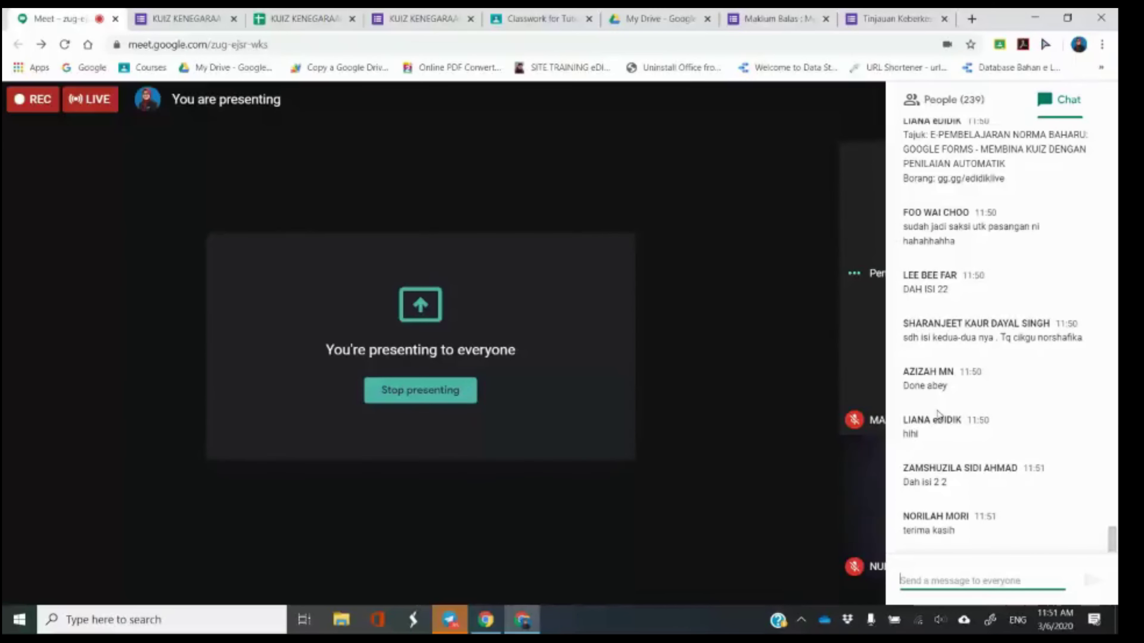
pyautogui.scroll(10, 951, 405)
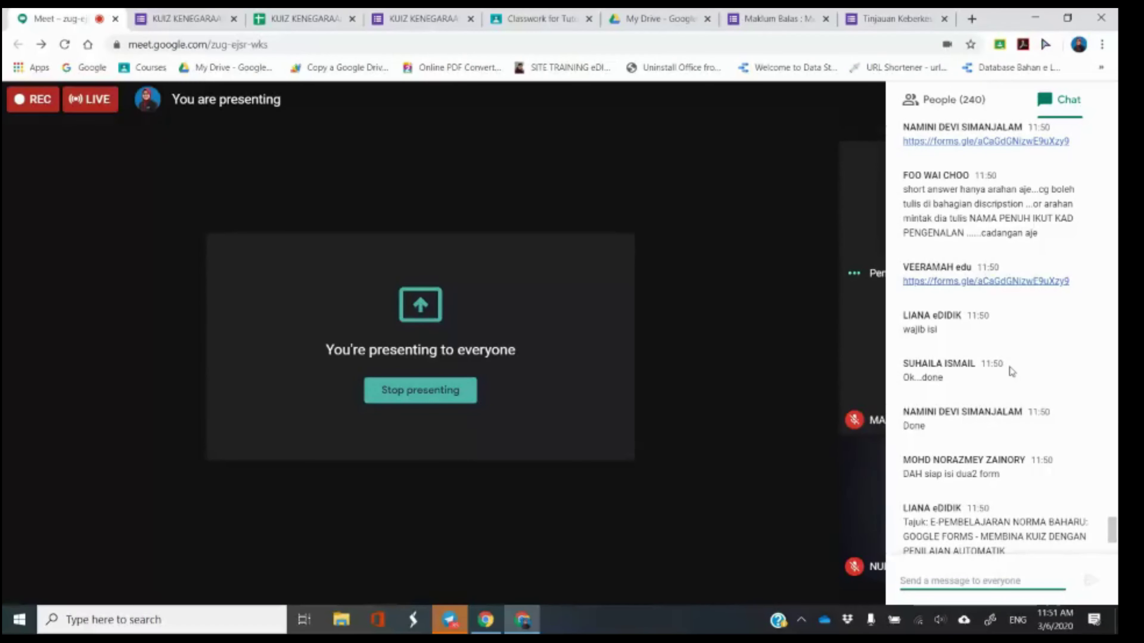
pyautogui.scroll(2, 1011, 372)
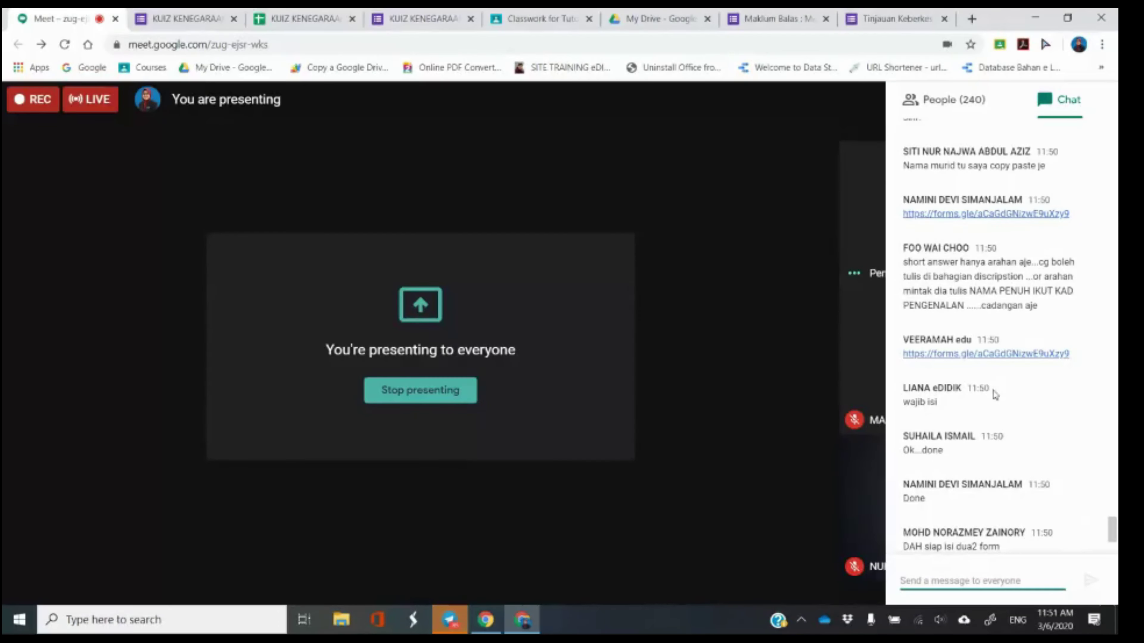
pyautogui.scroll(5, 982, 401)
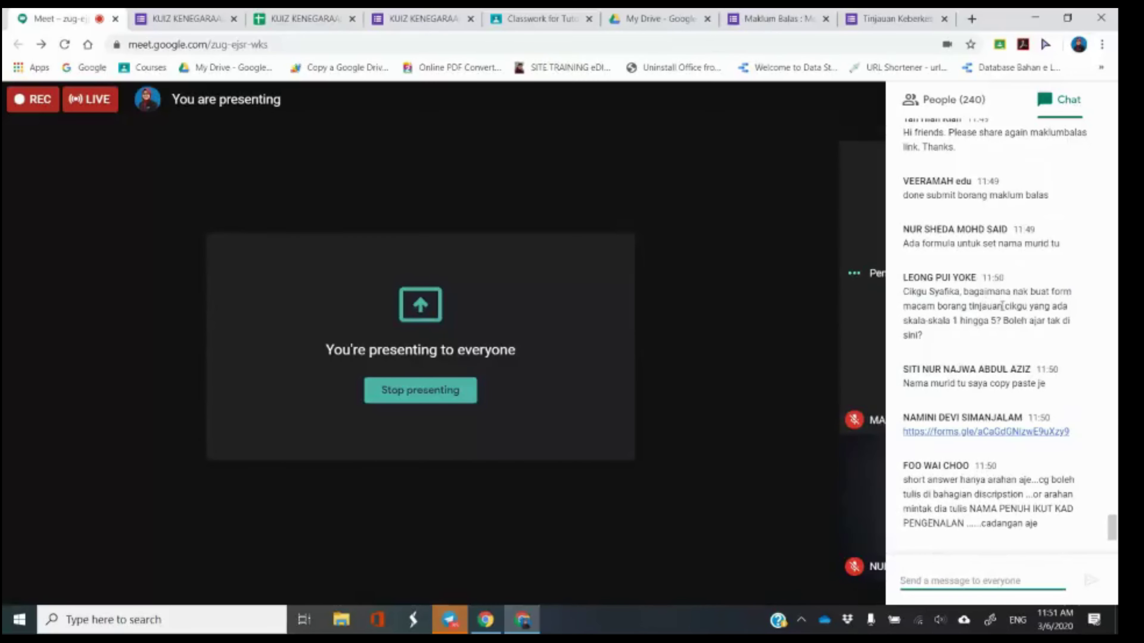
pyautogui.click(170, 15)
# Convert NAMA ANDA to a 1–5 linear scale labelled TIDAK FAHAM to SANGAT FAHAM.
pyautogui.scroll(-2, 716, 297)
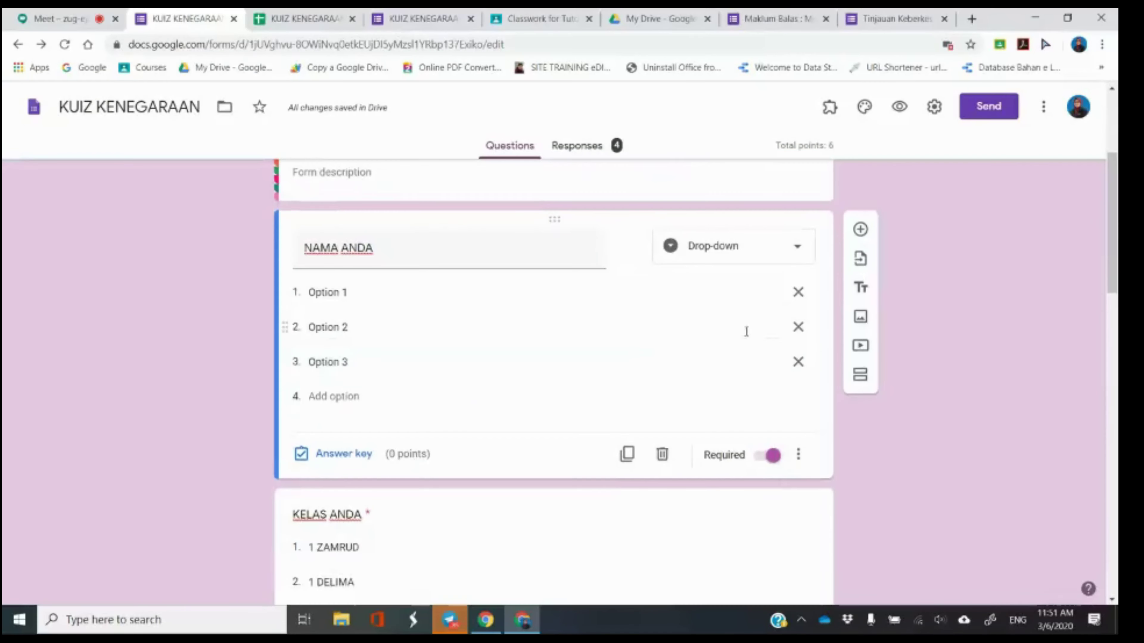
pyautogui.click(747, 260)
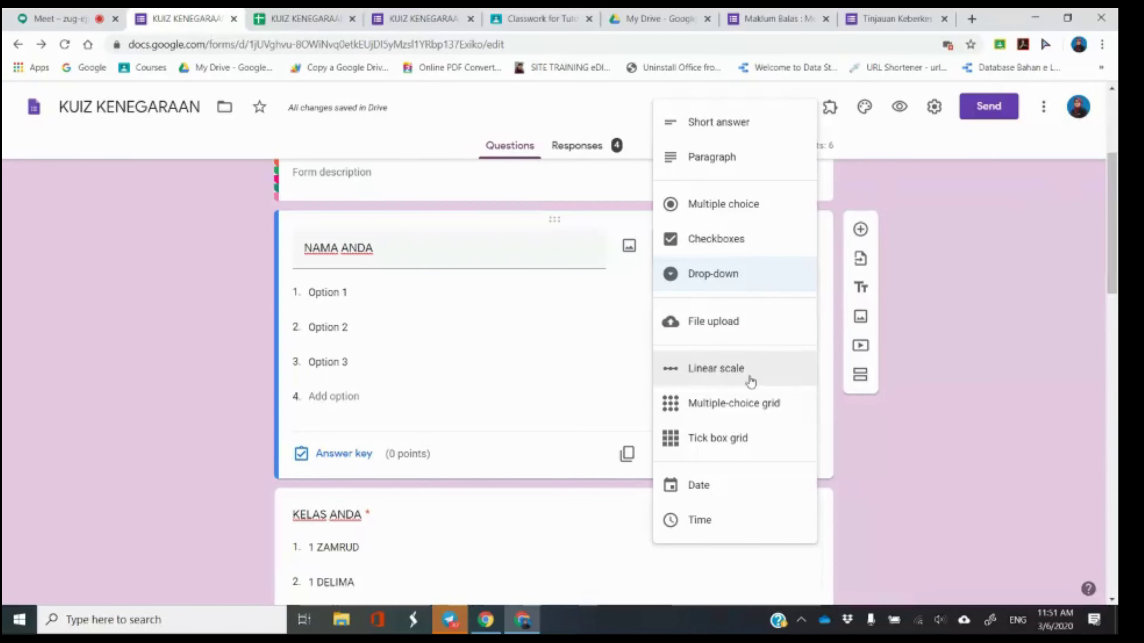
pyautogui.click(749, 380)
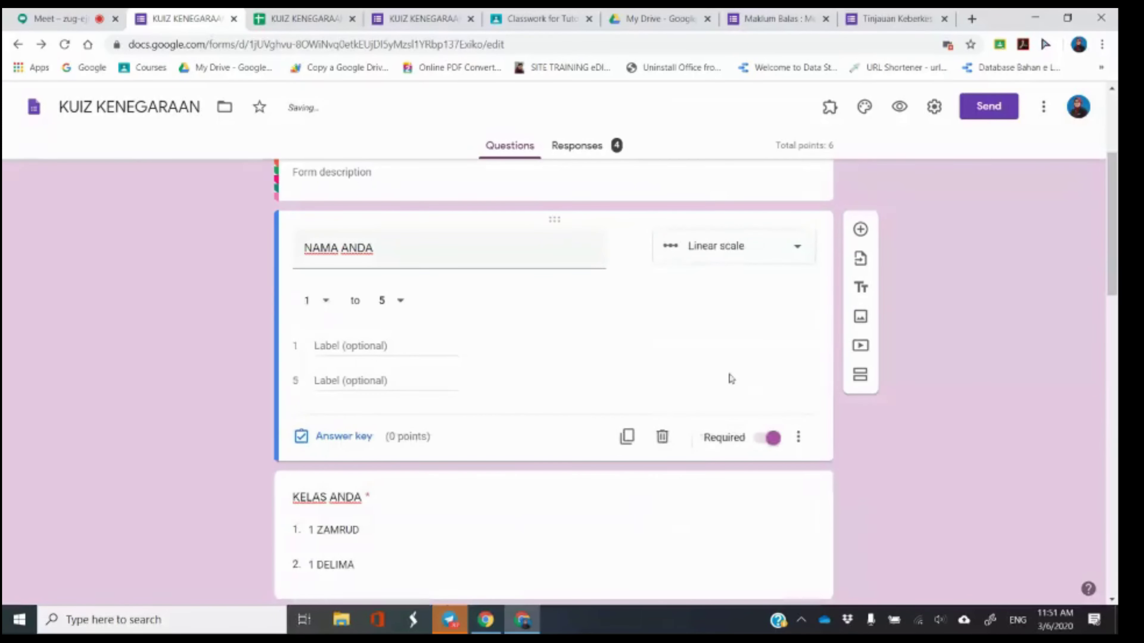
pyautogui.click(326, 346)
pyautogui.write('TIDAK')
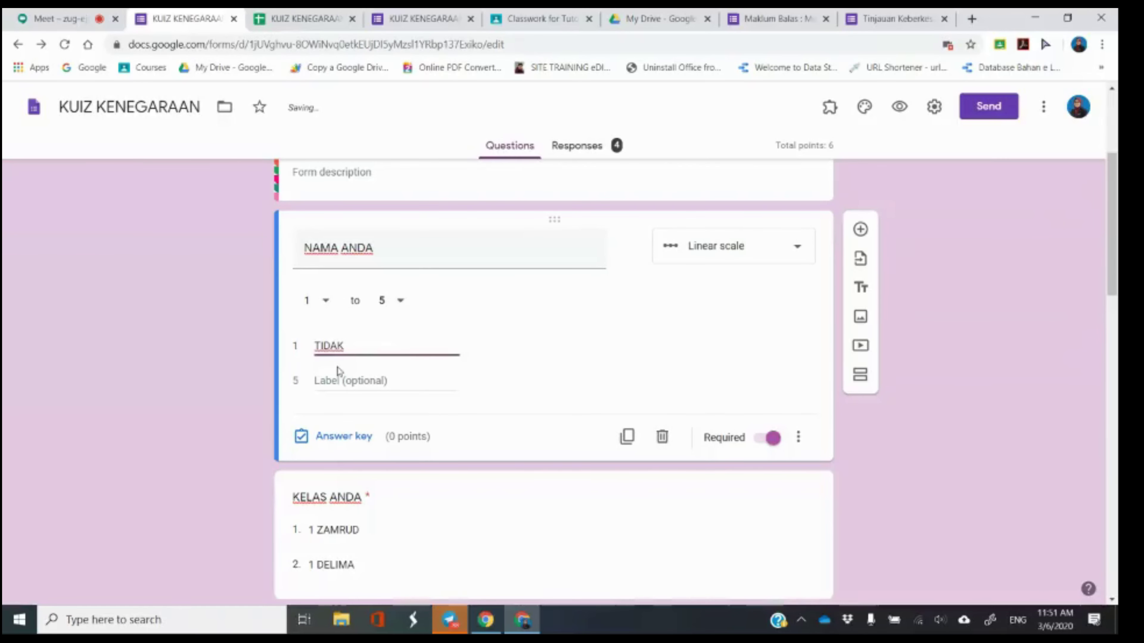
pyautogui.write(' FAHAM')
pyautogui.click(345, 384)
pyautogui.write('SANGAT F')
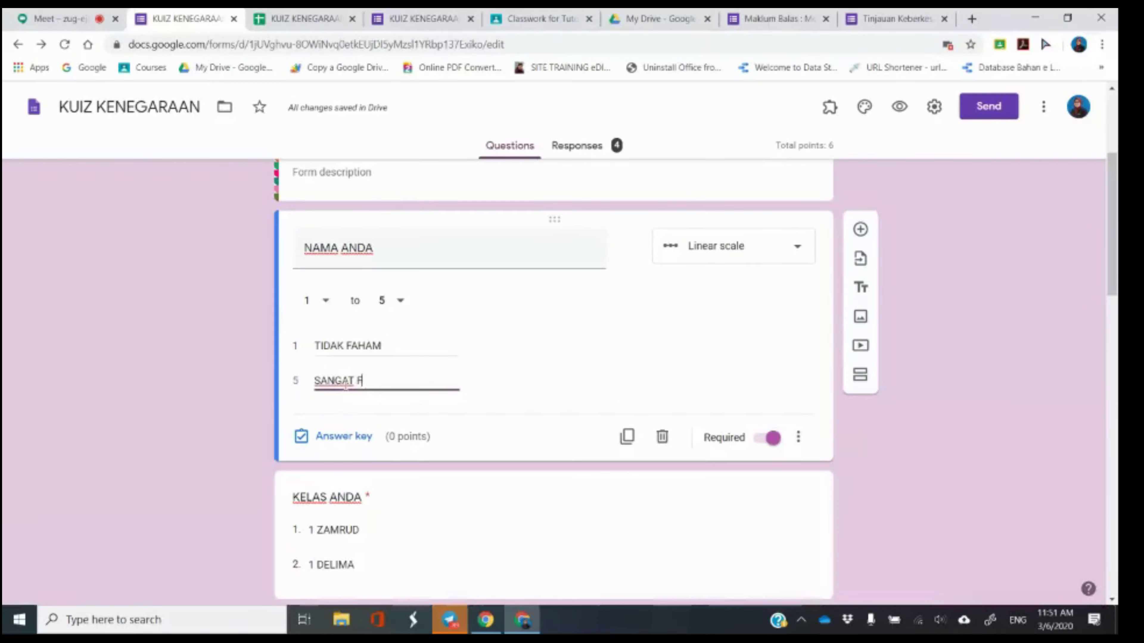
pyautogui.write('AHAM')
pyautogui.click(541, 340)
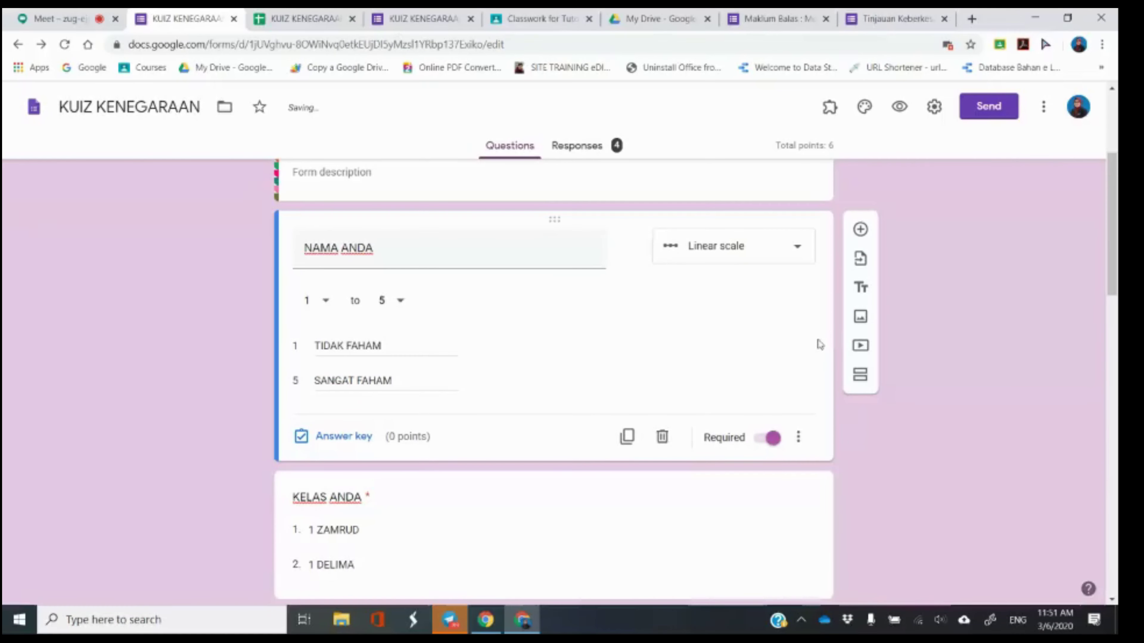
# Preview the quiz, confirm Linear scale is kept, and return to the Meet presentation.
pyautogui.click(899, 109)
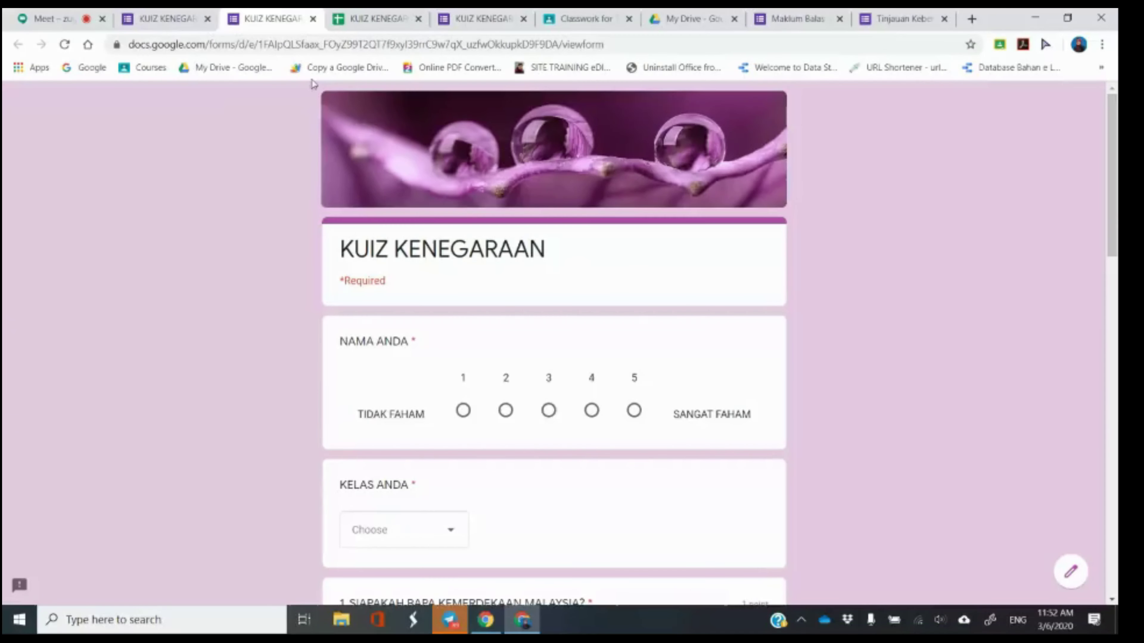
pyautogui.click(312, 18)
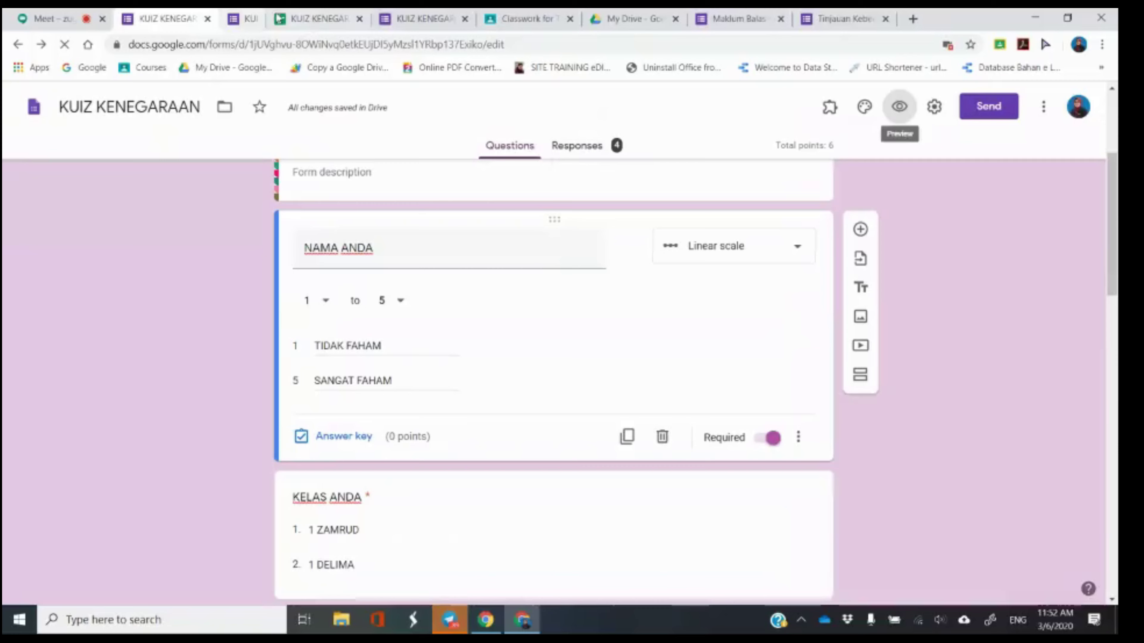
pyautogui.click(756, 245)
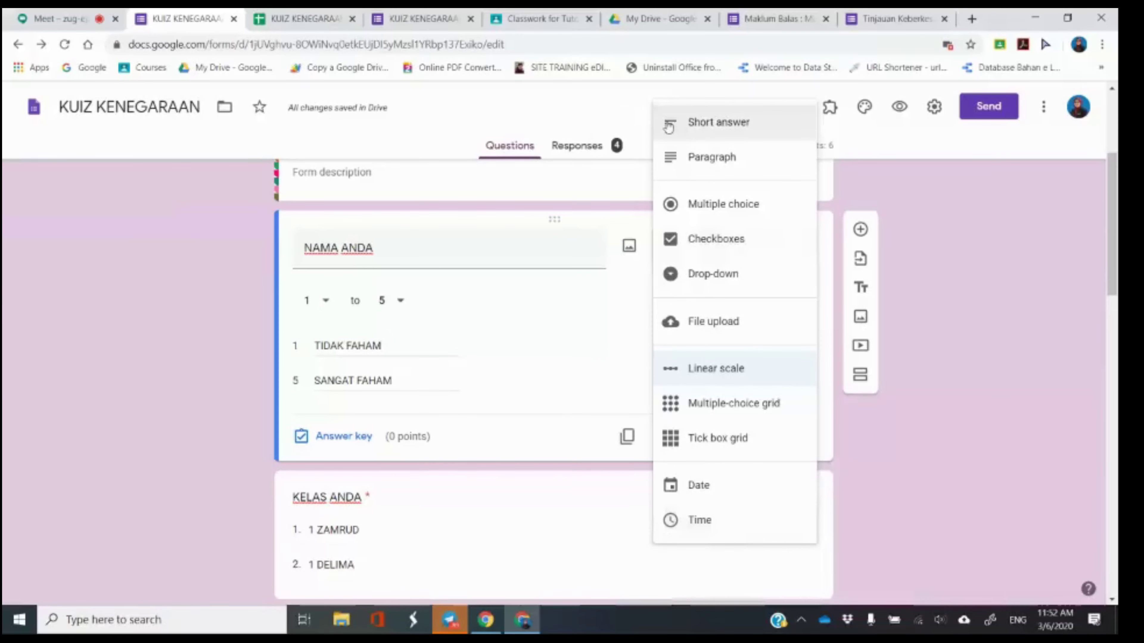
pyautogui.click(148, 263)
pyautogui.click(63, 19)
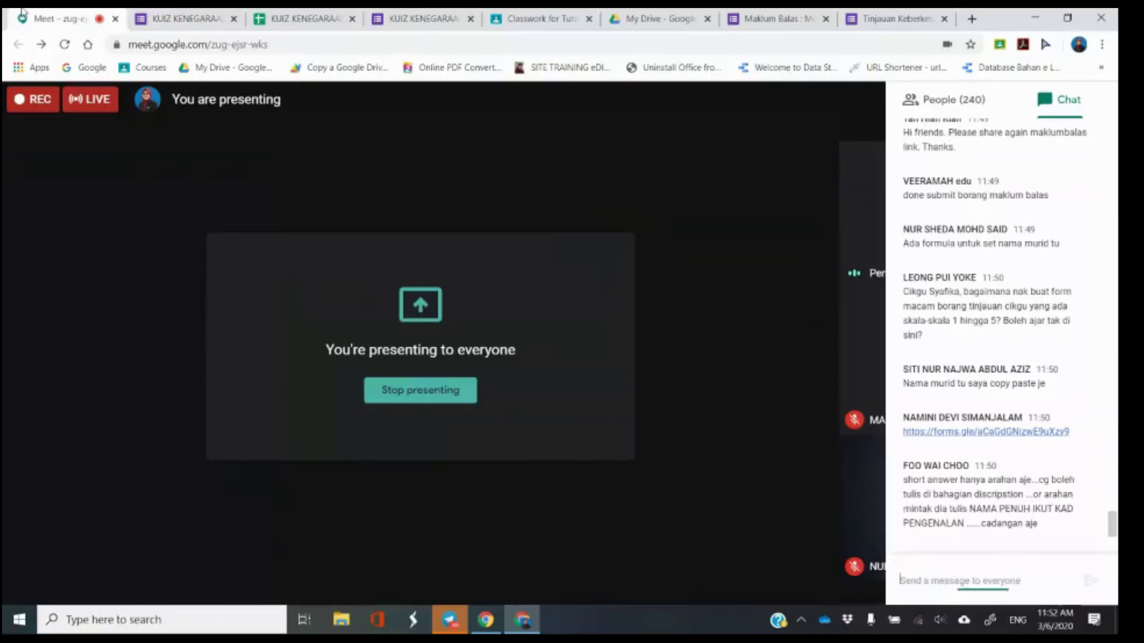